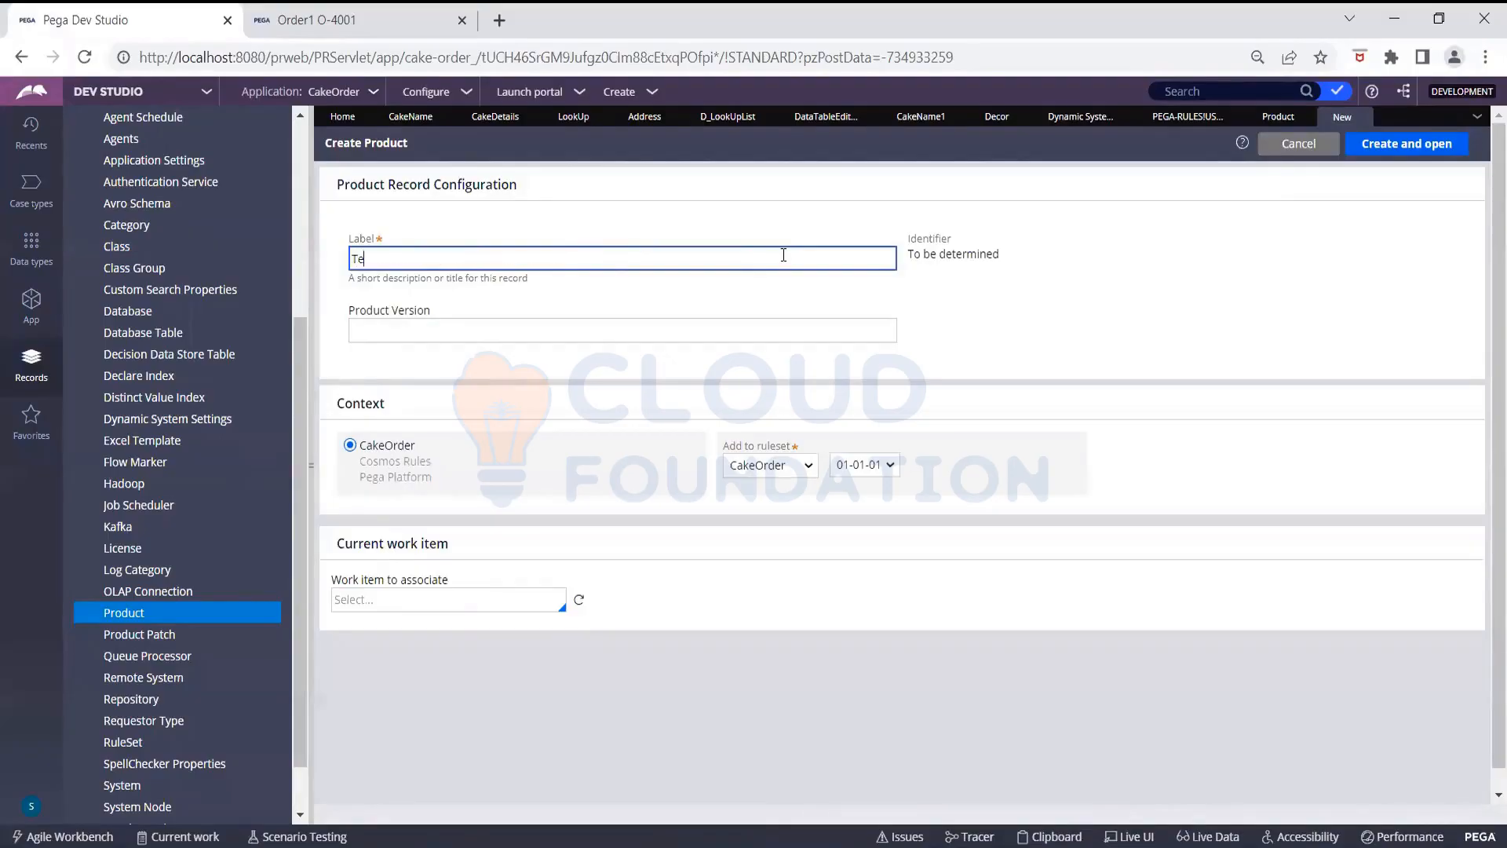
Create and open the product record Test with product version 01.01.01
click(813, 336)
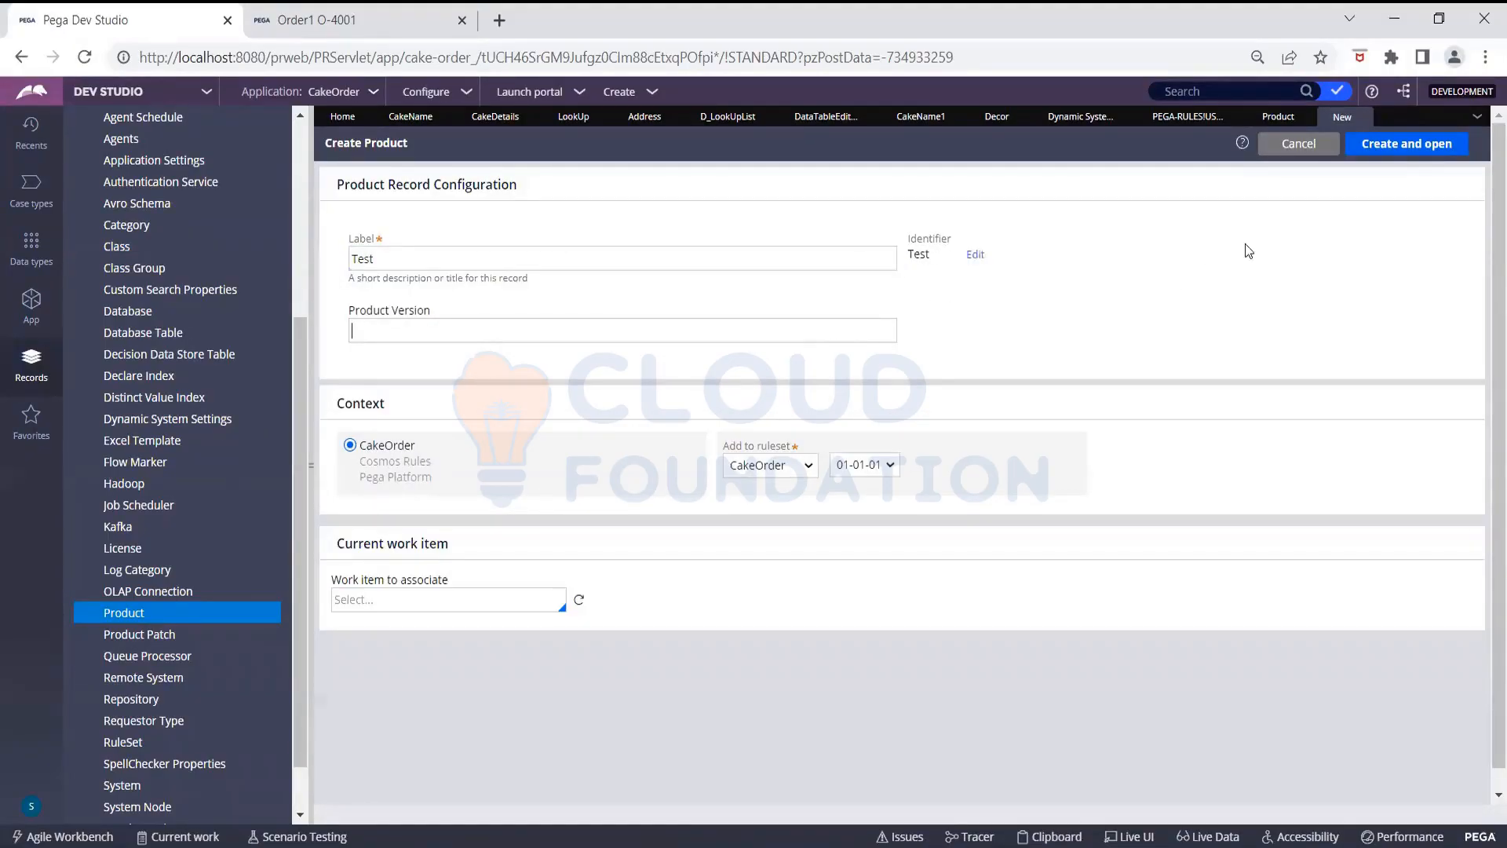
click(1379, 151)
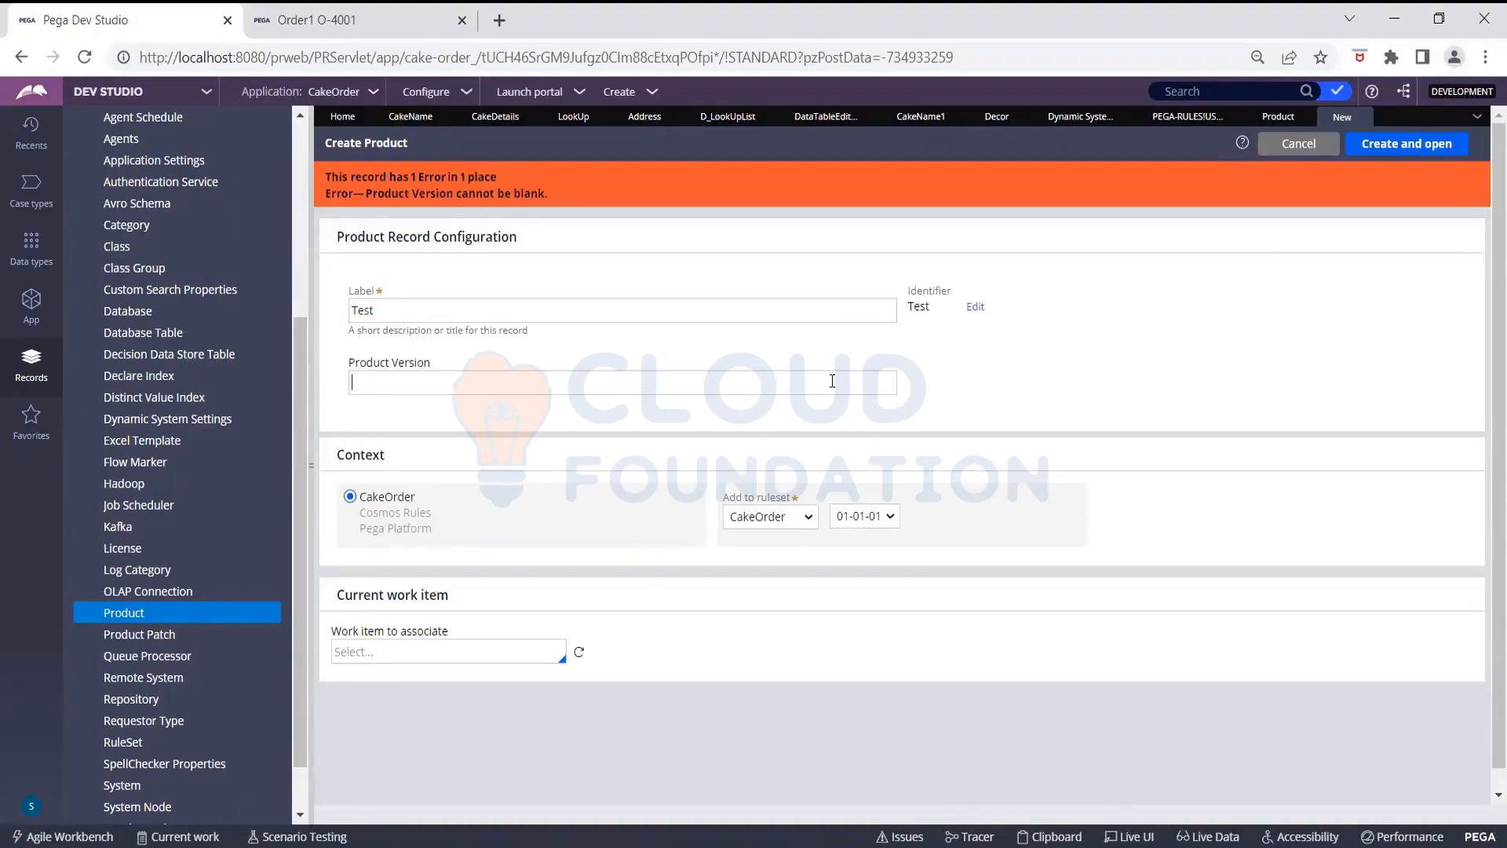
text(01.01.01)
click(1398, 145)
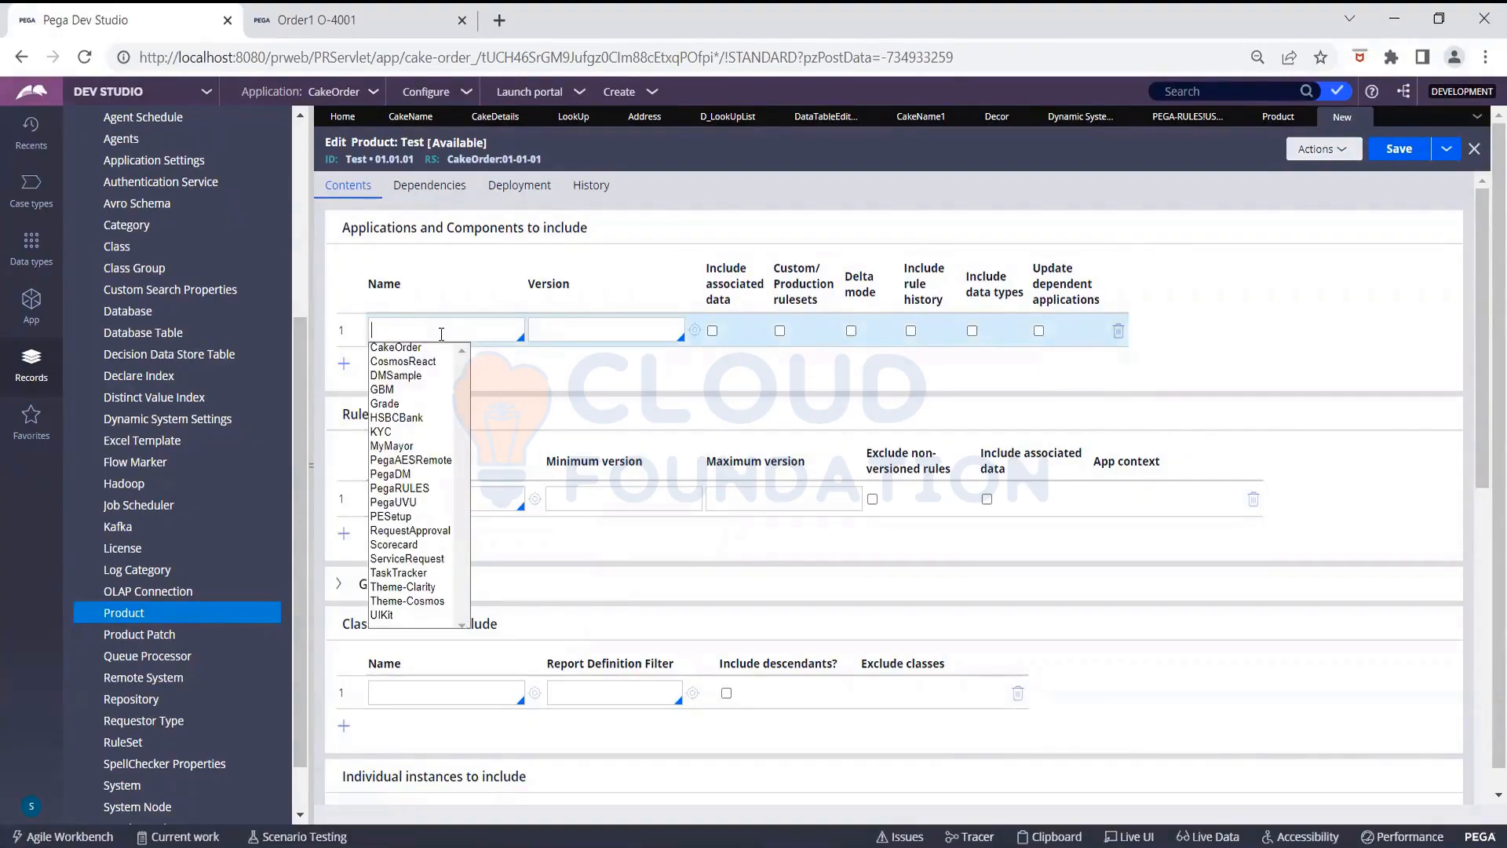
Add the CakeOrder application, version 01.01.01, to the product contents and include its associated data
click(395, 350)
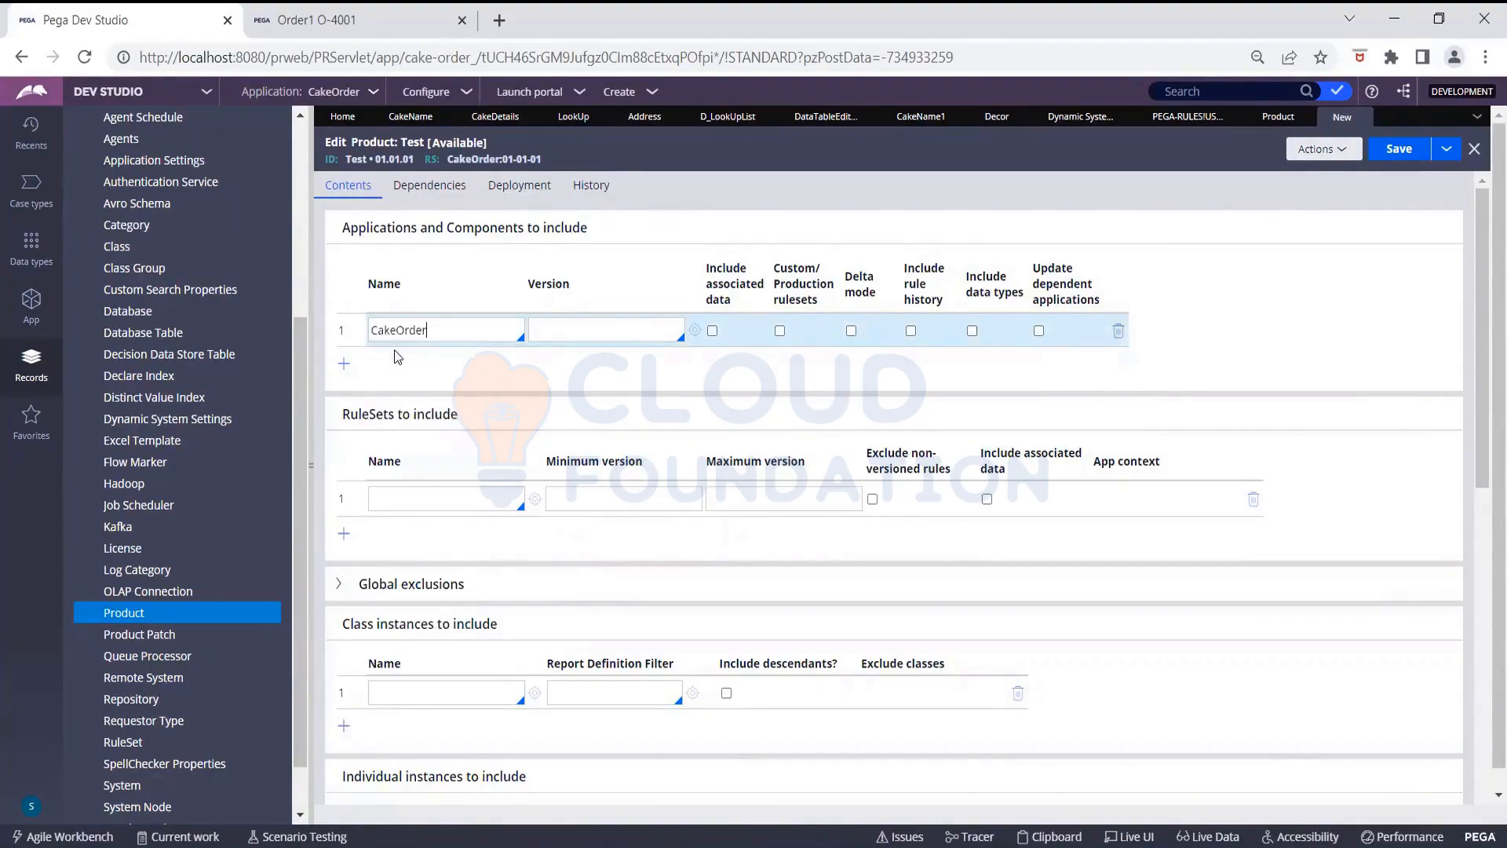
click(570, 335)
click(563, 349)
click(713, 331)
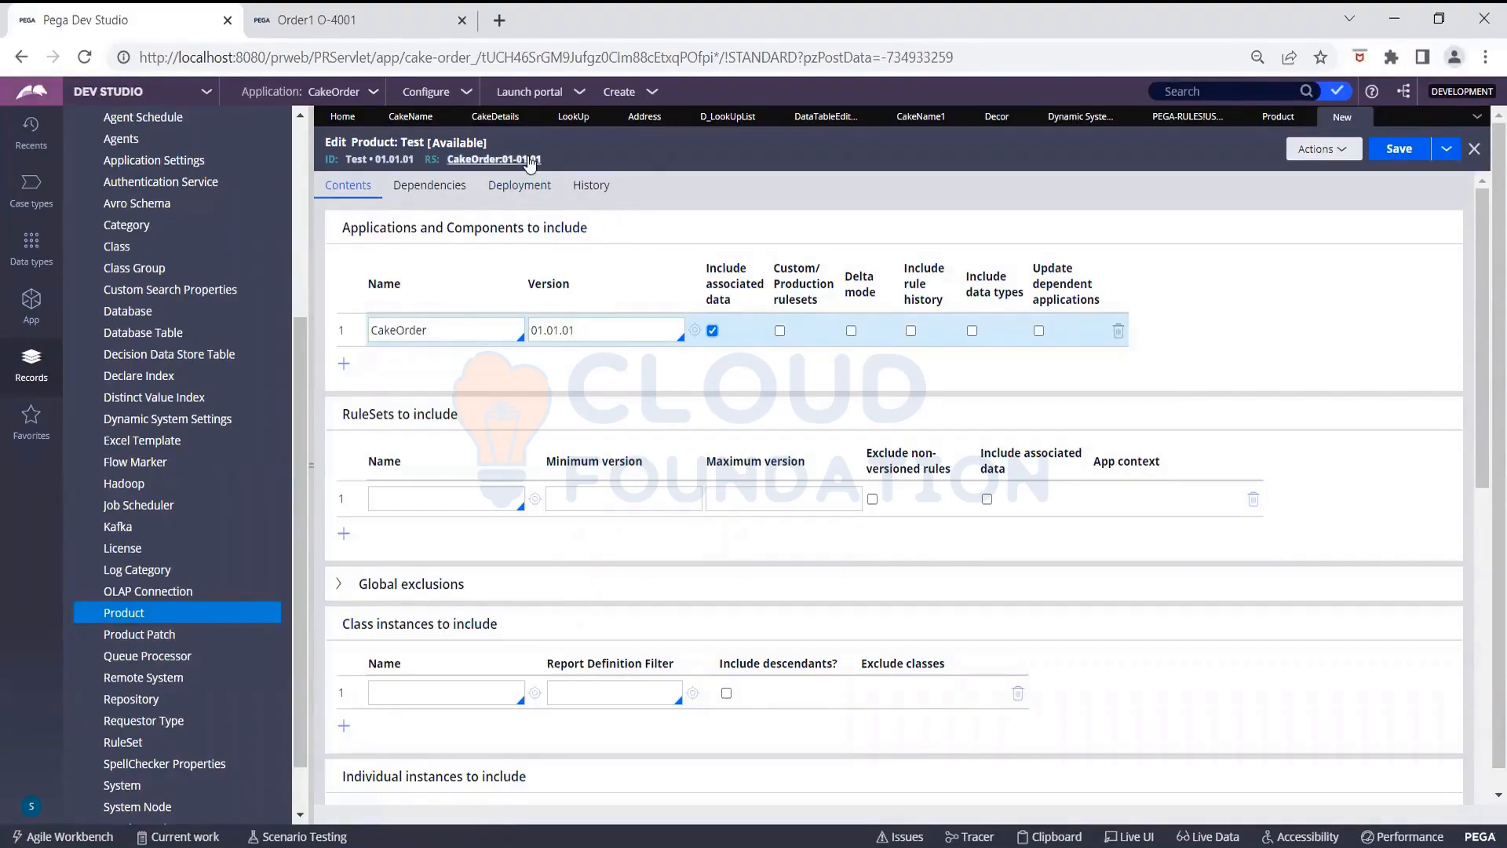
Examine the full history of the CakeDetails section across all versions, dismissing its open cell properties without changes
click(425, 120)
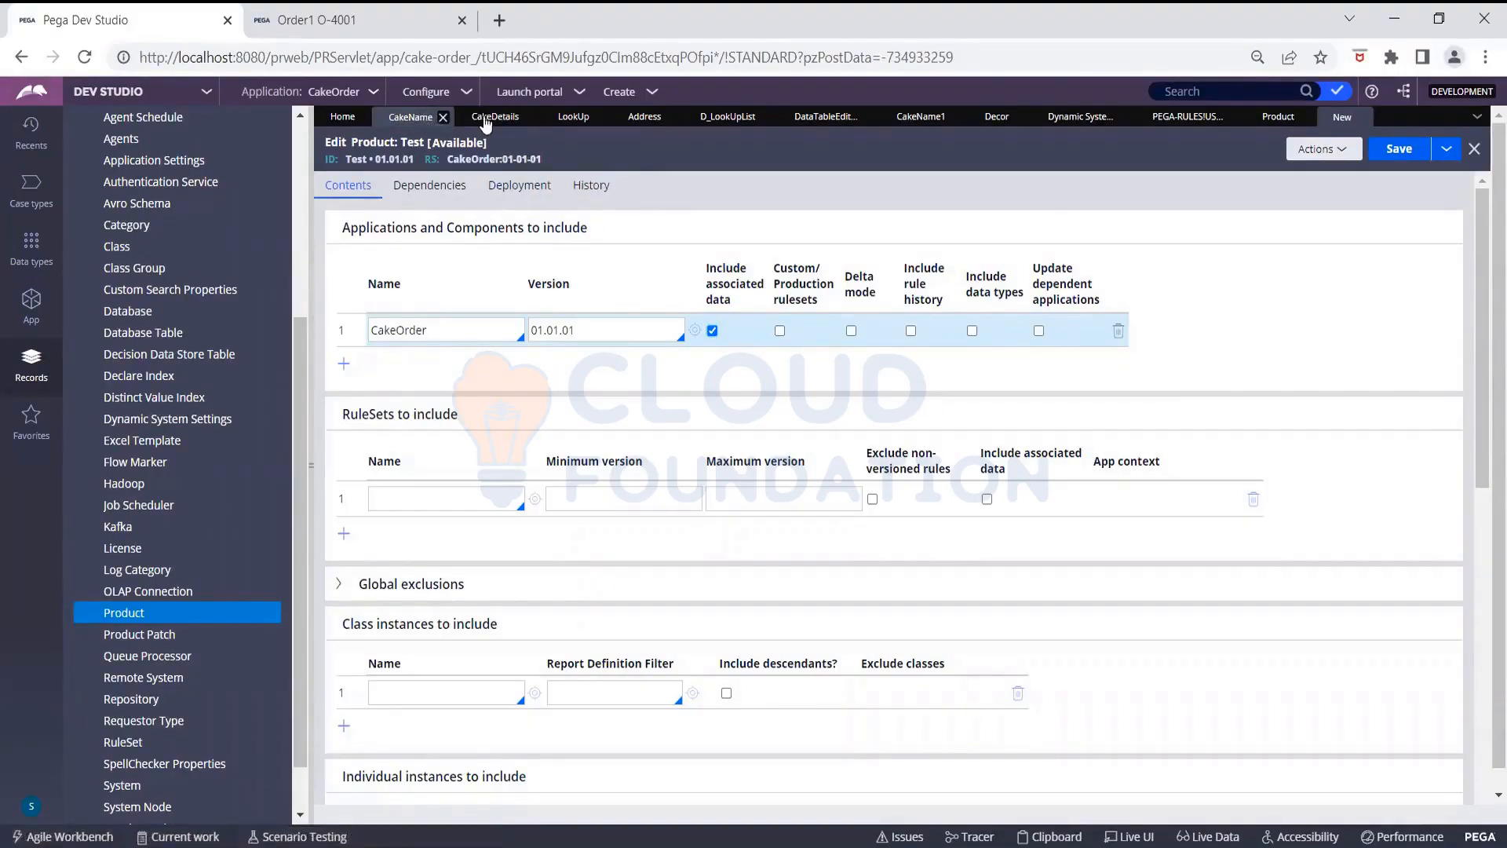
click(487, 119)
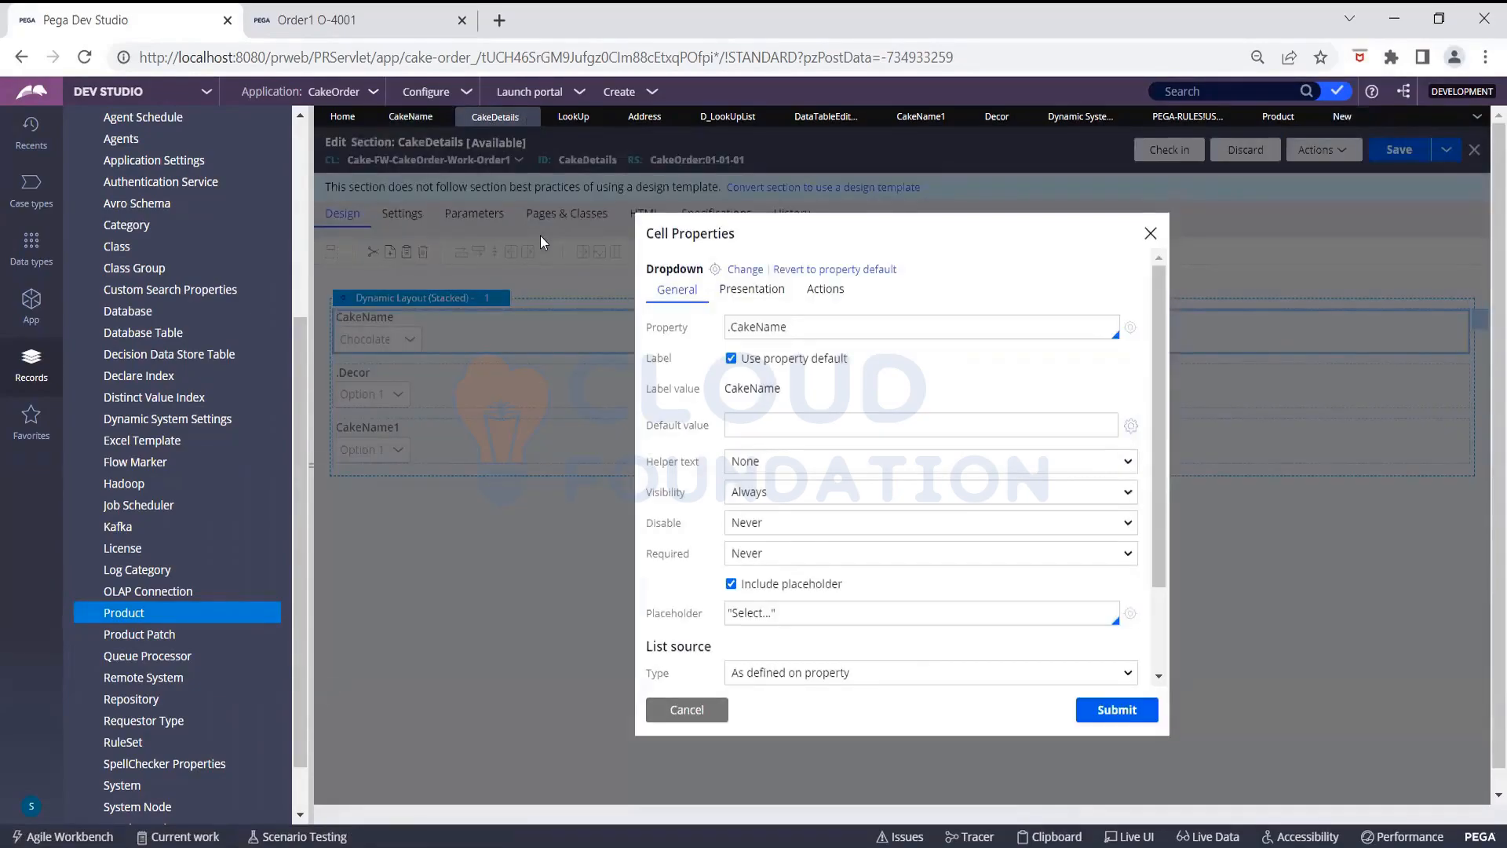
click(682, 707)
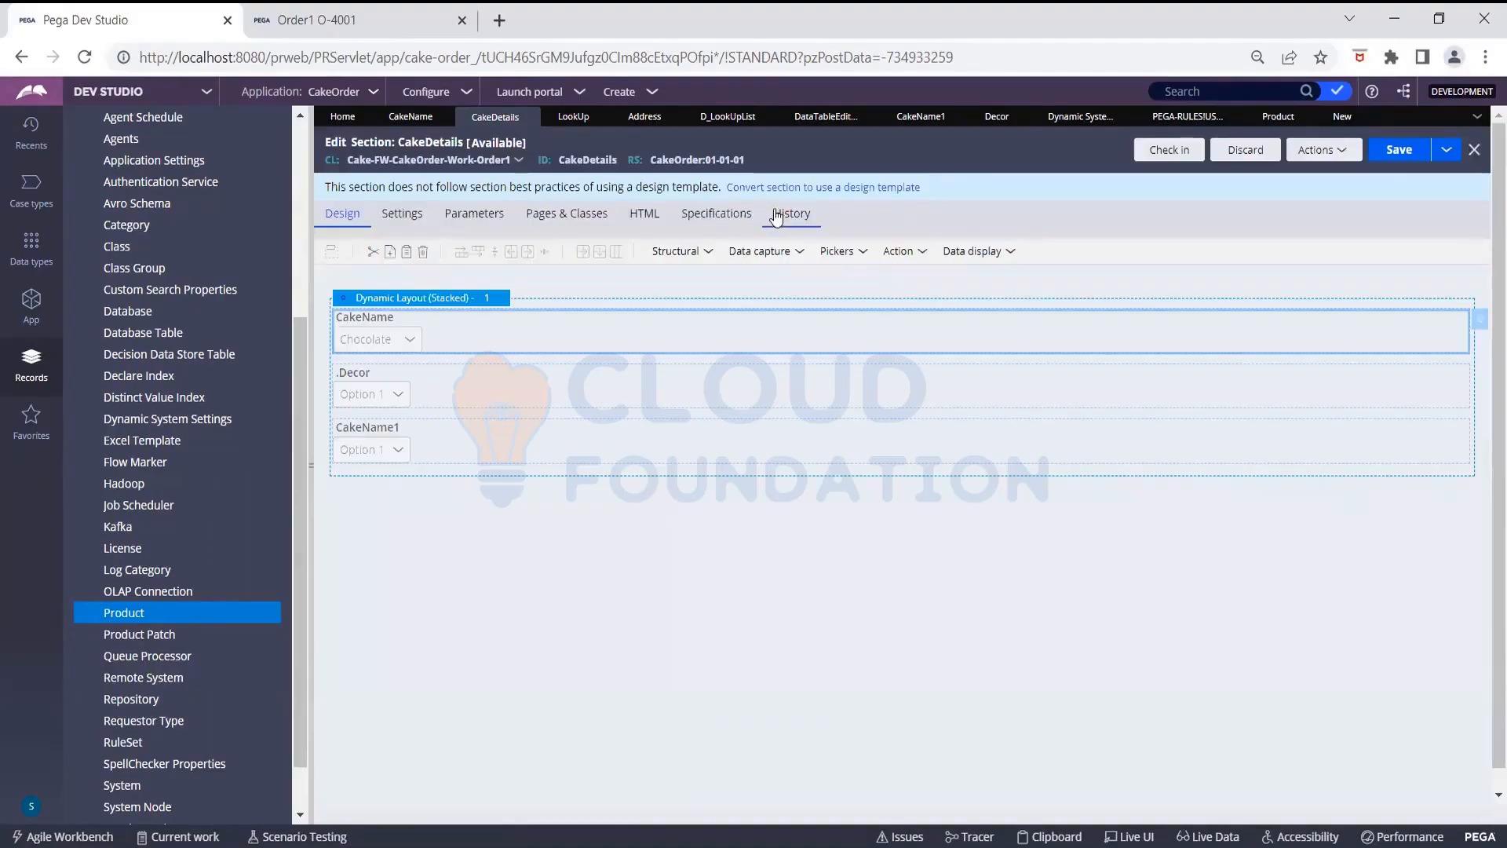
click(776, 217)
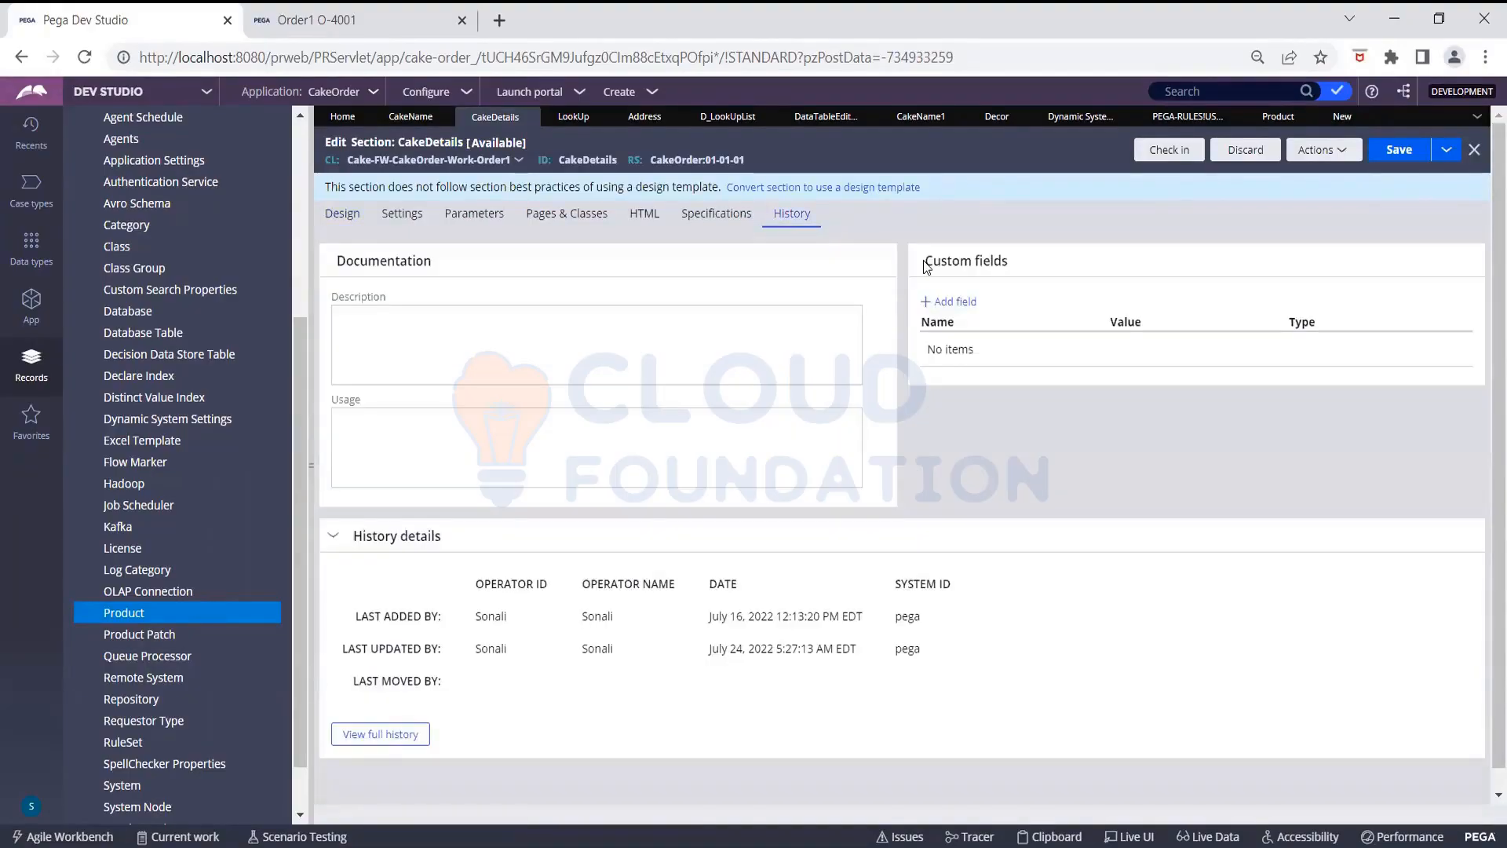
click(339, 733)
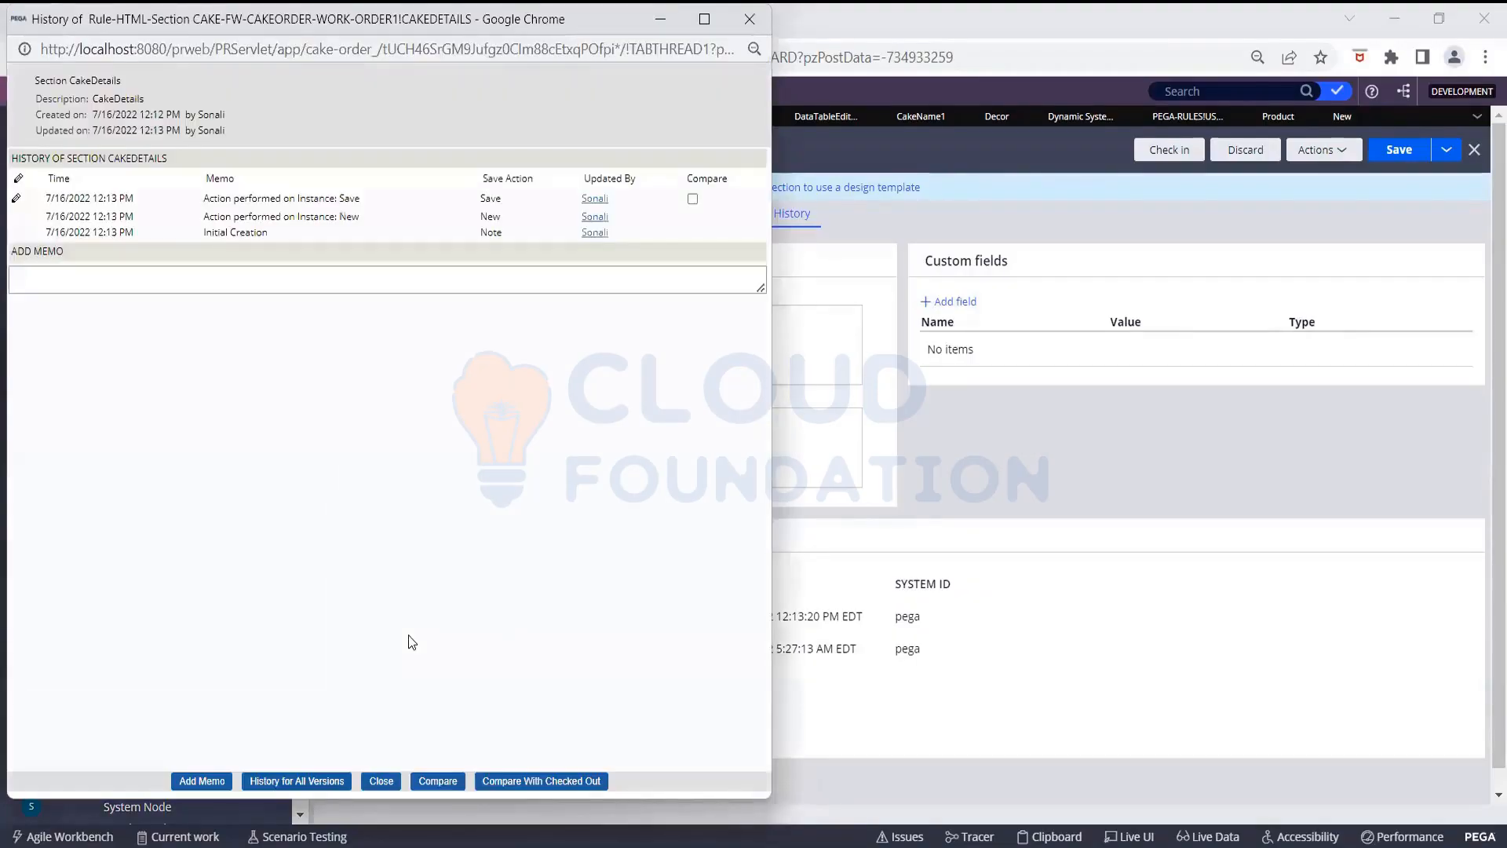
click(318, 783)
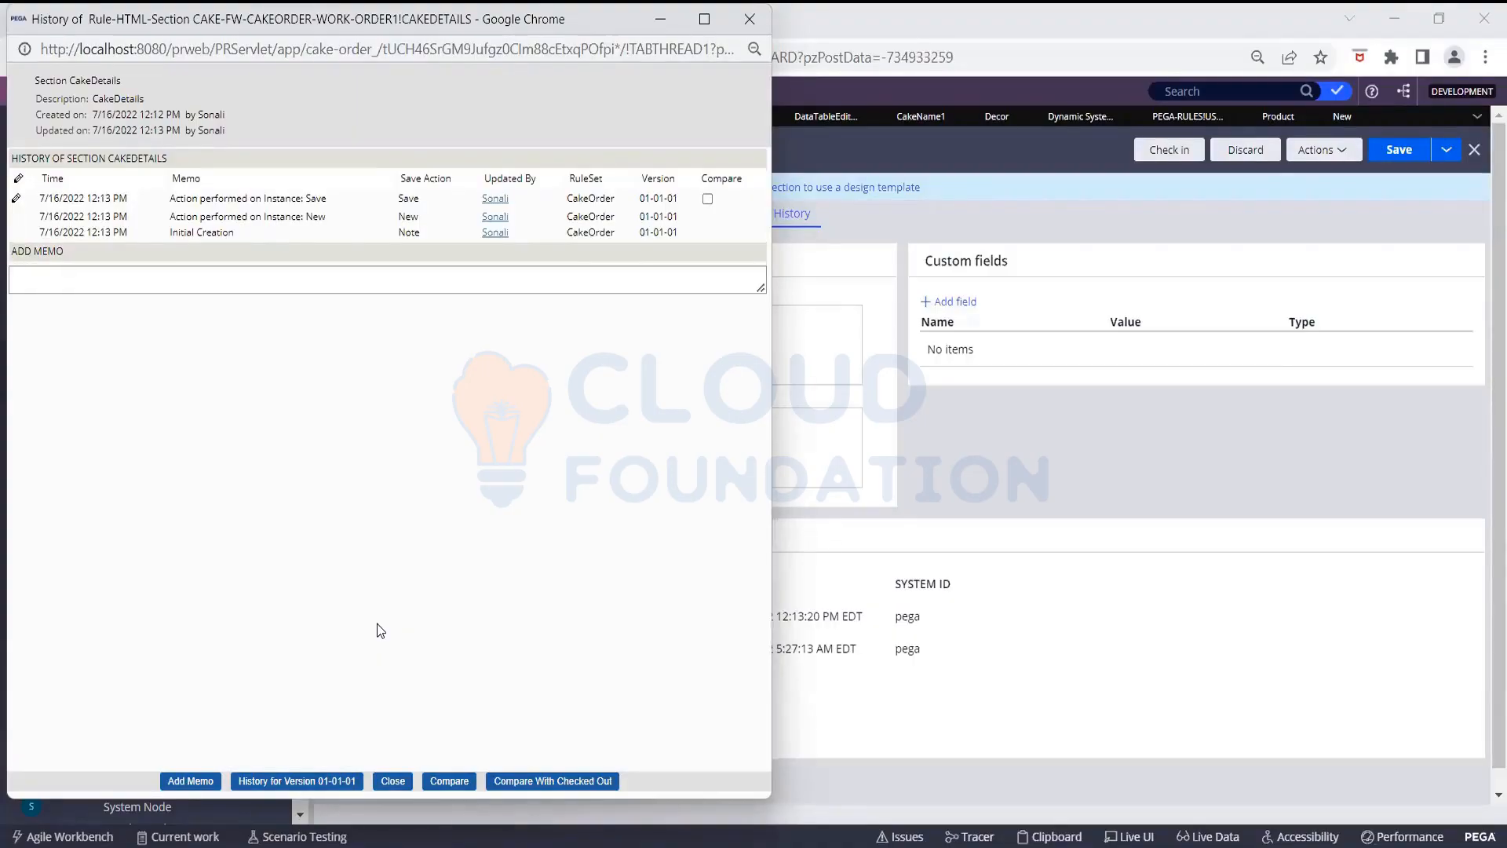
click(1021, 478)
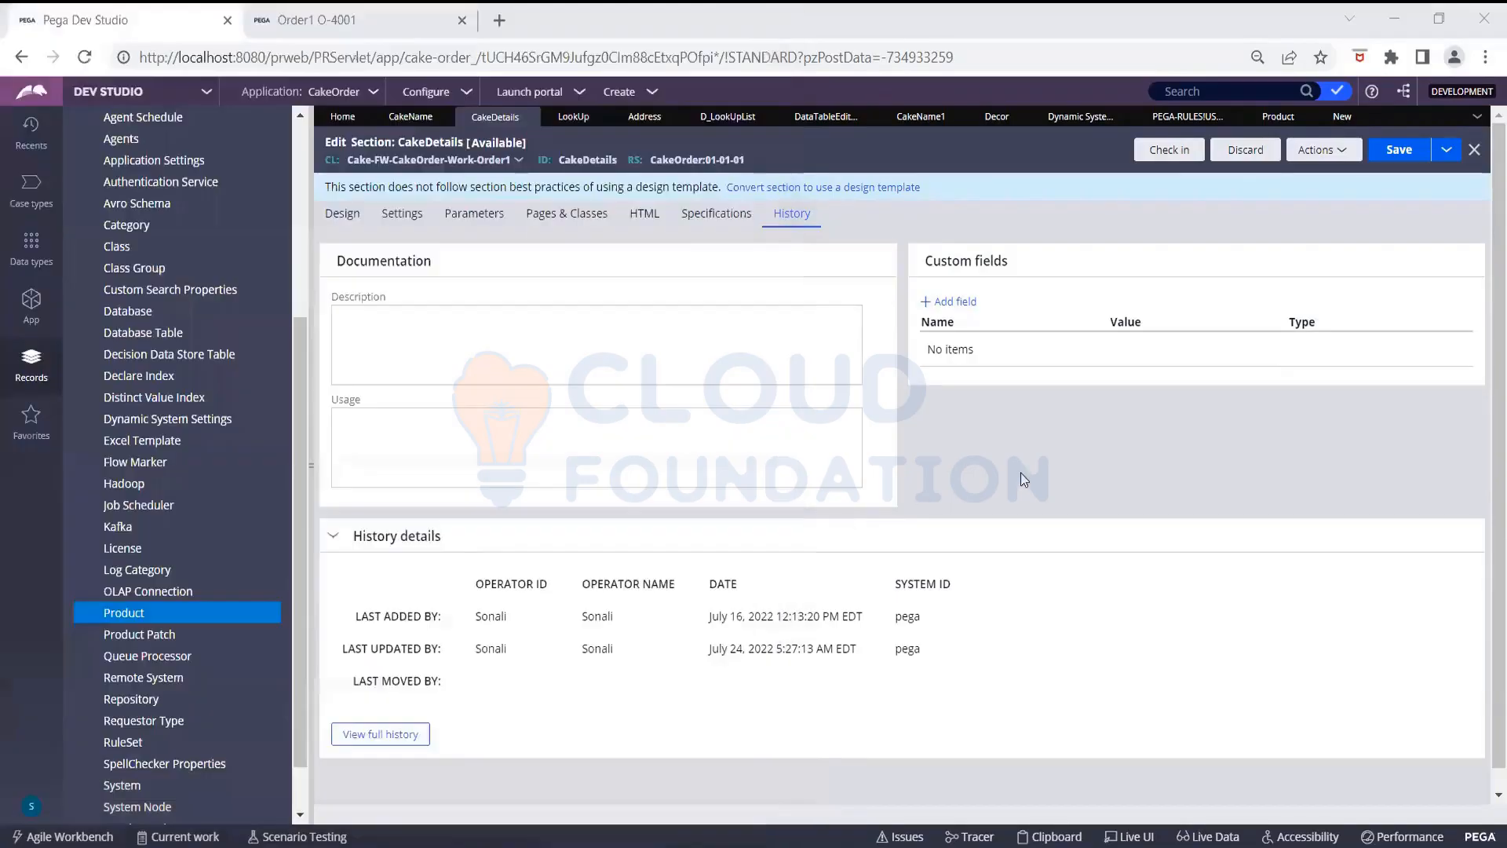
Return to the Test product, include rule history and data types for the CakeOrder application, and save the record
click(1279, 118)
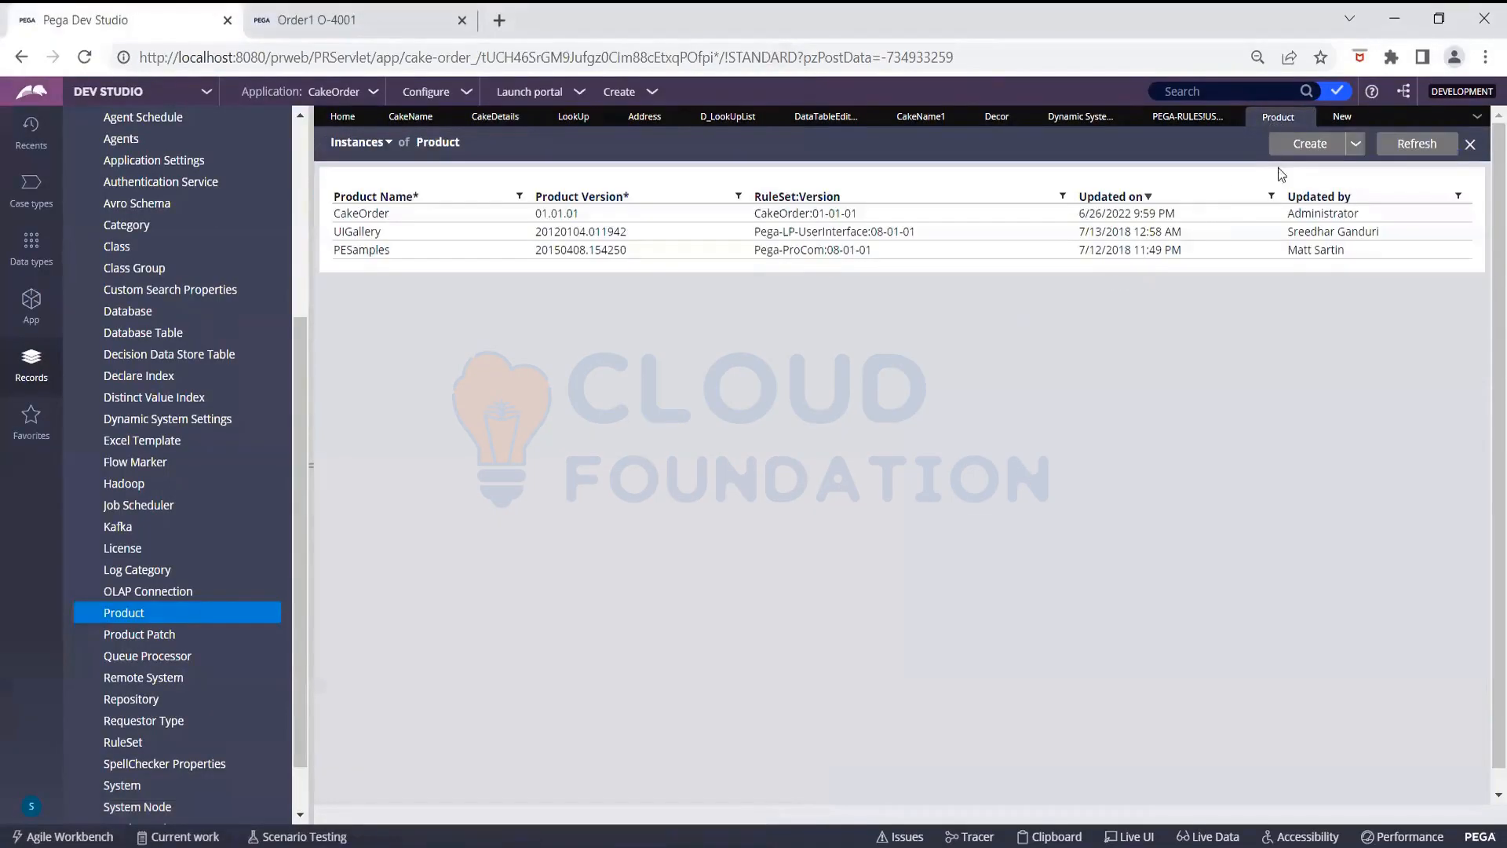
click(1343, 117)
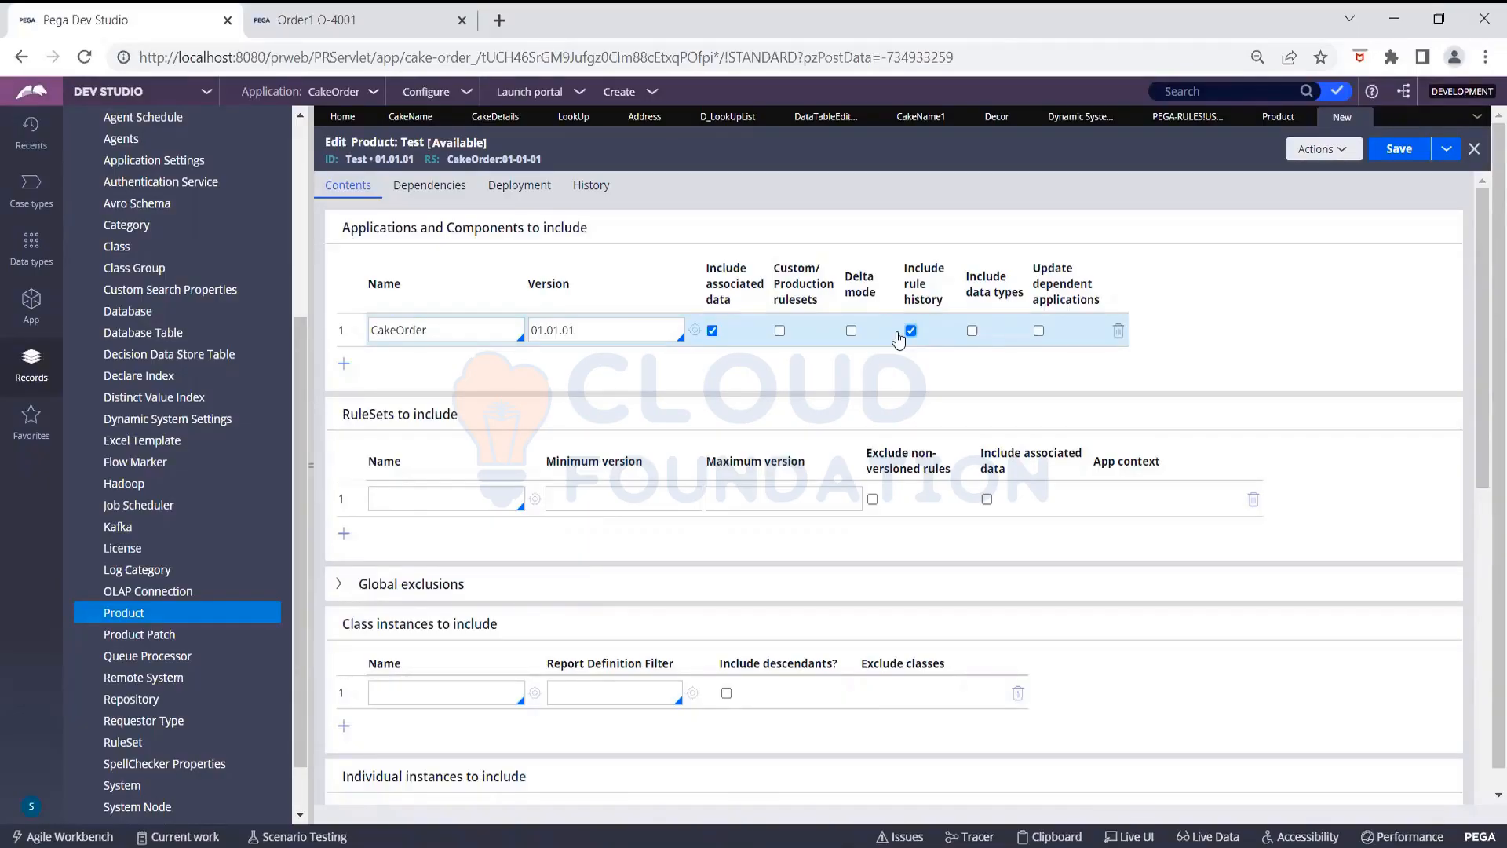
click(971, 330)
click(1390, 149)
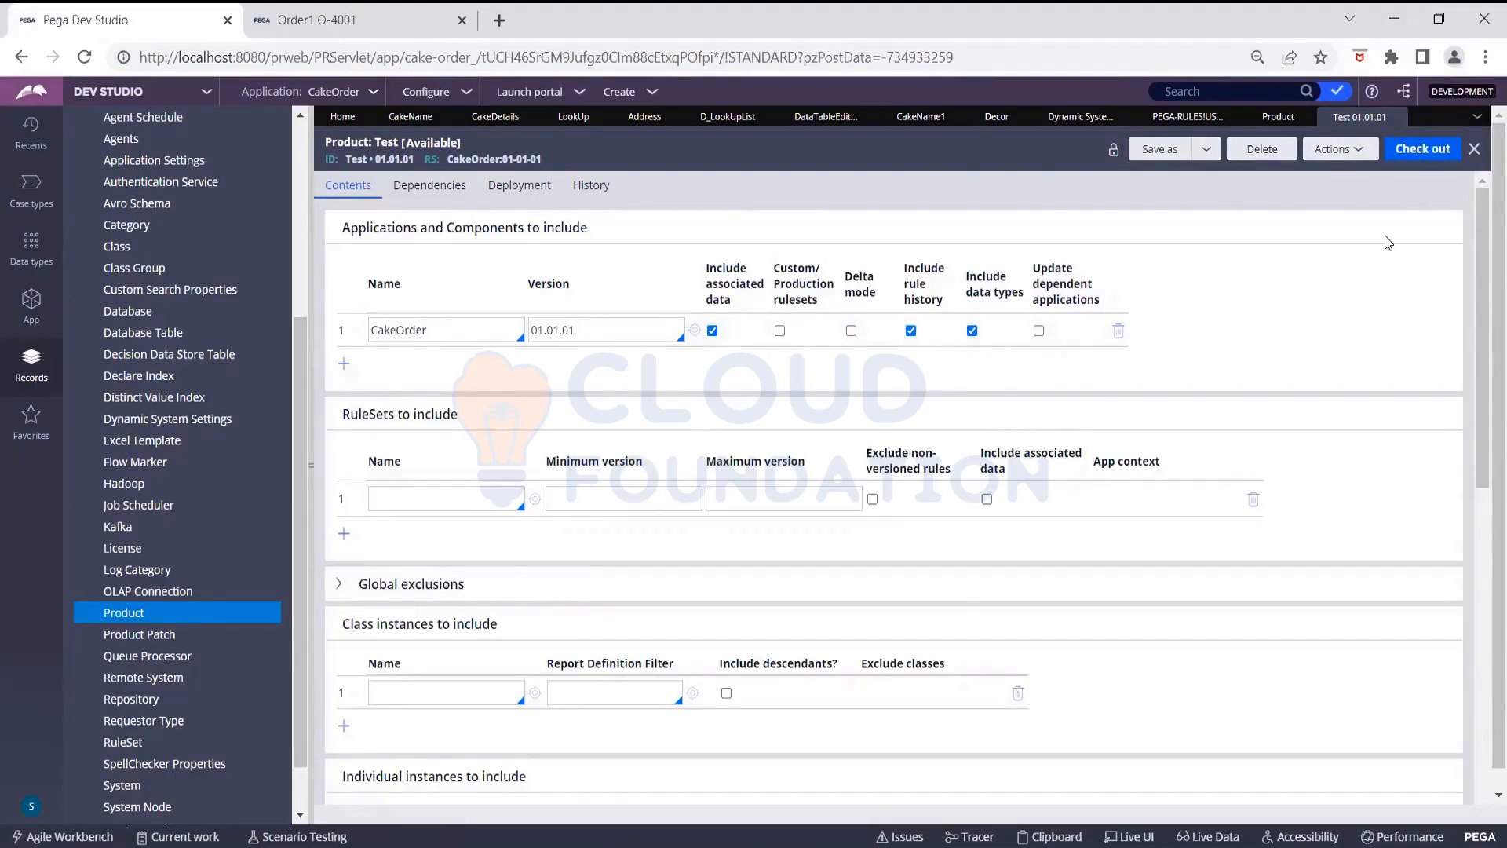
Preview the product file and expand the CakeOrder ruleset's versions 01-01-01 and 01-01-02 to examine their rules
scroll(1399, 269, down, 9)
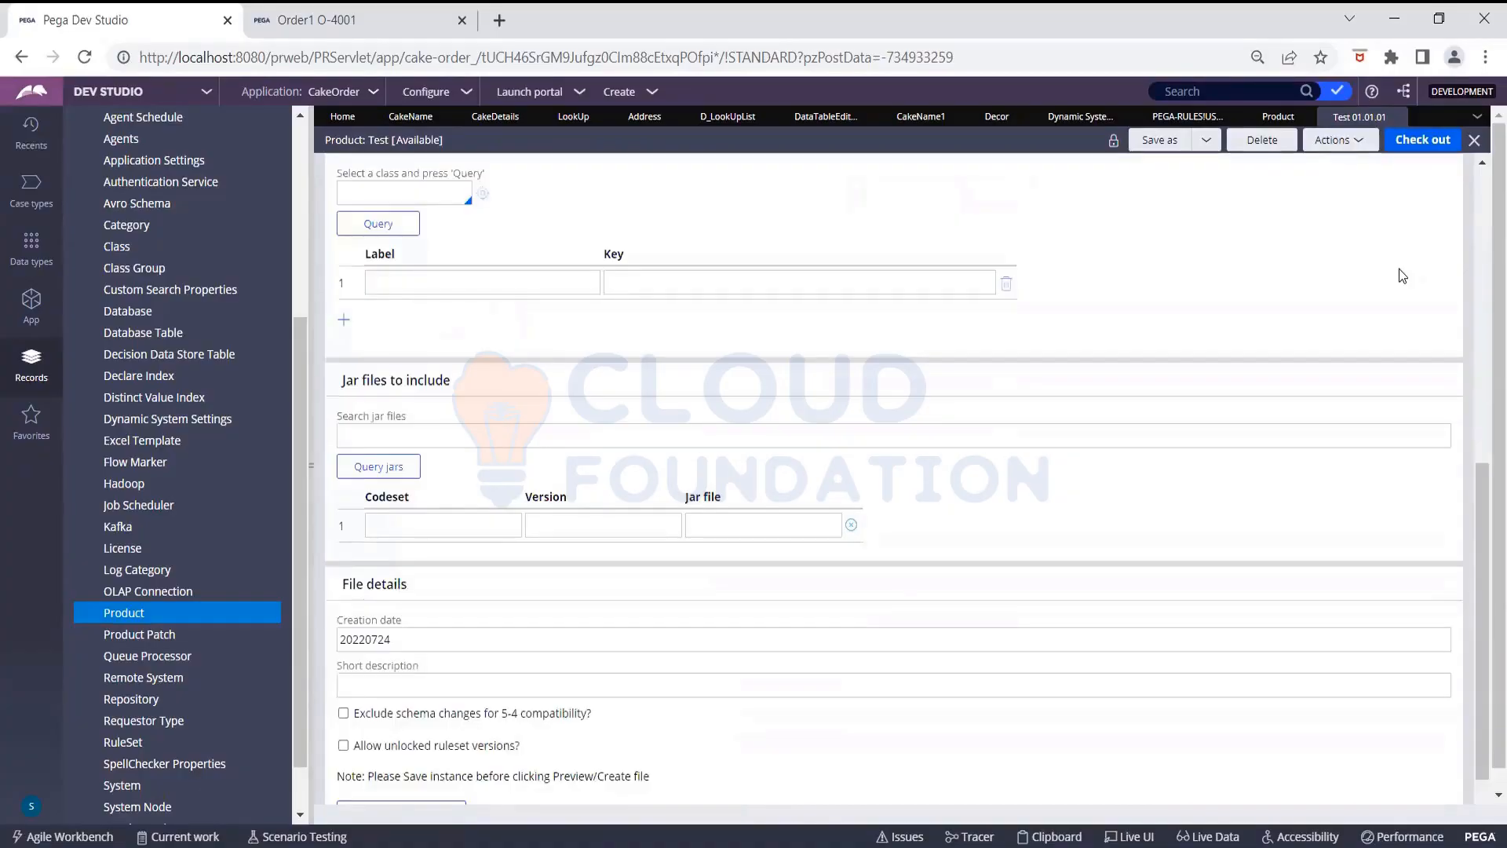
scroll(1399, 268, down, 1)
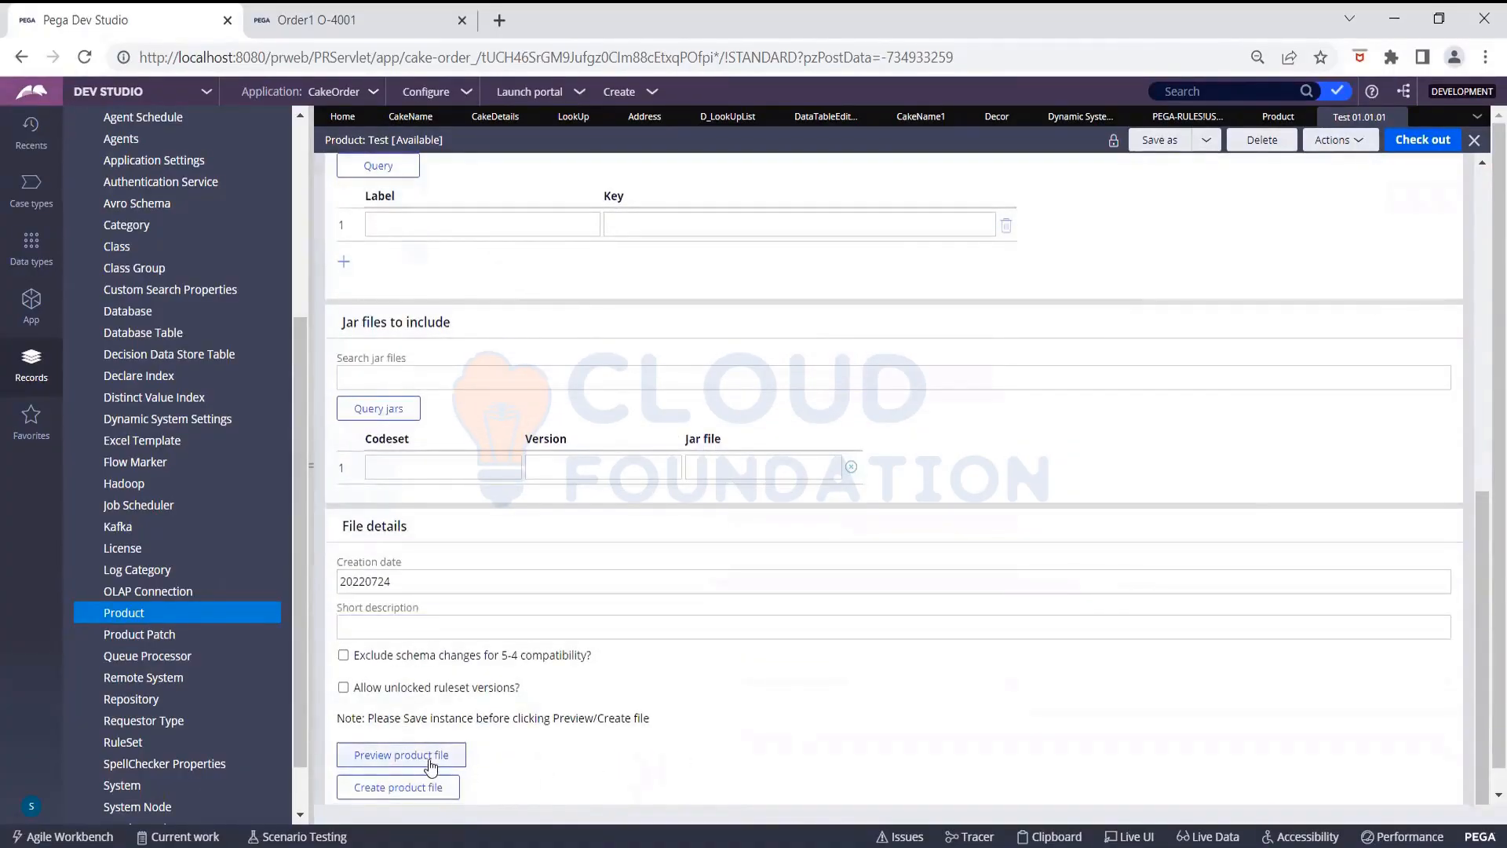
click(430, 757)
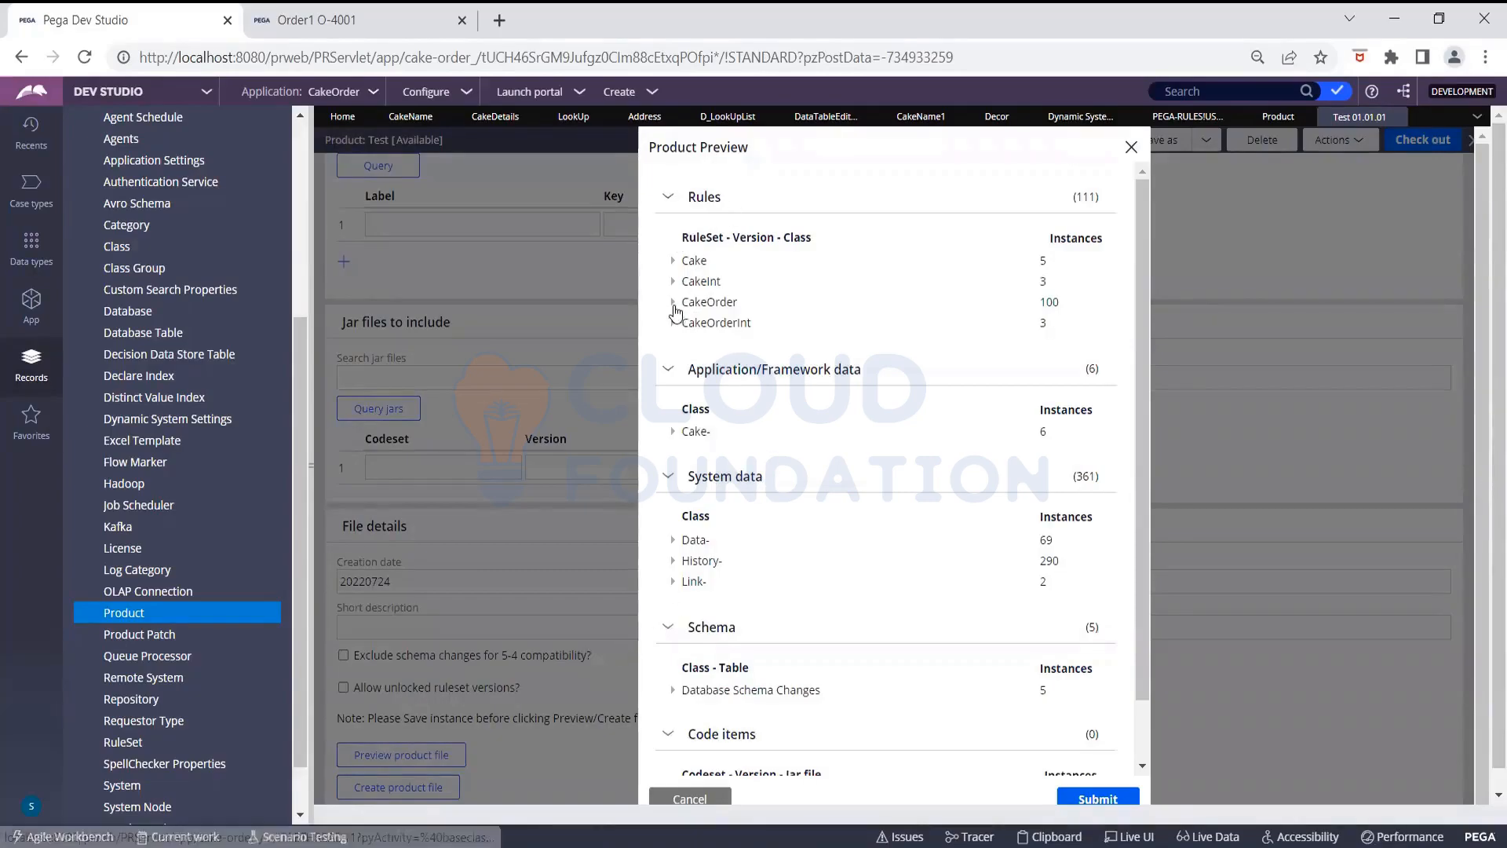
click(673, 303)
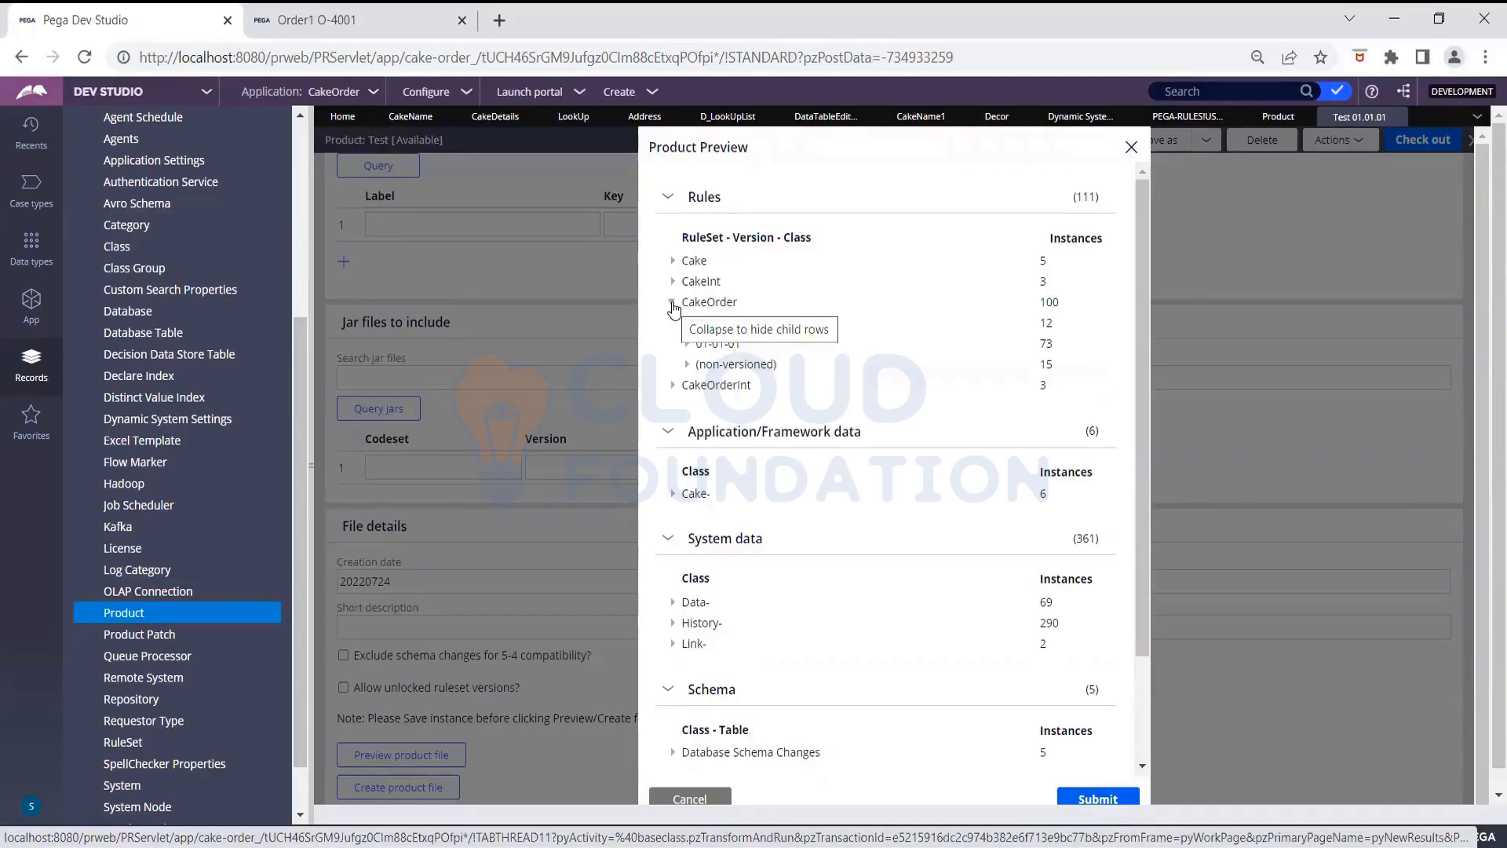
click(687, 346)
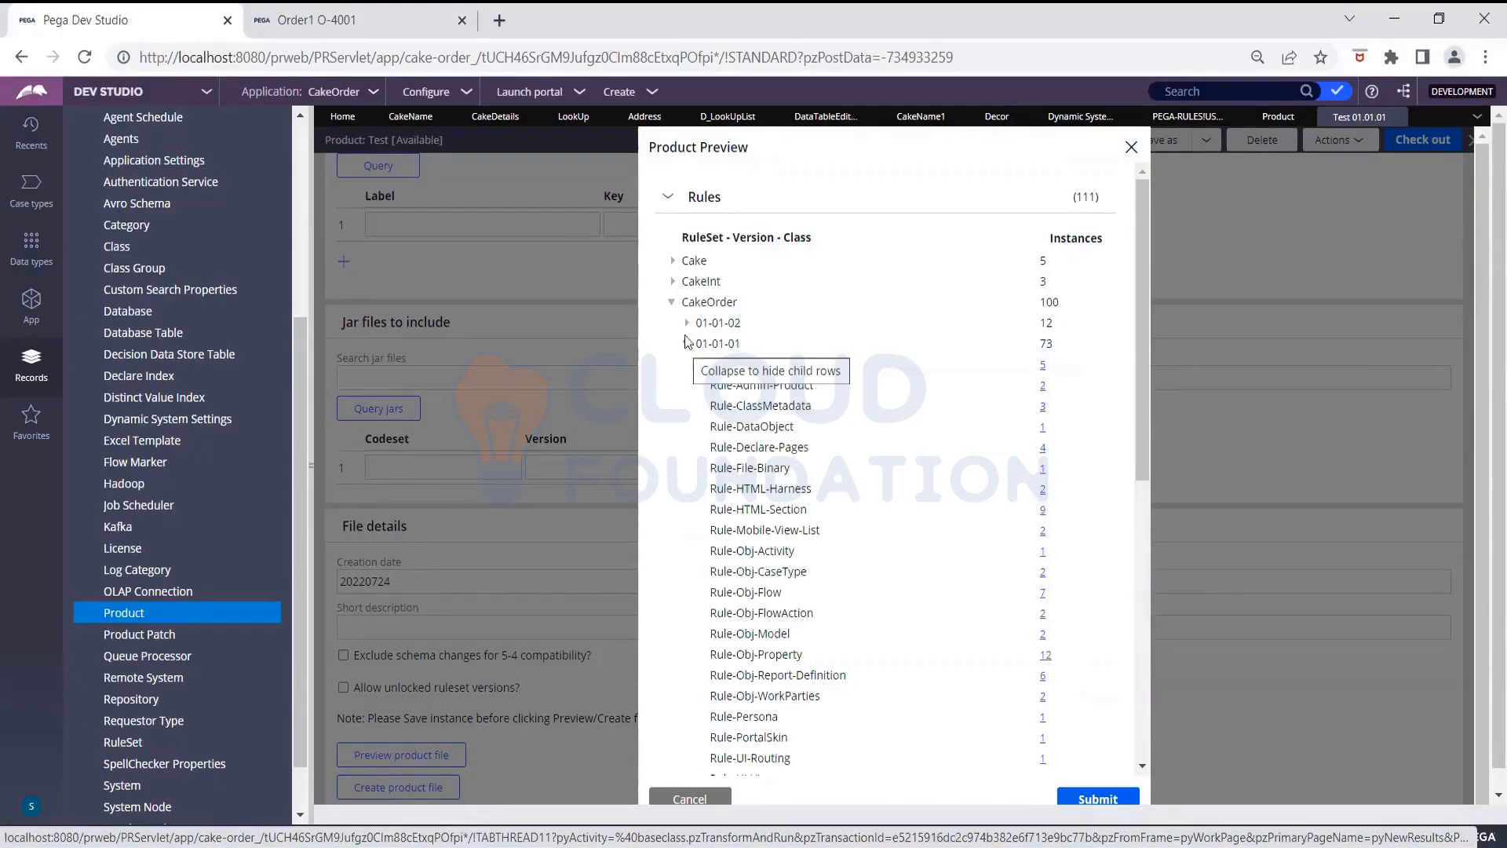
click(686, 323)
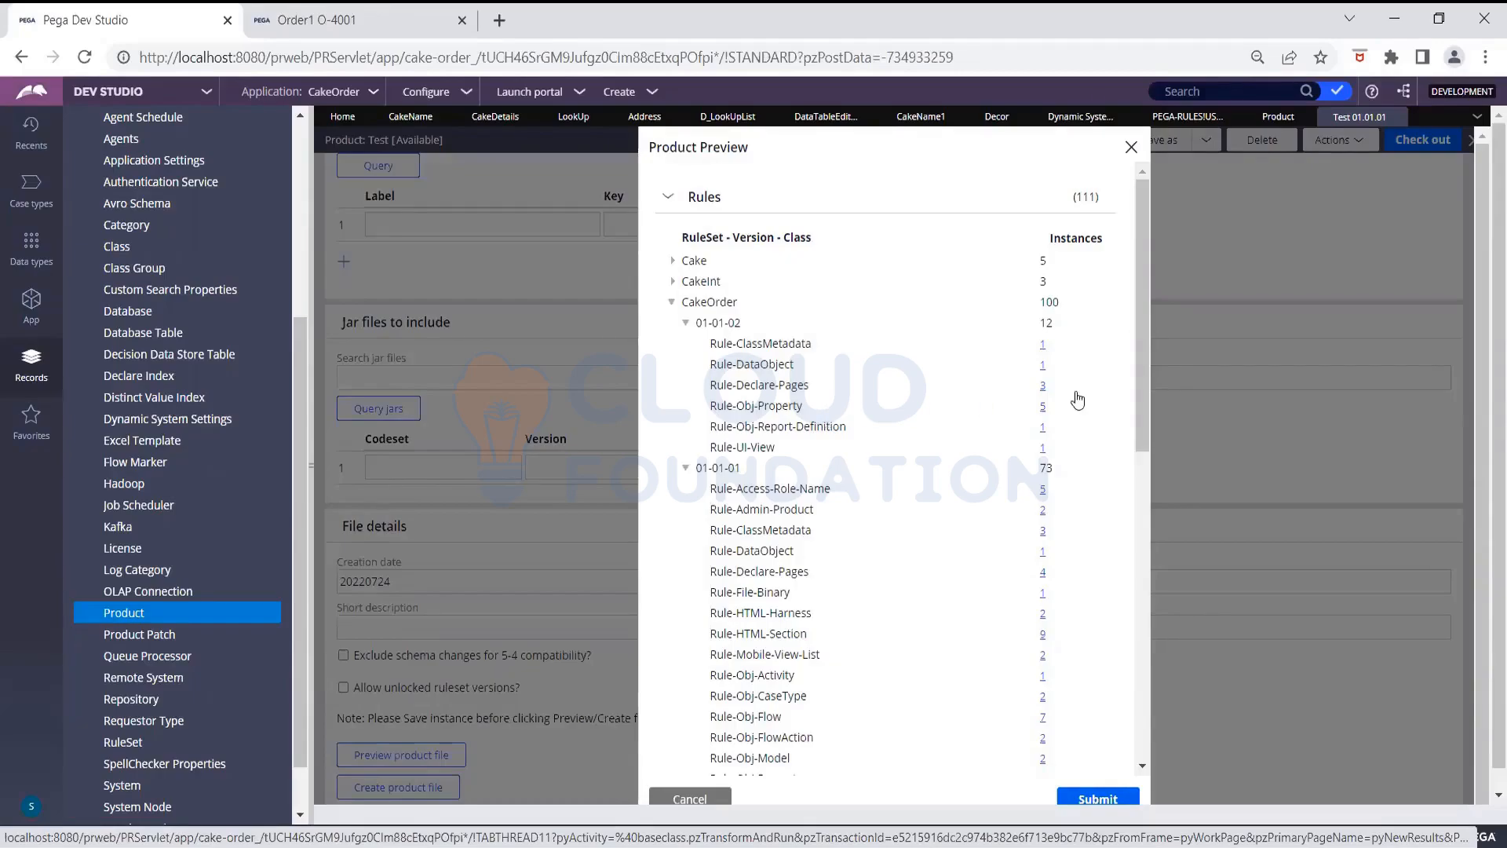
Inspect the Rule-Obj-Property instances of version 01-01-02 and the Rule-Obj-Activity instance of version 01-01-01, and close the product preview
click(1042, 406)
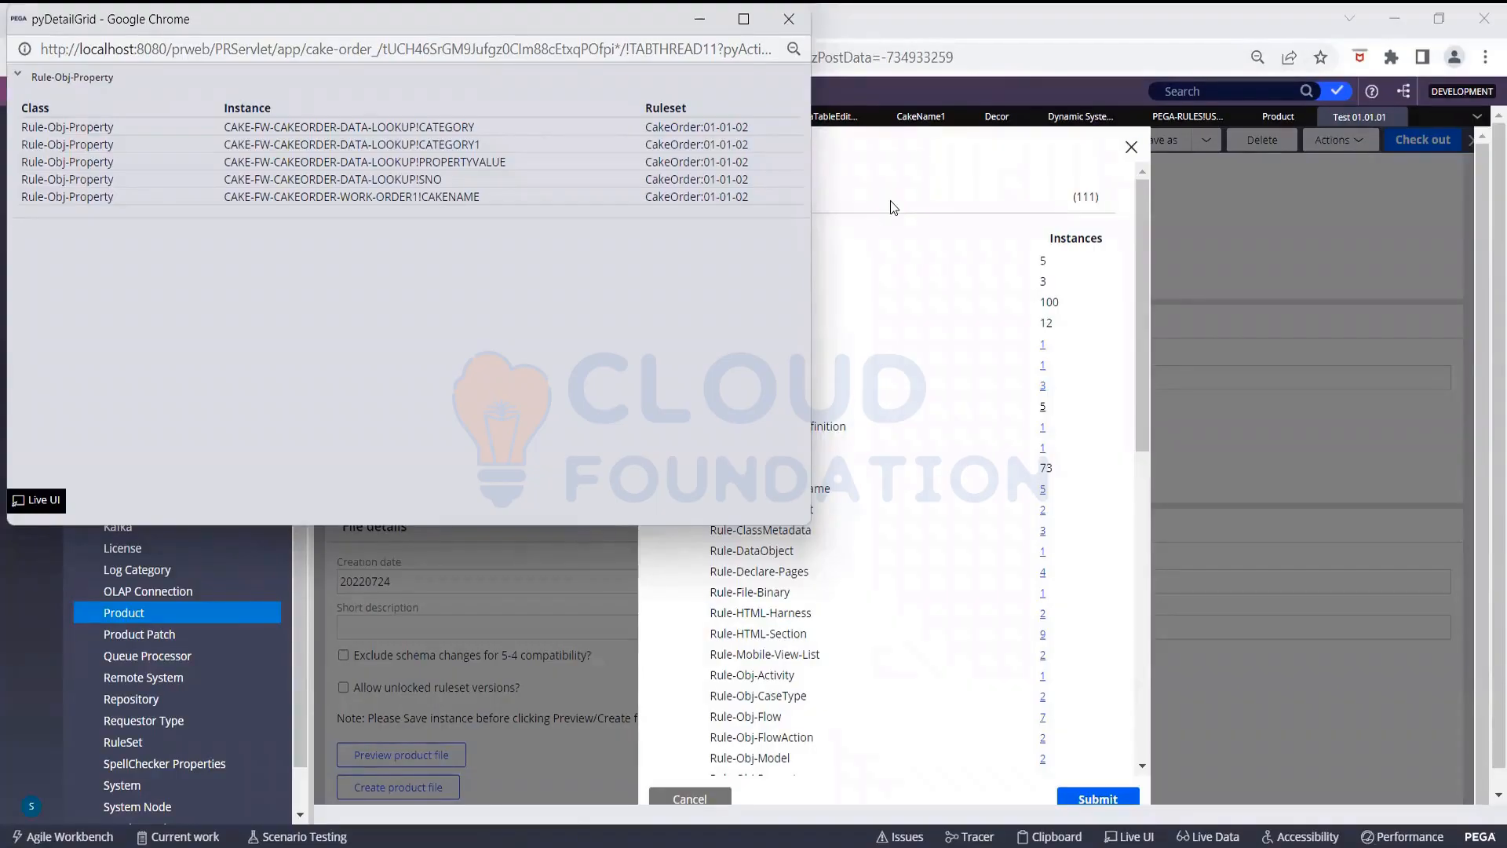
click(788, 19)
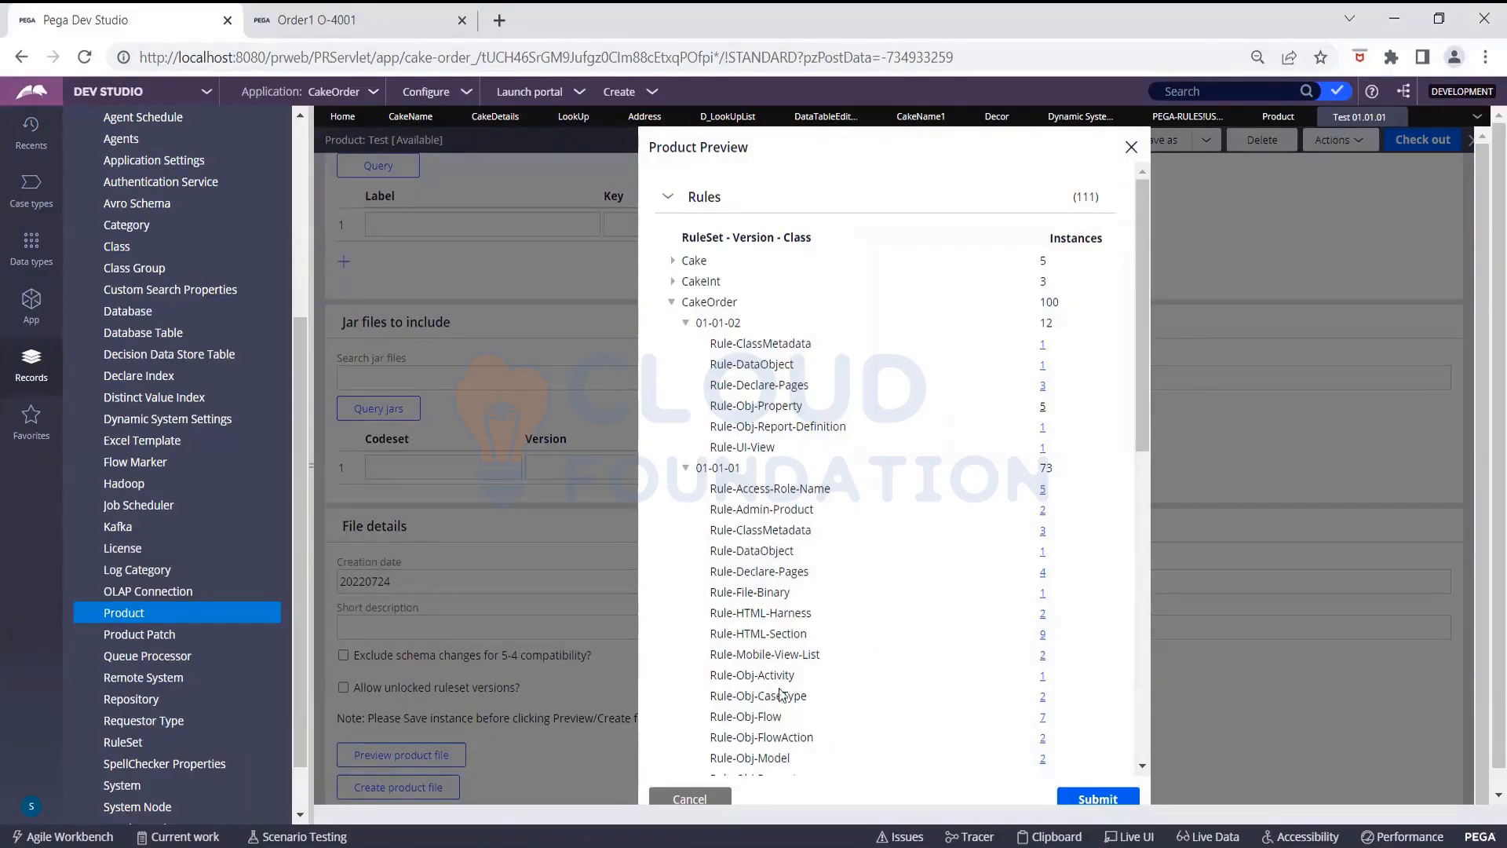
drag(738, 675, 839, 678)
click(1042, 676)
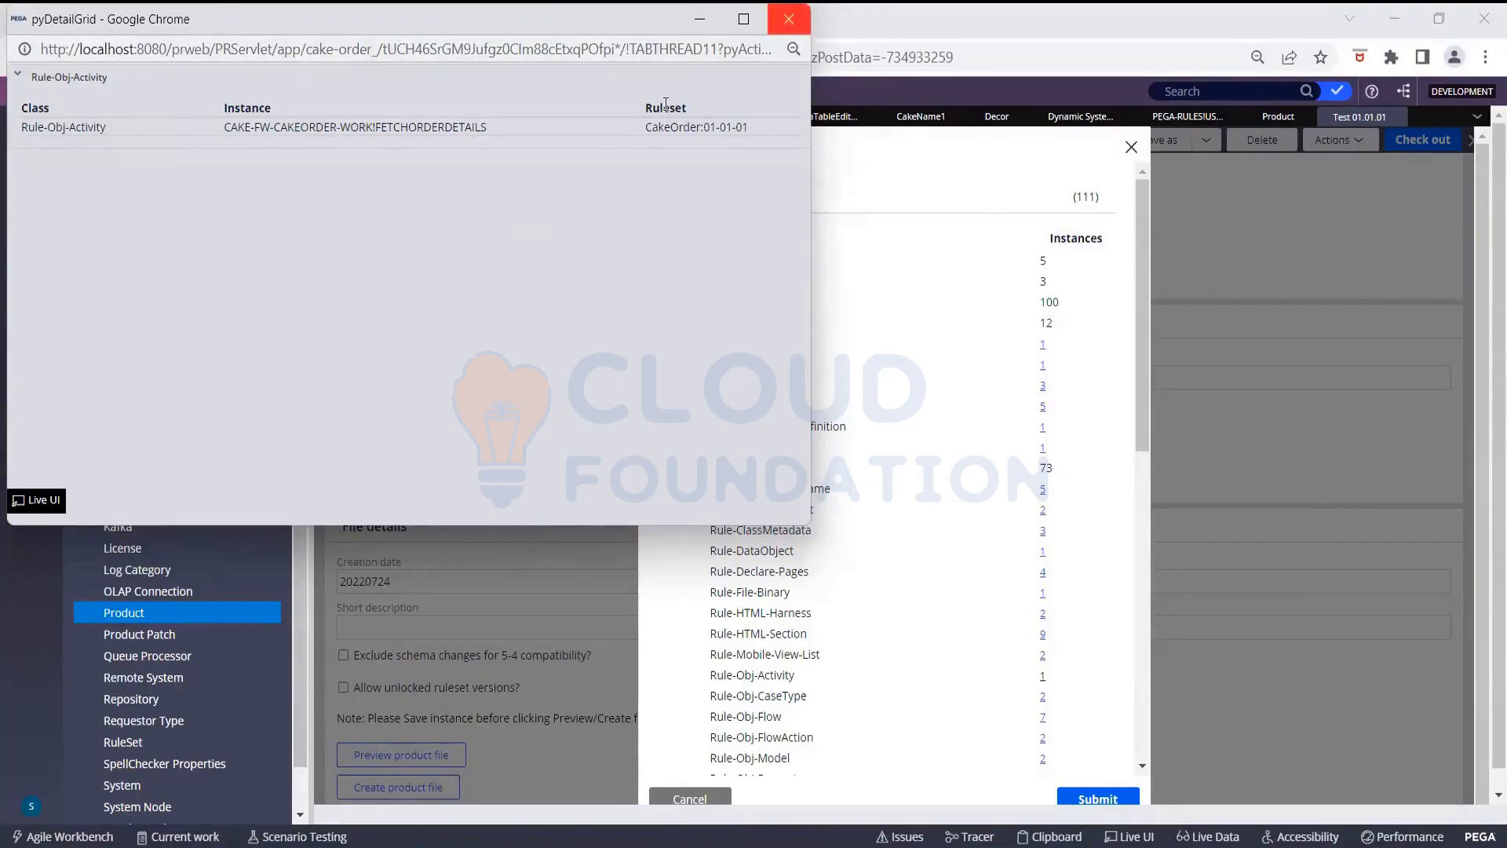
click(788, 19)
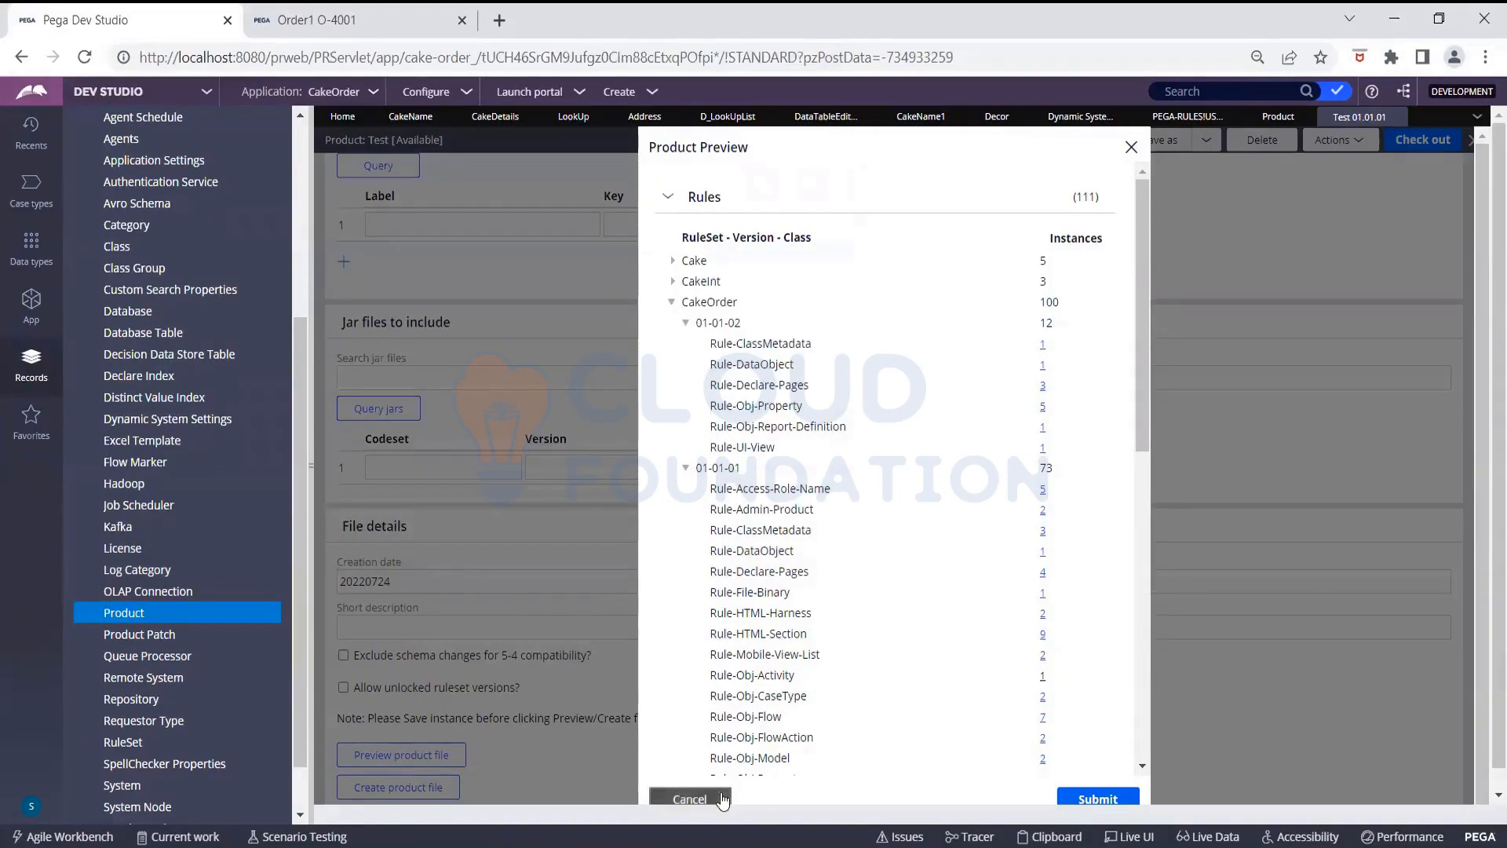
click(690, 798)
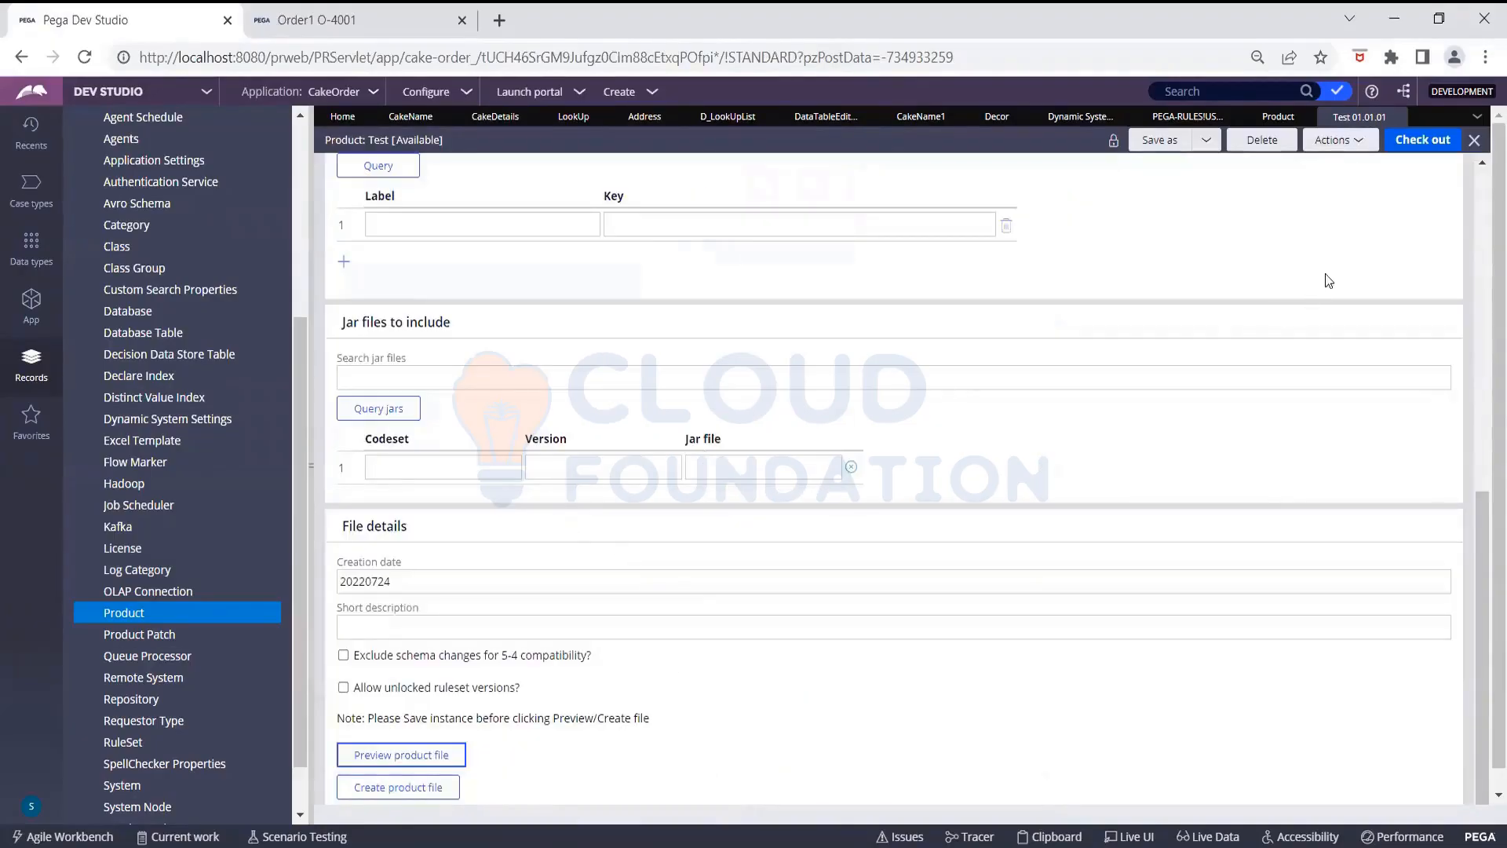
Check out the Test product and delete the CakeOrder row from the applications and components to include
scroll(1325, 273, up, 4)
click(1430, 149)
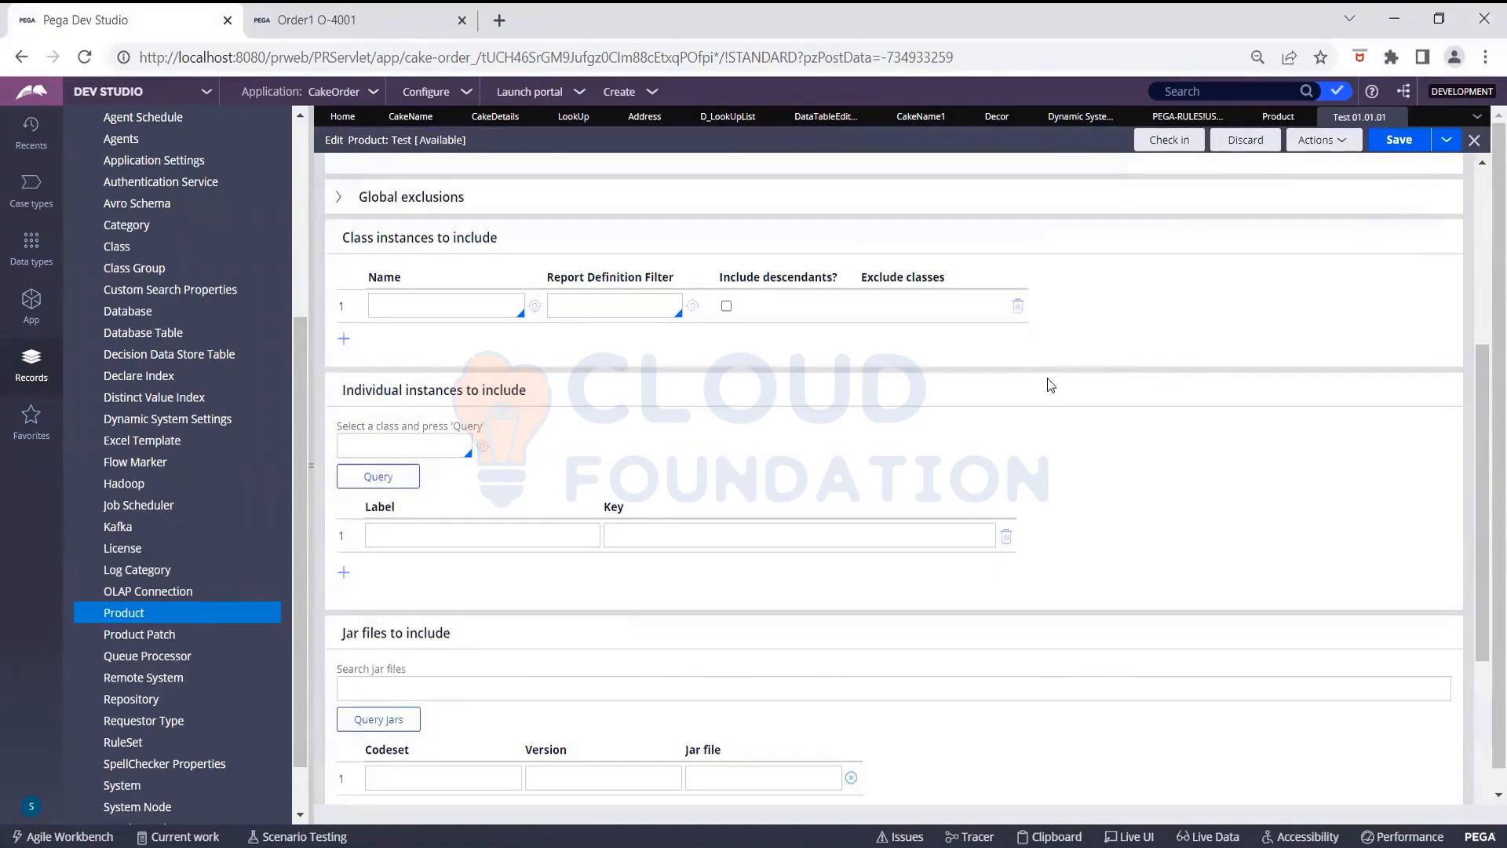
scroll(1026, 361, up, 5)
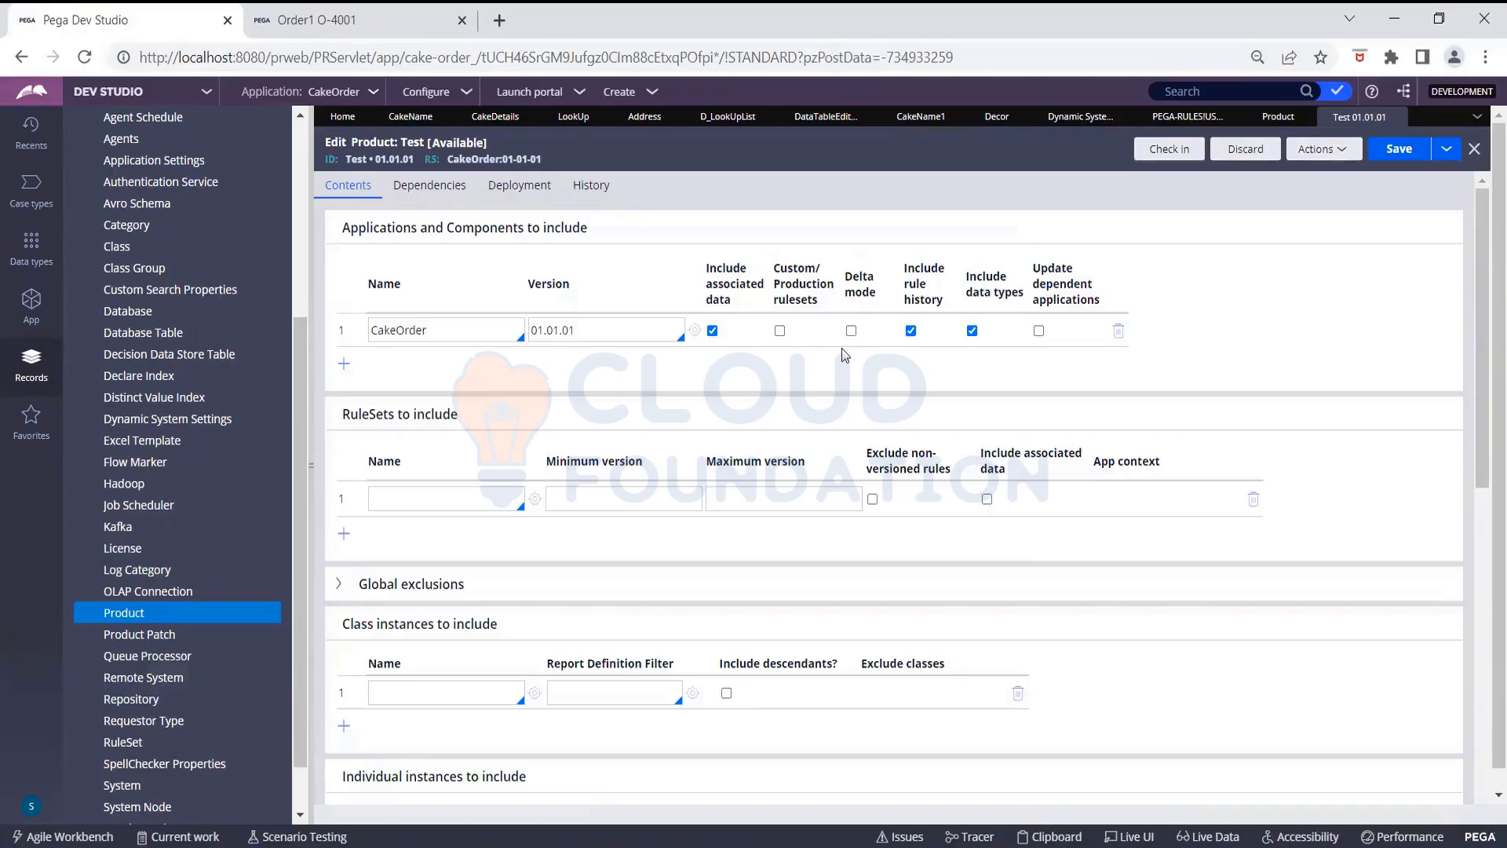
click(1119, 333)
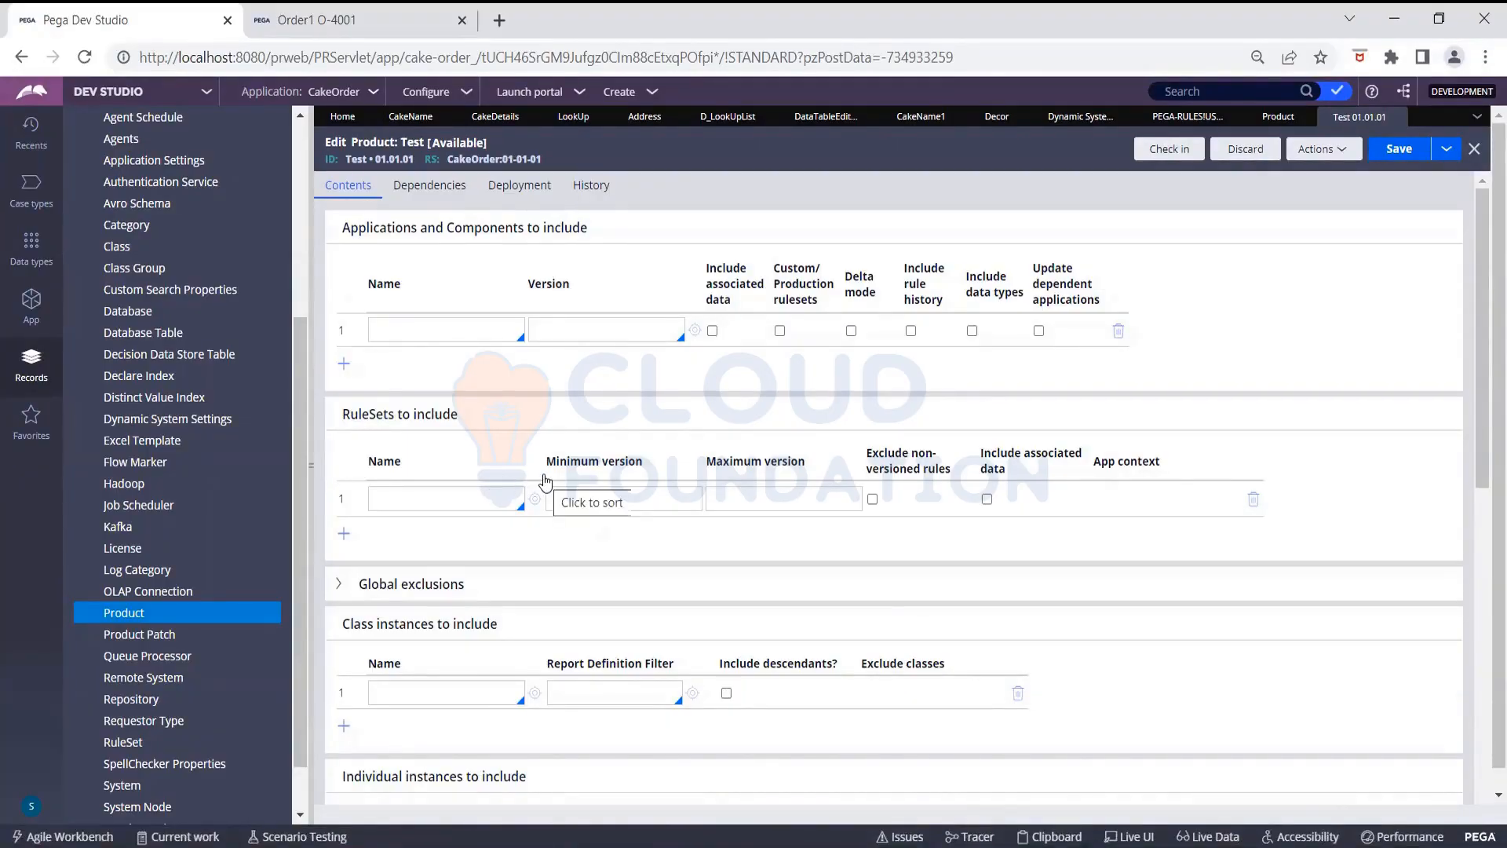
Add the CakeOrder ruleset with minimum and maximum version 01-01-02, keeping CakeOrder 01.01.01 as its app context
click(469, 504)
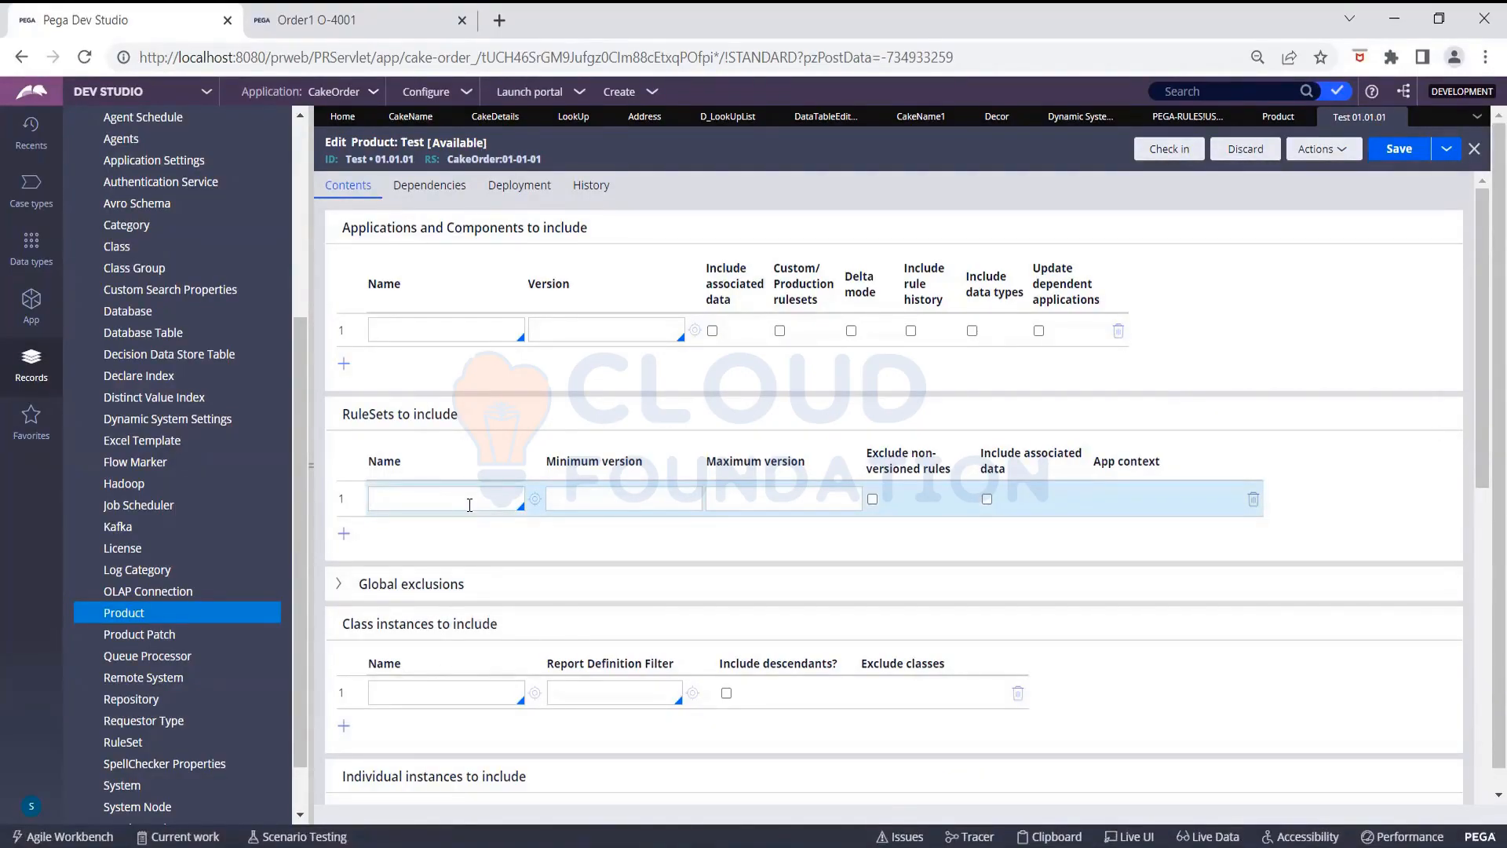
click(470, 505)
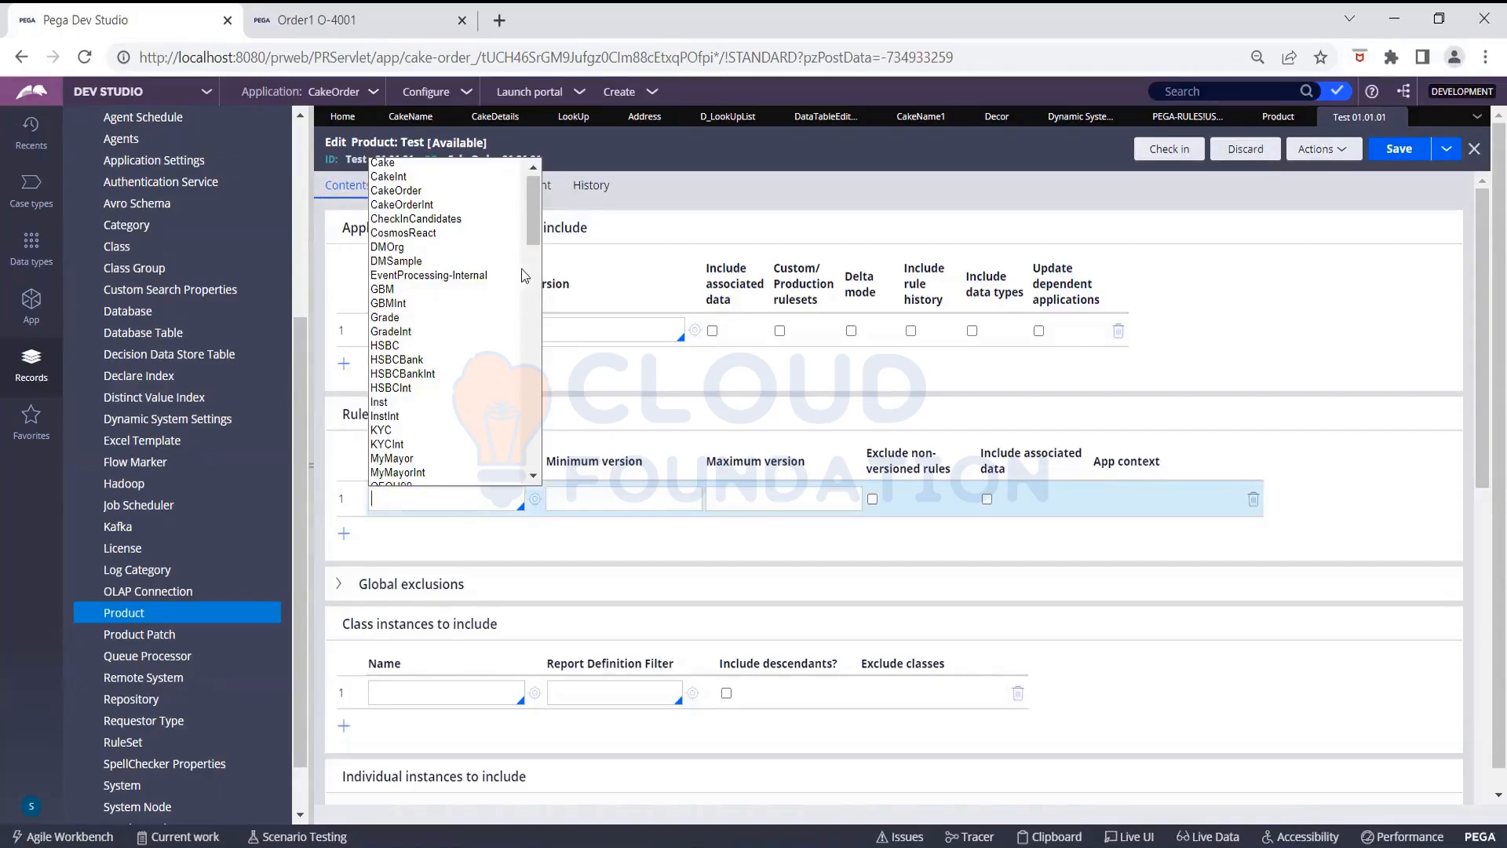
click(405, 192)
click(597, 508)
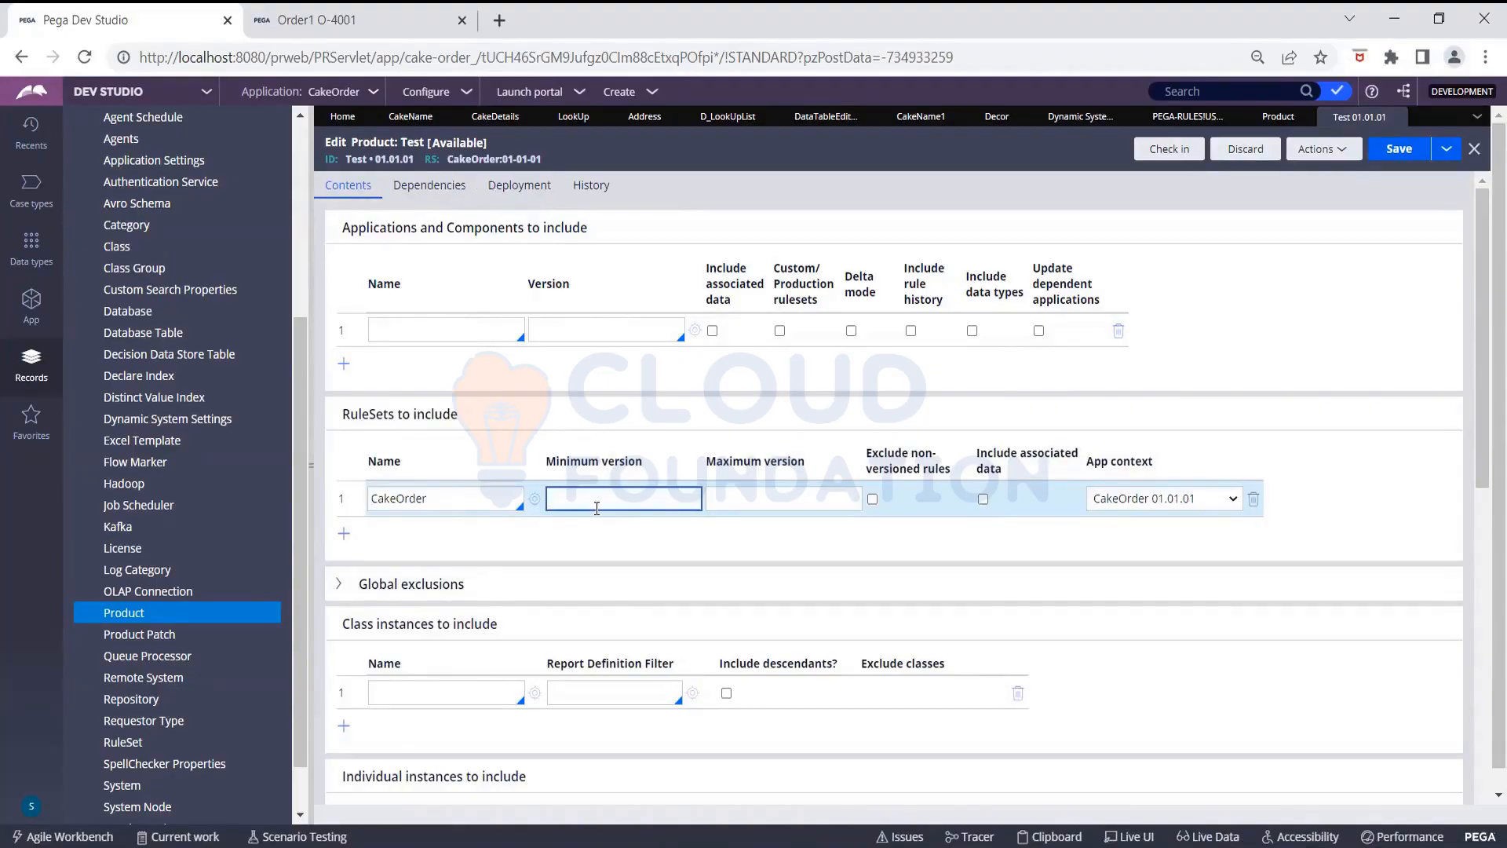
text(01-01-02)
click(799, 500)
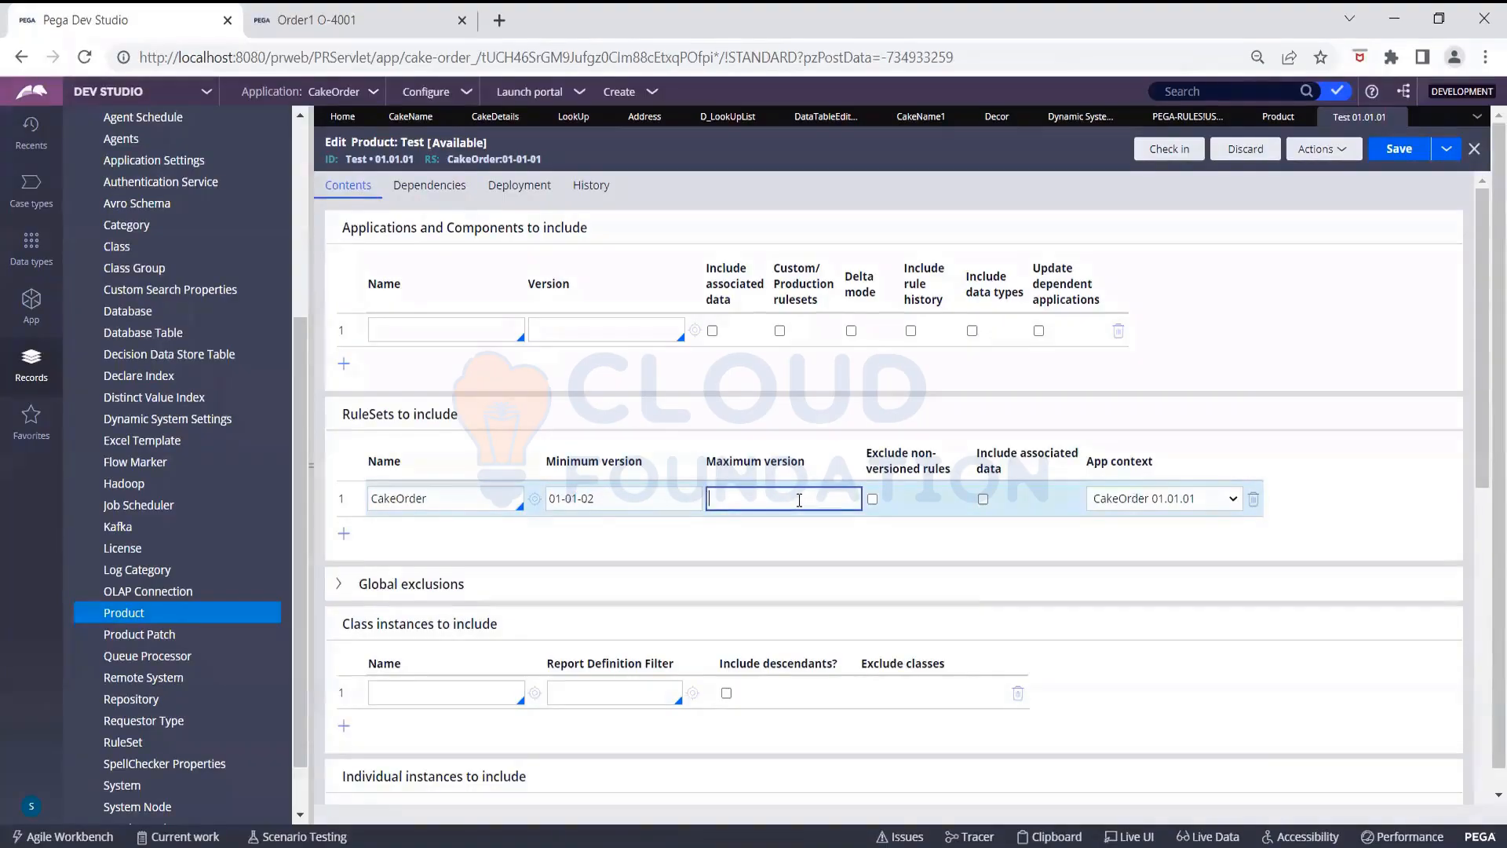
text(01-01-02)
click(1155, 499)
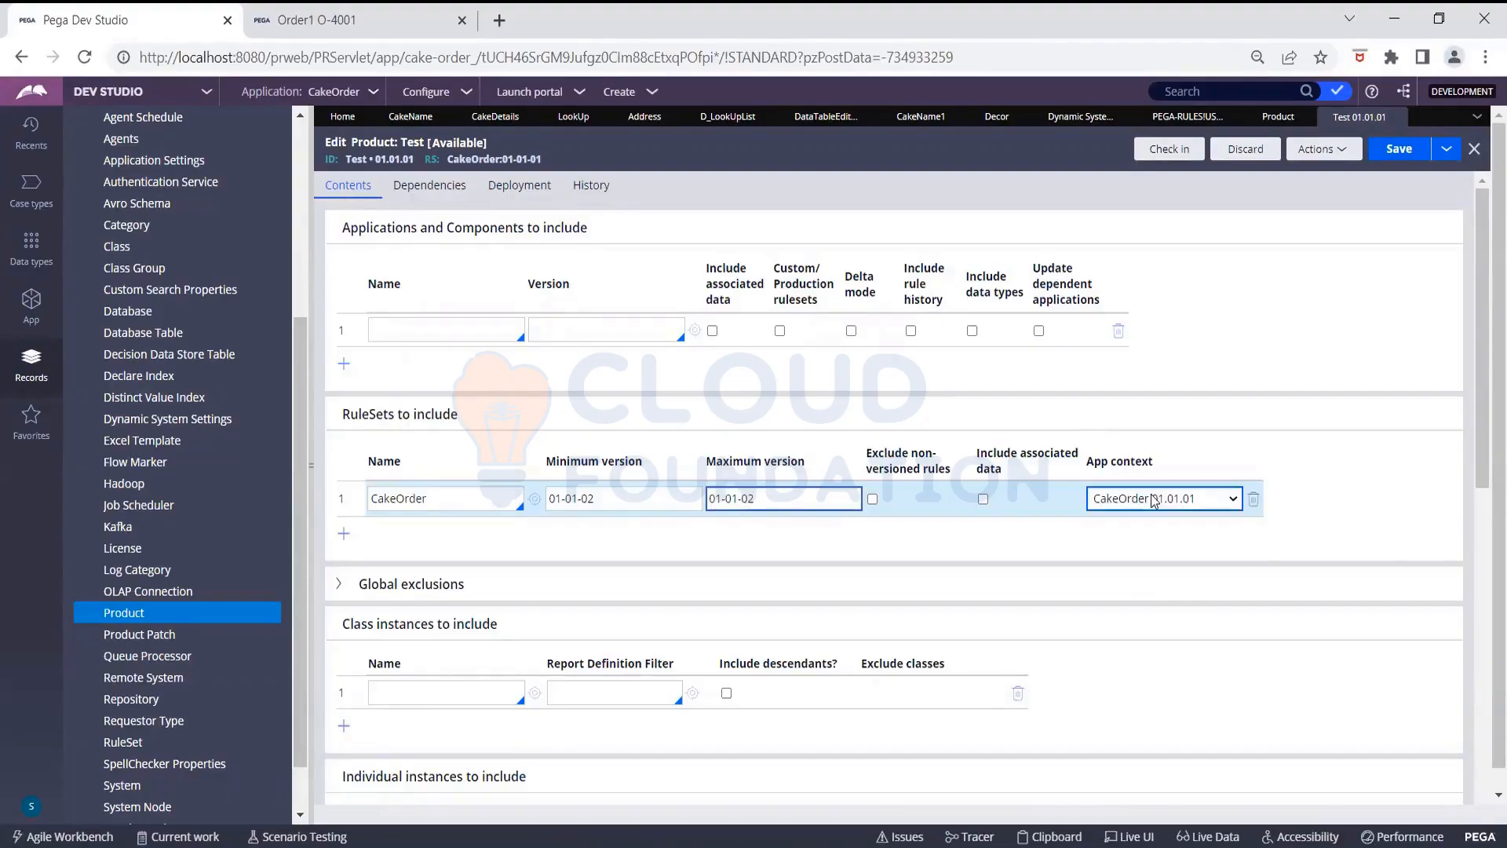
click(1155, 499)
click(1156, 499)
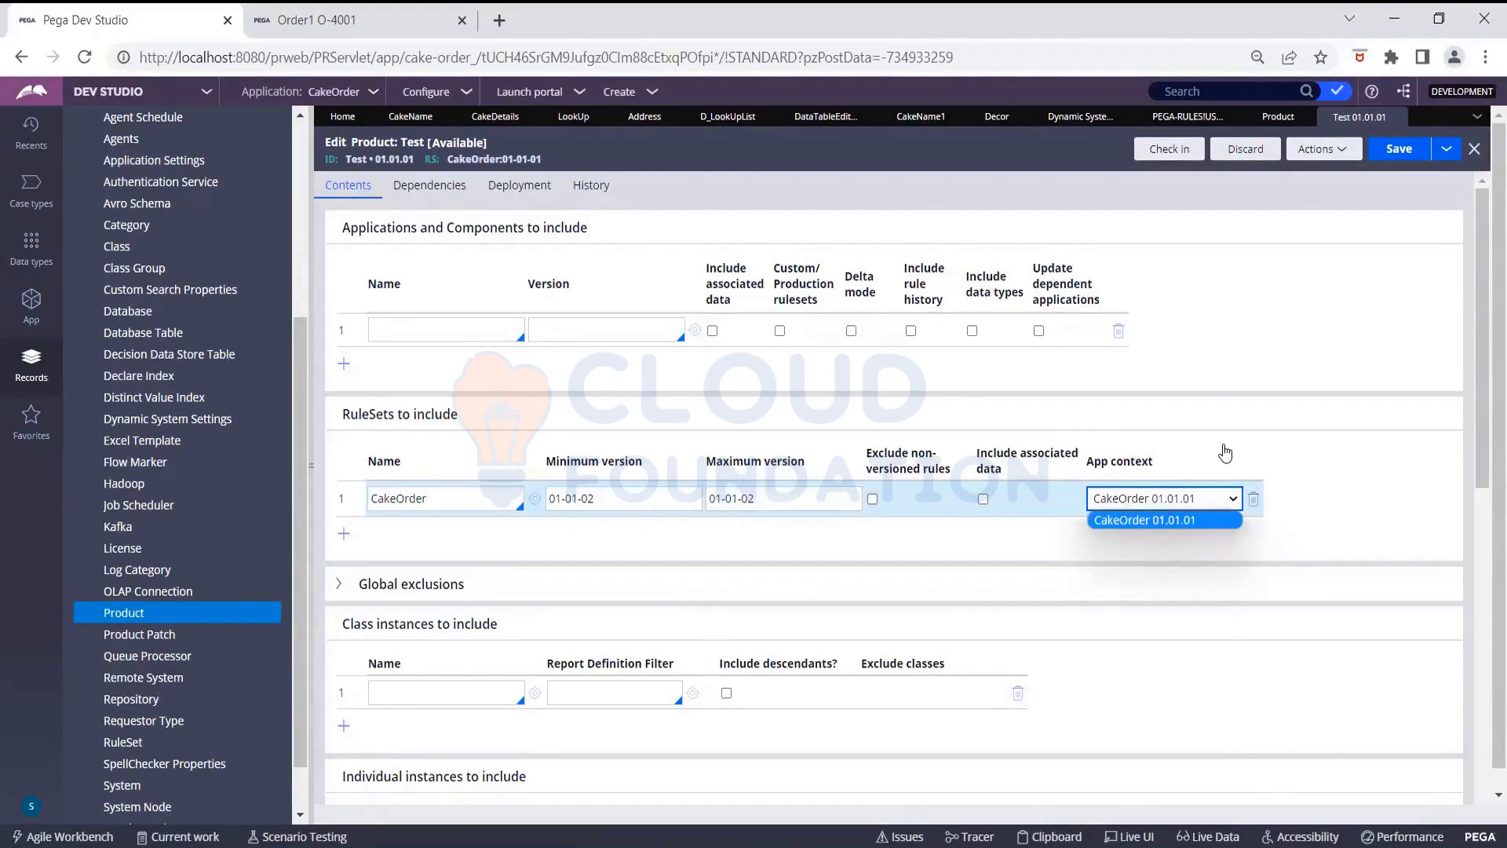
Exclude non-versioned rules from the CakeOrder ruleset entry in the Test product
click(1368, 472)
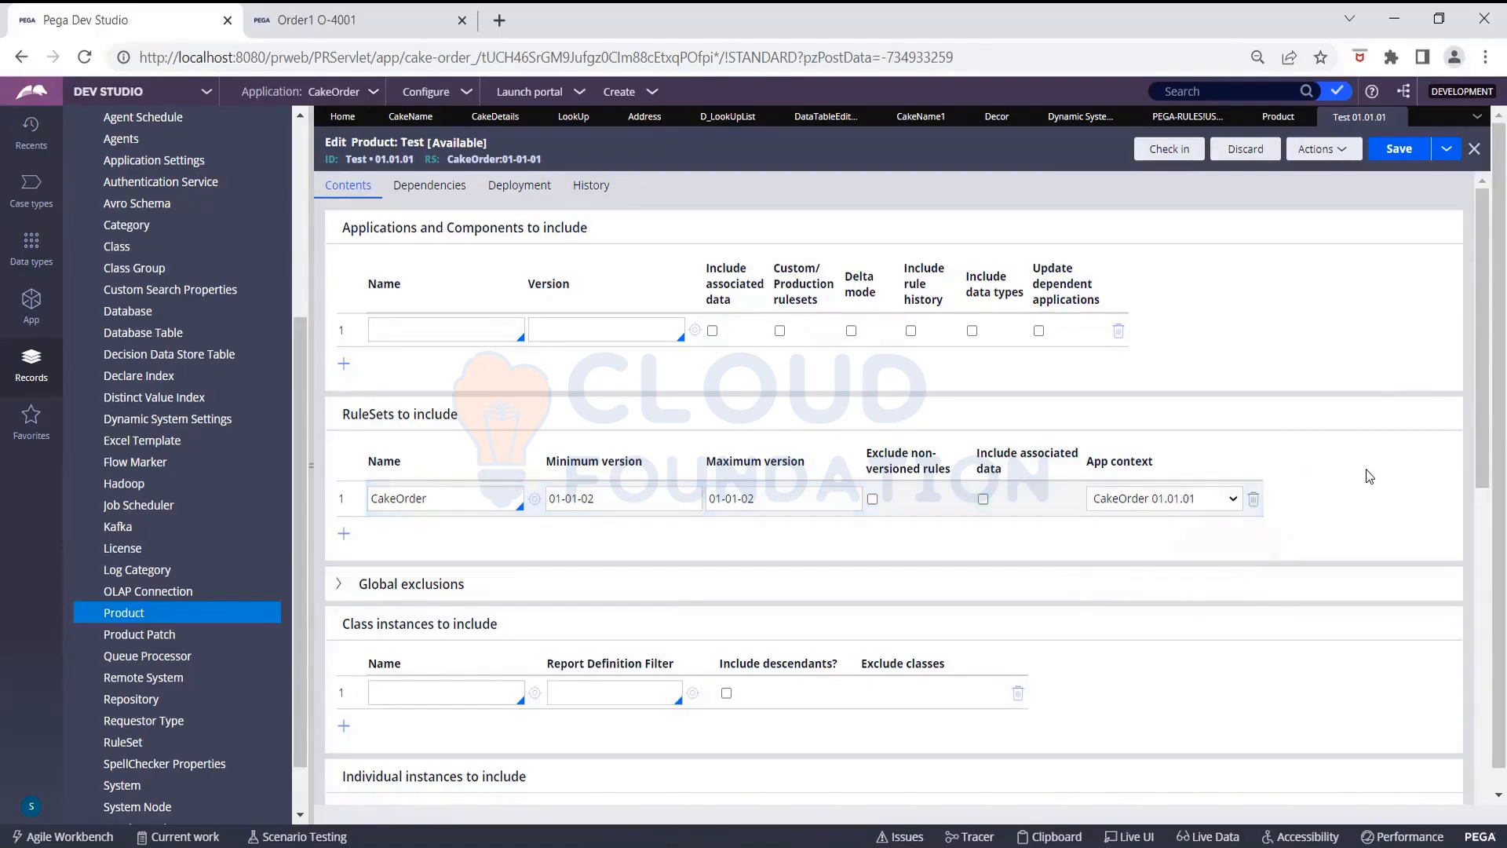
click(872, 499)
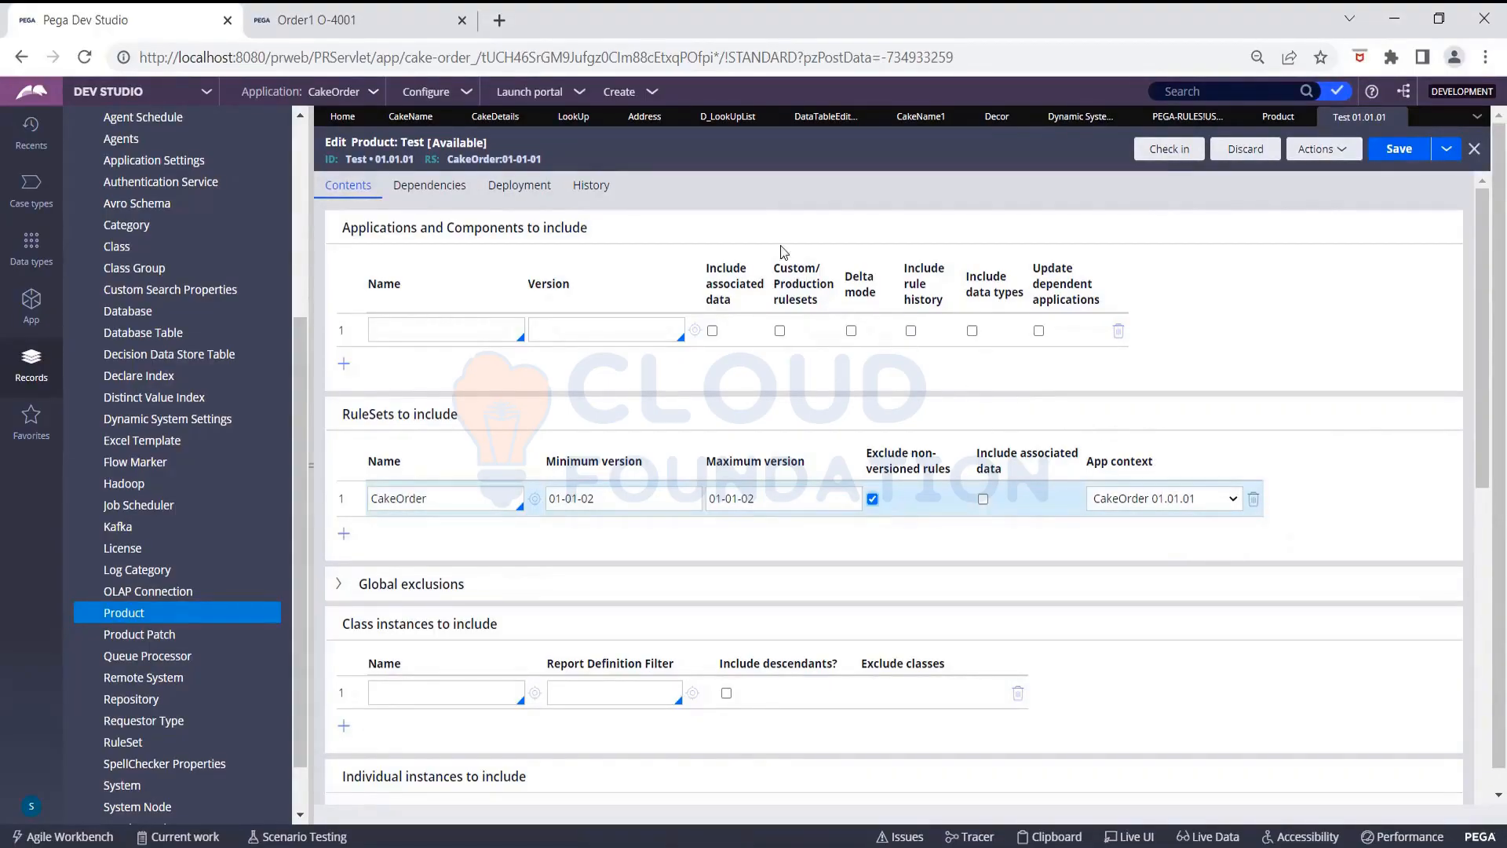
Review the LookUp data type's records and the CakeDetails section's history, and return to the Test product
click(562, 118)
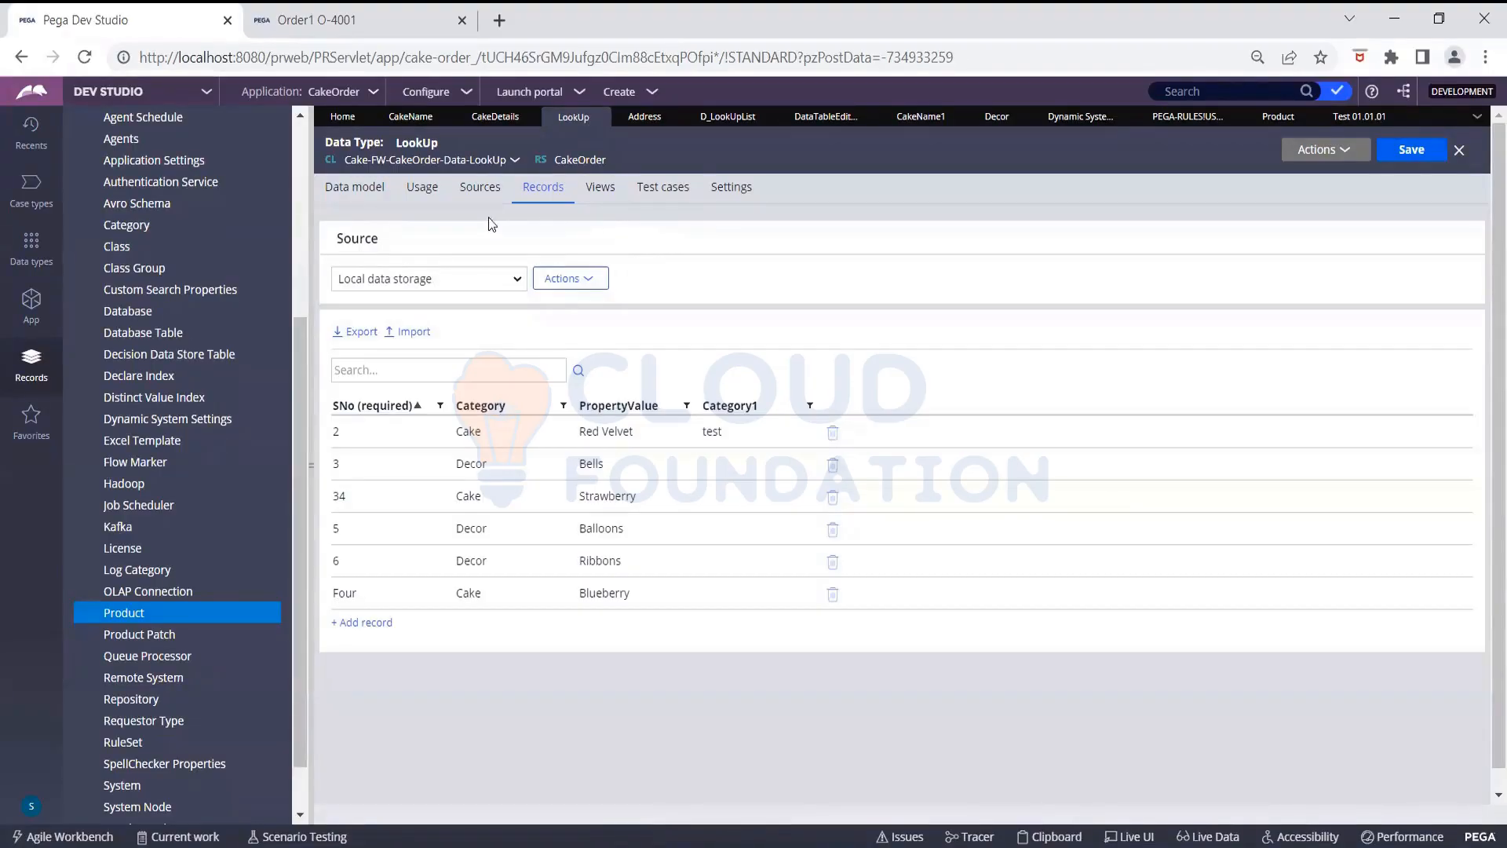
click(497, 118)
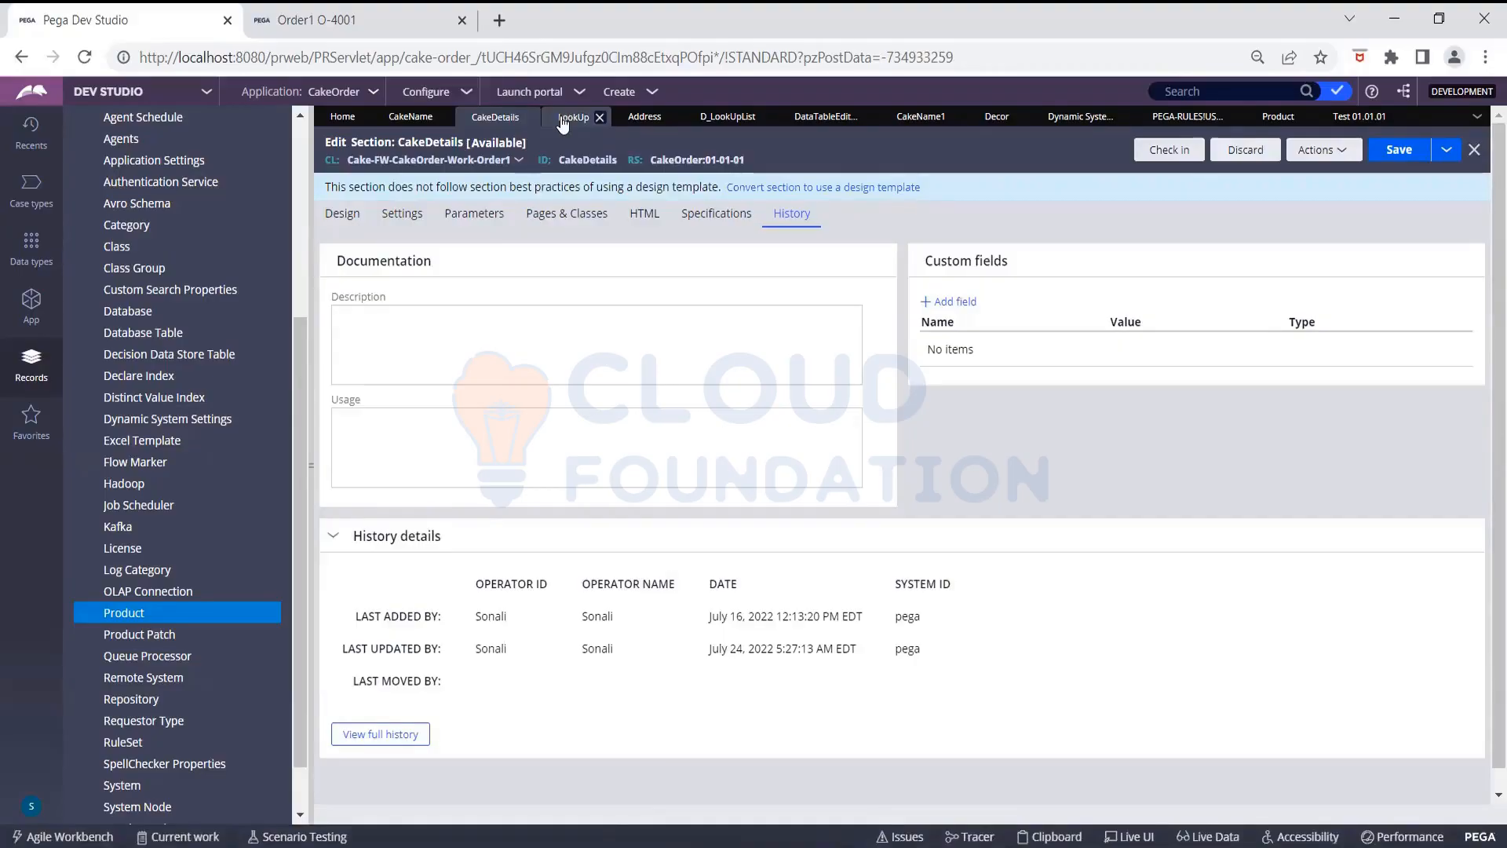
click(1338, 118)
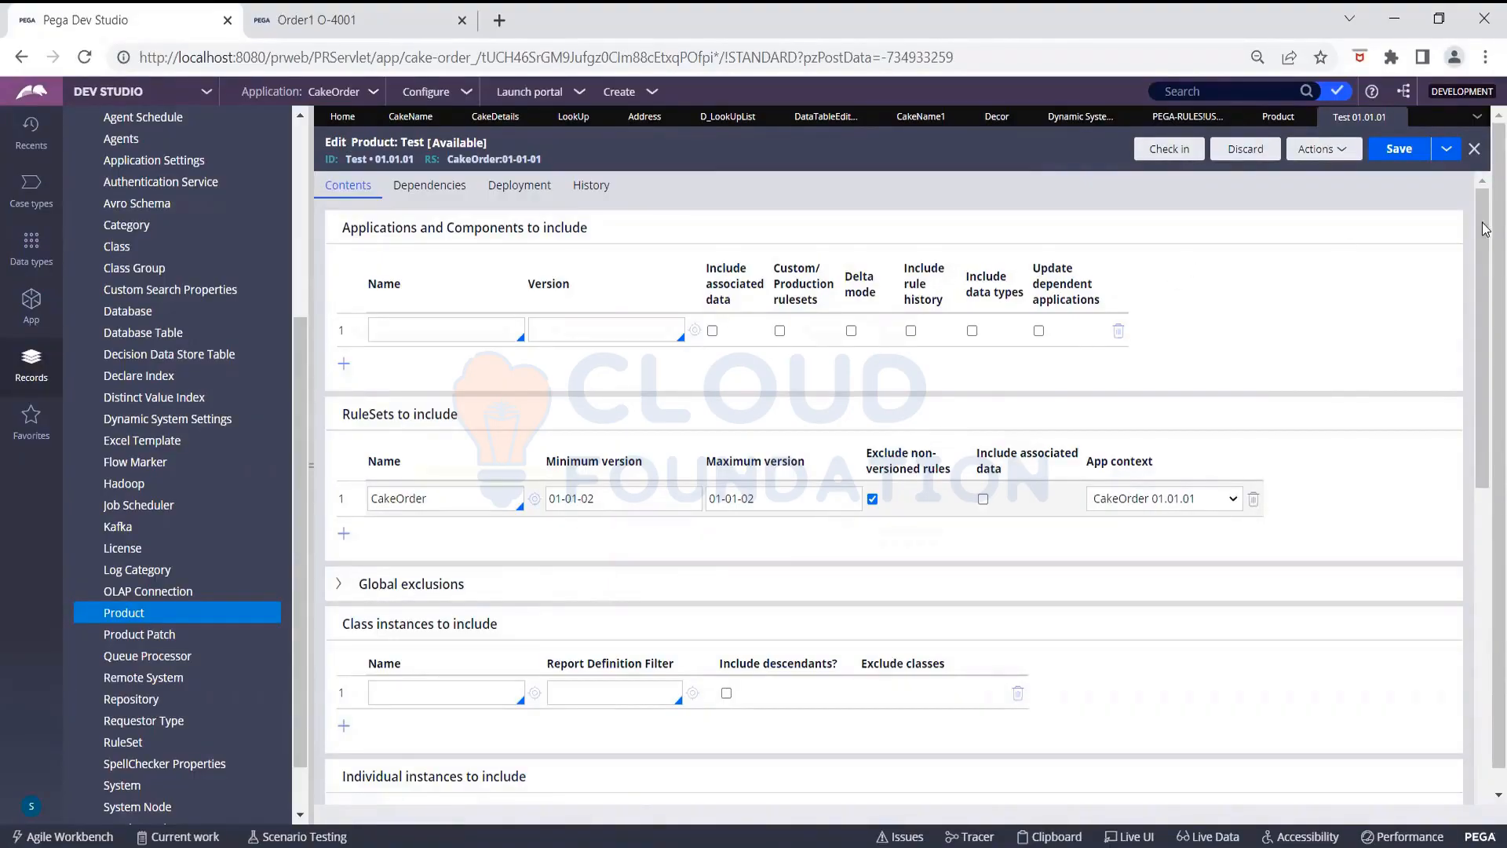
Save the Test product, preview its product file and expand CakeOrder version 01-01-02 to list its rule classes
click(1394, 148)
scroll(1044, 510, down, 5)
scroll(1035, 518, down, 2)
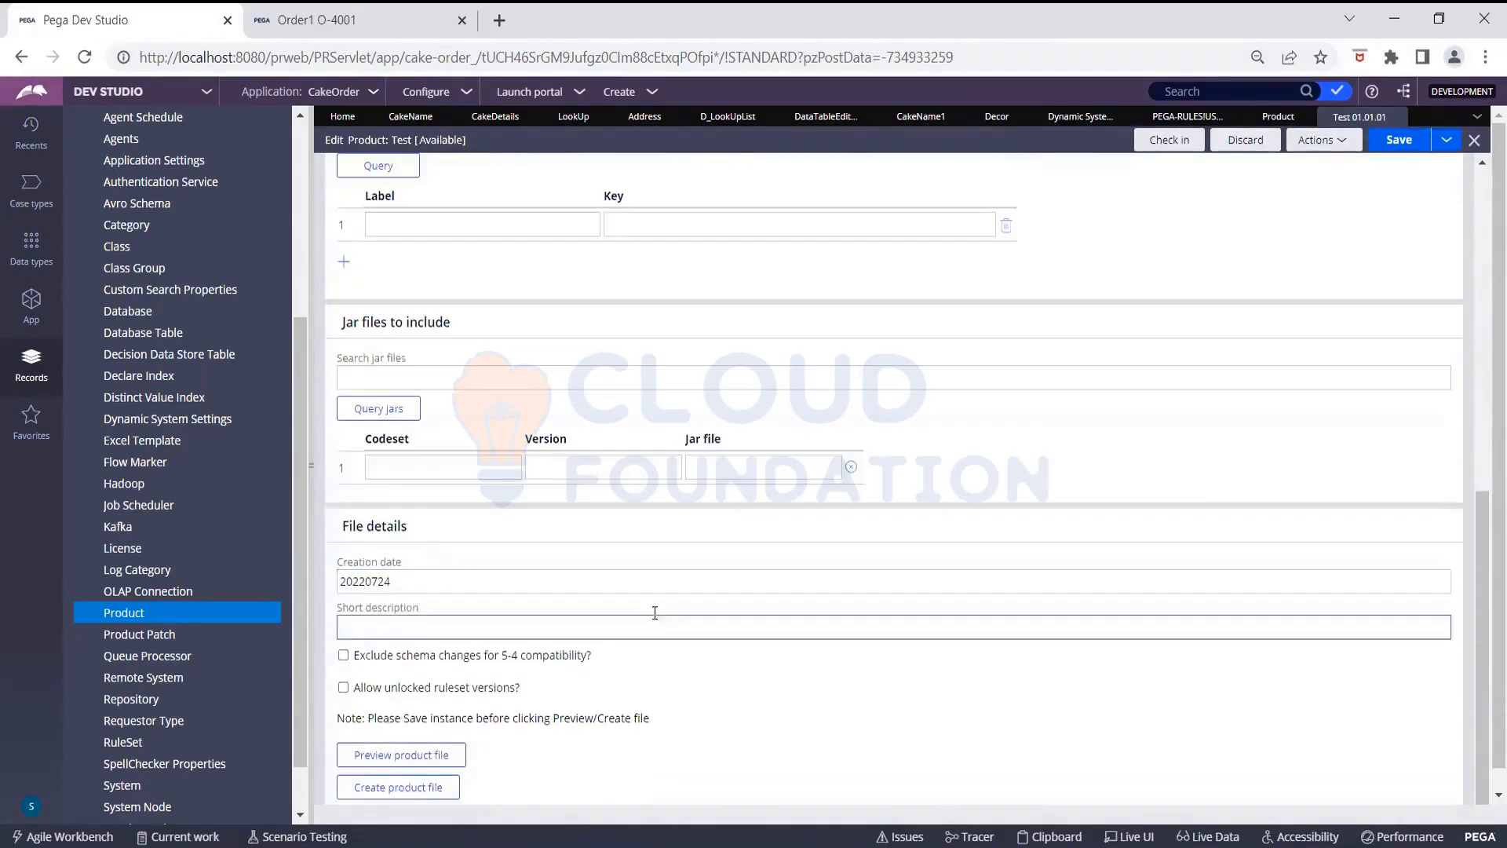
click(435, 753)
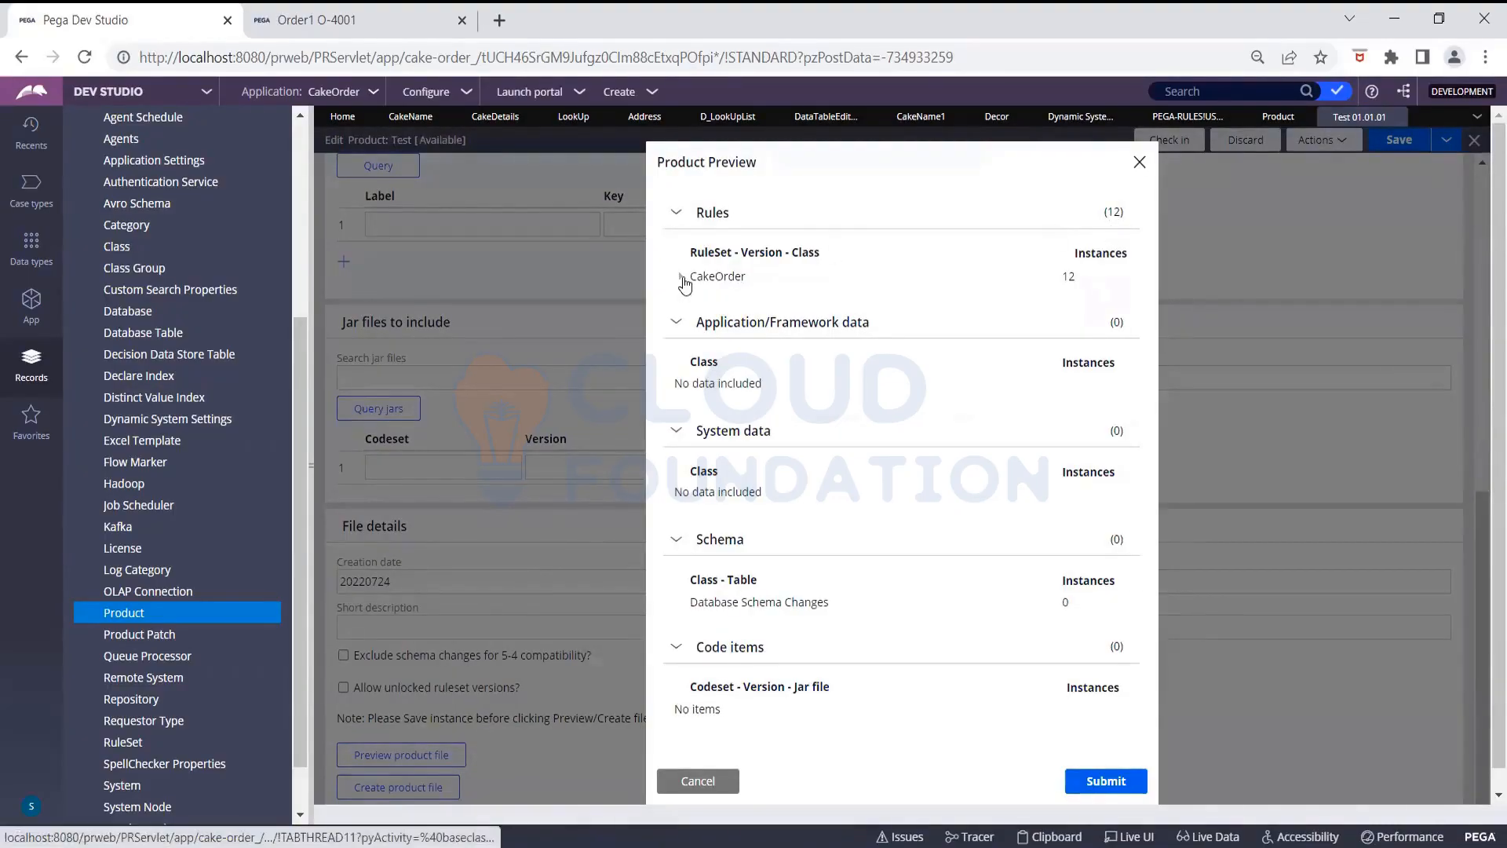
click(682, 277)
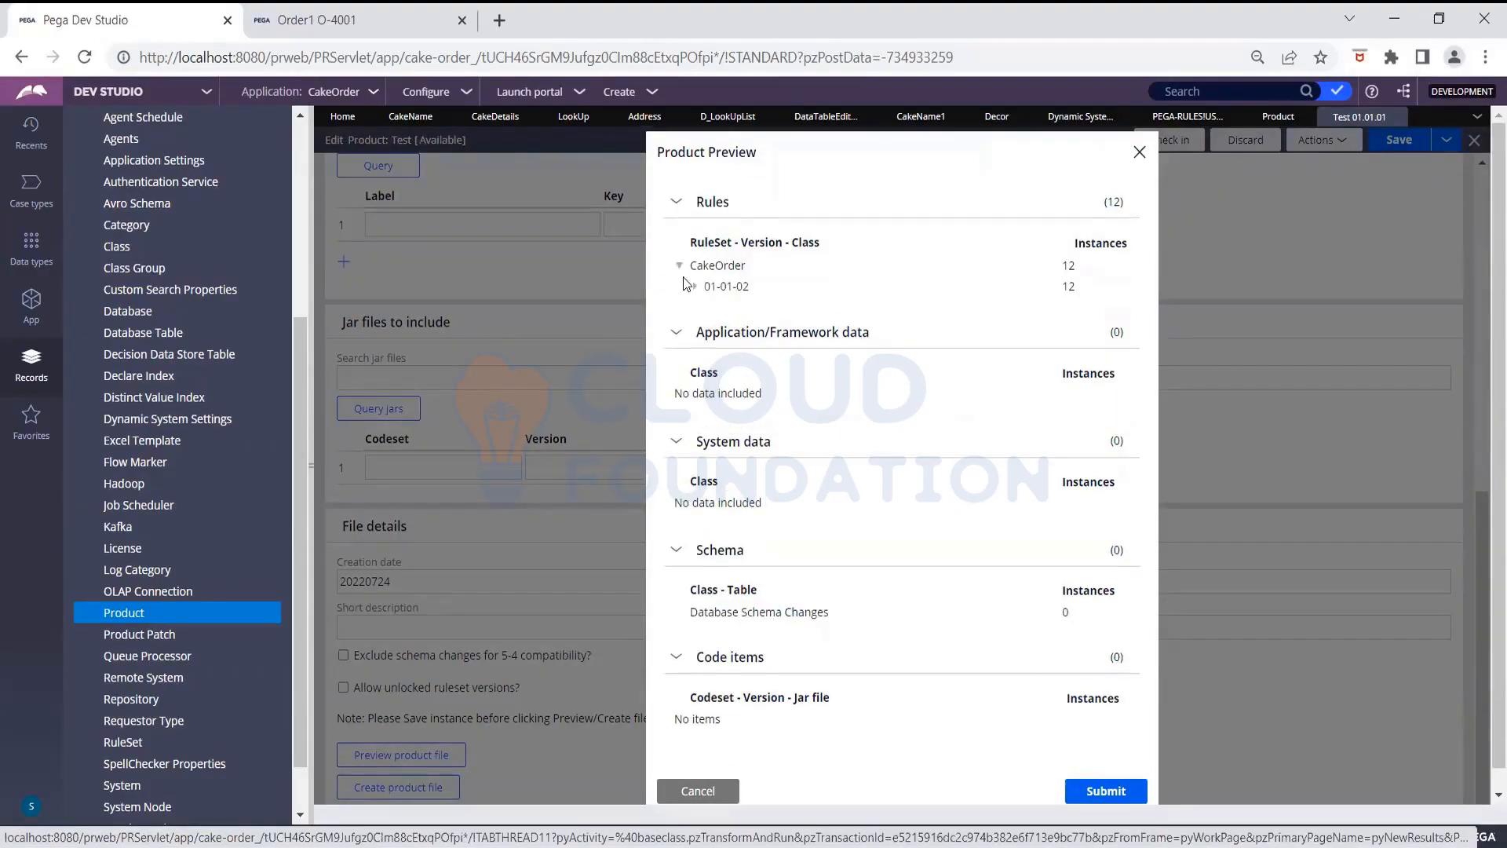
click(692, 286)
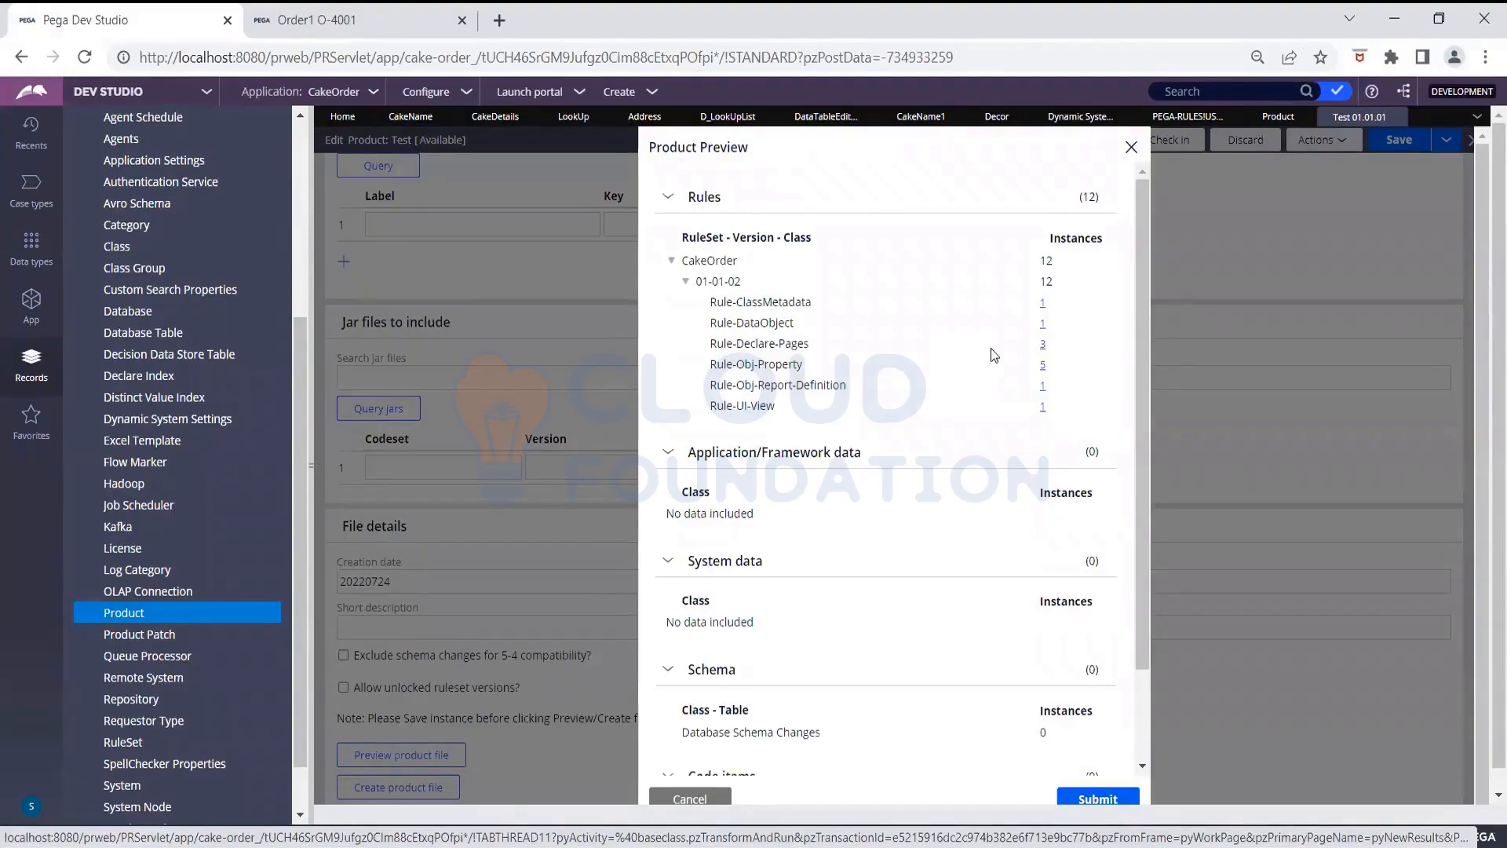
Inspect the Rule-UI-View instance of version 01-01-02, look over the remaining preview sections, and close the product preview
click(1043, 407)
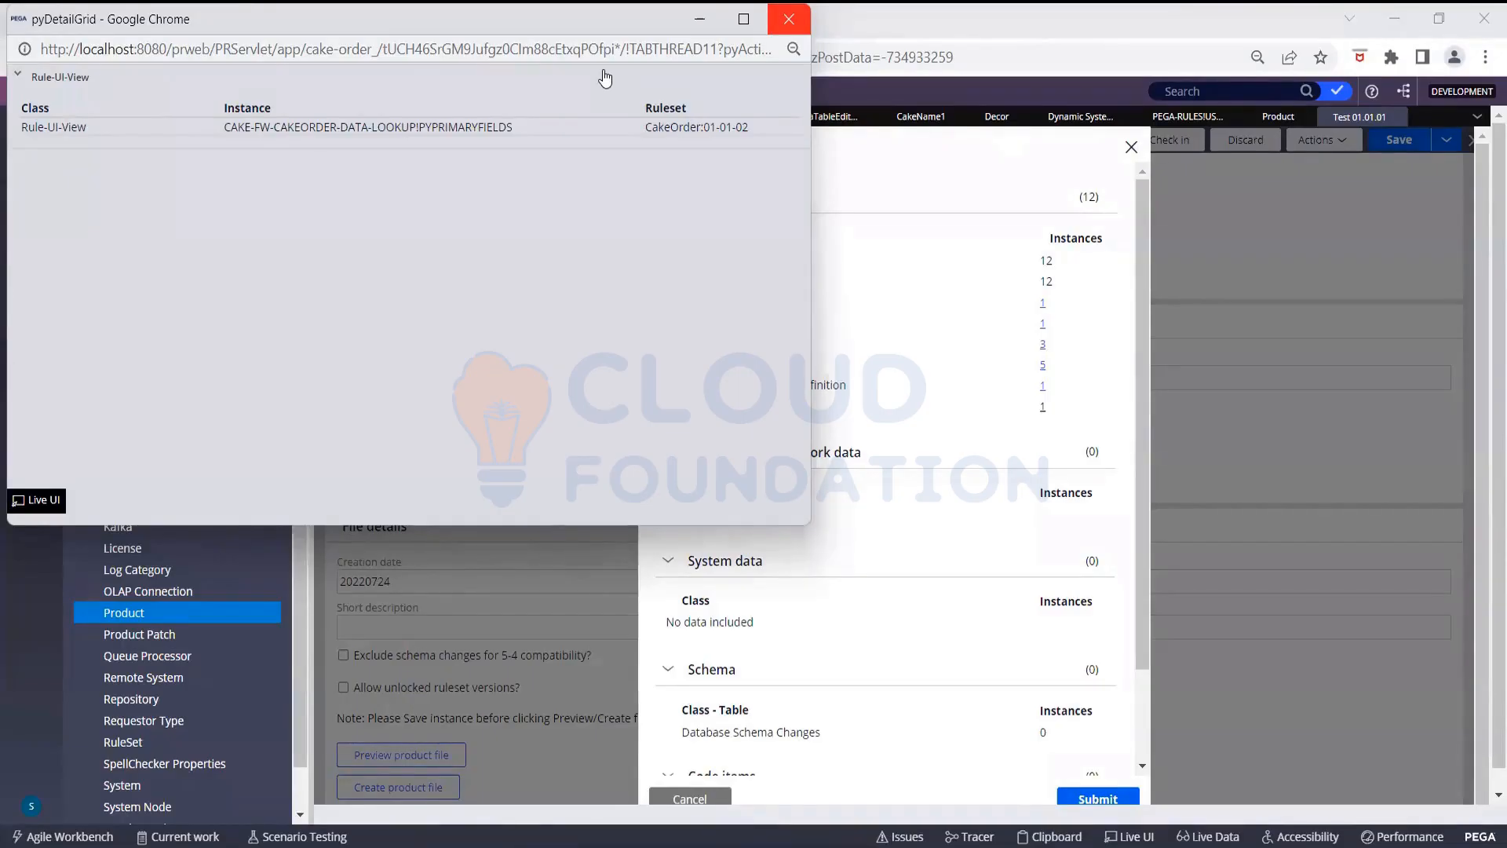
click(789, 18)
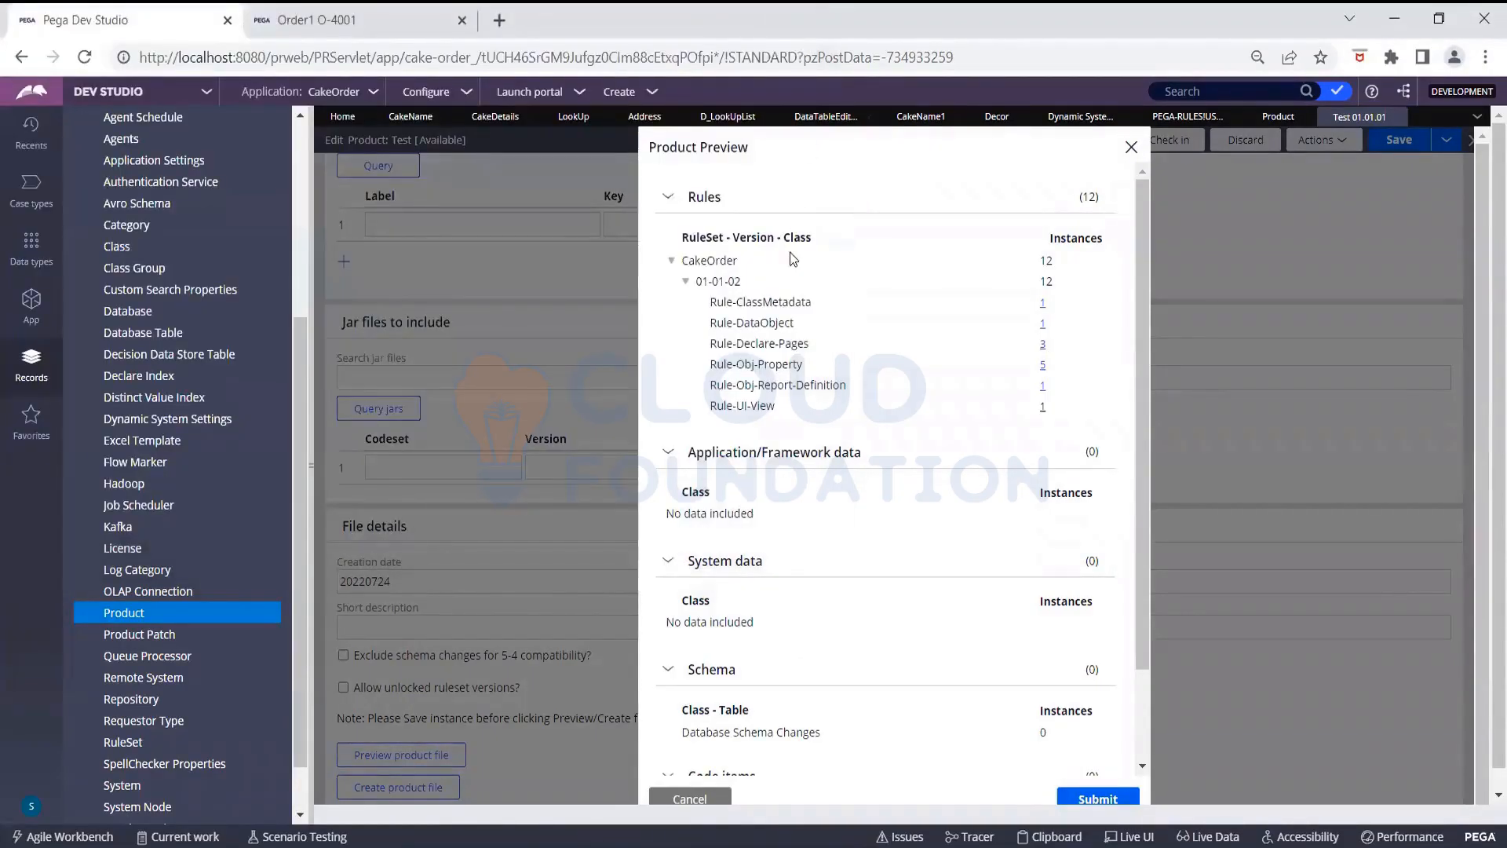
scroll(899, 346, down, 2)
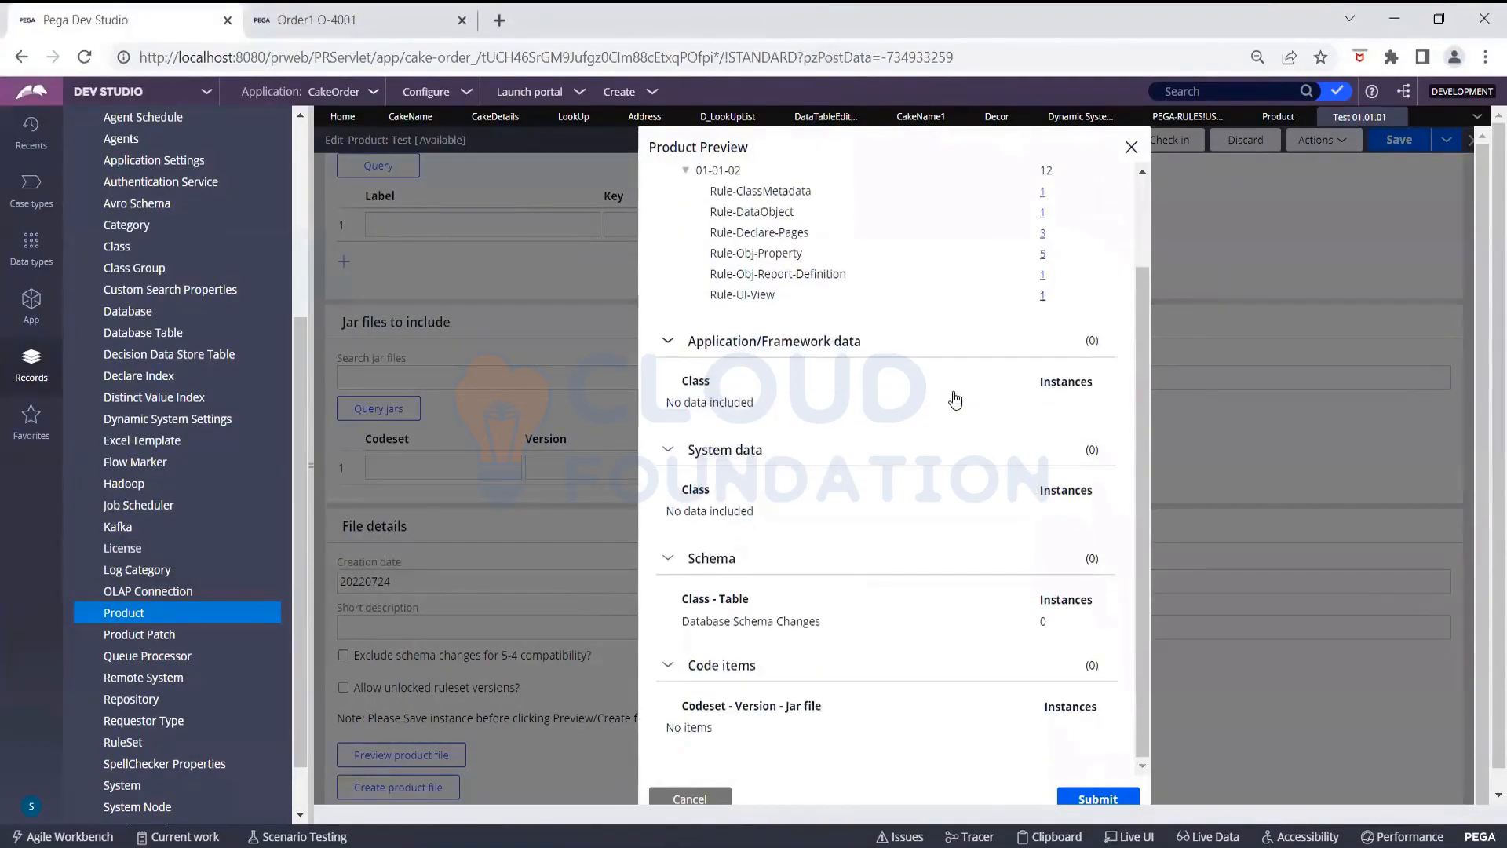
click(1084, 800)
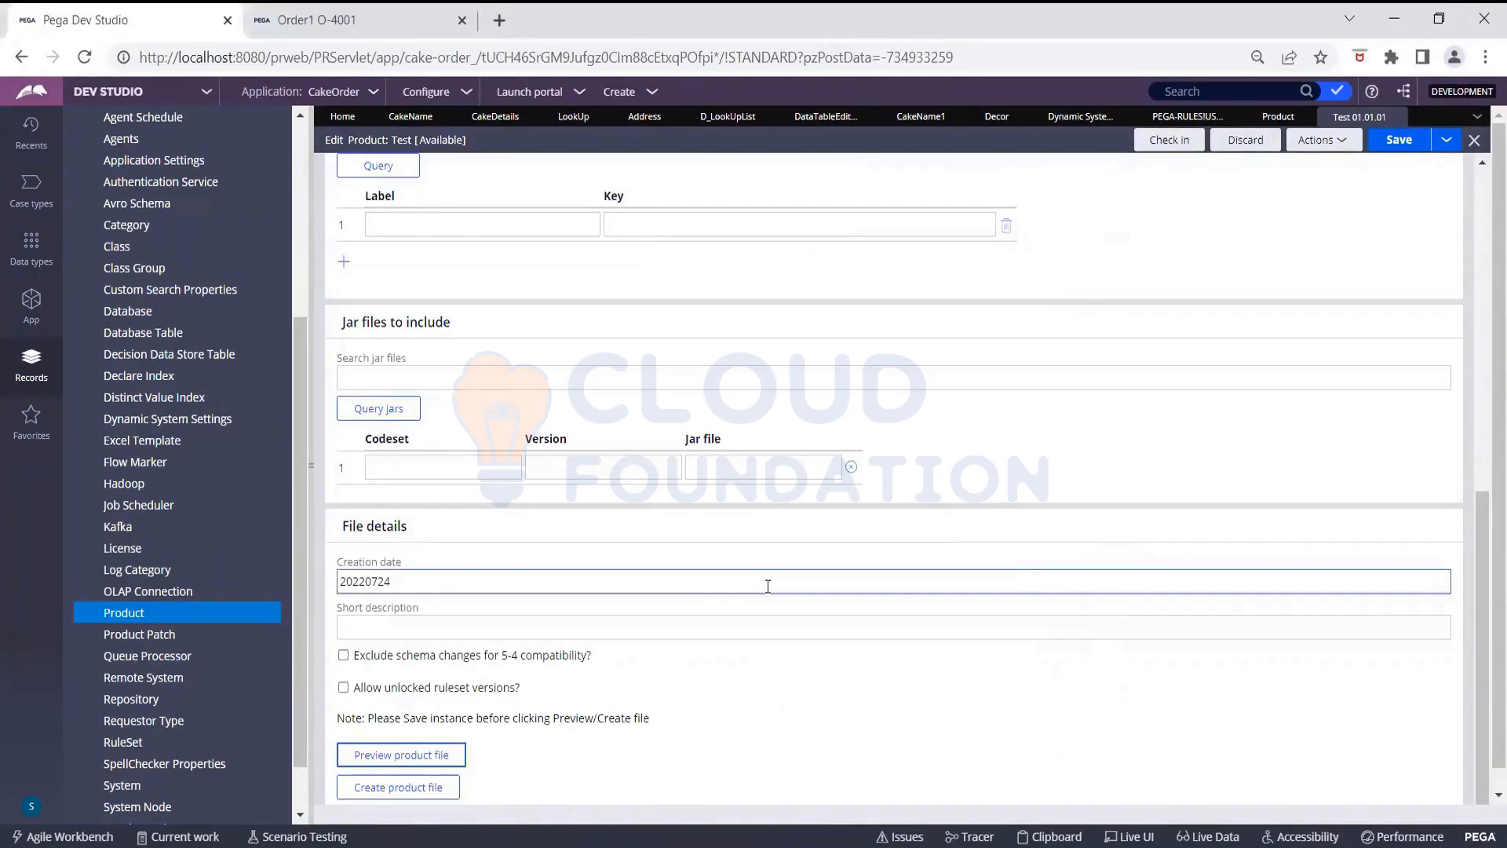
Check in the Test product with the comment WIP
scroll(768, 587, up, 5)
scroll(767, 594, up, 4)
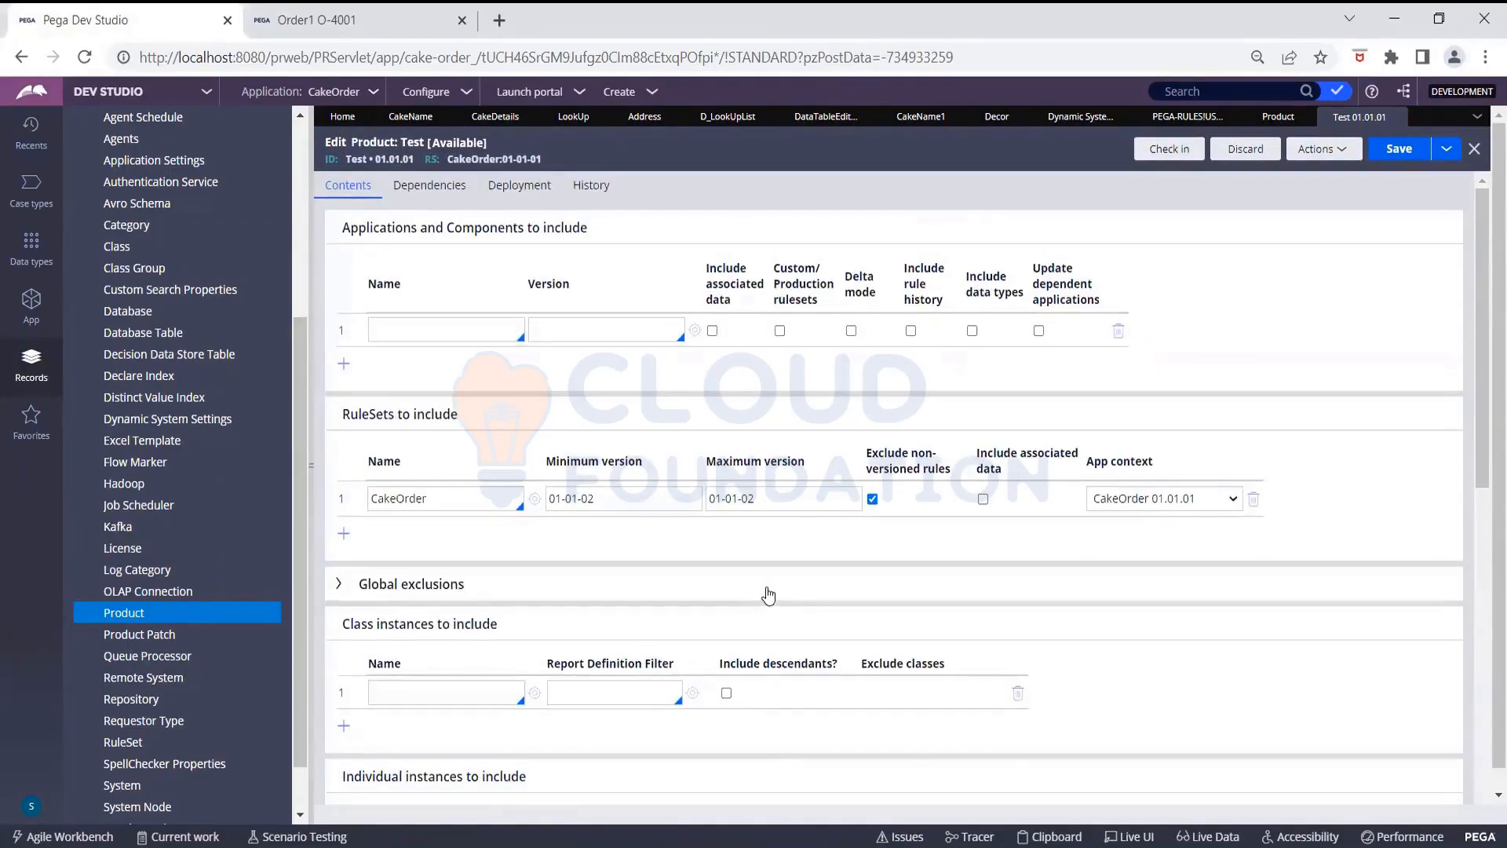
click(1163, 151)
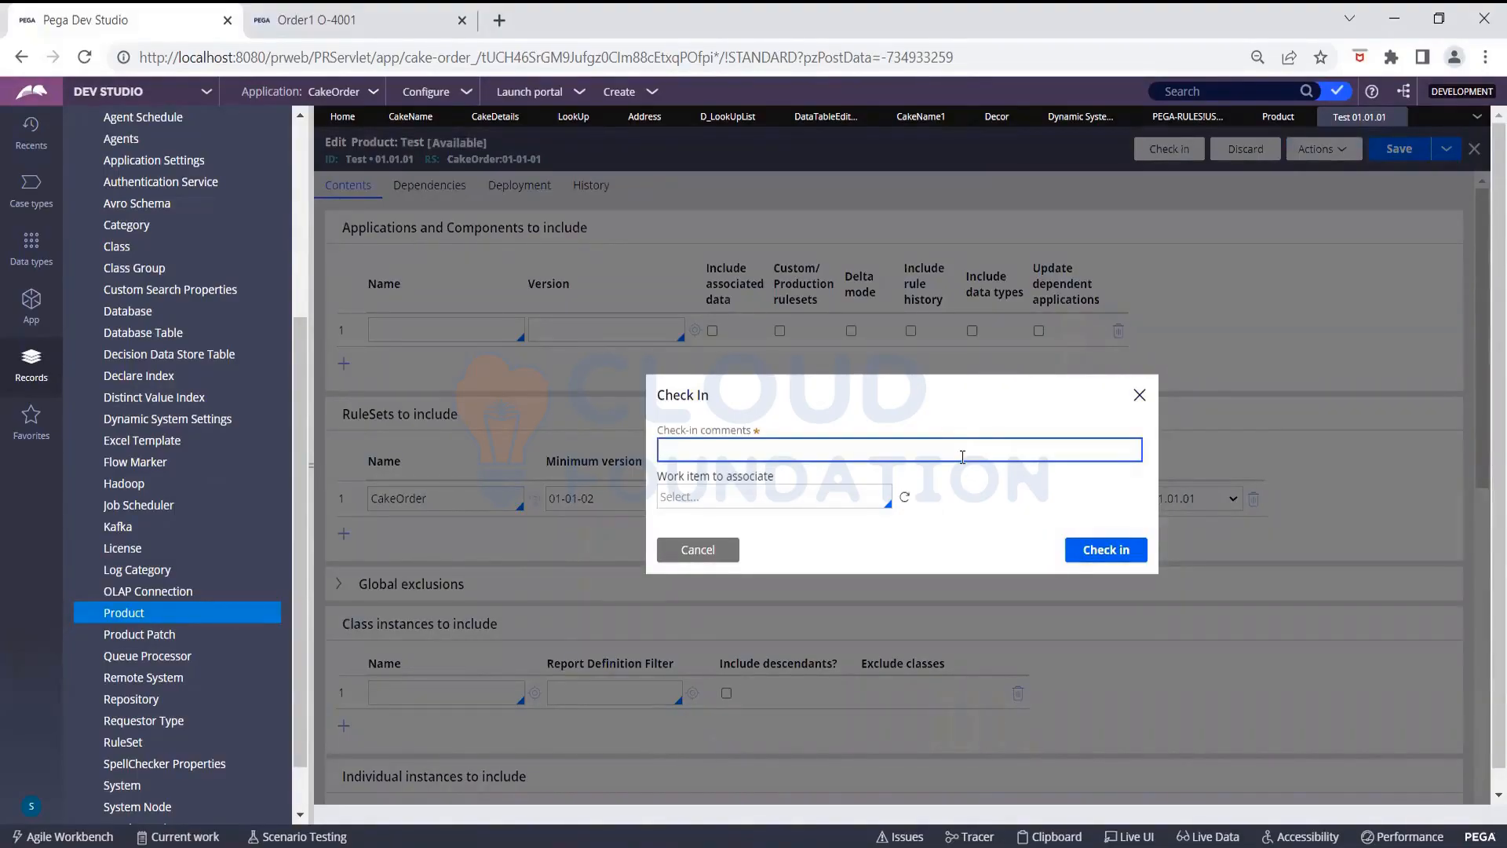
text(WIP)
click(1130, 552)
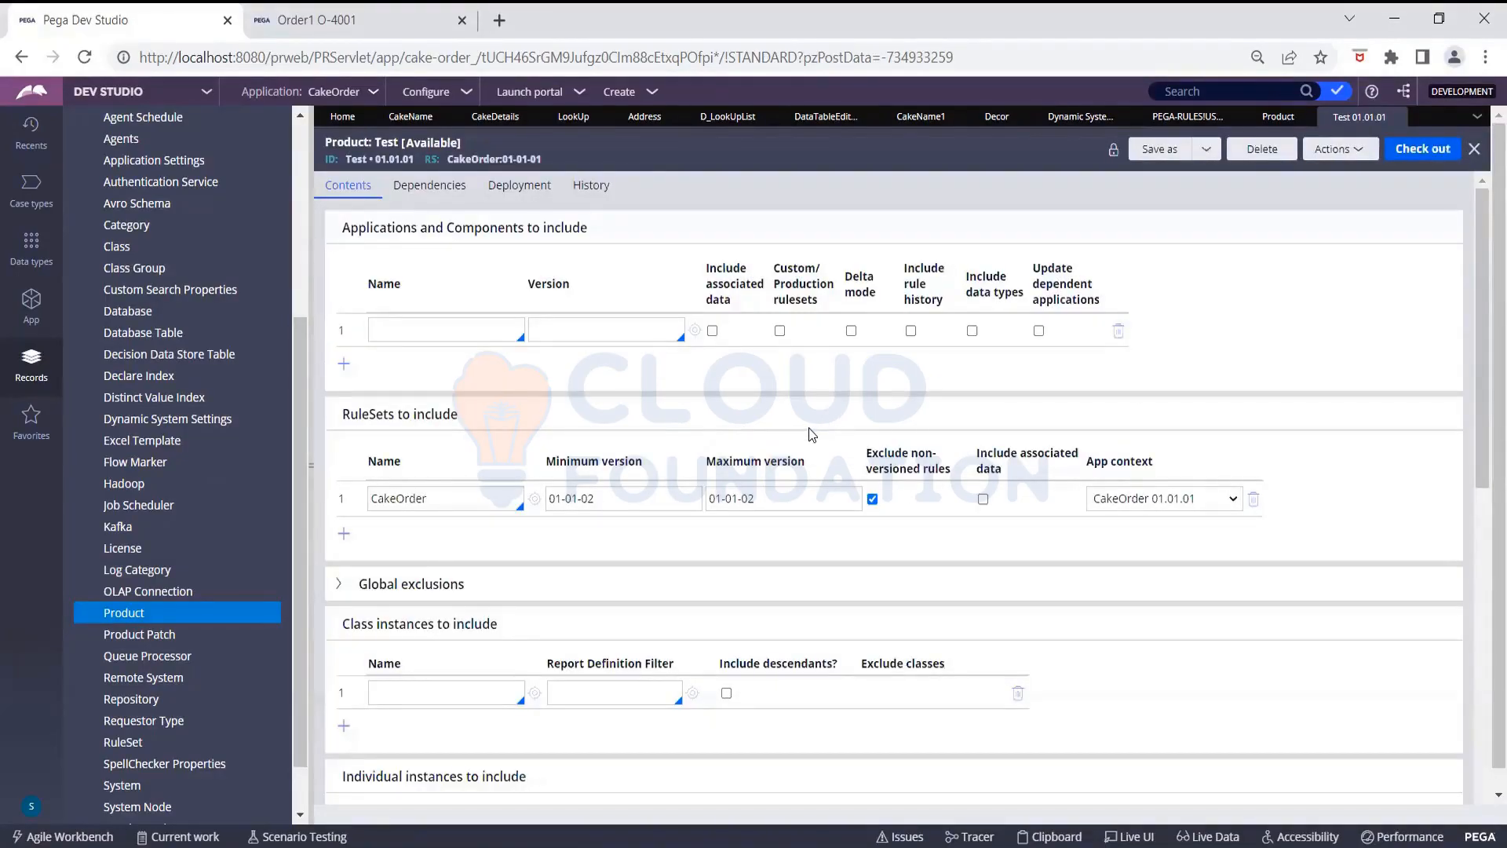
Create the product file from the Test product under the name Test1
scroll(812, 434, down, 9)
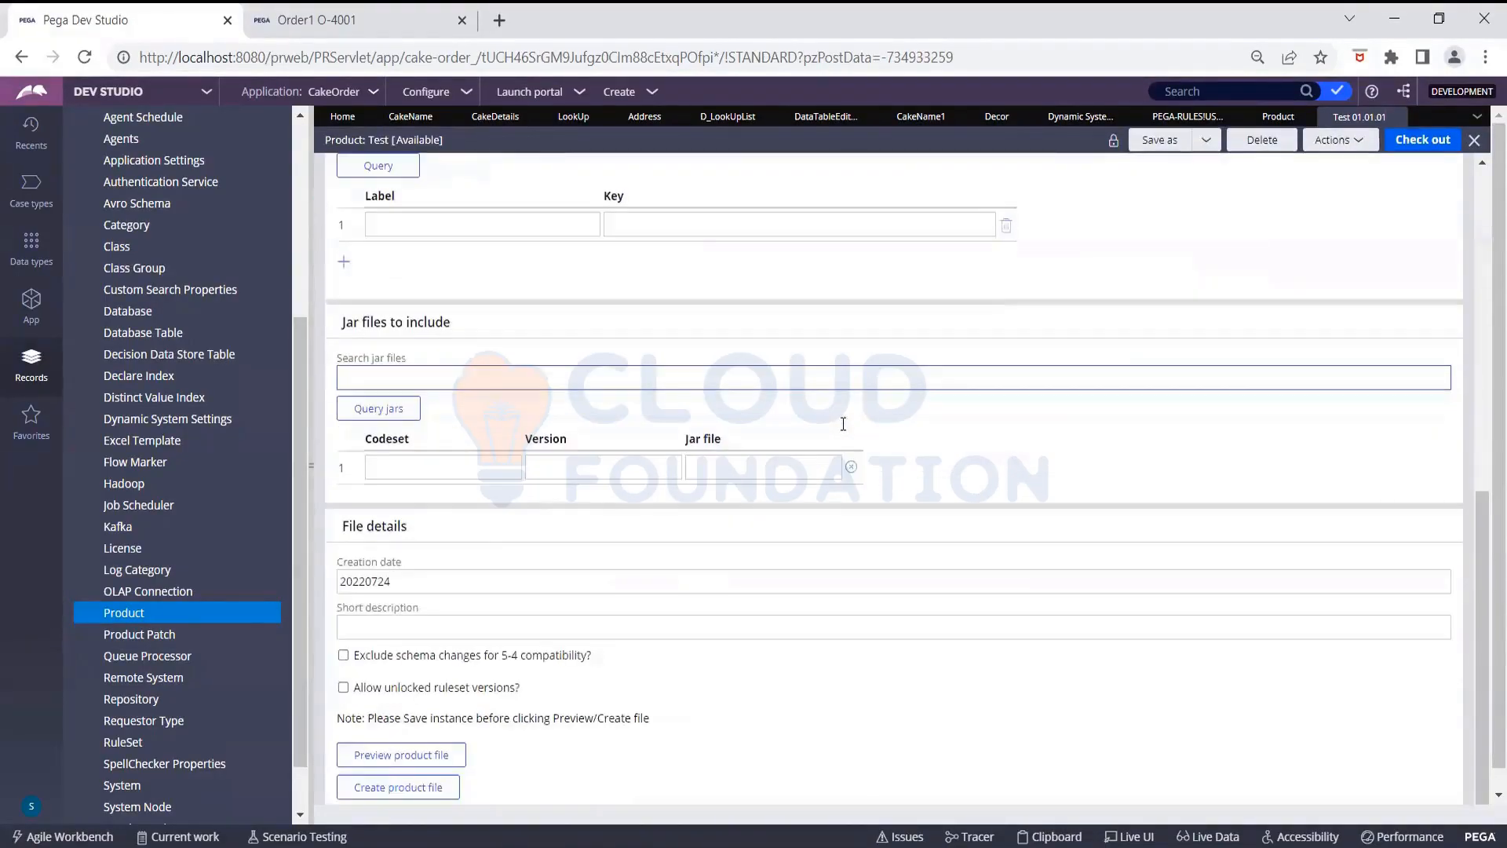
click(432, 788)
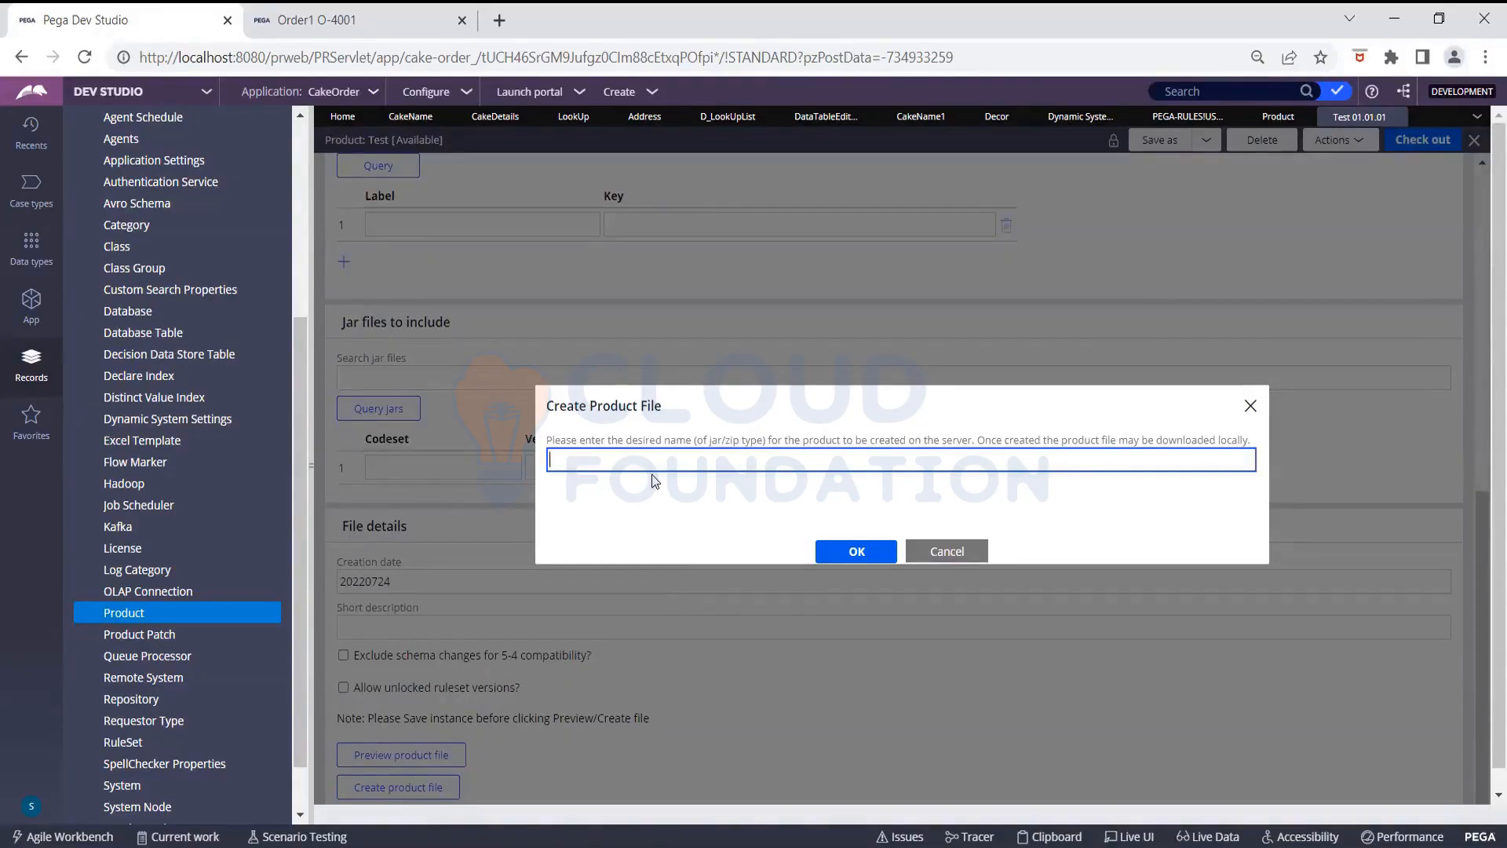
text(P)
key(BackSpace)
text(Test1)
click(858, 551)
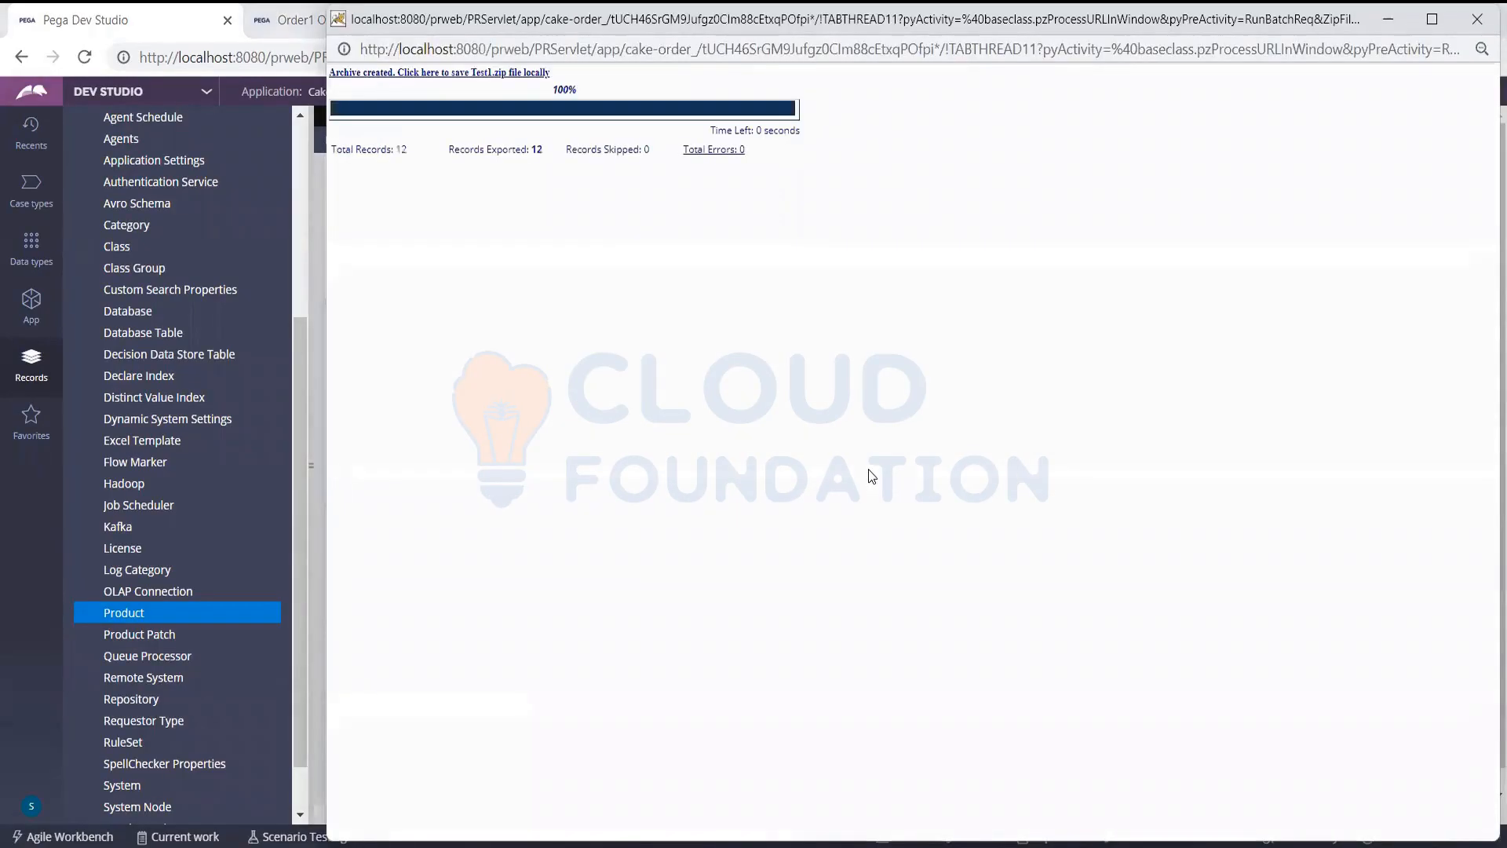
Save the archive as Test1.zip in the Downloads folder and close the export window
click(516, 74)
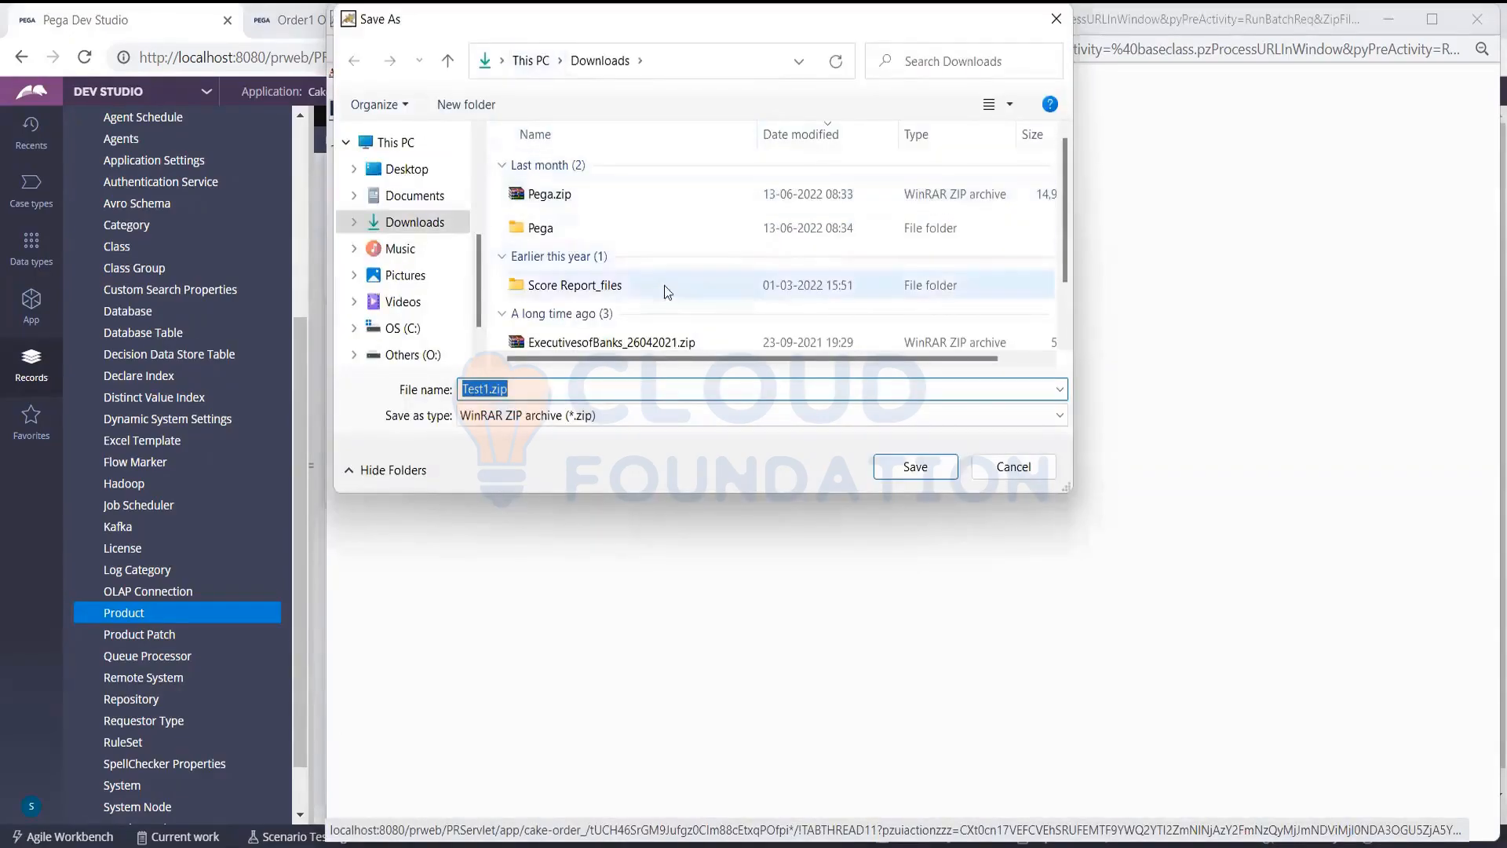
click(898, 468)
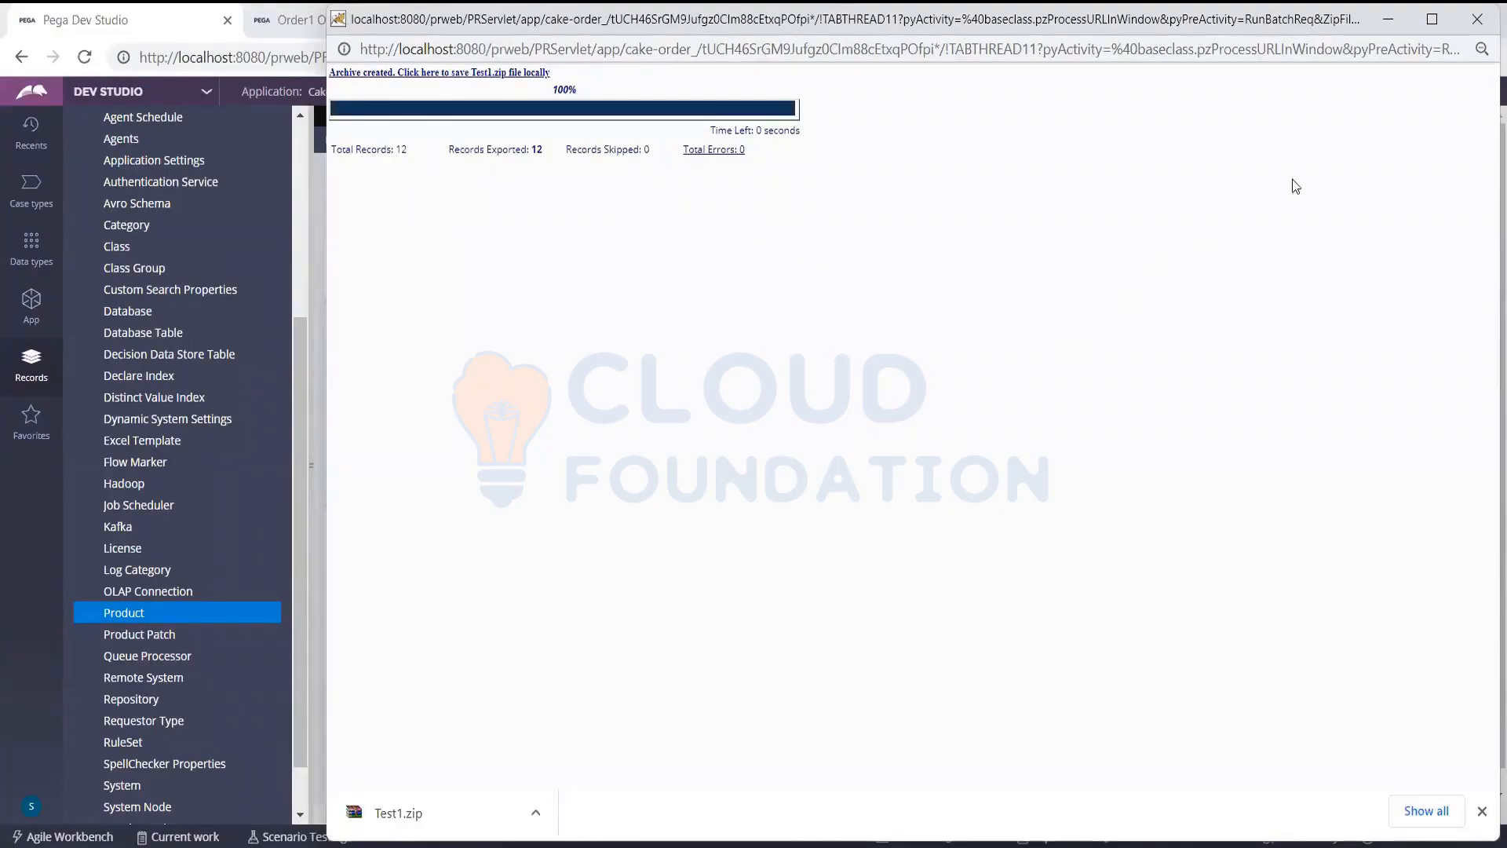
click(1477, 19)
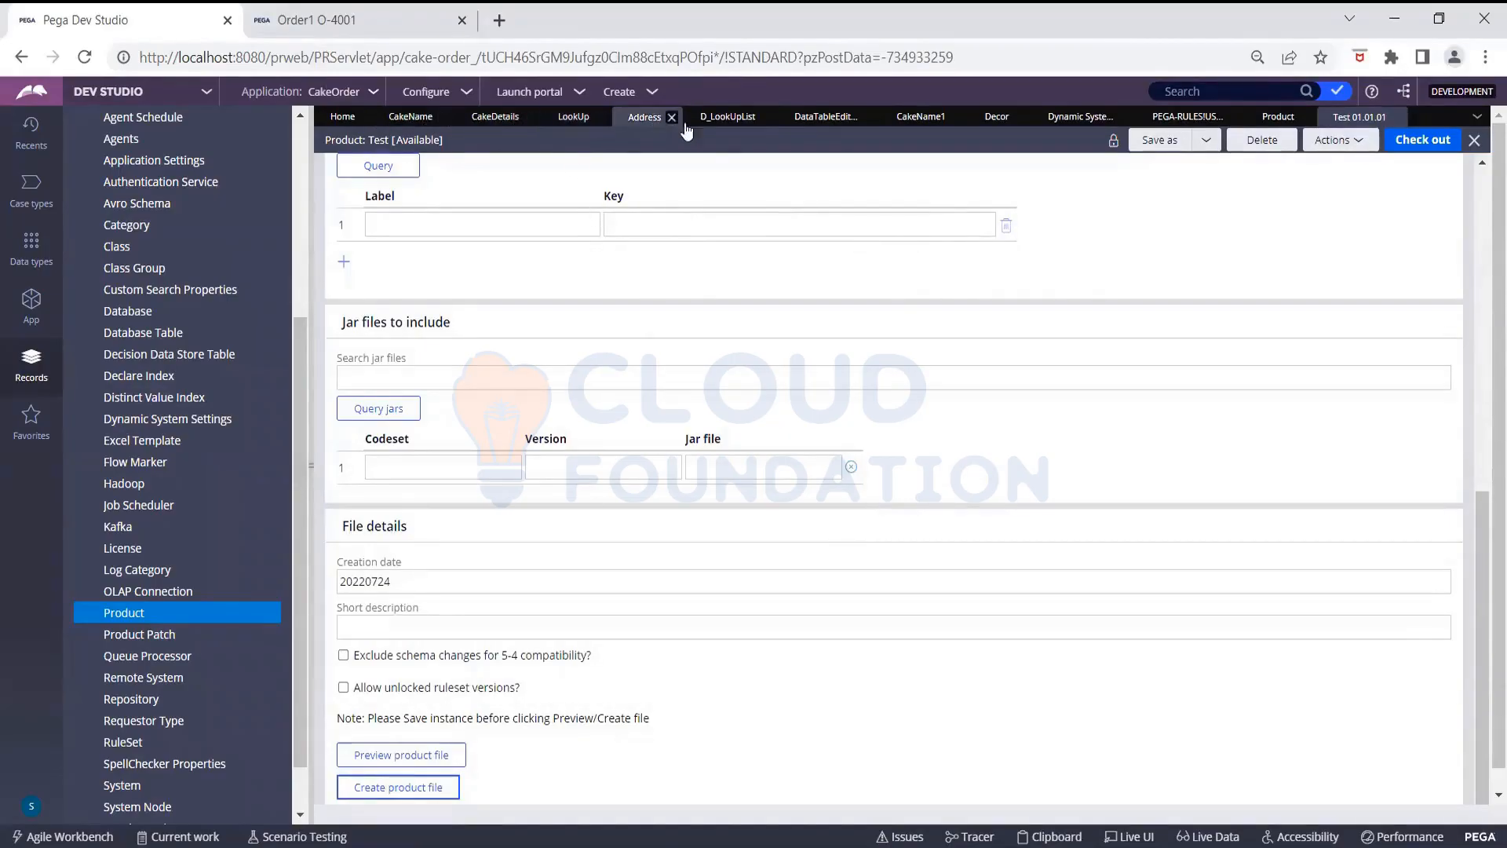
Open the application Import wizard
scroll(552, 205, up, 8)
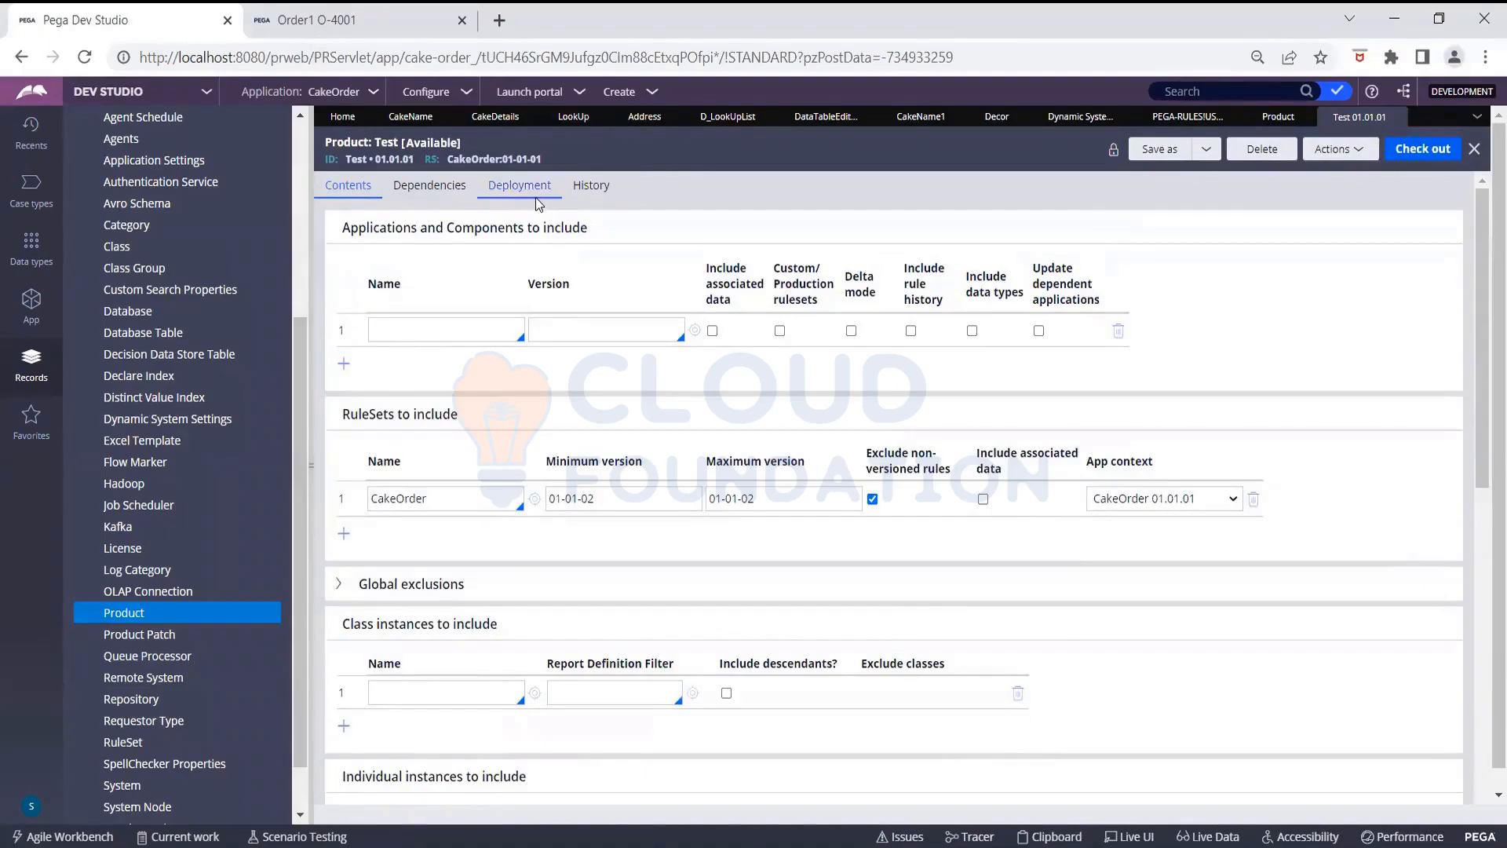
click(436, 98)
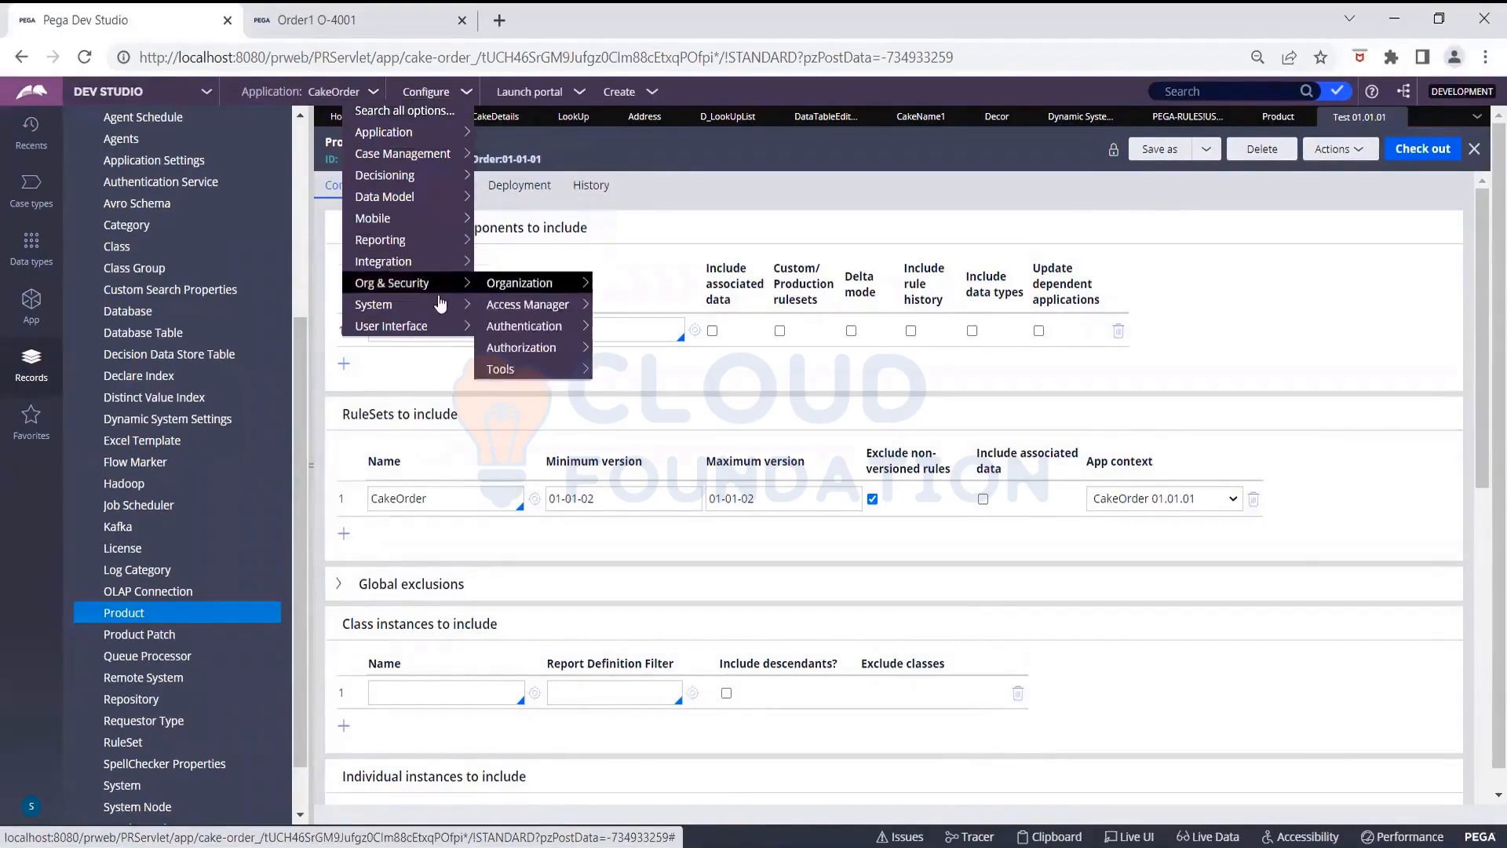
mouse_move(441, 306)
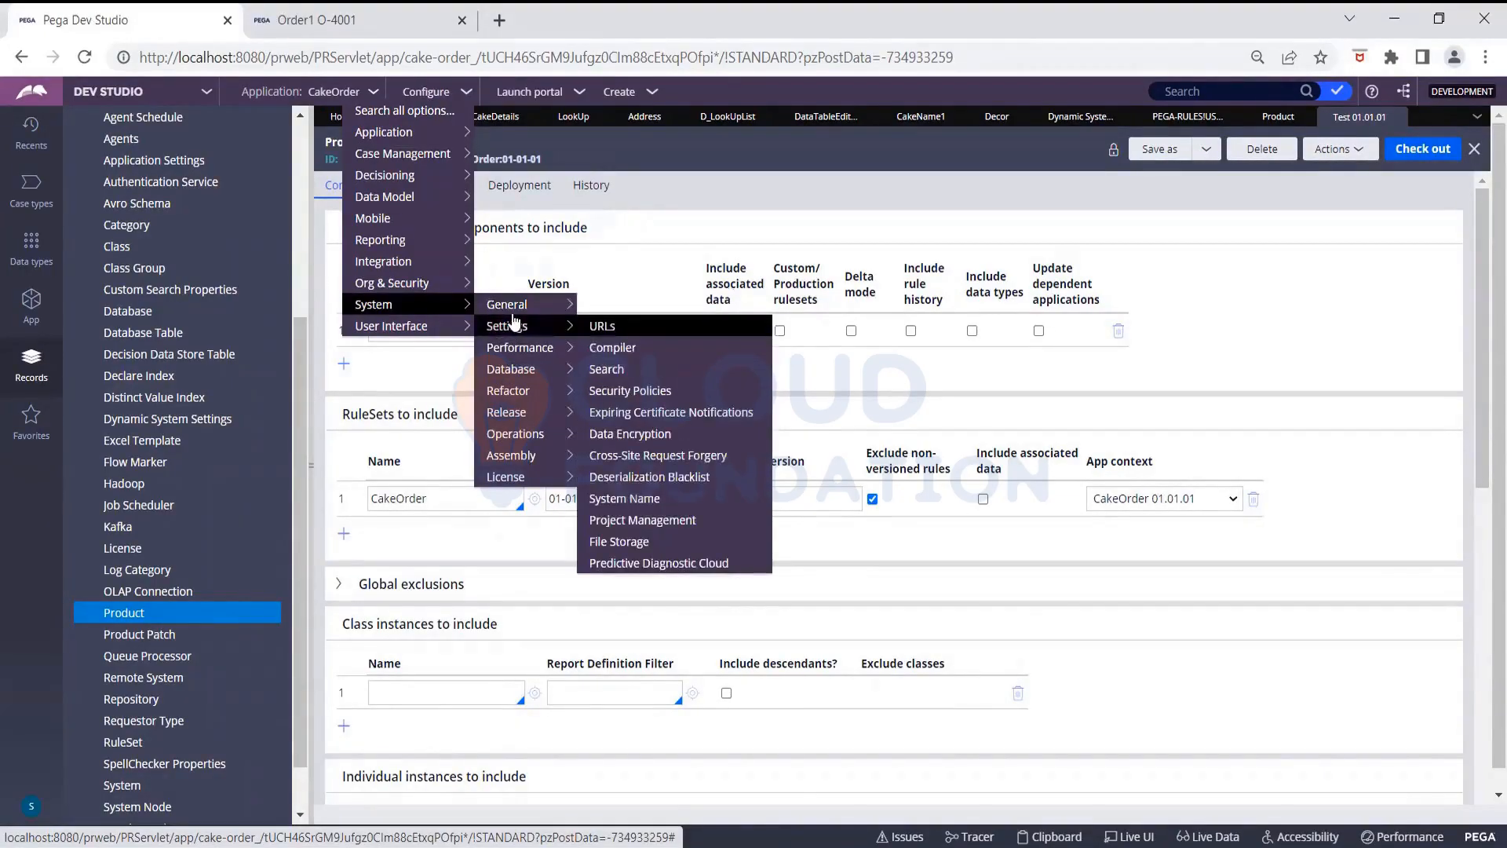
mouse_move(522, 418)
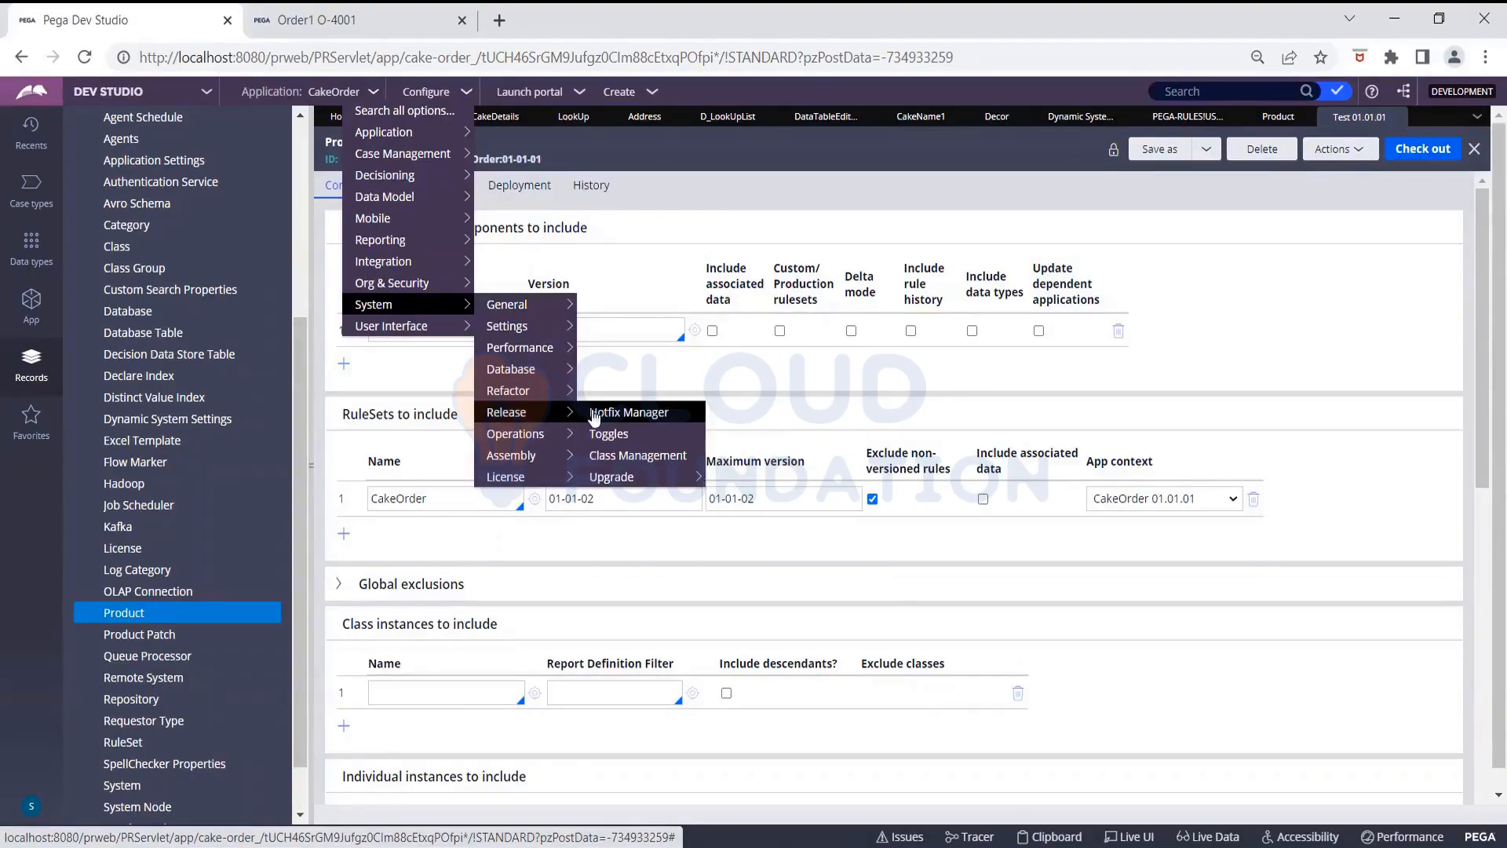
mouse_move(615, 480)
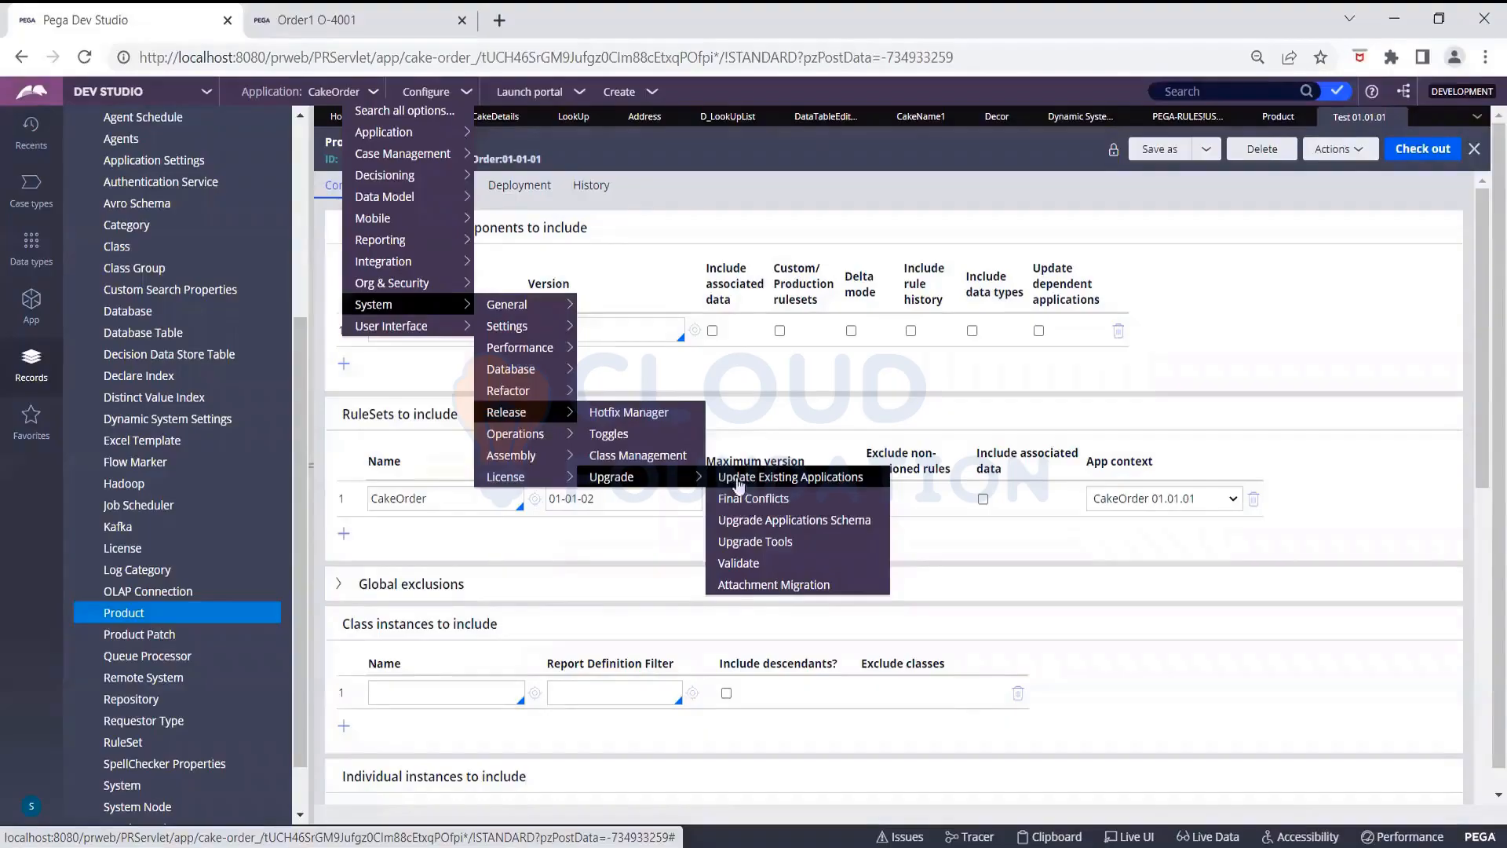
click(689, 460)
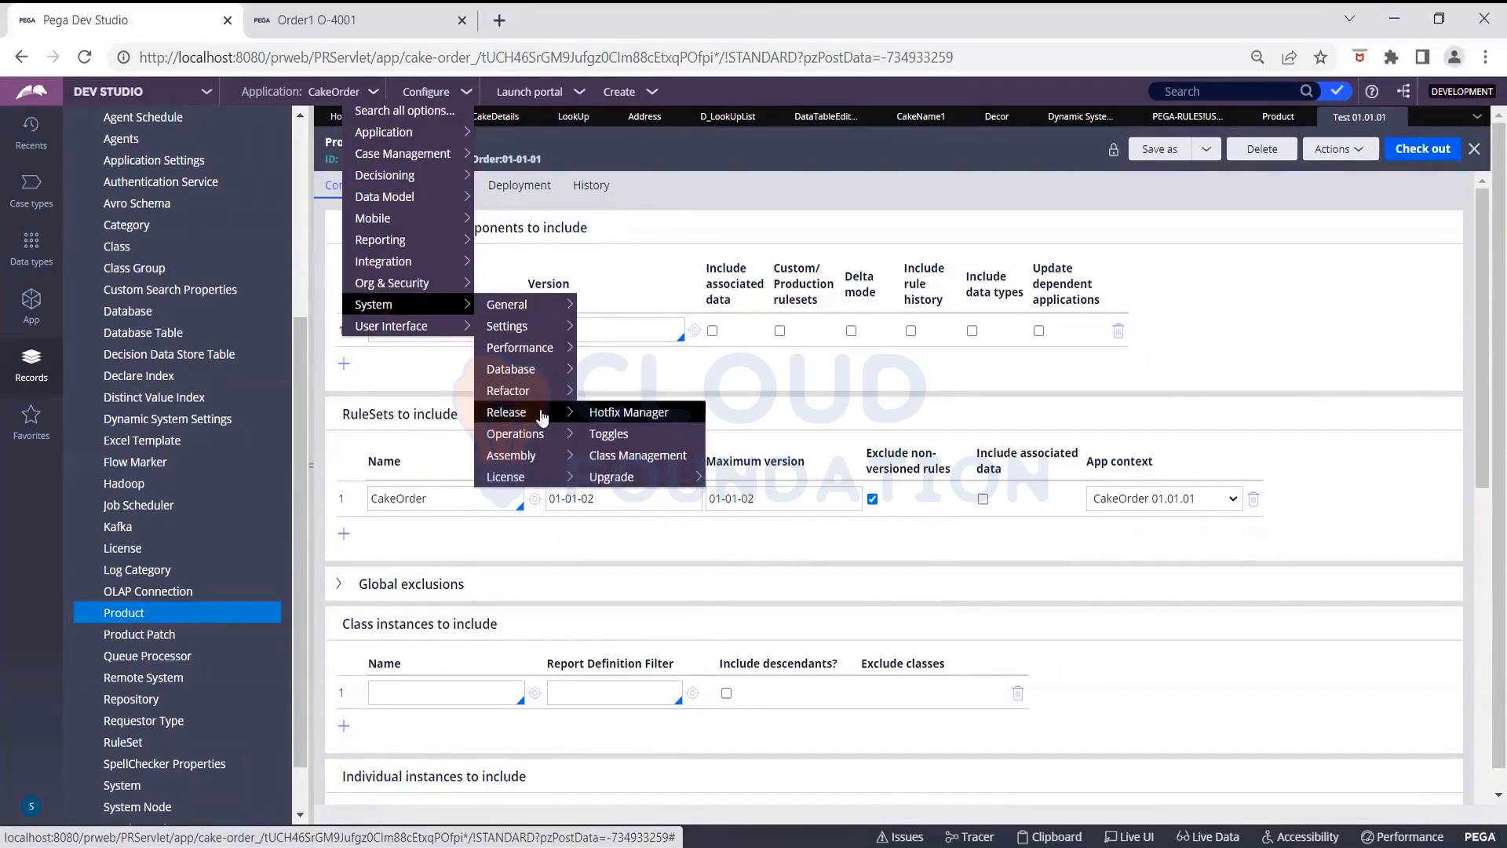
mouse_move(422, 271)
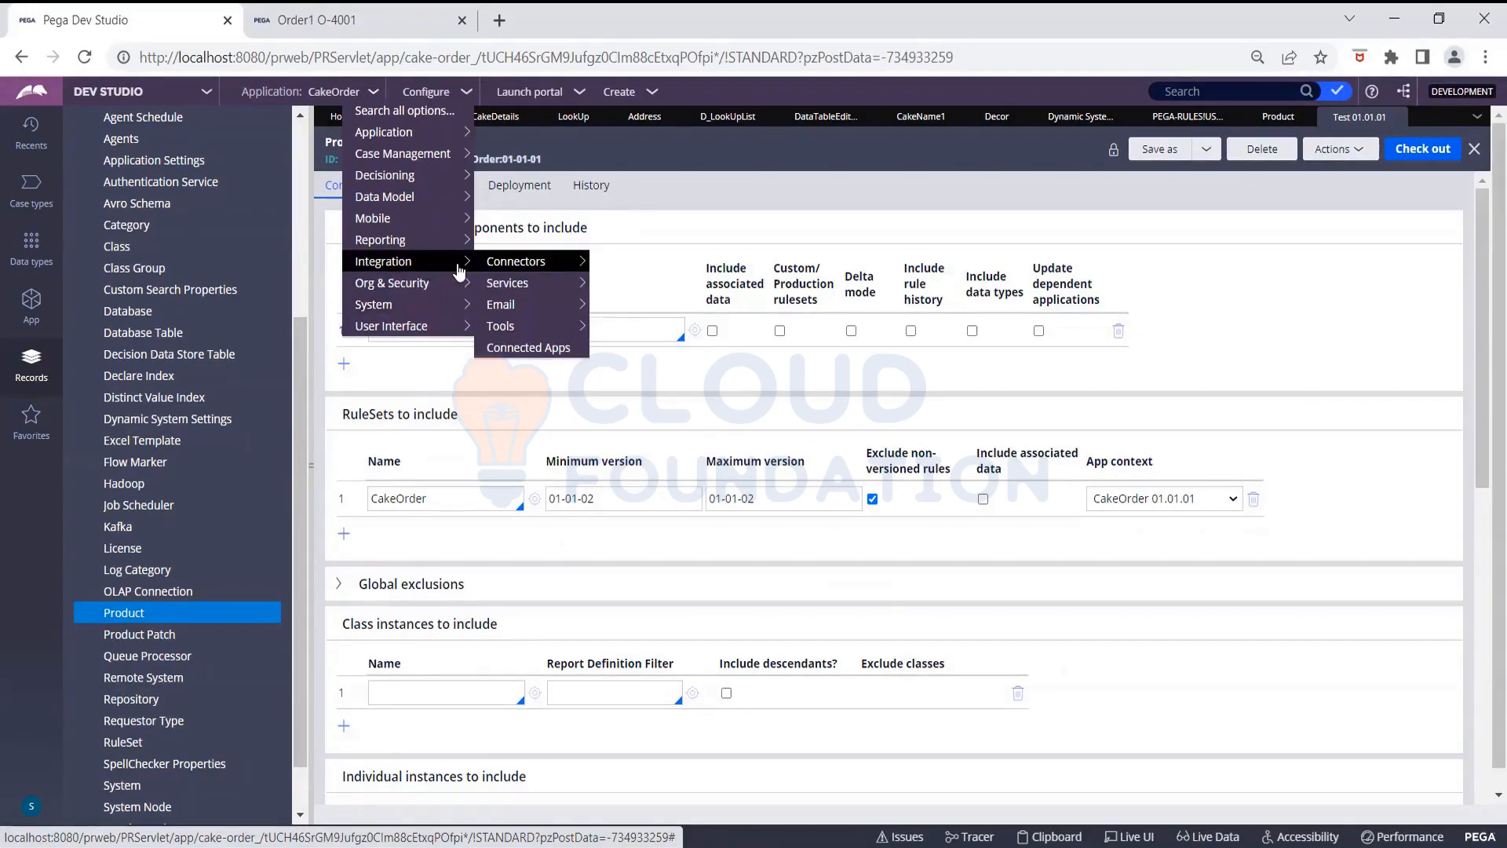
mouse_move(511, 271)
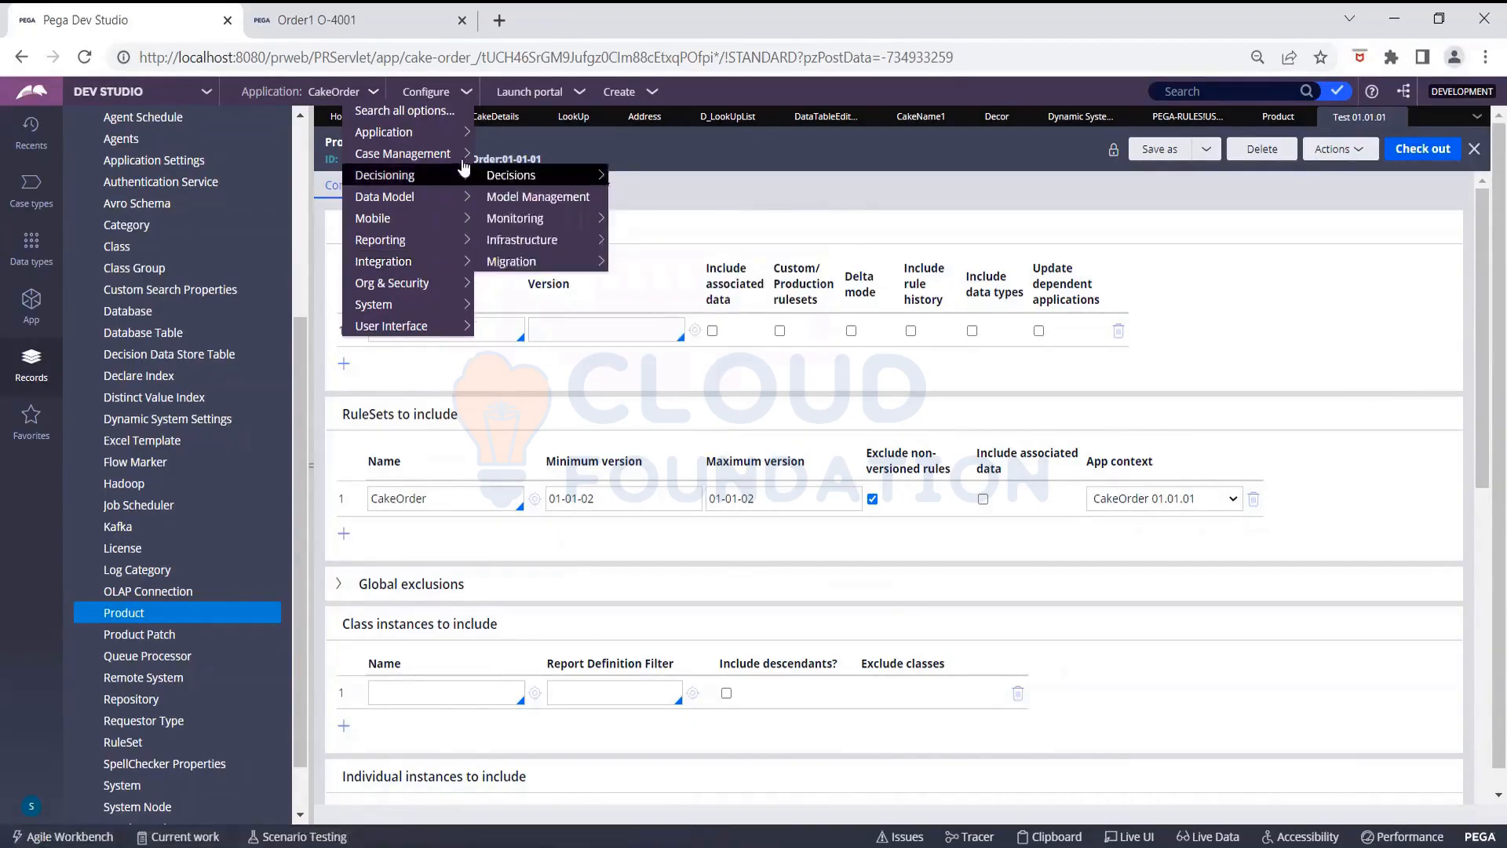
mouse_move(457, 157)
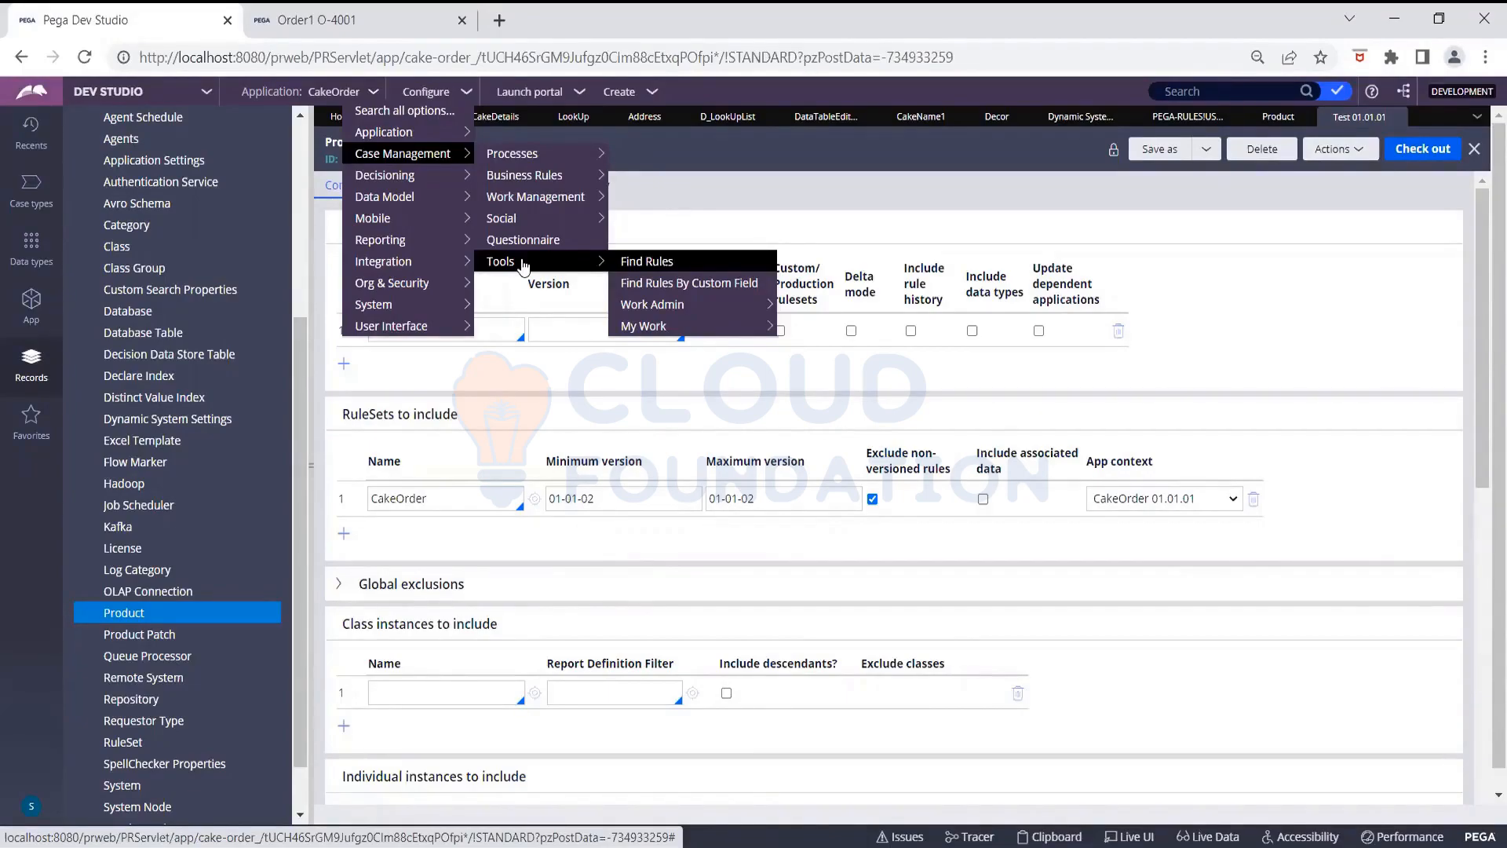
mouse_move(456, 186)
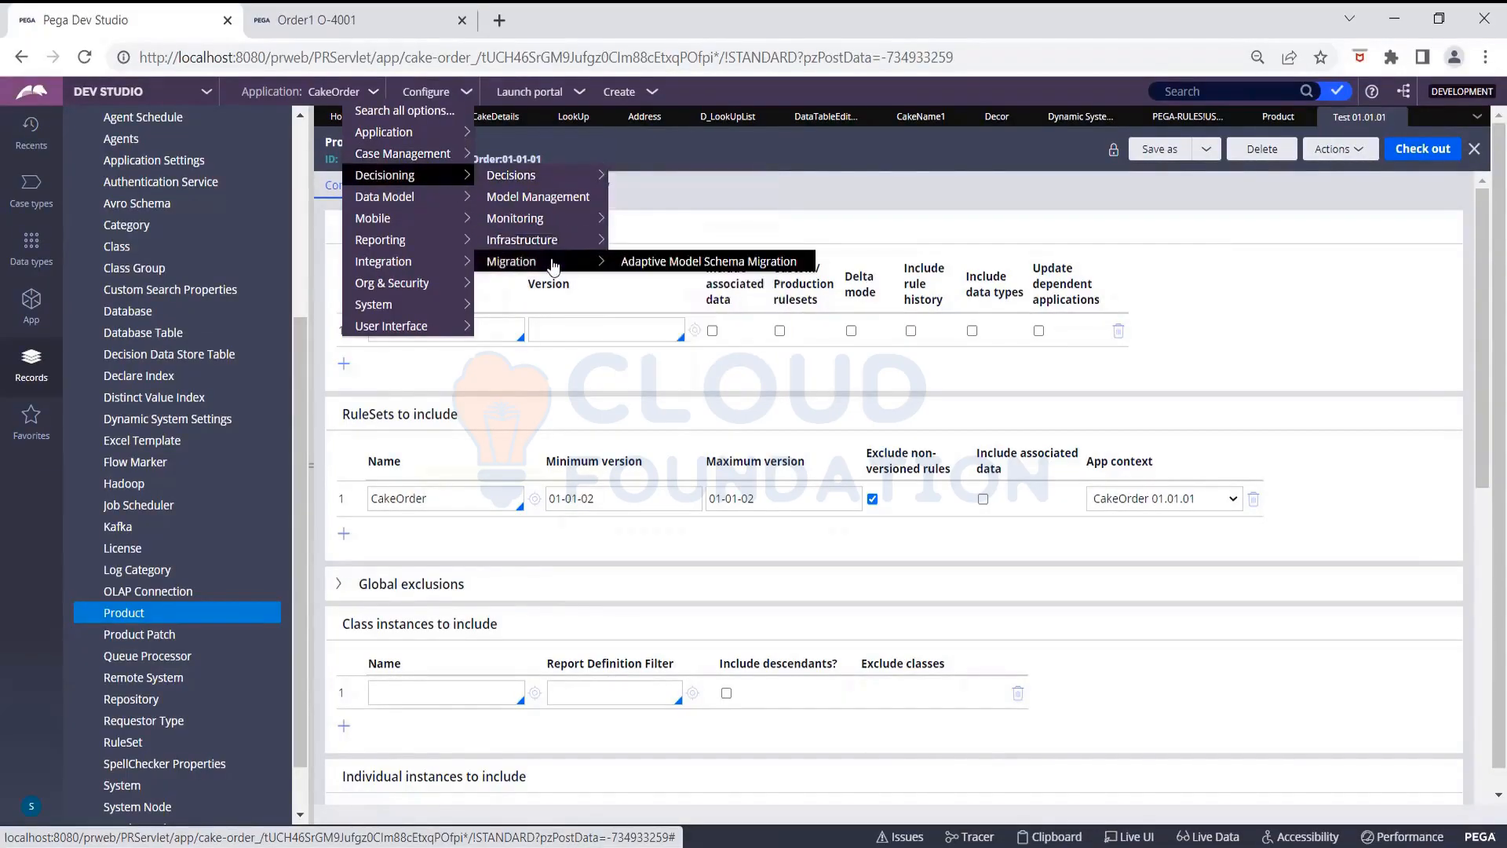
mouse_move(558, 223)
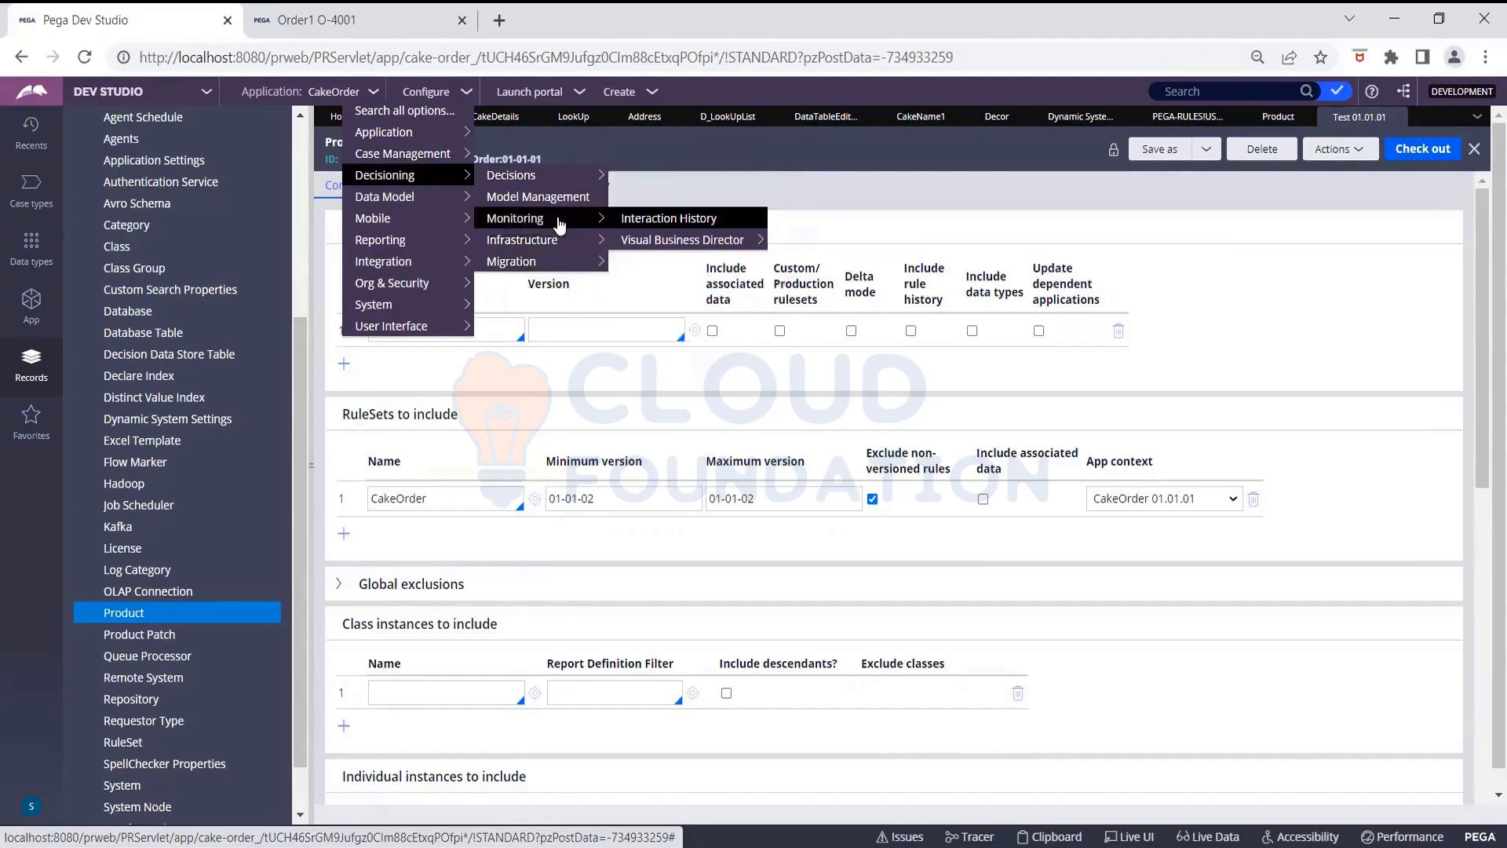
mouse_move(550, 185)
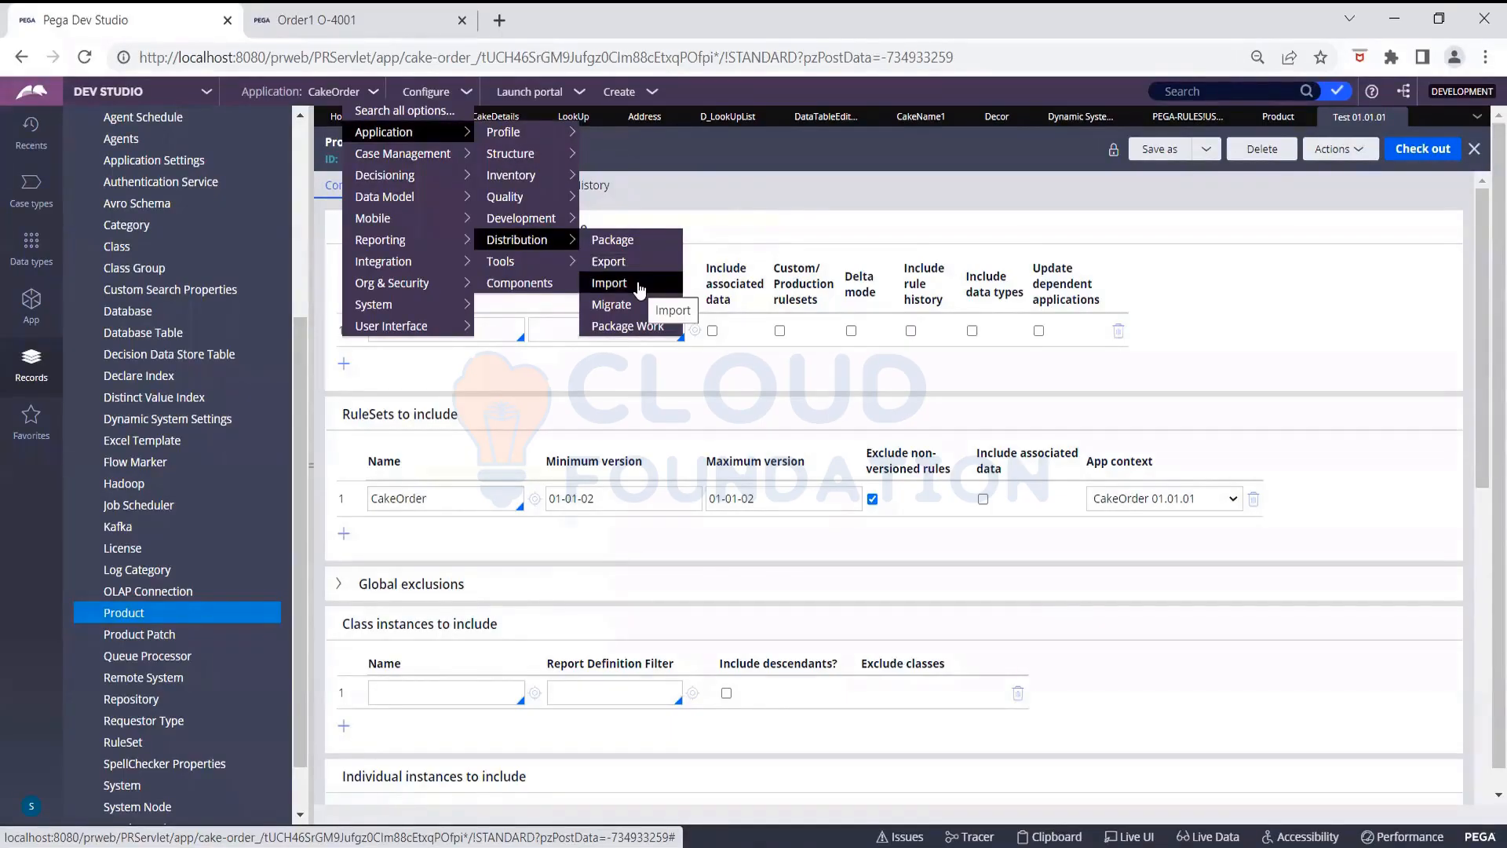
click(640, 284)
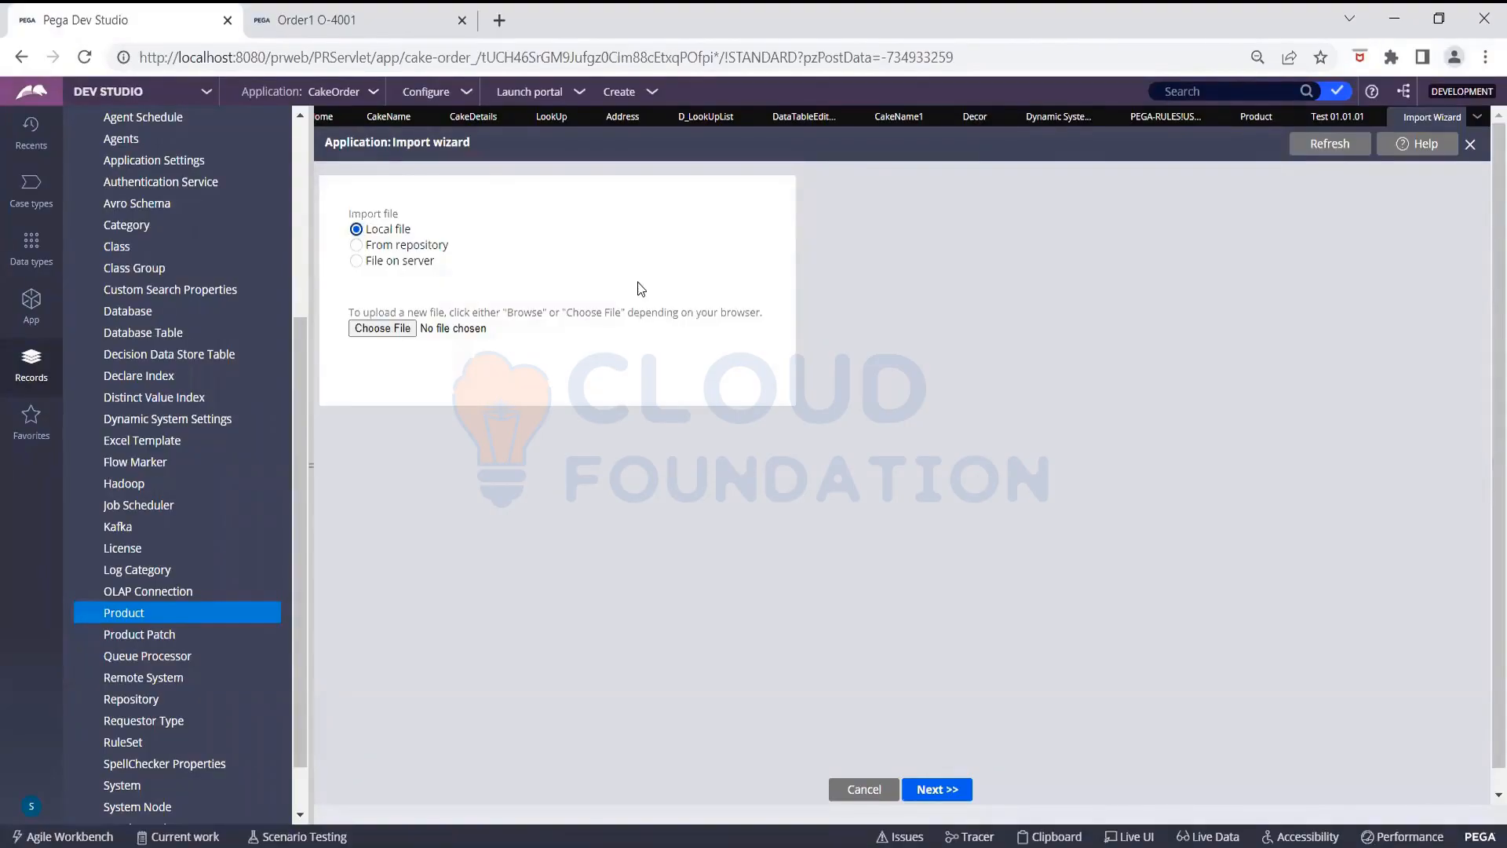
Load the local file Test1.zip into the Import wizard, accept overwriting the existing copy, and proceed to the file information
click(404, 328)
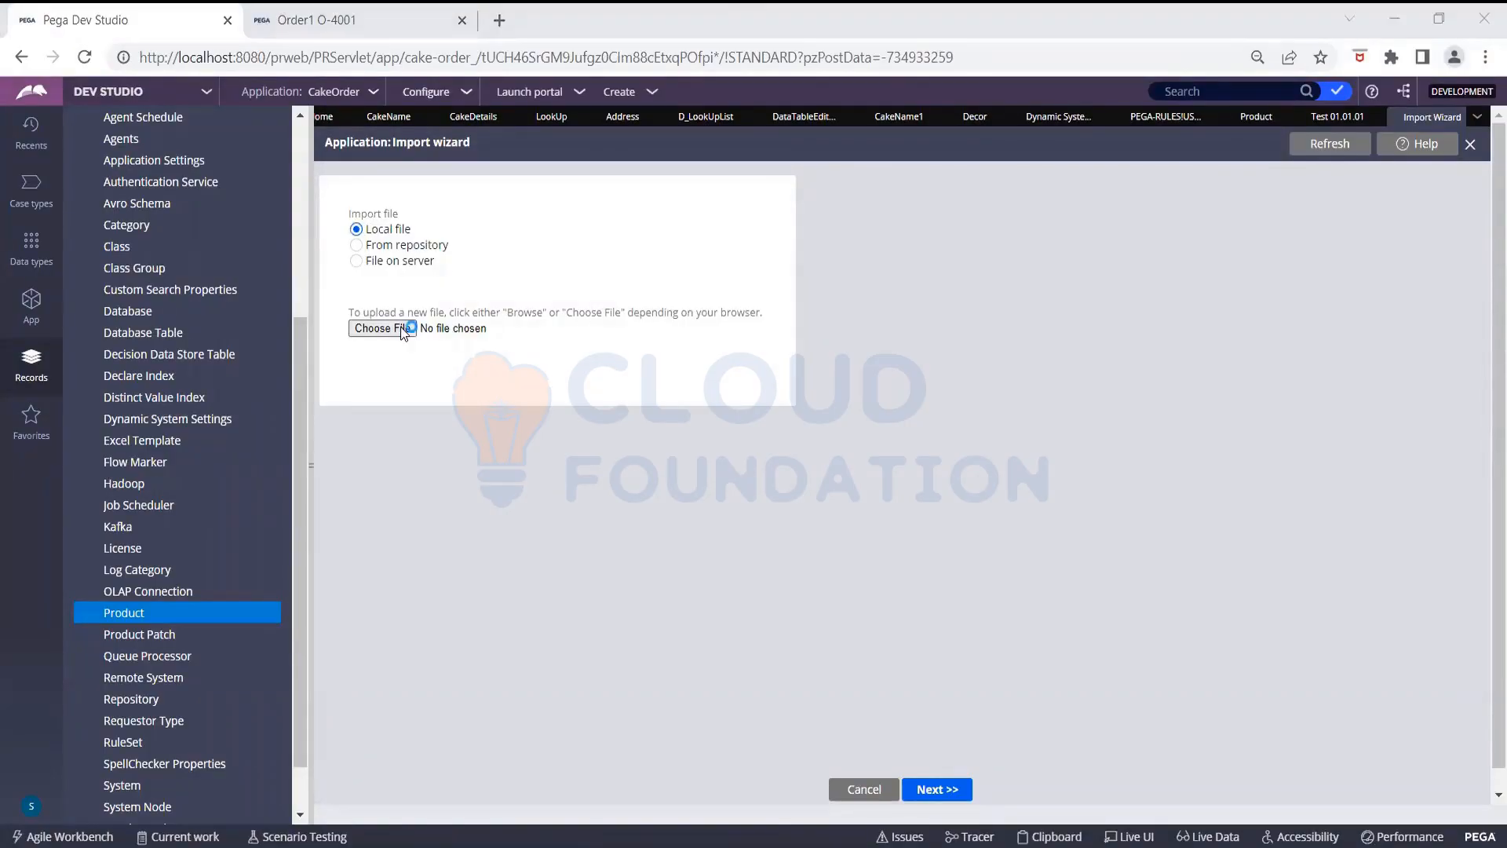
click(235, 193)
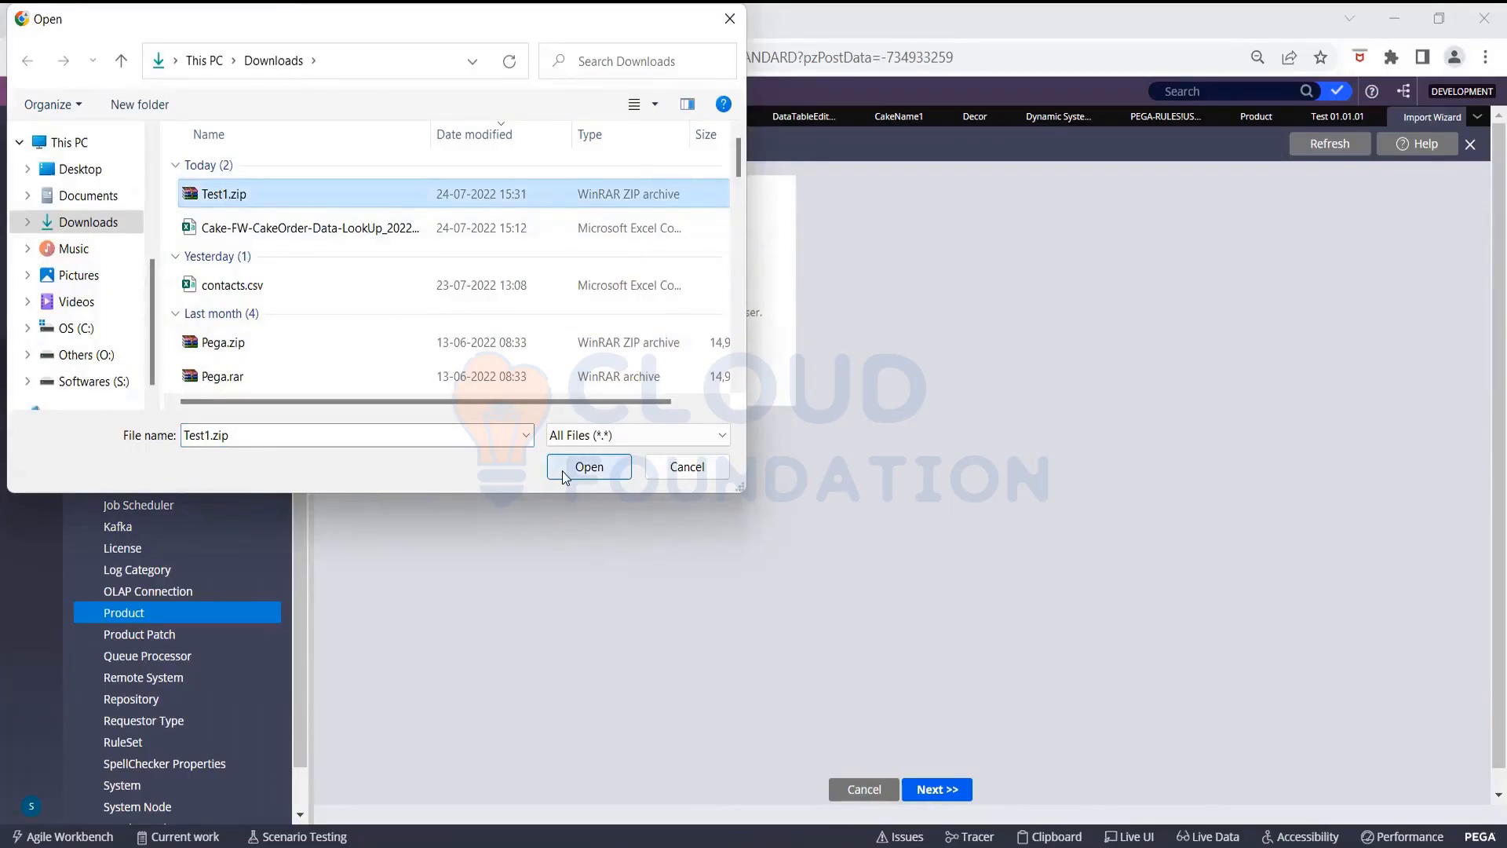
click(587, 467)
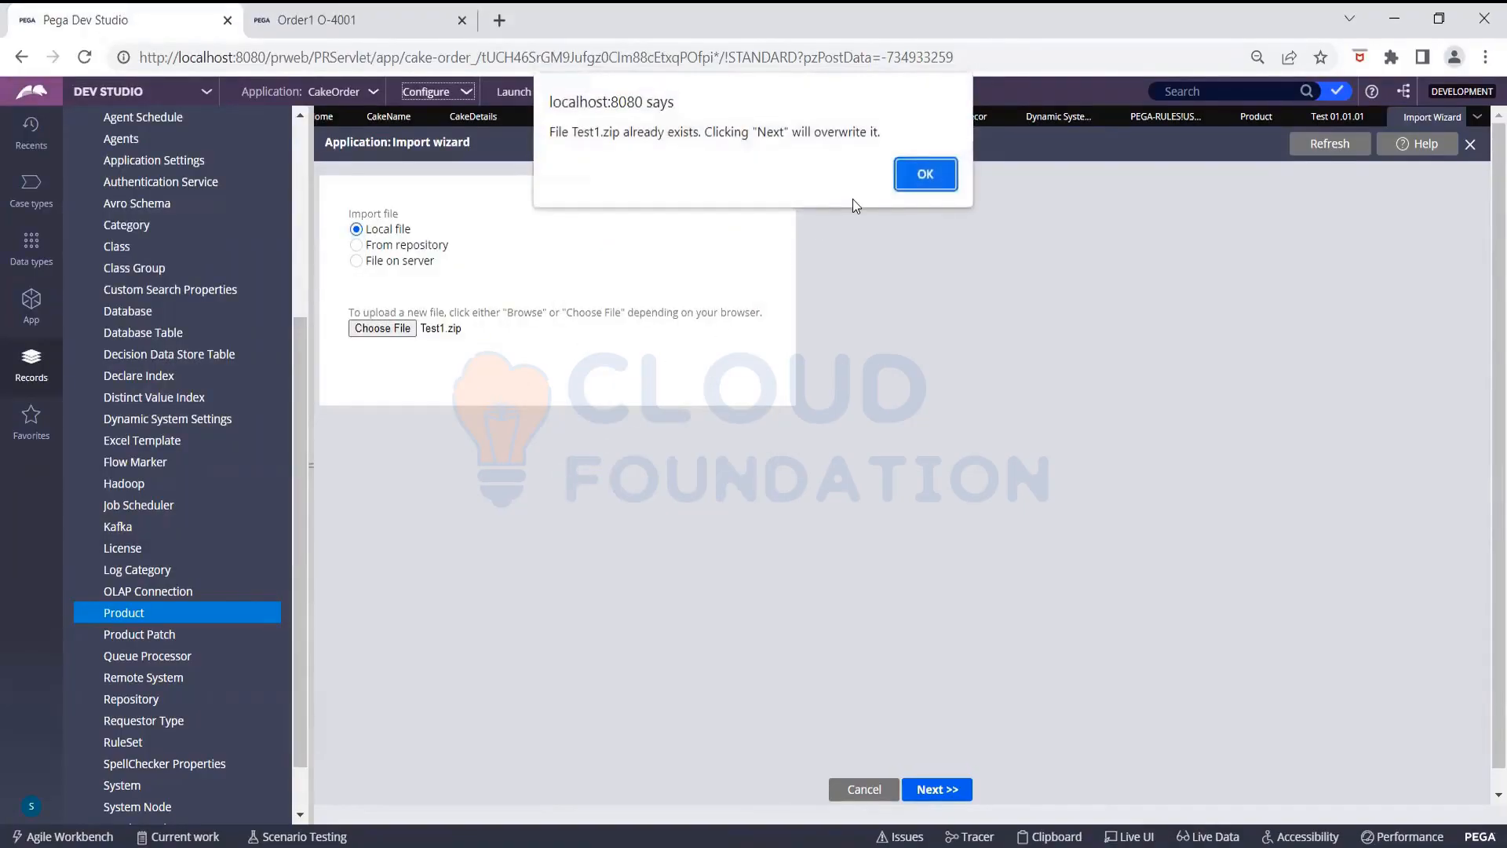
click(934, 175)
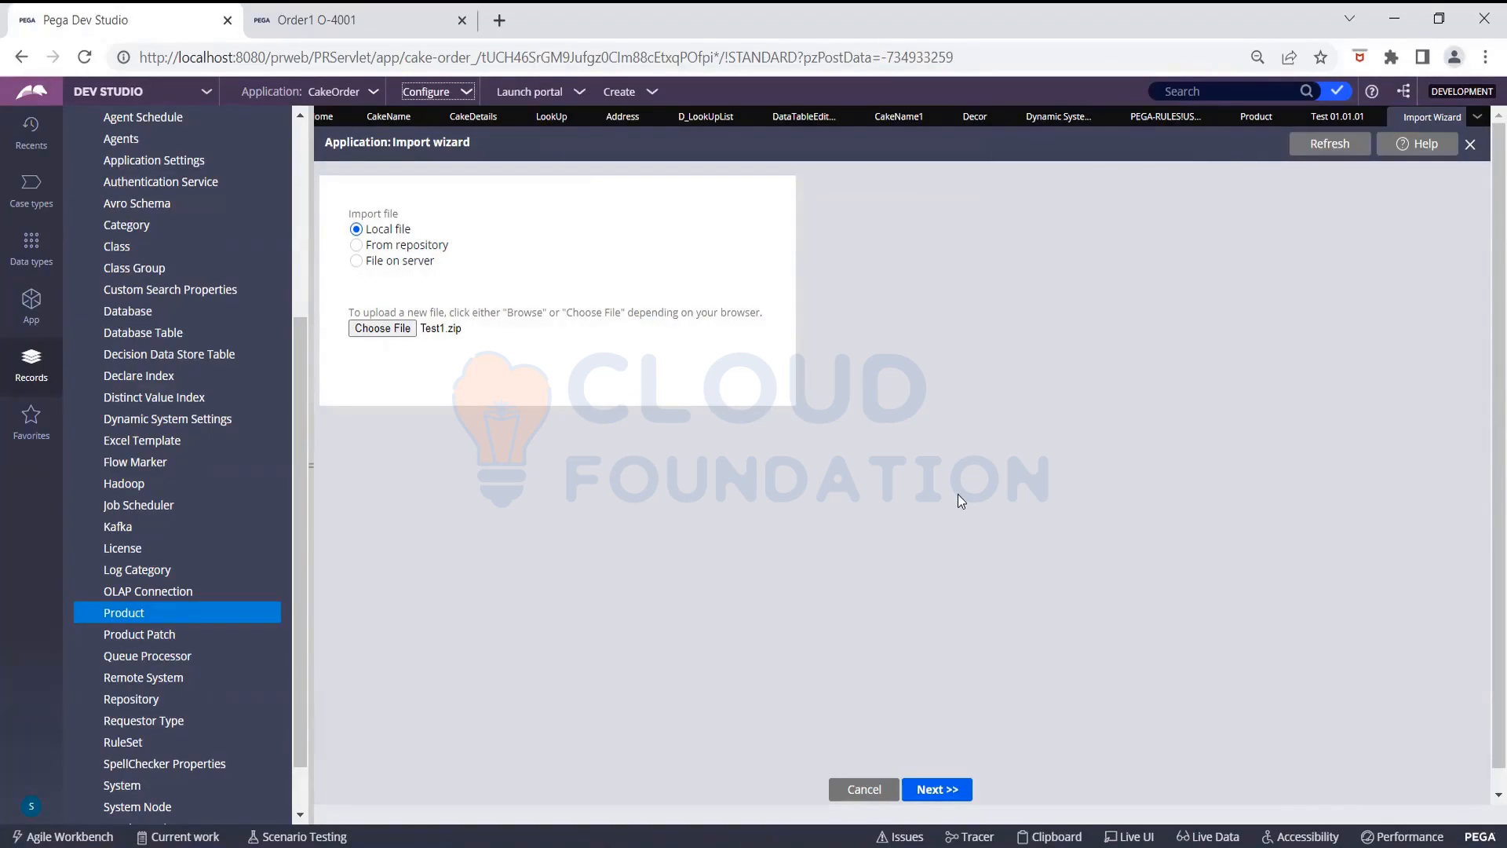
click(949, 790)
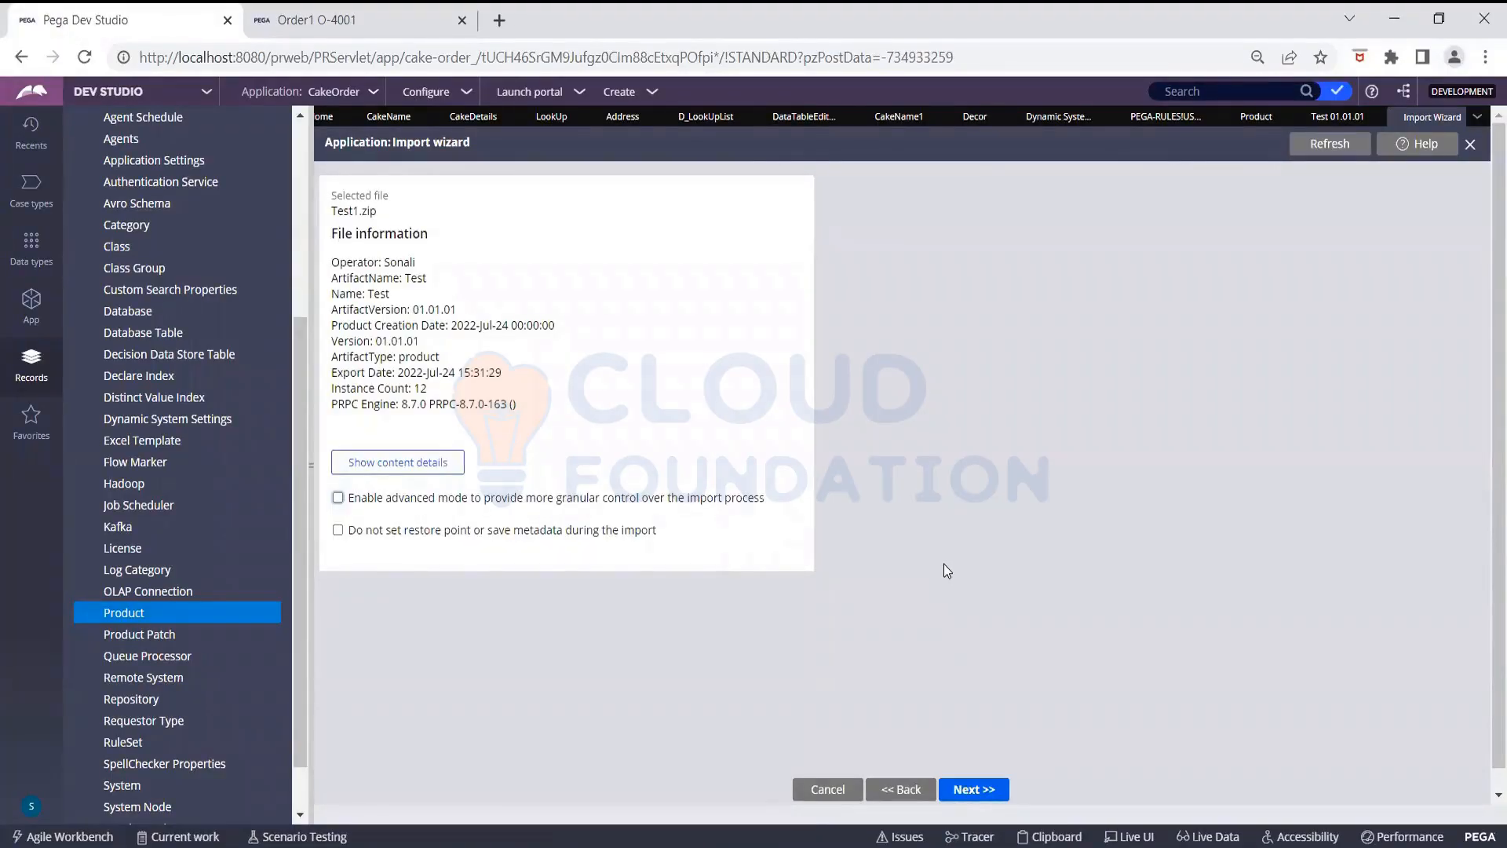
Enable advanced mode for the import and review the archive's content details
click(338, 500)
click(446, 462)
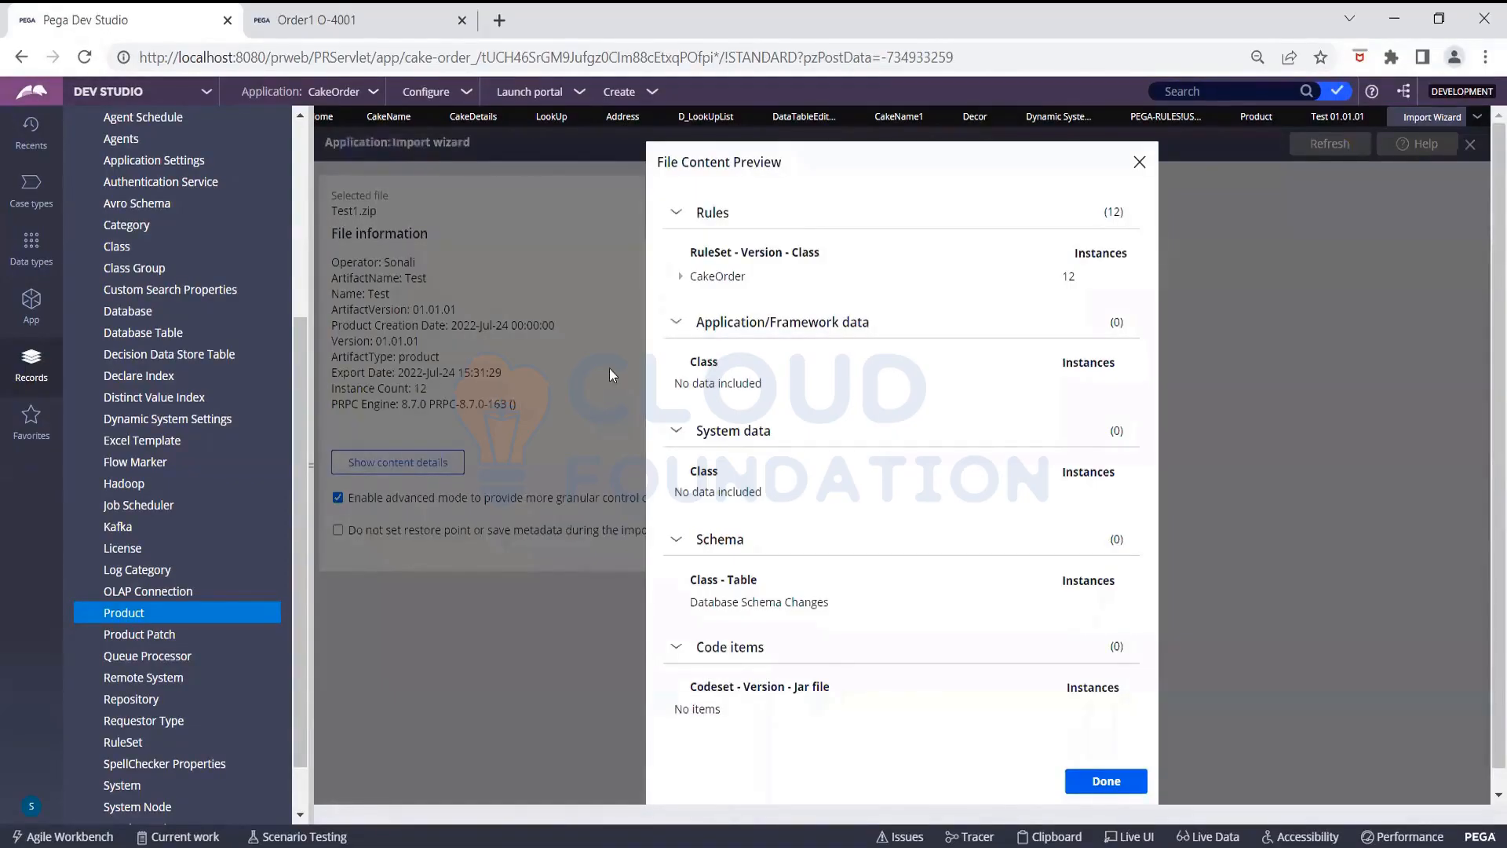
click(667, 213)
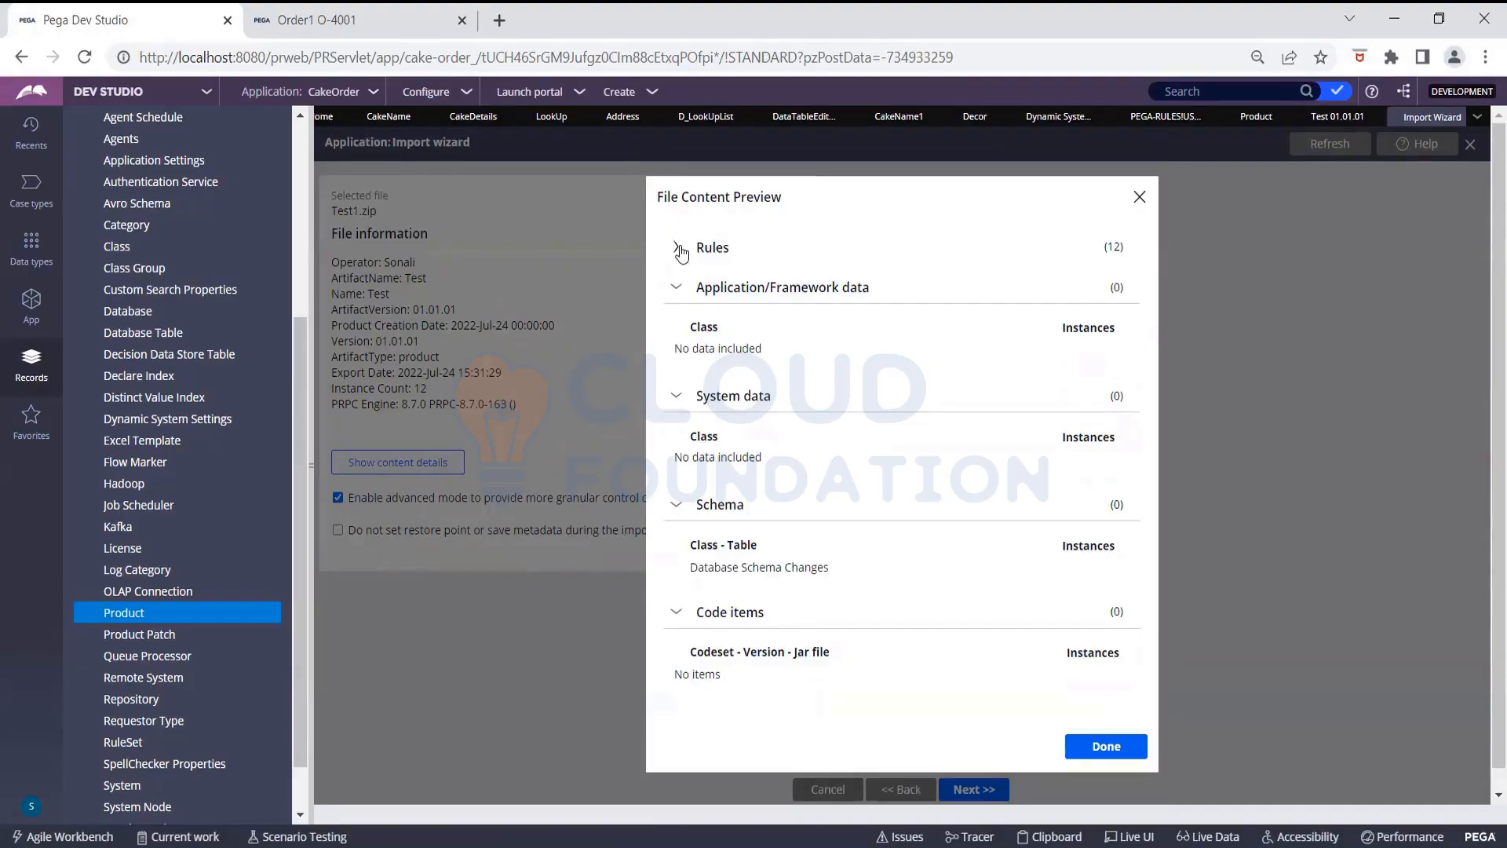
click(676, 247)
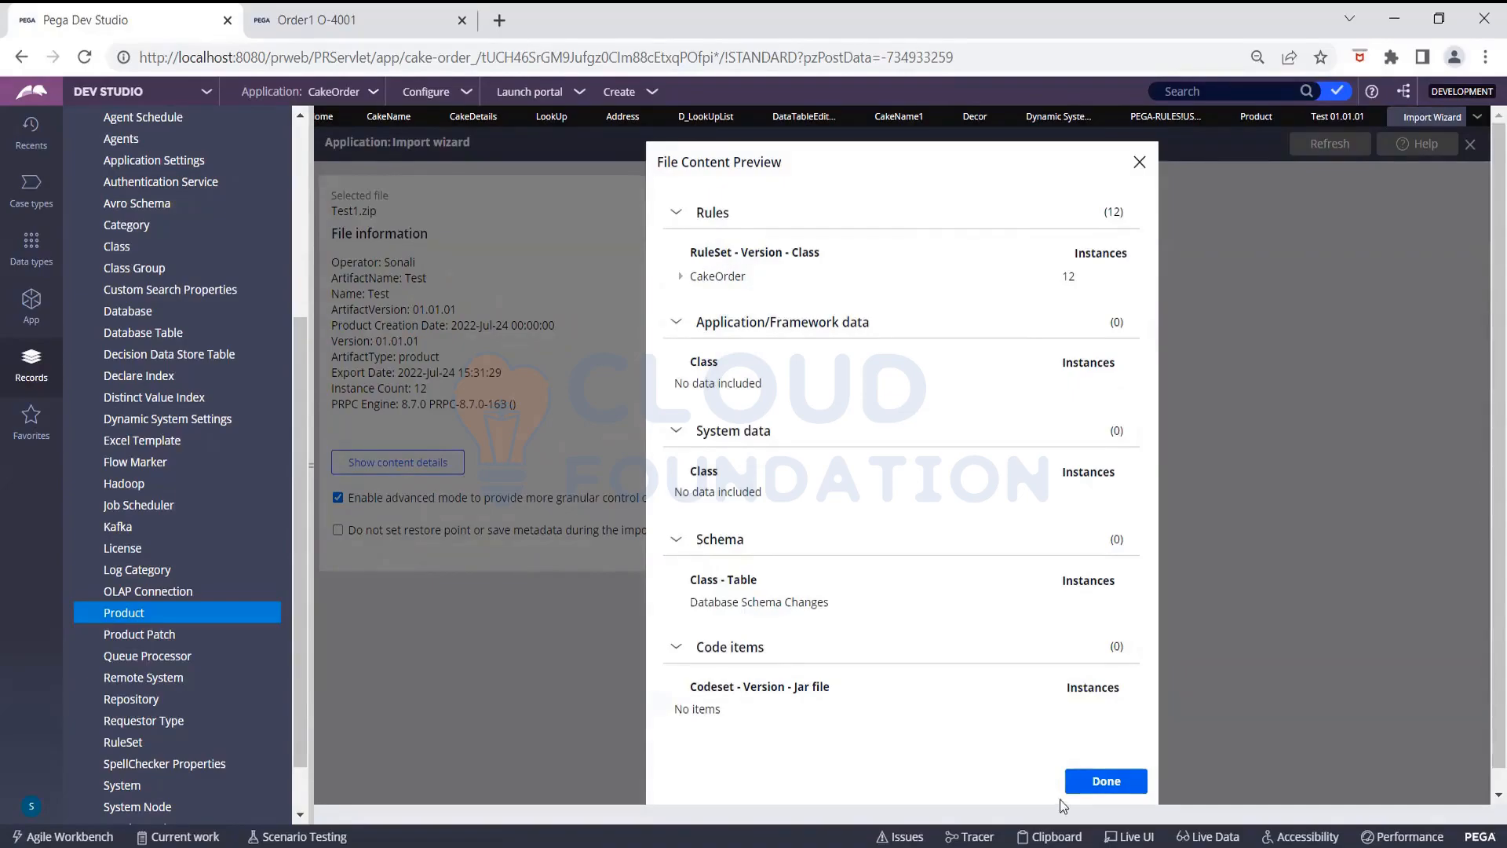
click(1098, 782)
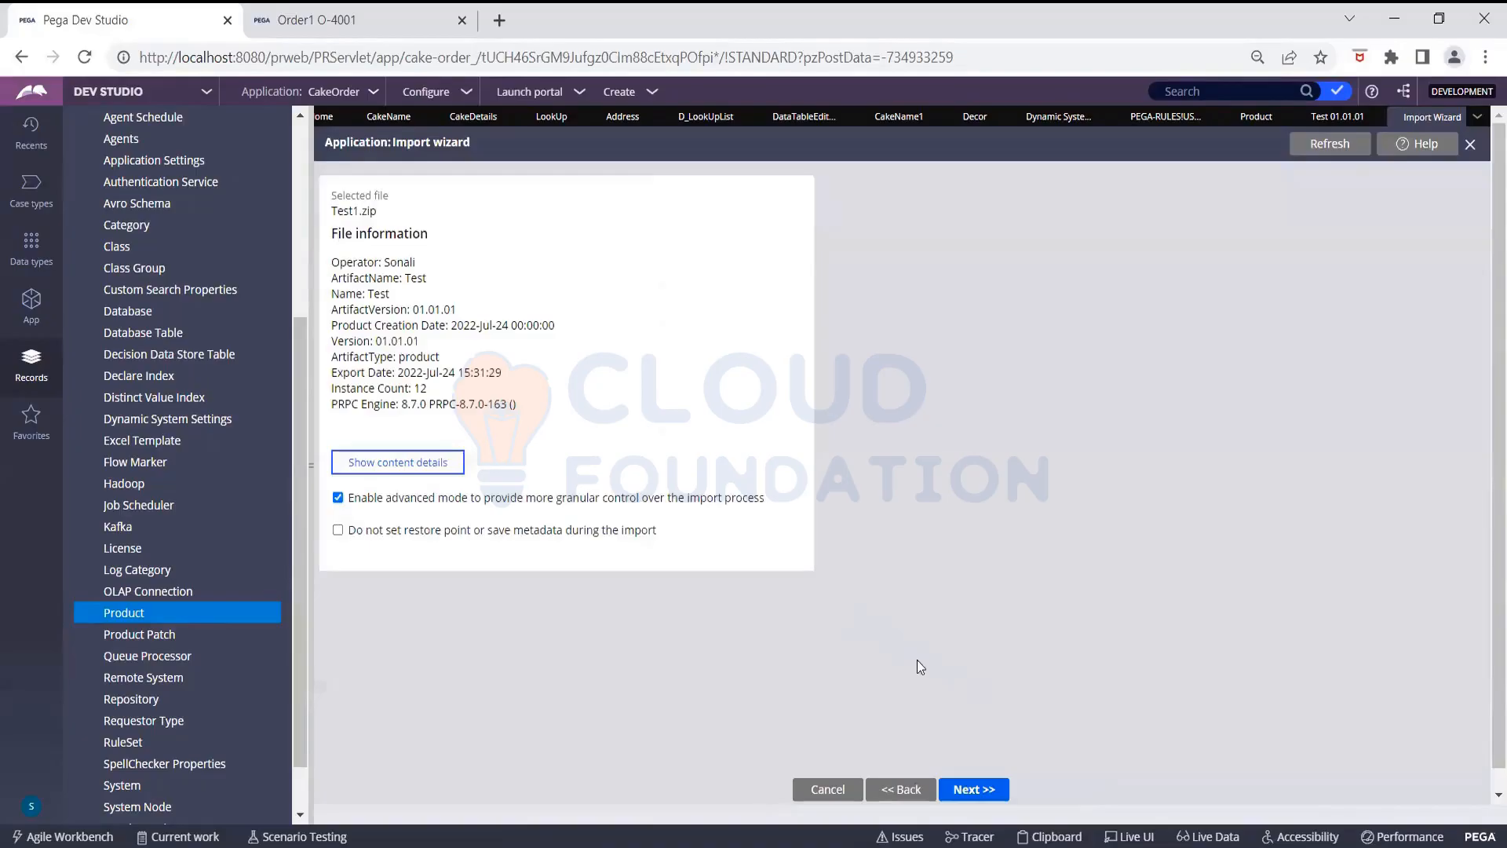
Advance the import to the list of instances in Test1.zip and cancel the wizard
click(973, 788)
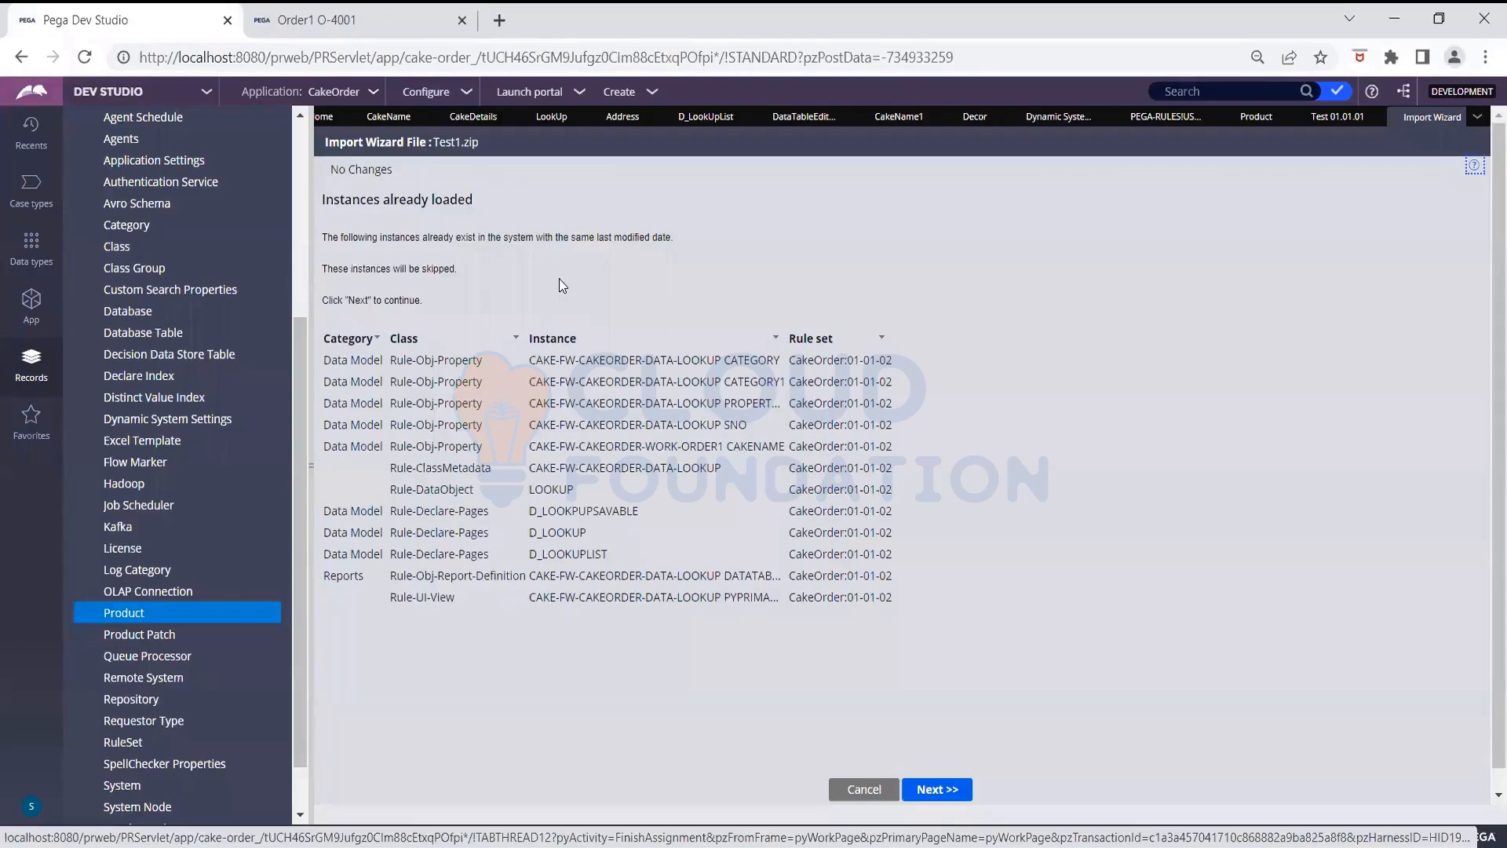
click(857, 790)
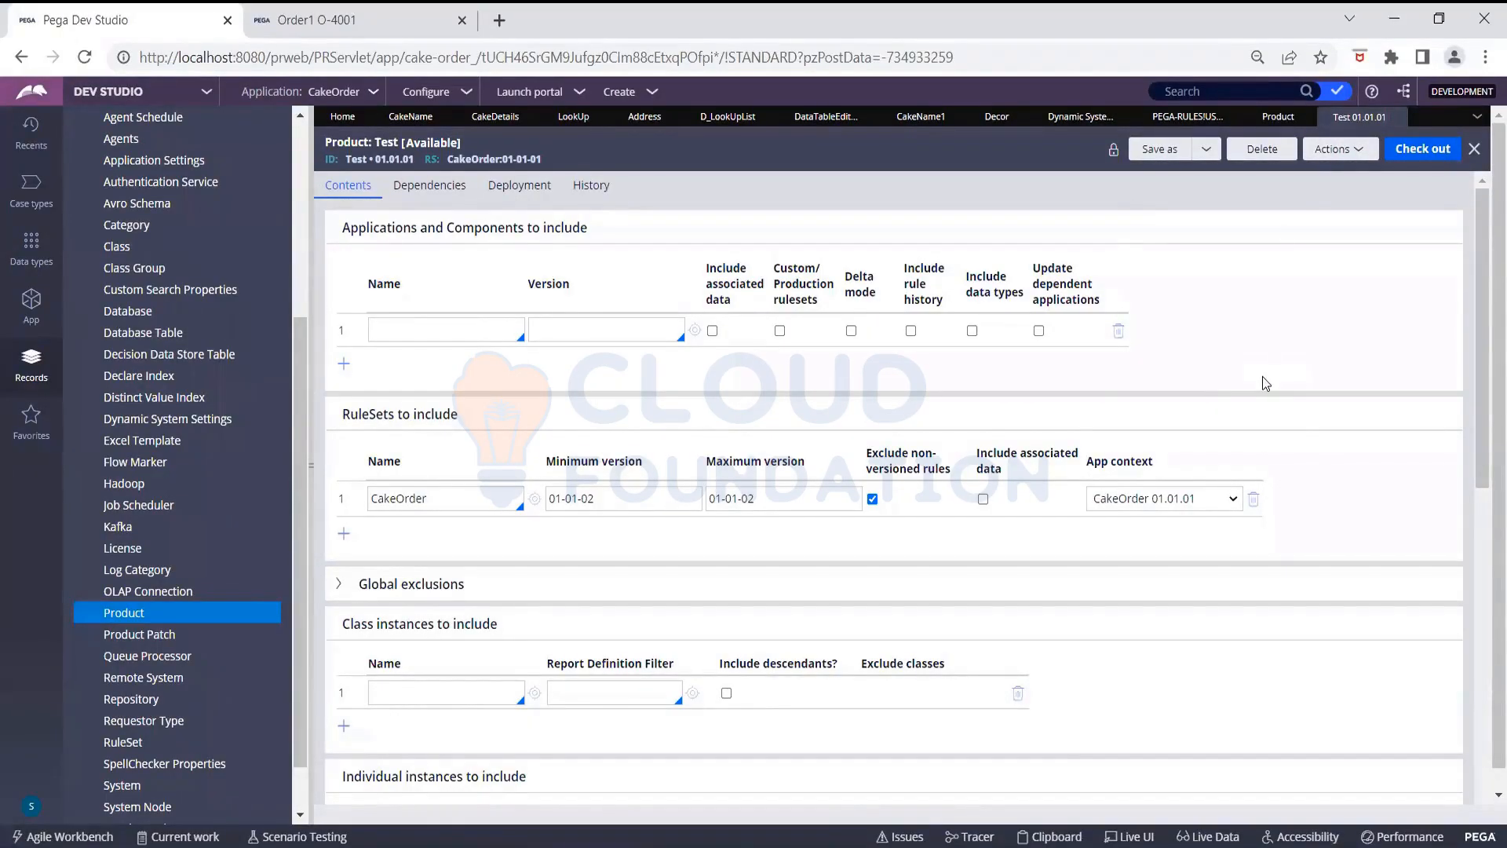
scroll(1265, 383, down, 1)
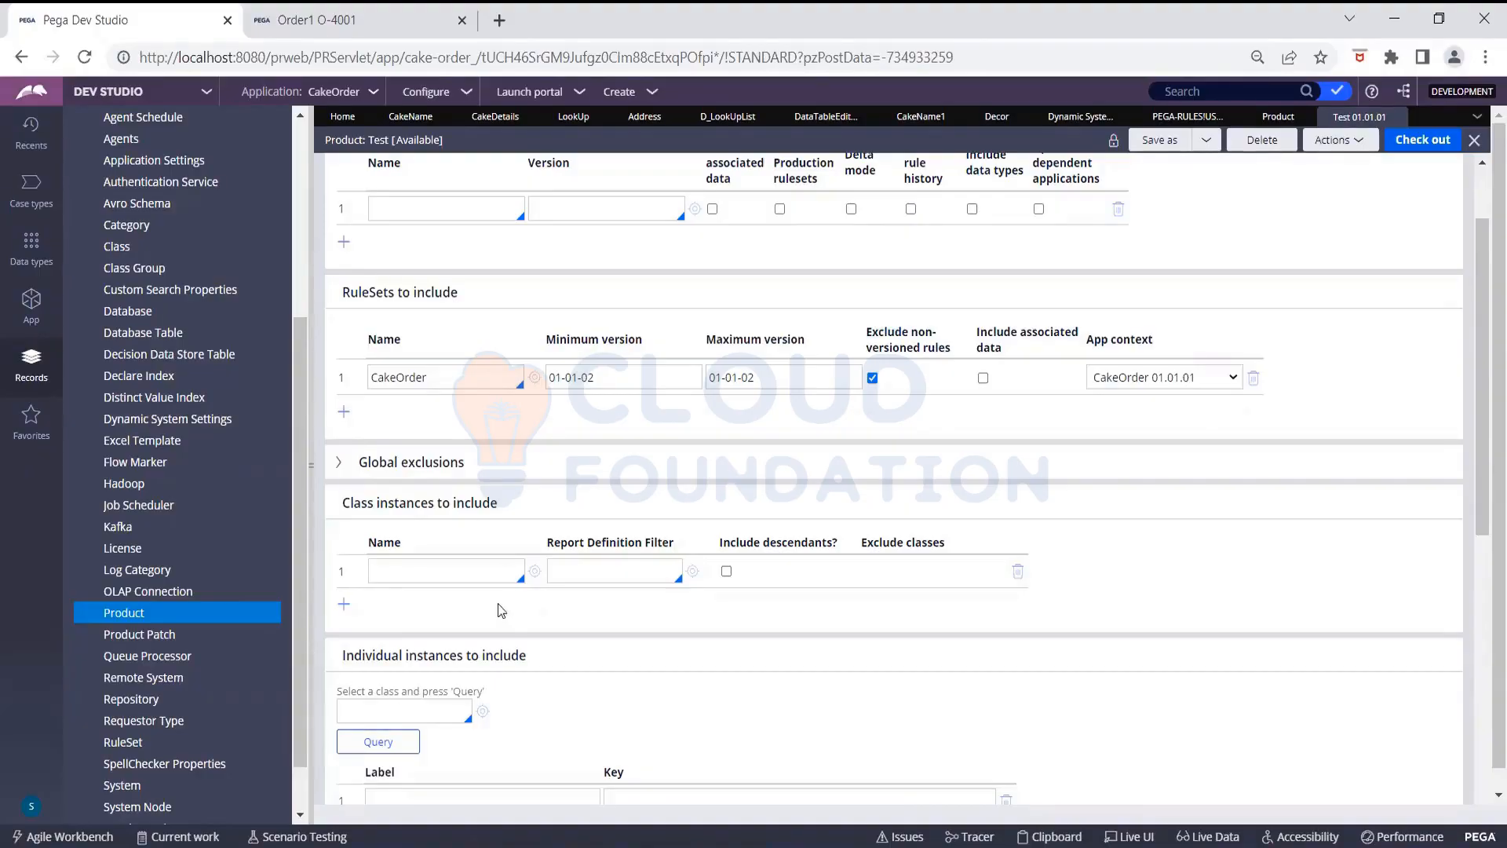
click(457, 573)
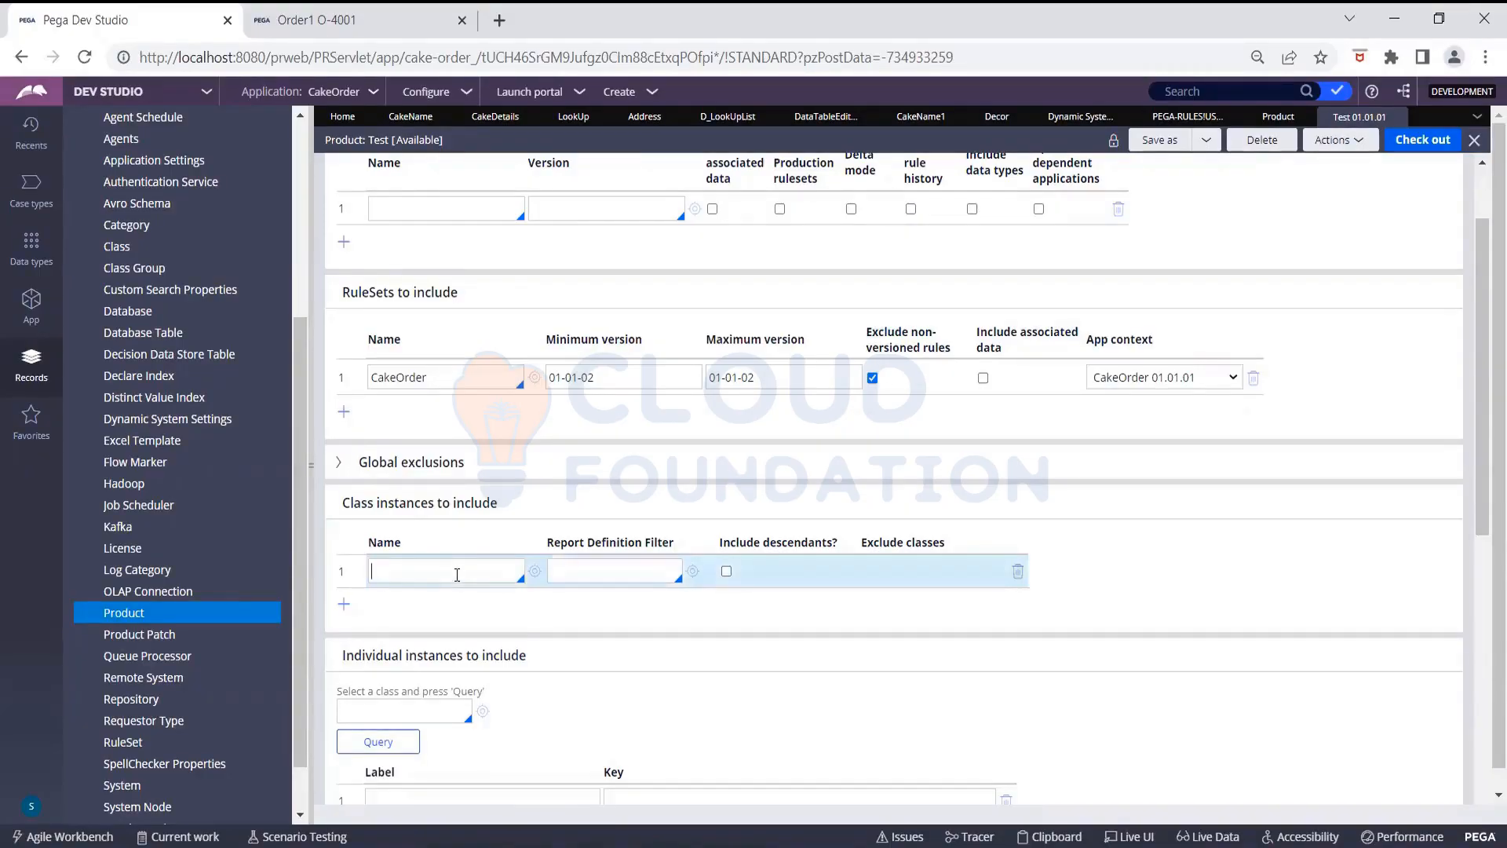
text(Cake)
key(BackSpace)
key(BackSpace)
key(BackSpace)
key(BackSpace)
Query the class Cake-FW-CakeOrder-Data-LookUp for individual instances to include in the Test product
click(446, 709)
text(Cake-FW-)
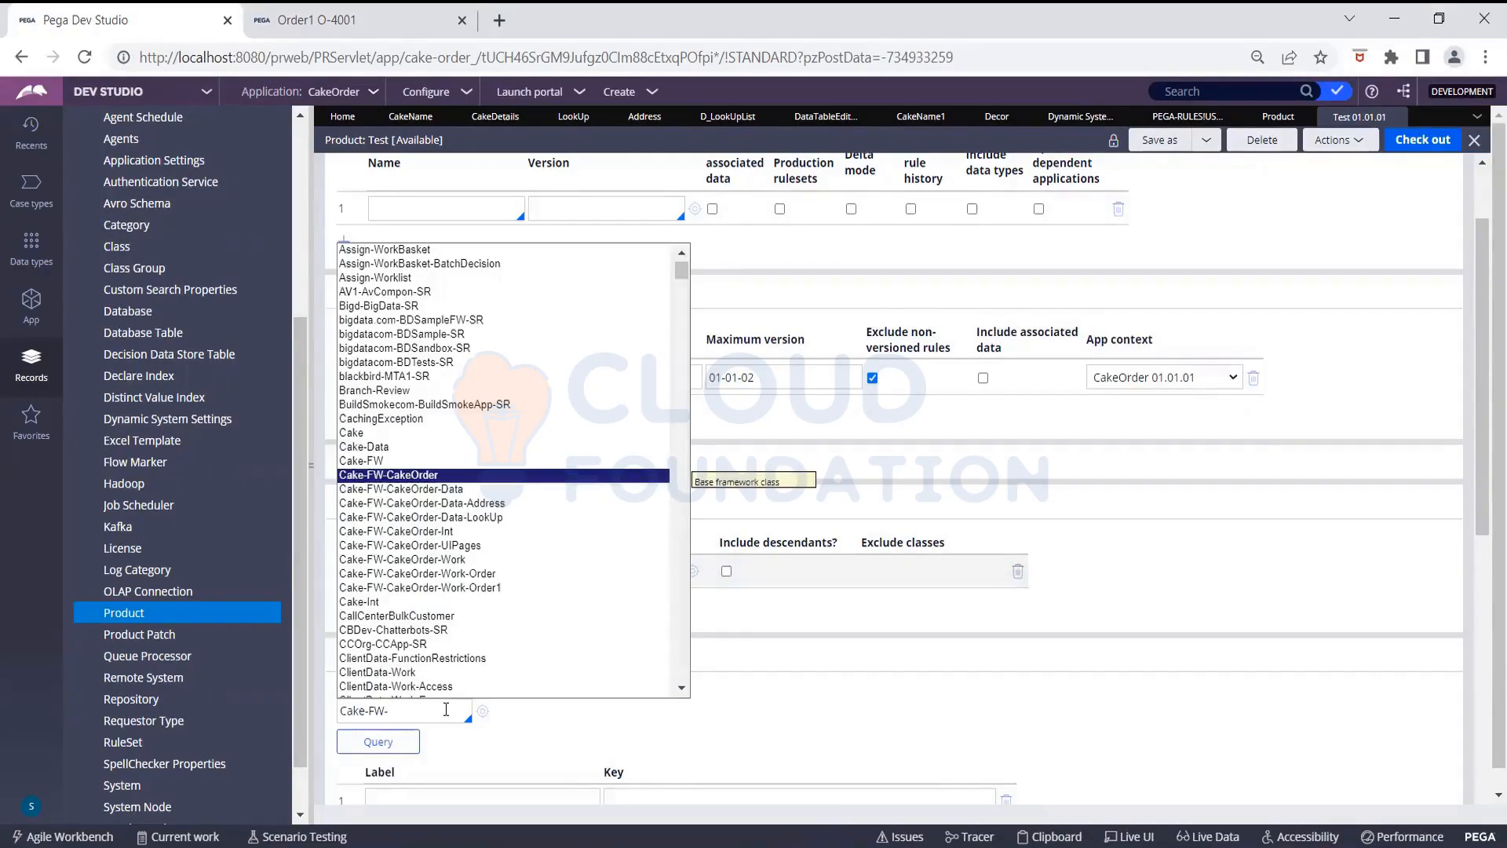
click(481, 516)
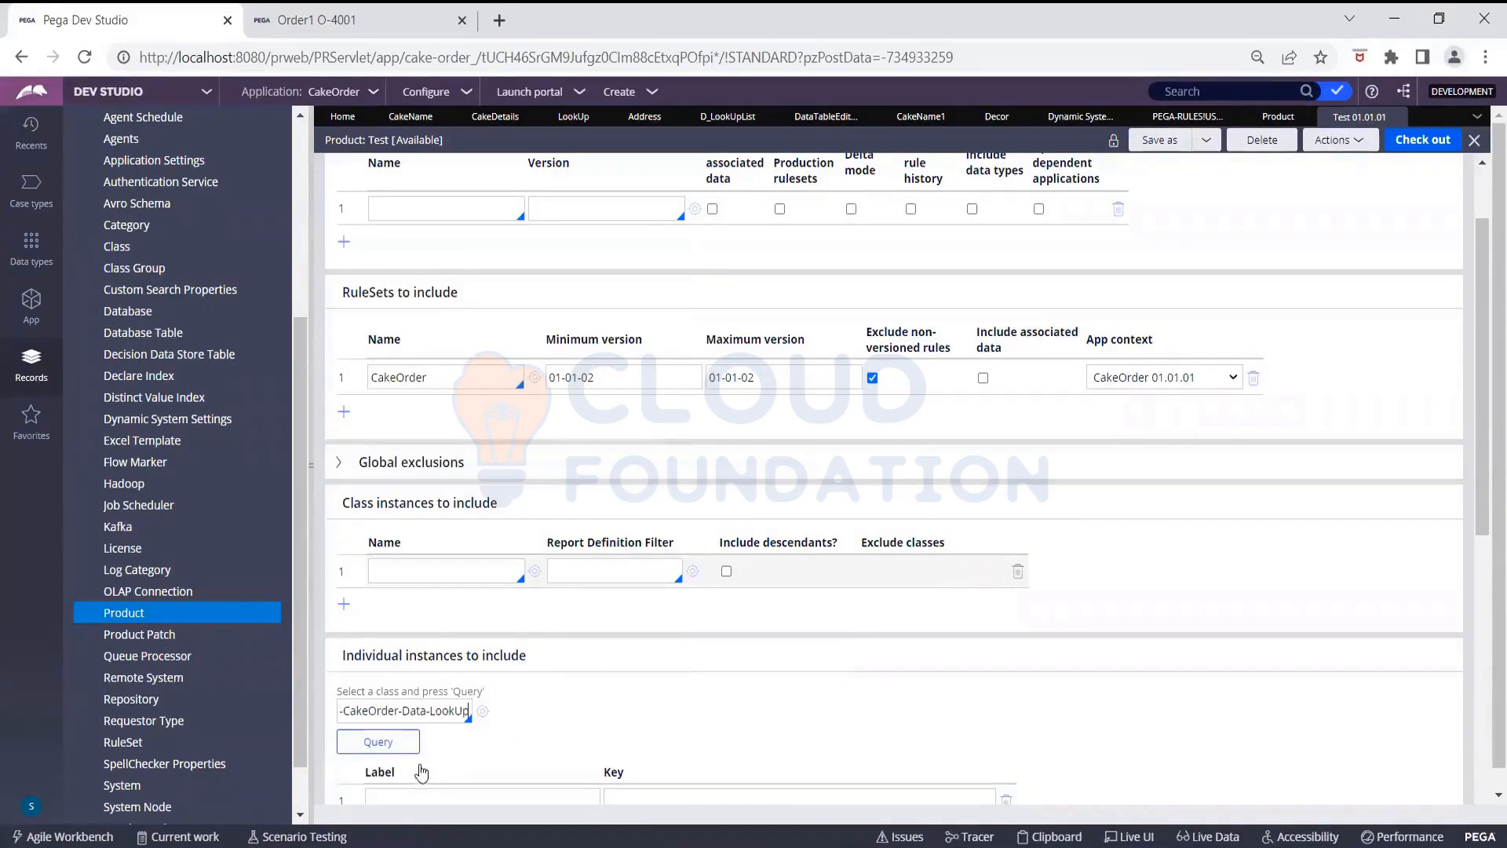
click(389, 741)
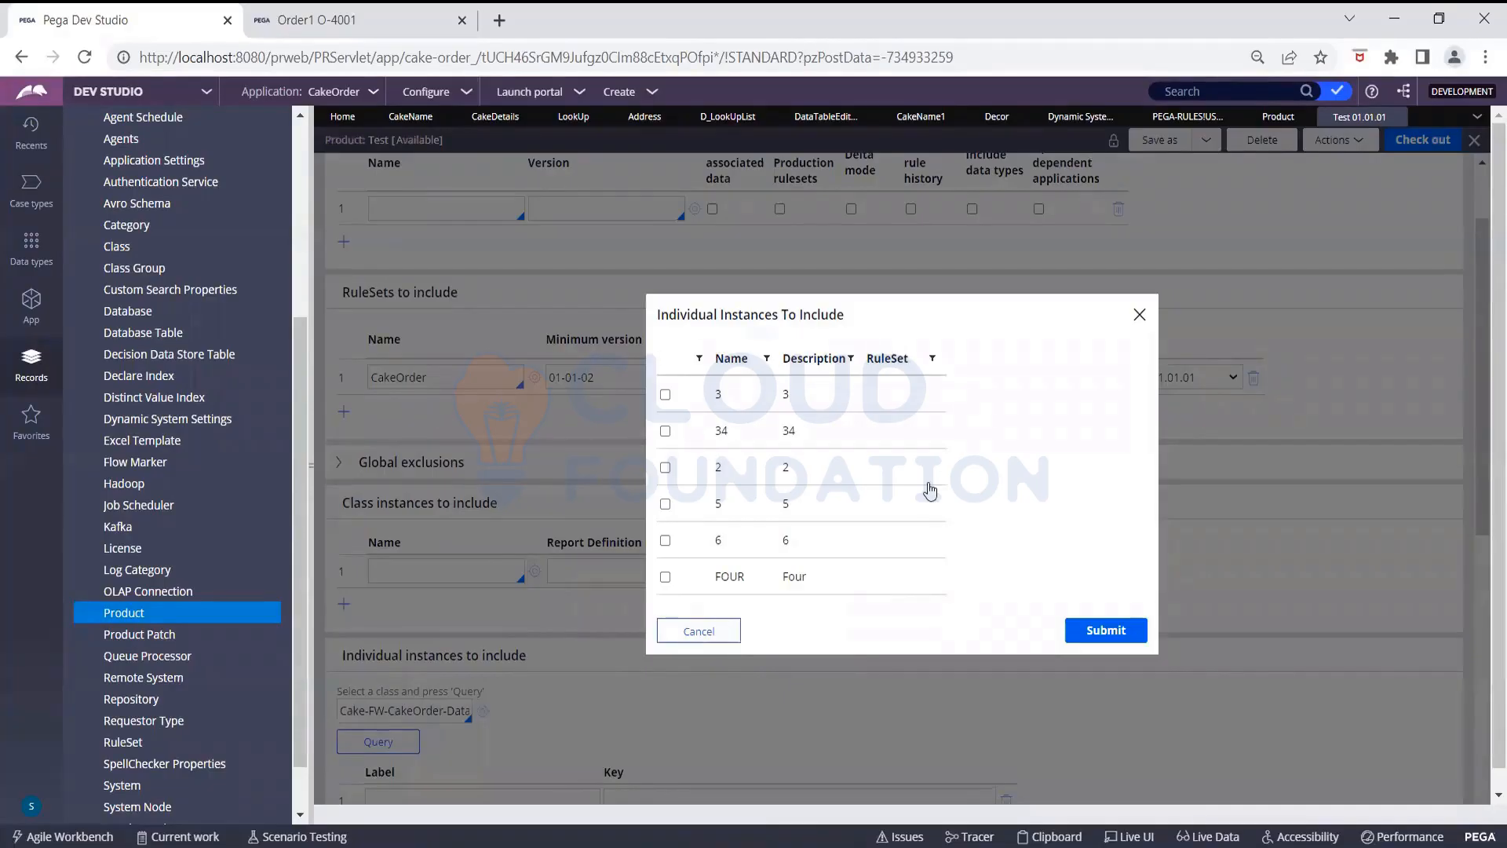
Add the instance FOUR to the product's individual instances to include
scroll(927, 492, down, 1)
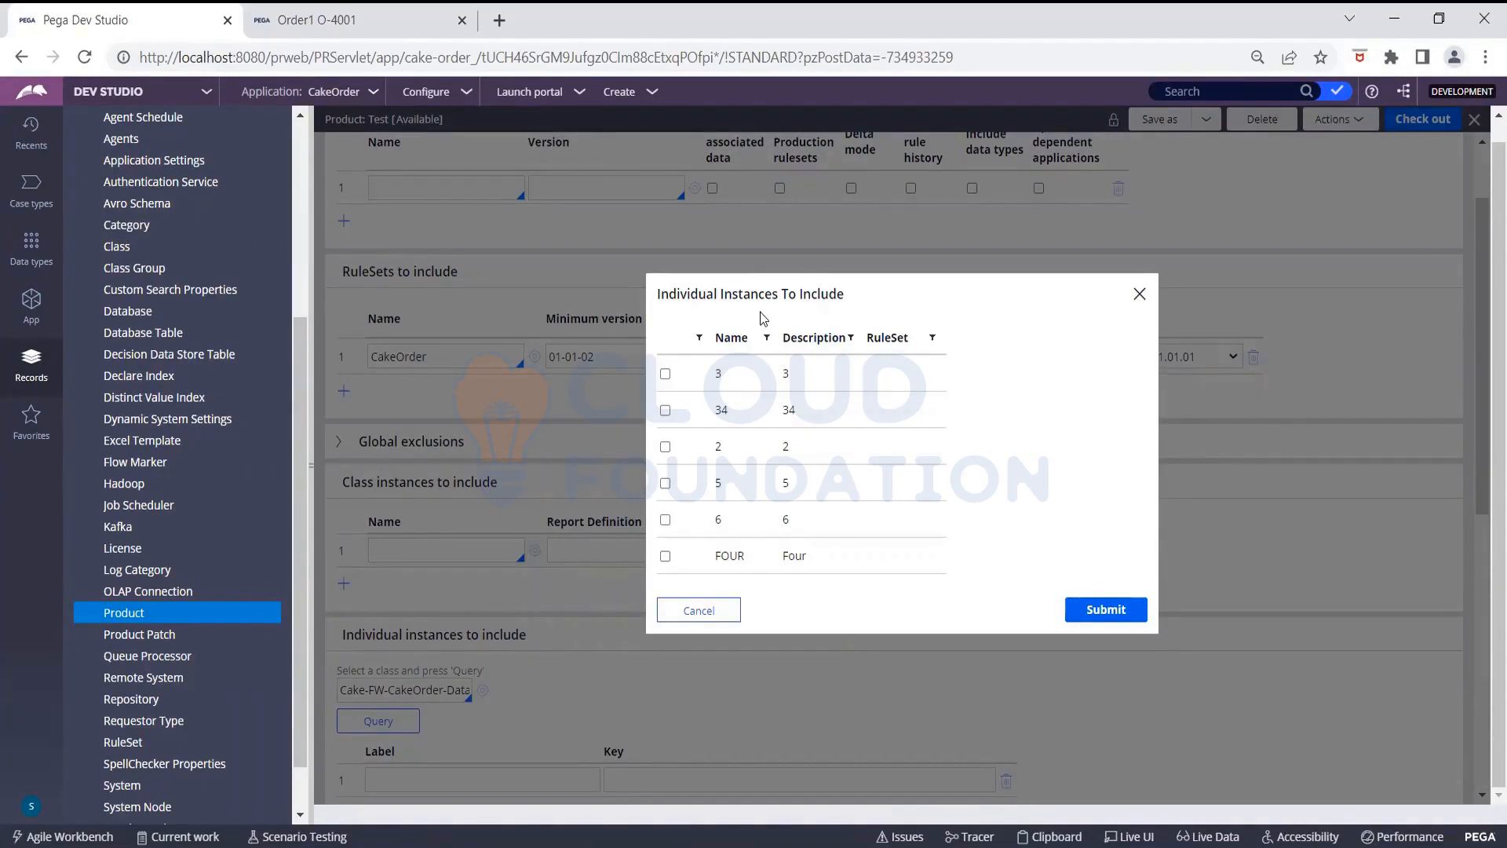
triple_click(895, 408)
click(1025, 422)
click(665, 558)
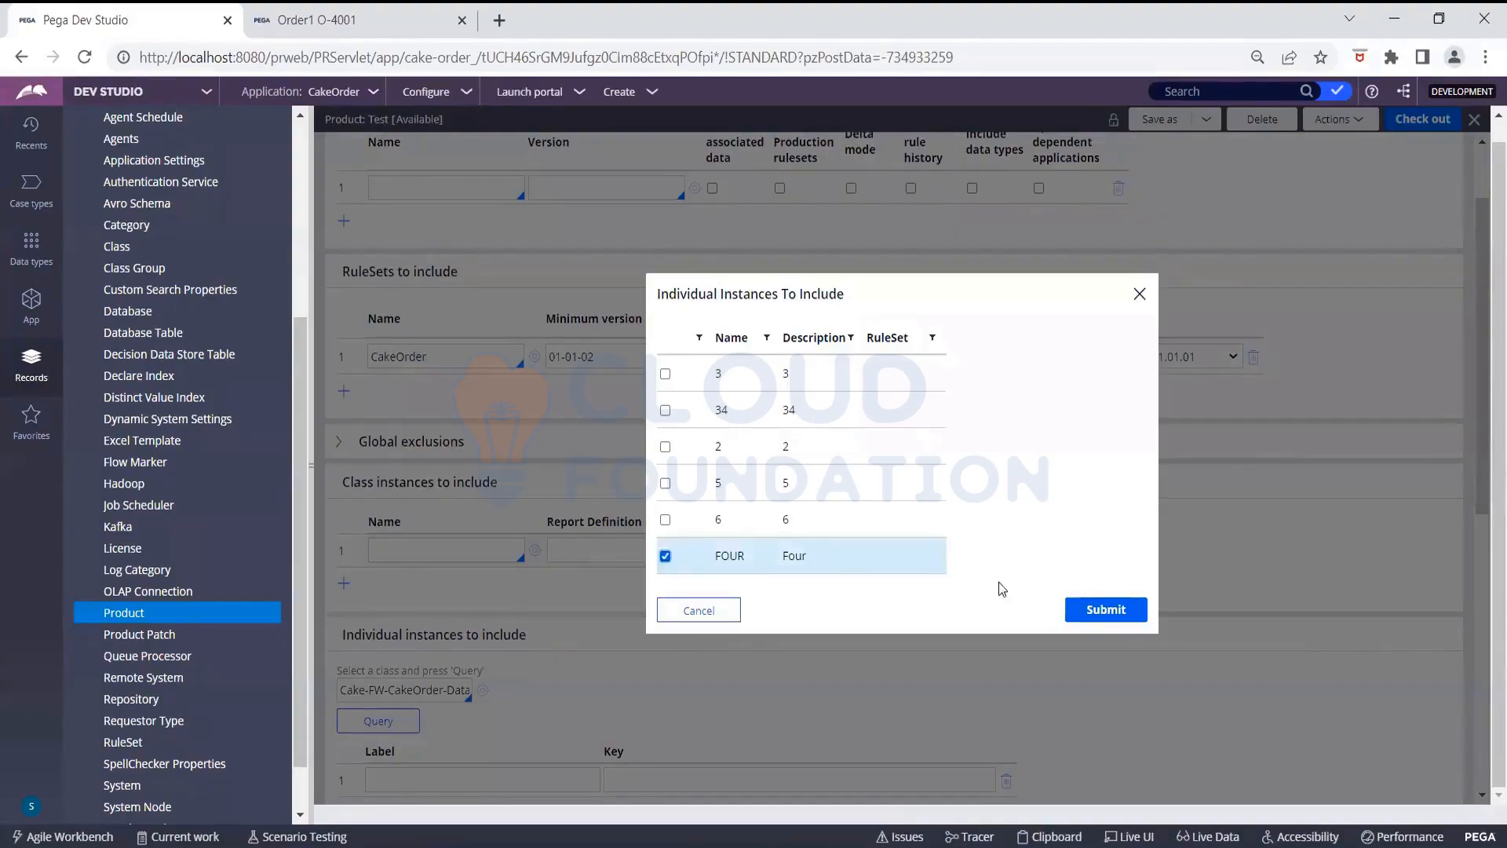
click(1080, 604)
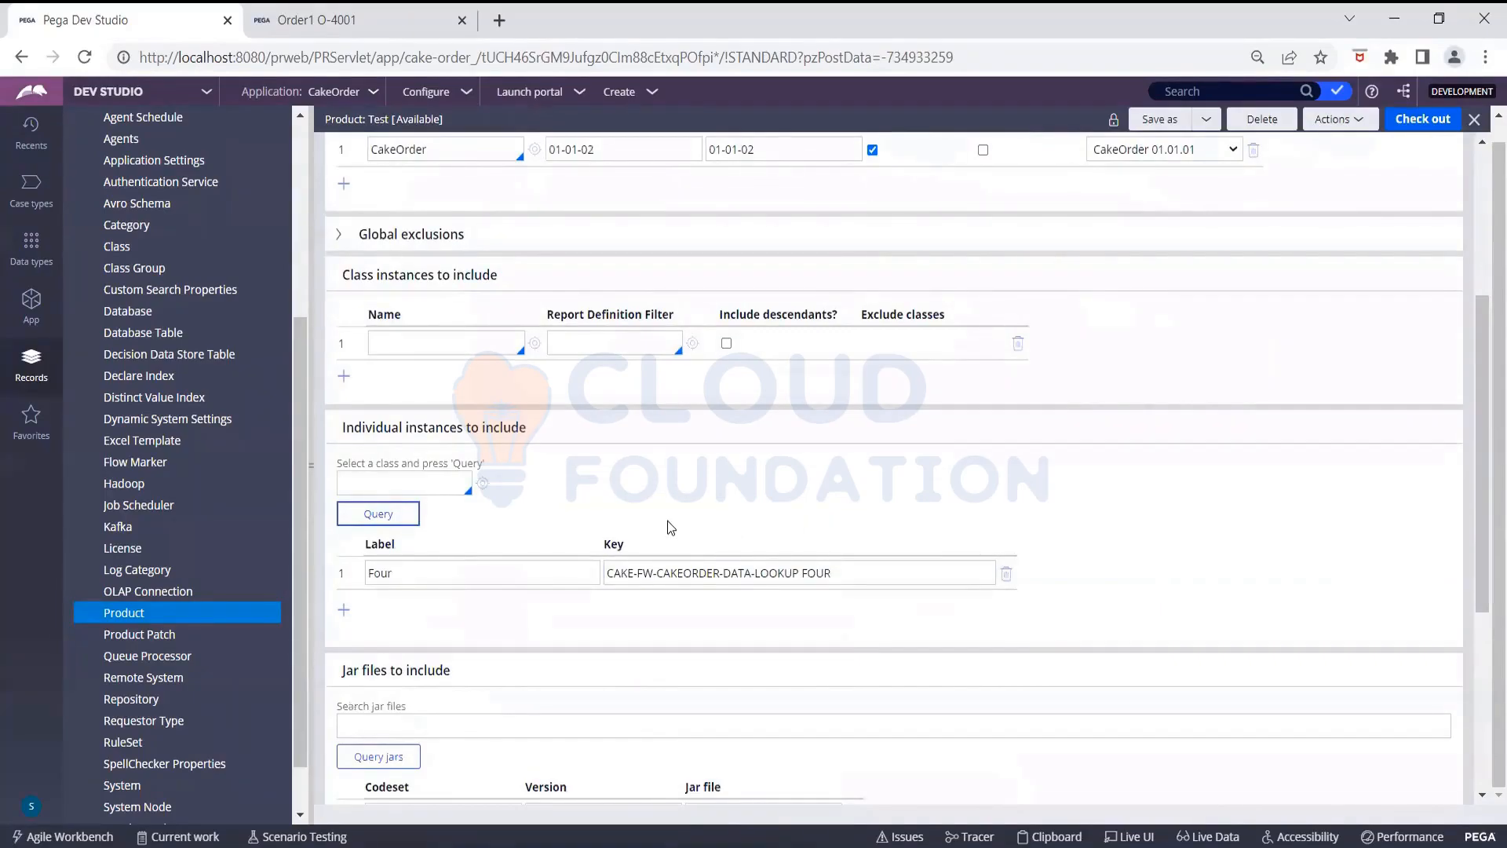
Preview the Test product file's contents and close the preview
scroll(667, 520, down, 5)
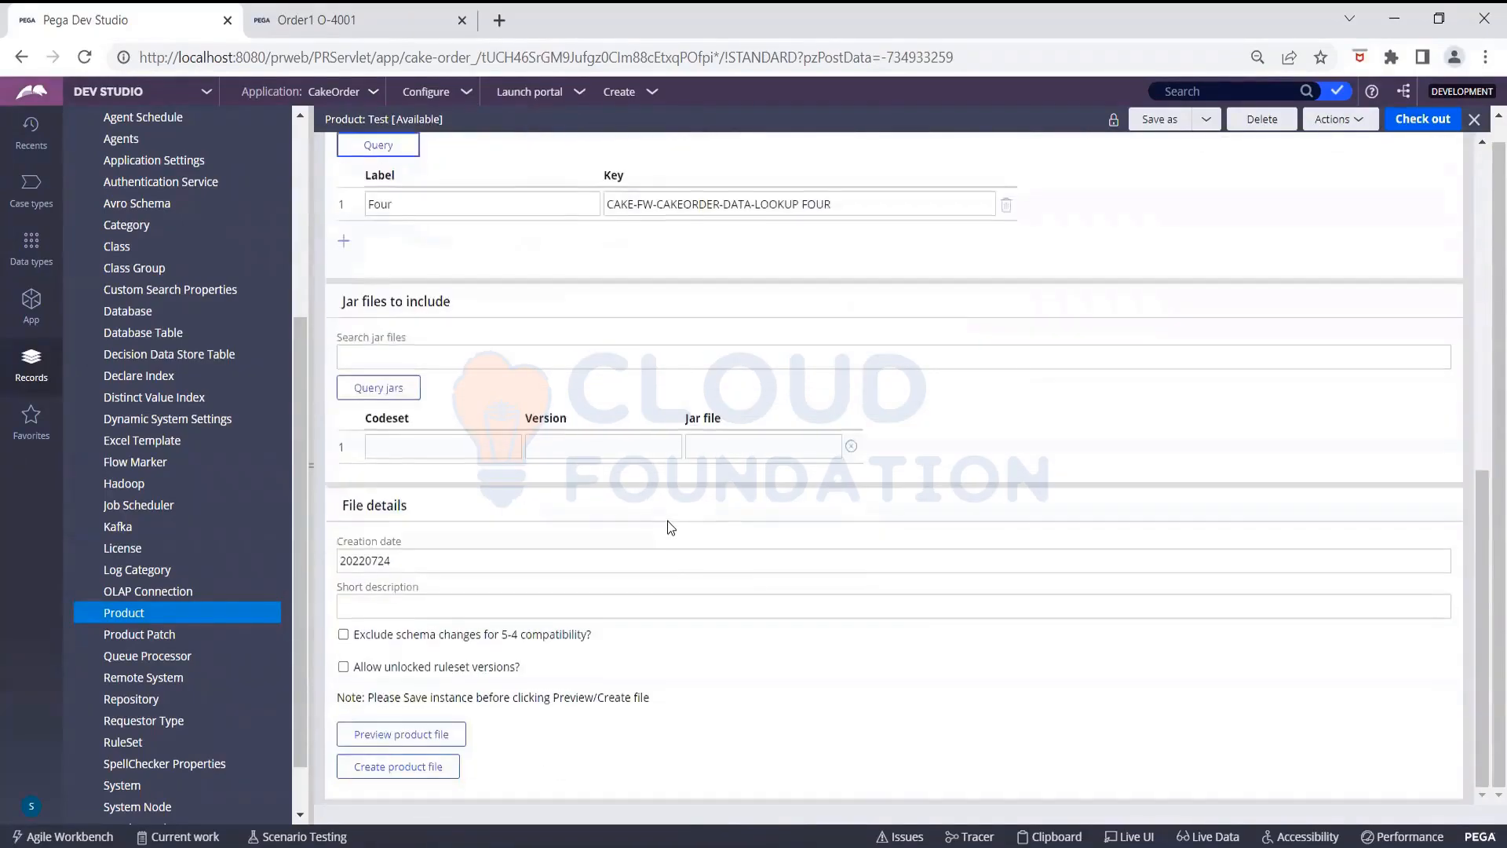
click(462, 734)
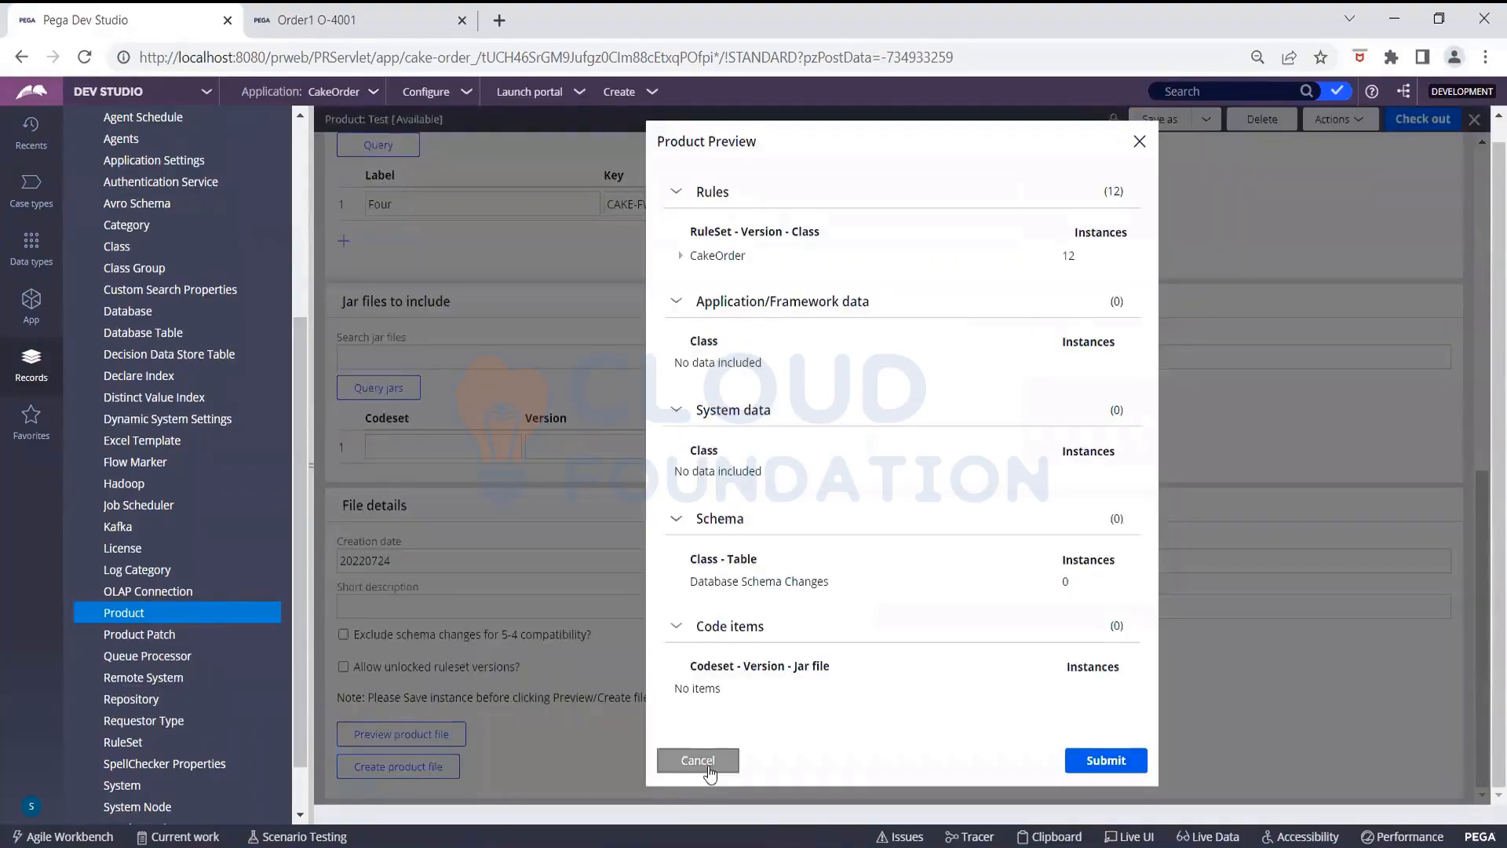
click(698, 759)
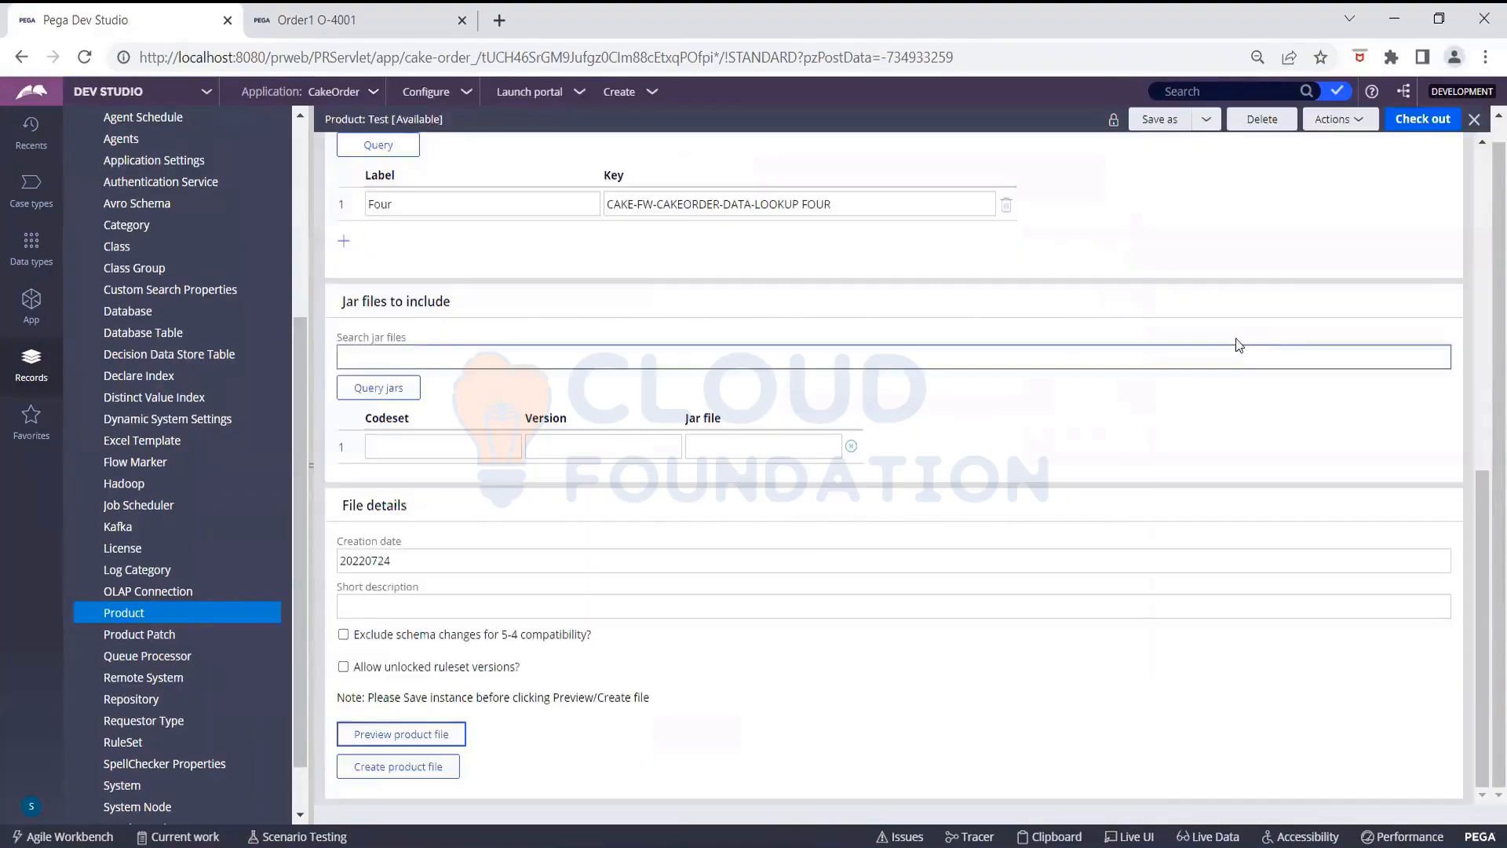
Check out the Test product and save it with the added individual instance
click(1426, 122)
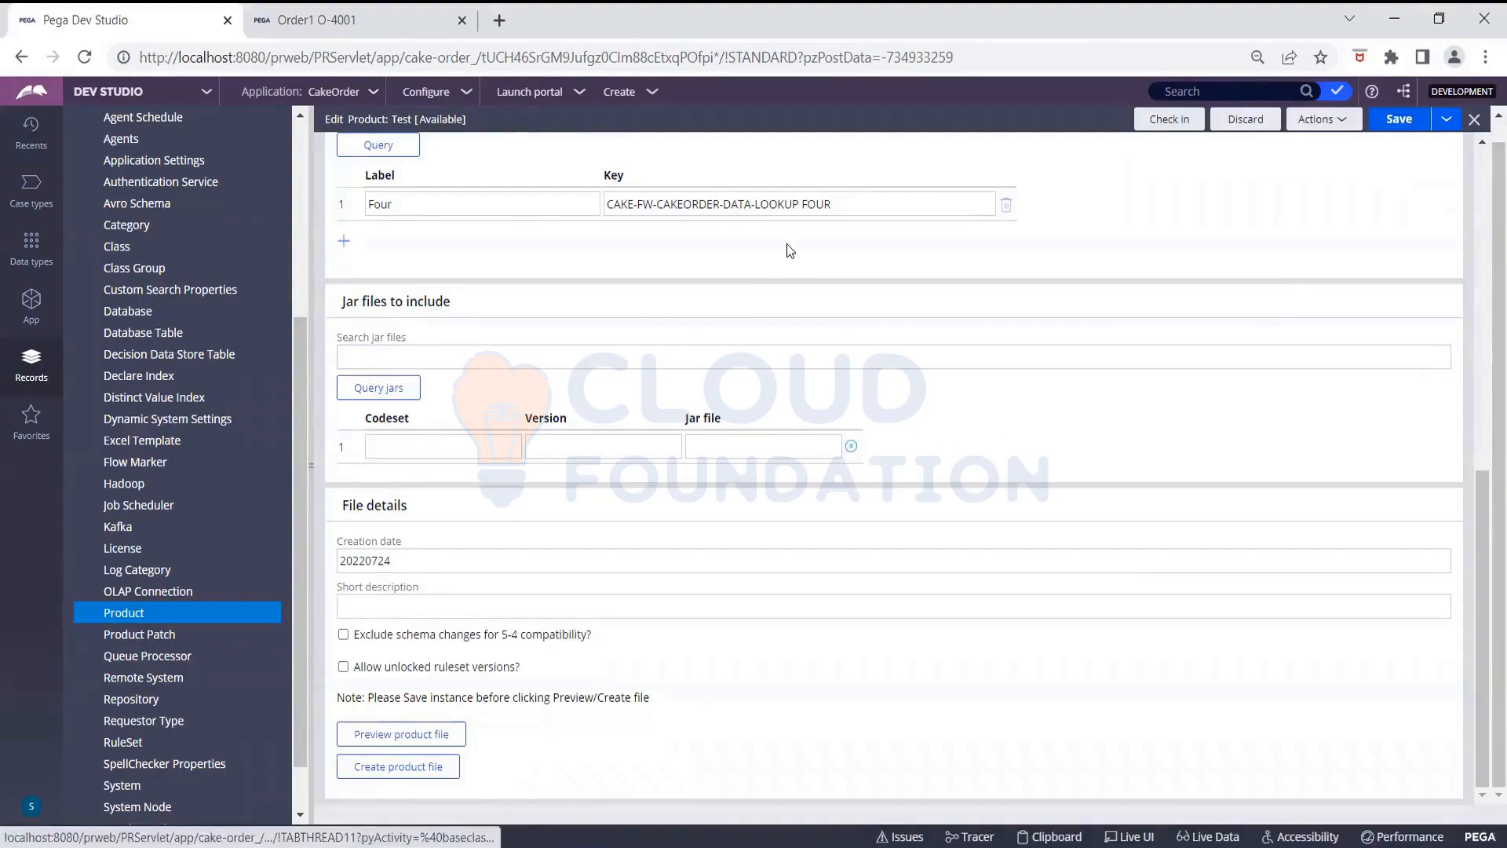
scroll(788, 248, up, 1)
scroll(786, 243, up, 2)
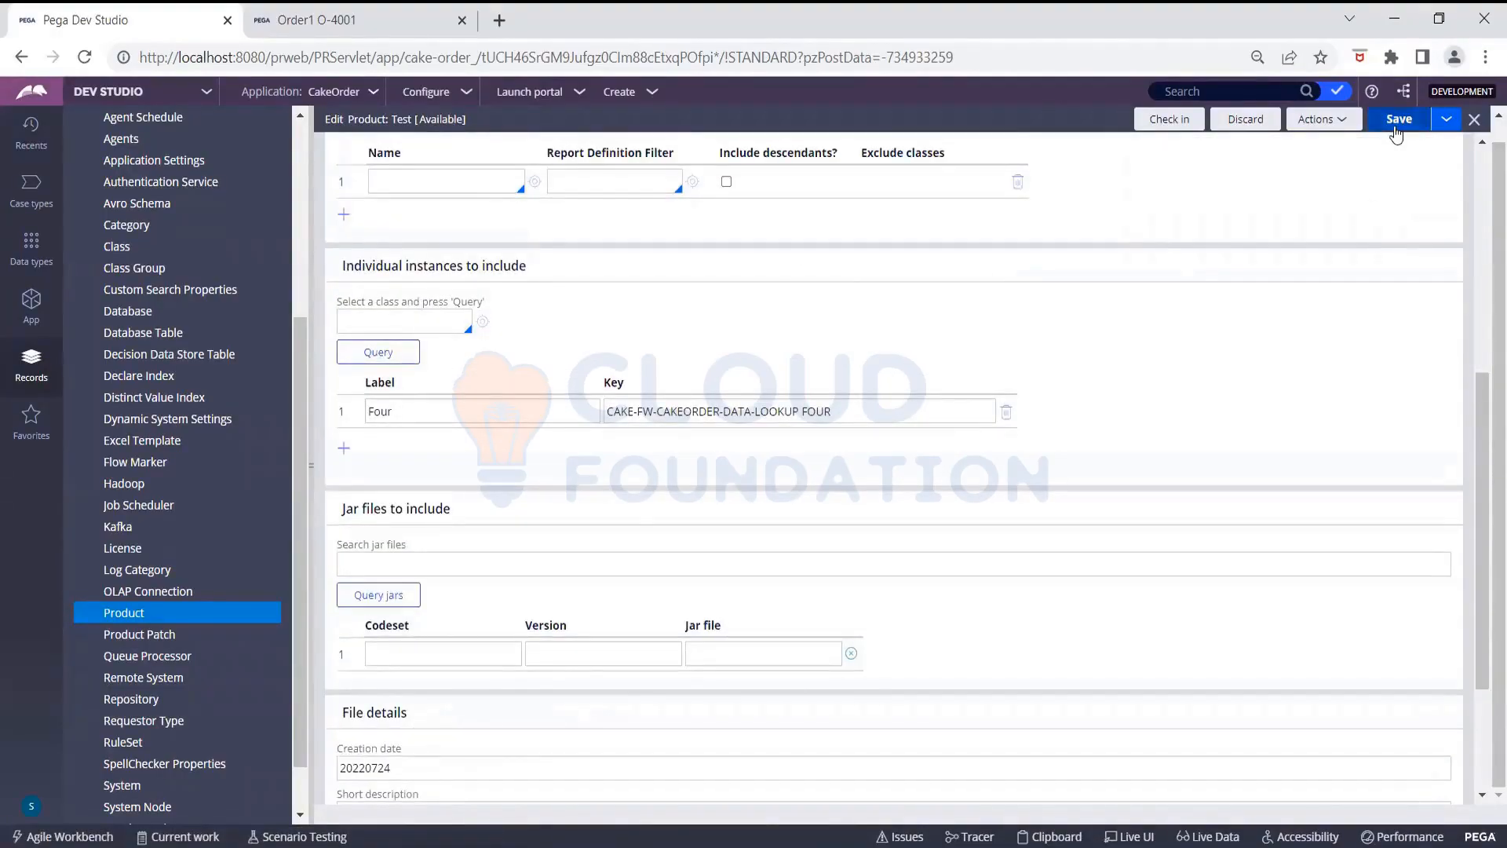
click(1395, 130)
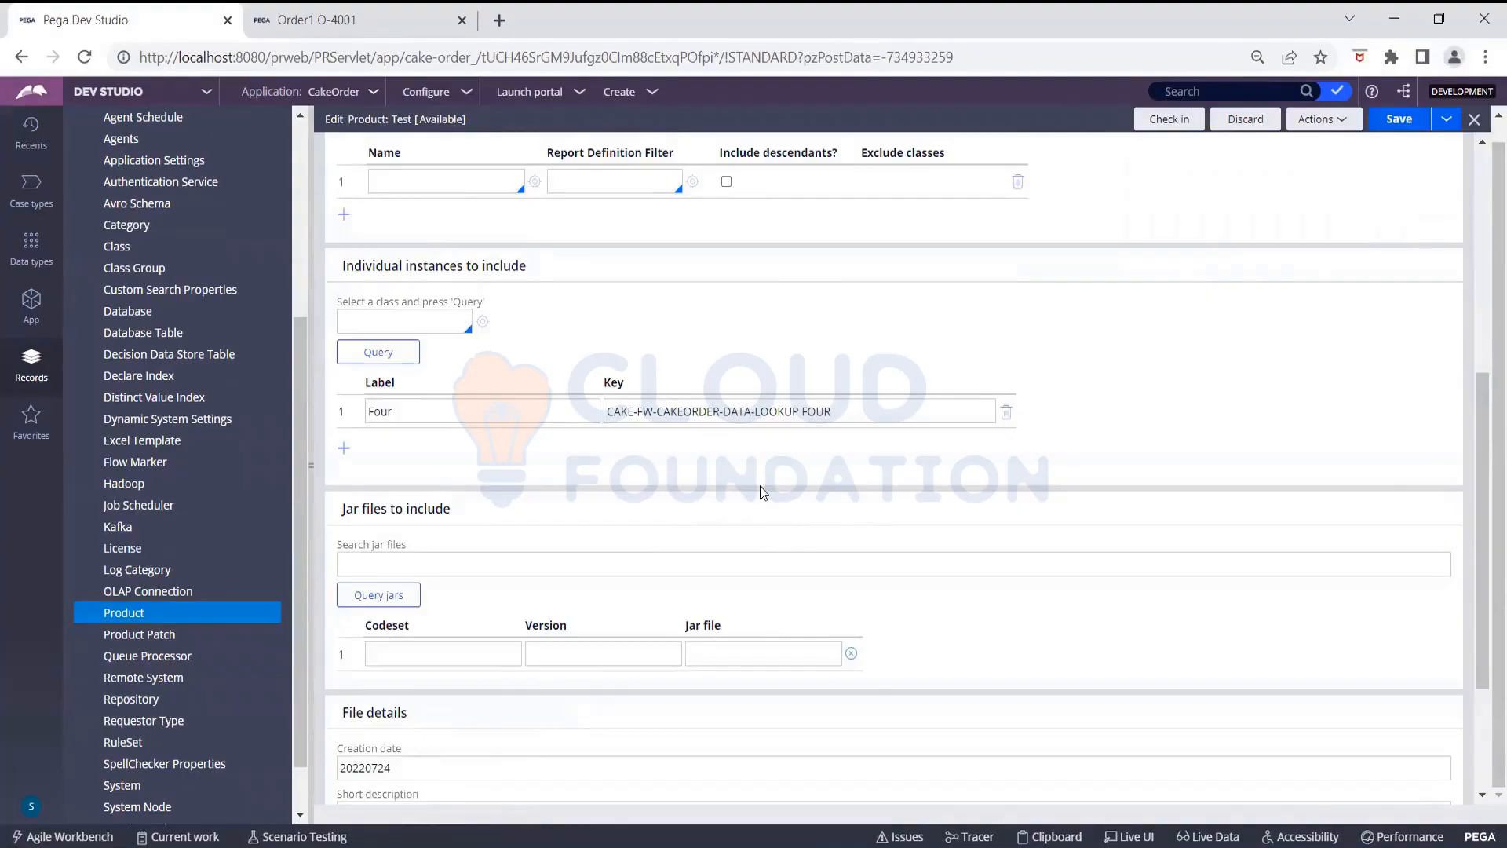
Preview the saved product file and expand its Application/Framework data classes down to Cake-FW-CakeOrder-Data-LookUp
scroll(868, 403, down, 3)
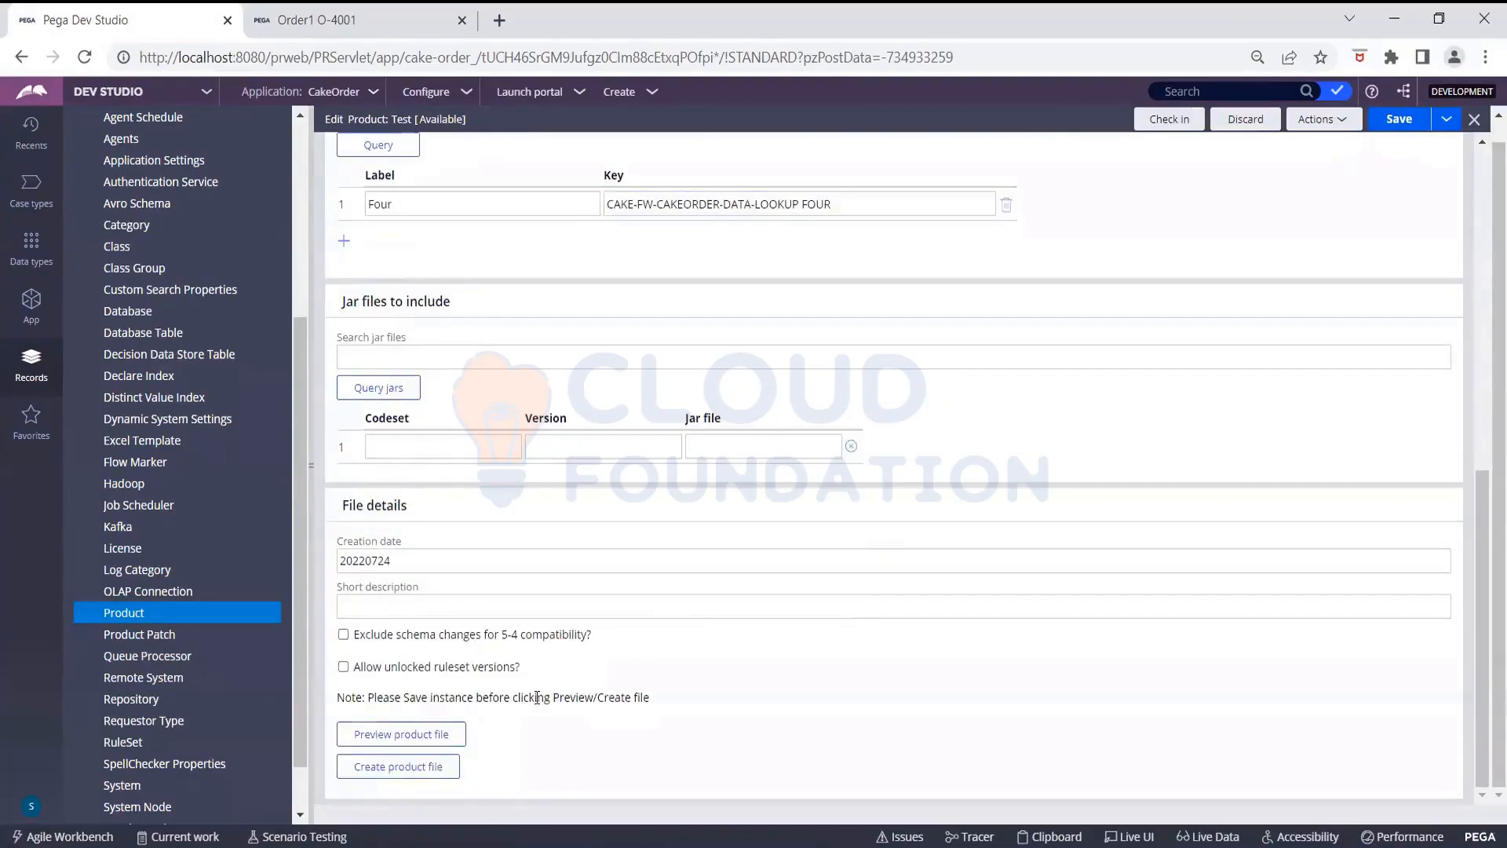
click(423, 737)
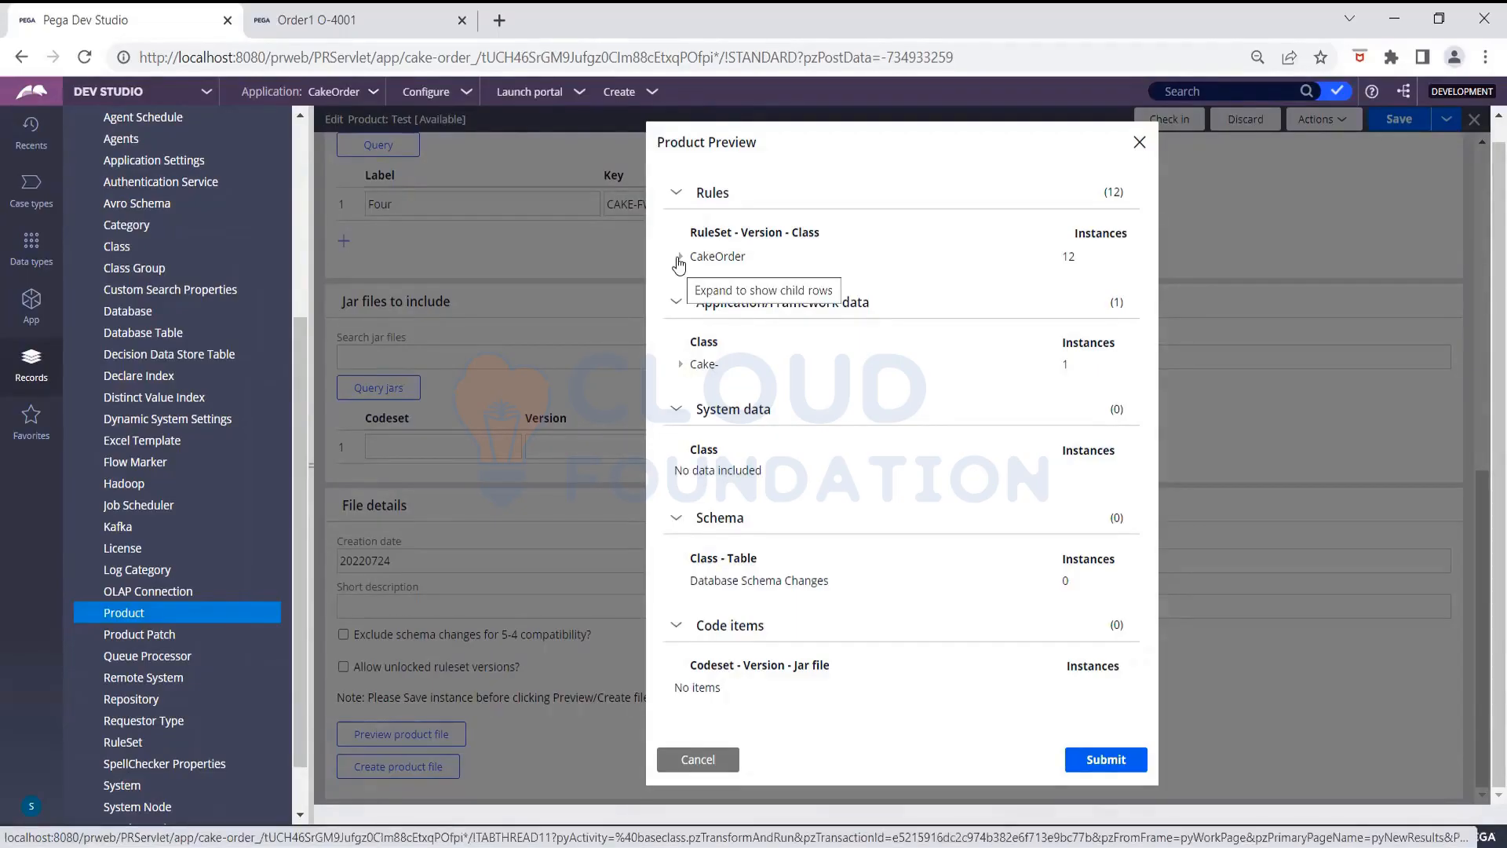
click(685, 369)
click(697, 375)
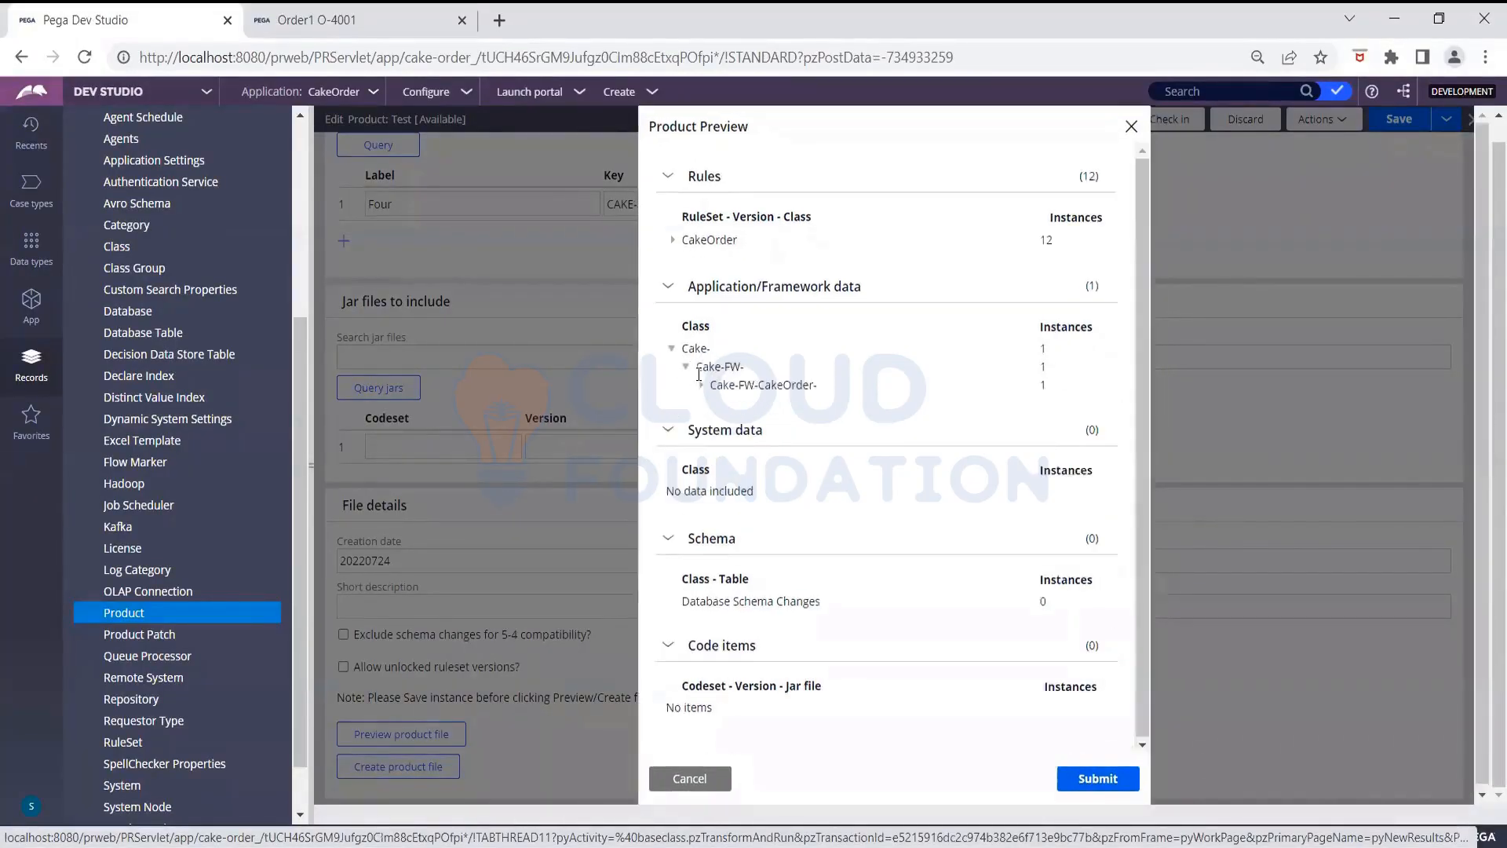
click(700, 385)
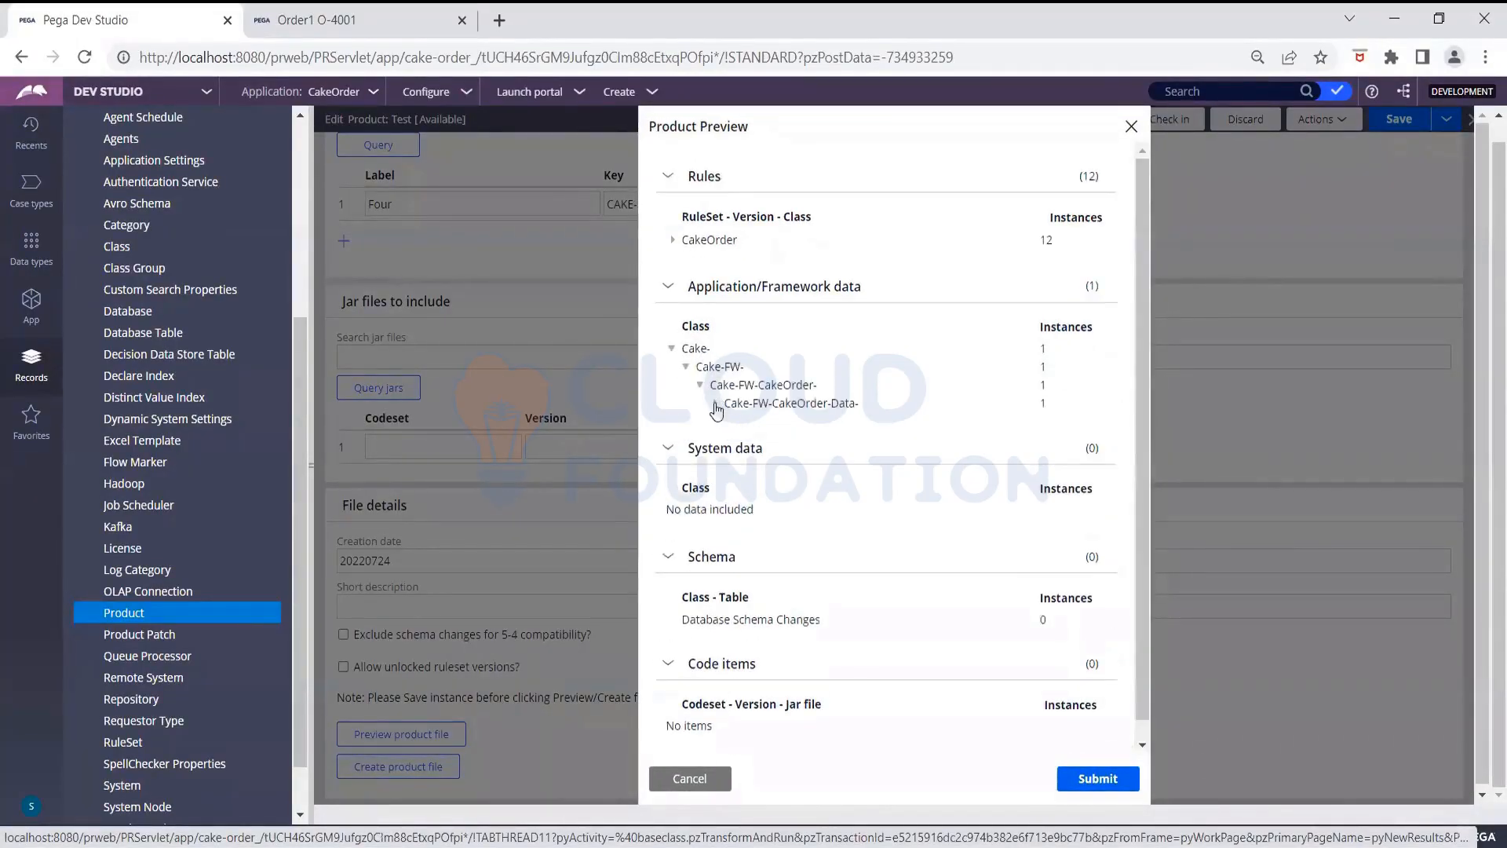
click(714, 403)
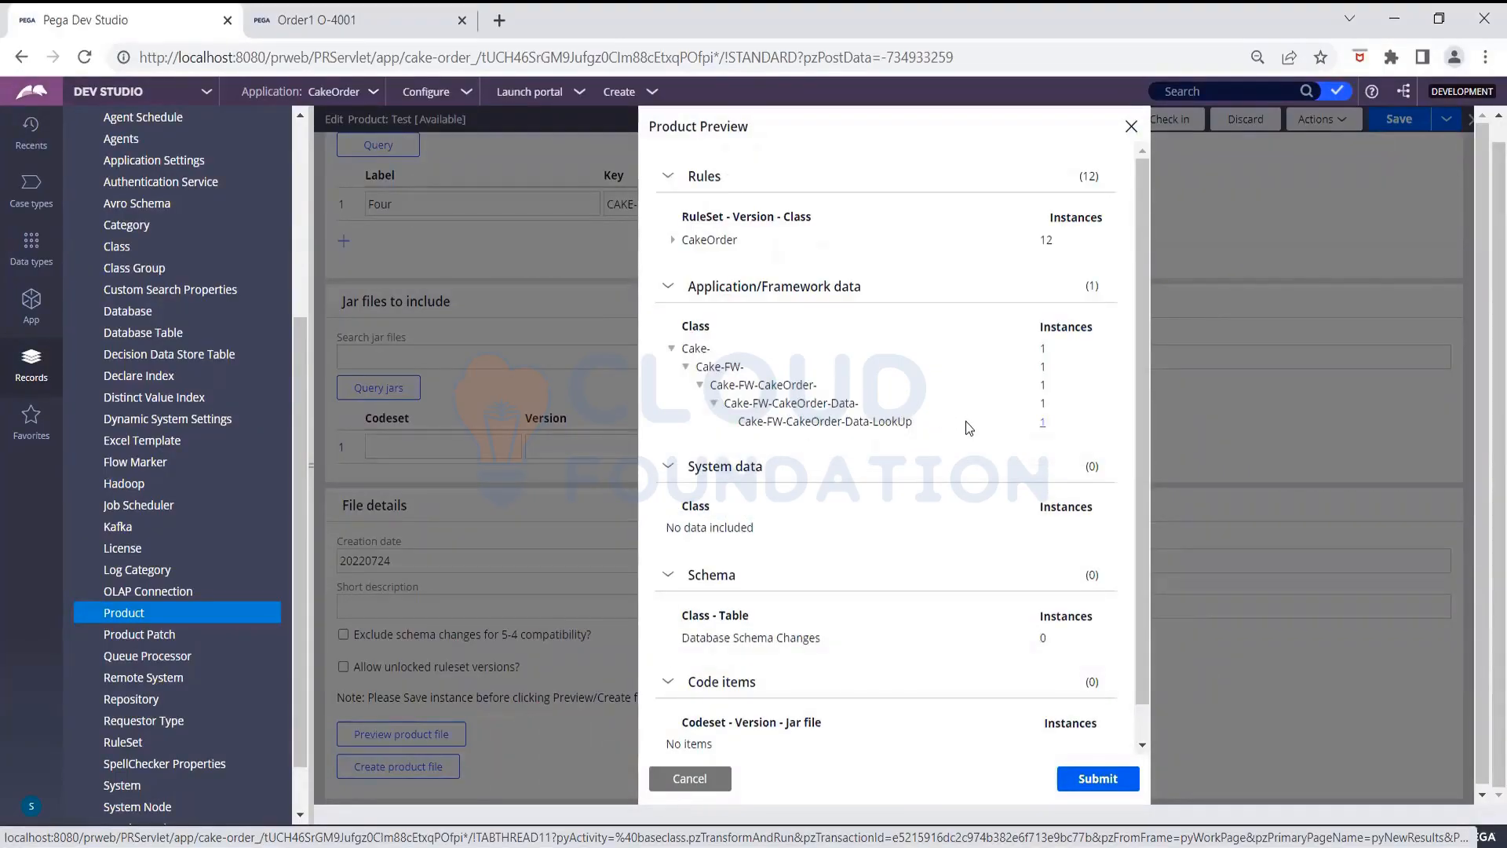
Examine the instance list of the Cake-FW-CakeOrder-Data-LookUp class, close it, and dismiss the product preview
click(1041, 423)
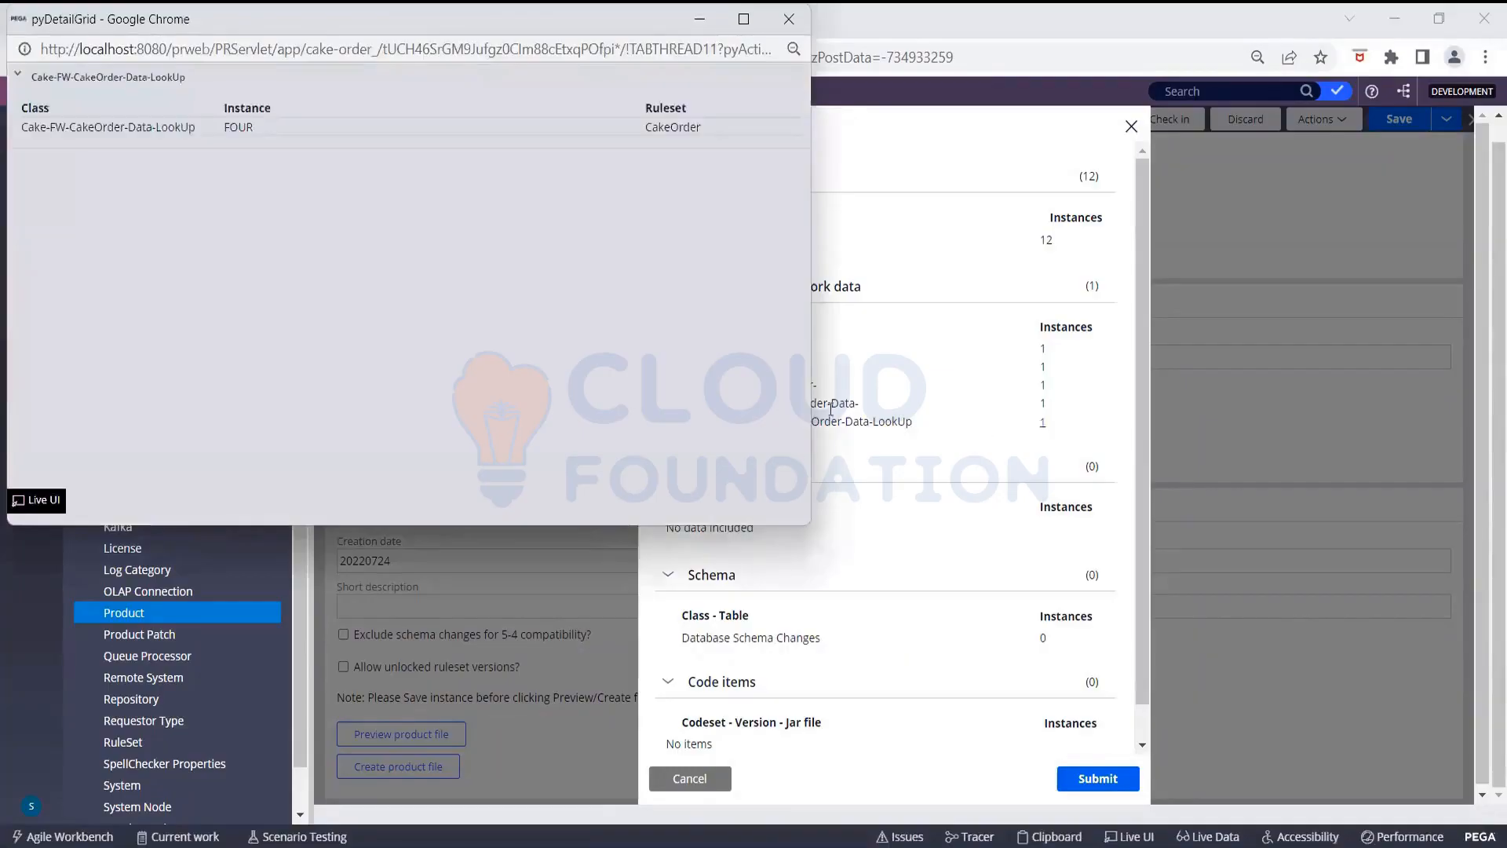
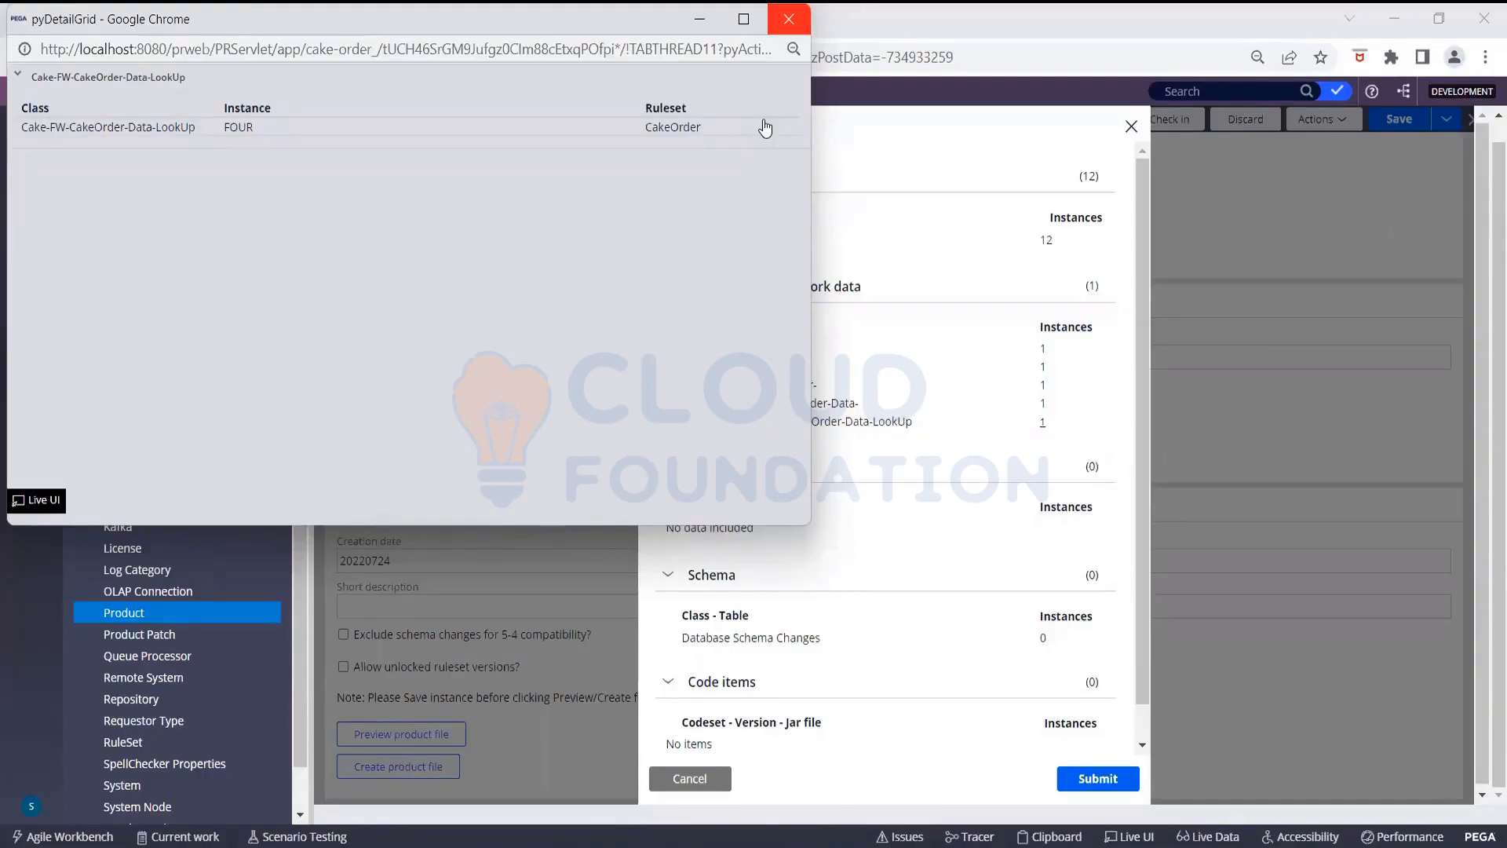
click(789, 19)
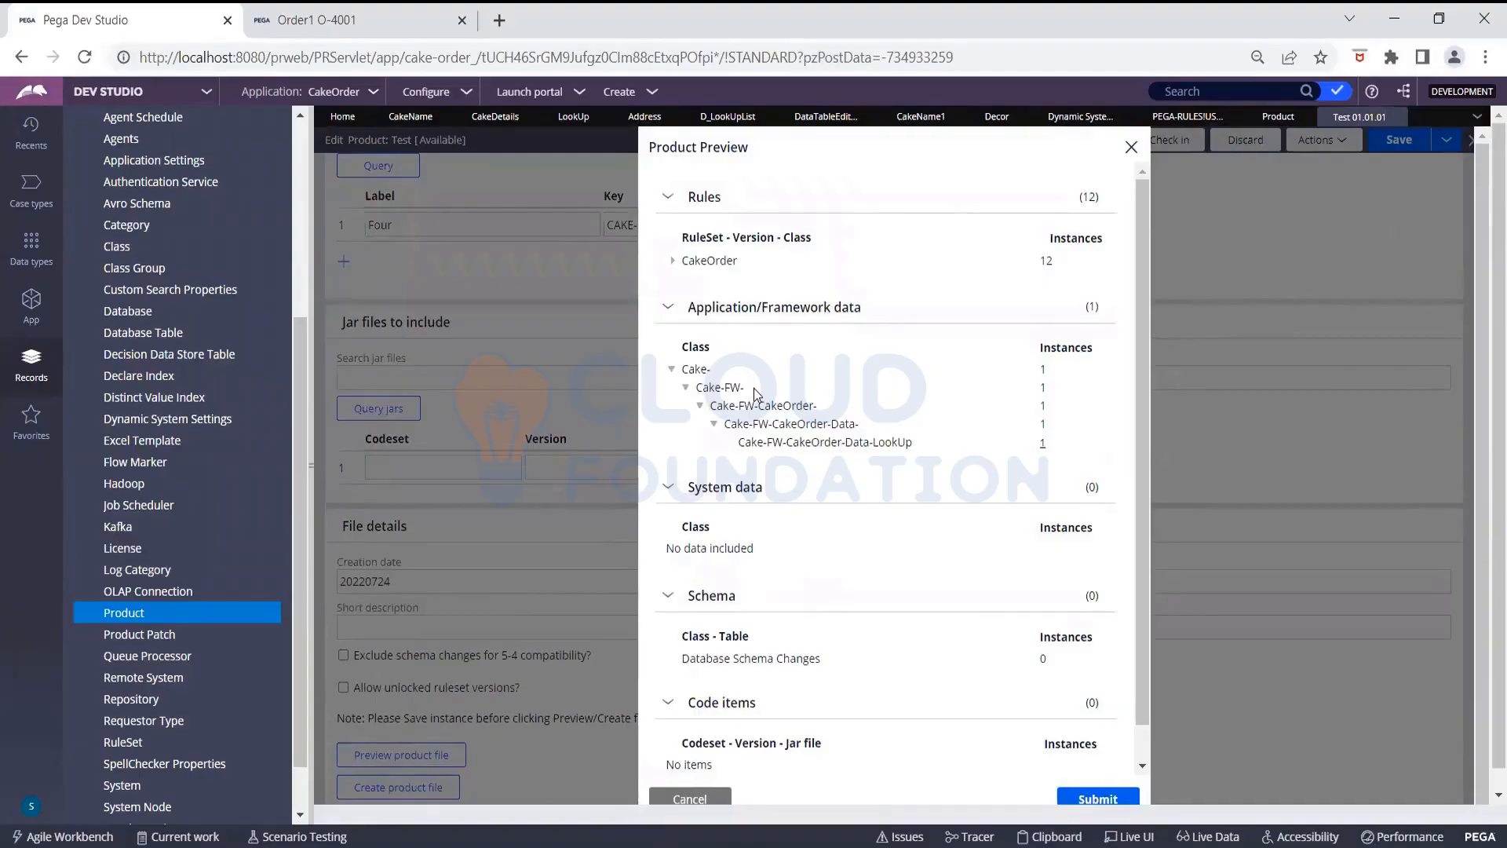
scroll(863, 549, down, 1)
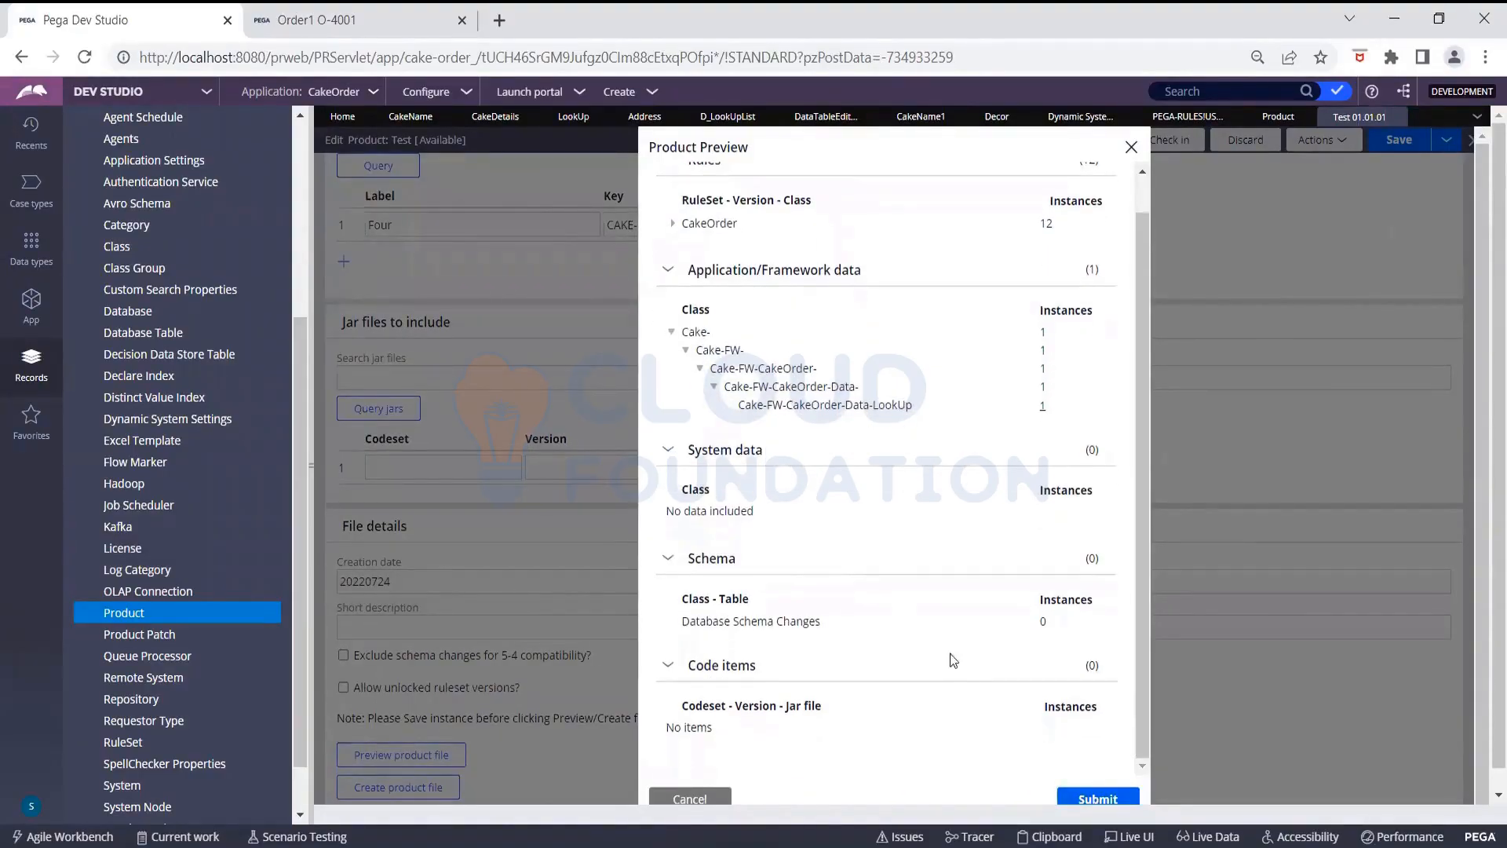
click(688, 798)
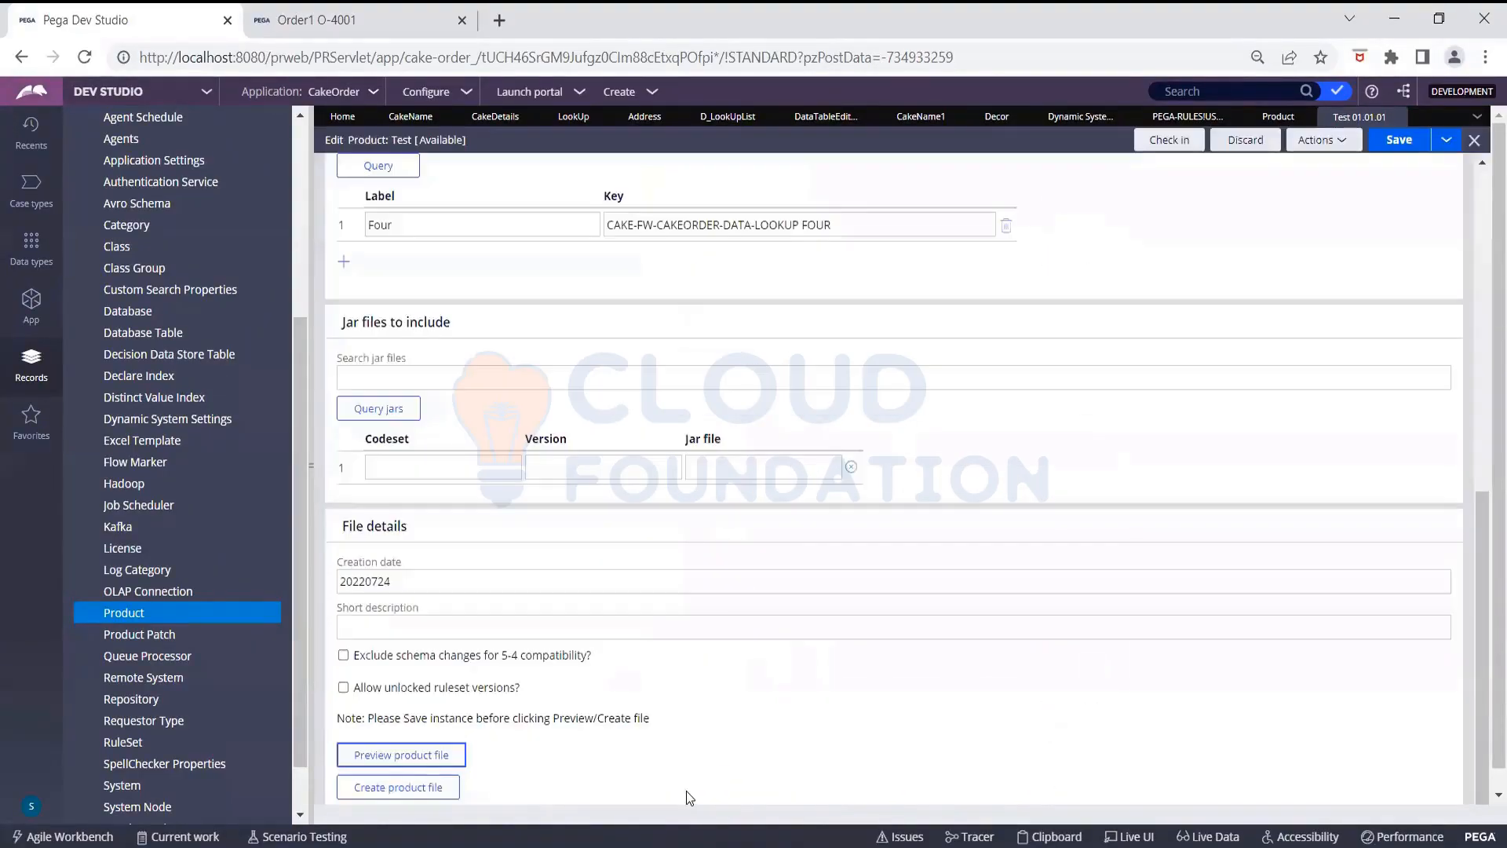
Review the Test product's contents and version, and open its deployment settings
scroll(816, 489, up, 6)
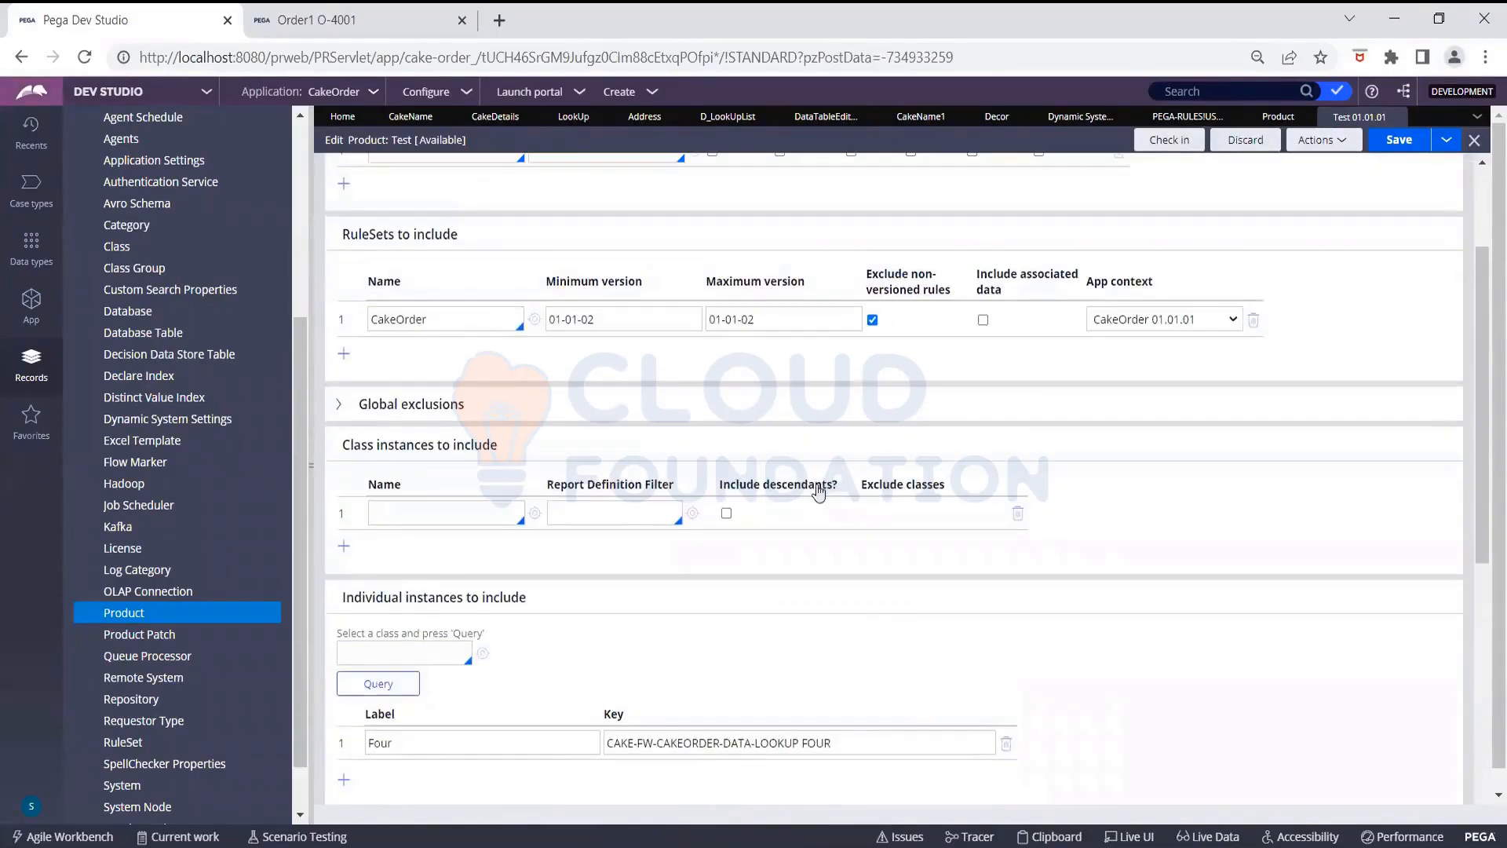
scroll(794, 447, up, 3)
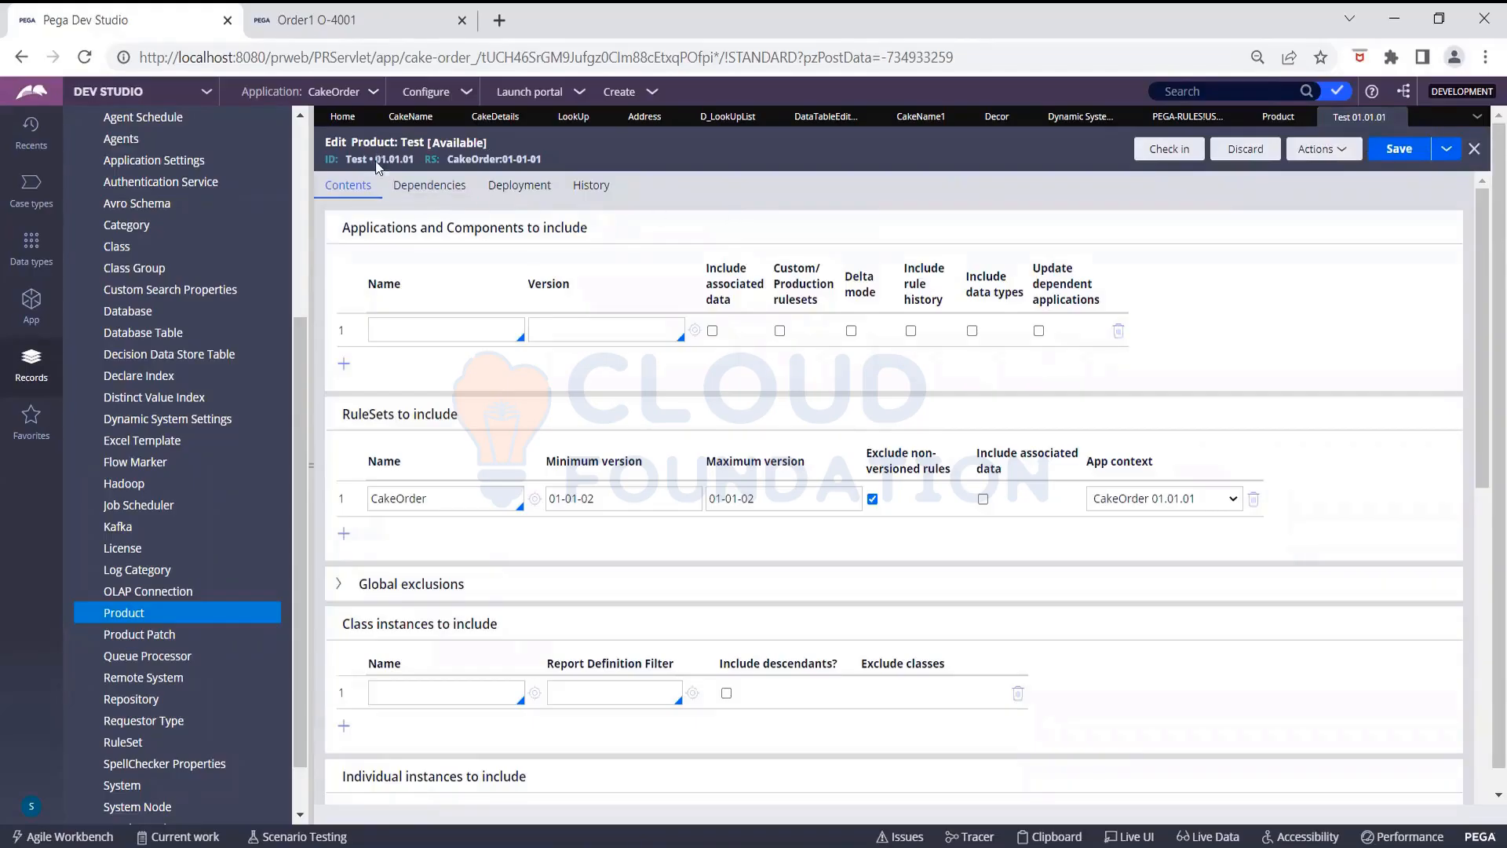
drag(376, 158, 413, 158)
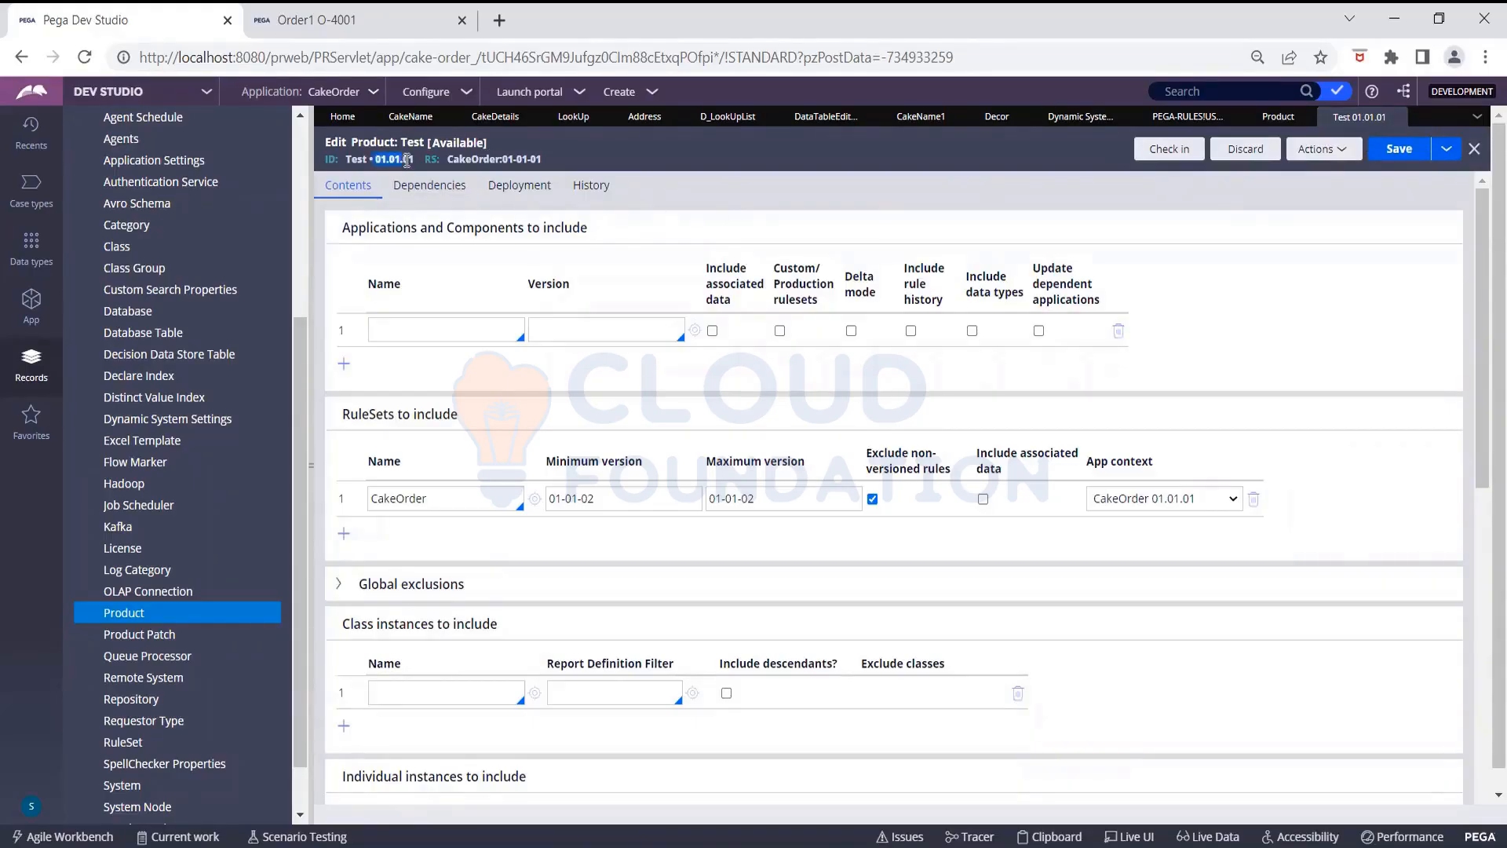
click(731, 199)
click(528, 195)
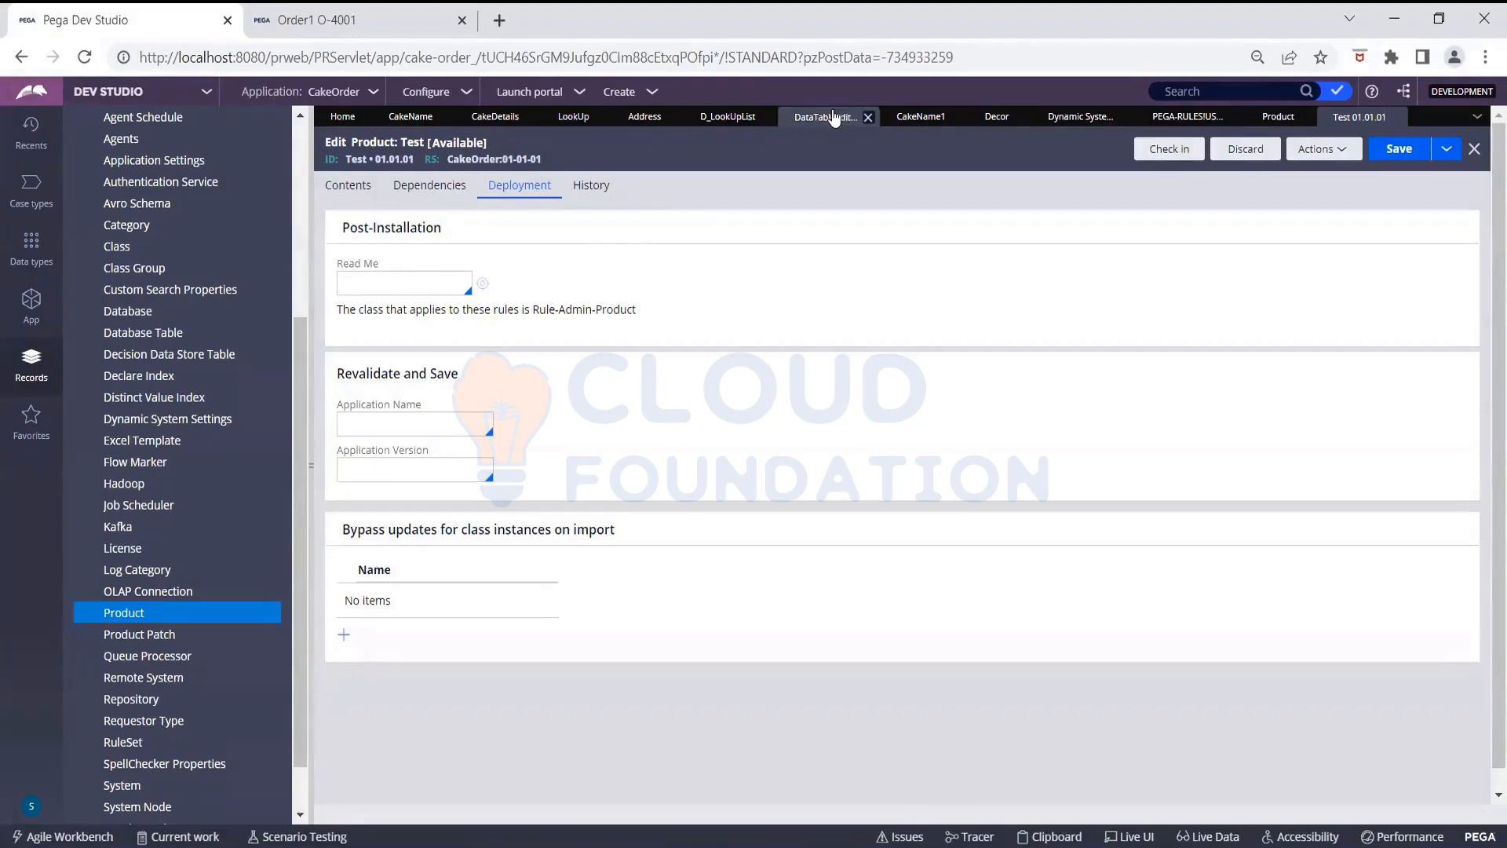
View the Address data type and the CakeName1 property among the open records
click(644, 119)
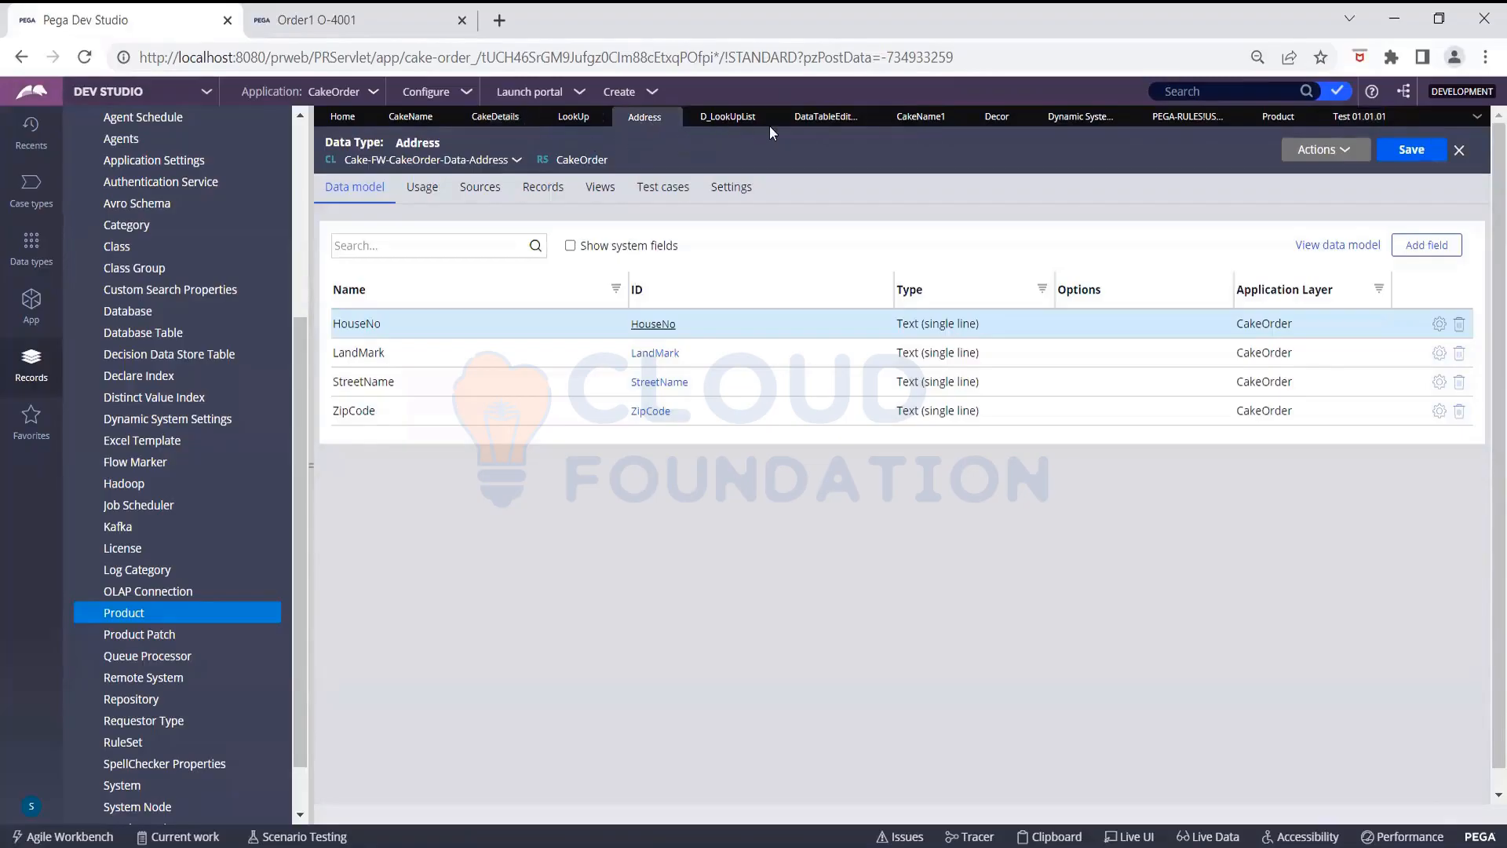
click(925, 120)
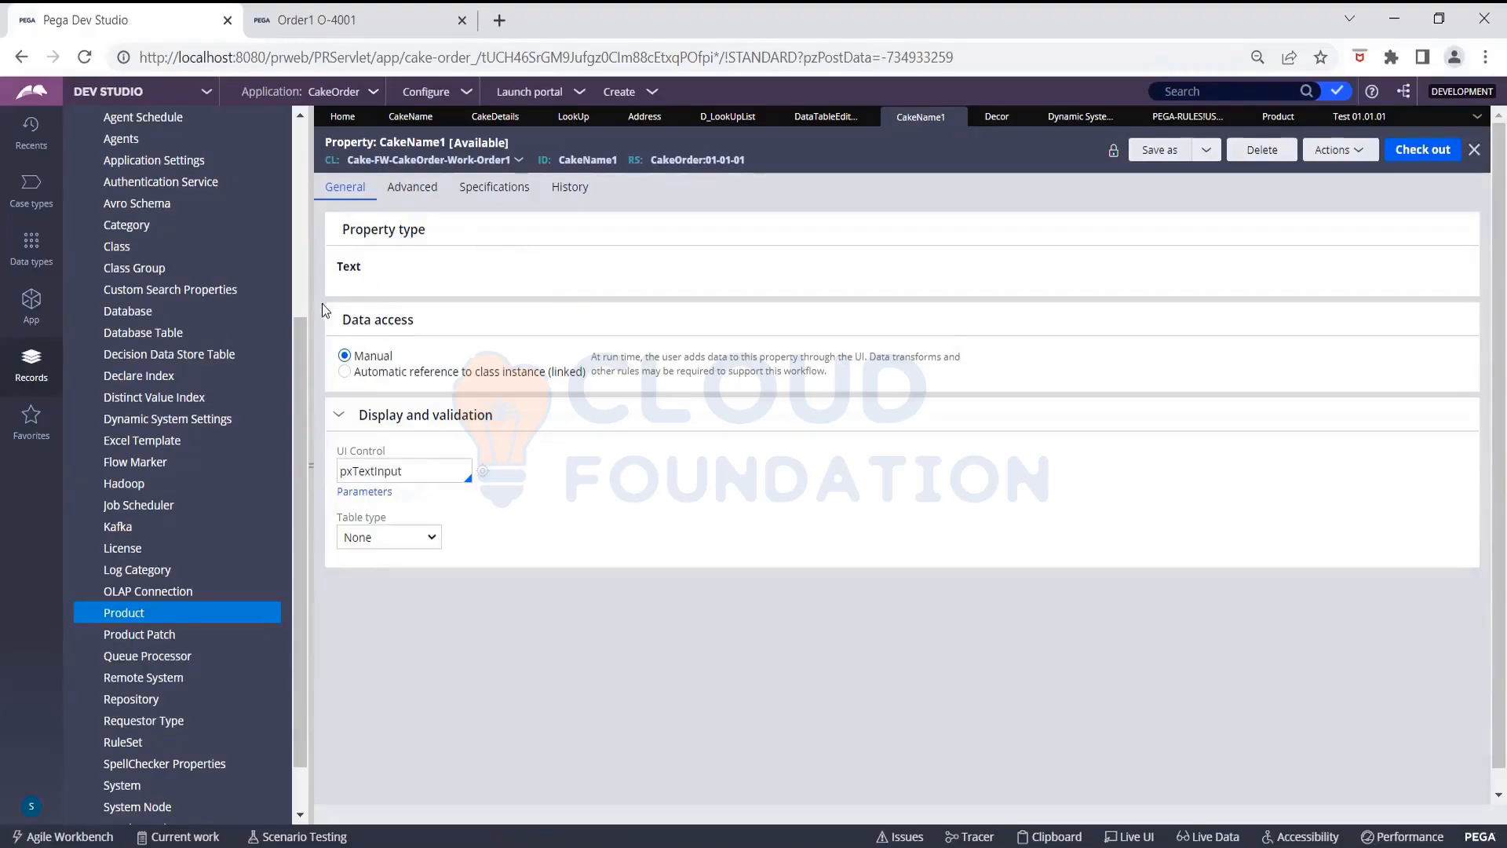
drag(298, 325, 354, 123)
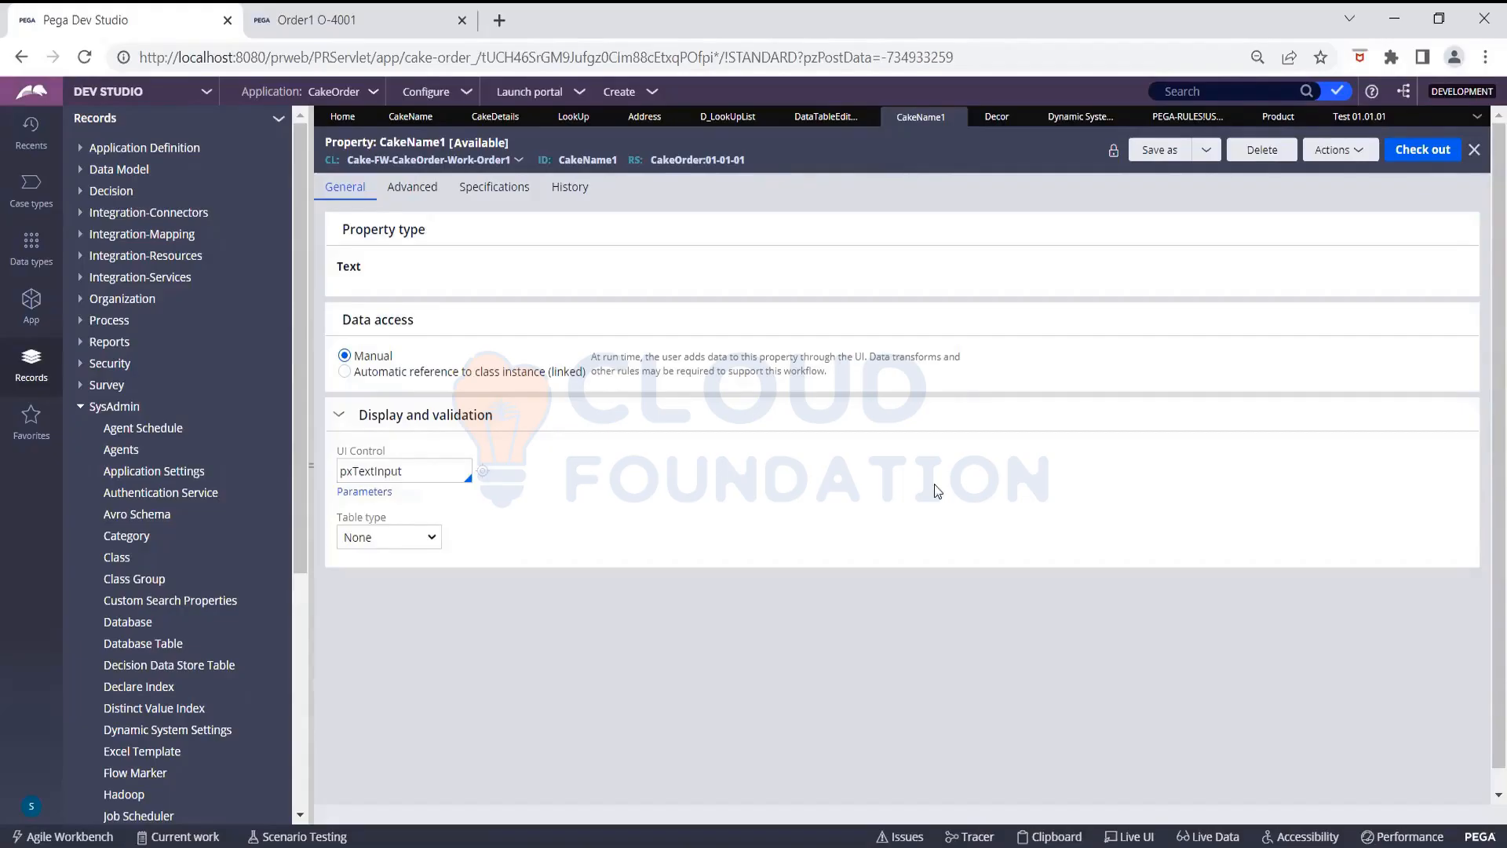
Switch to Notepad++ and create a new blank document
click(748, 846)
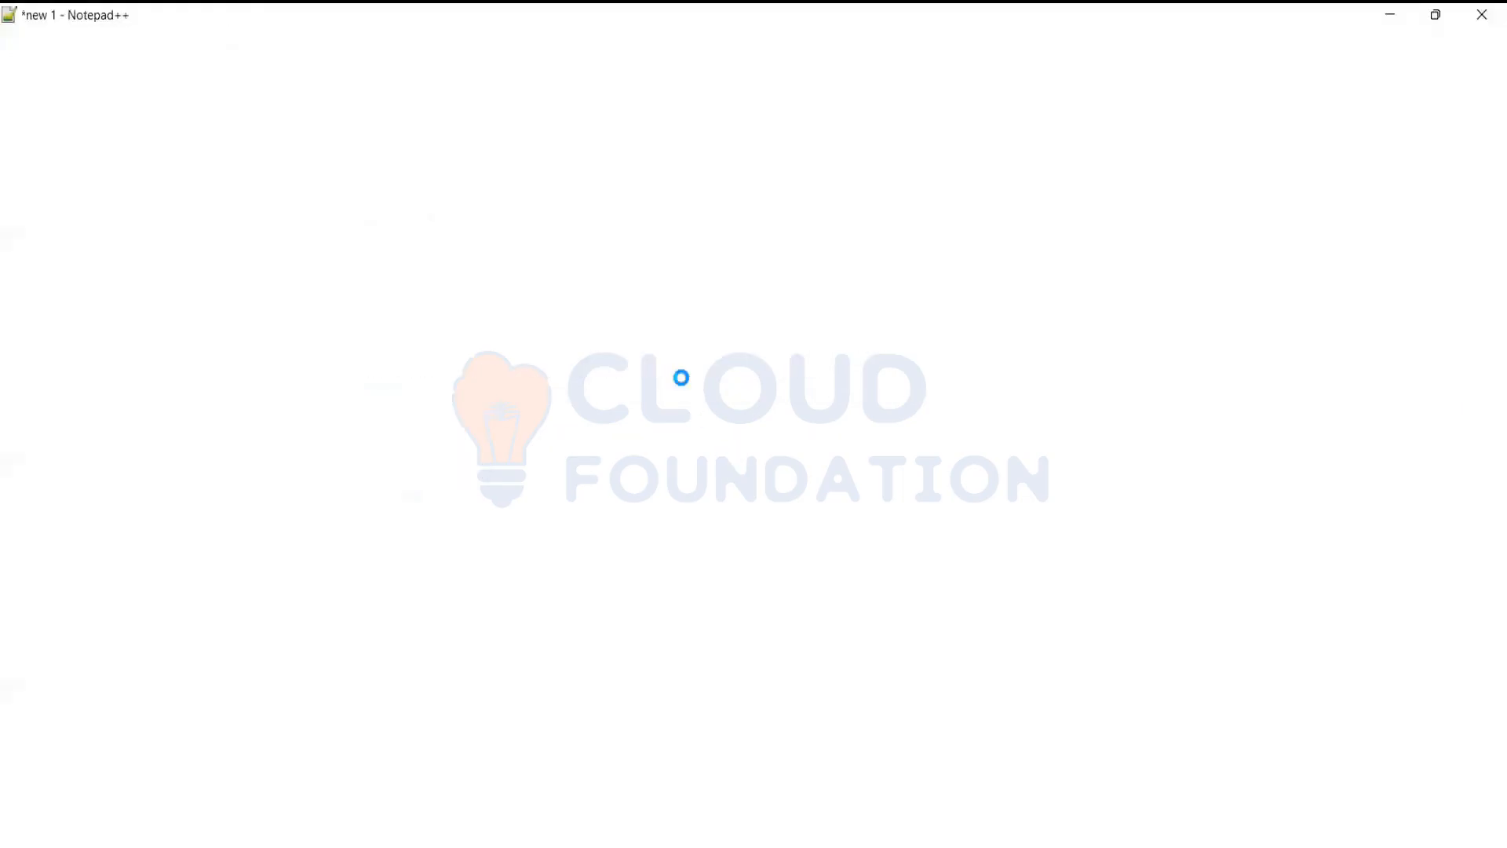
click(10, 62)
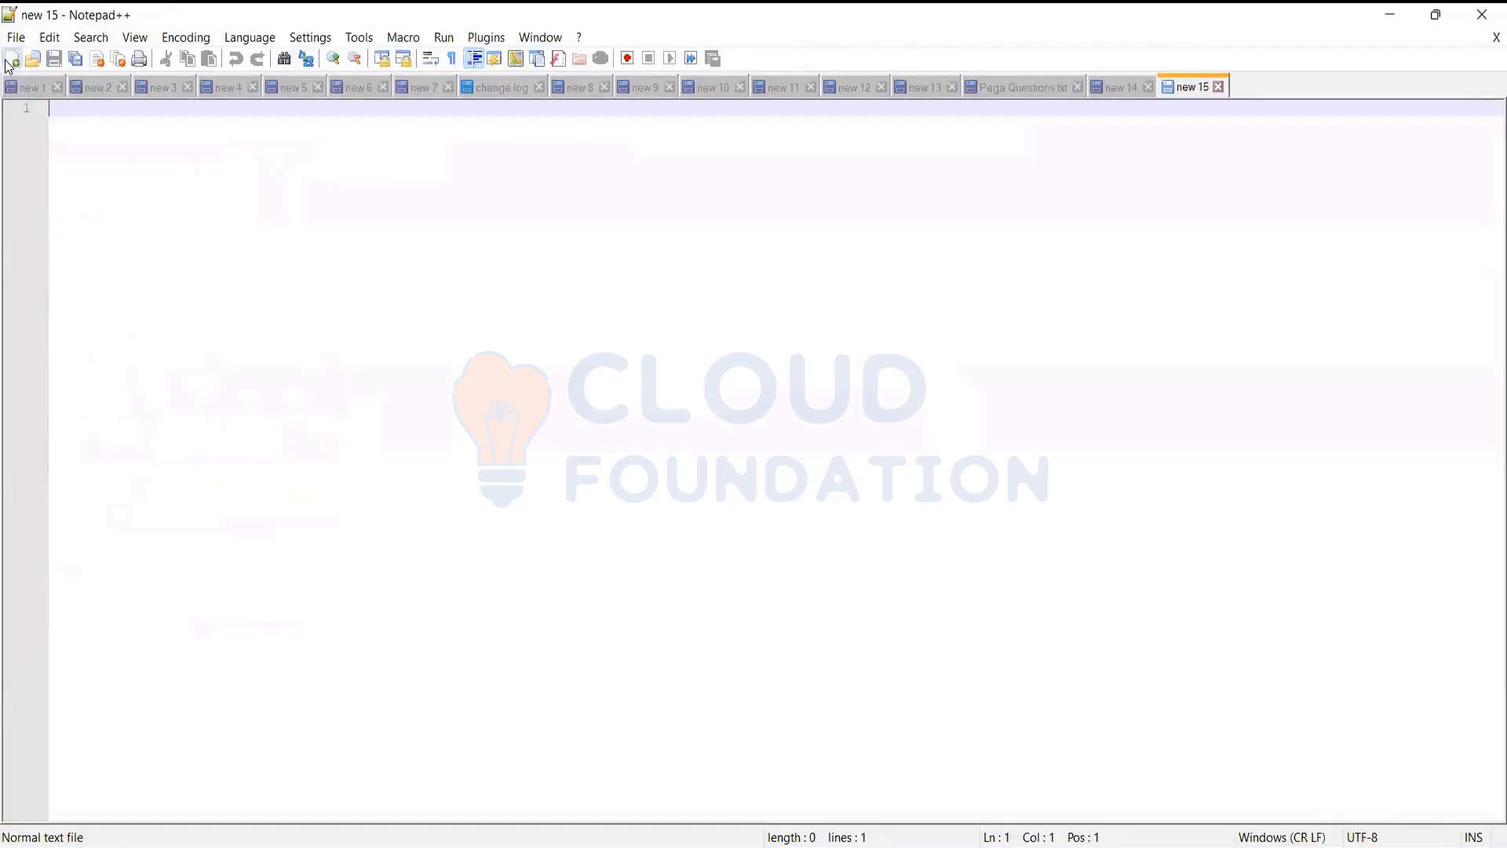
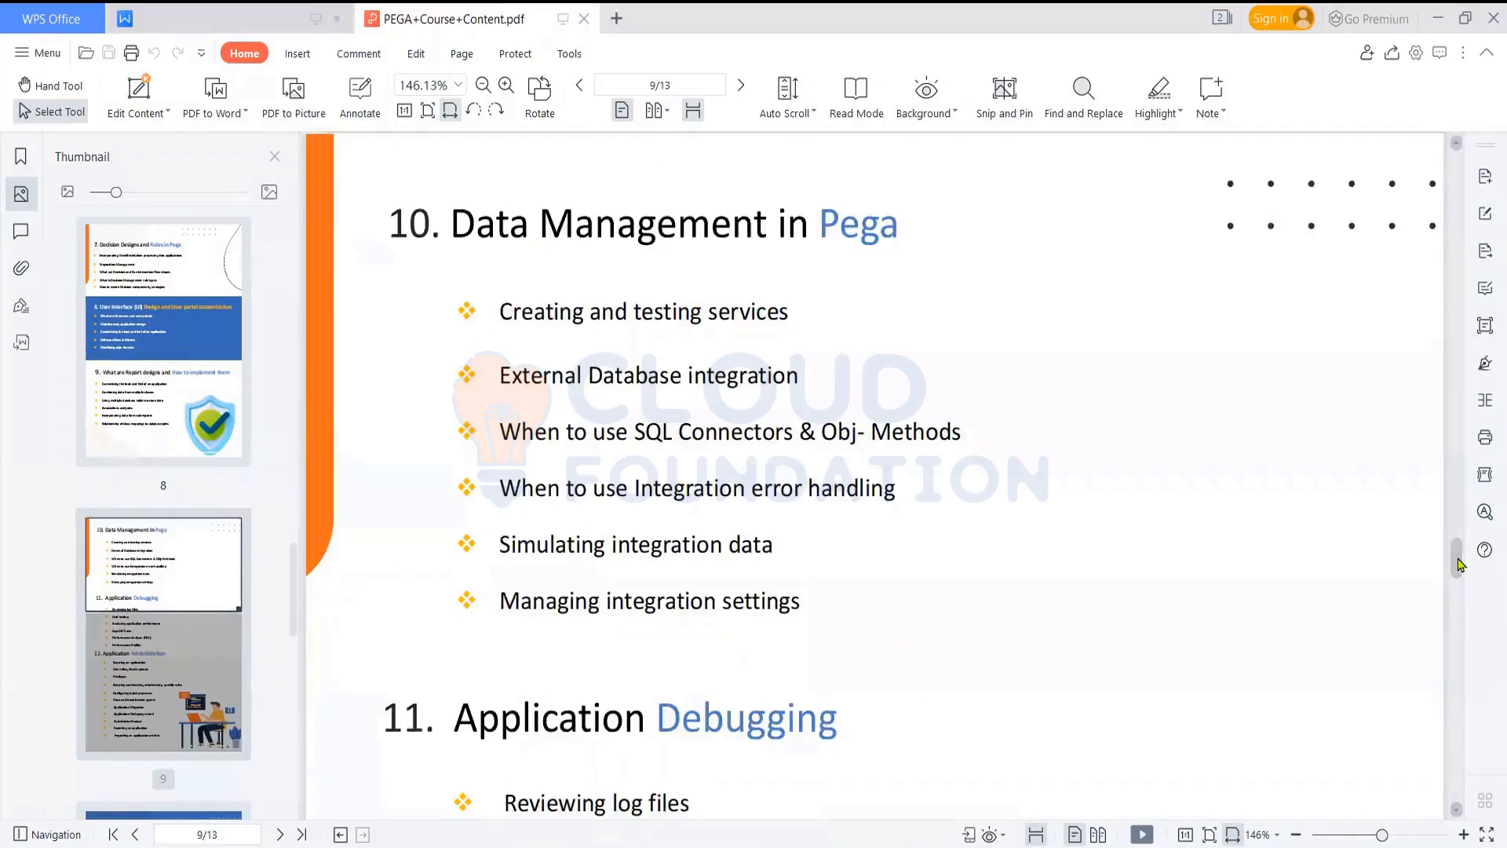
Examine the PEGA Course Content PDF from the Data Management in Pega section through the Certification Preparation Session, and return to Data Management
drag(1457, 559, 1461, 571)
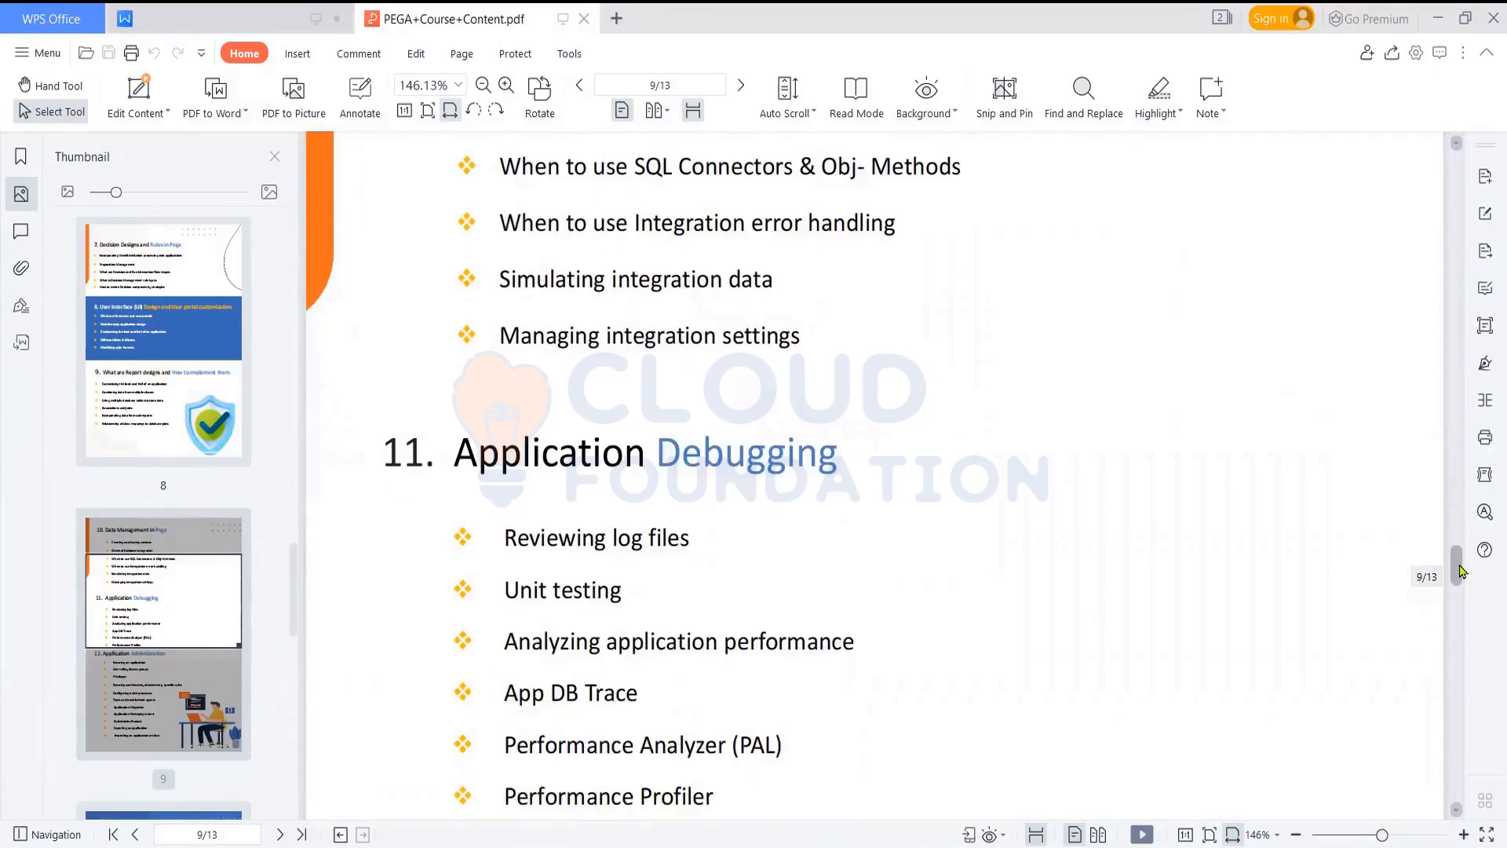
drag(1462, 572, 1461, 574)
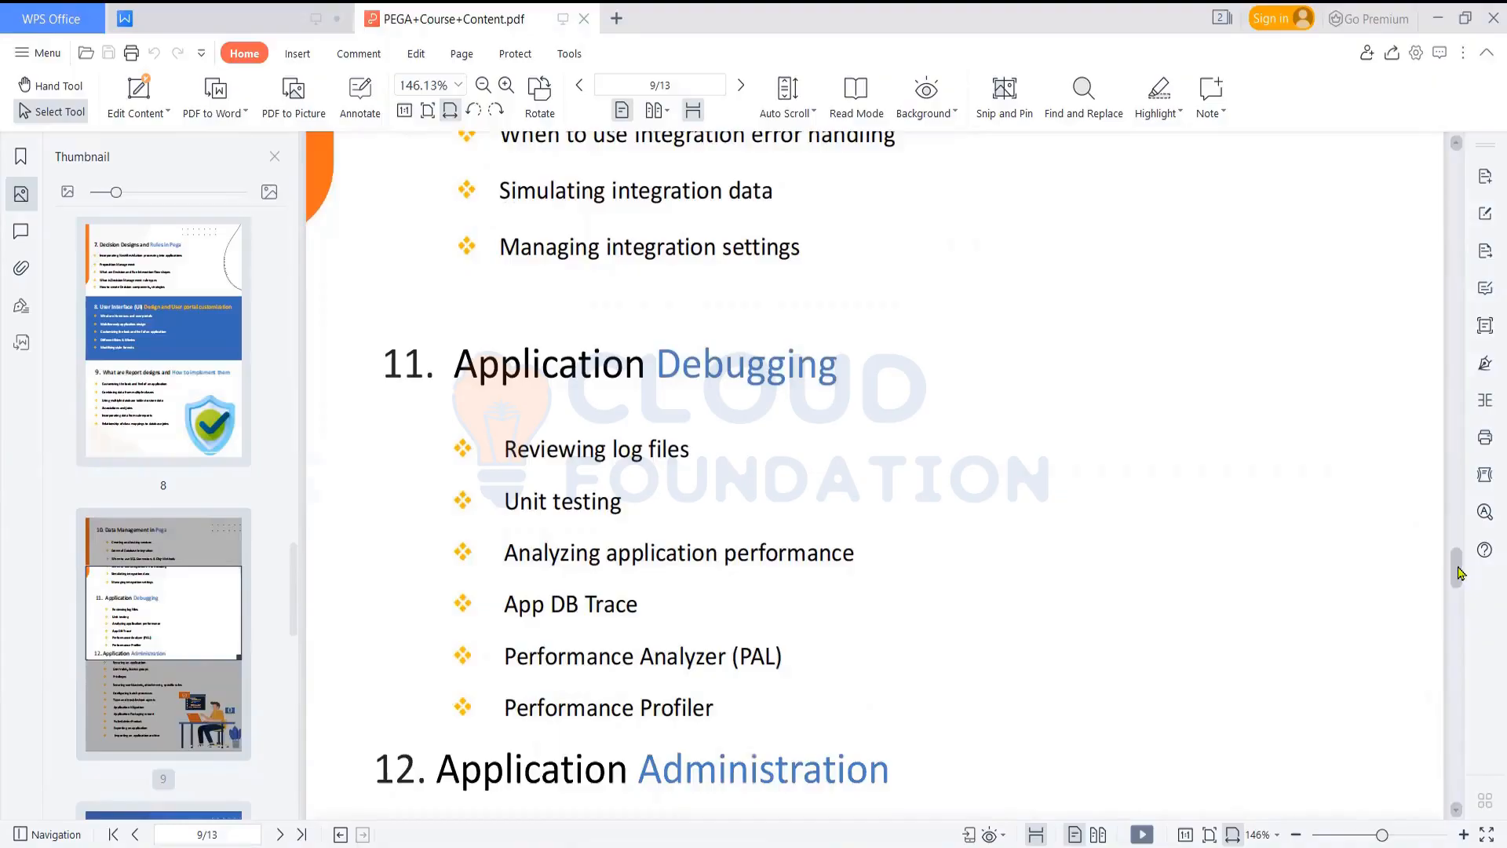
drag(1458, 571, 1460, 577)
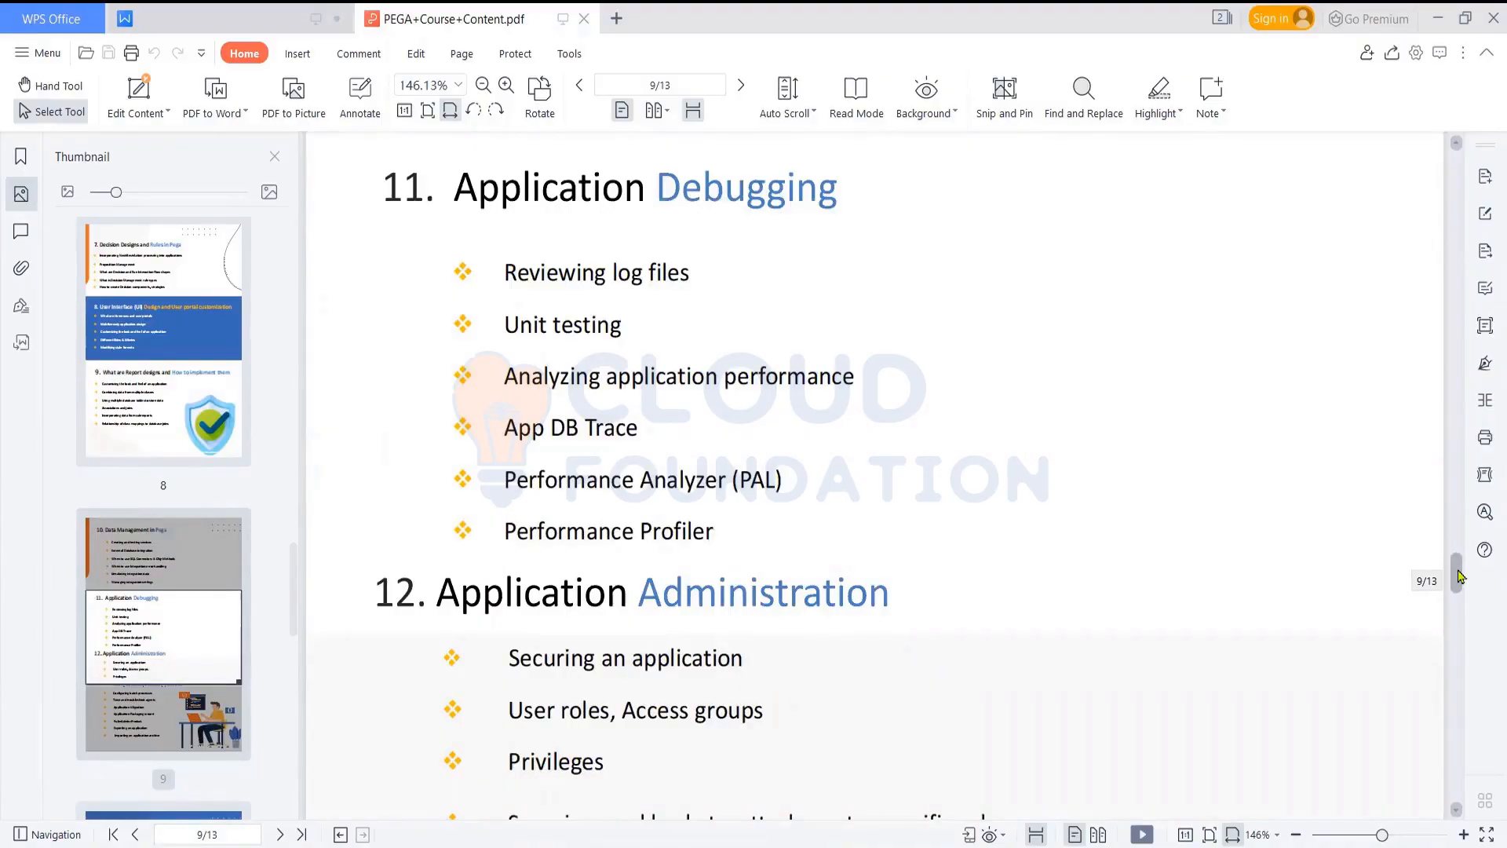
drag(1460, 577, 1459, 578)
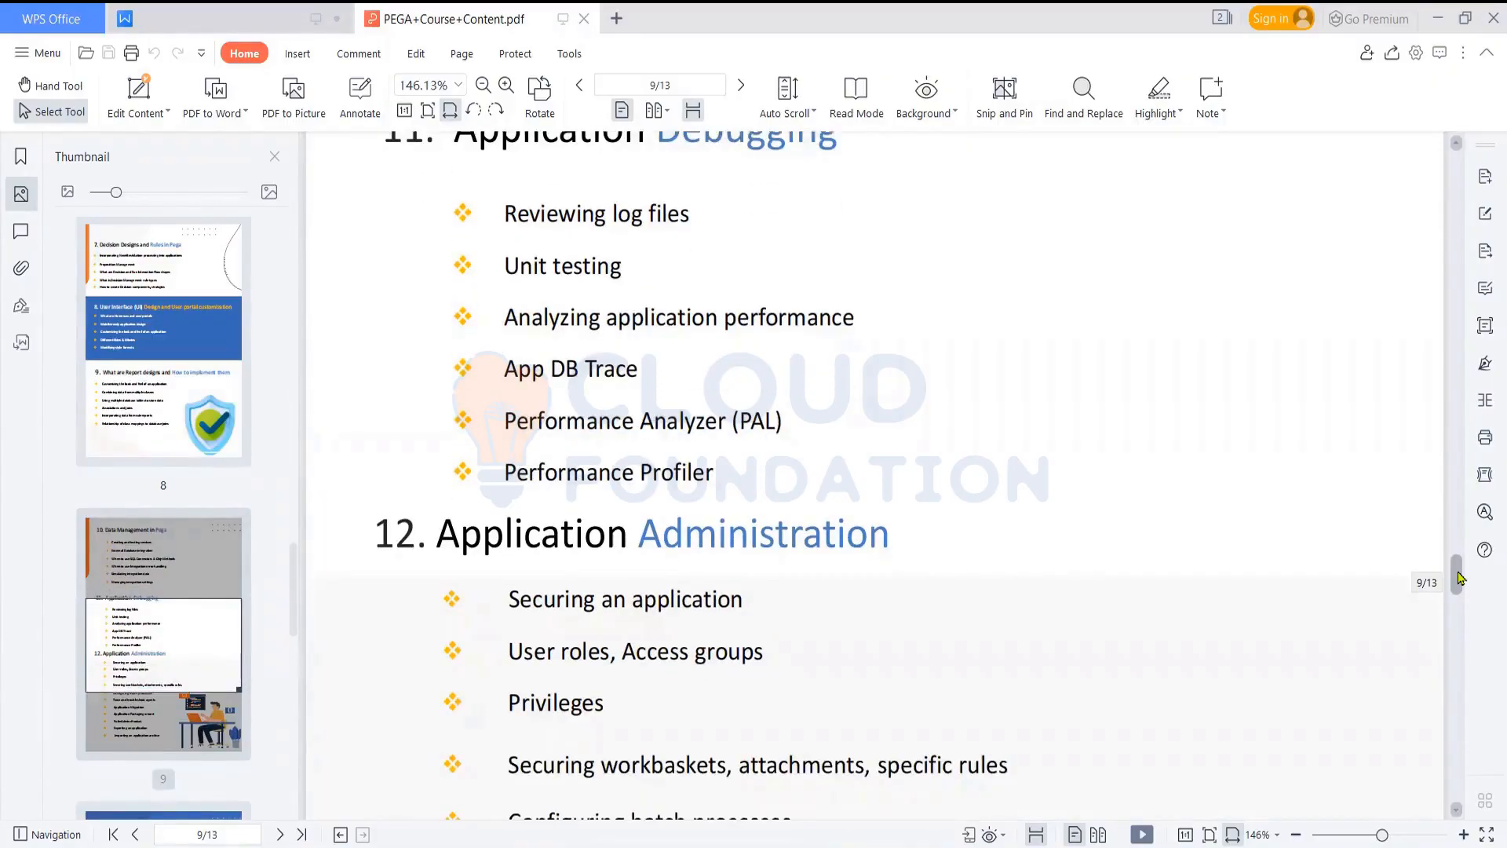
drag(1460, 577, 1459, 628)
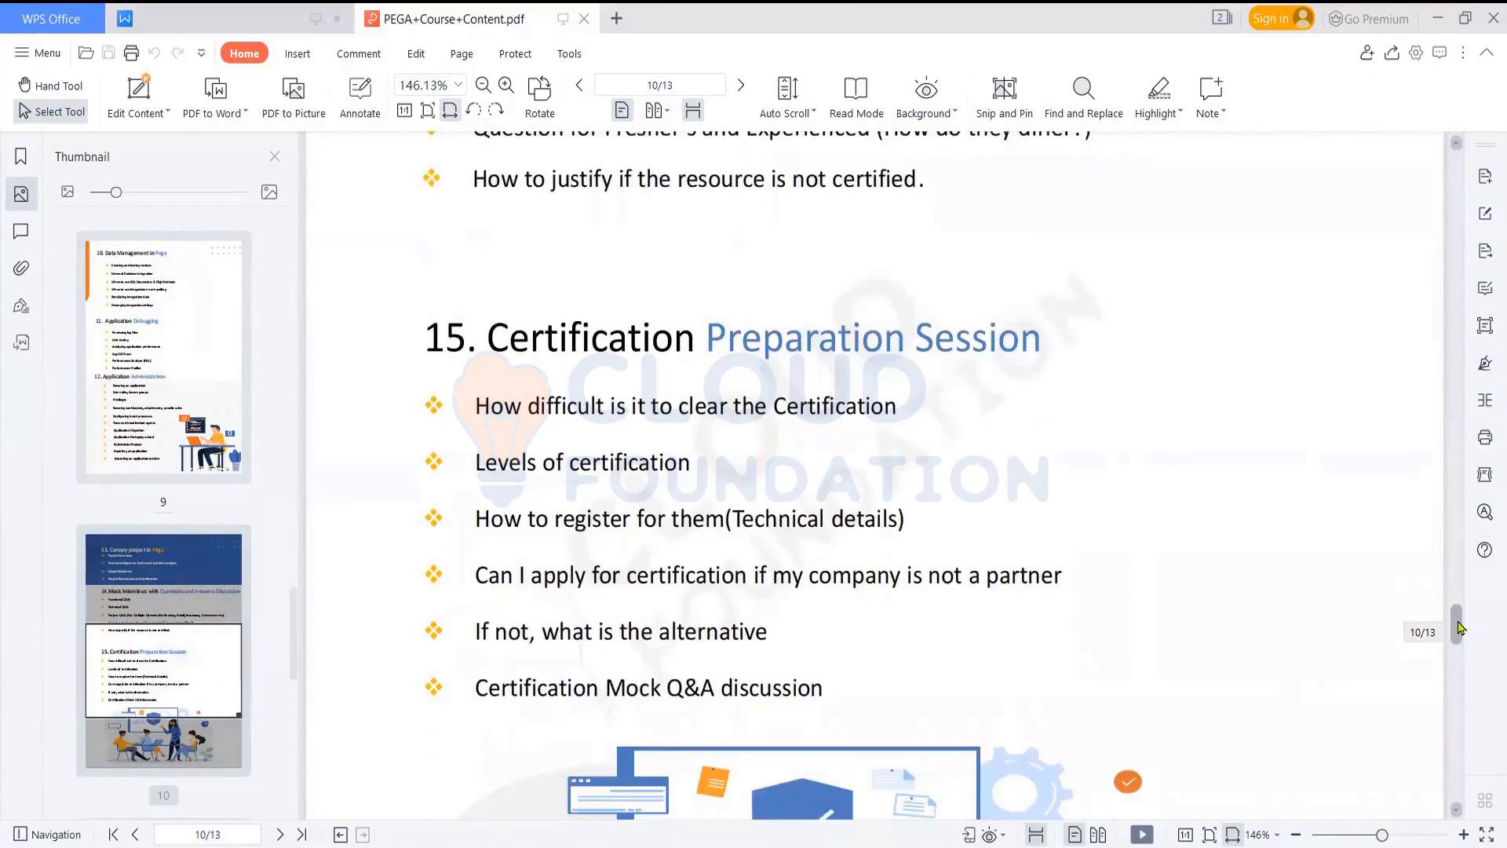
mouse_move(1460, 628)
mouse_down()
mouse_move(1460, 653)
mouse_move(1456, 641)
mouse_up()
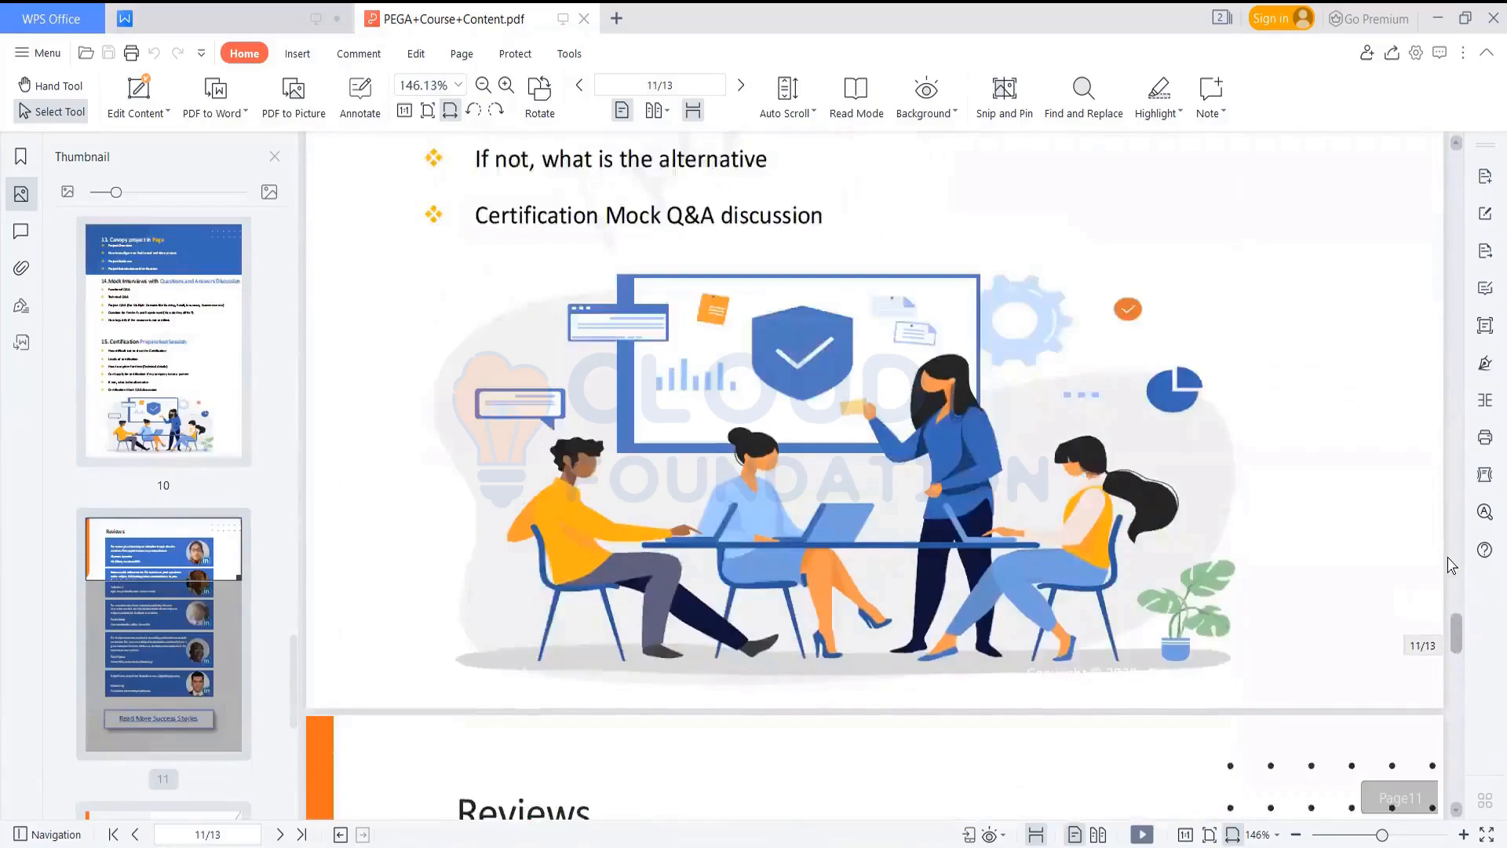
drag(1457, 641, 1450, 565)
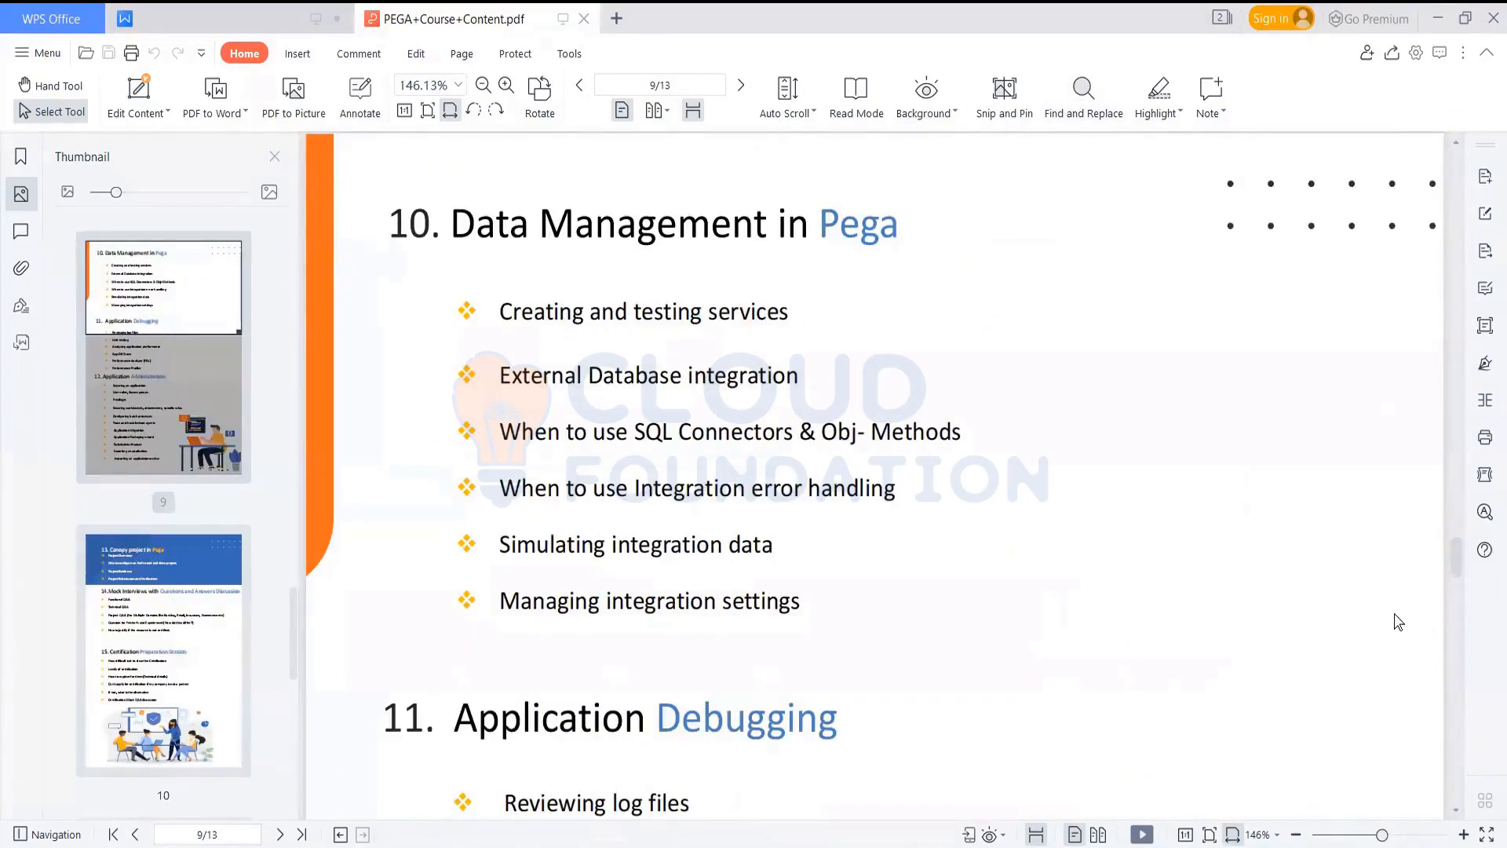
scroll(1458, 559, up, 1)
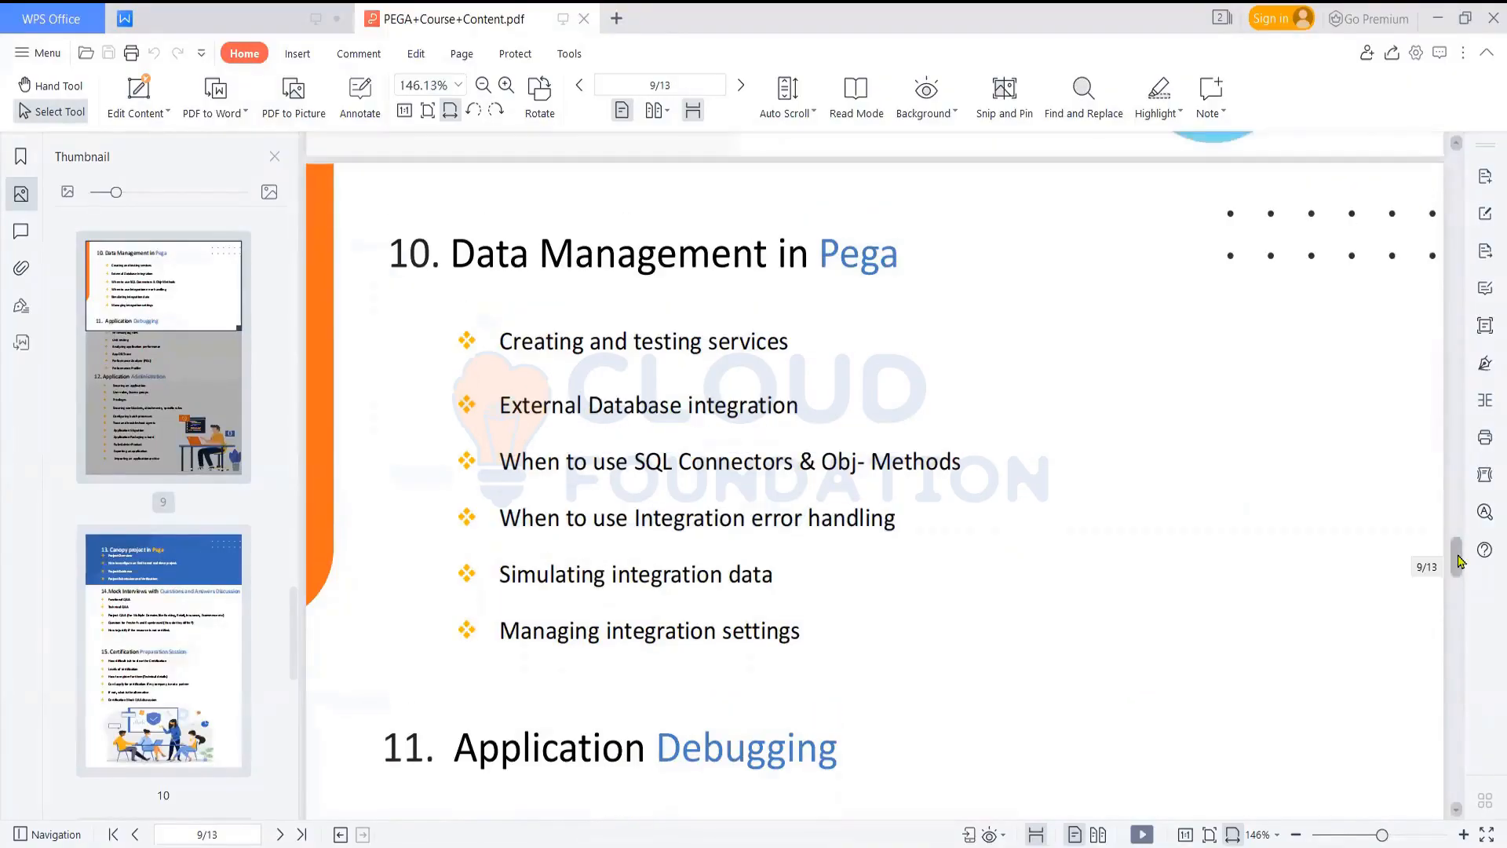
drag(1458, 559, 1461, 547)
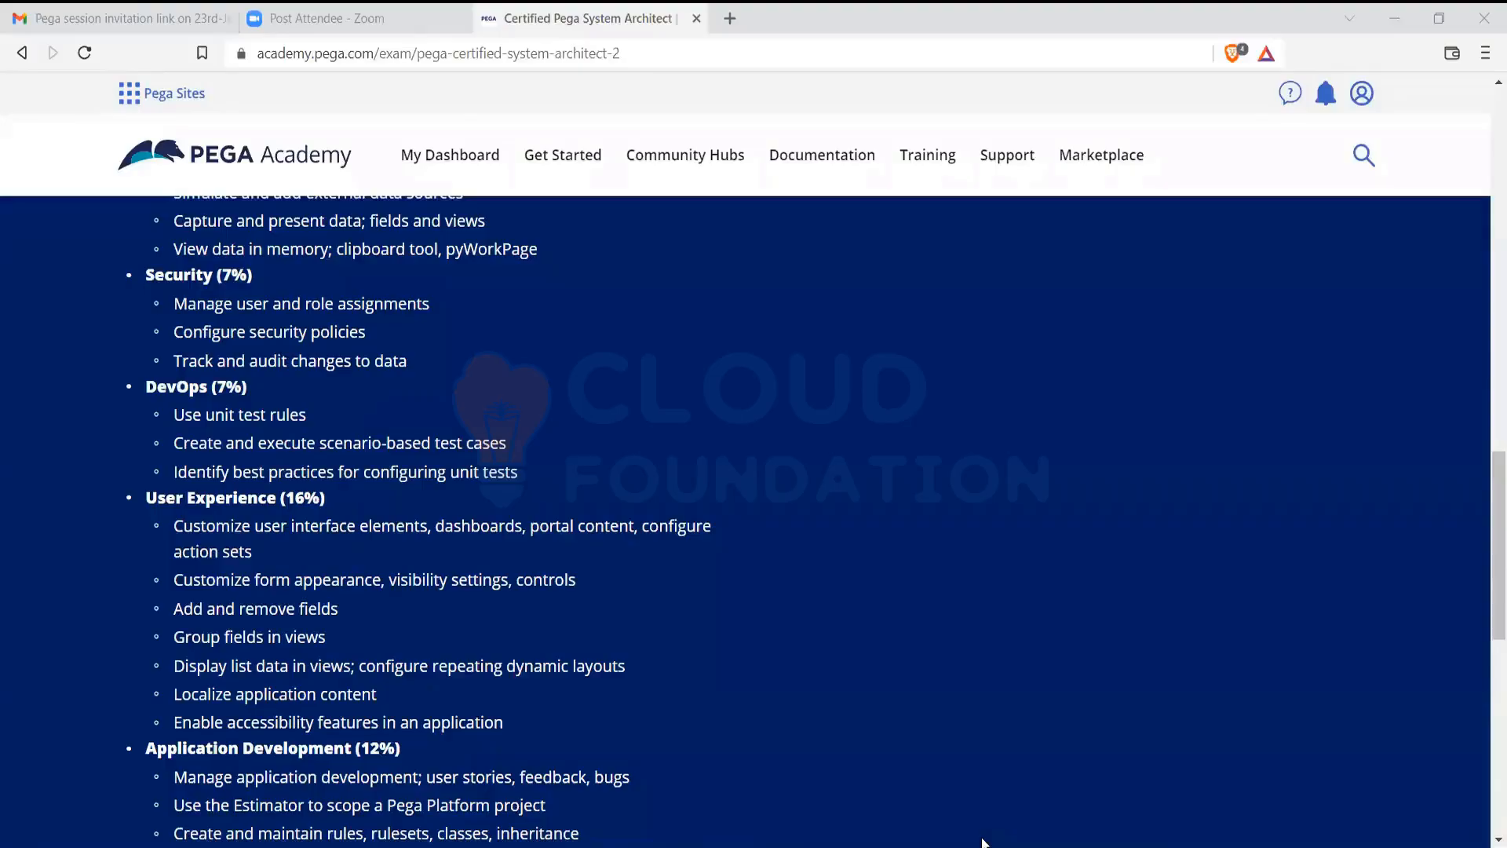
Switch back to Pega Dev Studio and list the instances of the Decision Table rule type
mouse_move(947, 845)
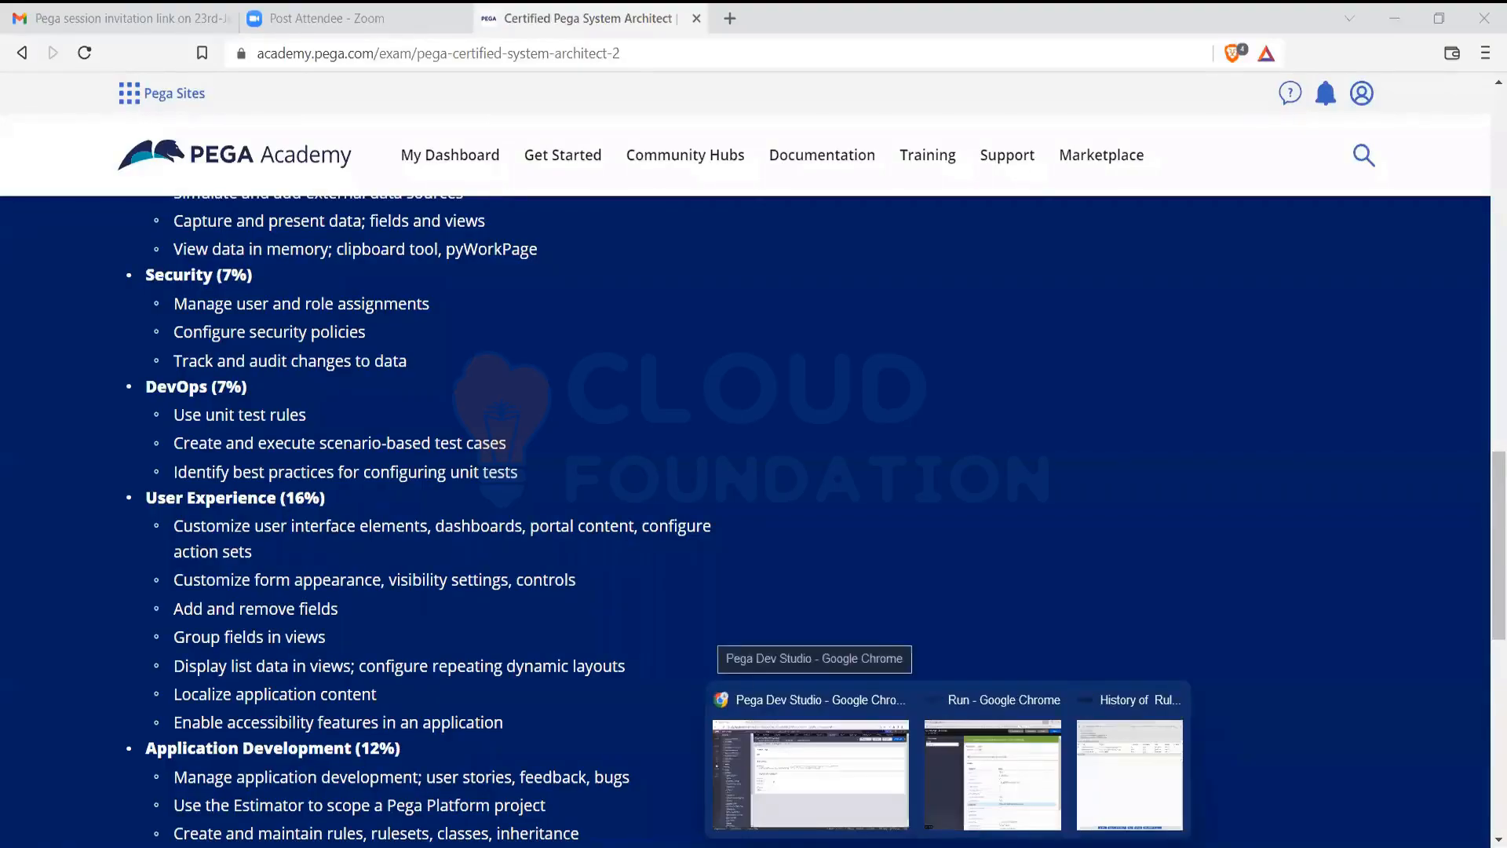
click(809, 743)
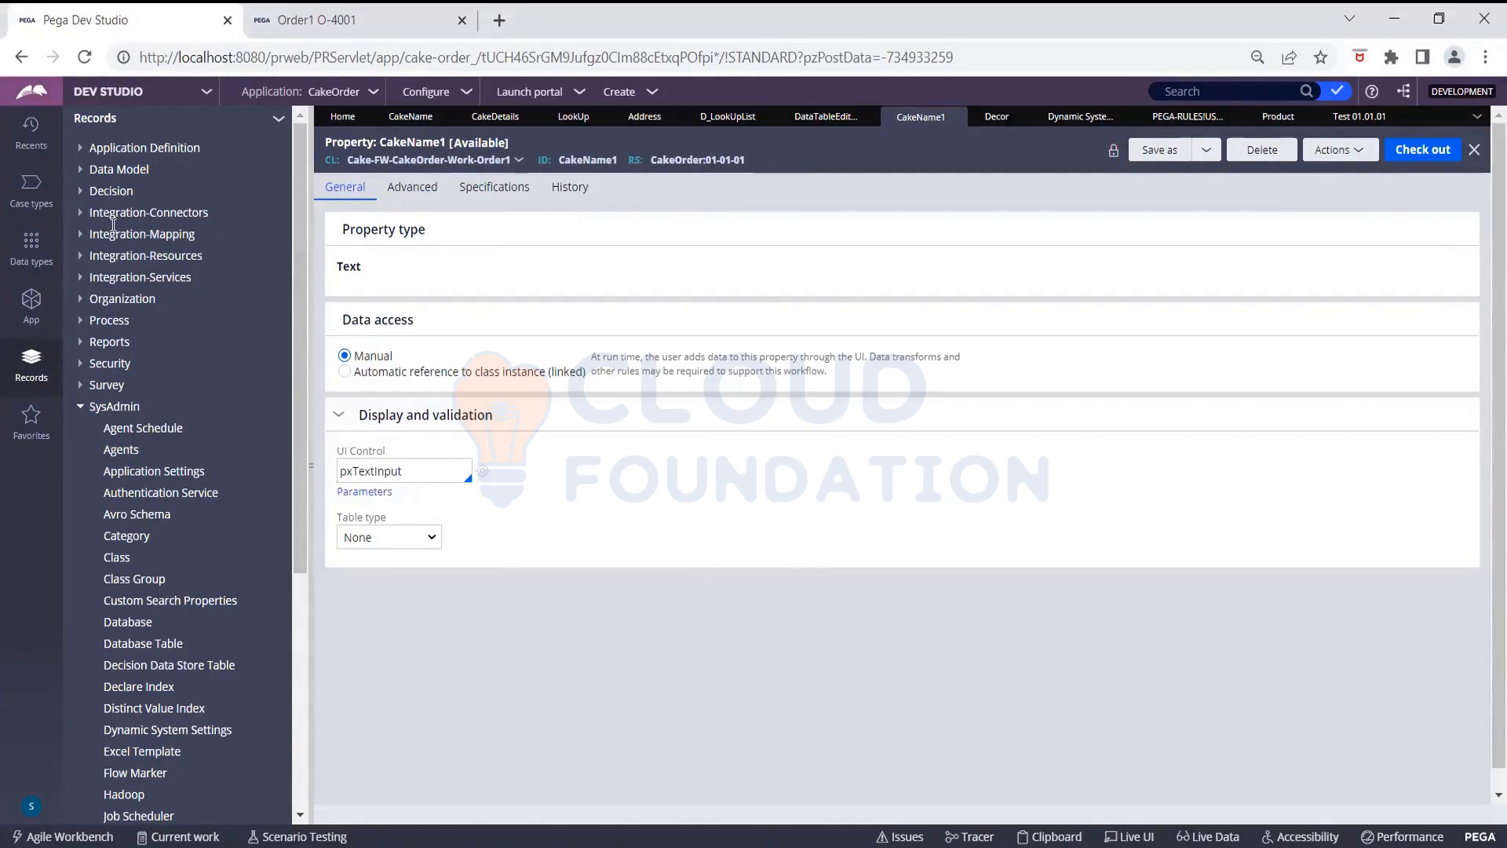
click(120, 193)
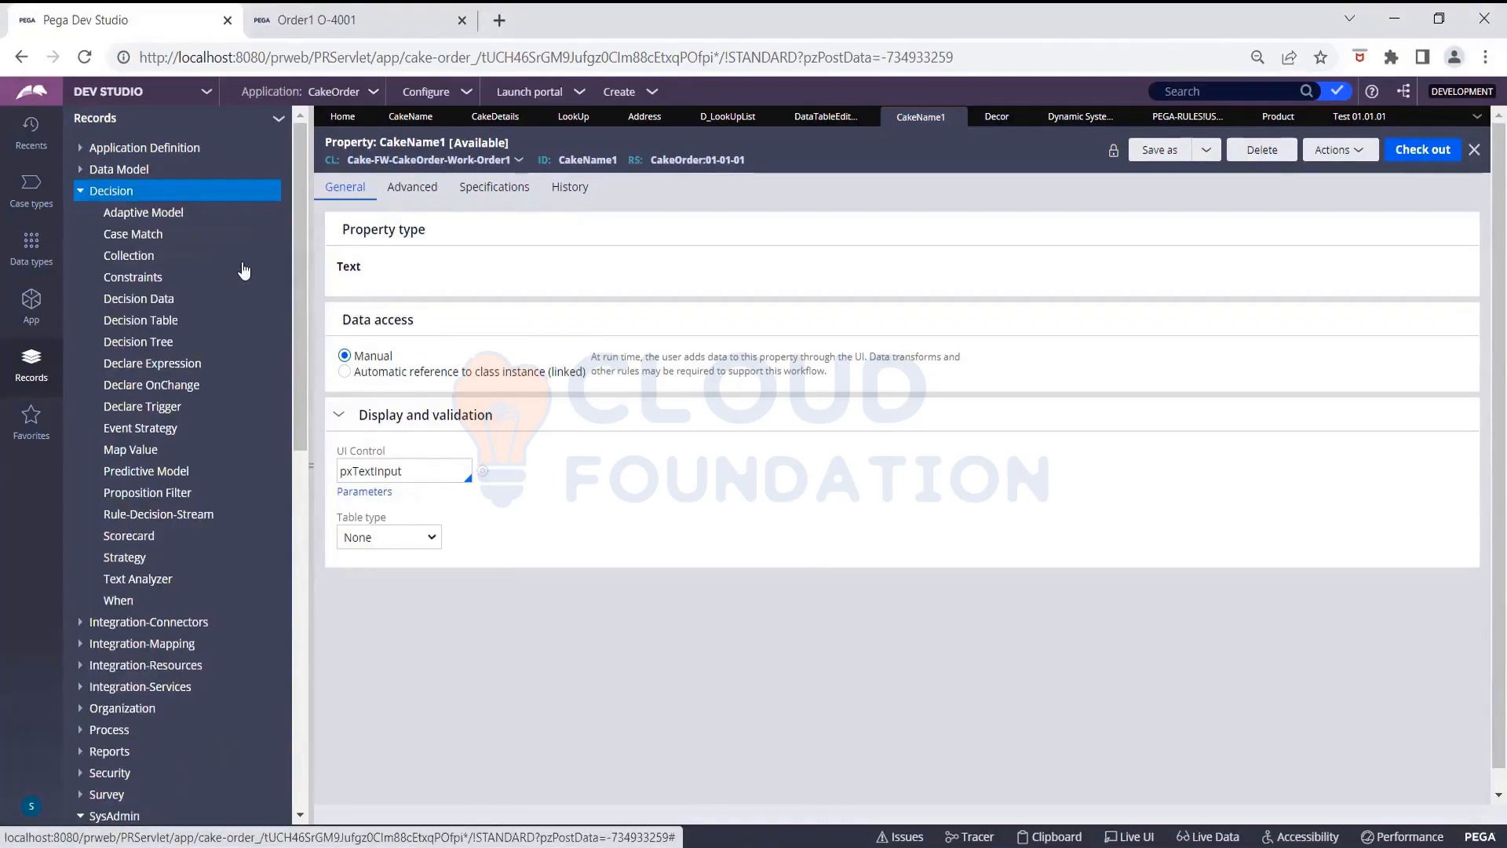
click(167, 322)
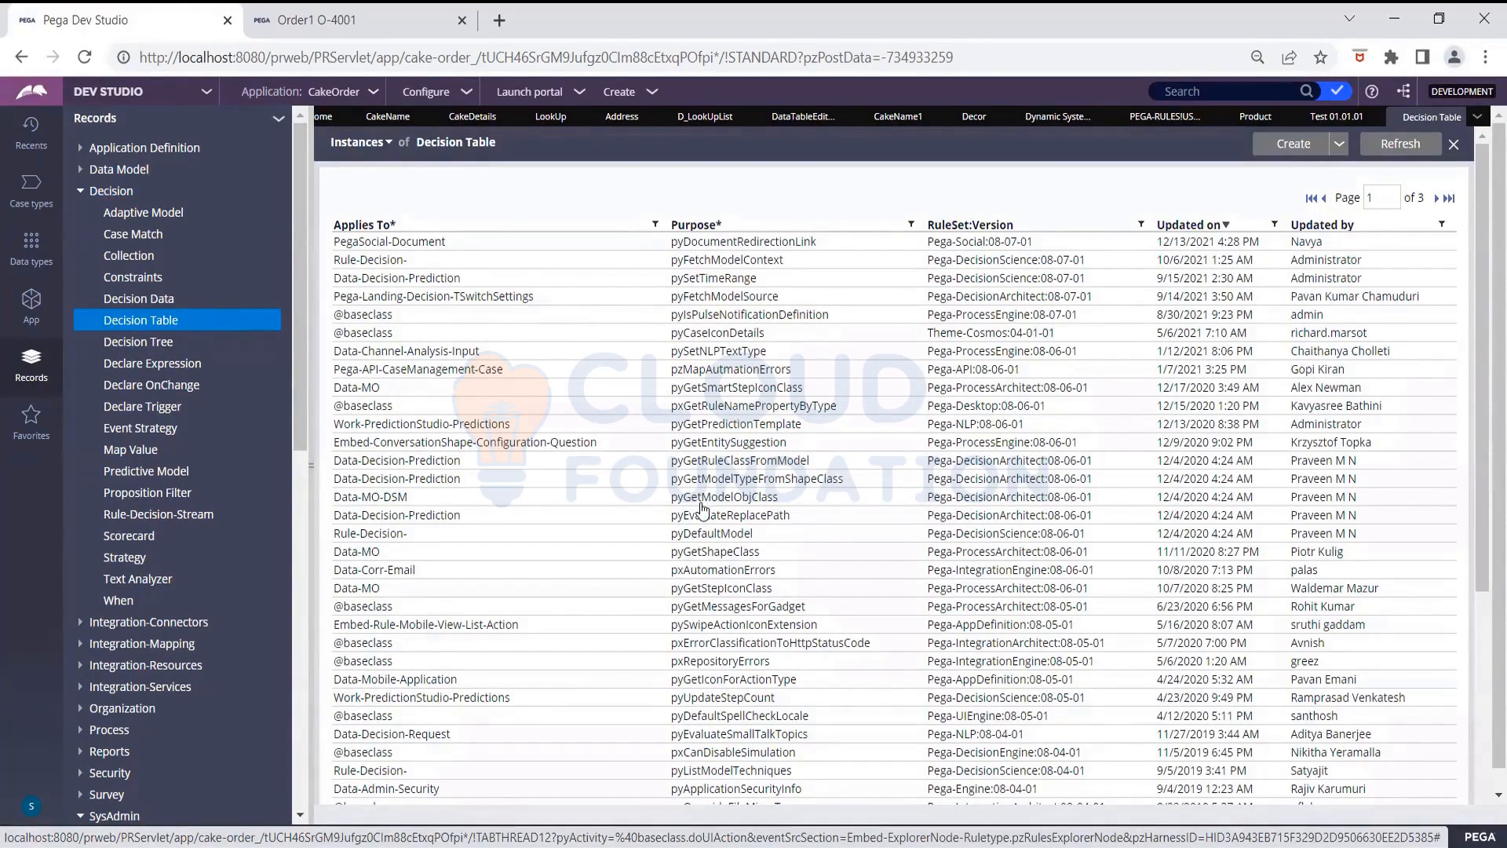
View the pyGetMessagesForGadget decision table, and open pyListModelTechniques from the instance list
click(684, 605)
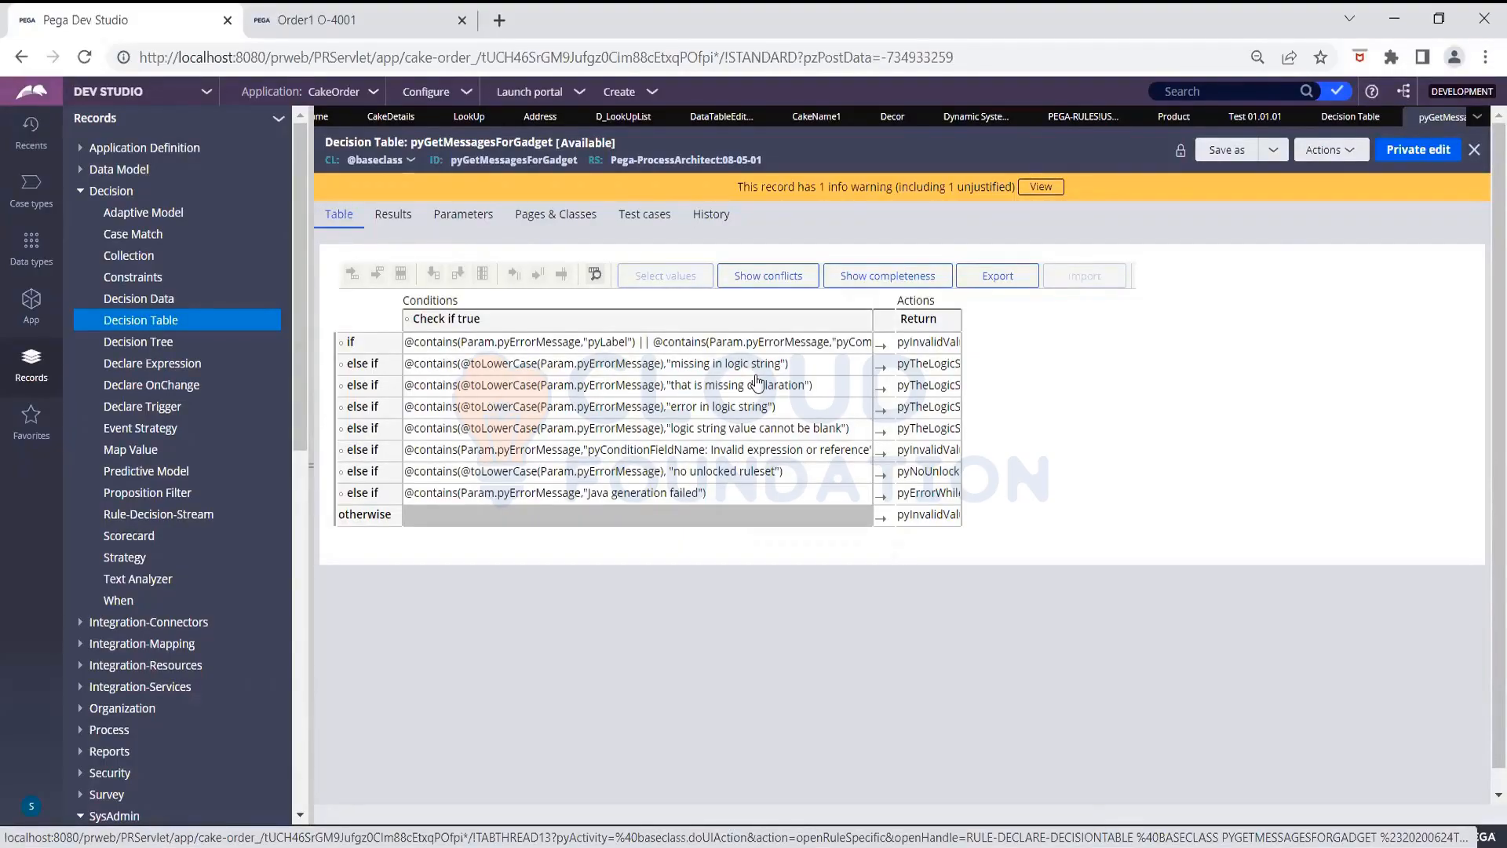
click(1324, 126)
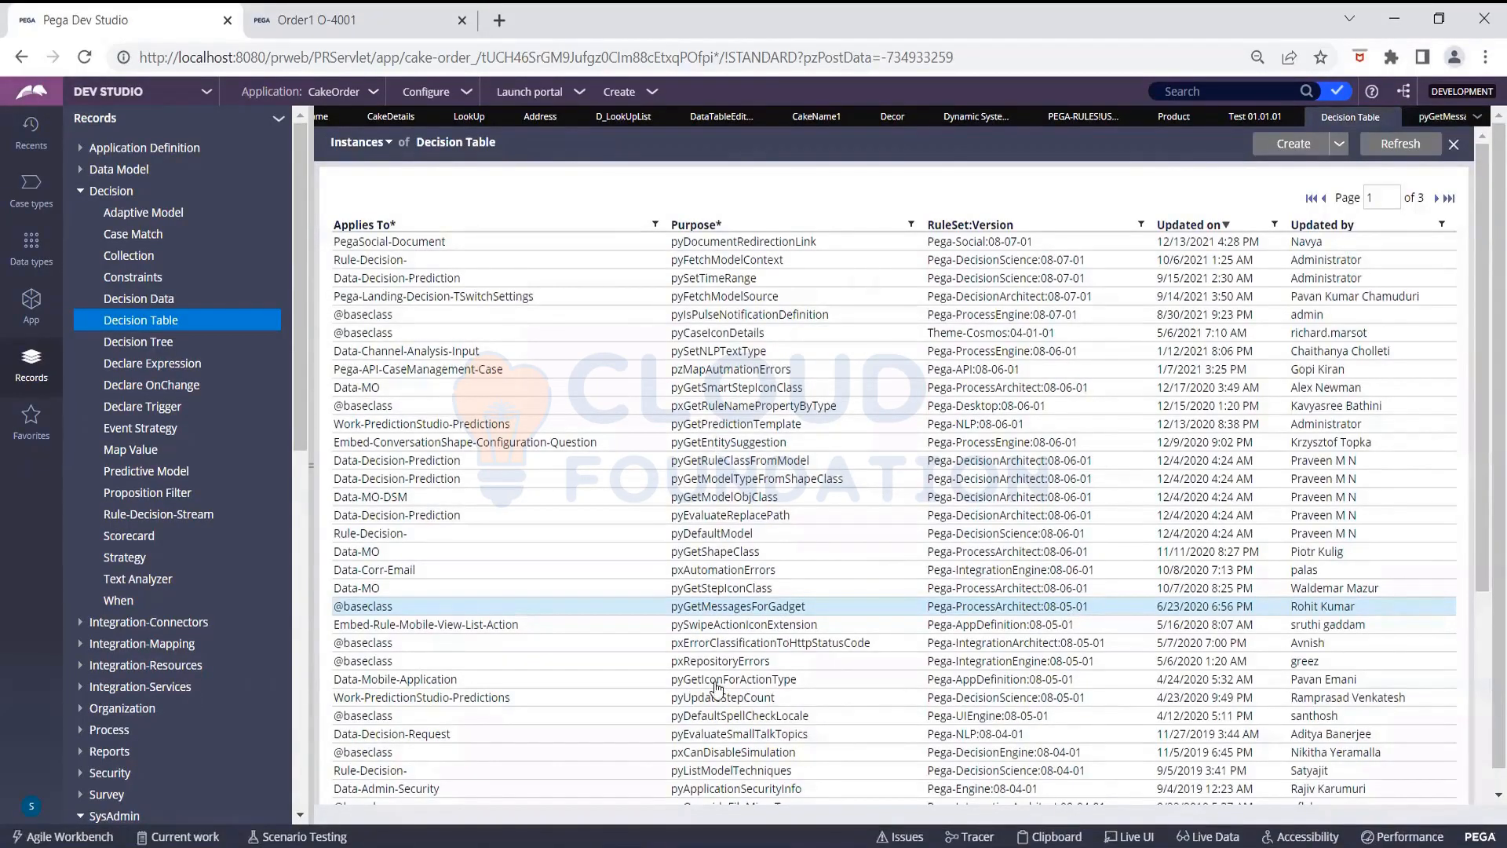
scroll(717, 691, down, 4)
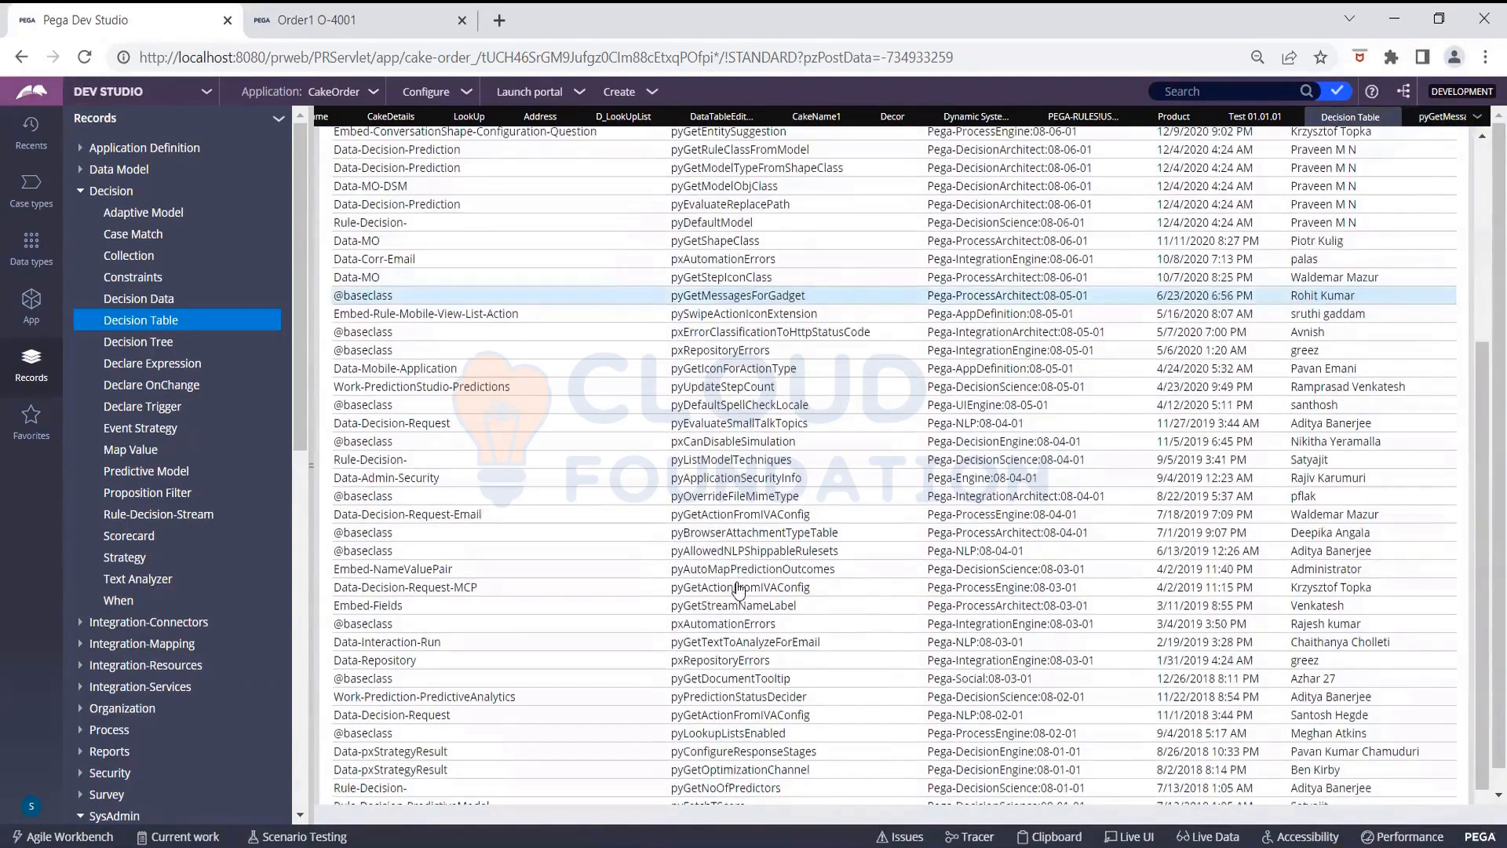
click(722, 462)
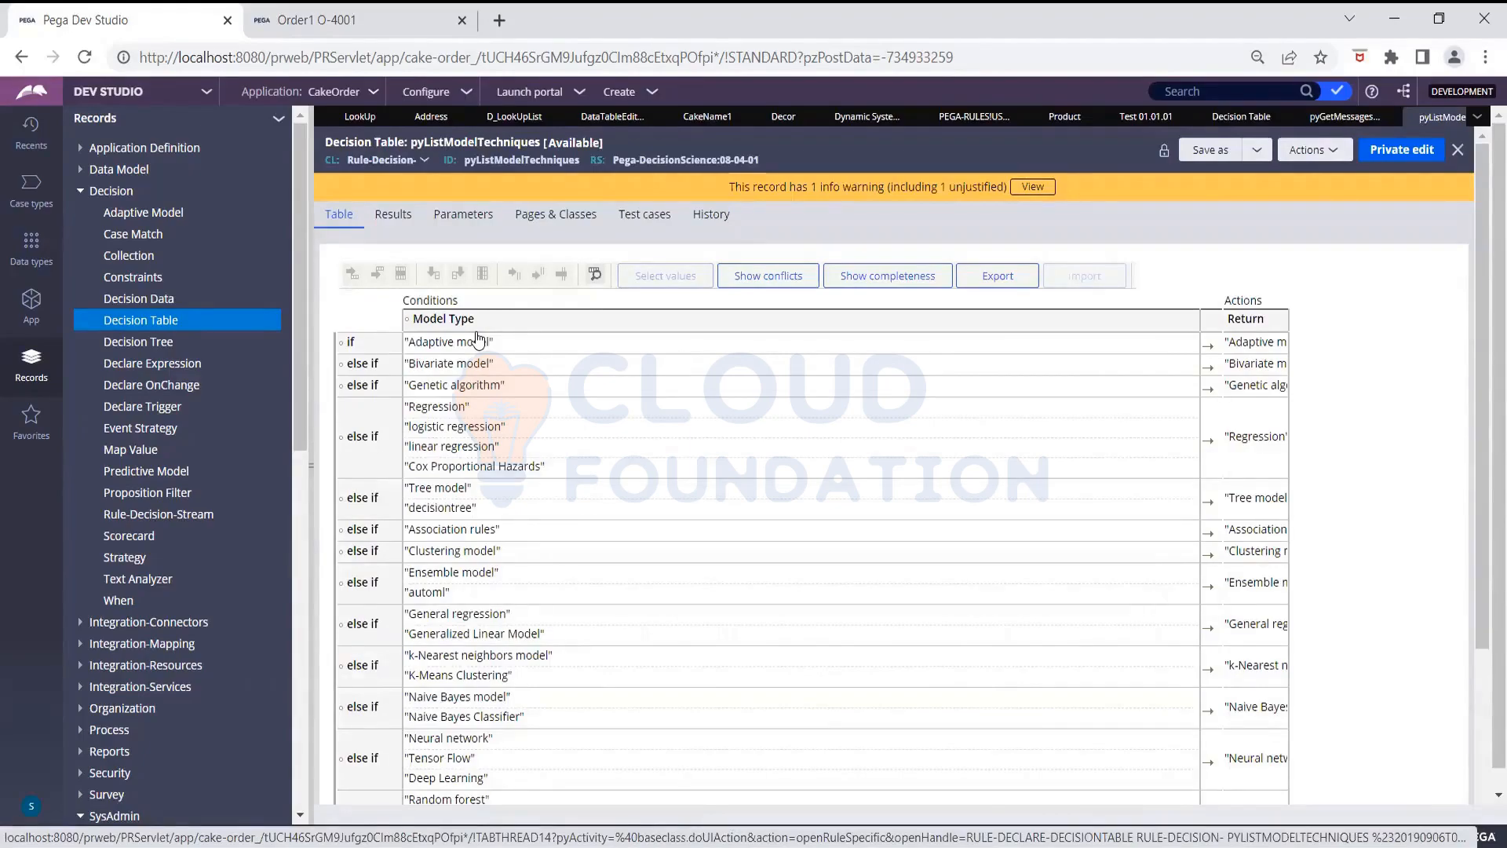
Start a private edit of the pyListModelTechniques decision table and select its first condition, "Adaptive model"
click(1396, 153)
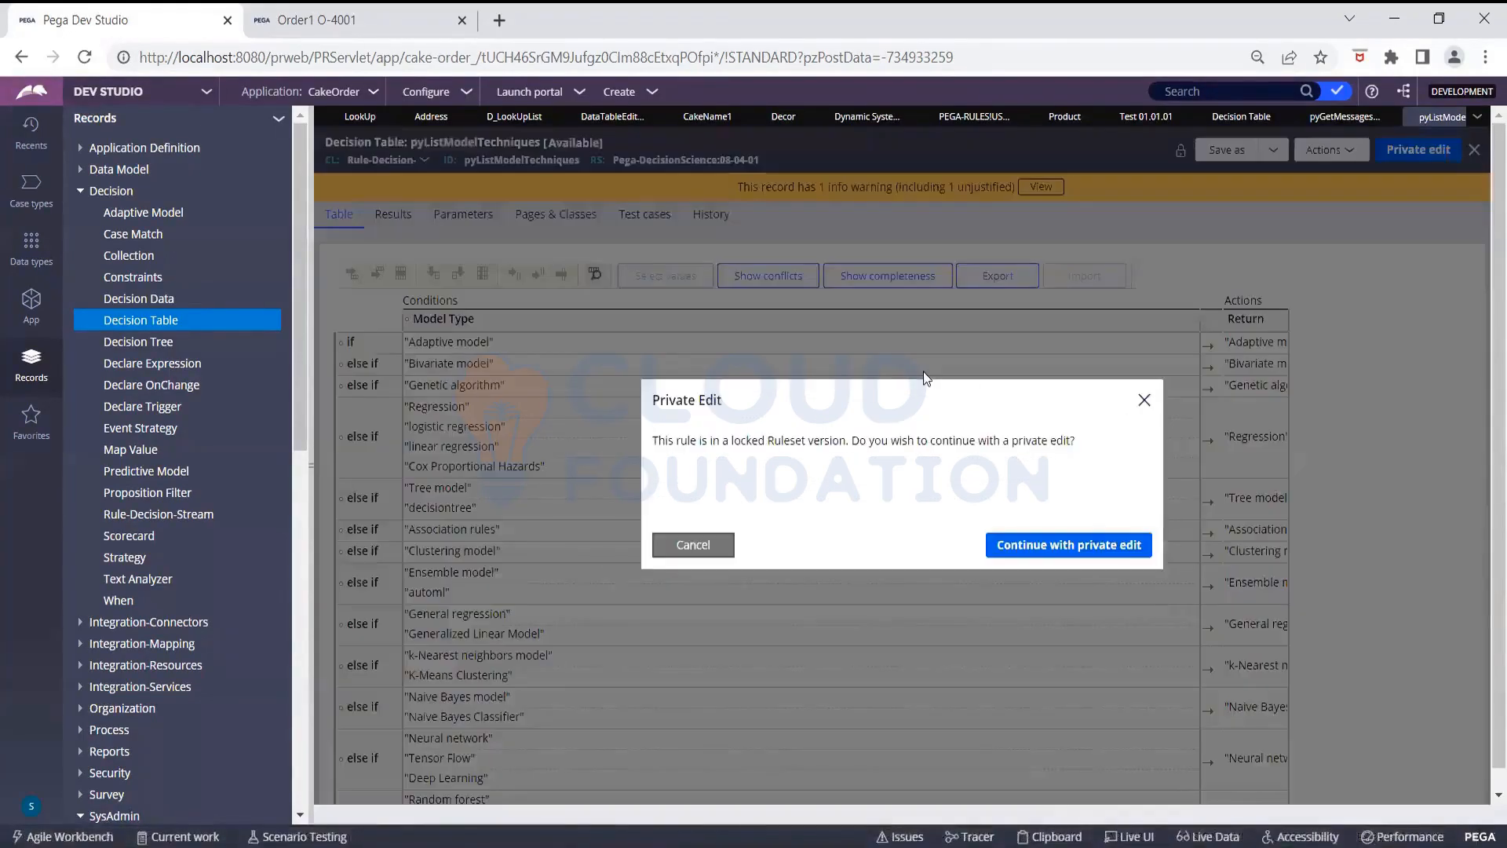
click(1024, 554)
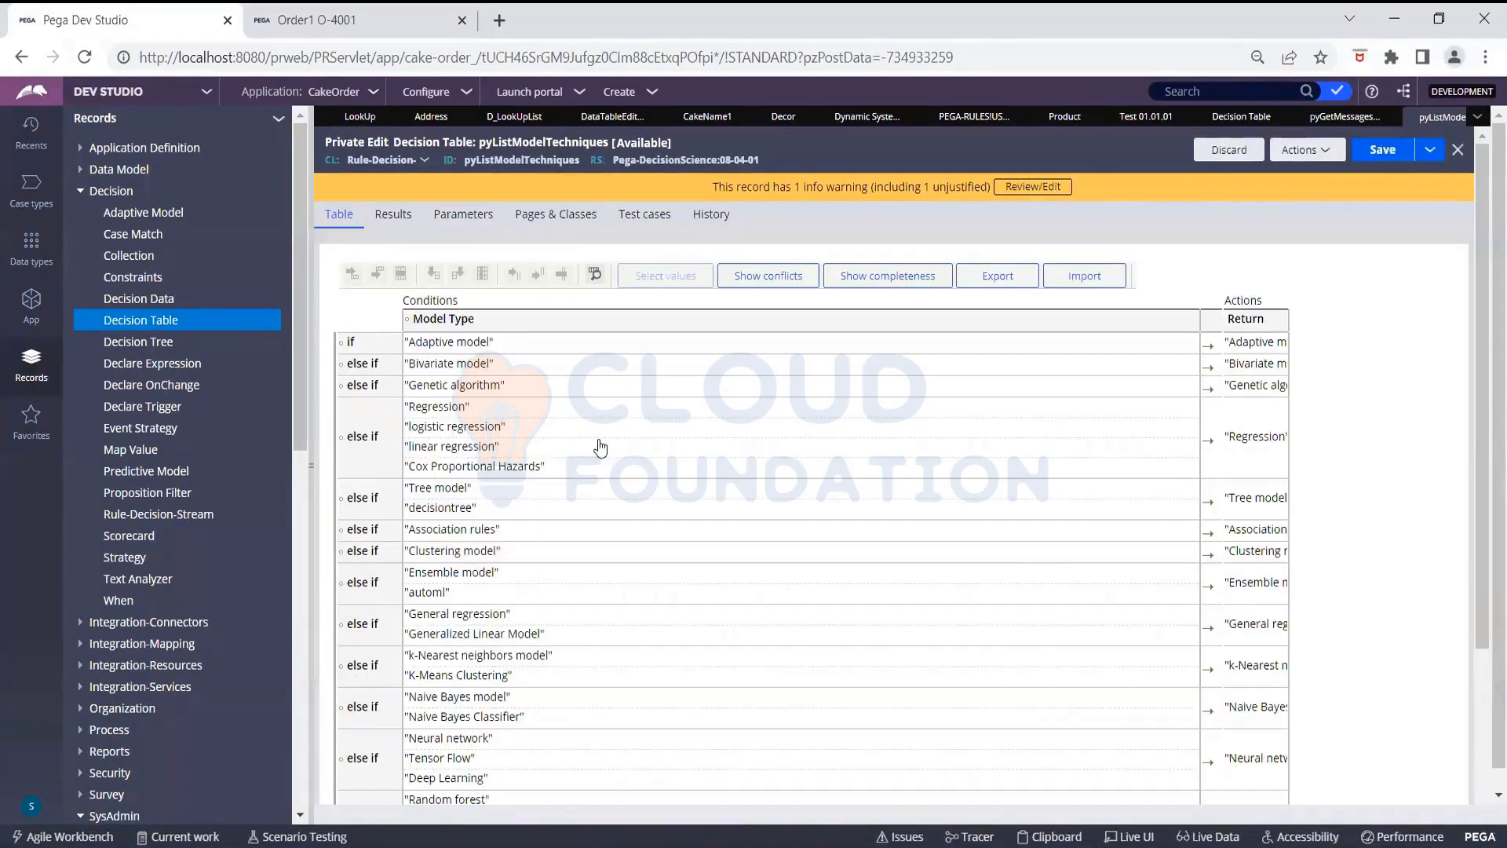
click(507, 342)
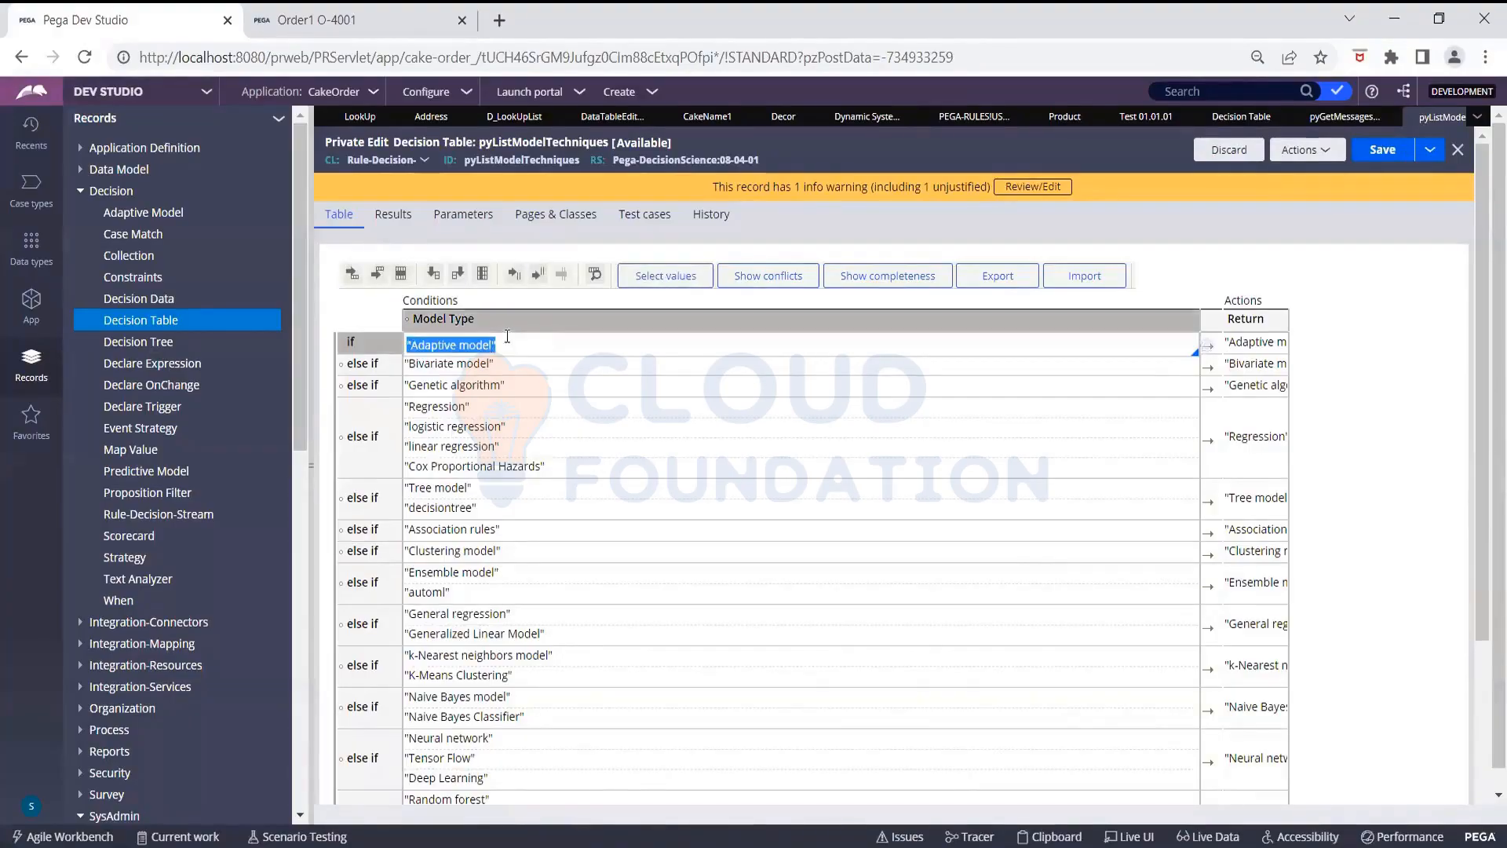
Inspect the Model Type column's property settings, the decision table's parameters, and the return value of the first row
click(590, 323)
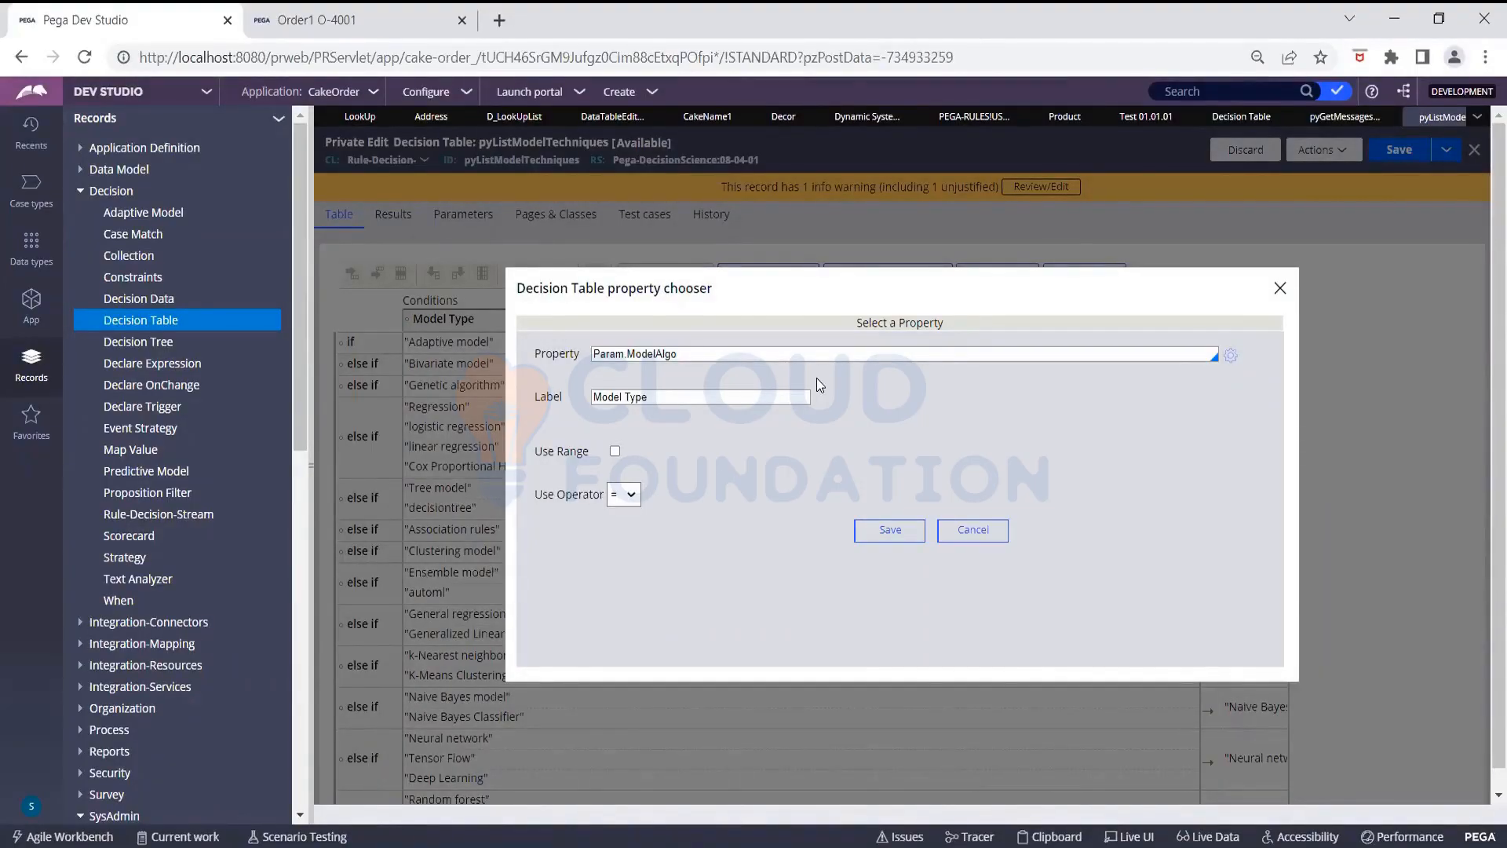
click(970, 532)
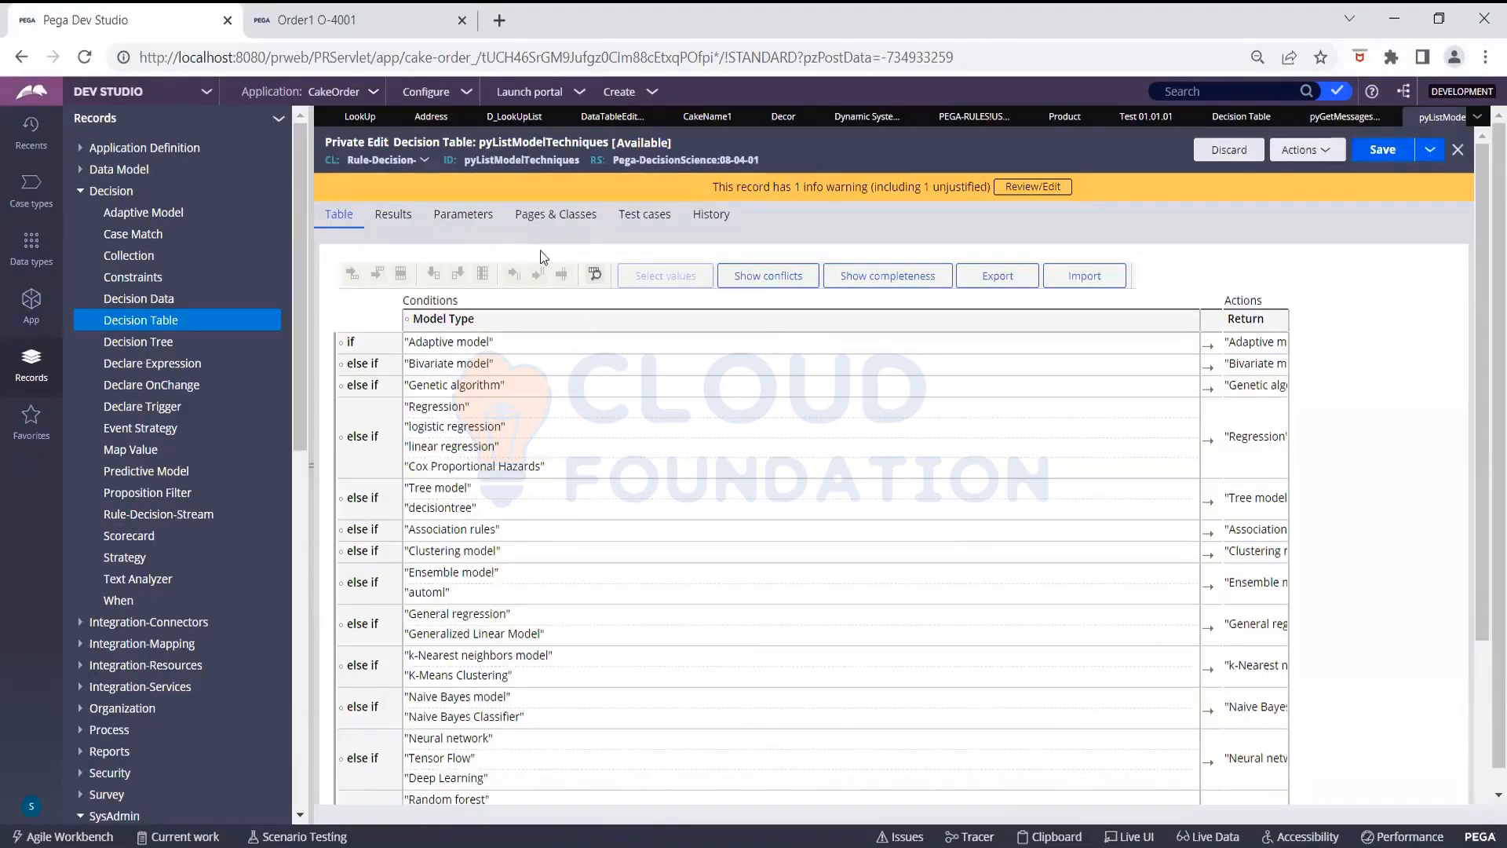
click(468, 224)
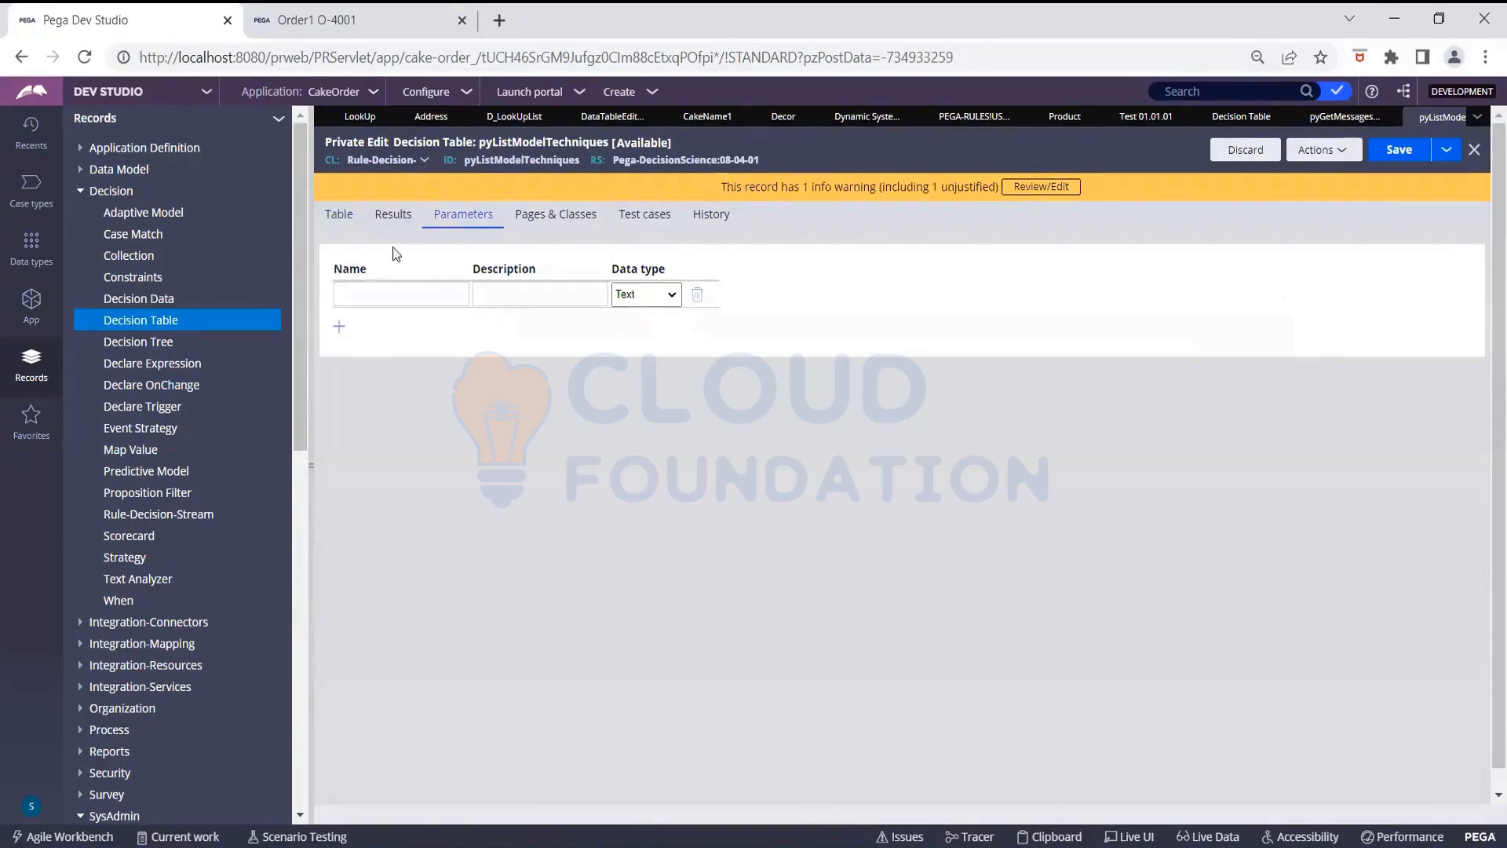
click(353, 224)
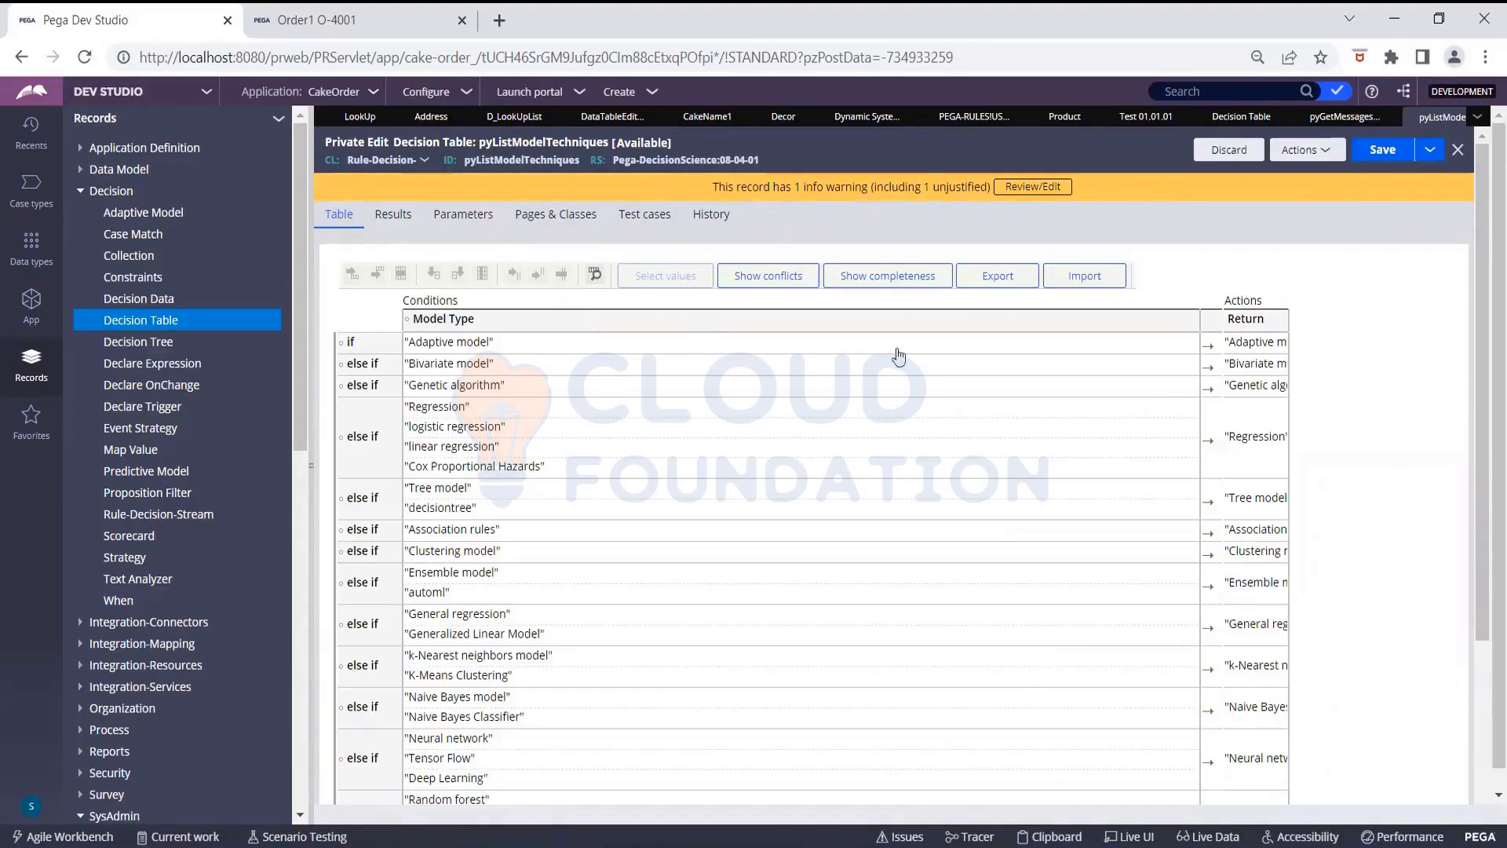
click(1263, 346)
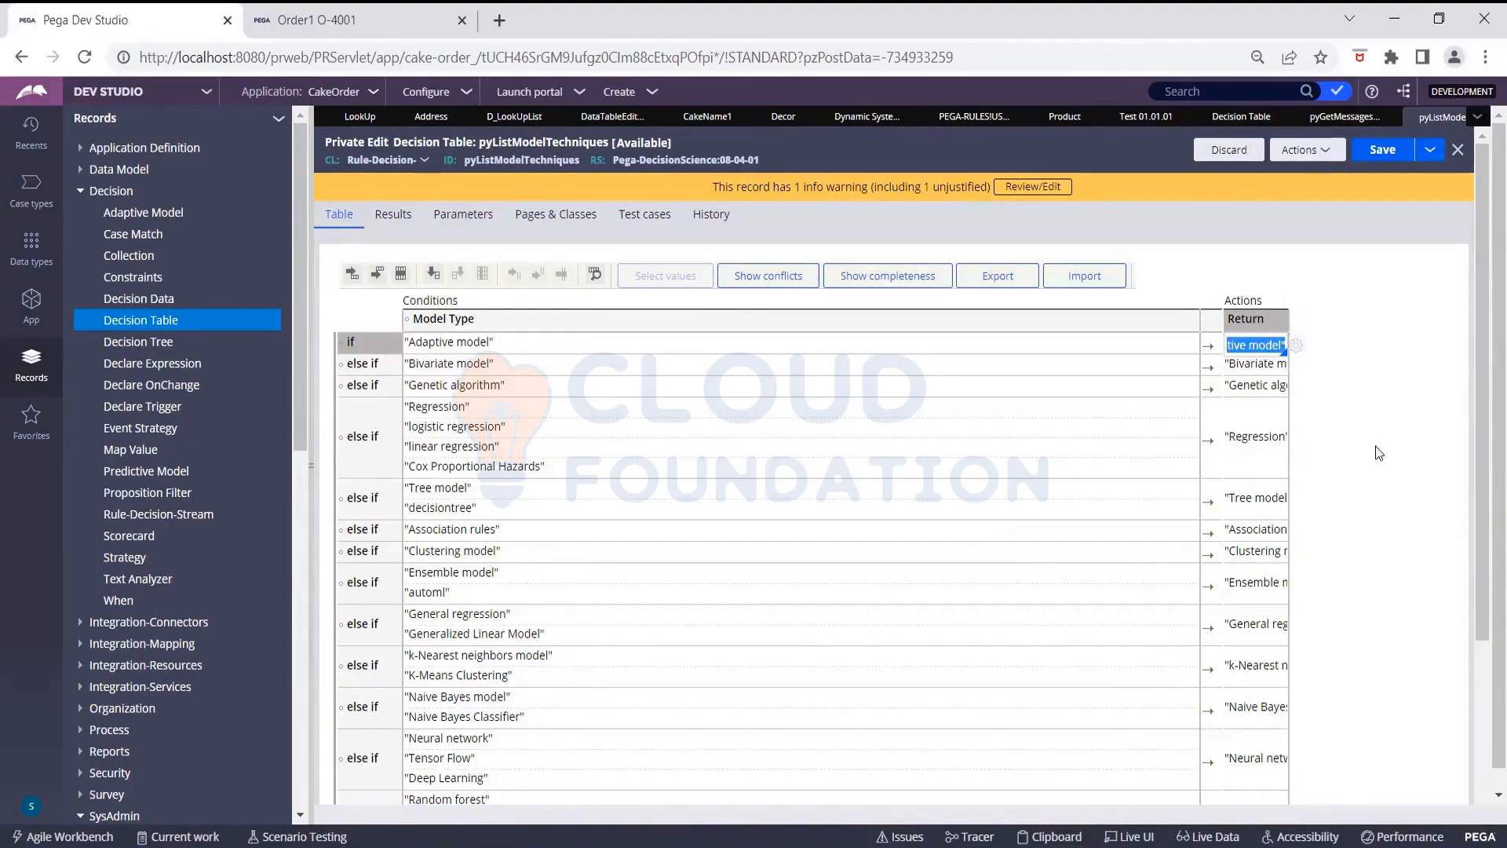
Examine the row grouping several regression conditions in the decision table, comparing its conditions with the return value
scroll(1375, 446, down, 3)
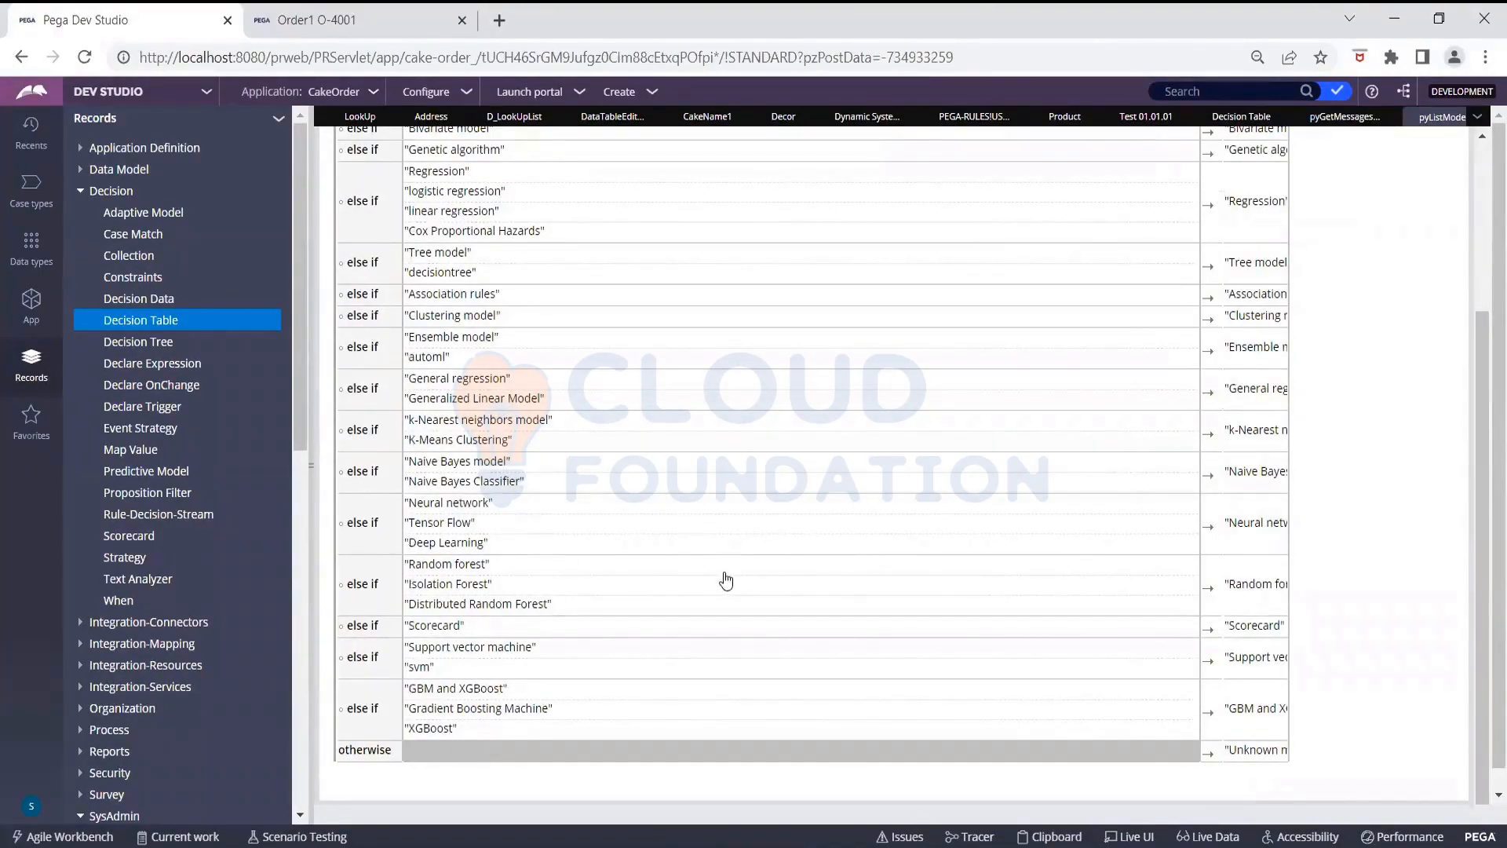
scroll(1020, 526, up, 3)
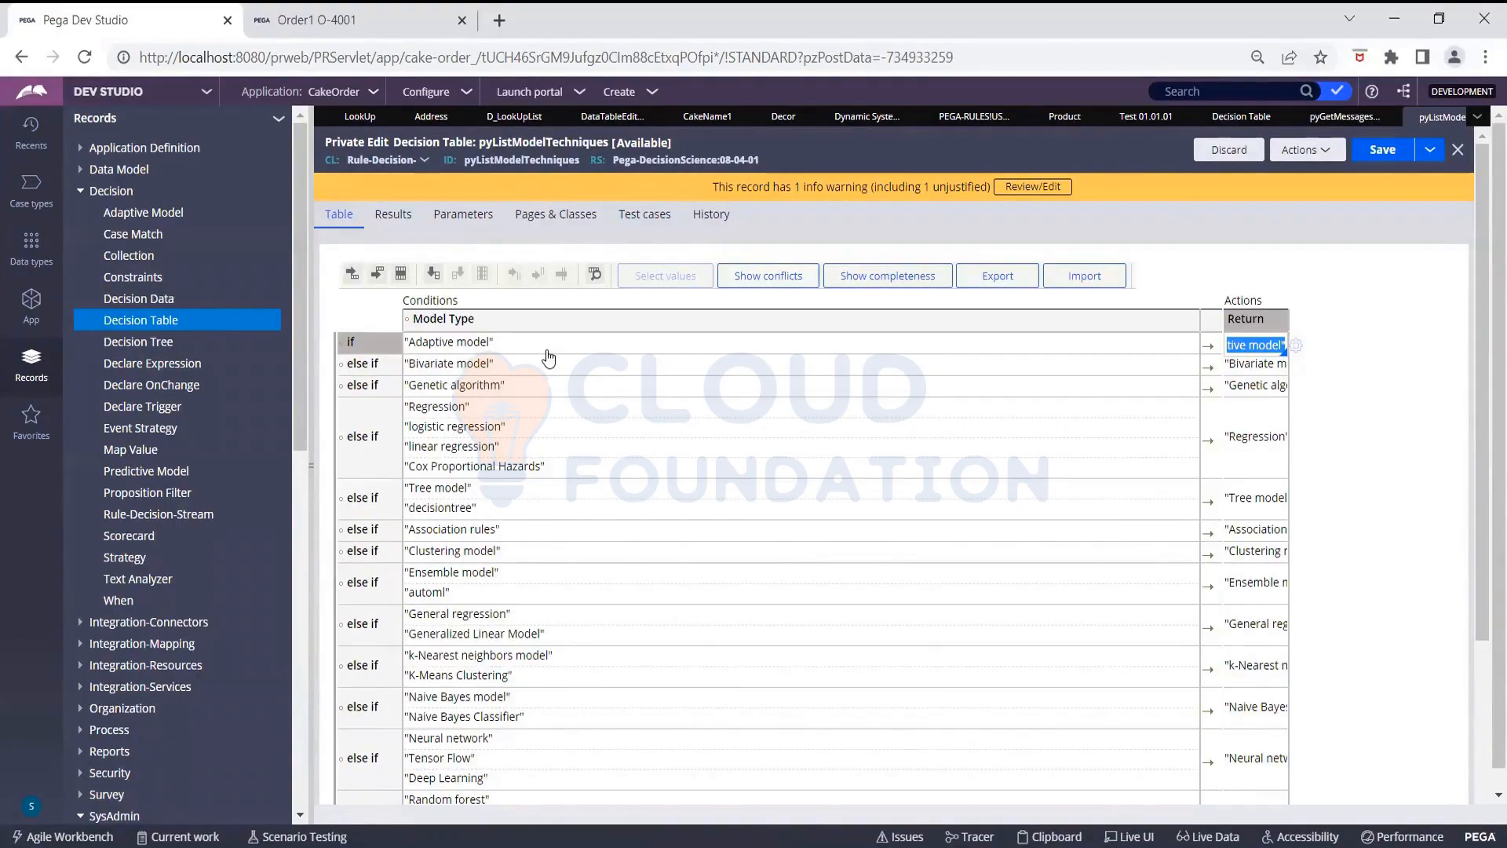
click(503, 436)
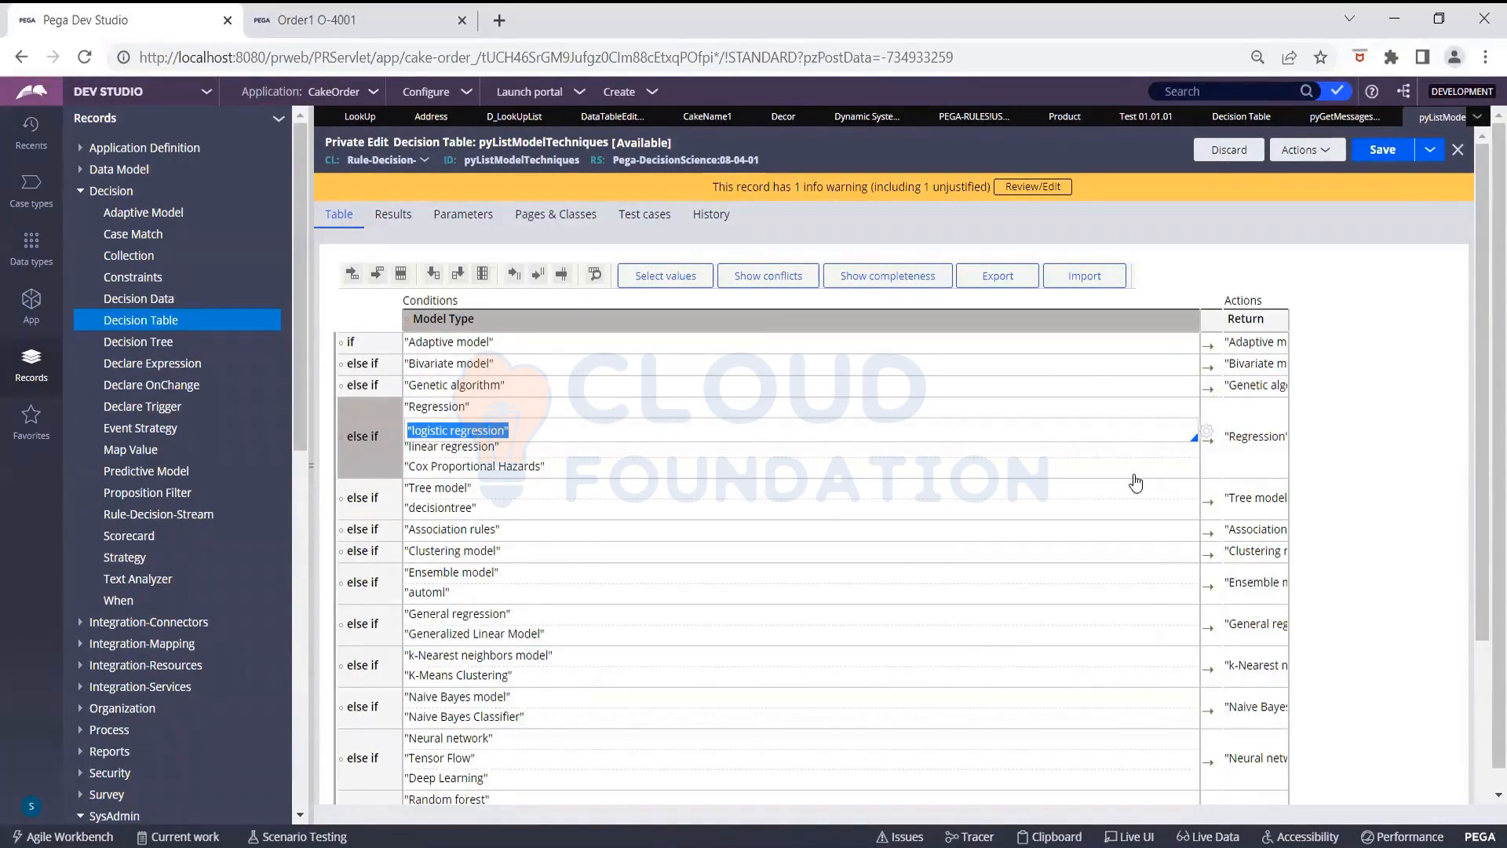
click(1256, 444)
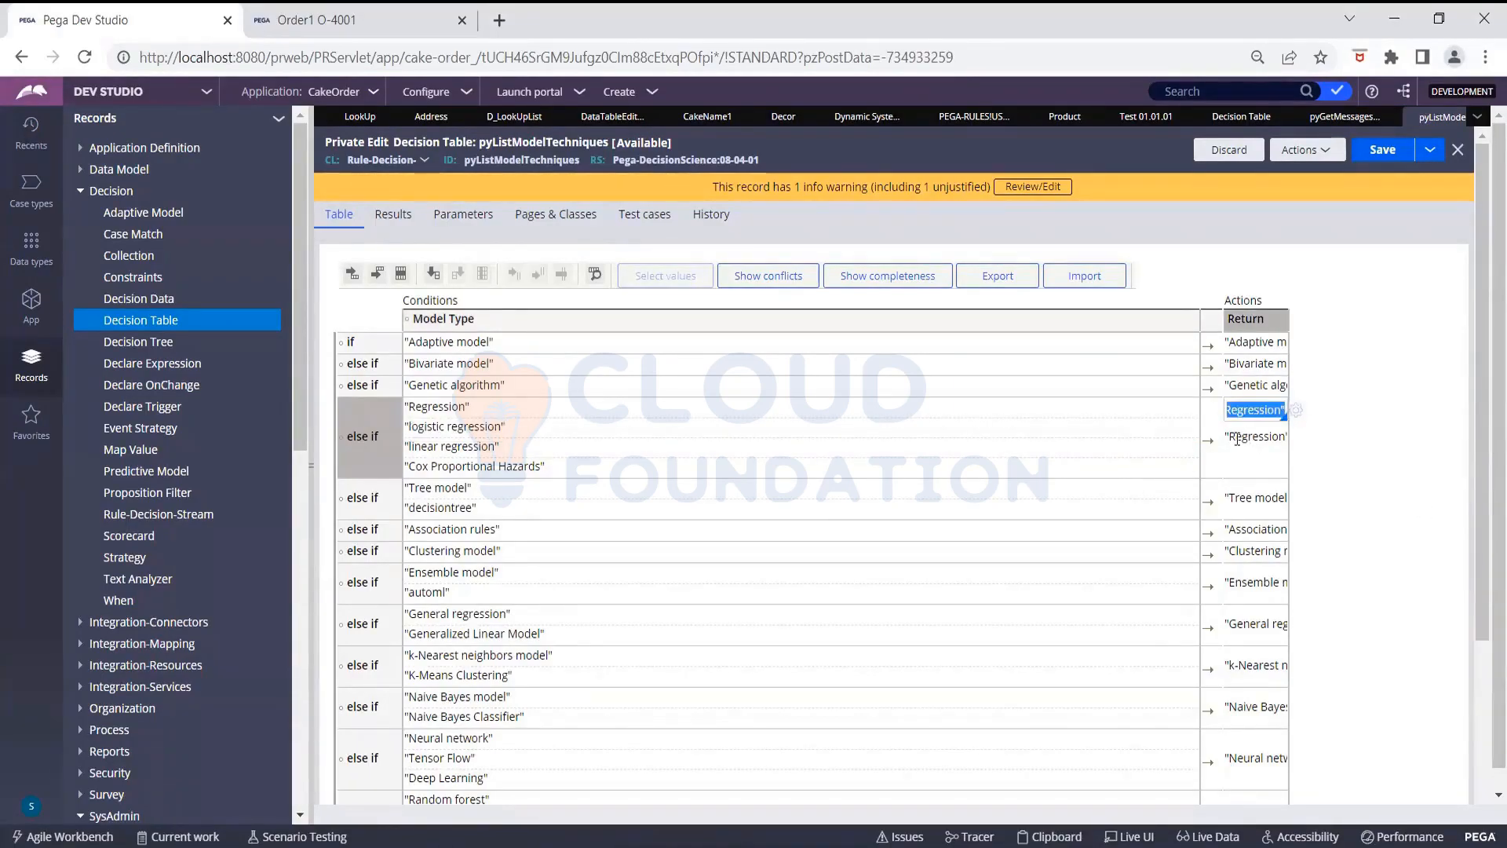
click(475, 407)
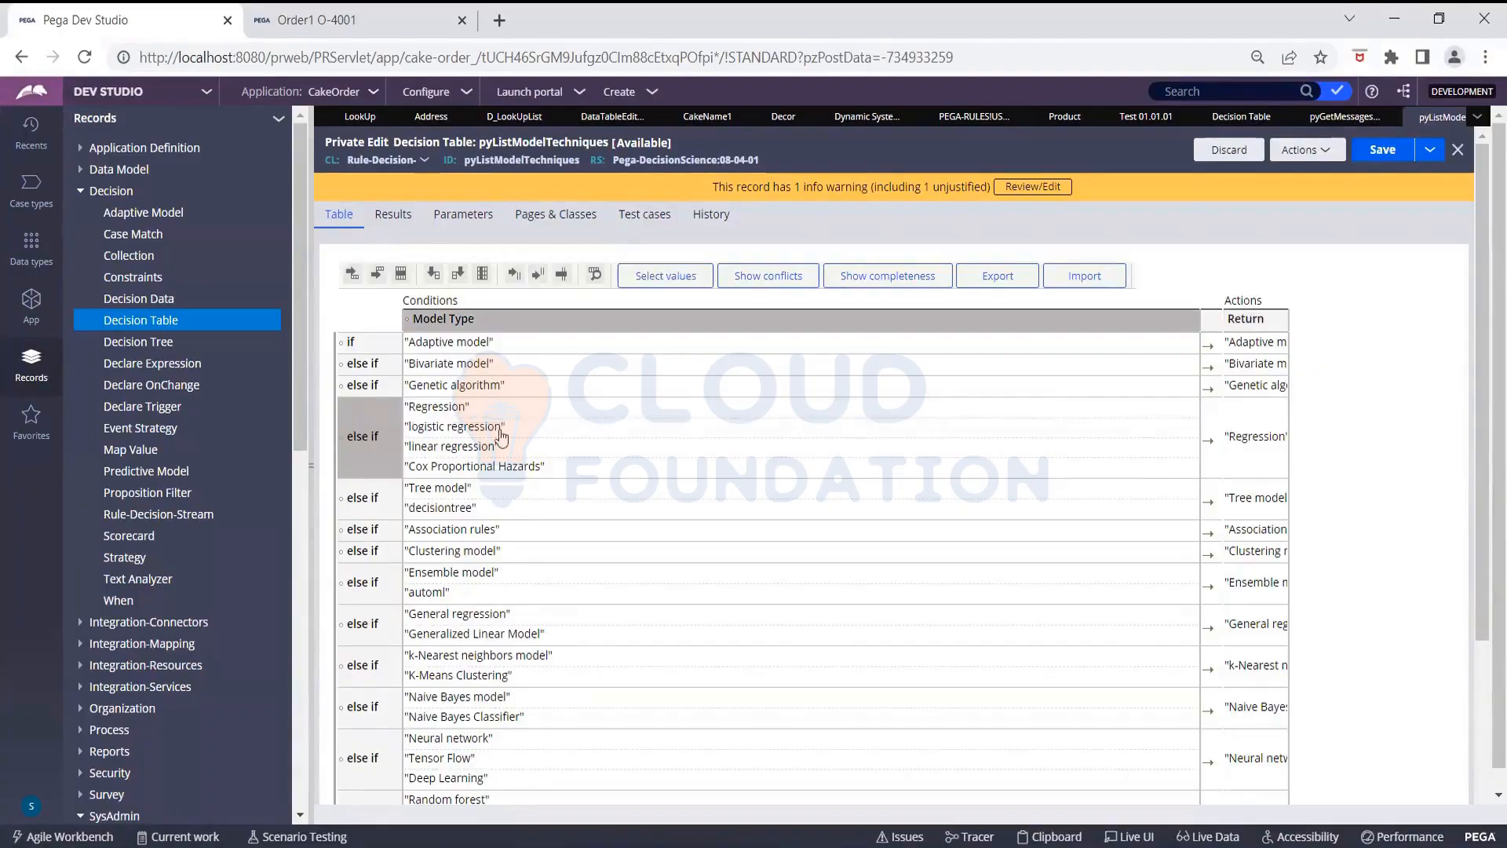
click(501, 432)
click(506, 448)
click(511, 470)
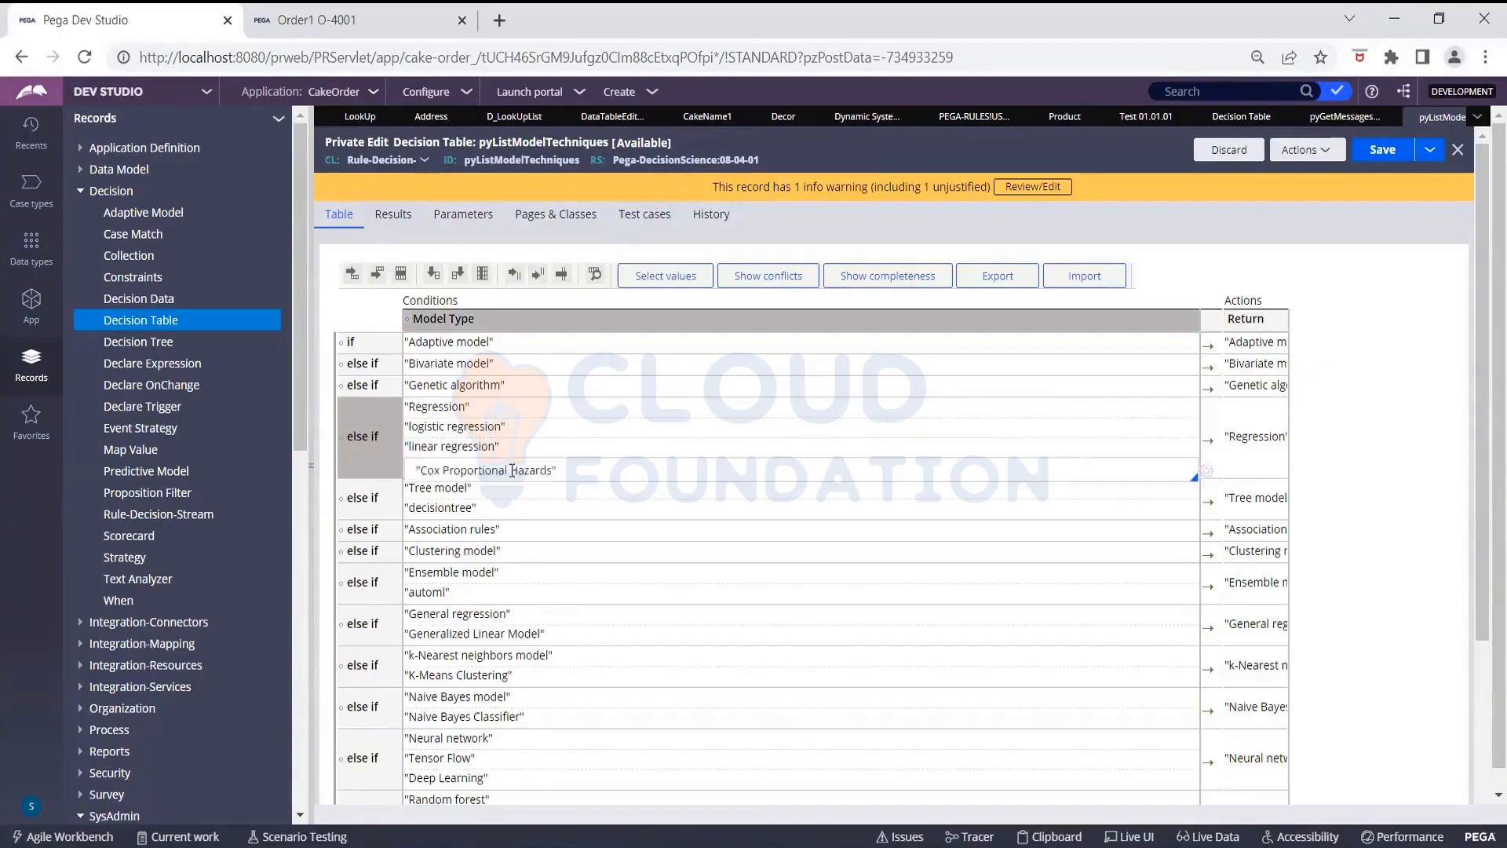
triple_click(512, 470)
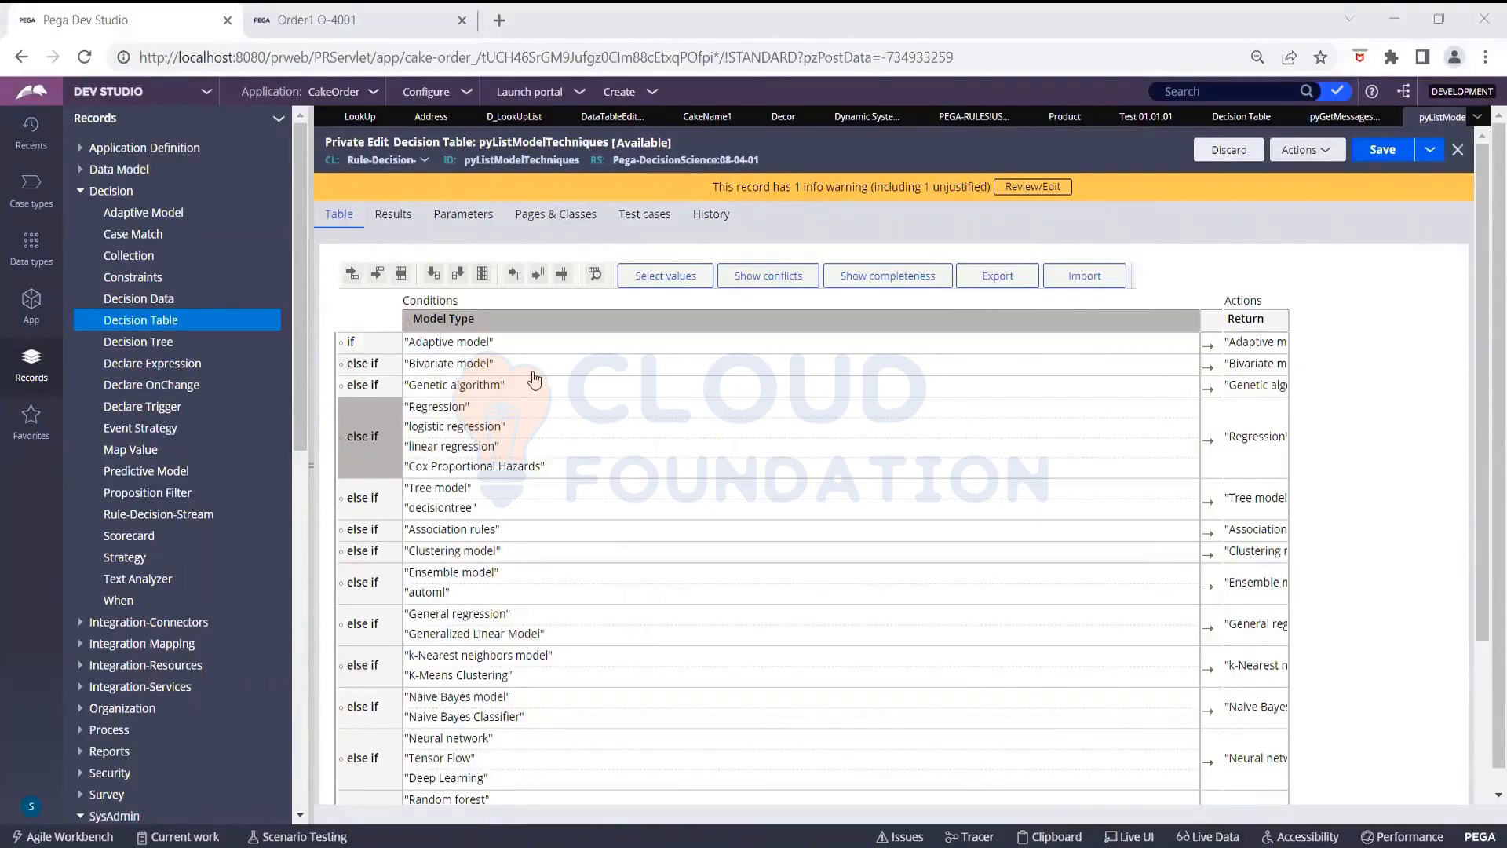
Inspect the return value of the table's otherwise row and the available save-as options for the record
scroll(535, 382, down, 3)
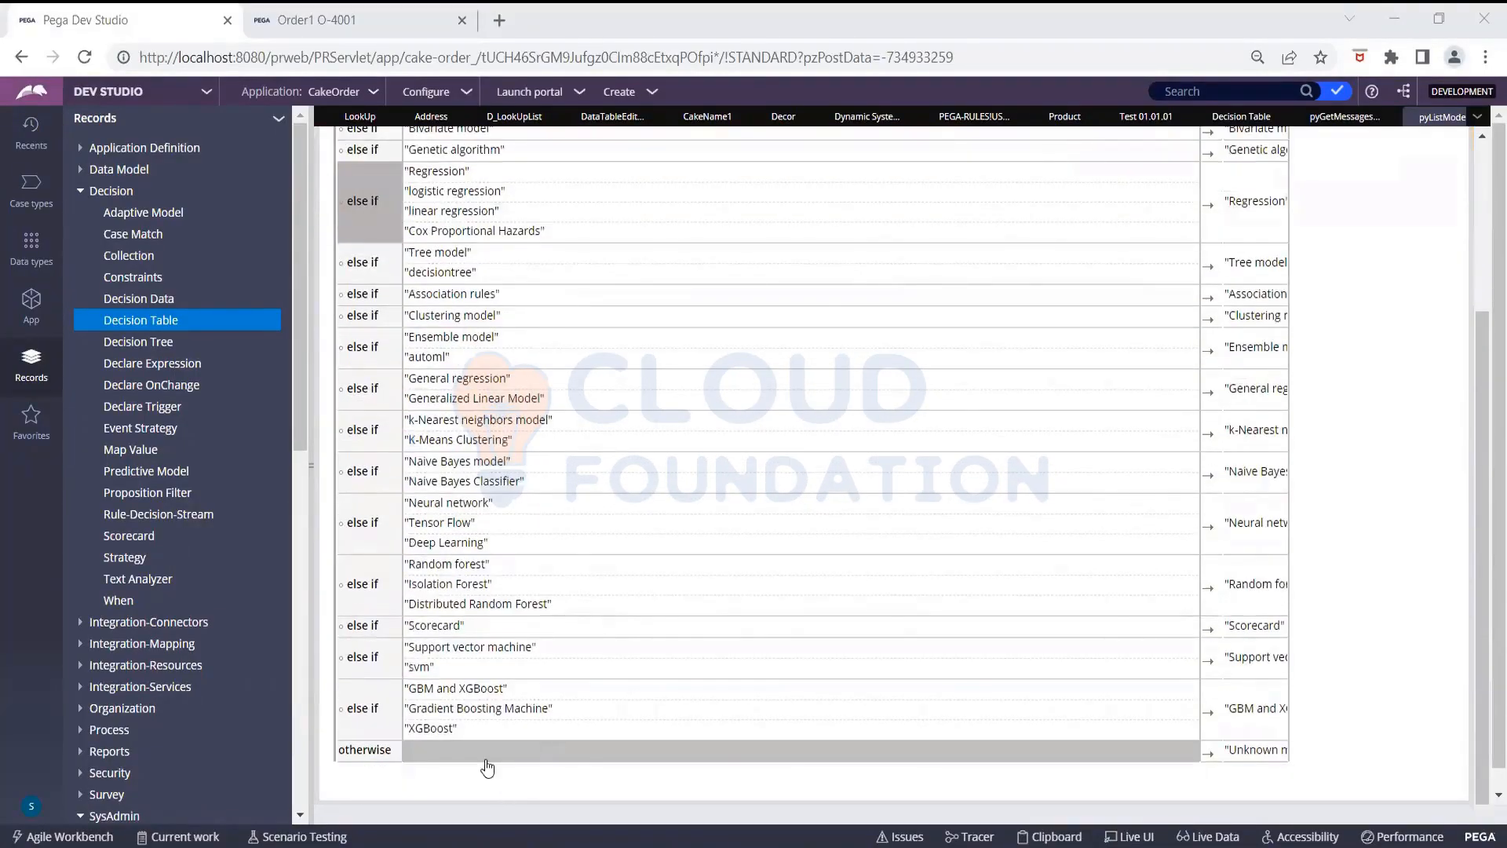
click(1248, 752)
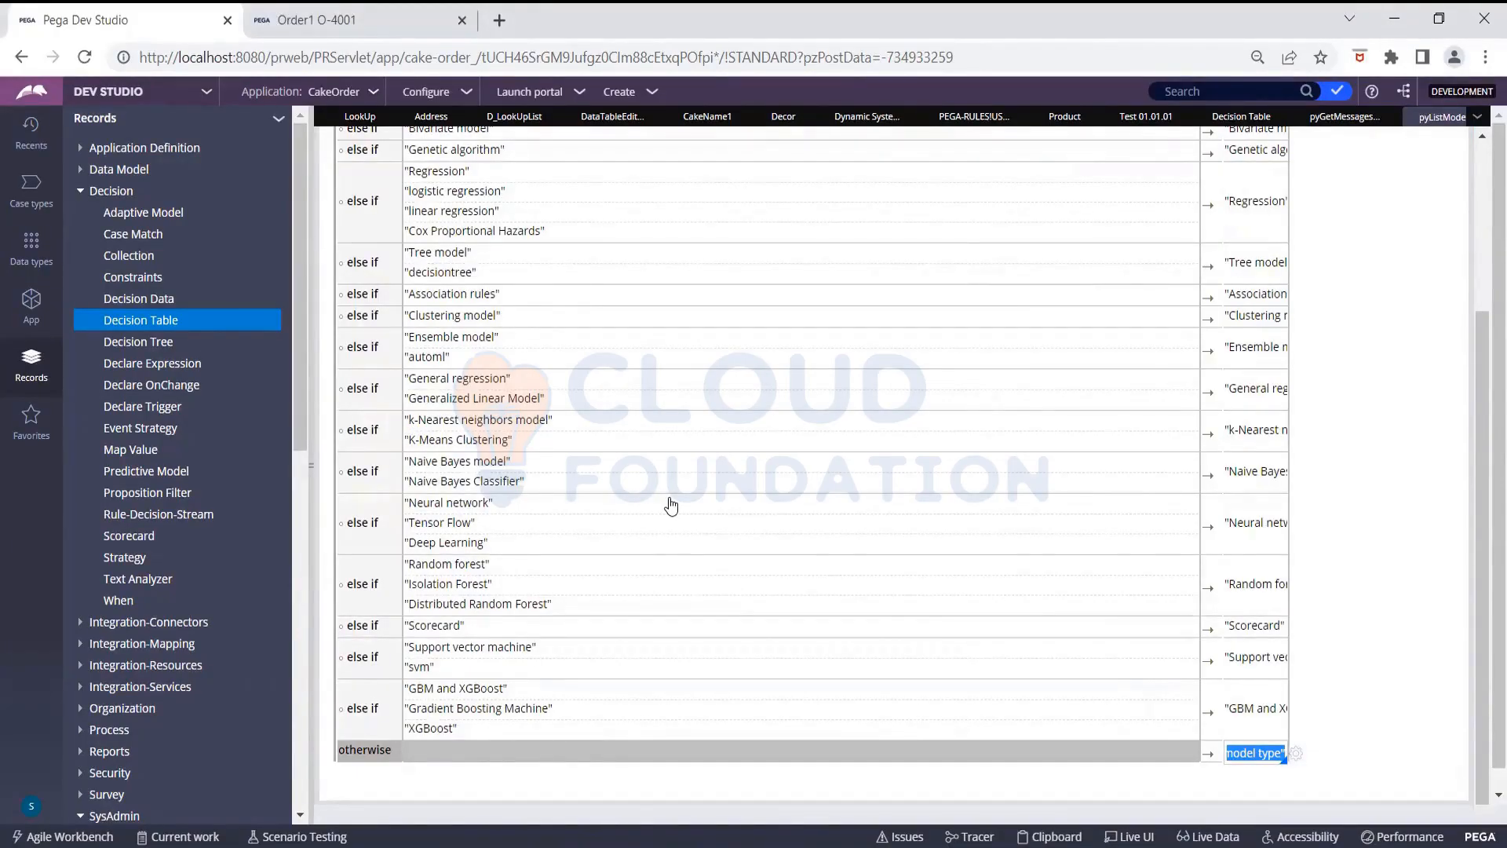
scroll(817, 447, up, 3)
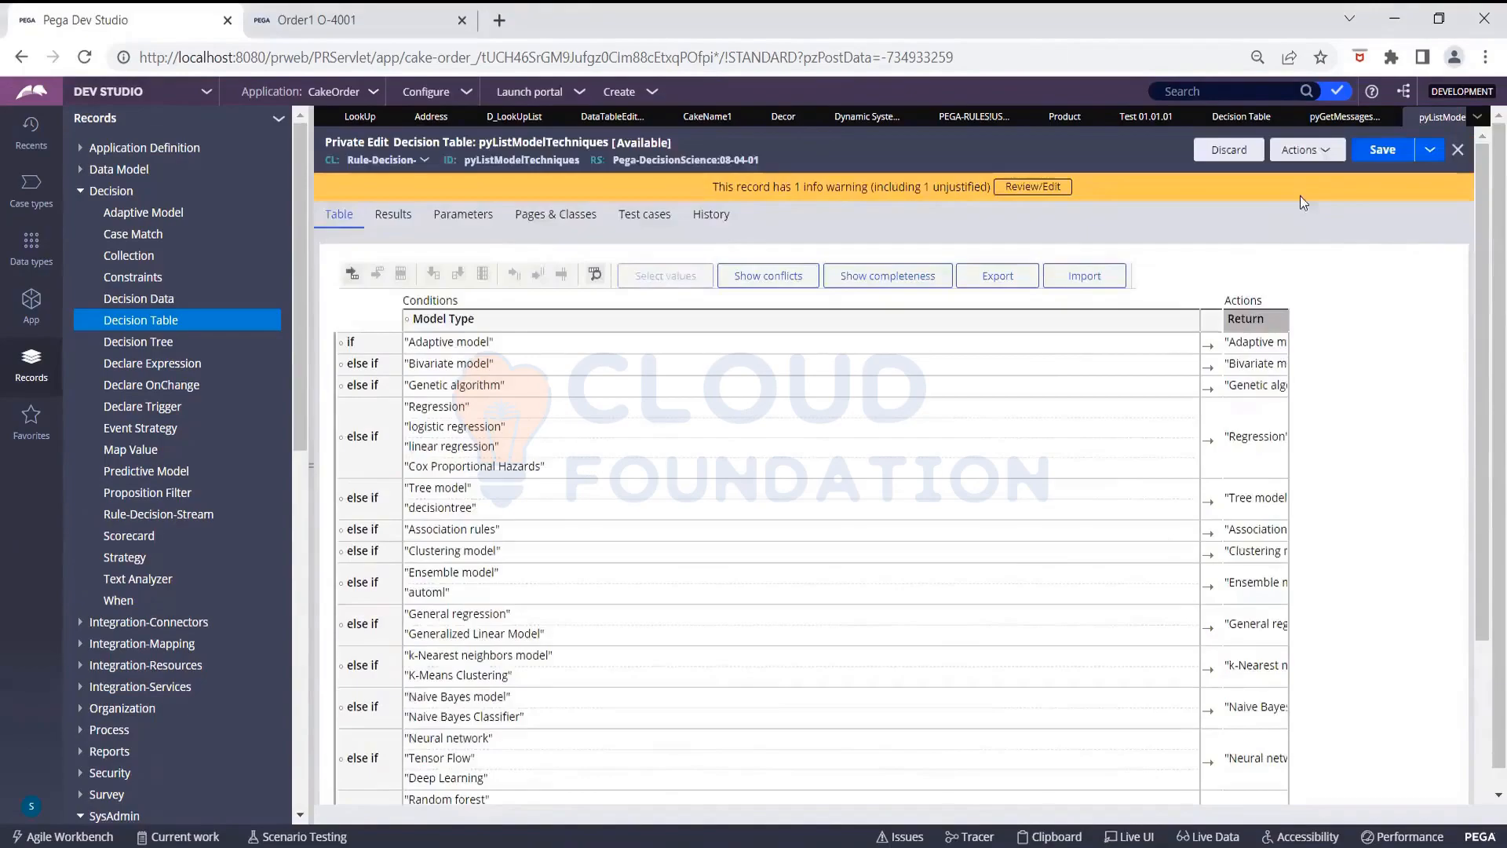
click(1430, 150)
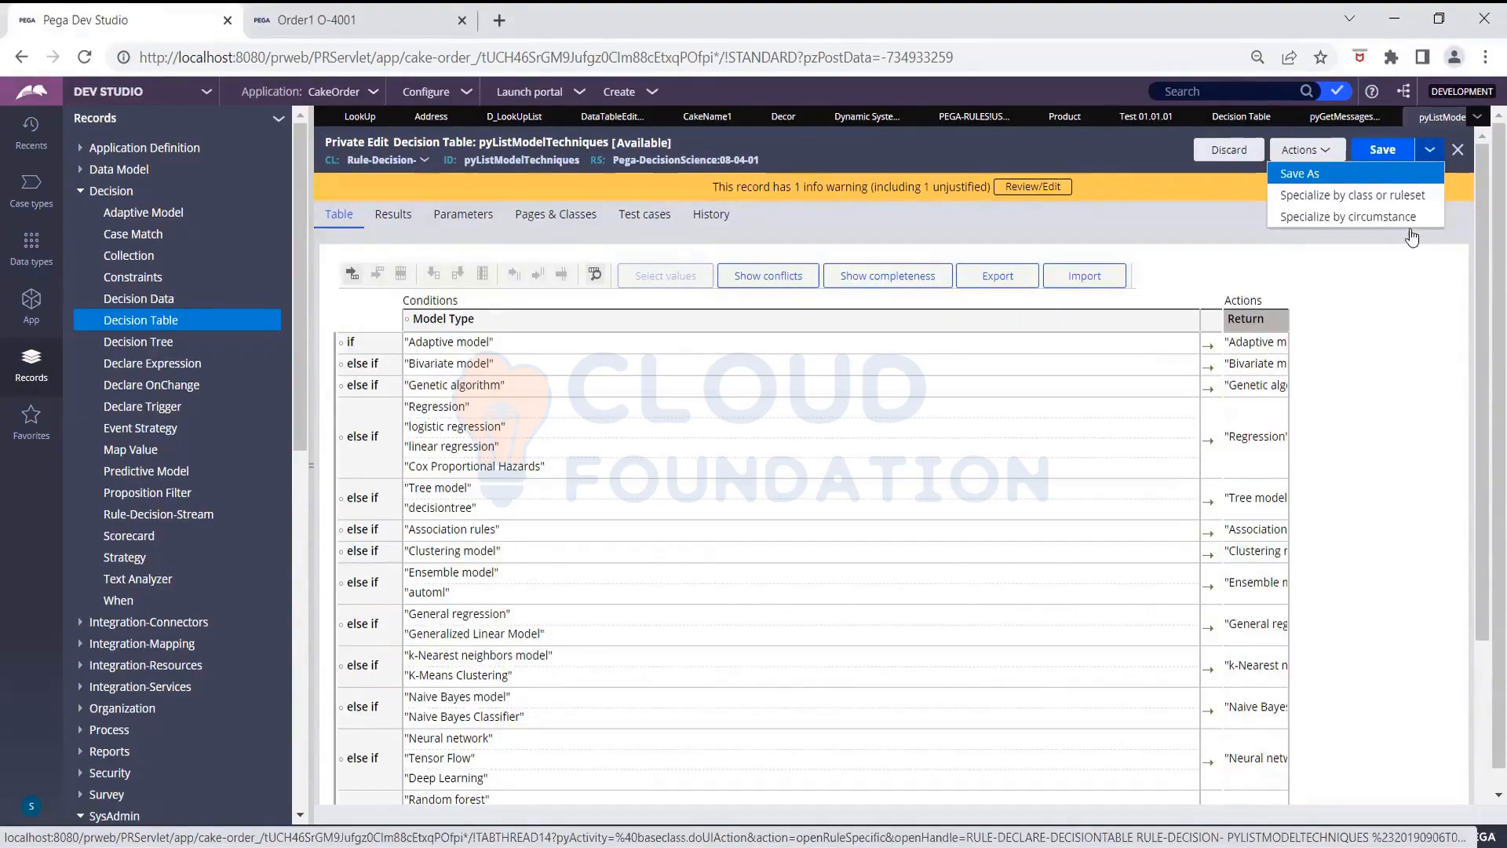
click(1383, 396)
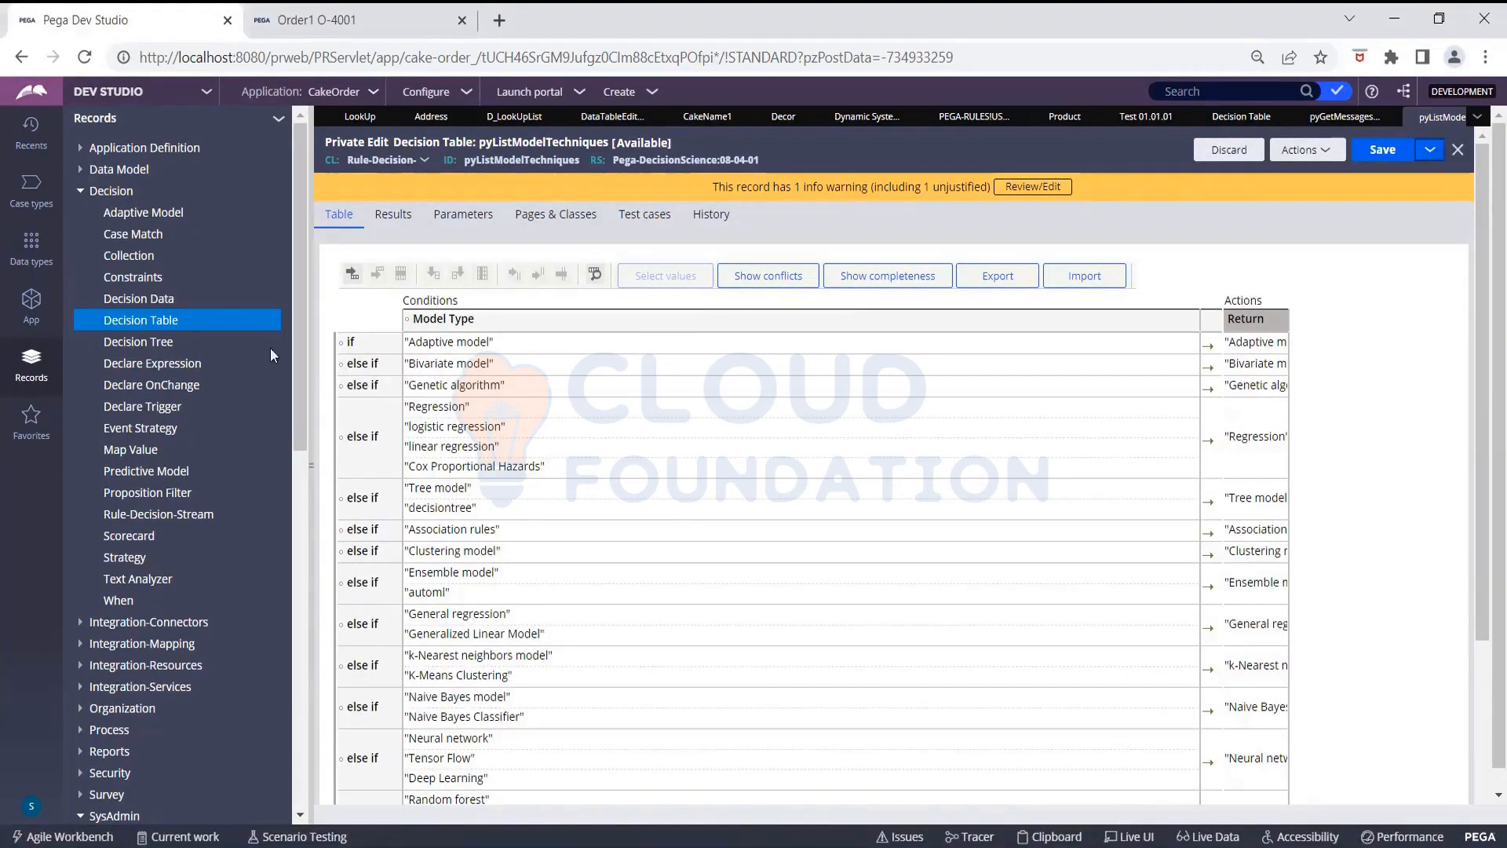
Close the open Test 01.01.01, Address and LookUp records to make room for the Decision Tree instance list
click(167, 345)
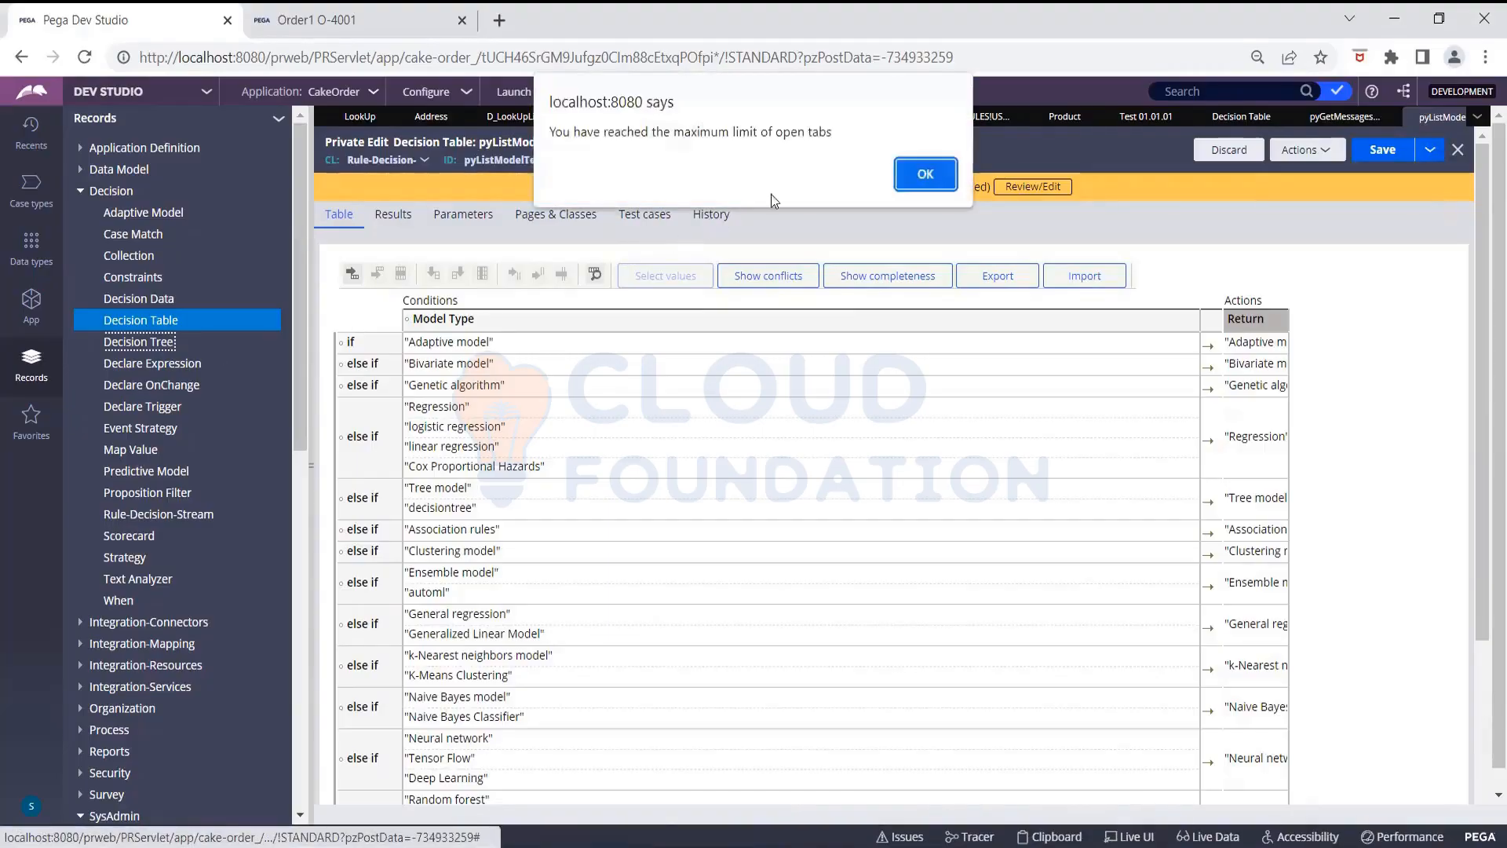
click(919, 174)
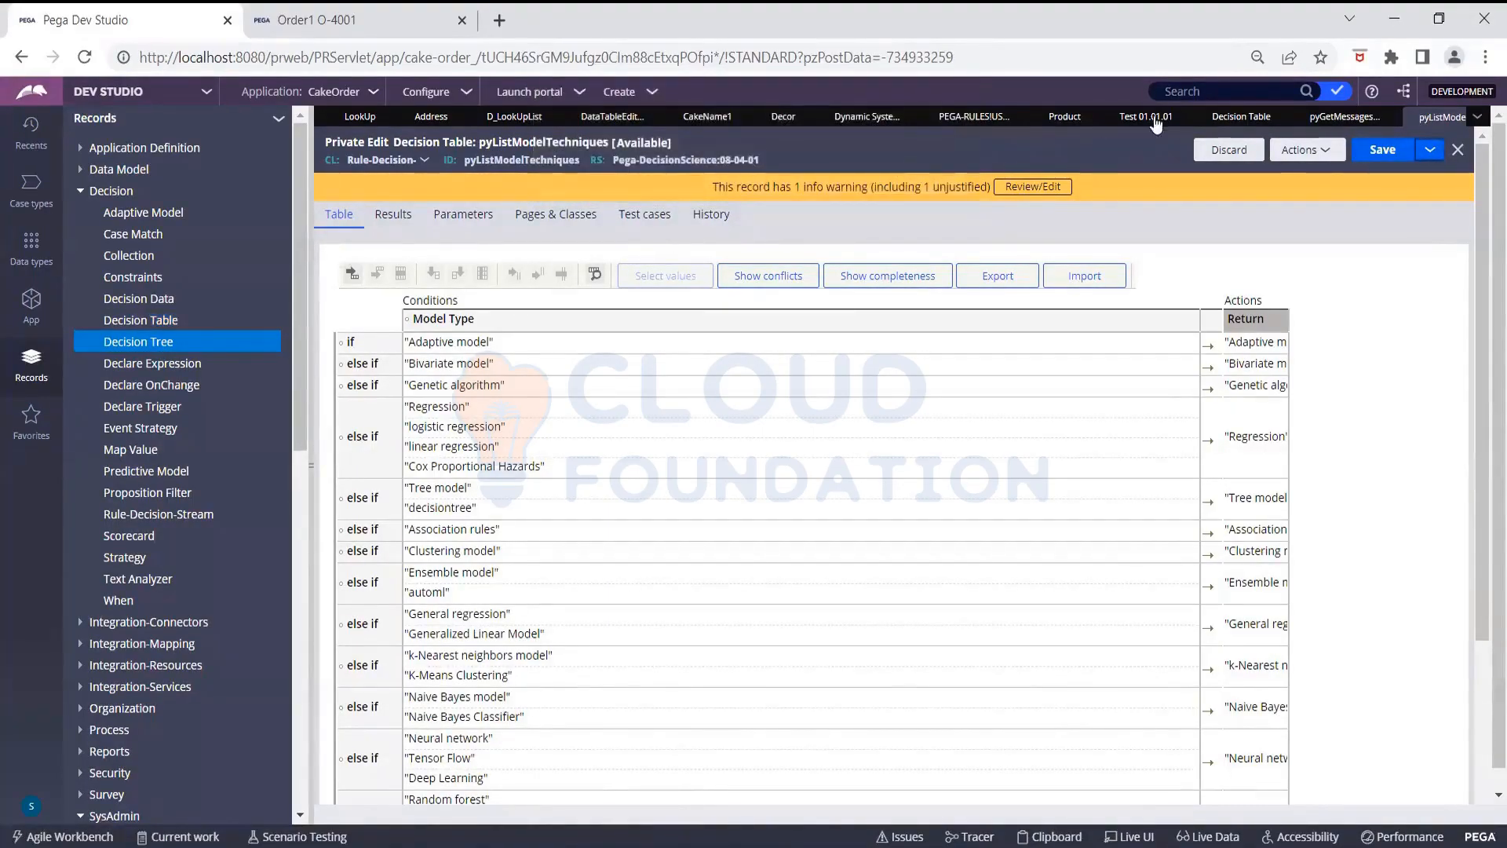
click(1183, 117)
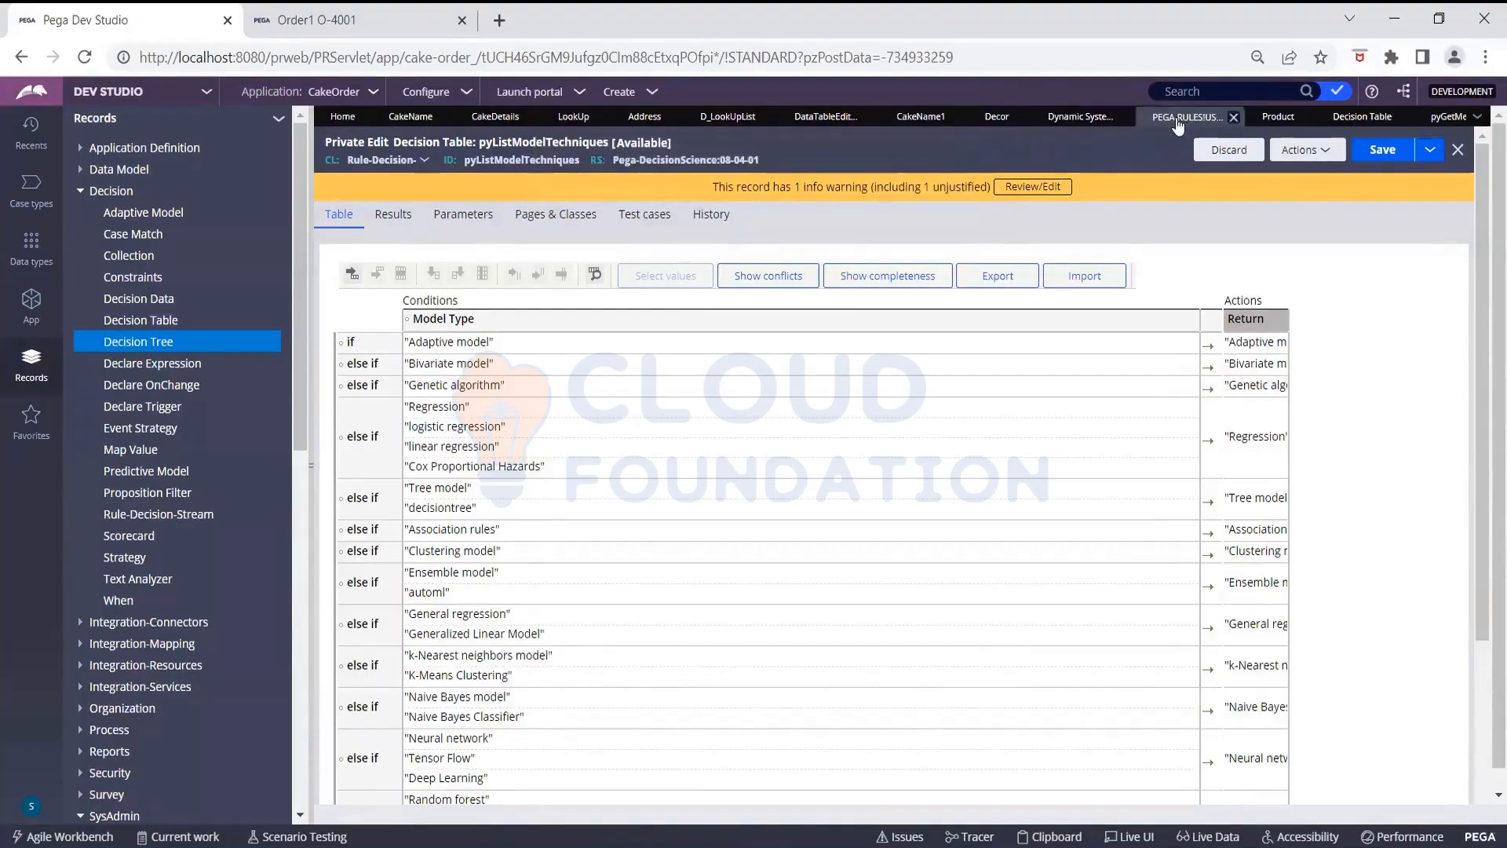
click(671, 117)
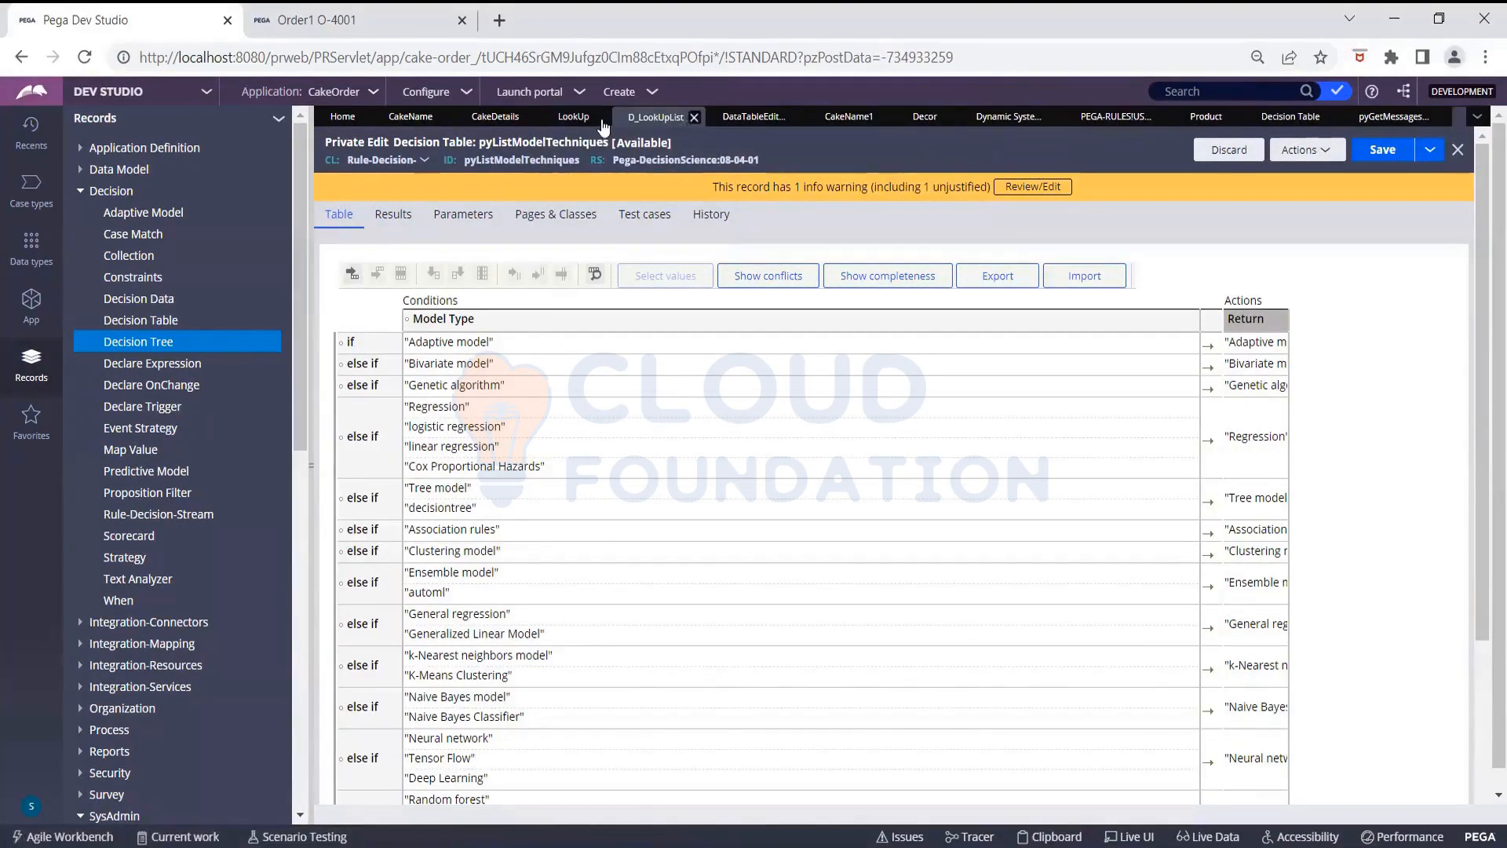
click(263, 362)
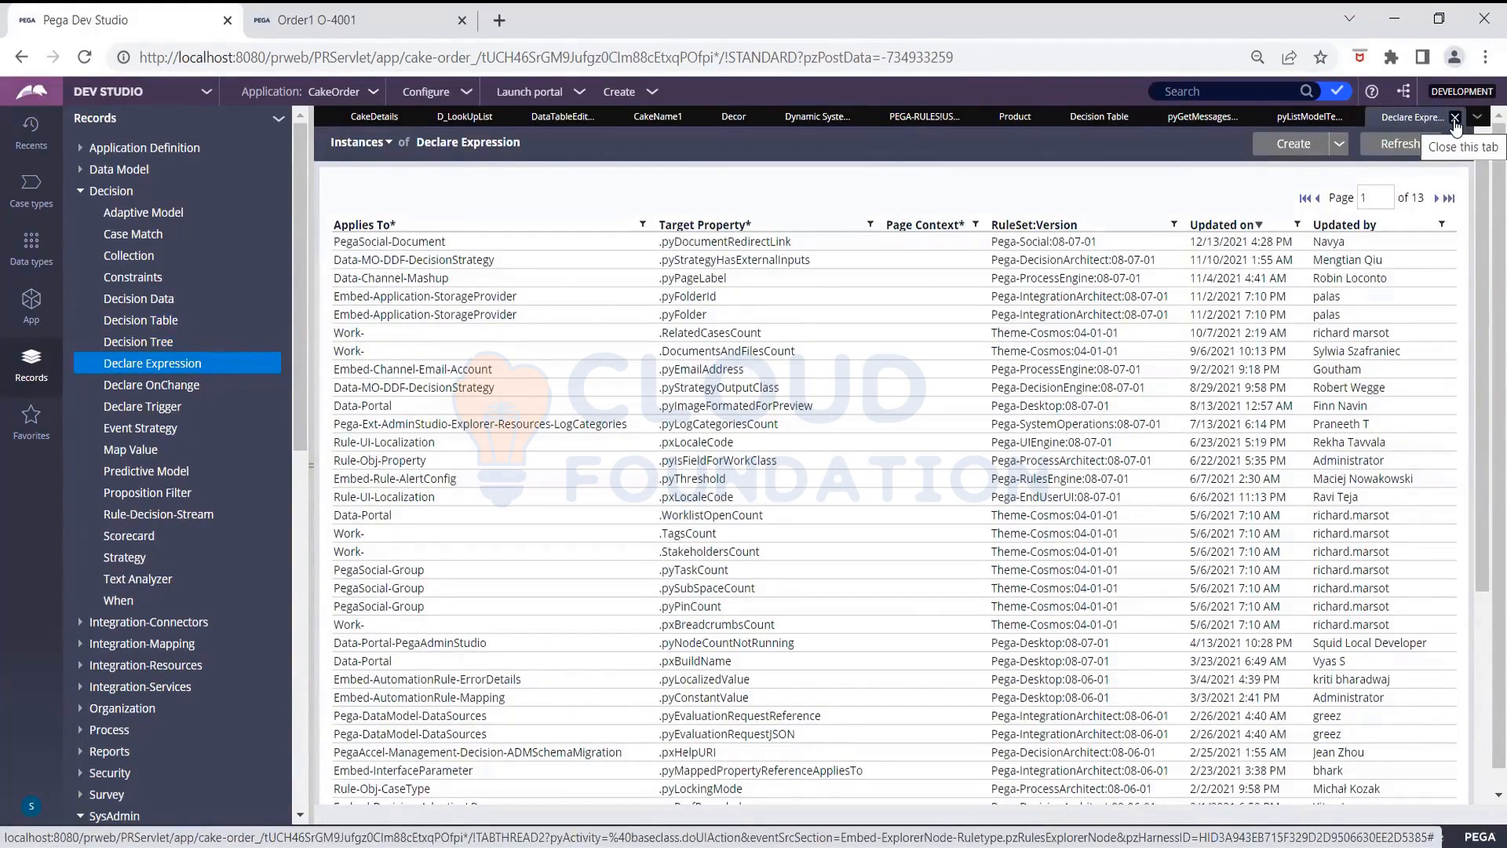
click(1454, 118)
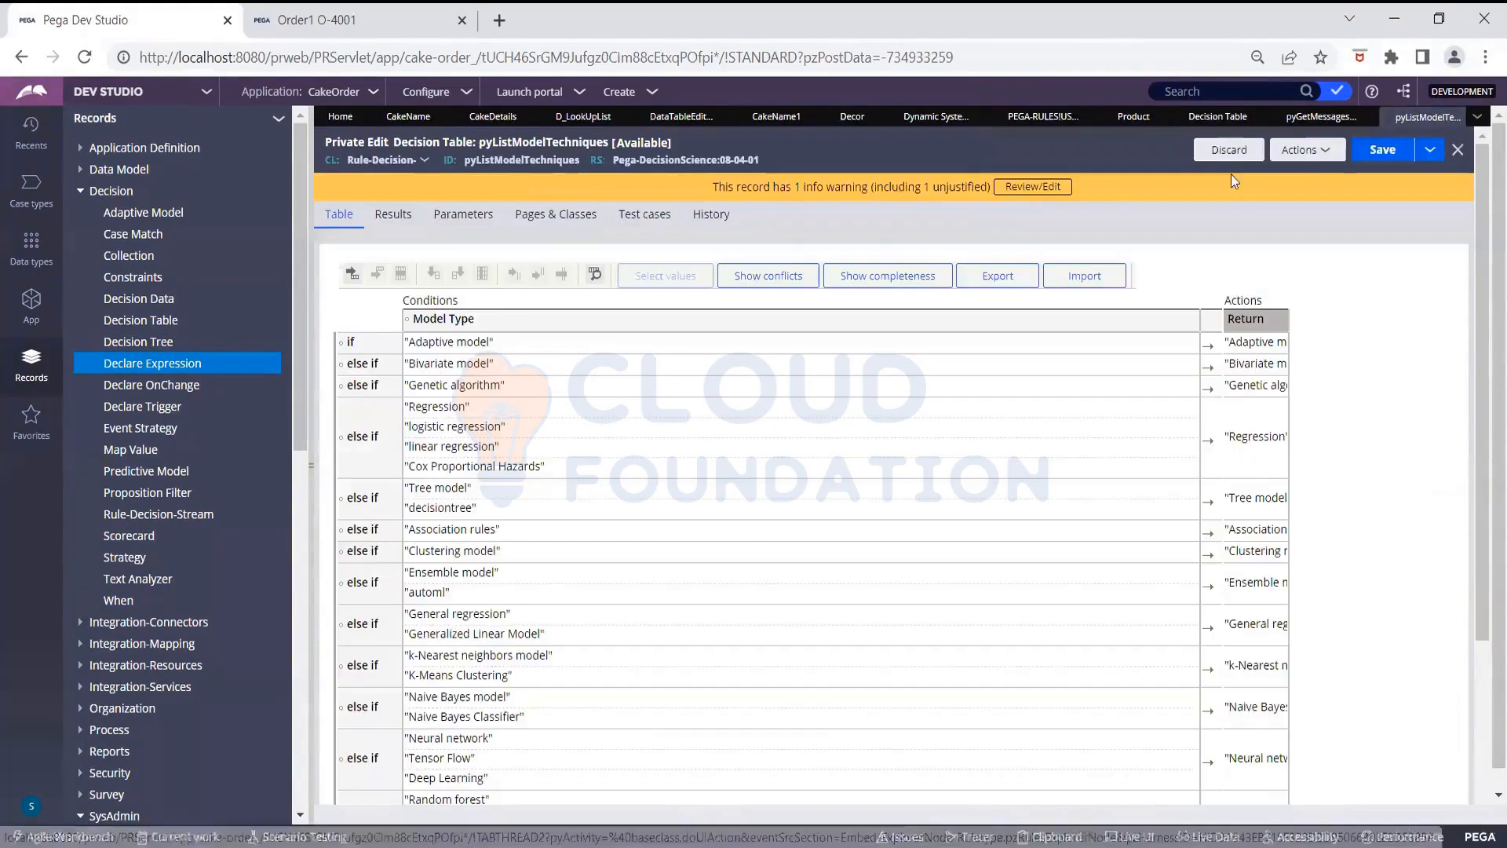
List the Decision Tree rule instances and open pyWorkAttachmentIconSelectGapID and the Data-Report-Shortcut instance pxGetReportSuffix
click(107, 343)
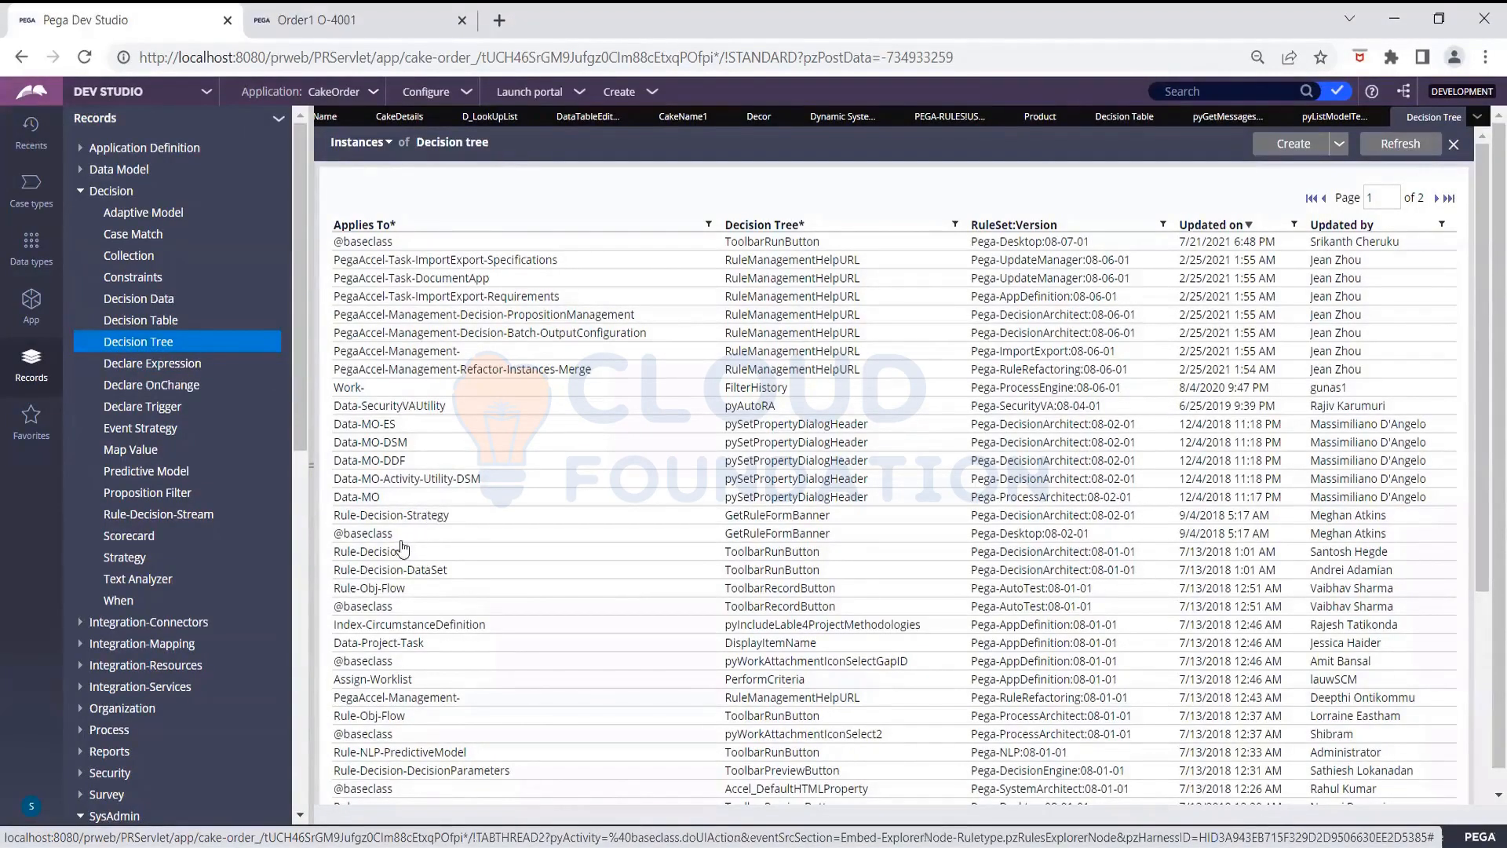
click(382, 663)
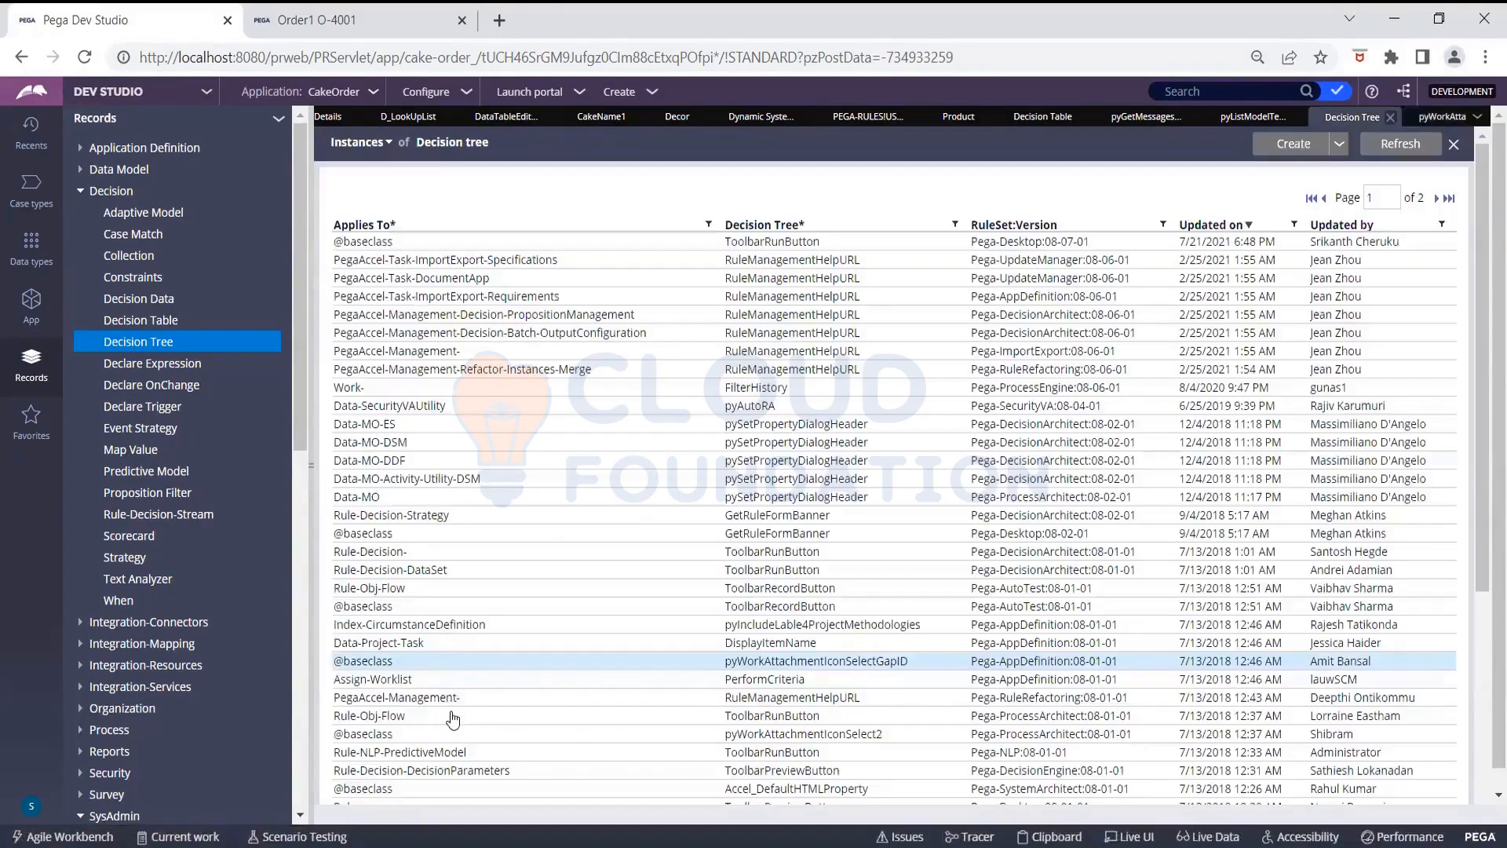
scroll(447, 699, down, 5)
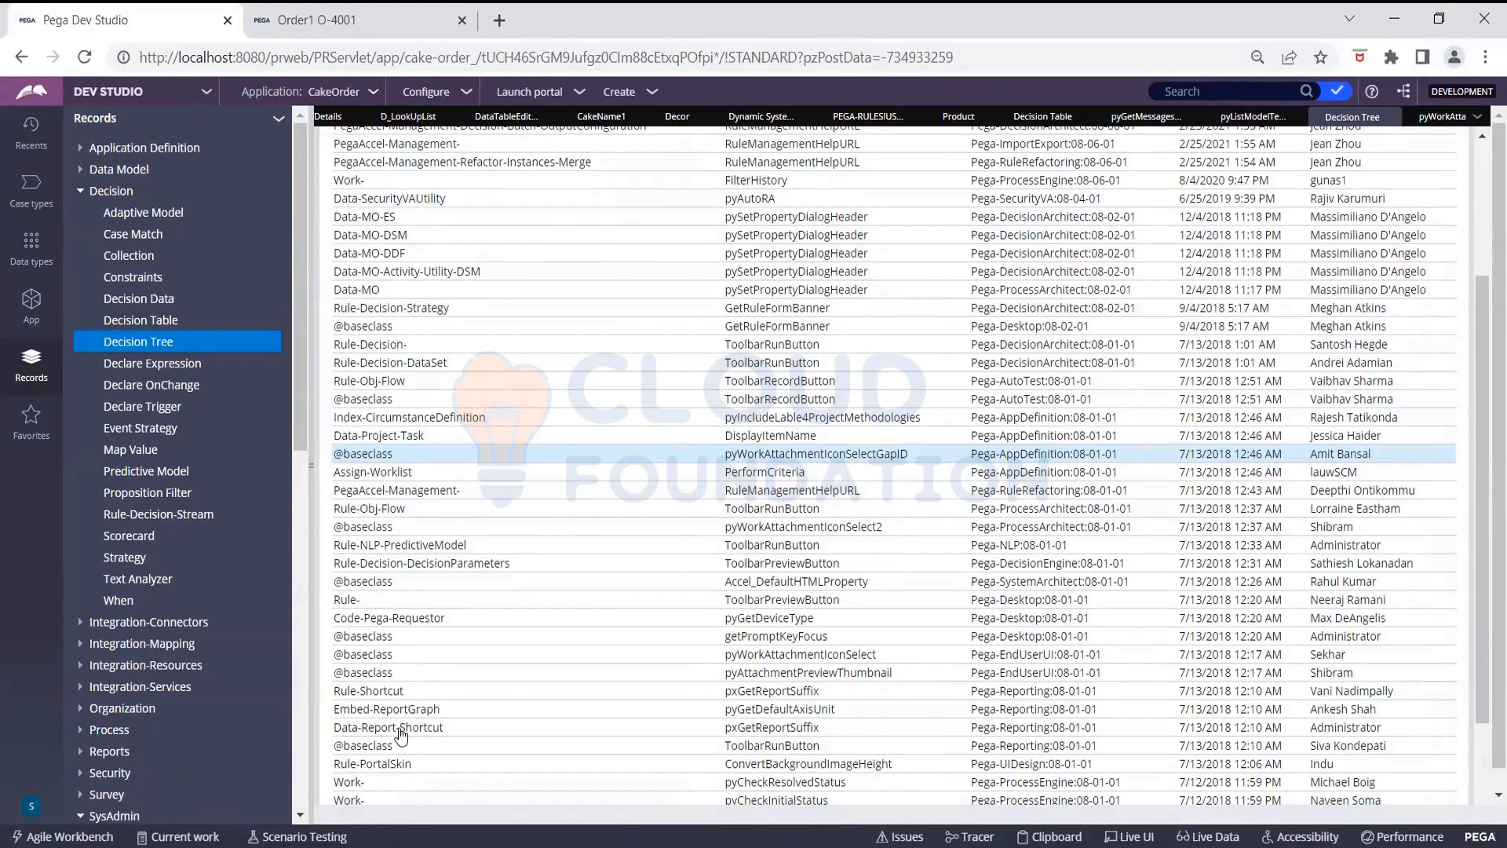
click(402, 728)
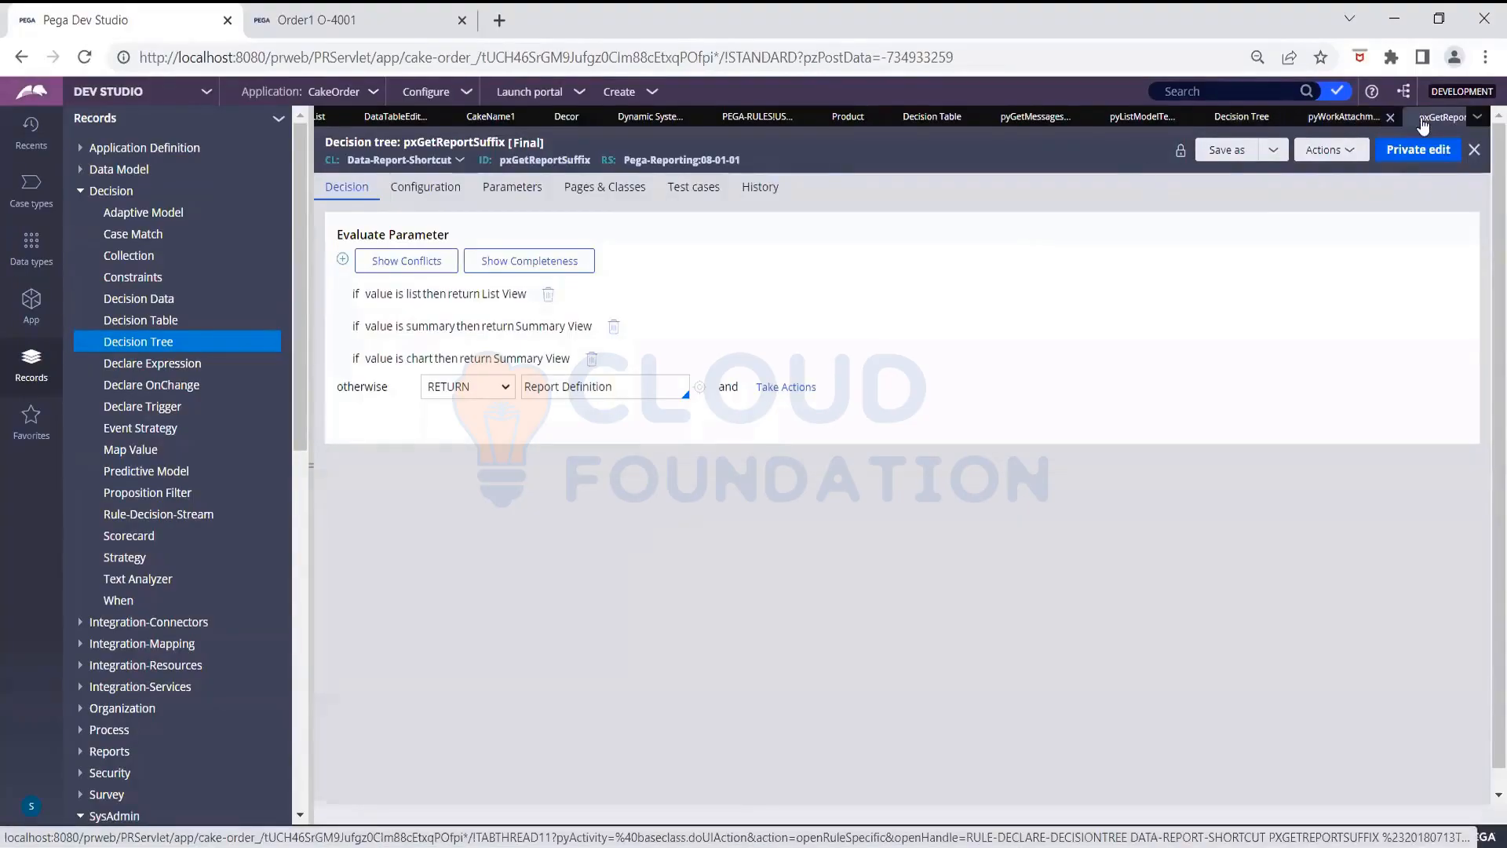
Close the pyWorkAttachmentIconSelectGapID decision tree and the pyListModelTechniques decision table
click(1452, 119)
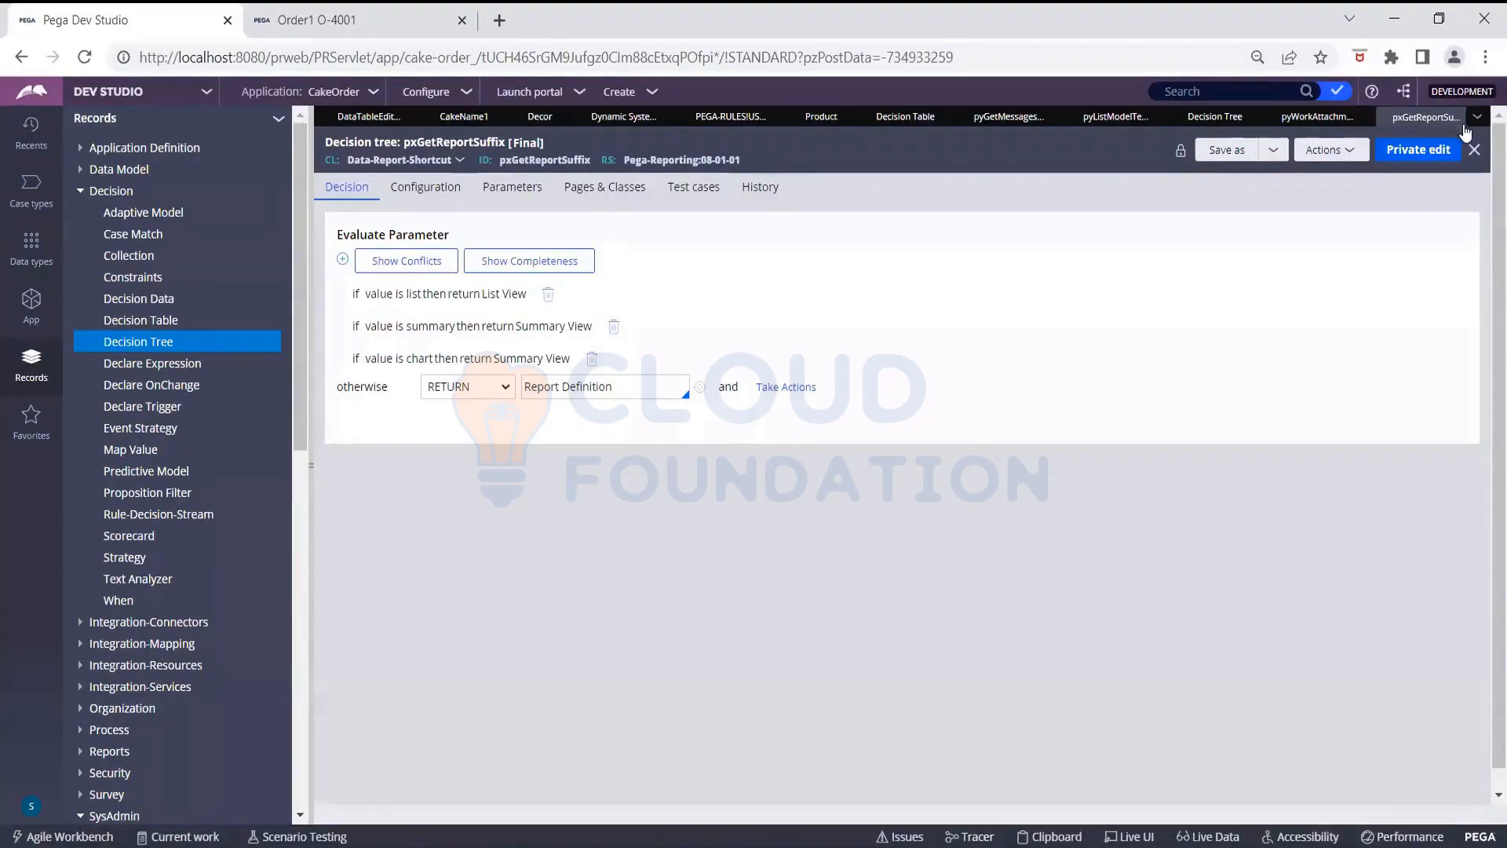
click(1364, 118)
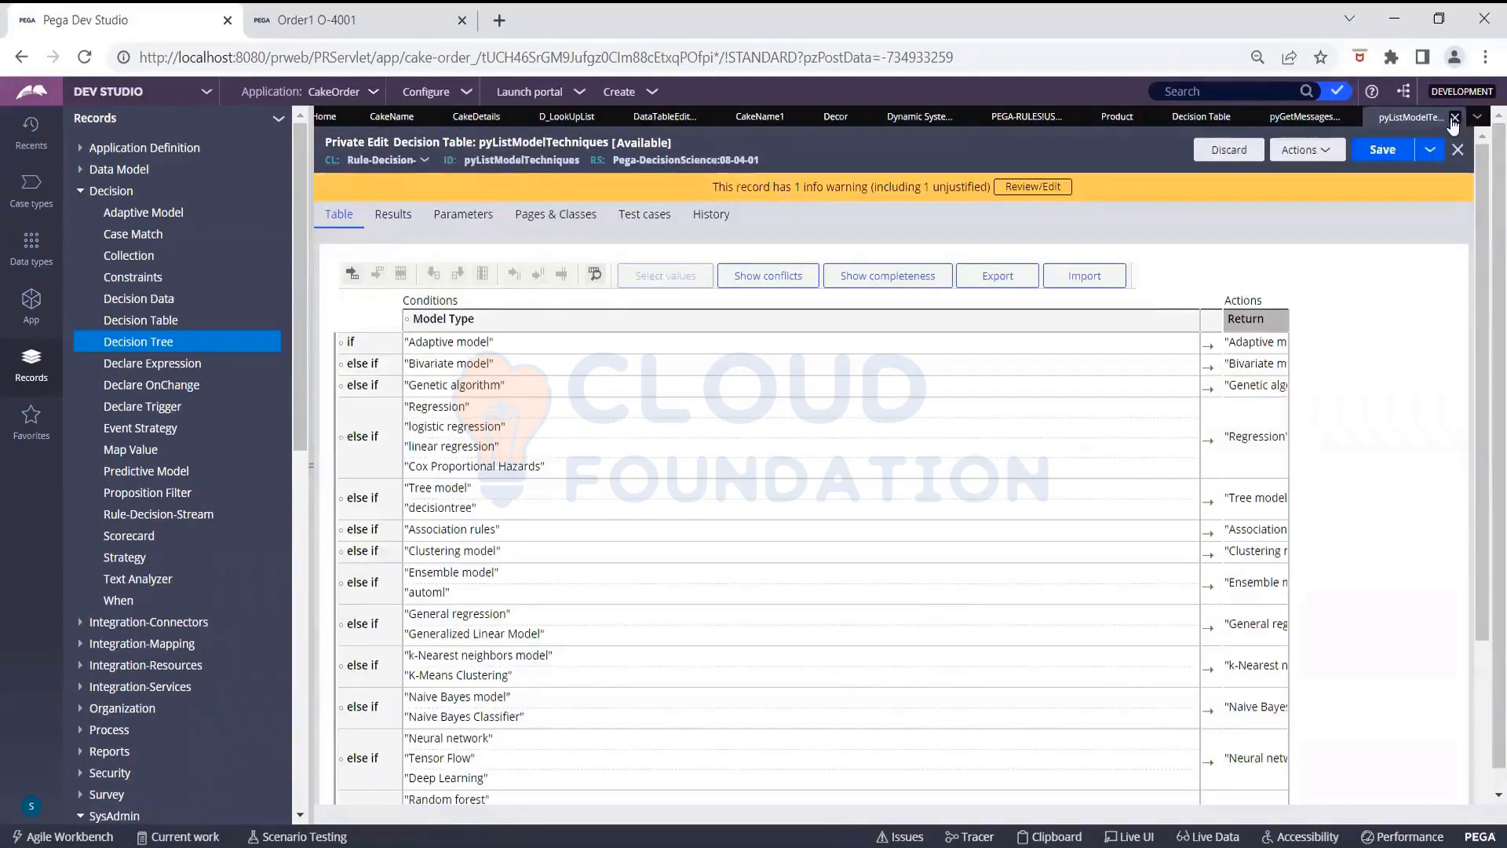
click(1454, 118)
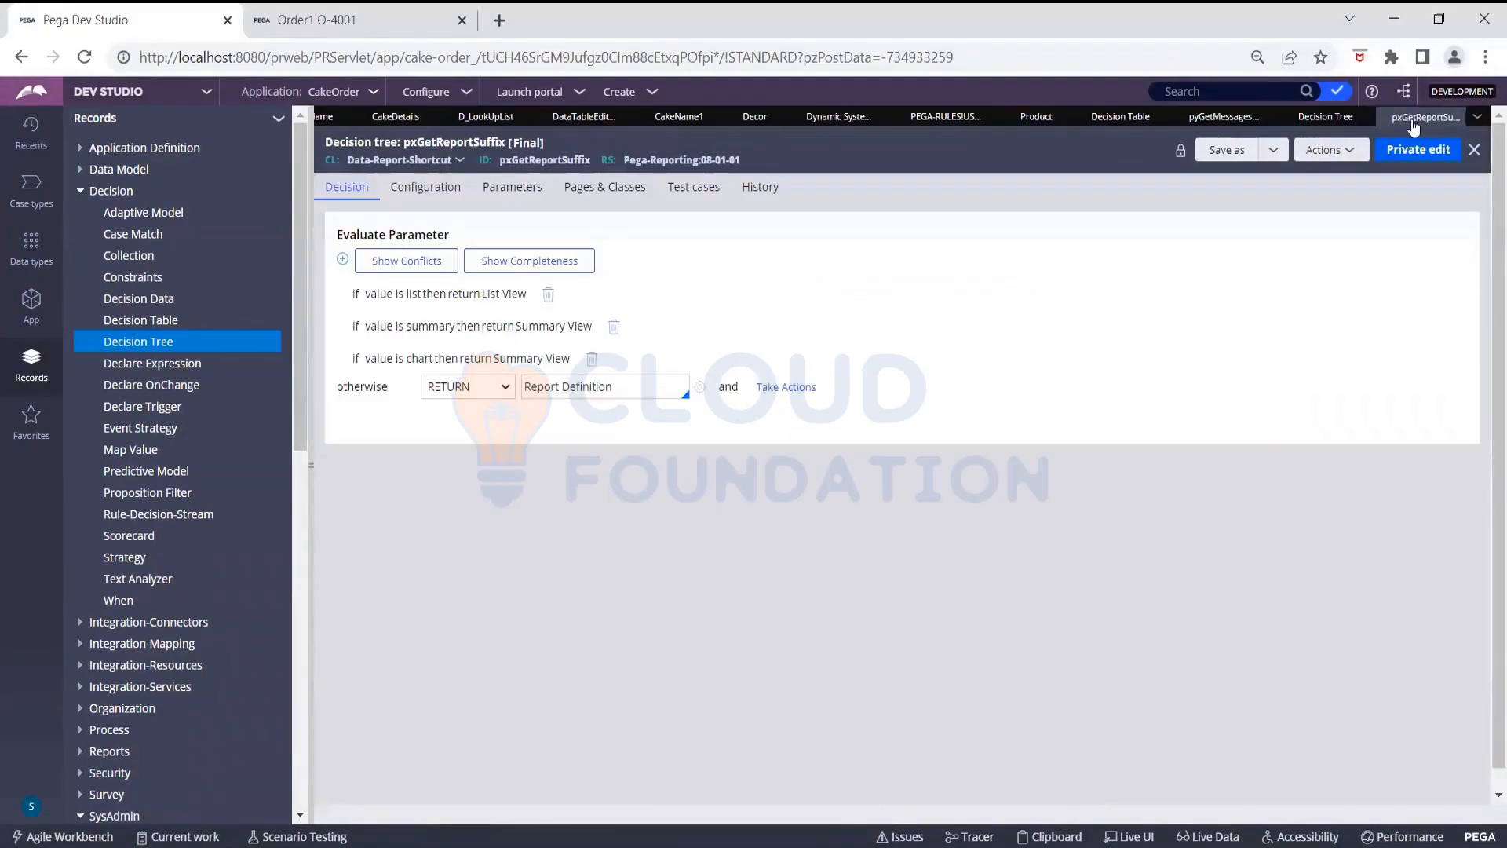
View the Data-MO decision tree pySetPropertyDialogHeader, and reopen the Decision Tree instance list after closing pxGetReportSuffix
click(1331, 120)
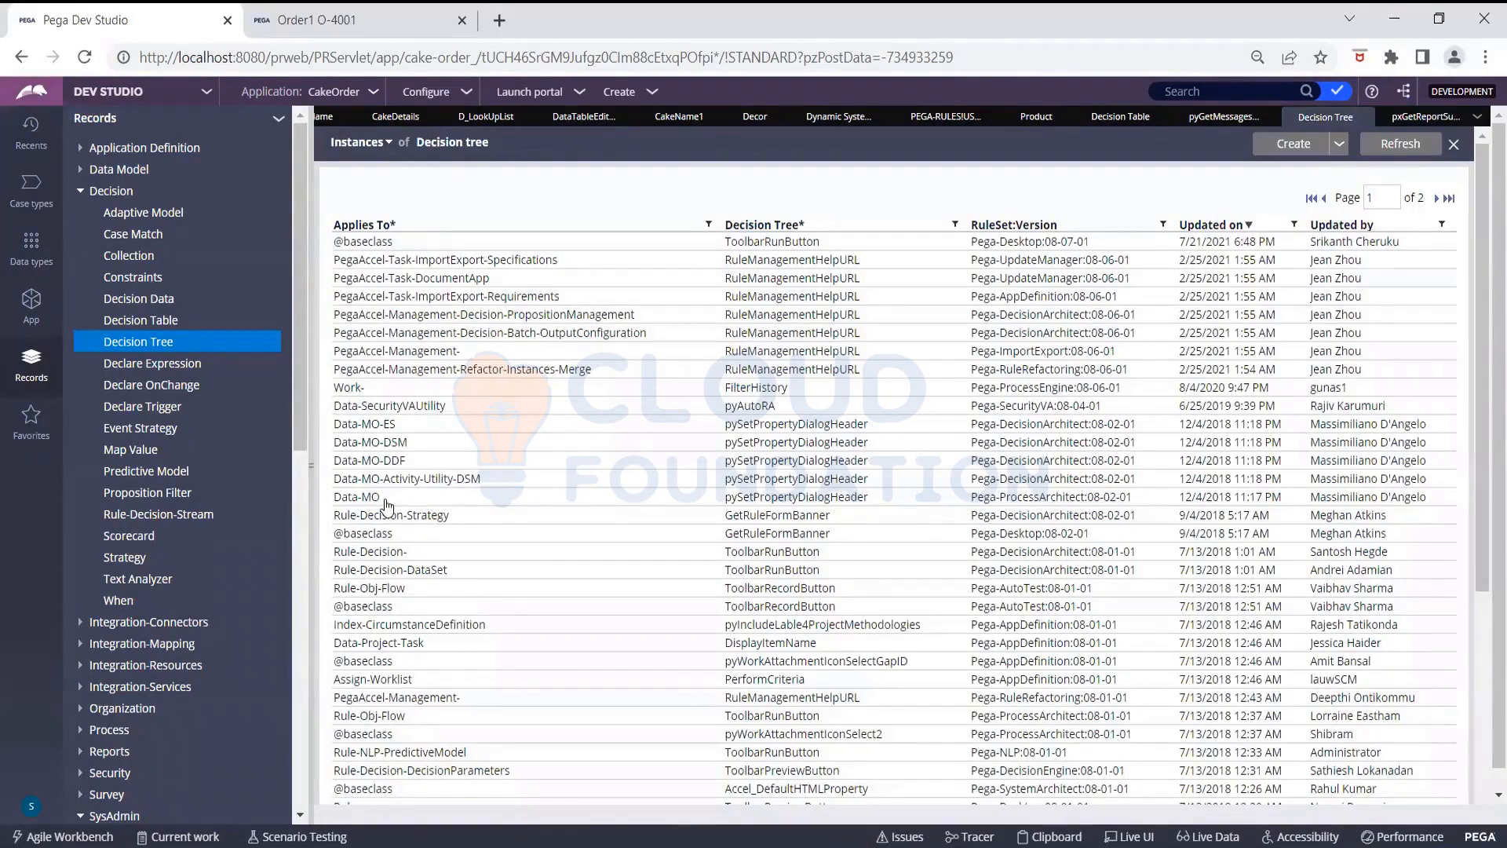
click(386, 501)
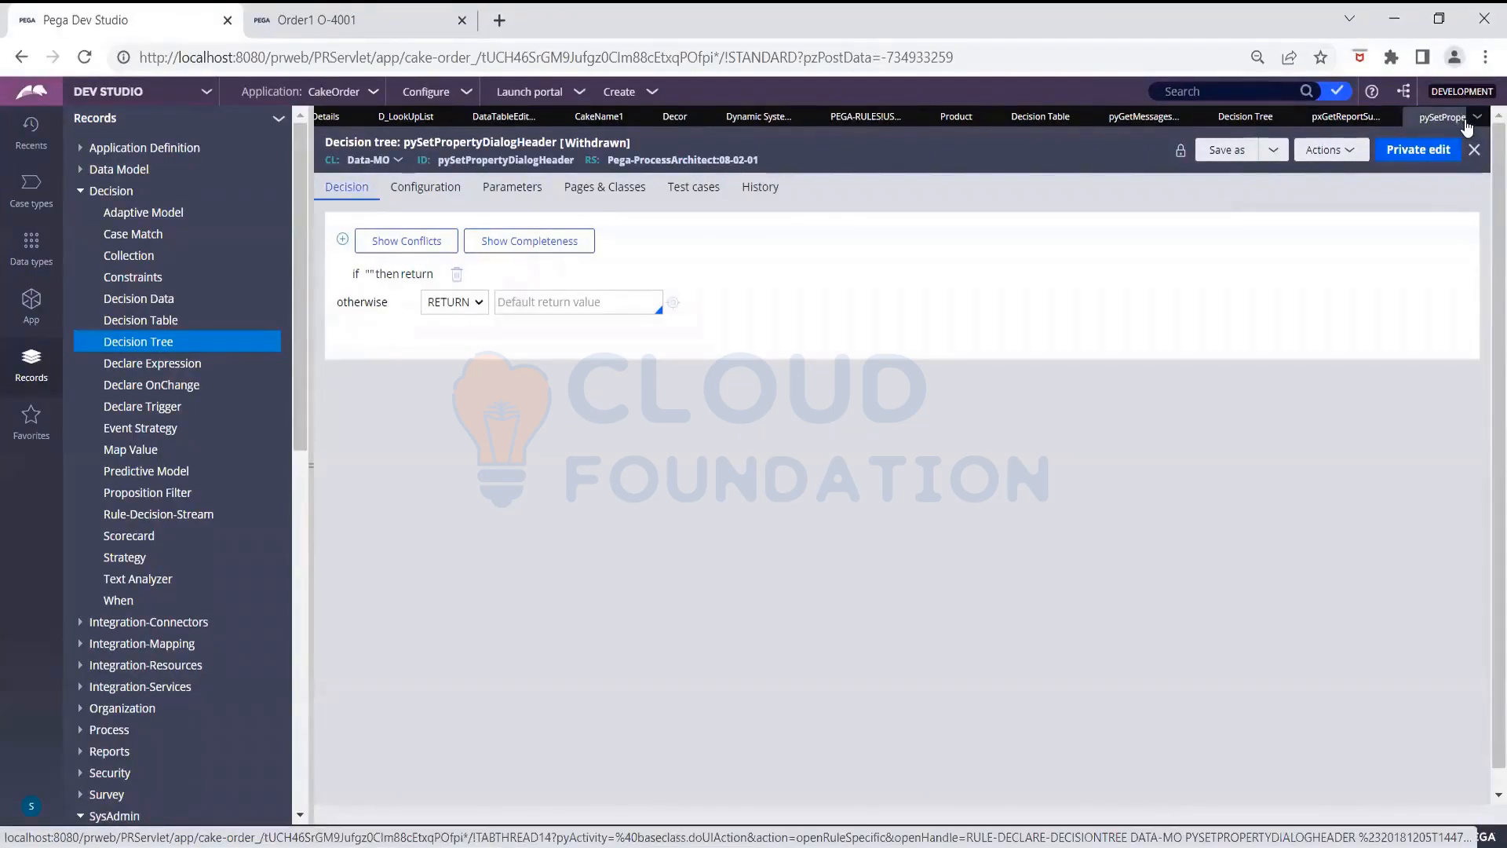
click(1470, 126)
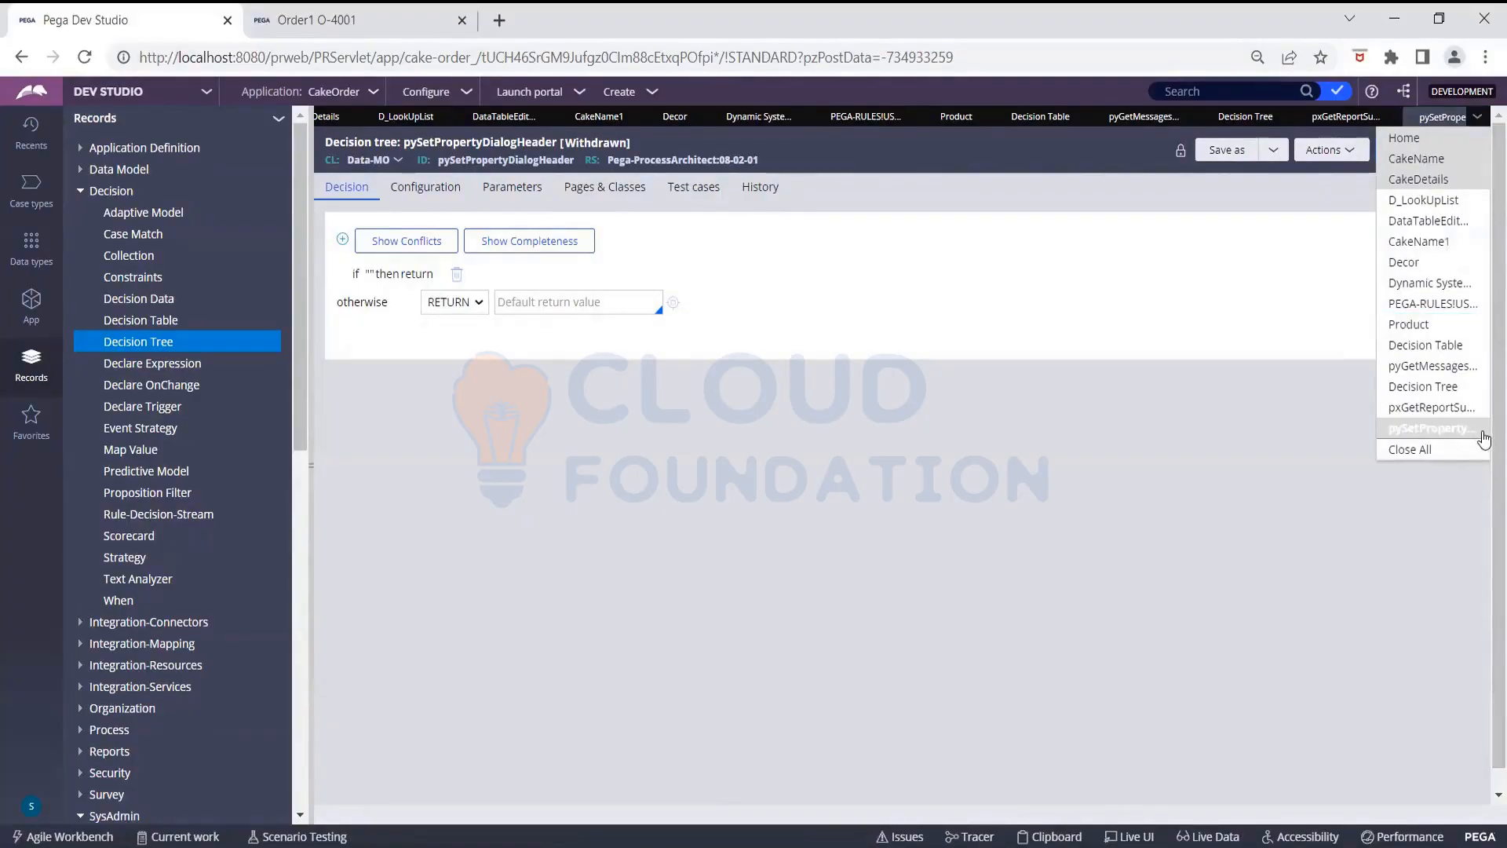
click(1393, 118)
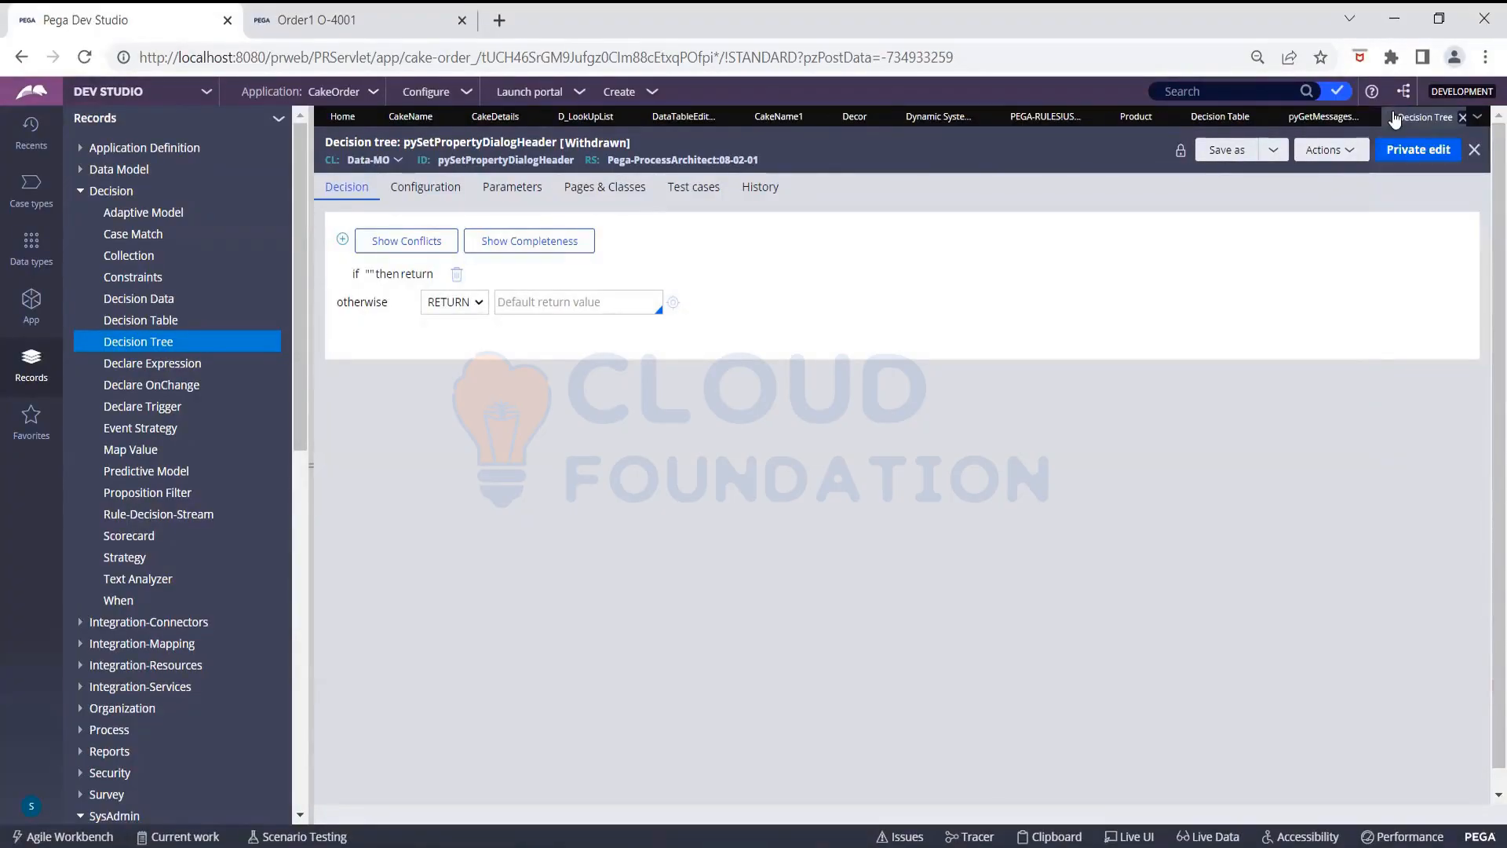
click(1462, 119)
click(125, 343)
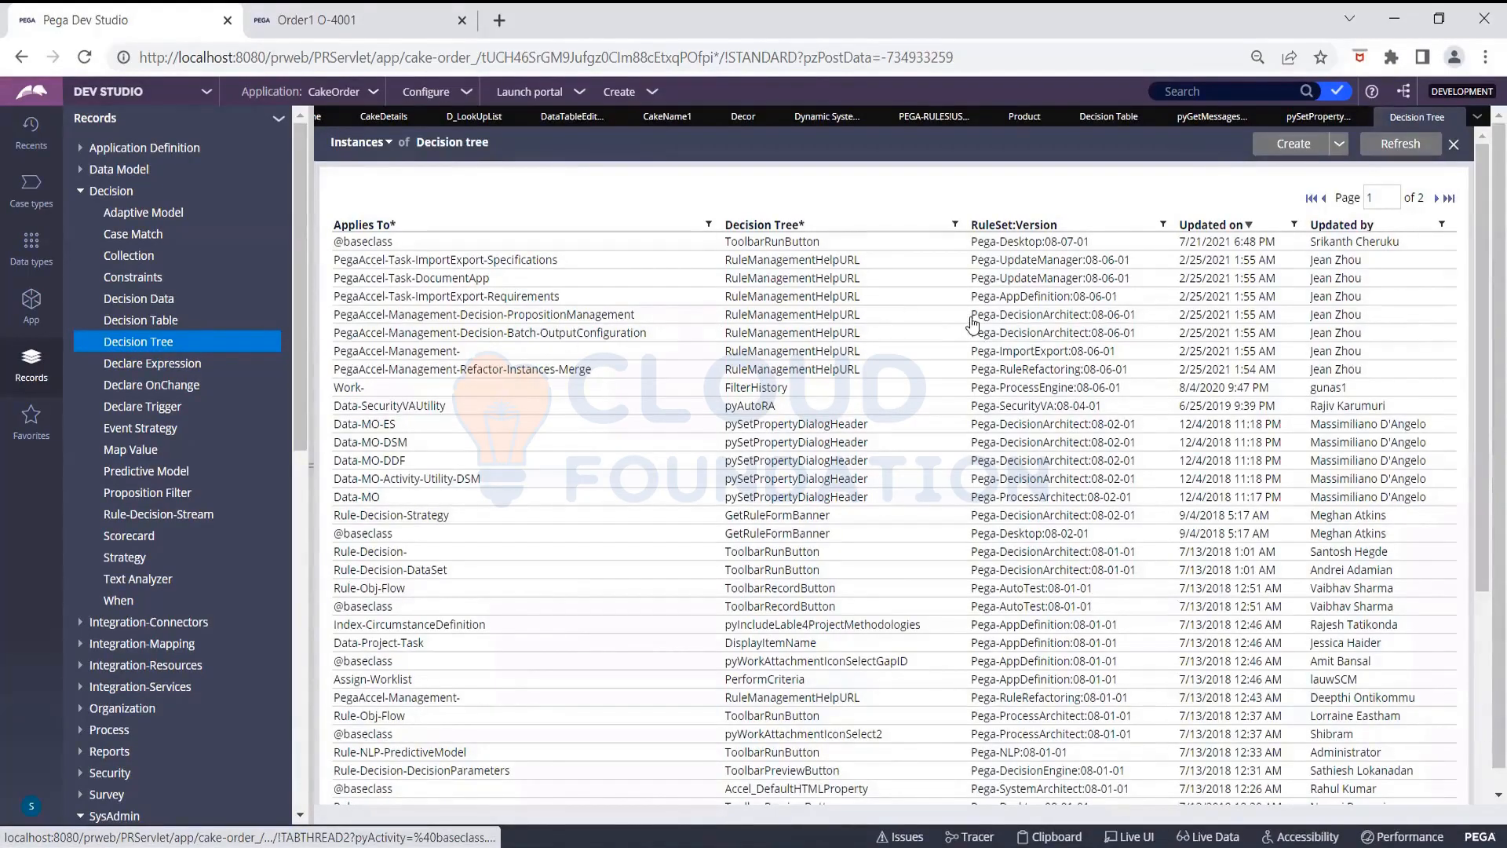
Search Google for "Nested If" in a new browser tab and open the Javatpoint article Nested If Function in Excel
click(499, 21)
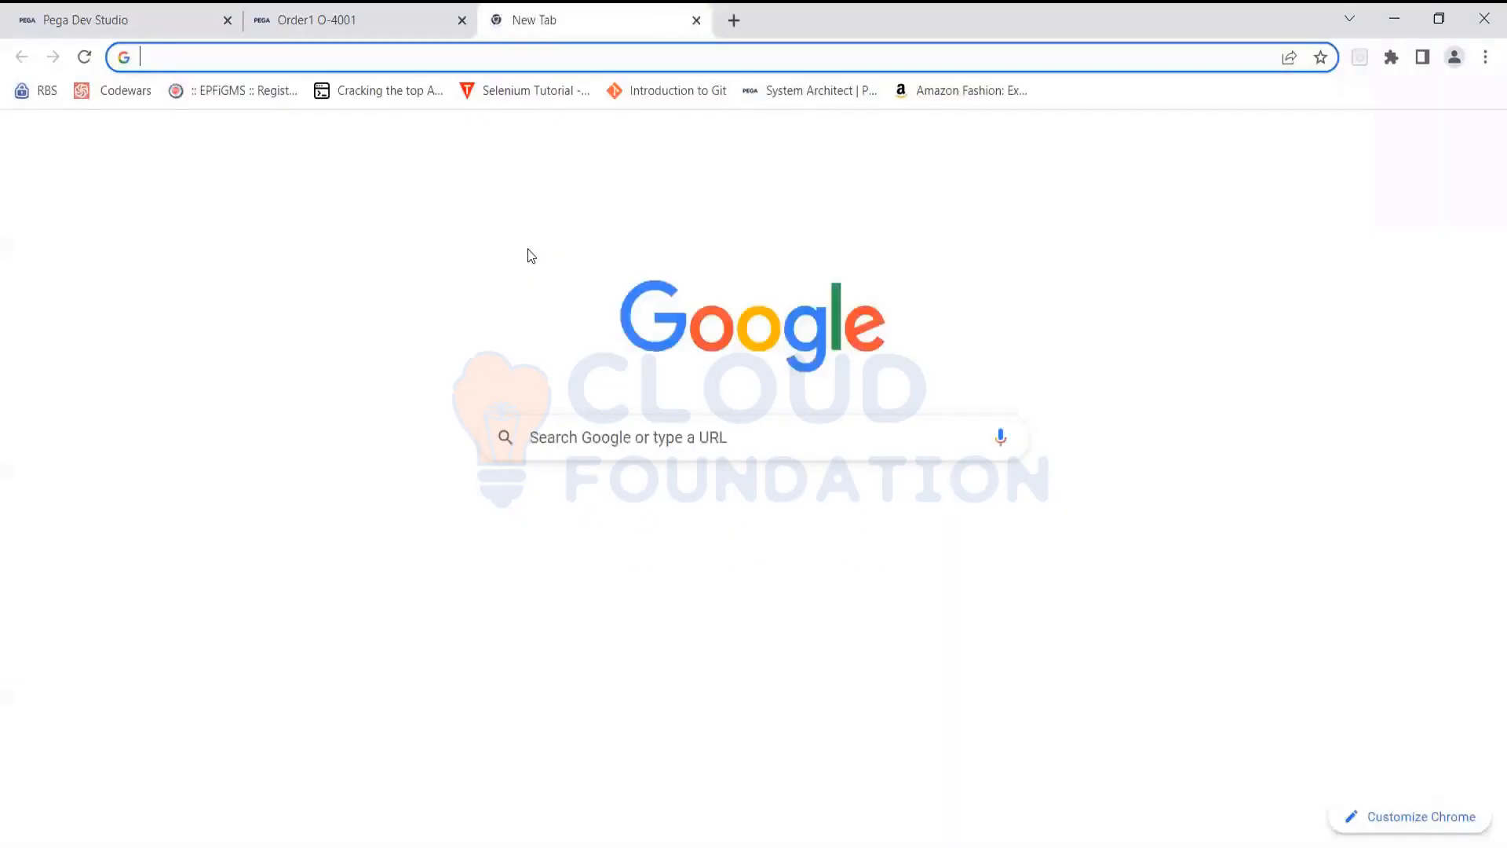
text(Nested)
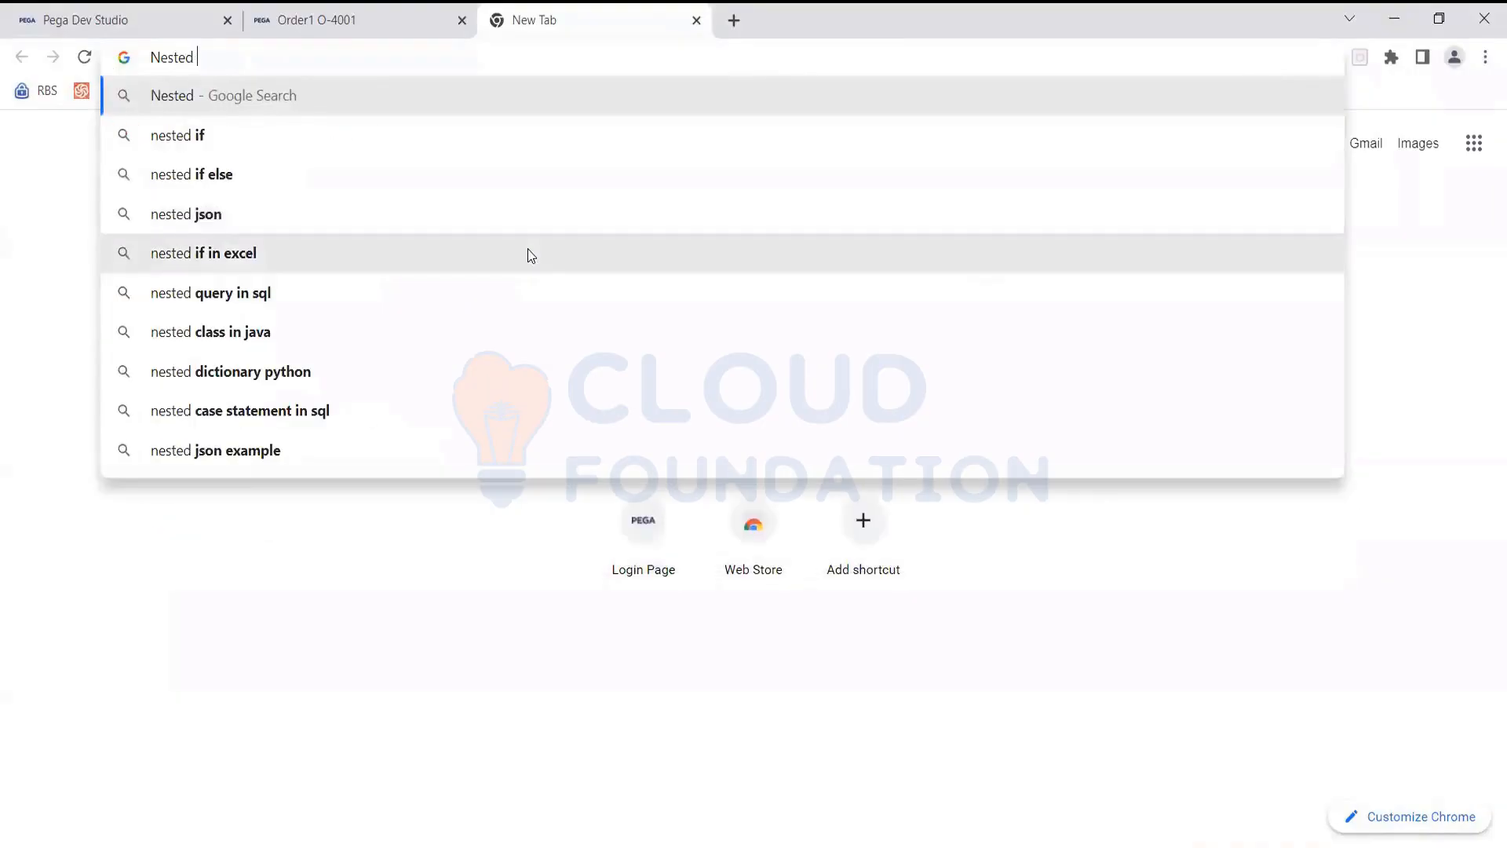
text( If)
key(Return)
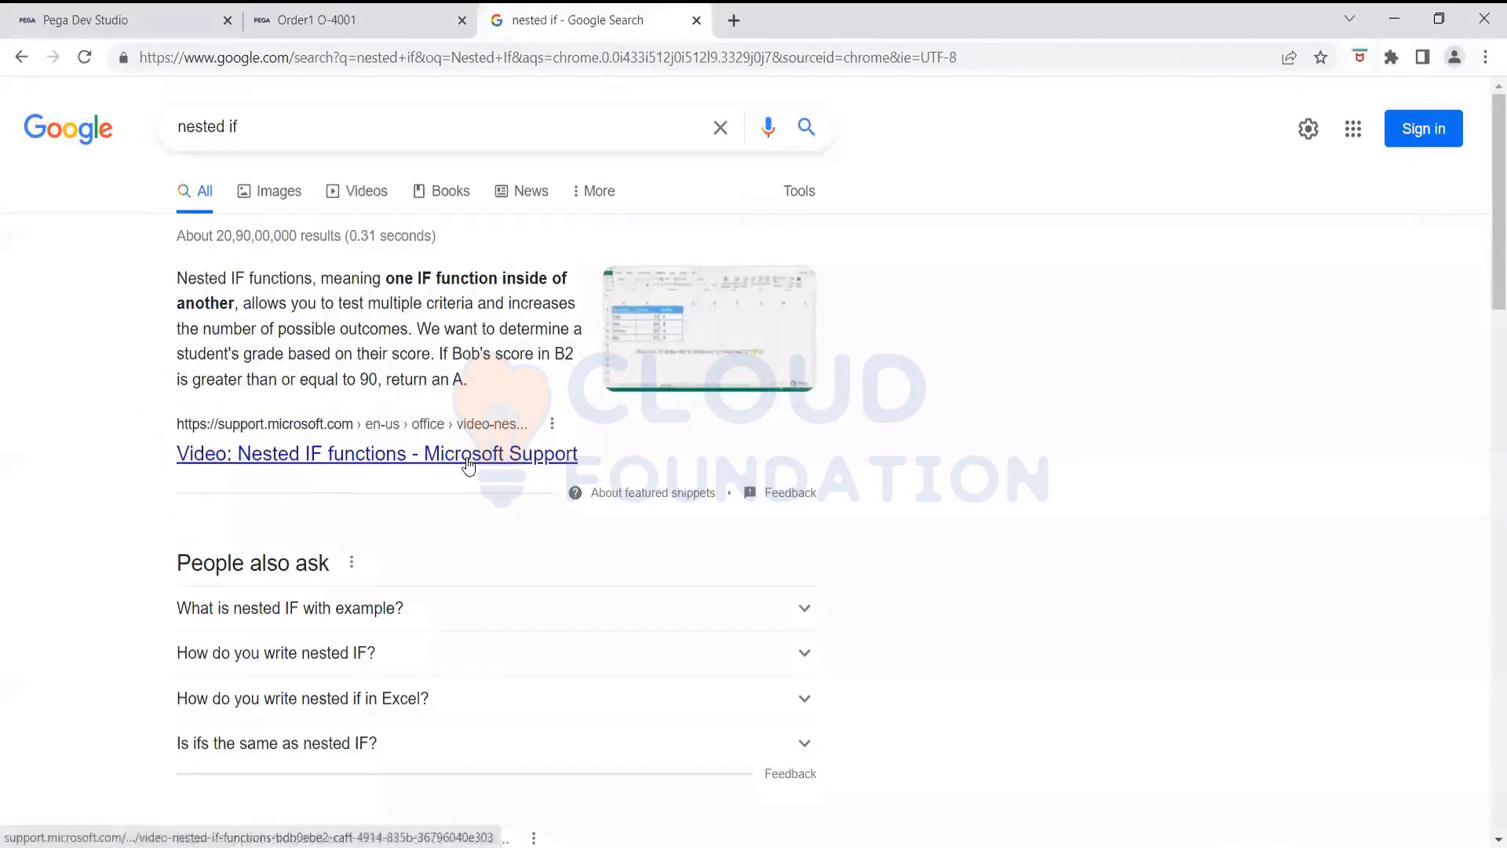
scroll(471, 459, down, 3)
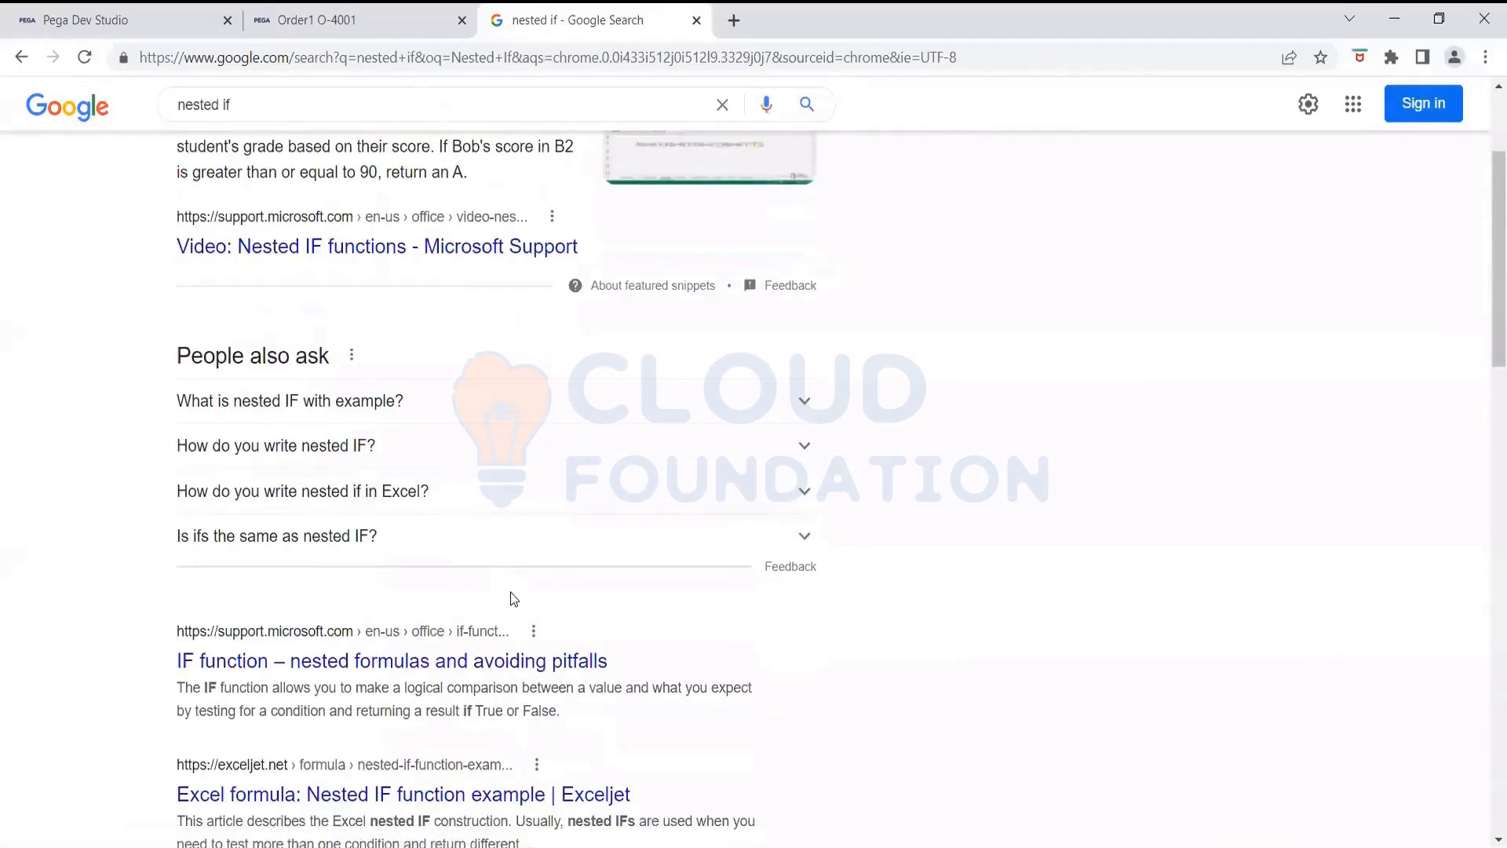
scroll(512, 598, down, 6)
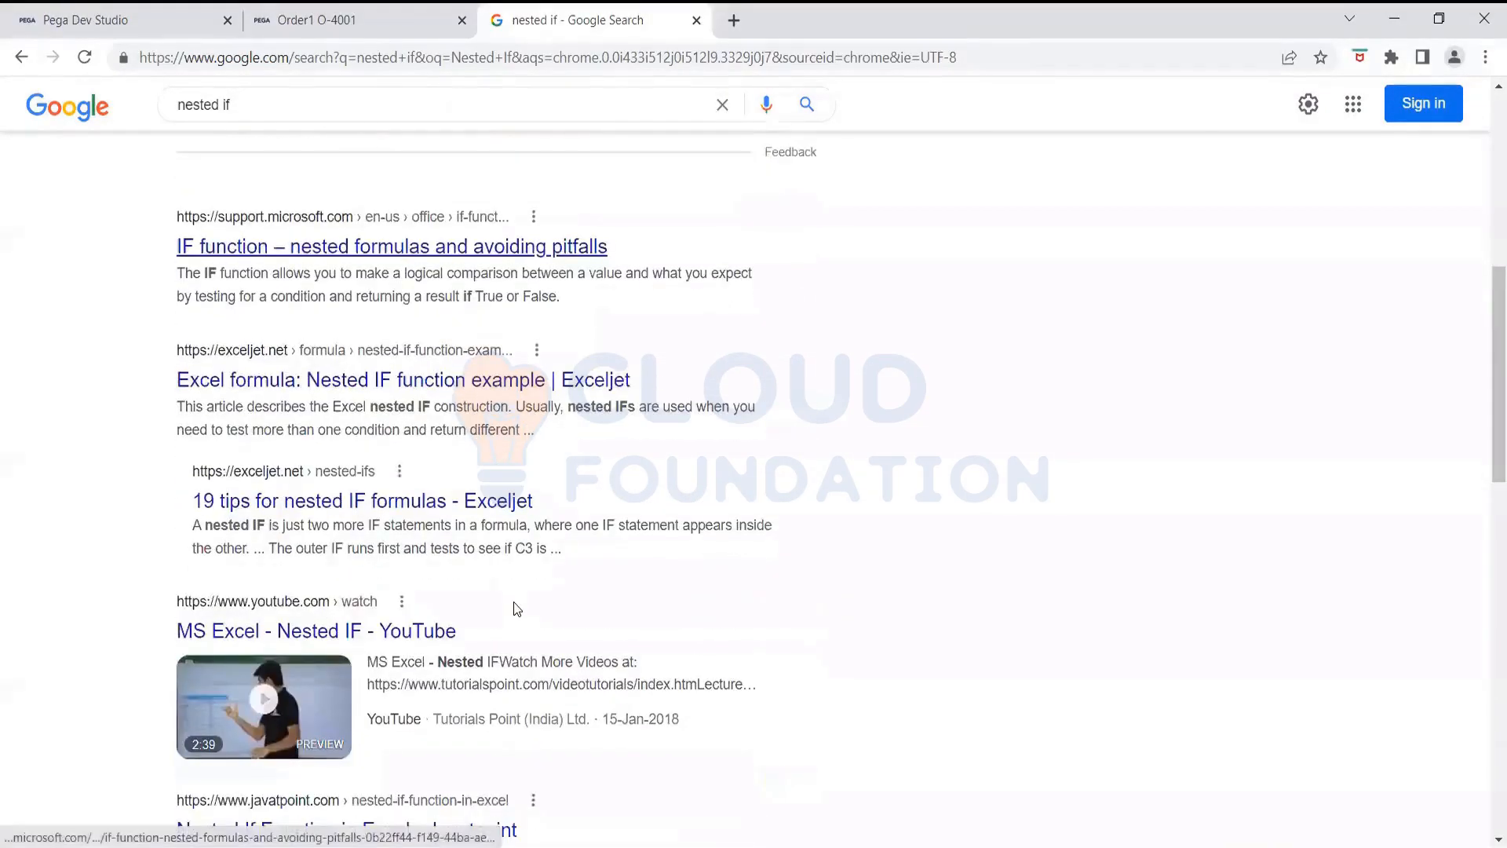
scroll(517, 608, down, 4)
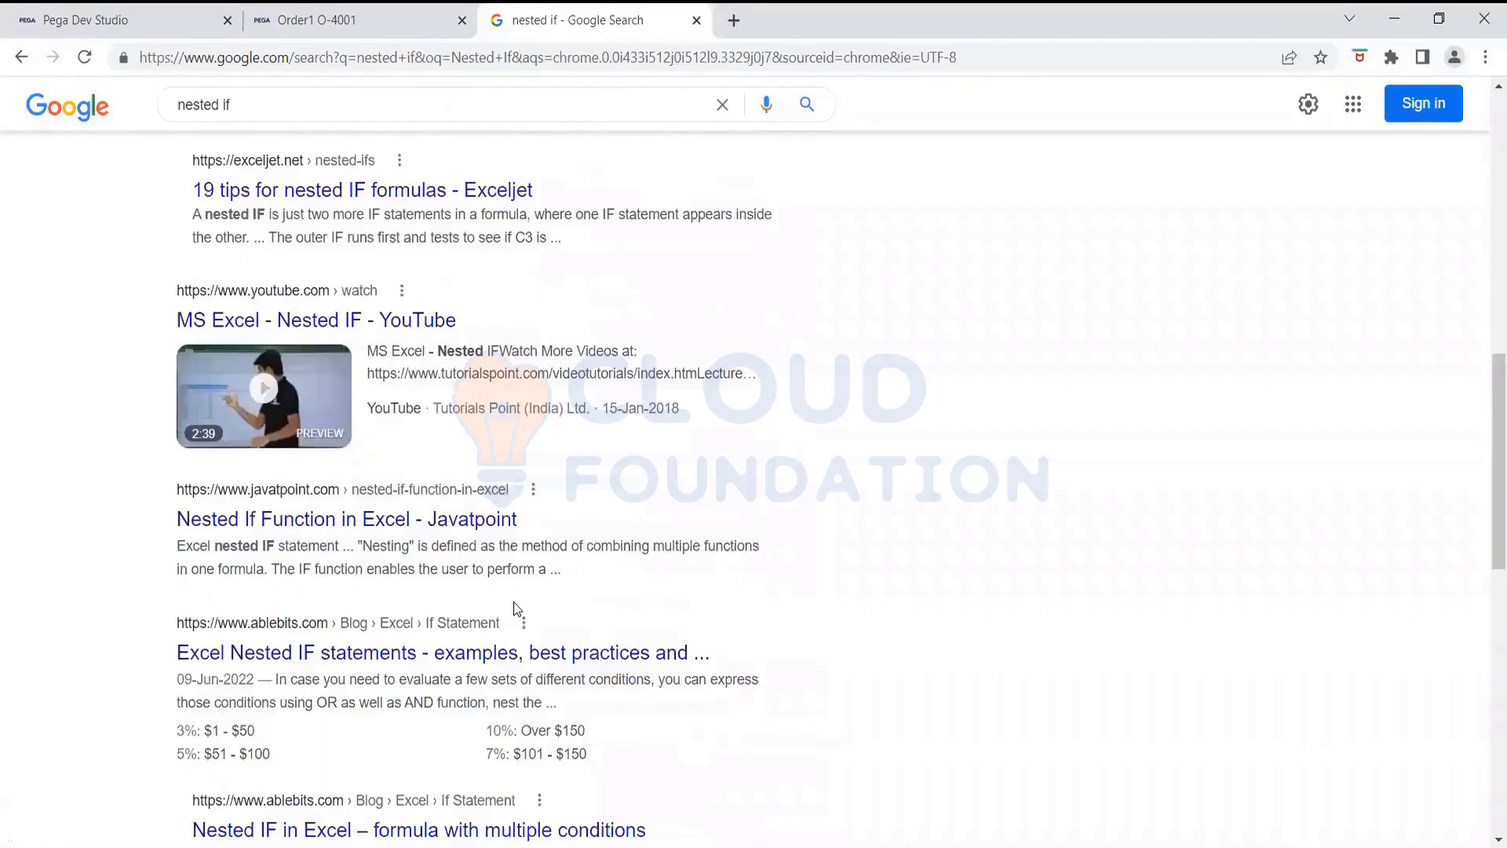
click(448, 522)
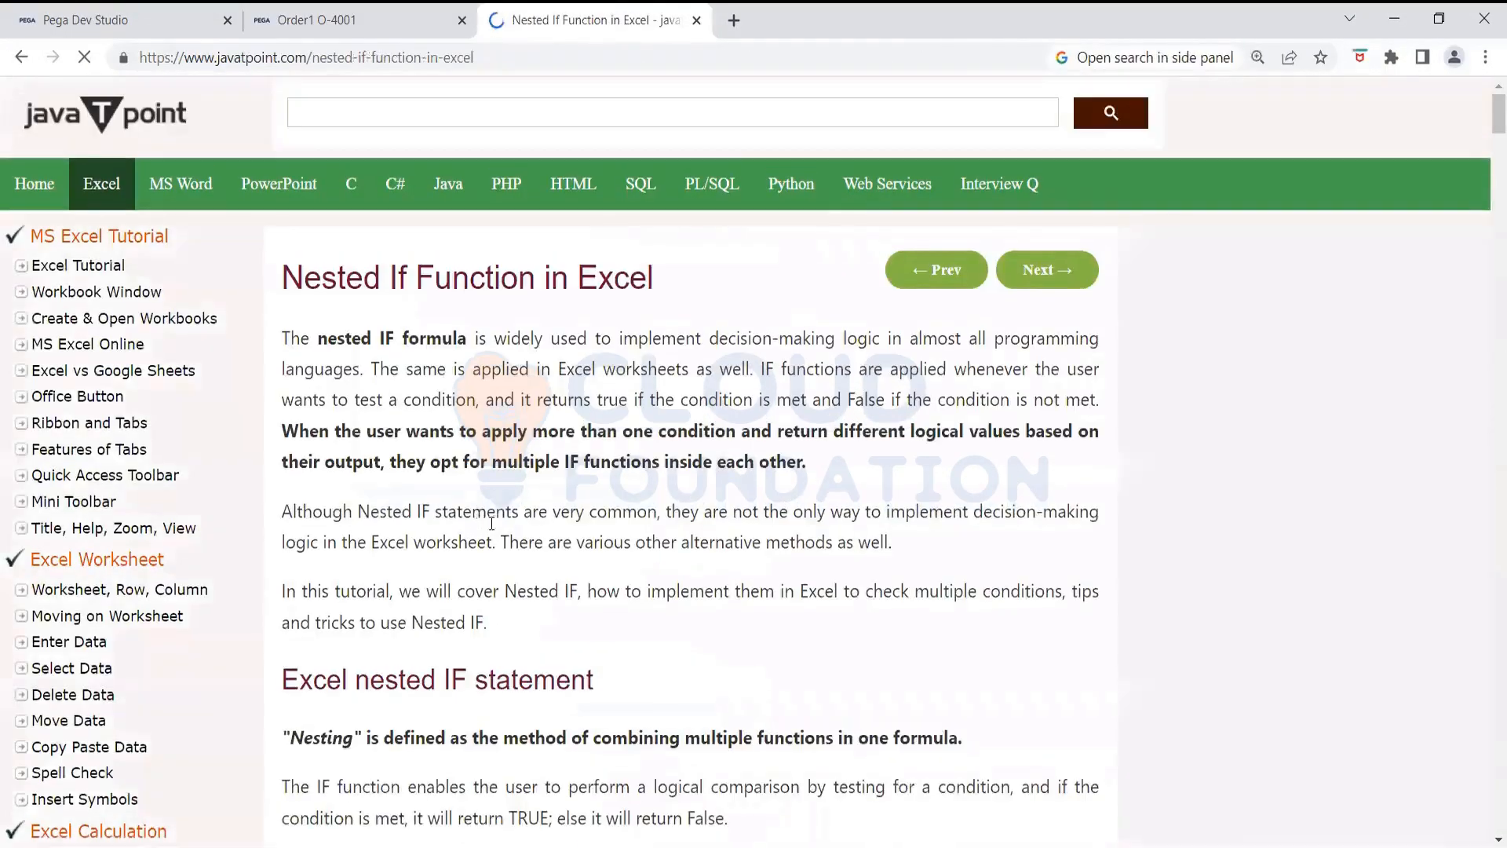
Read the Excel nested IF article, examining the IF syntax, nested logic, marks classification example and tips on condition order
scroll(491, 535, down, 4)
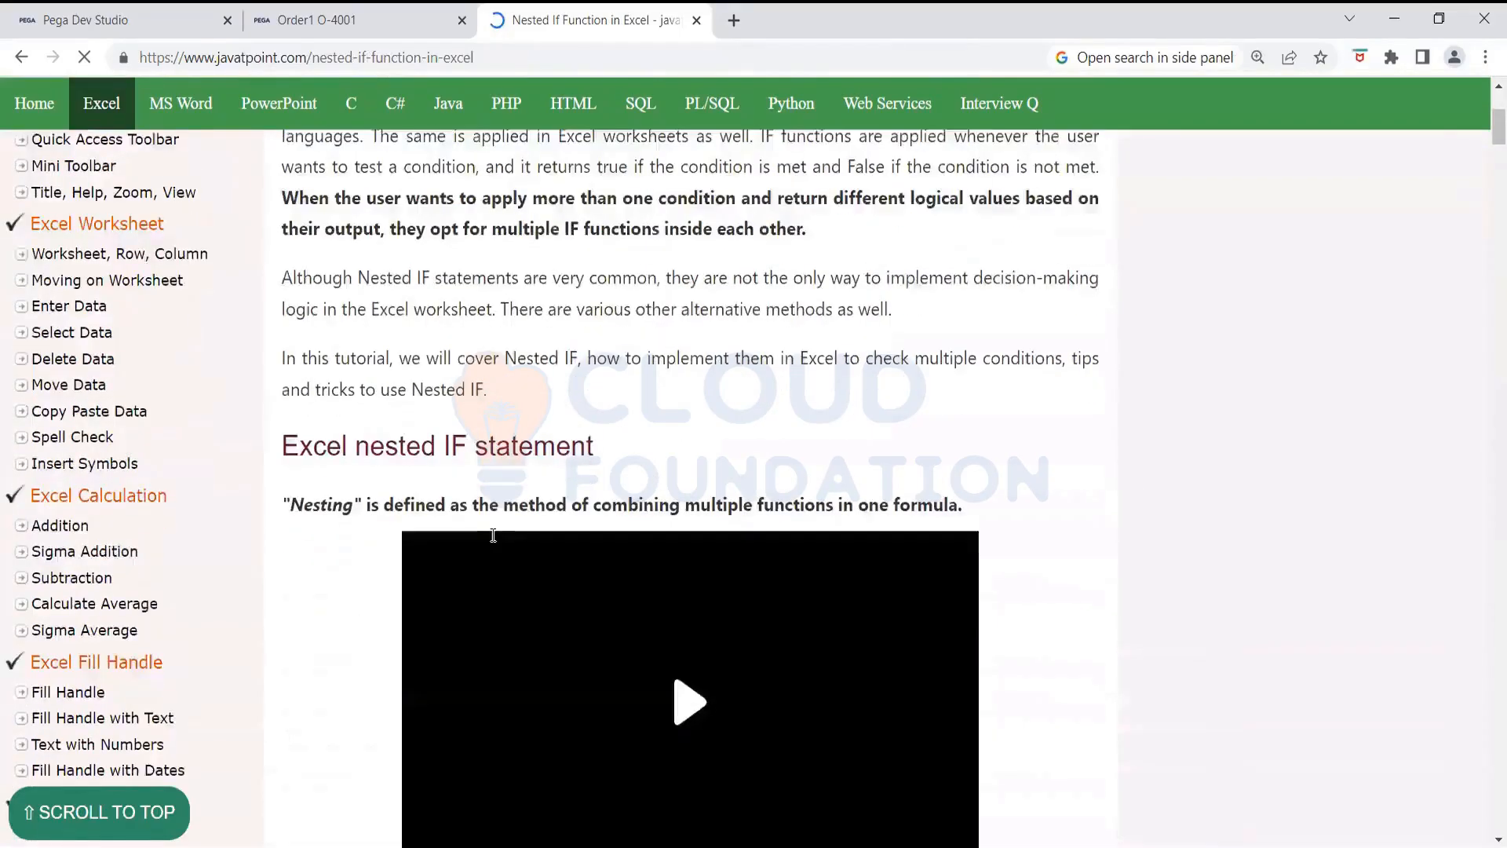
scroll(493, 536, down, 3)
scroll(483, 549, down, 4)
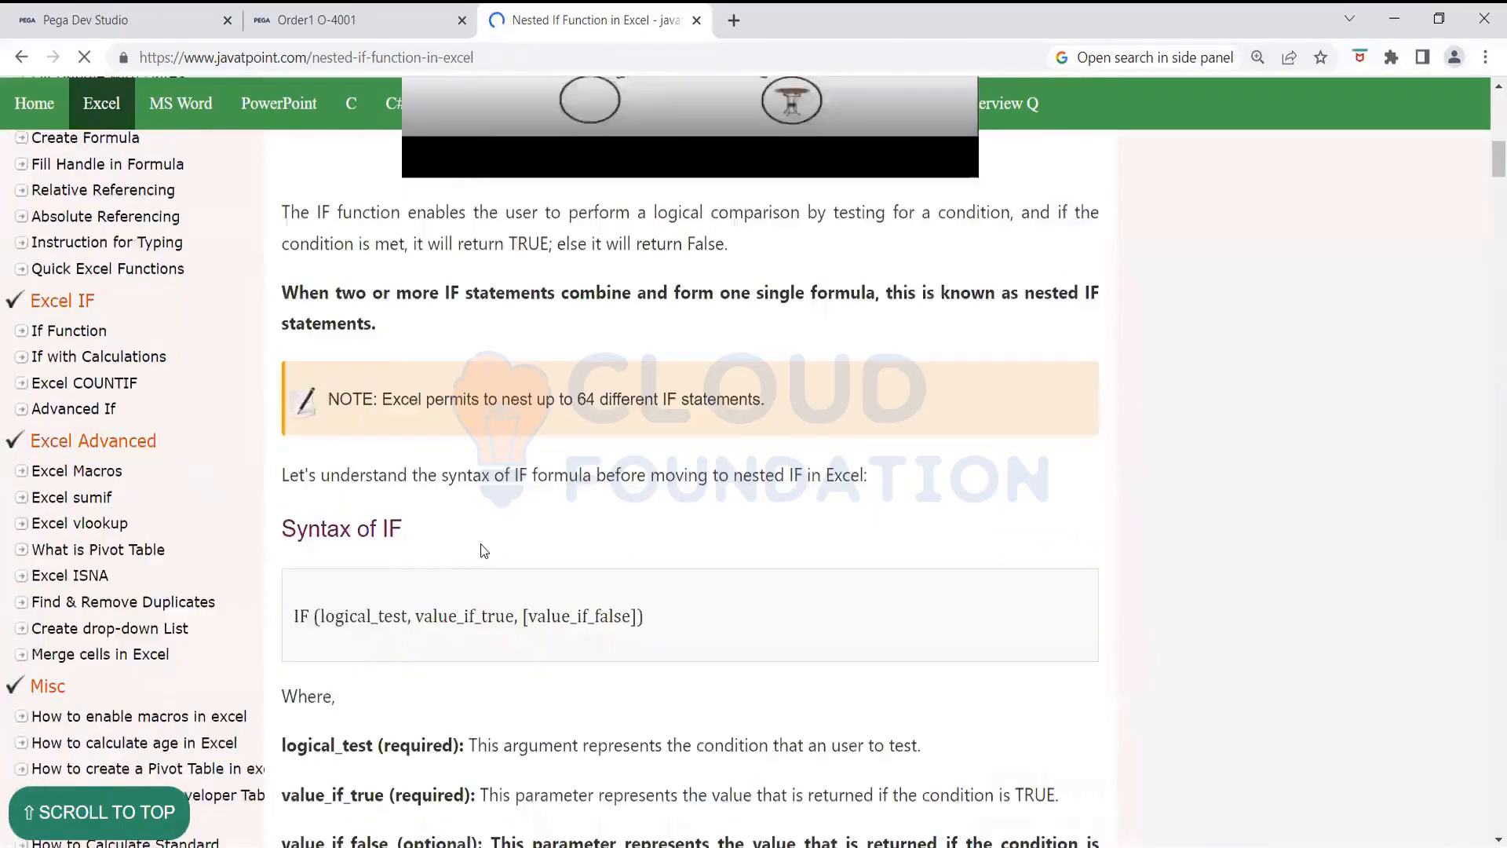
scroll(482, 550, down, 5)
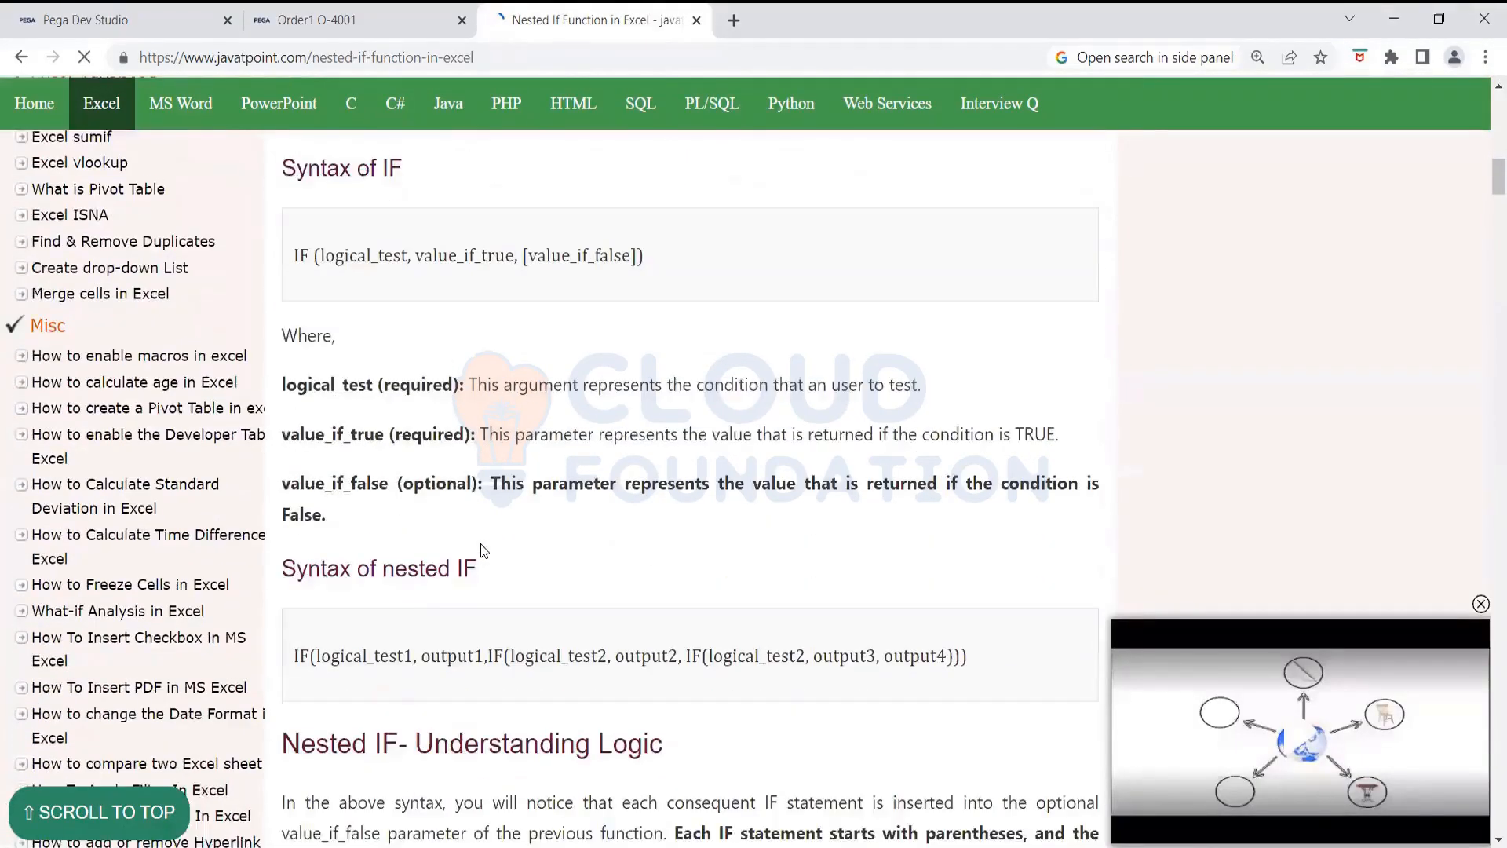
scroll(482, 549, down, 9)
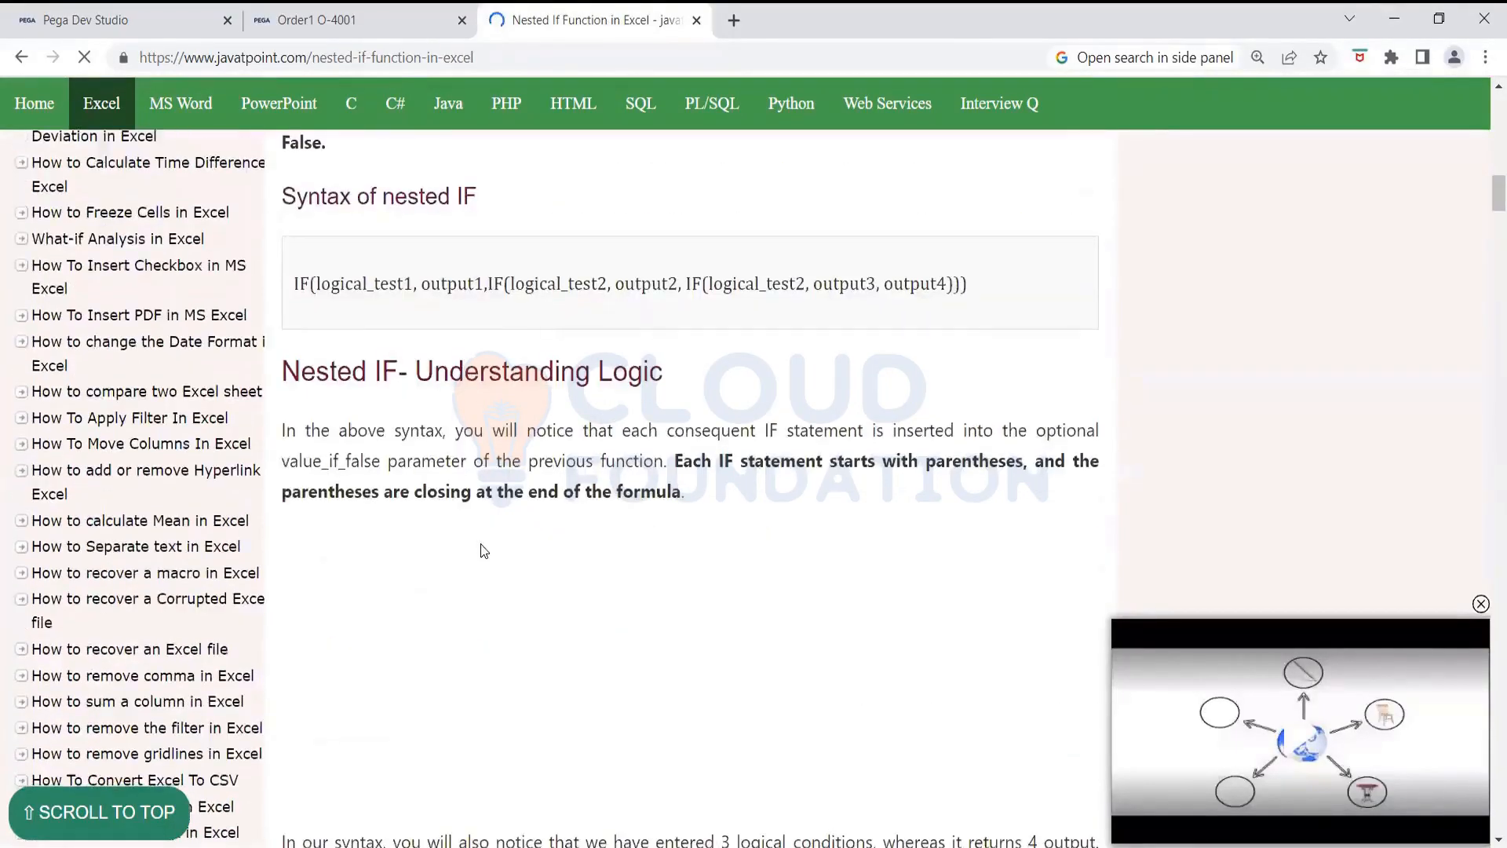
scroll(471, 618, down, 4)
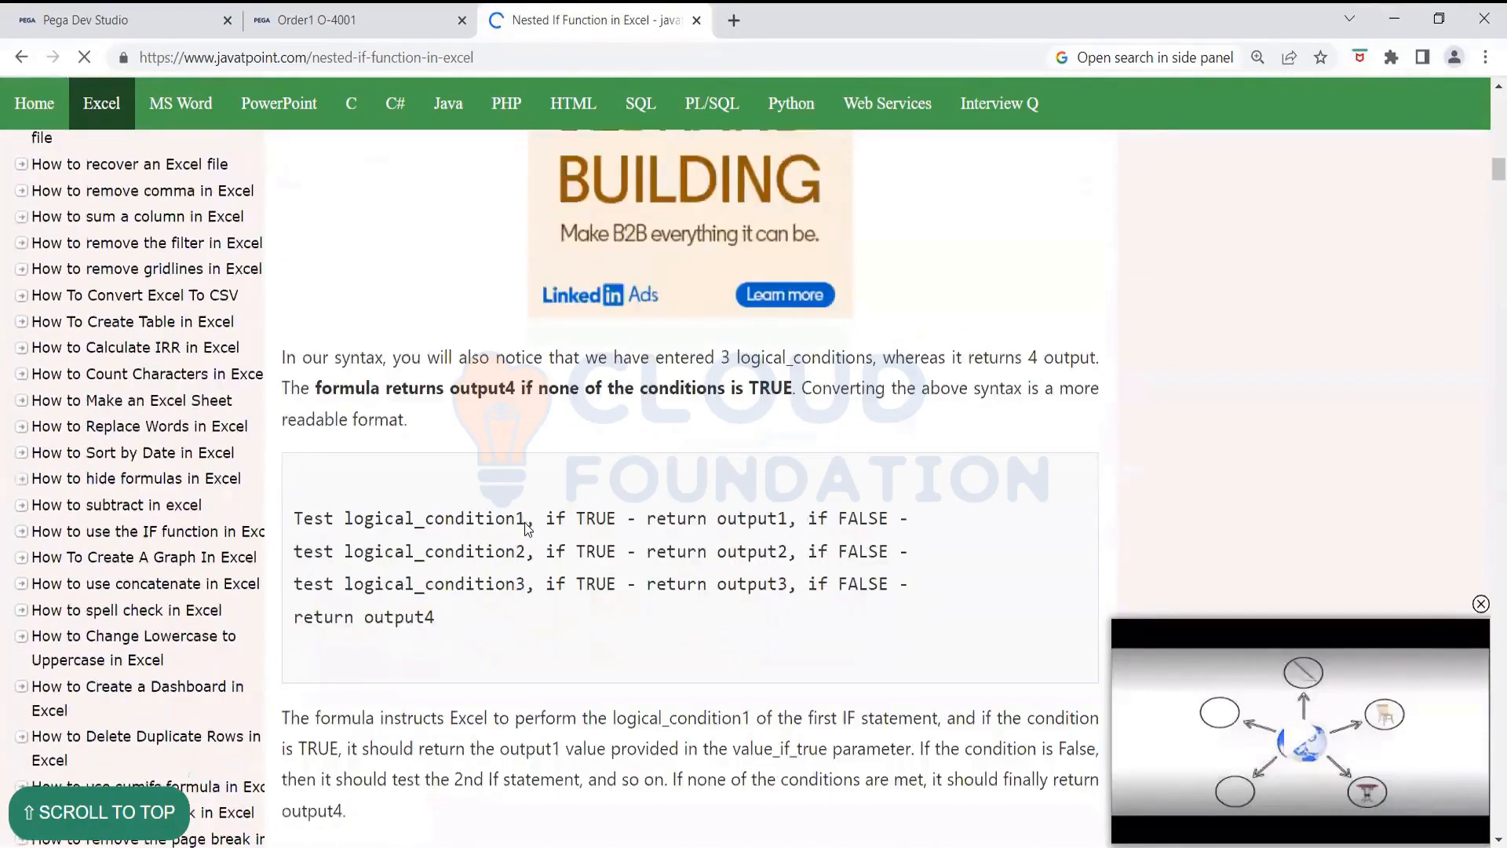
scroll(524, 522, down, 10)
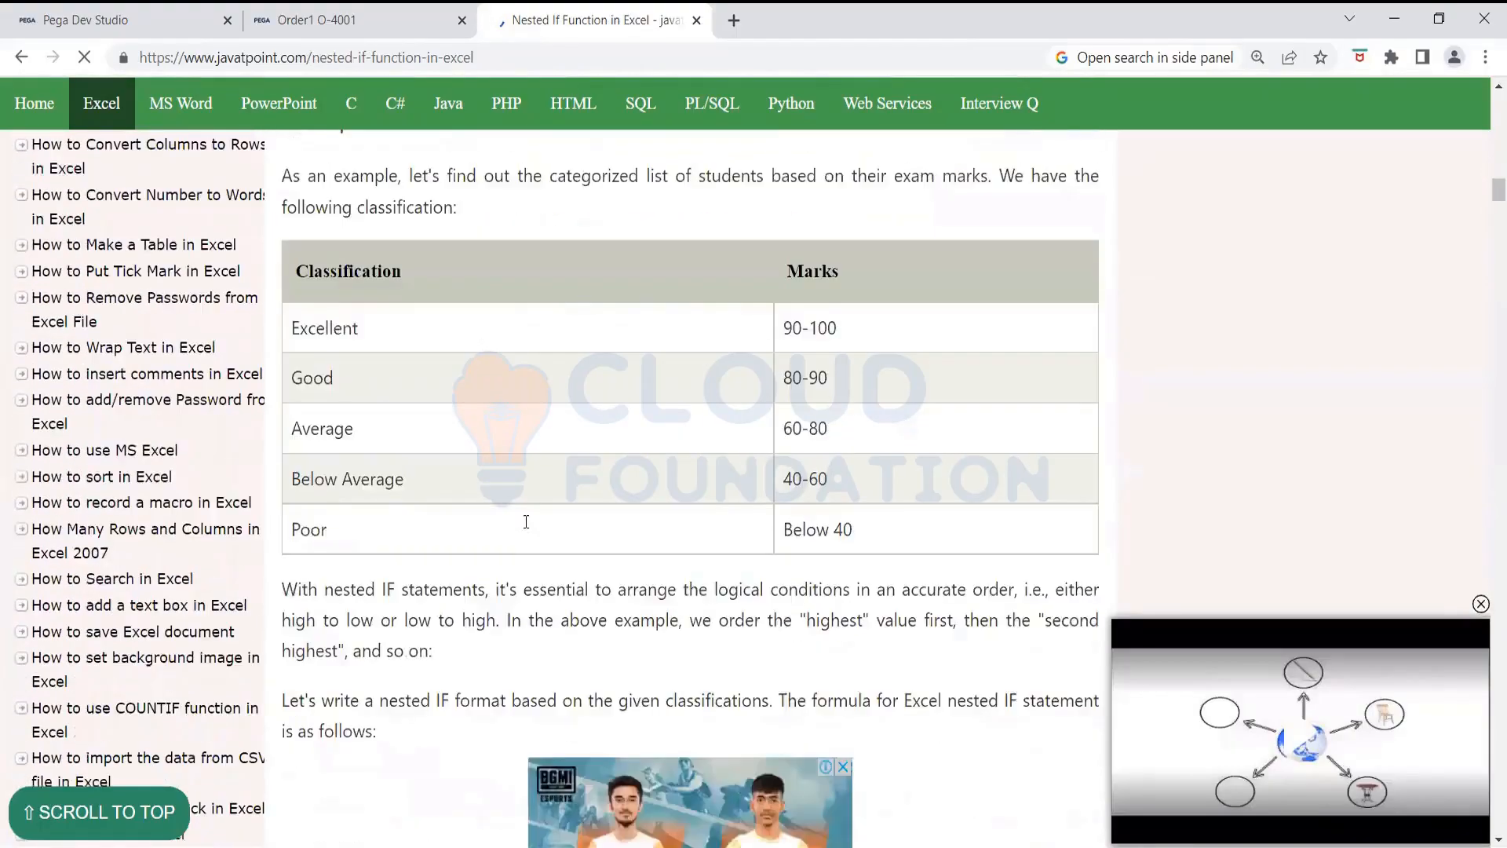
scroll(526, 521, down, 9)
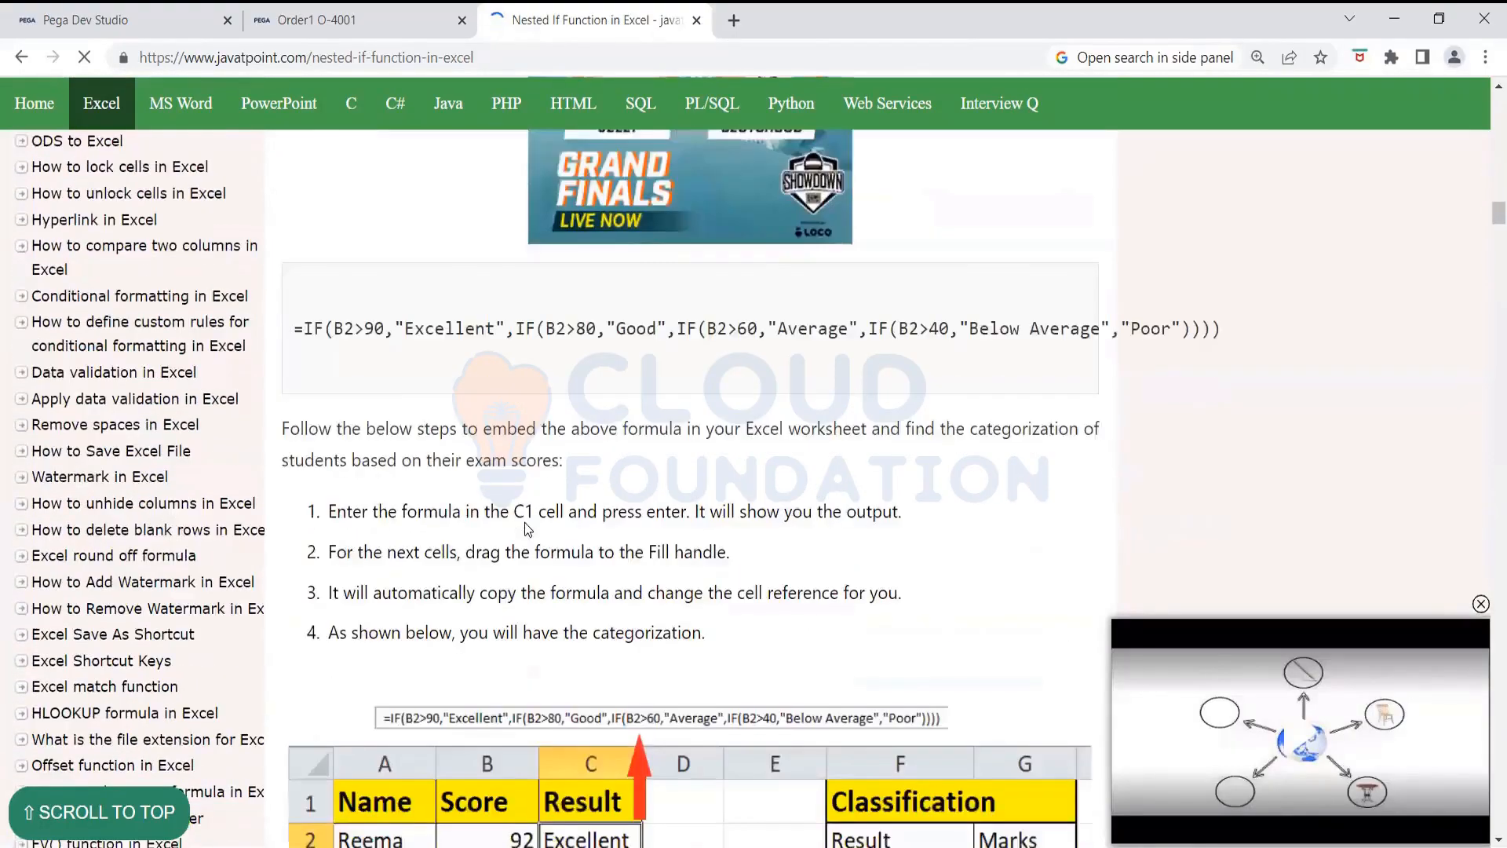
scroll(524, 502, down, 9)
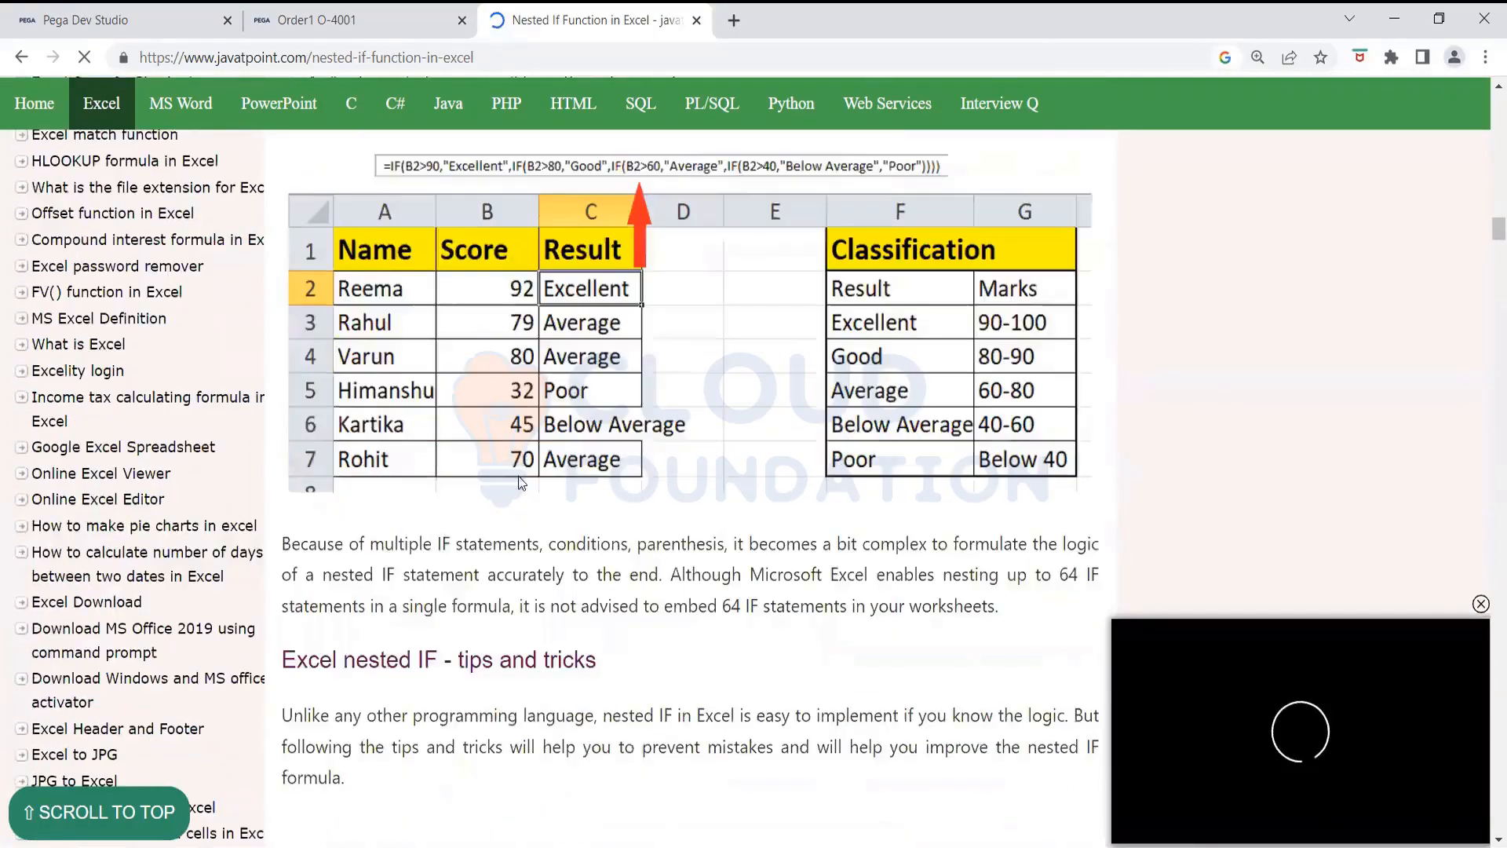
scroll(520, 475, down, 7)
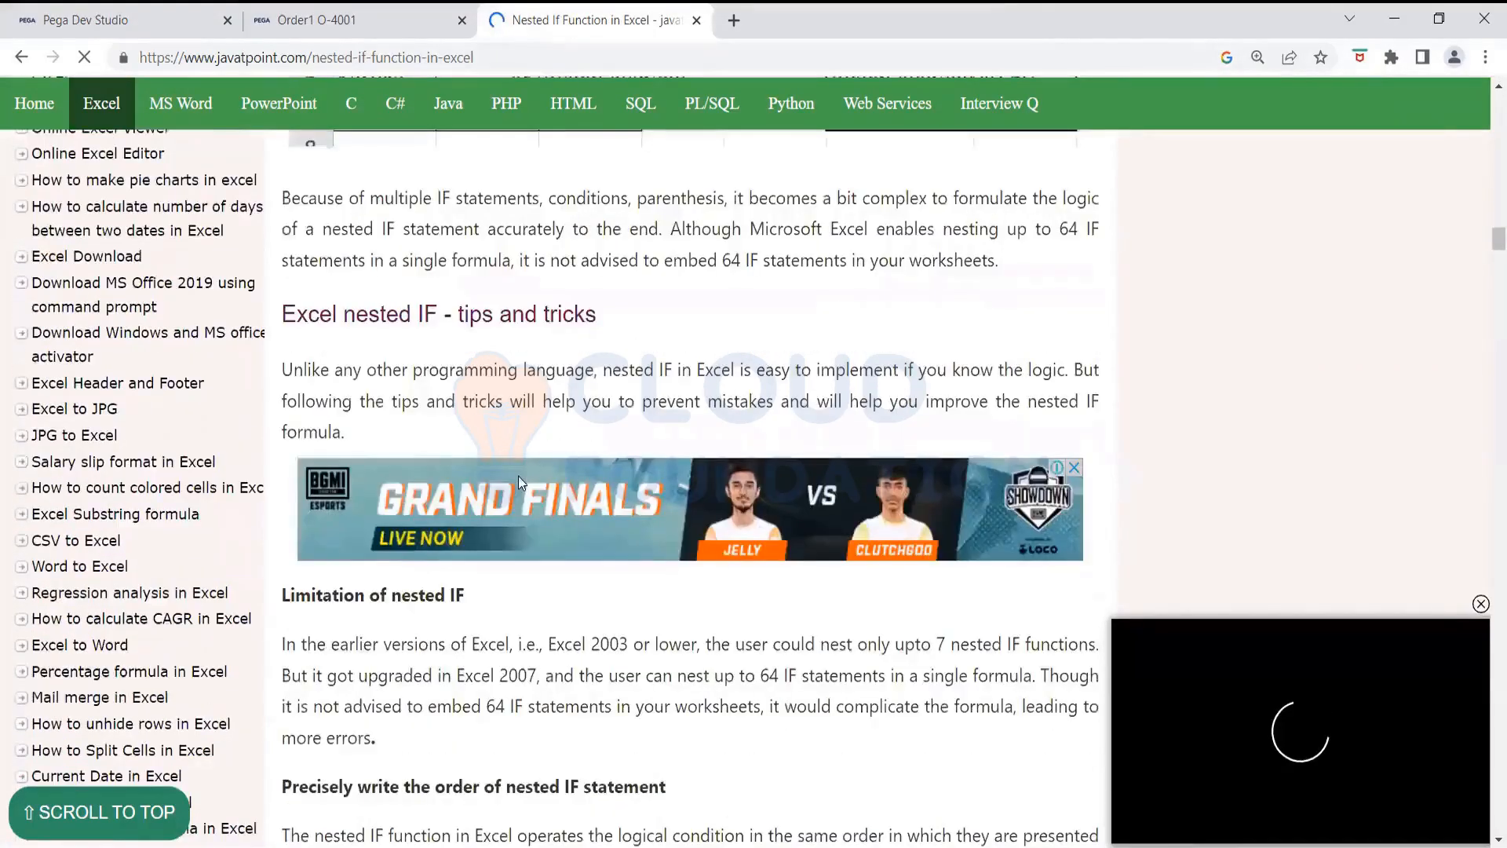
scroll(518, 476, down, 8)
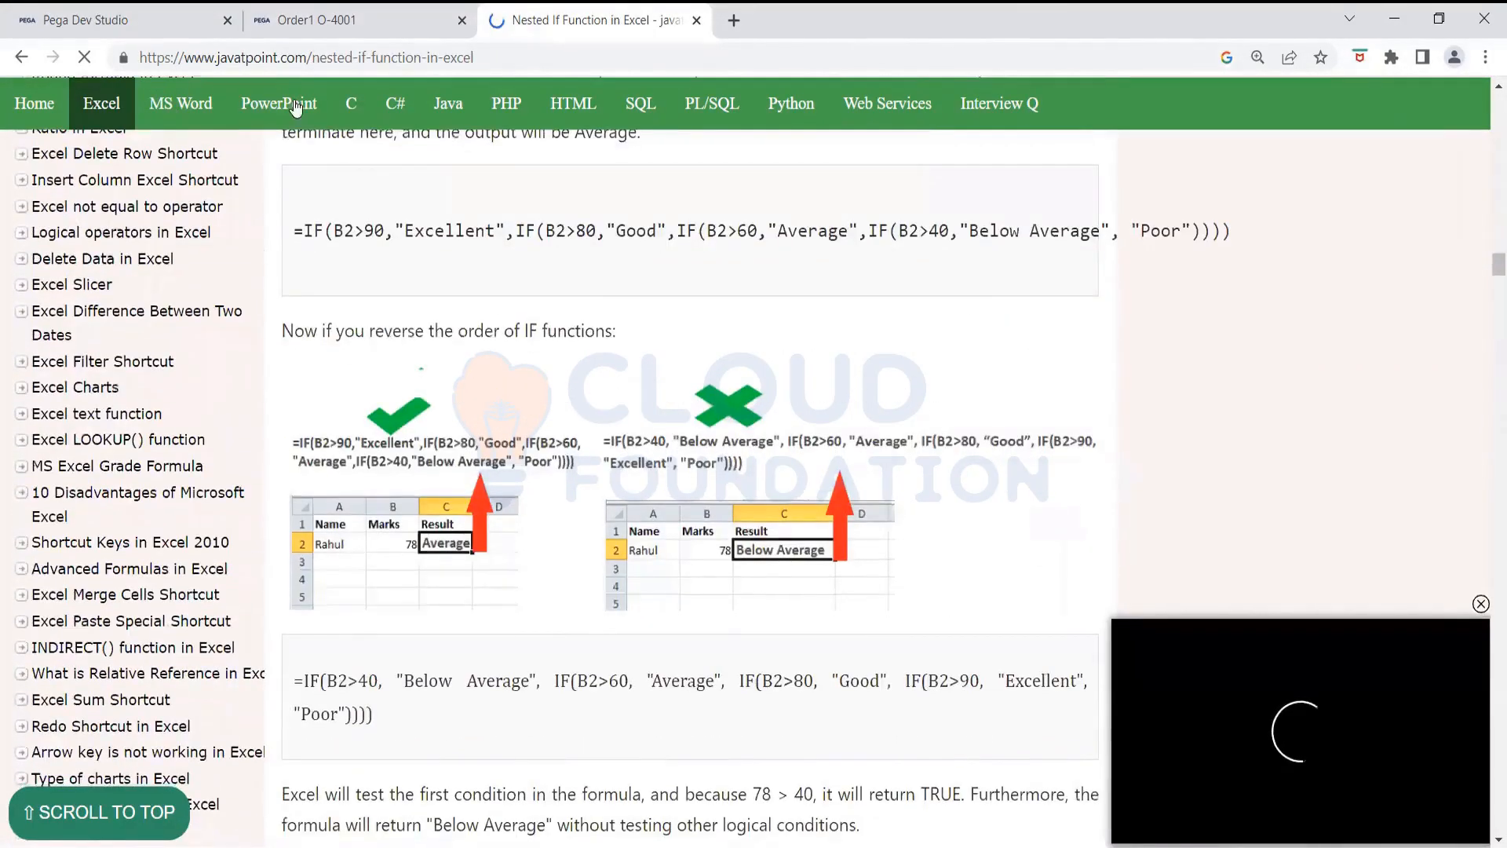
Open the Java If-else page from Javatpoint's Java tutorial and review the types of if statement and the basic if syntax
scroll(491, 316, down, 13)
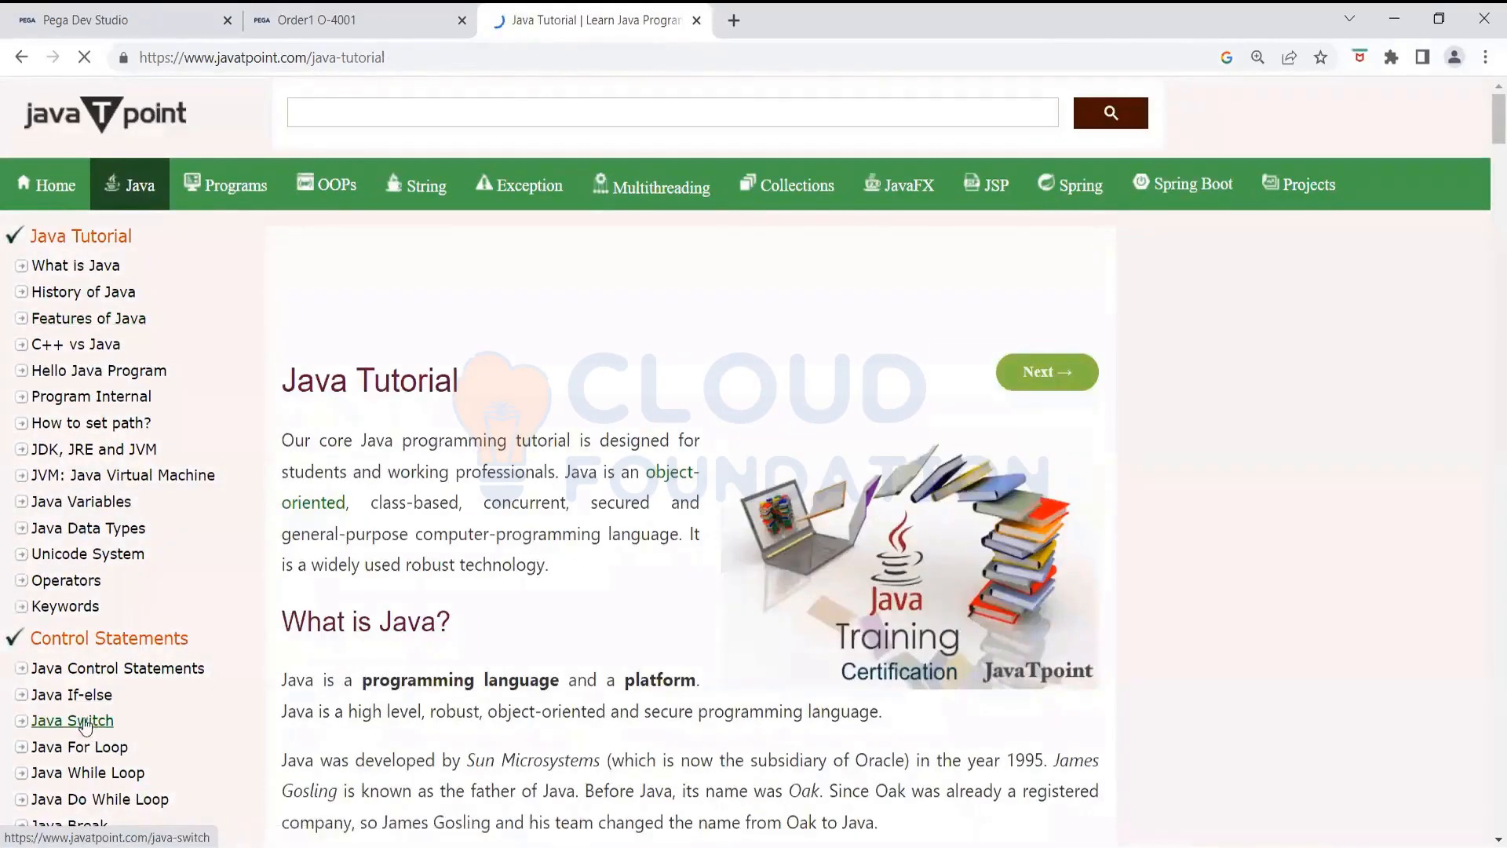
click(81, 699)
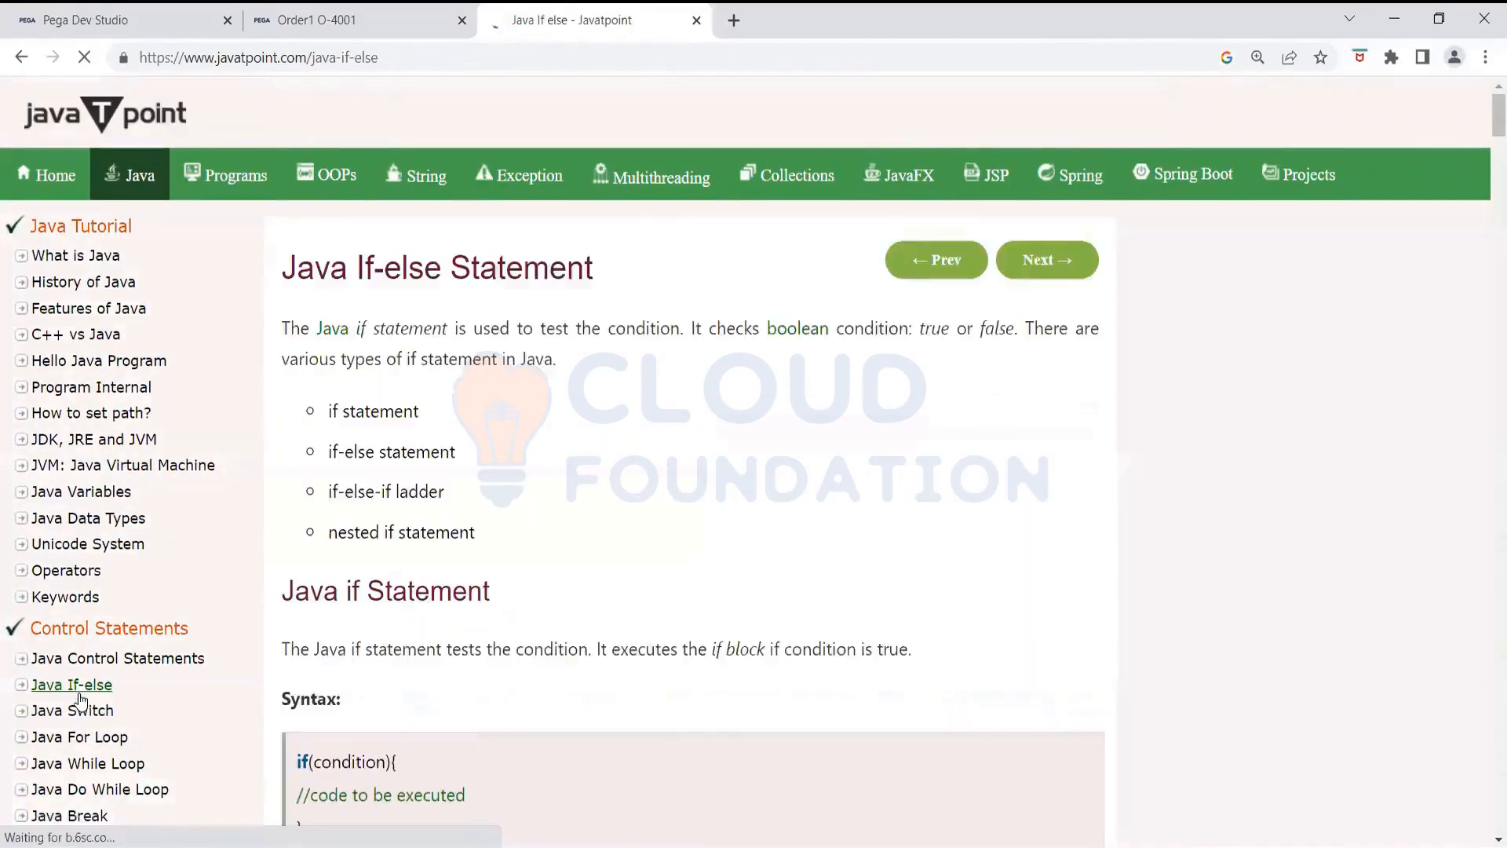
scroll(262, 582, down, 2)
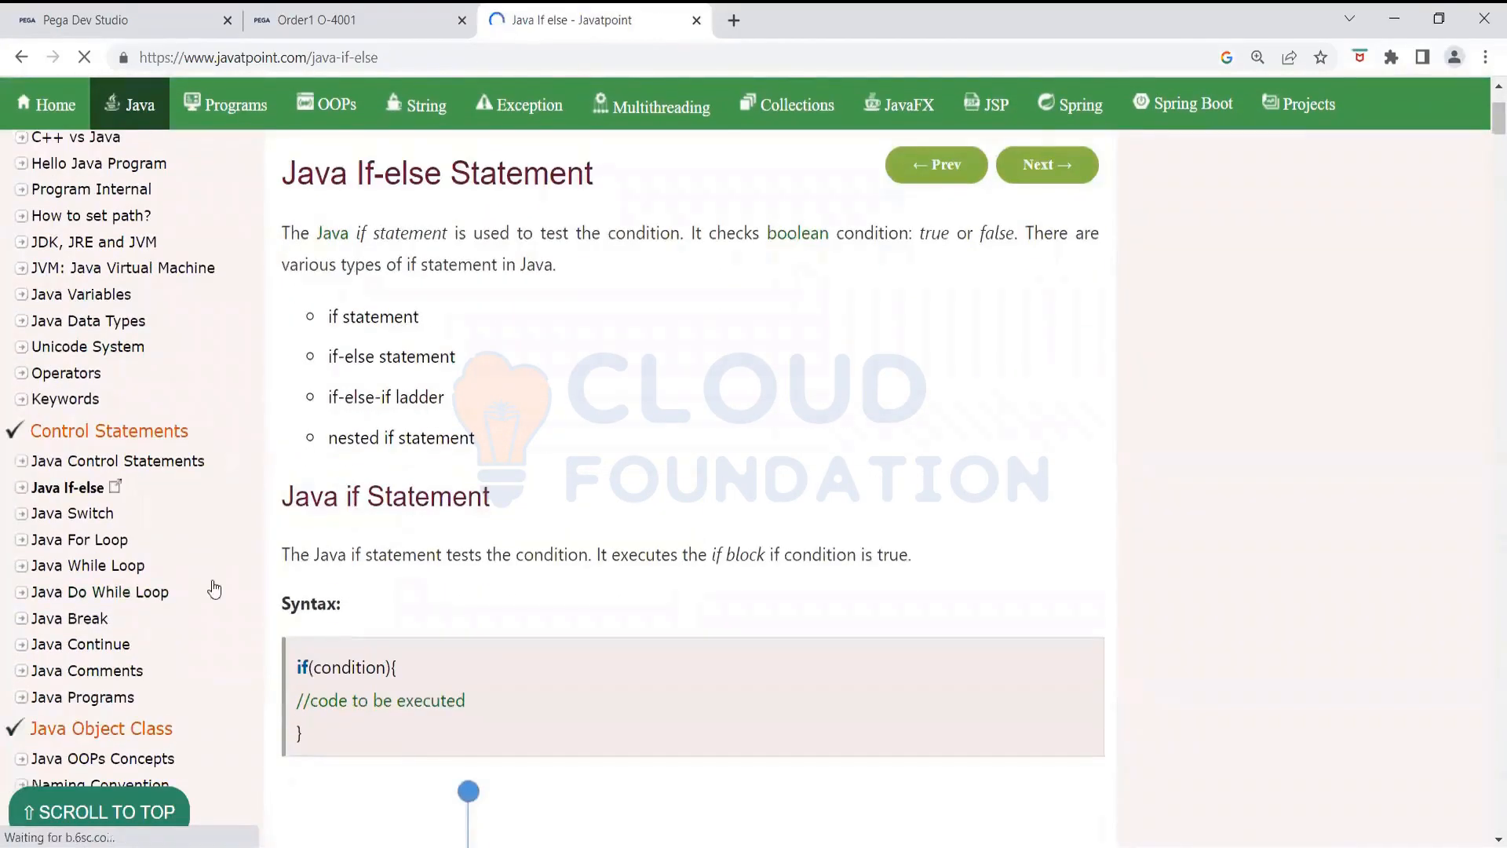
scroll(138, 601, down, 2)
scroll(176, 518, down, 1)
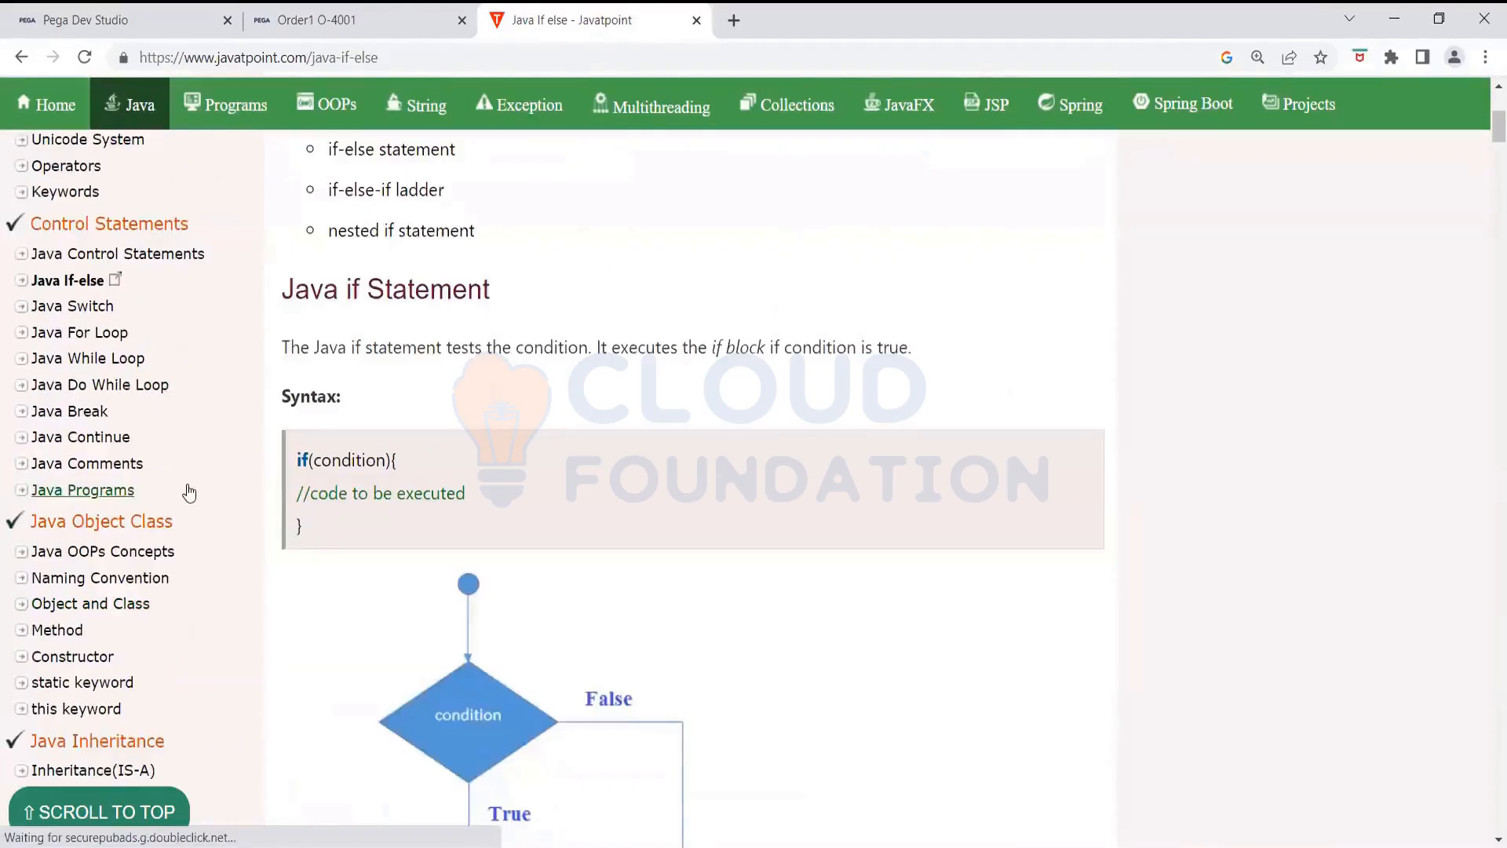
scroll(415, 387, down, 3)
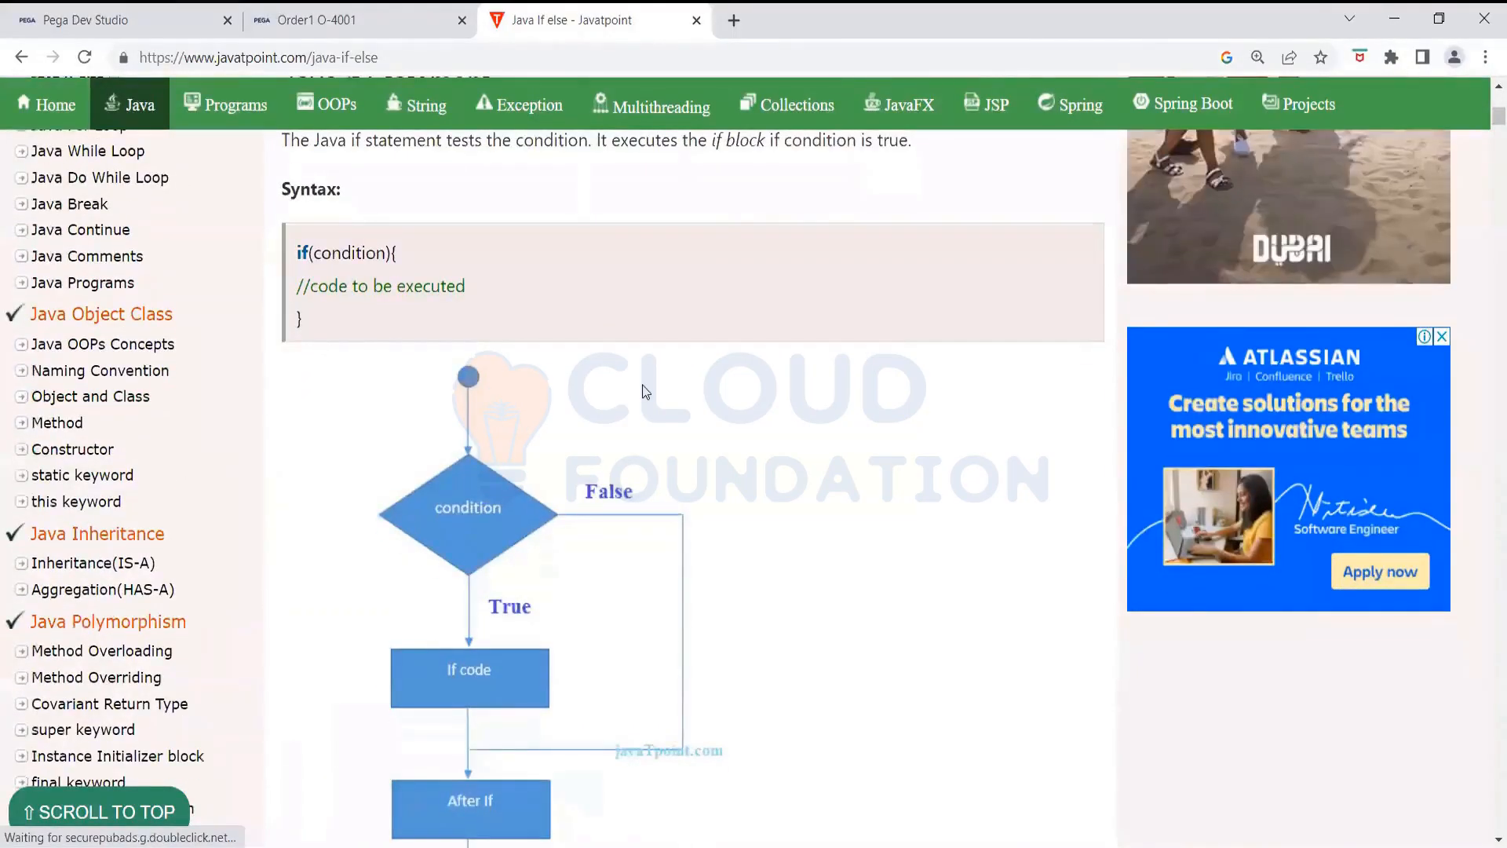
scroll(642, 387, up, 3)
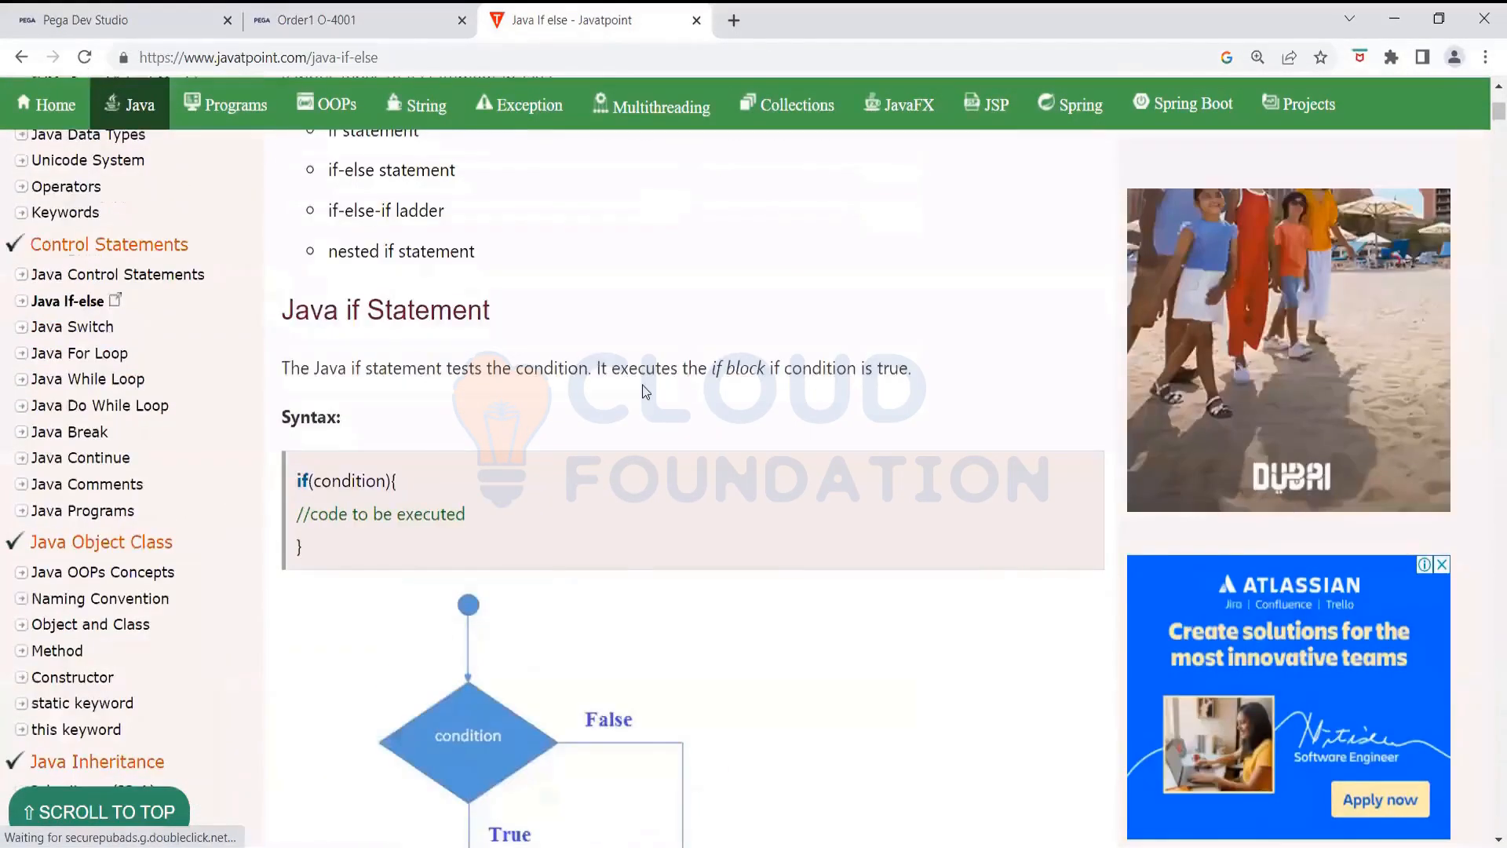
scroll(642, 388, up, 3)
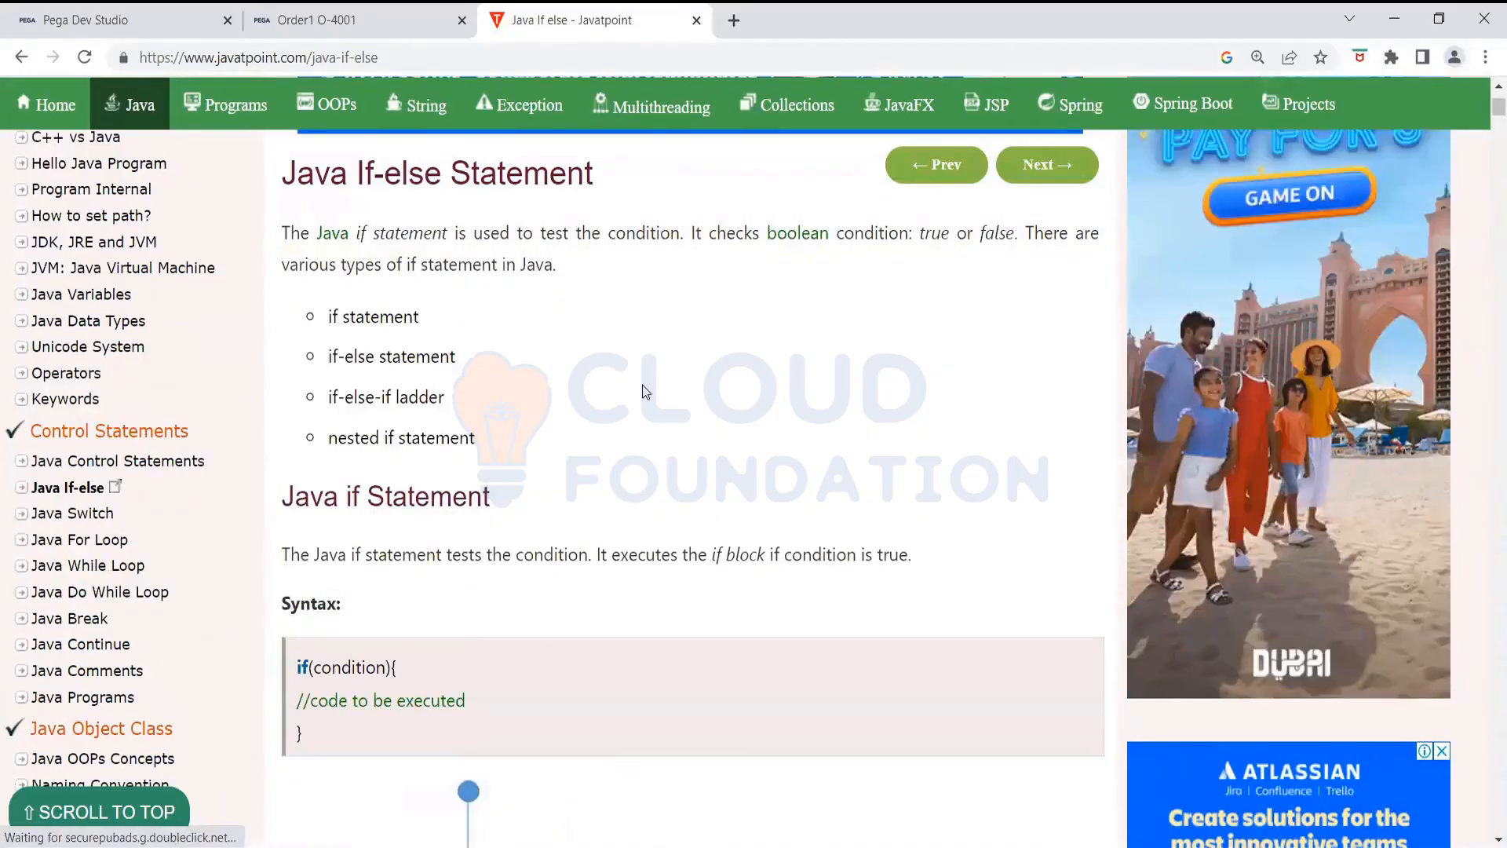
scroll(643, 390, down, 1)
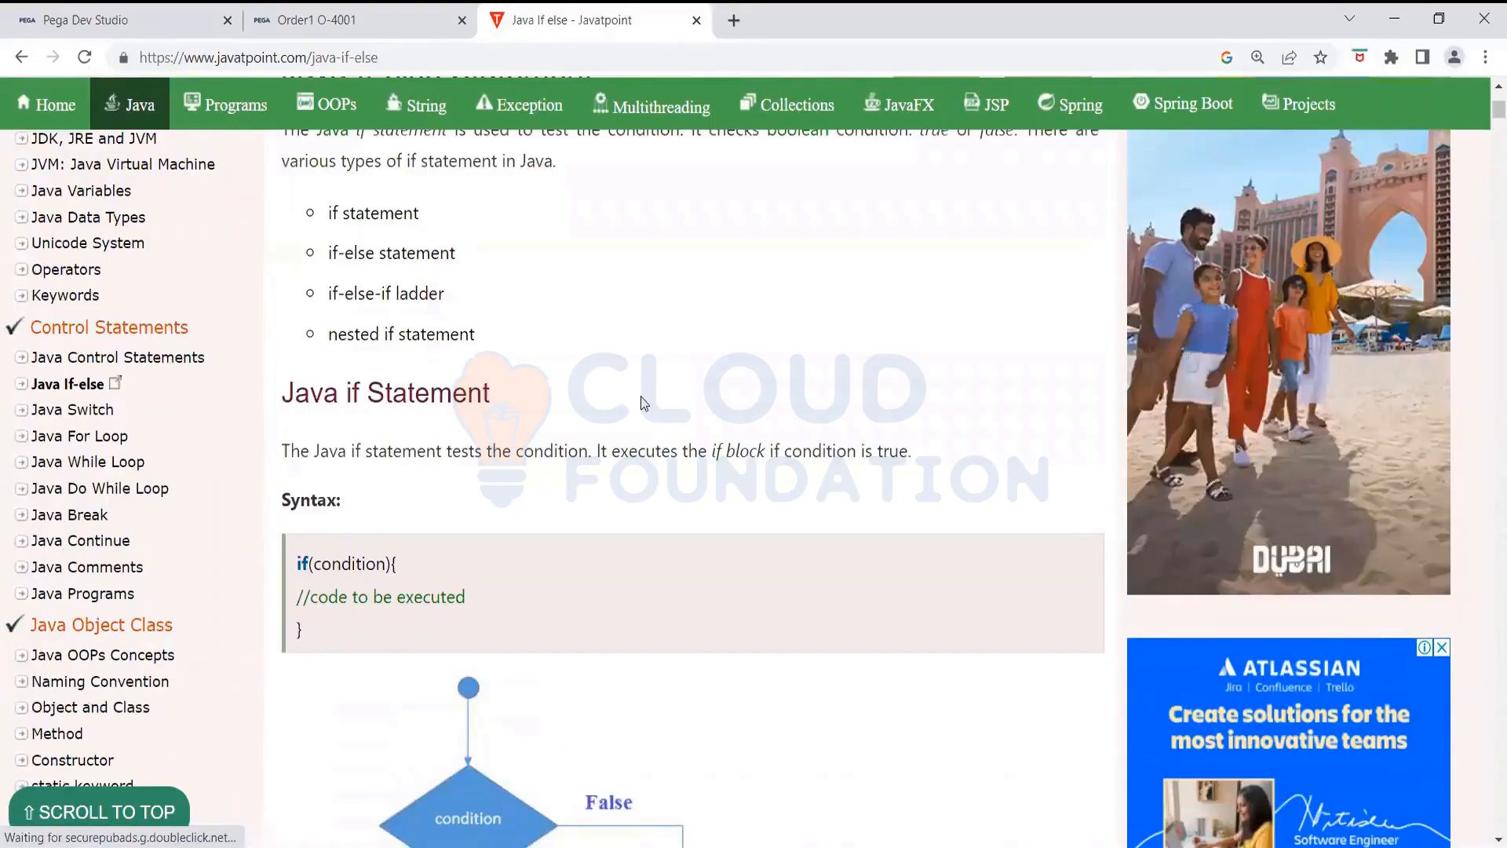
Examine the Java if and if-else code examples, the if-else flowchart and the Leap Year example
scroll(640, 402, down, 14)
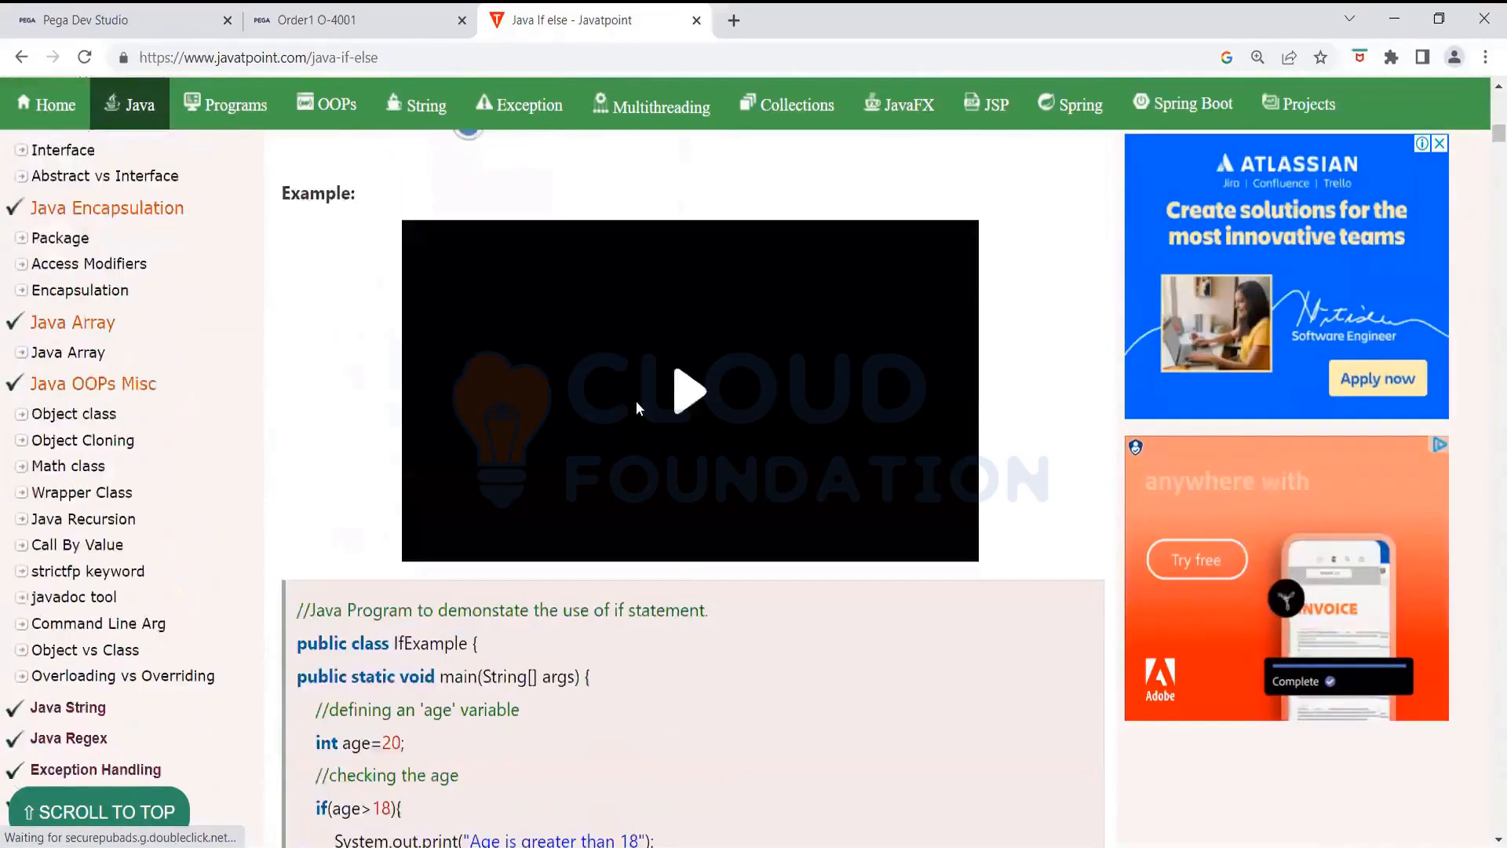
scroll(636, 400, down, 2)
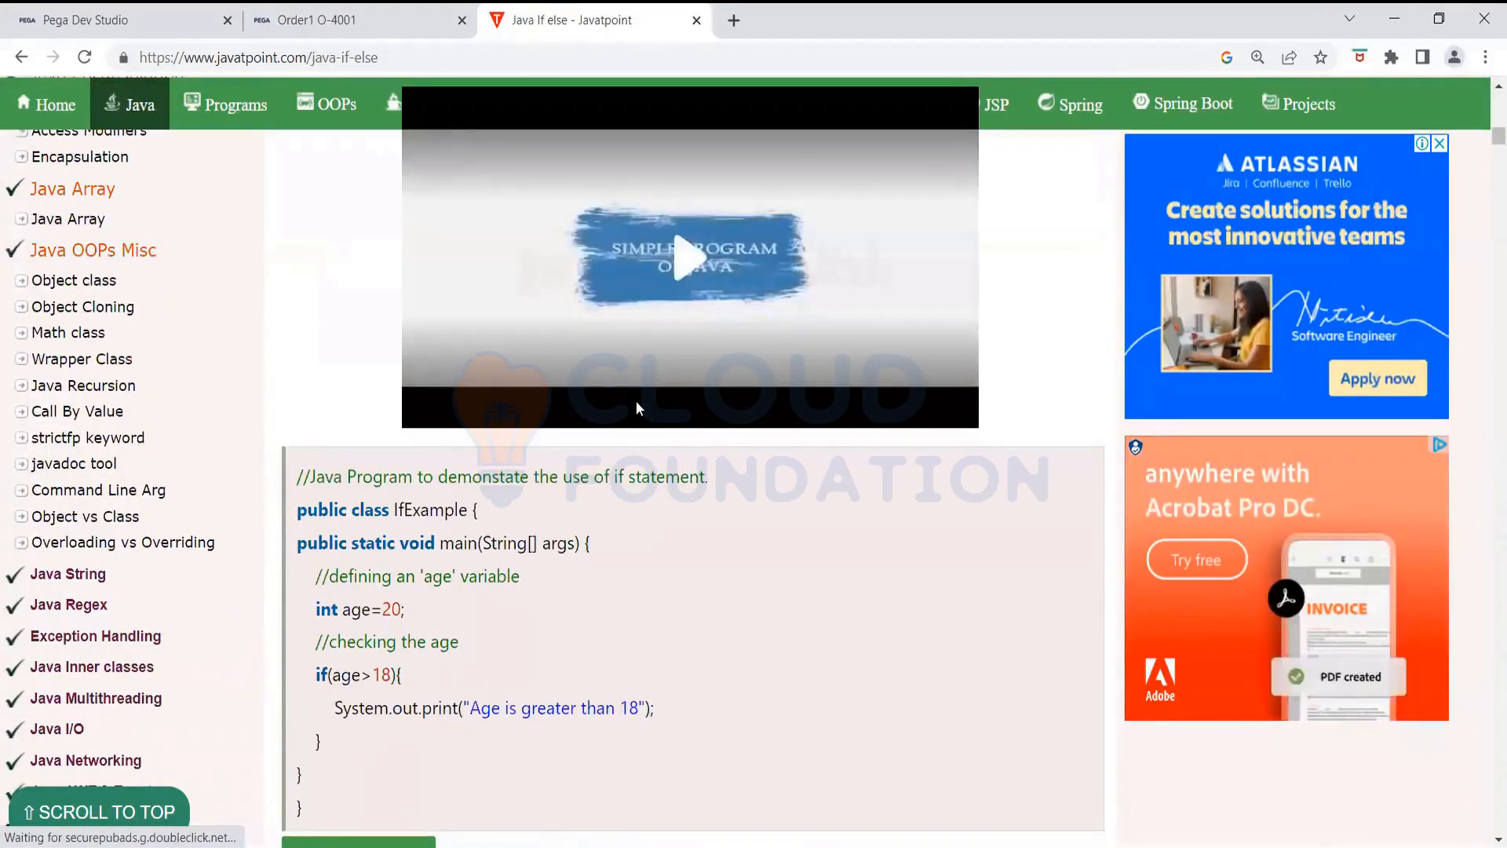
scroll(636, 401, down, 2)
scroll(635, 402, down, 4)
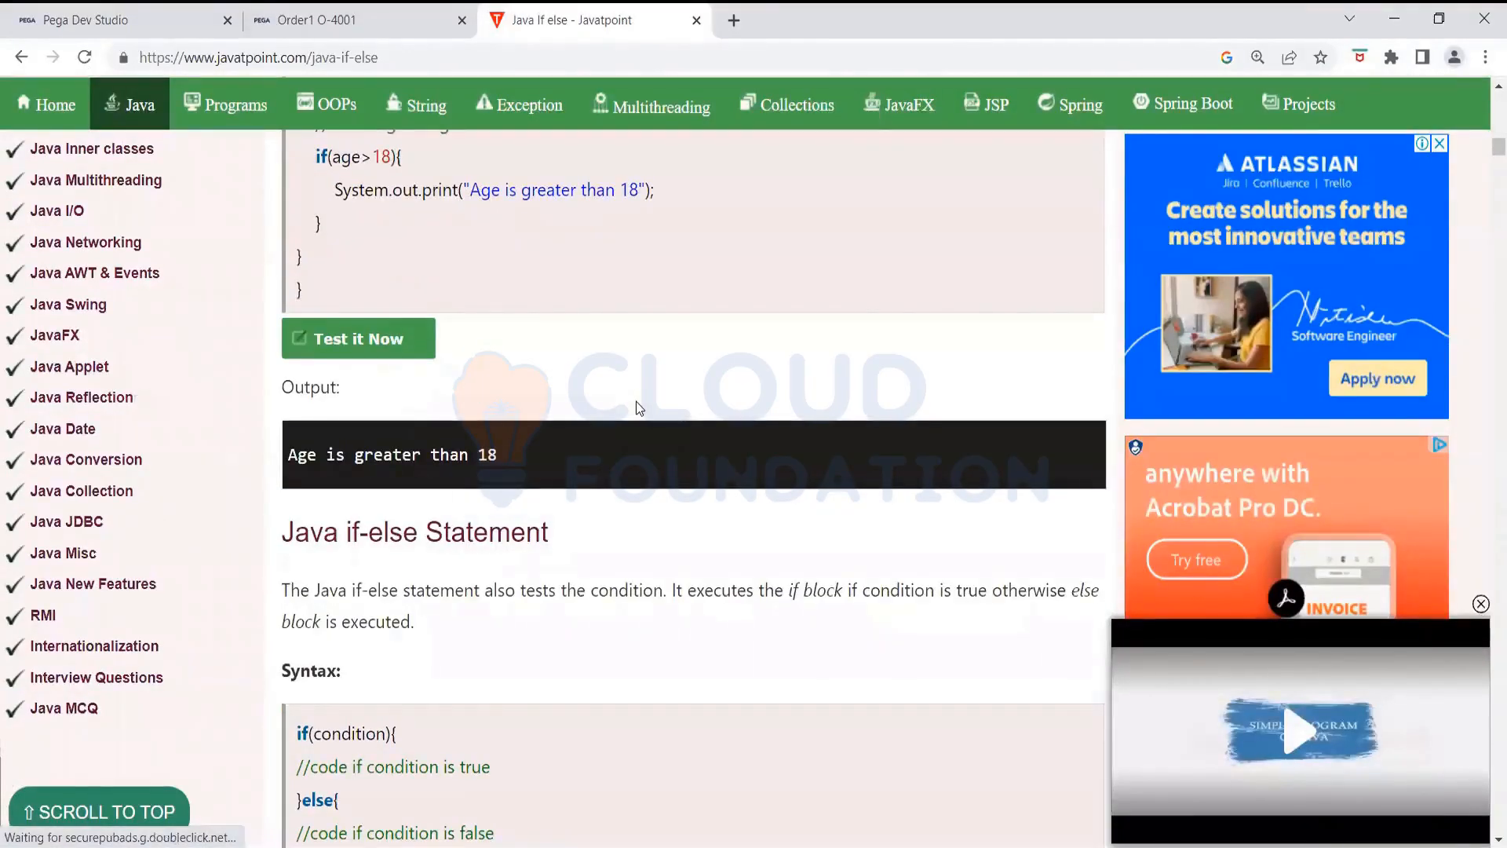
scroll(635, 401, down, 3)
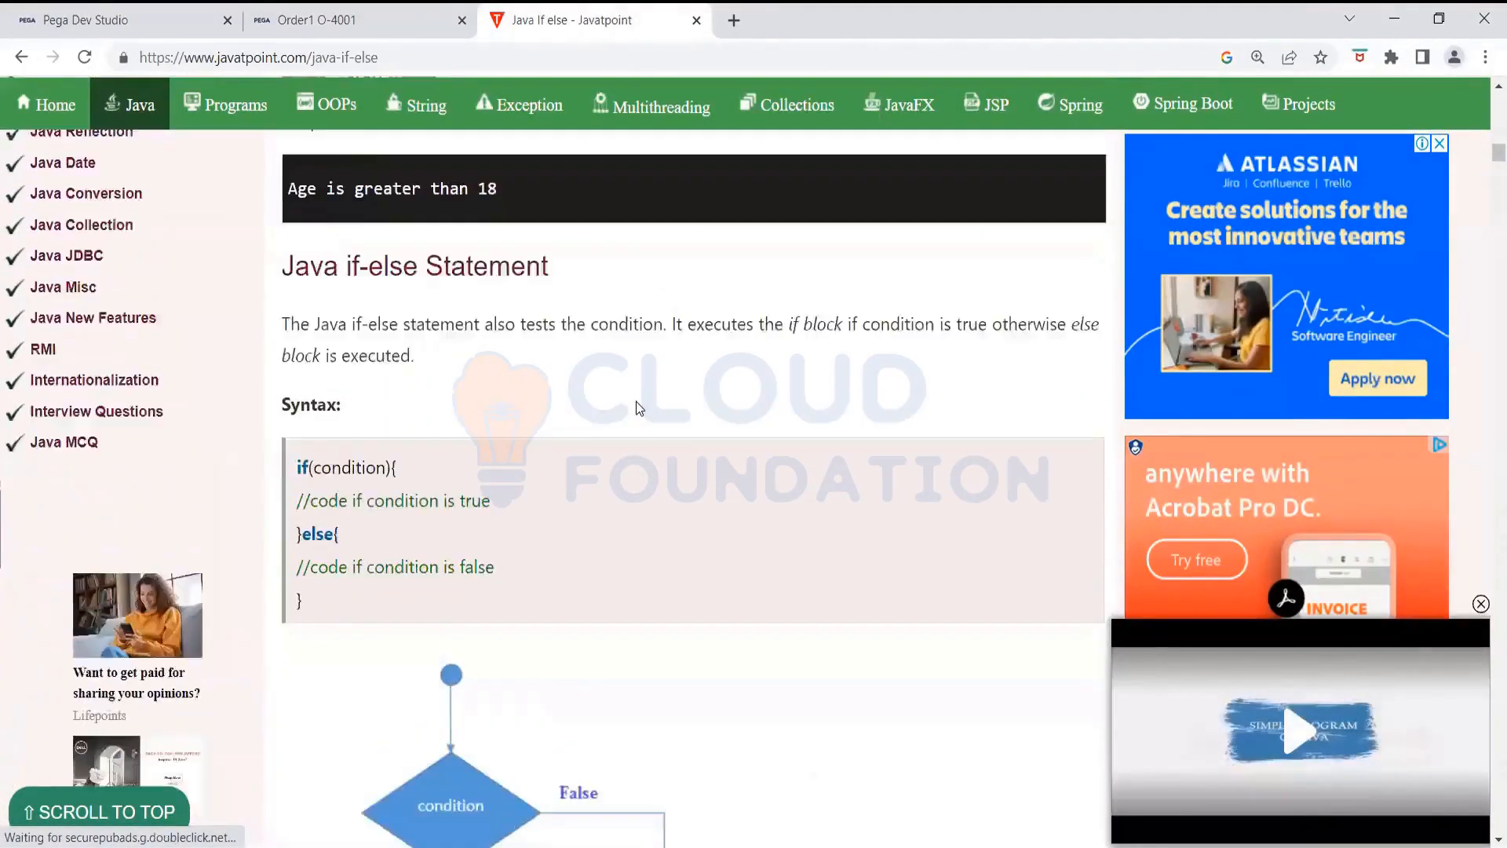
scroll(635, 402, down, 5)
scroll(619, 446, down, 1)
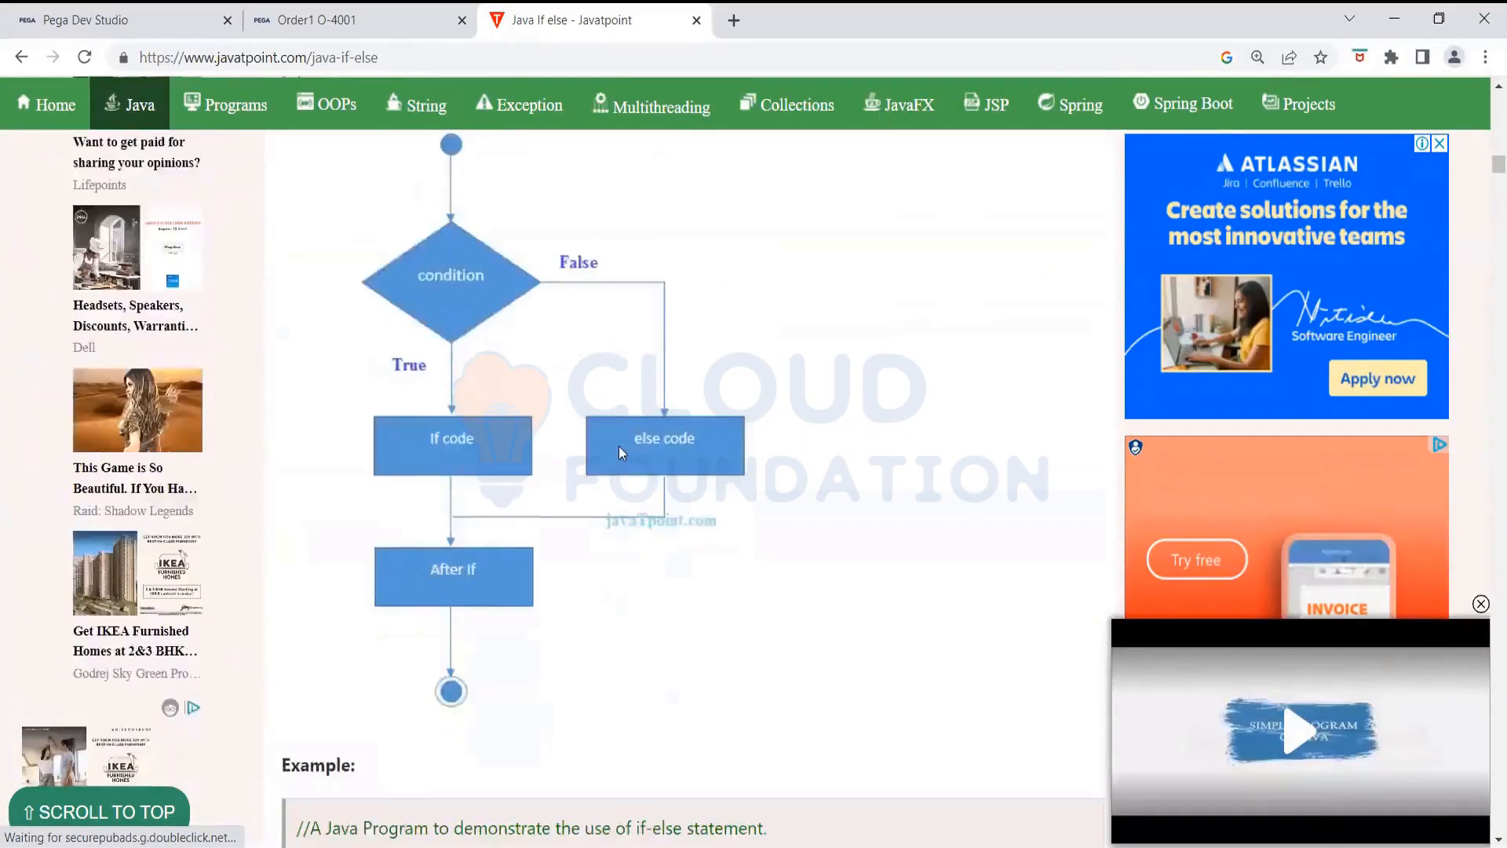
scroll(619, 446, down, 12)
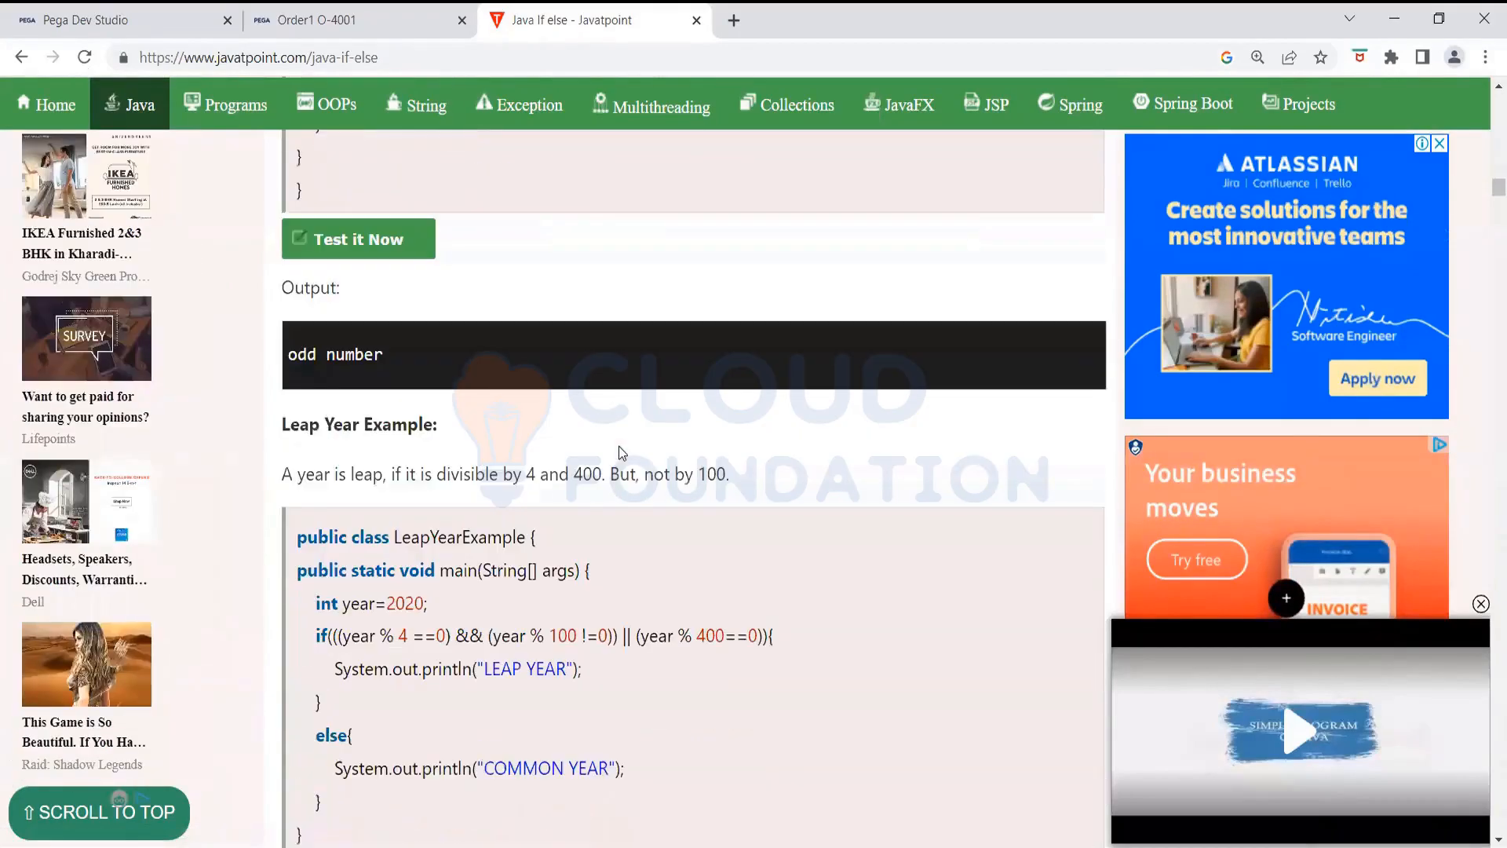
Switch back to Pega Dev Studio and open the Embed-ReportGraph decision tree pyGetDefaultAxisUnit from the Decision Tree instances
click(116, 23)
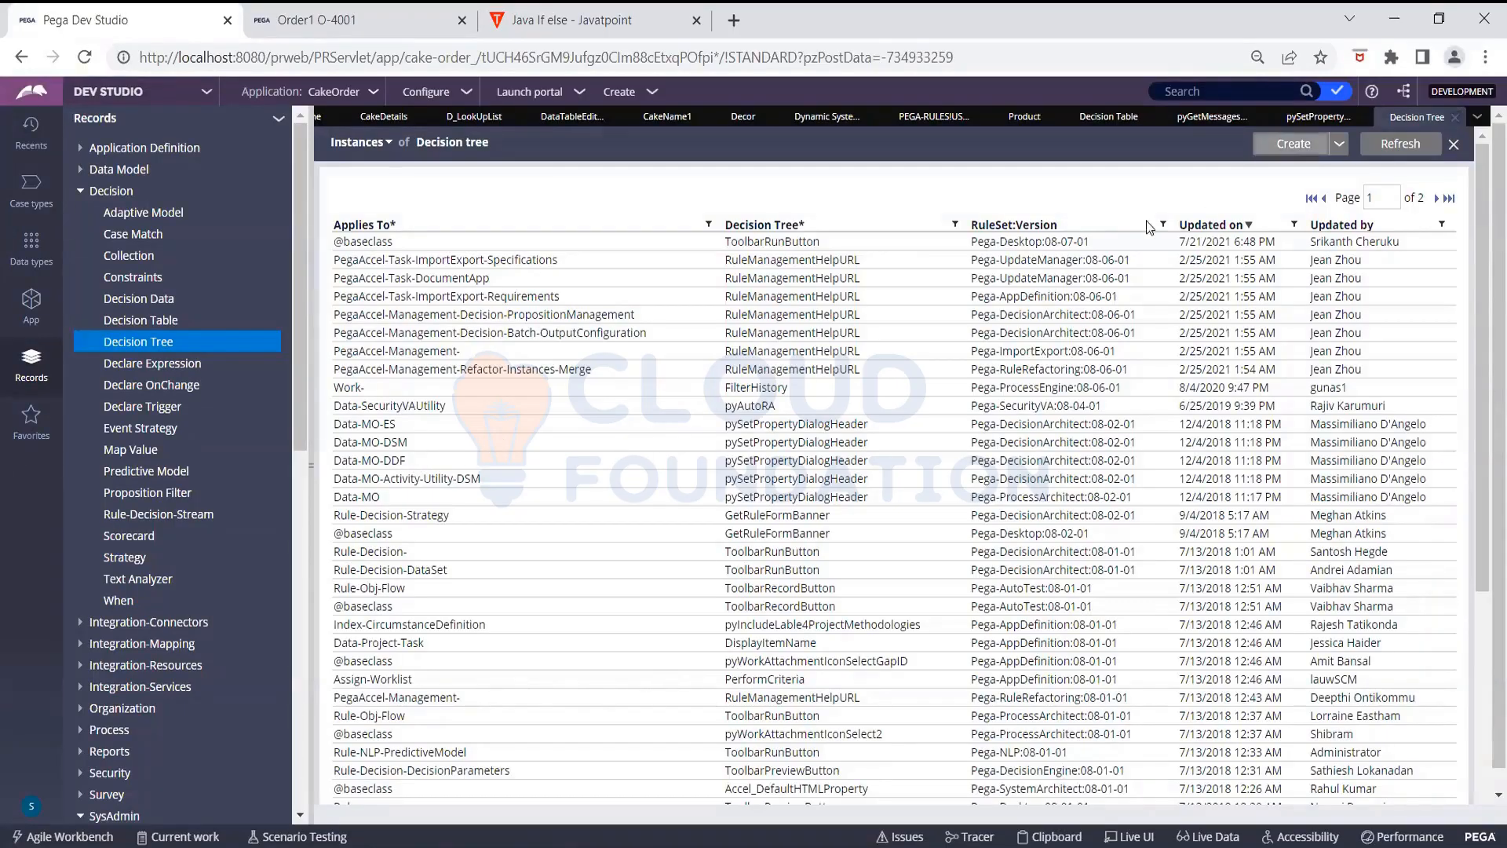
scroll(504, 645, down, 2)
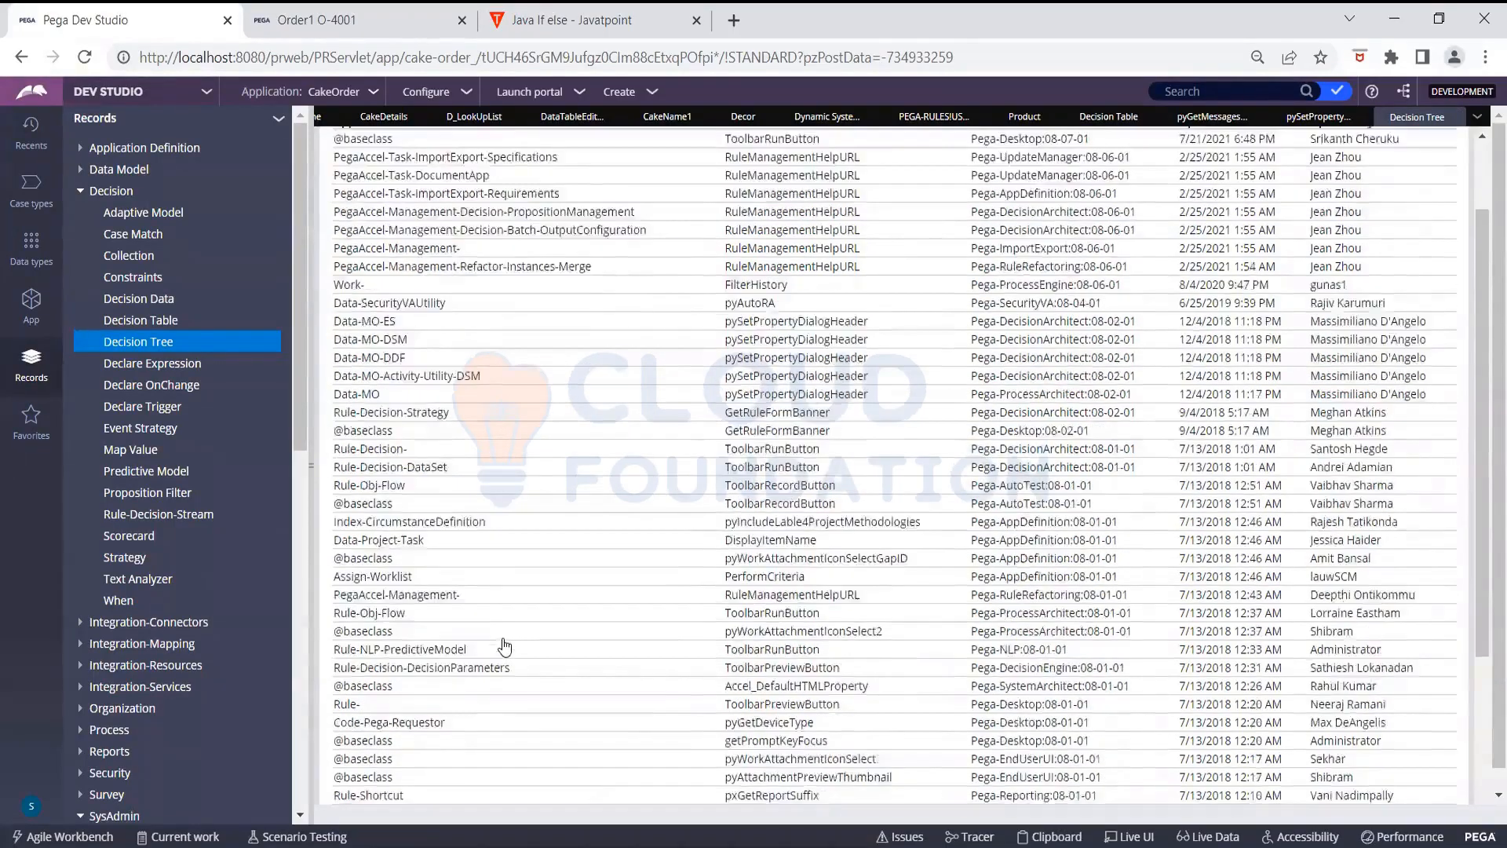
scroll(505, 645, down, 5)
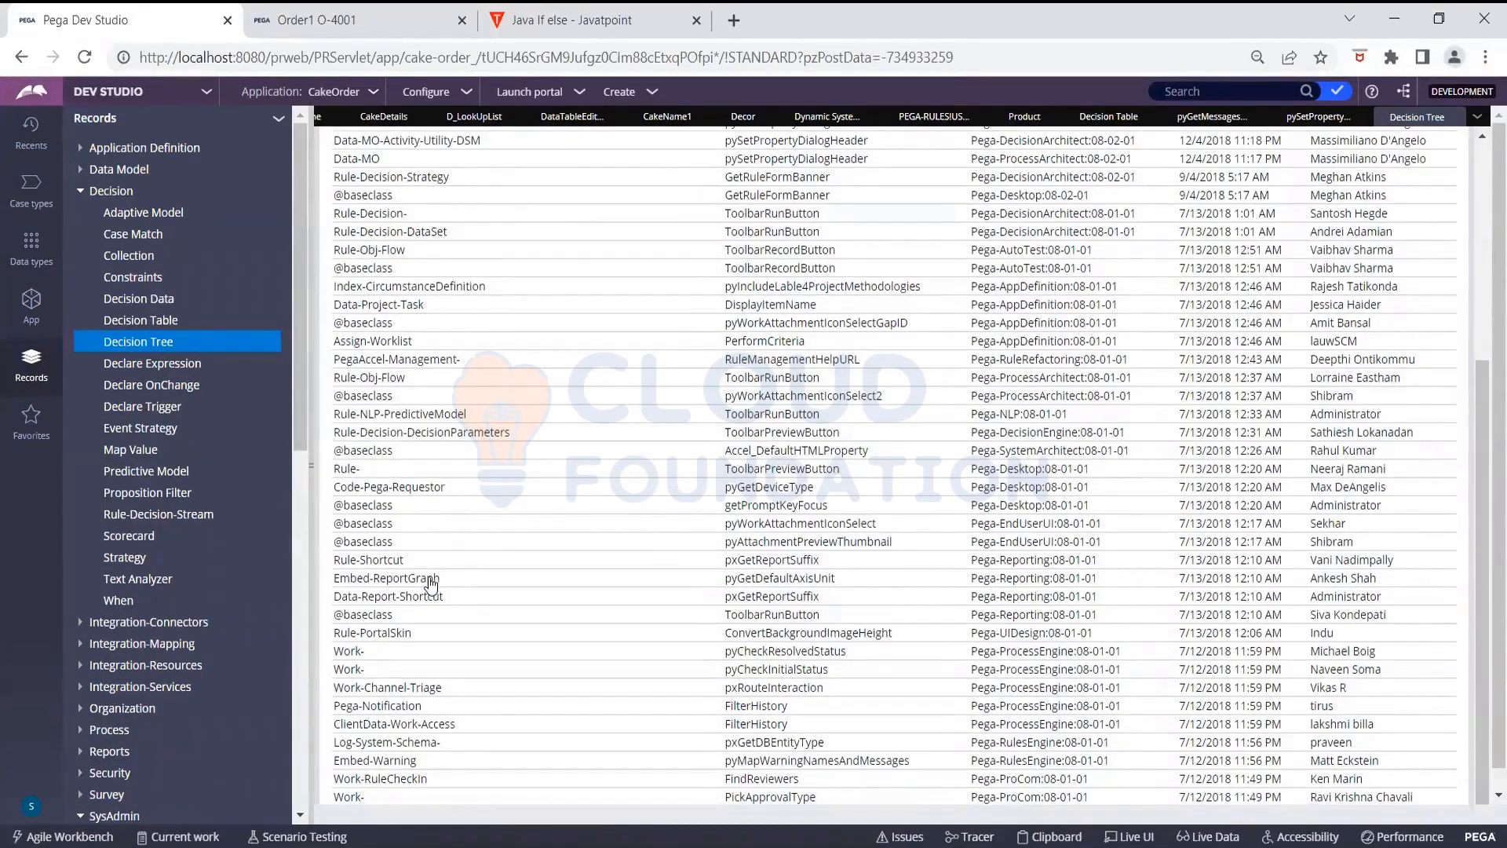
click(430, 583)
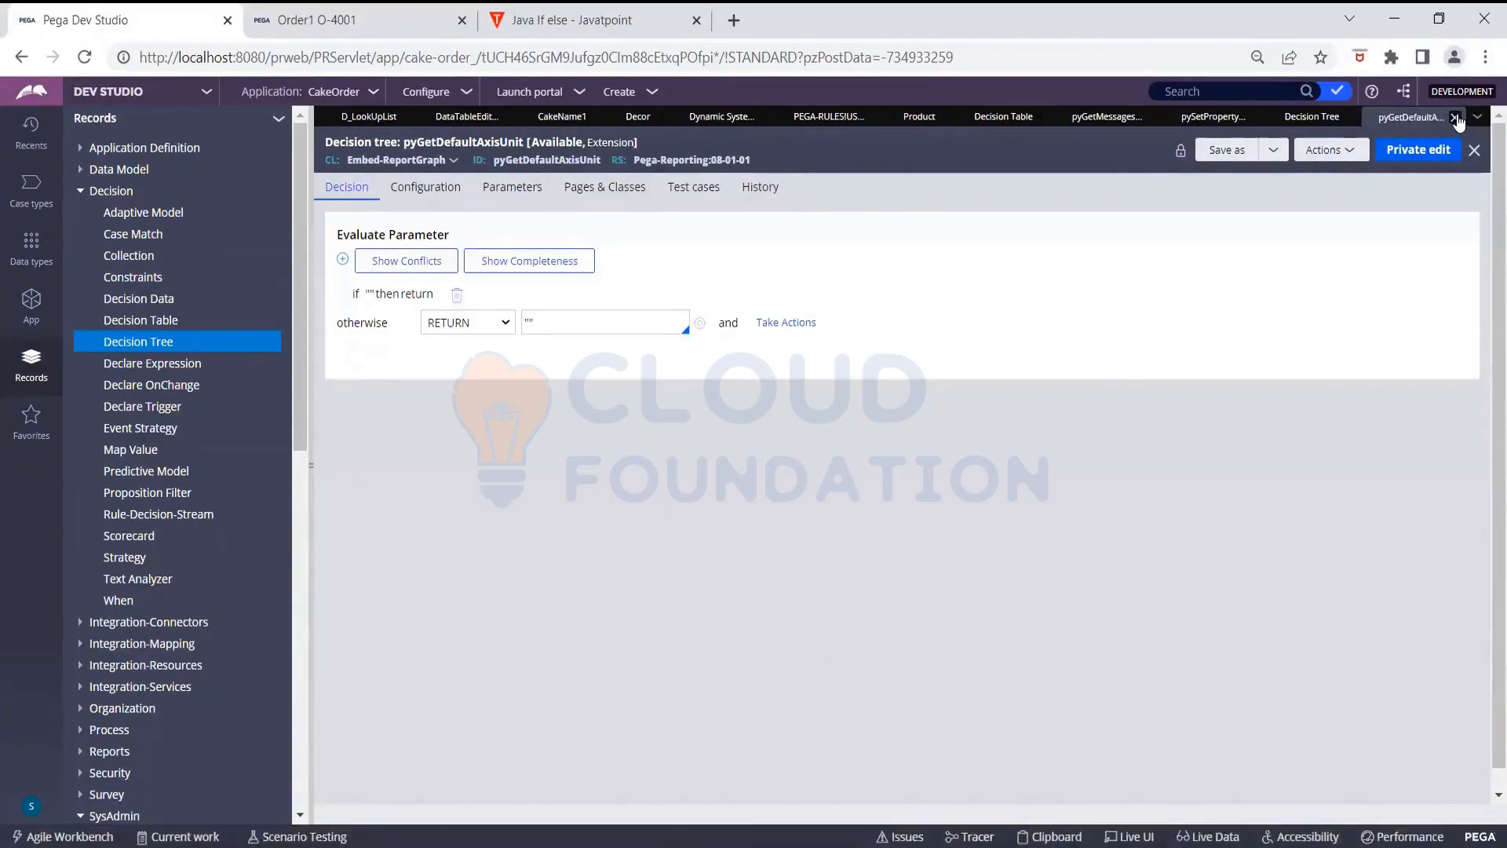
Close pyGetDefaultAxisUnit and open the Log-System-Schema- decision tree pxGetDBEntityType from the Decision Tree instances
click(1454, 118)
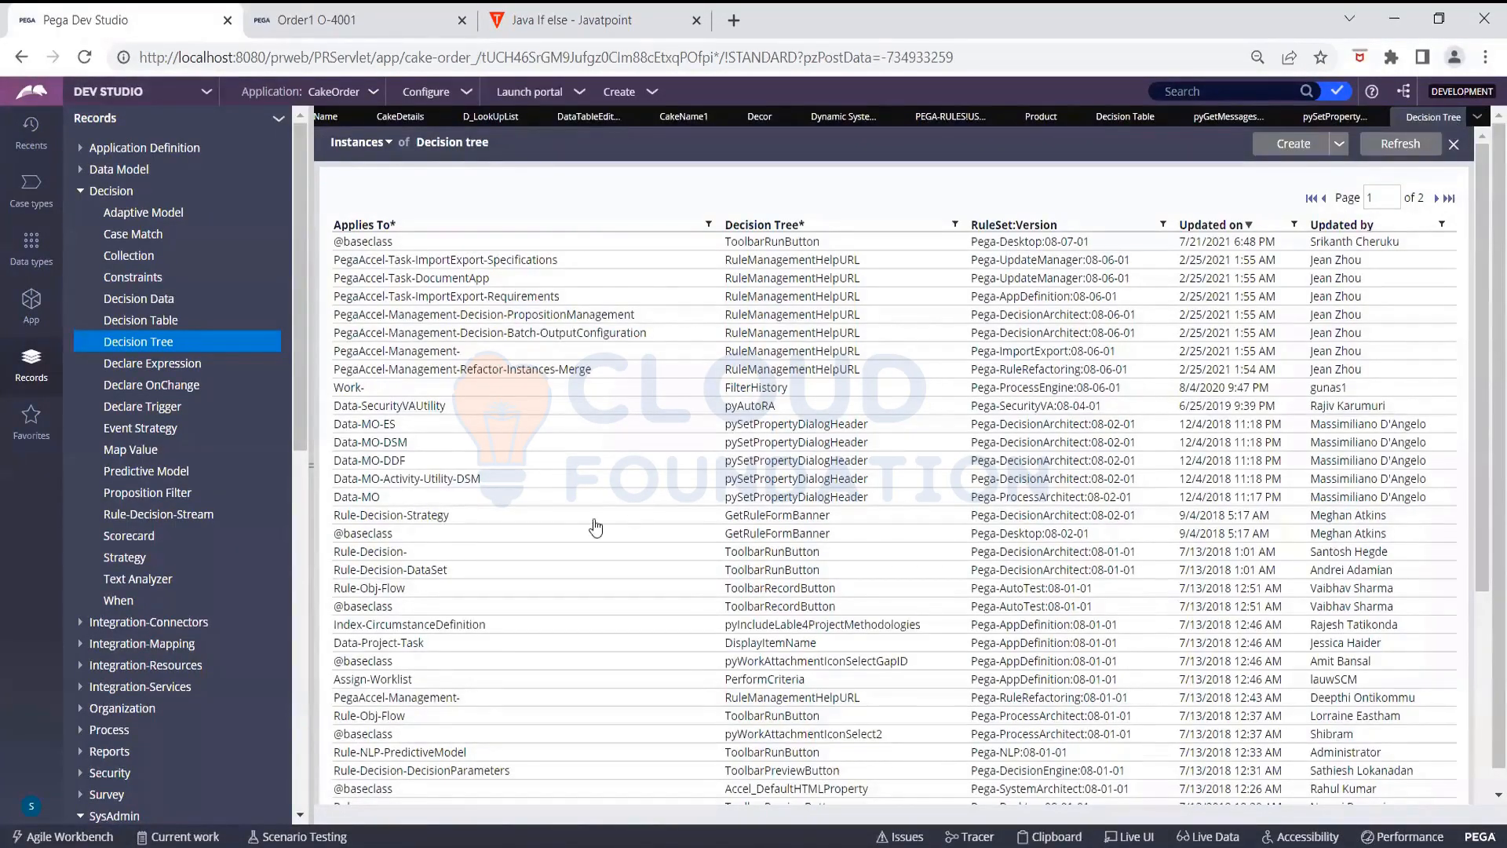
scroll(572, 531, down, 4)
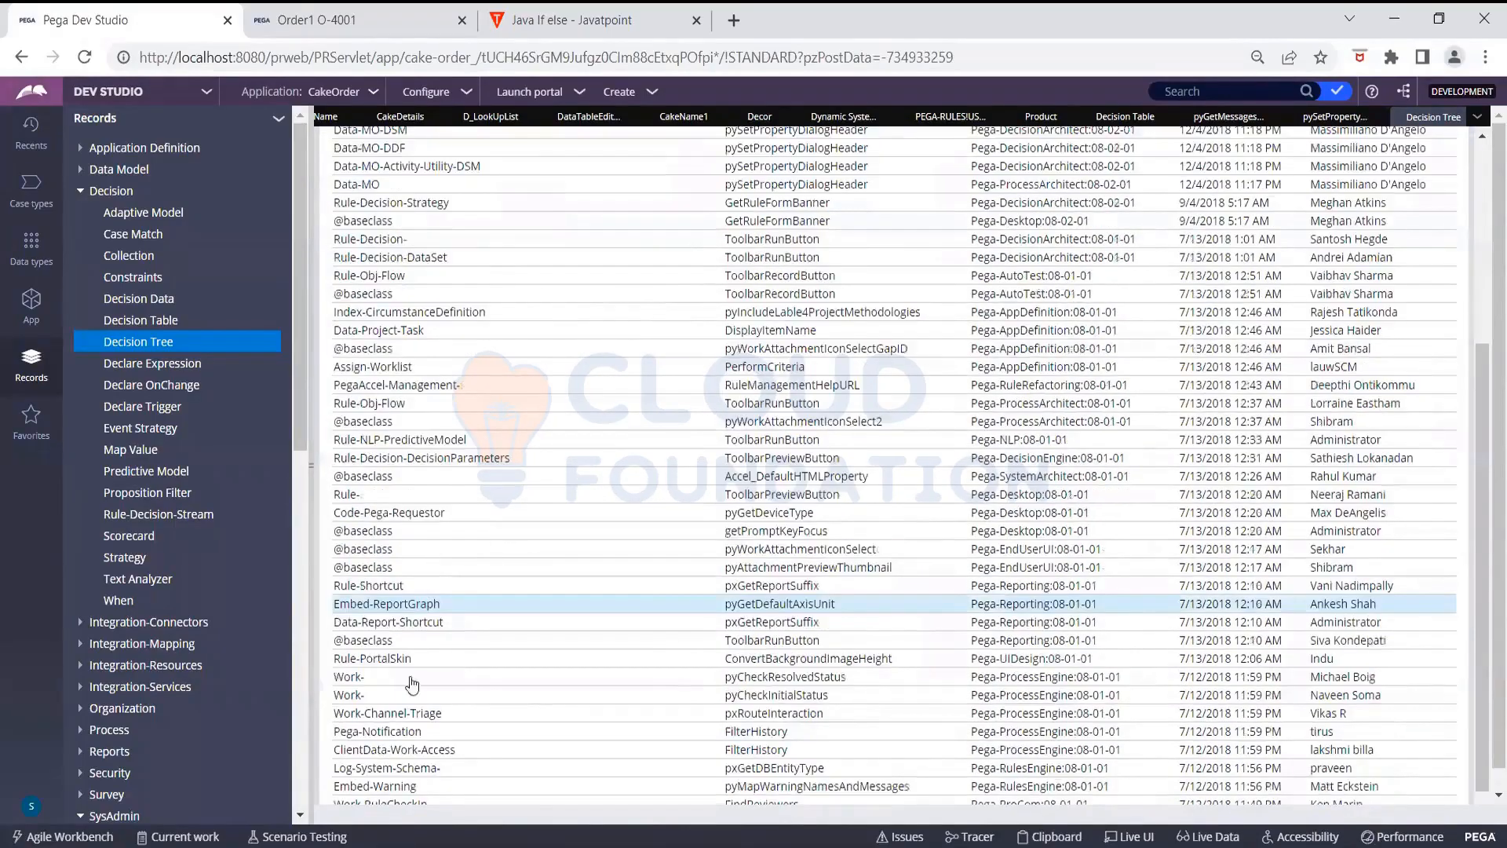
scroll(412, 685, down, 1)
click(392, 722)
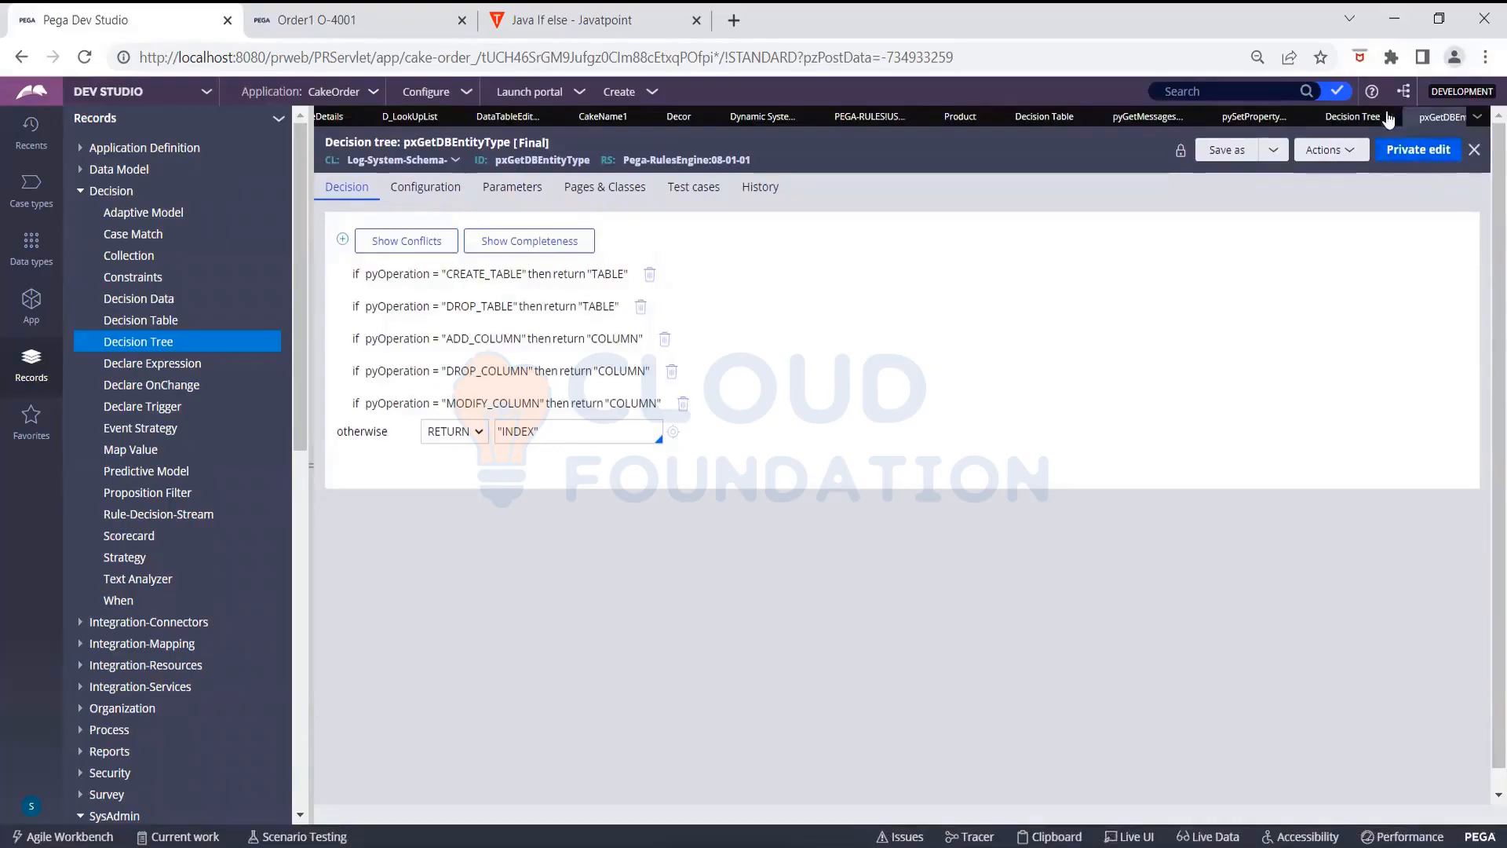
Reopen the pyGetDefaultAxisUnit decision tree from the recent items and start a private edit of it
click(1354, 118)
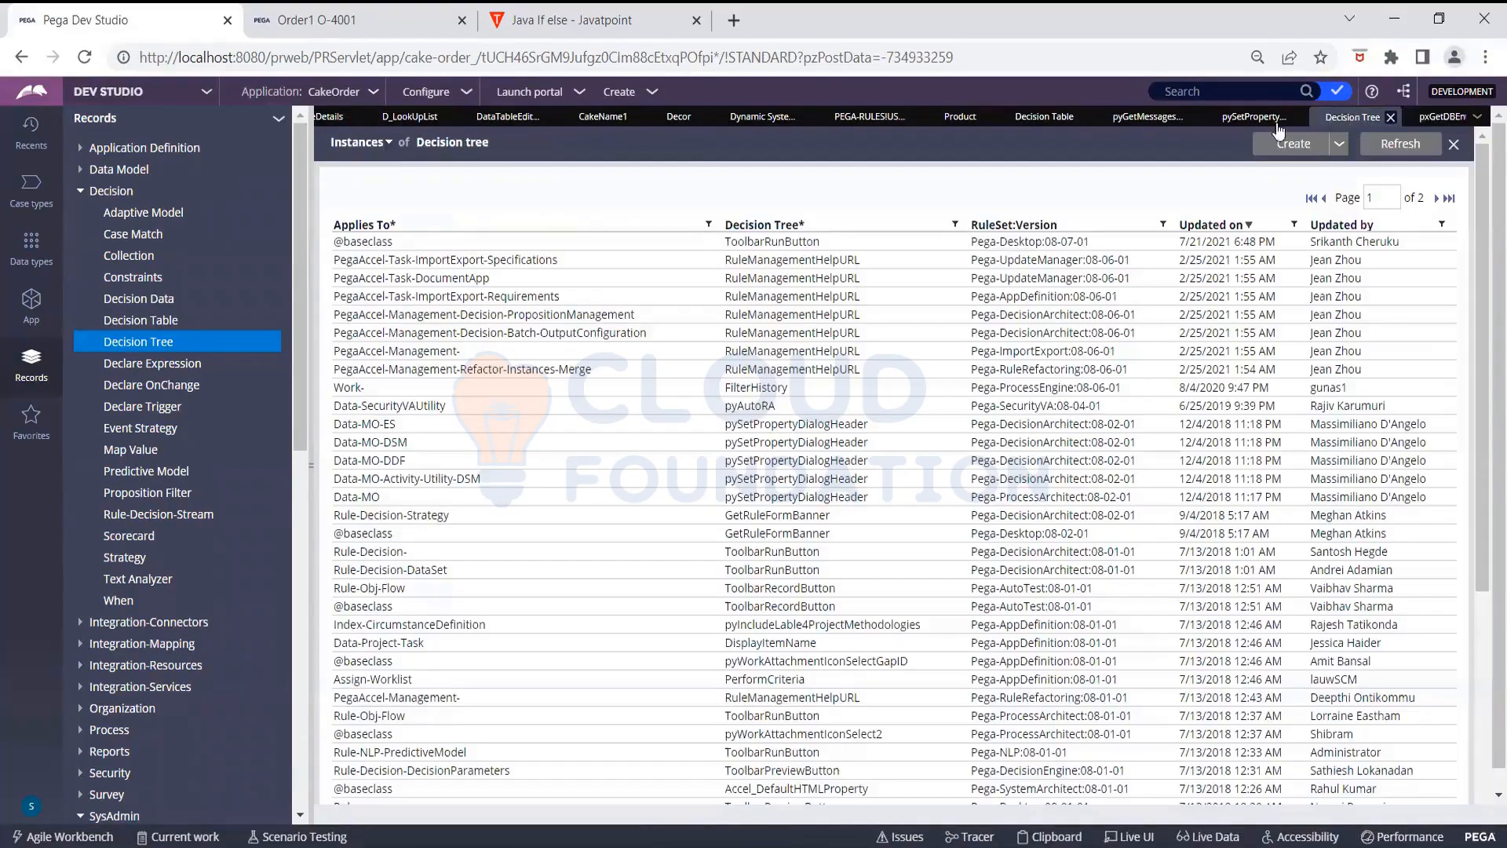
click(1241, 120)
click(26, 154)
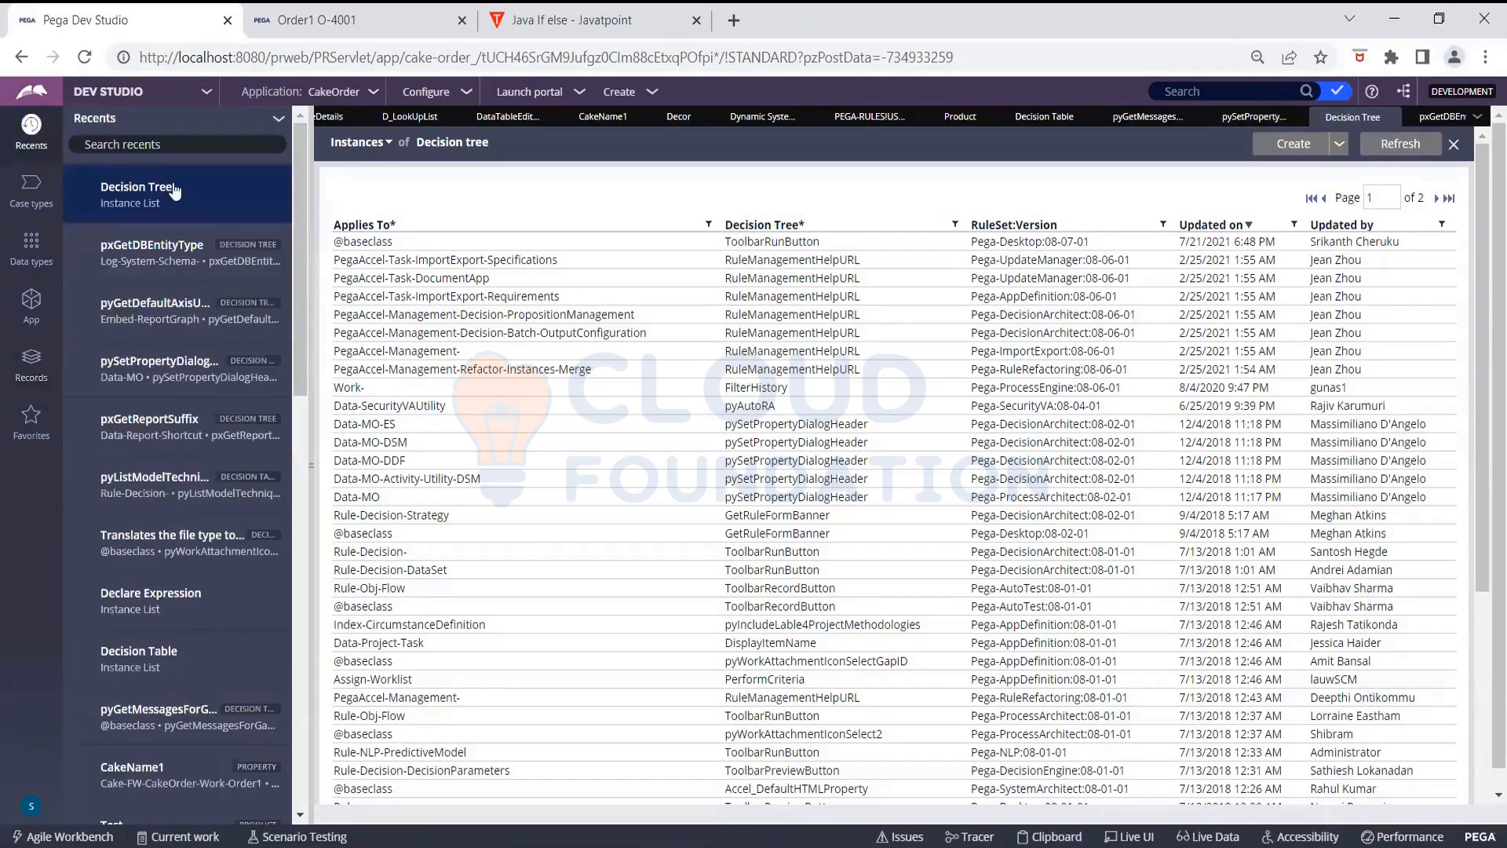
click(174, 257)
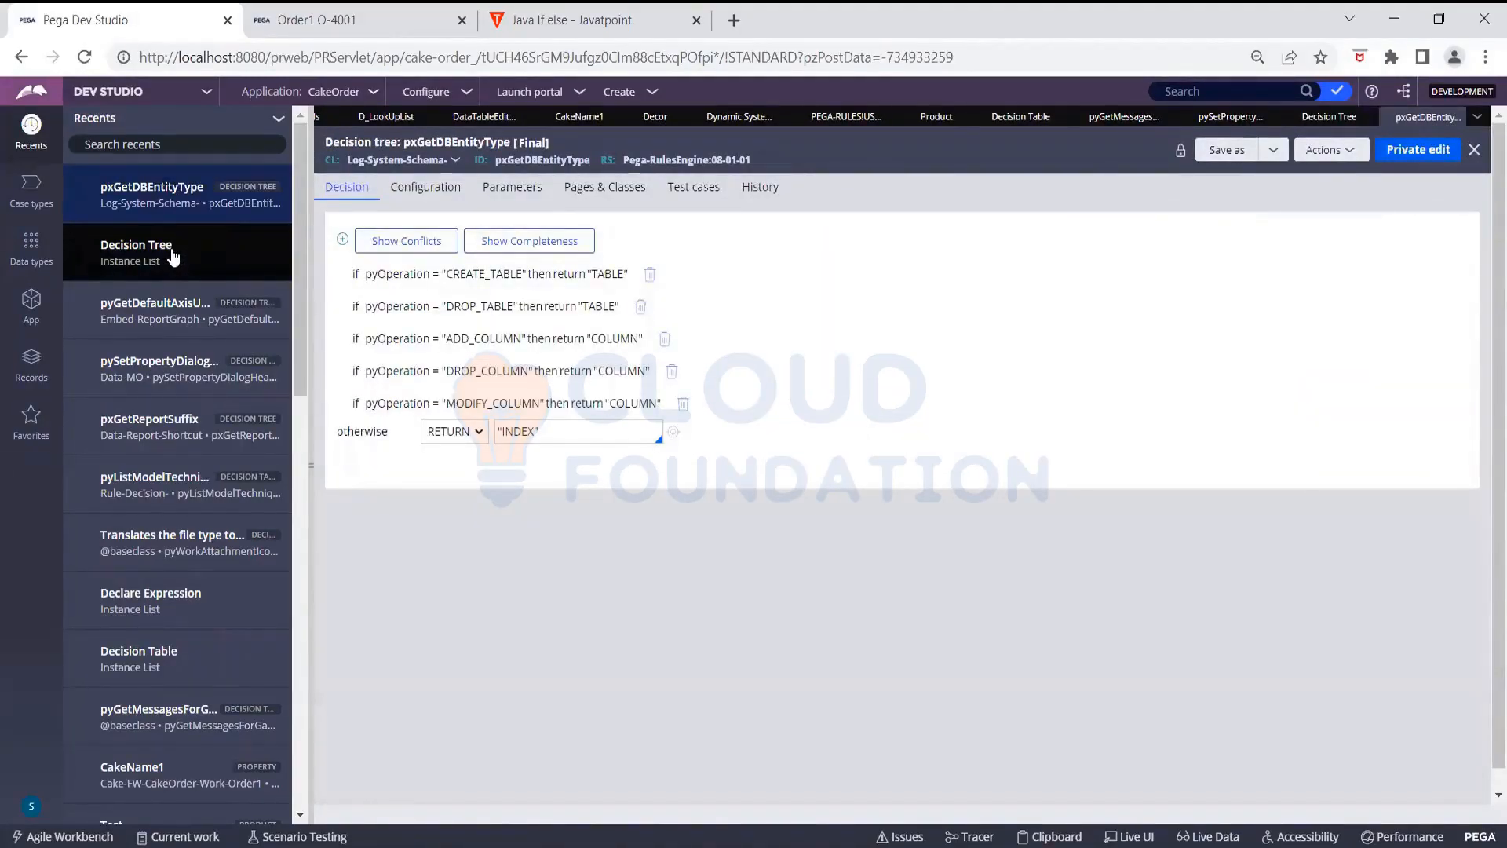
click(169, 306)
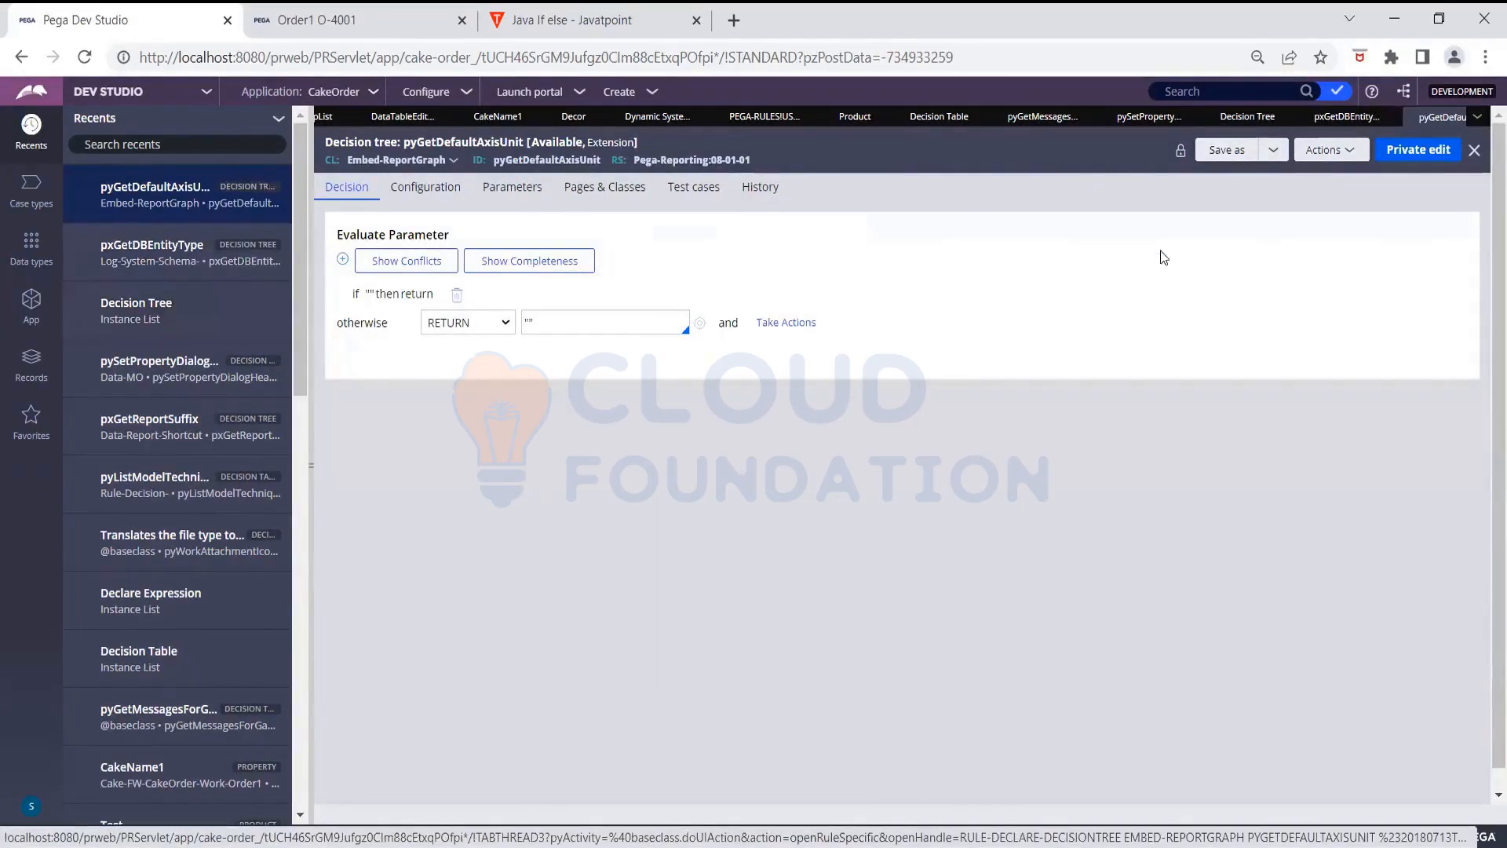
click(1418, 149)
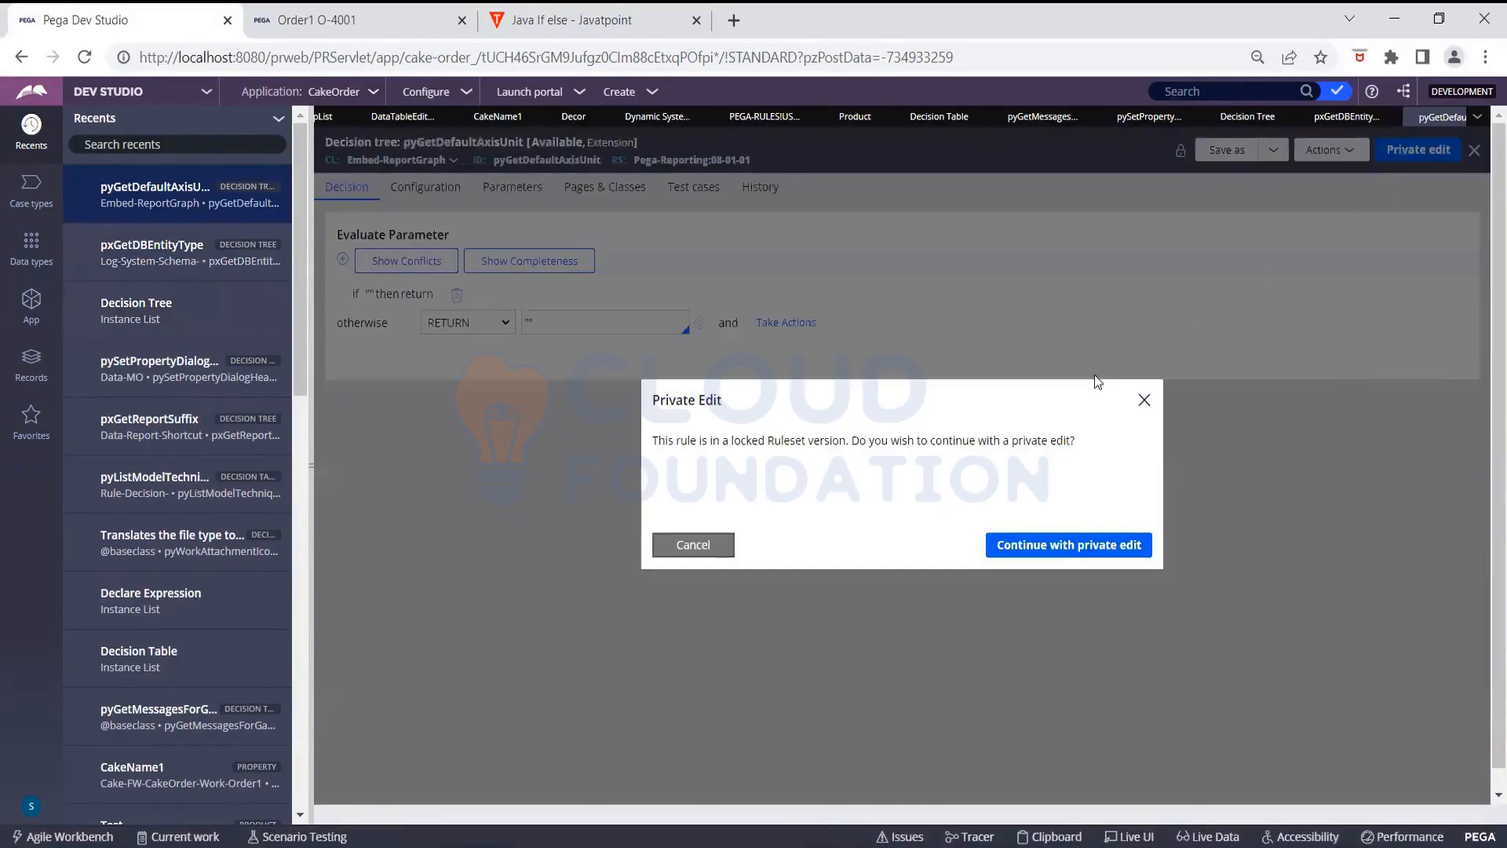
click(1066, 552)
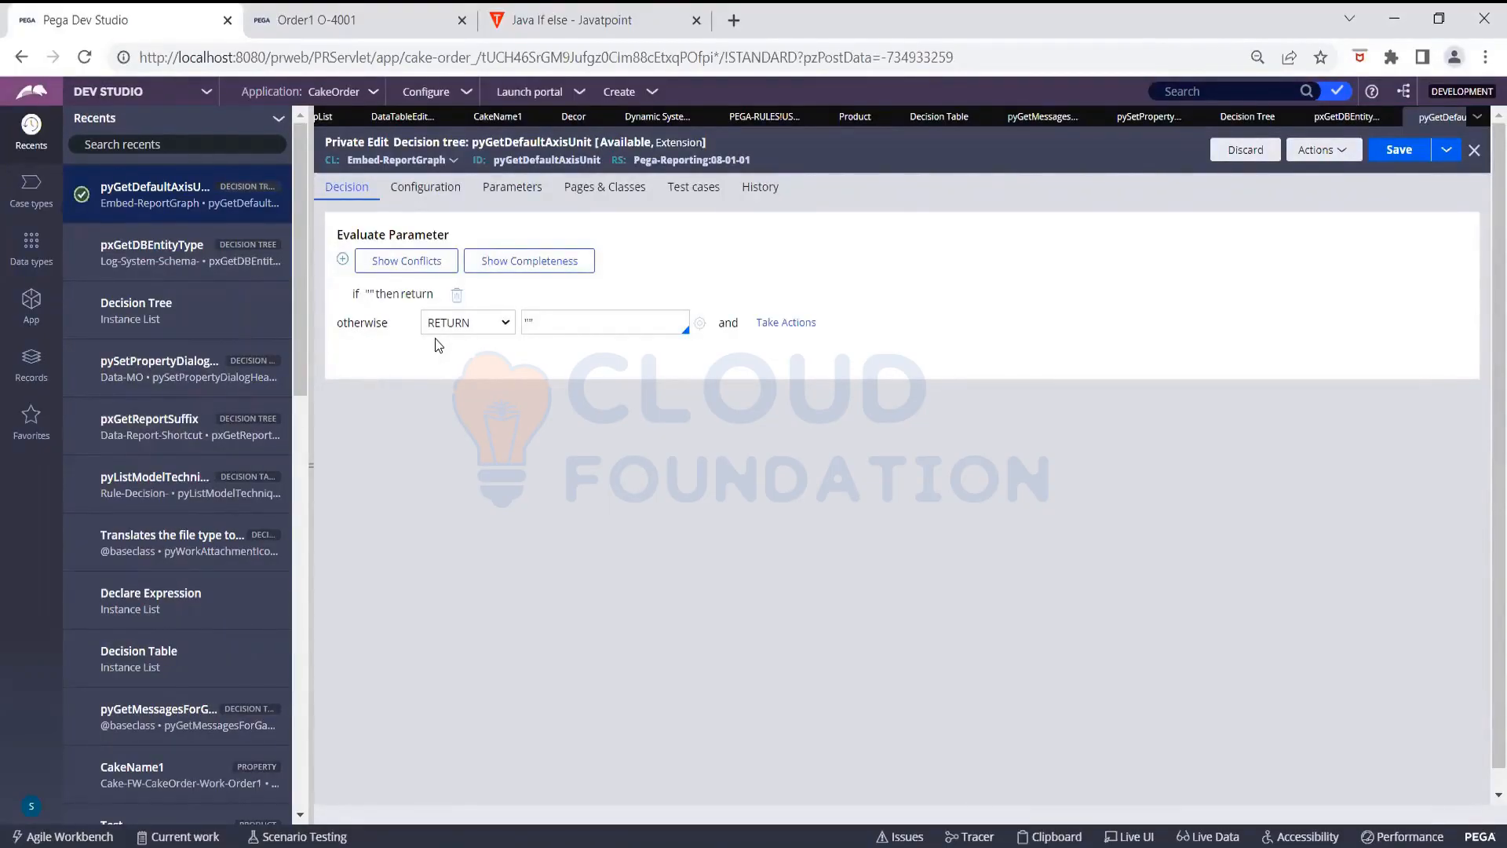
Set the top-level condition to Country== "India" with continue as its action
click(390, 296)
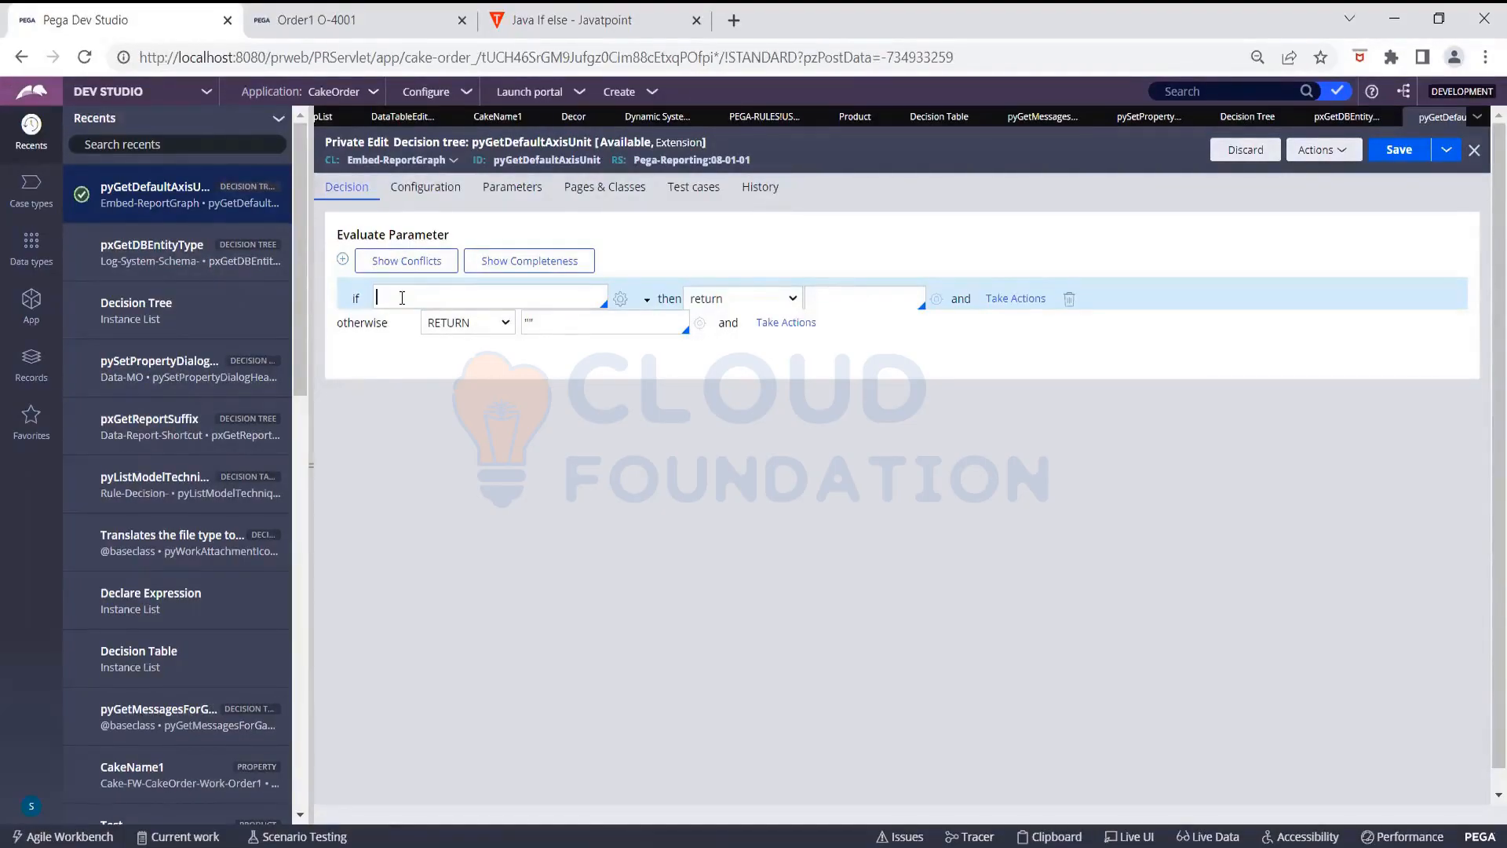
click(846, 298)
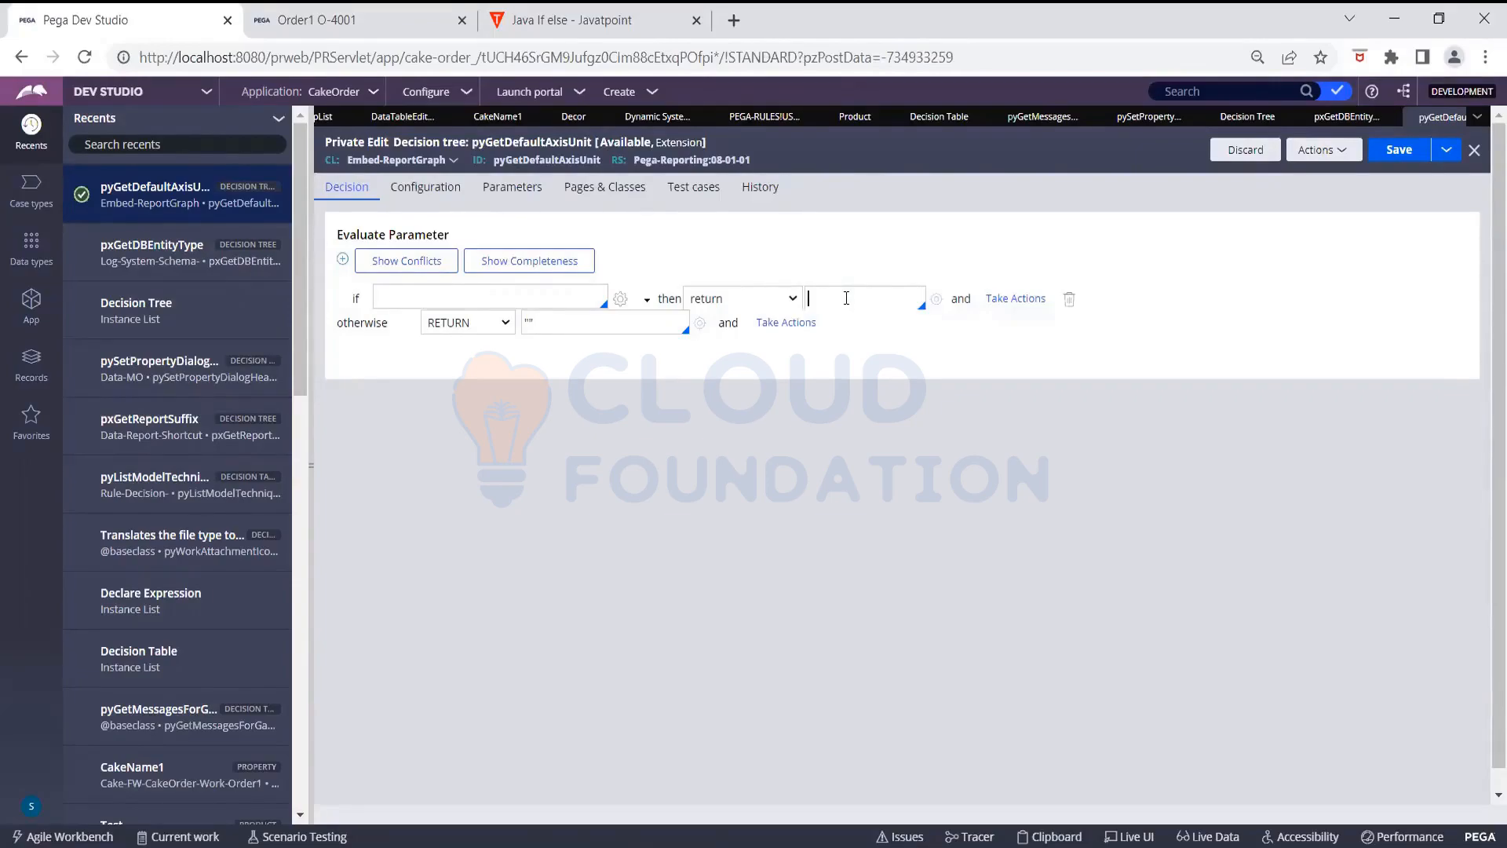
click(787, 299)
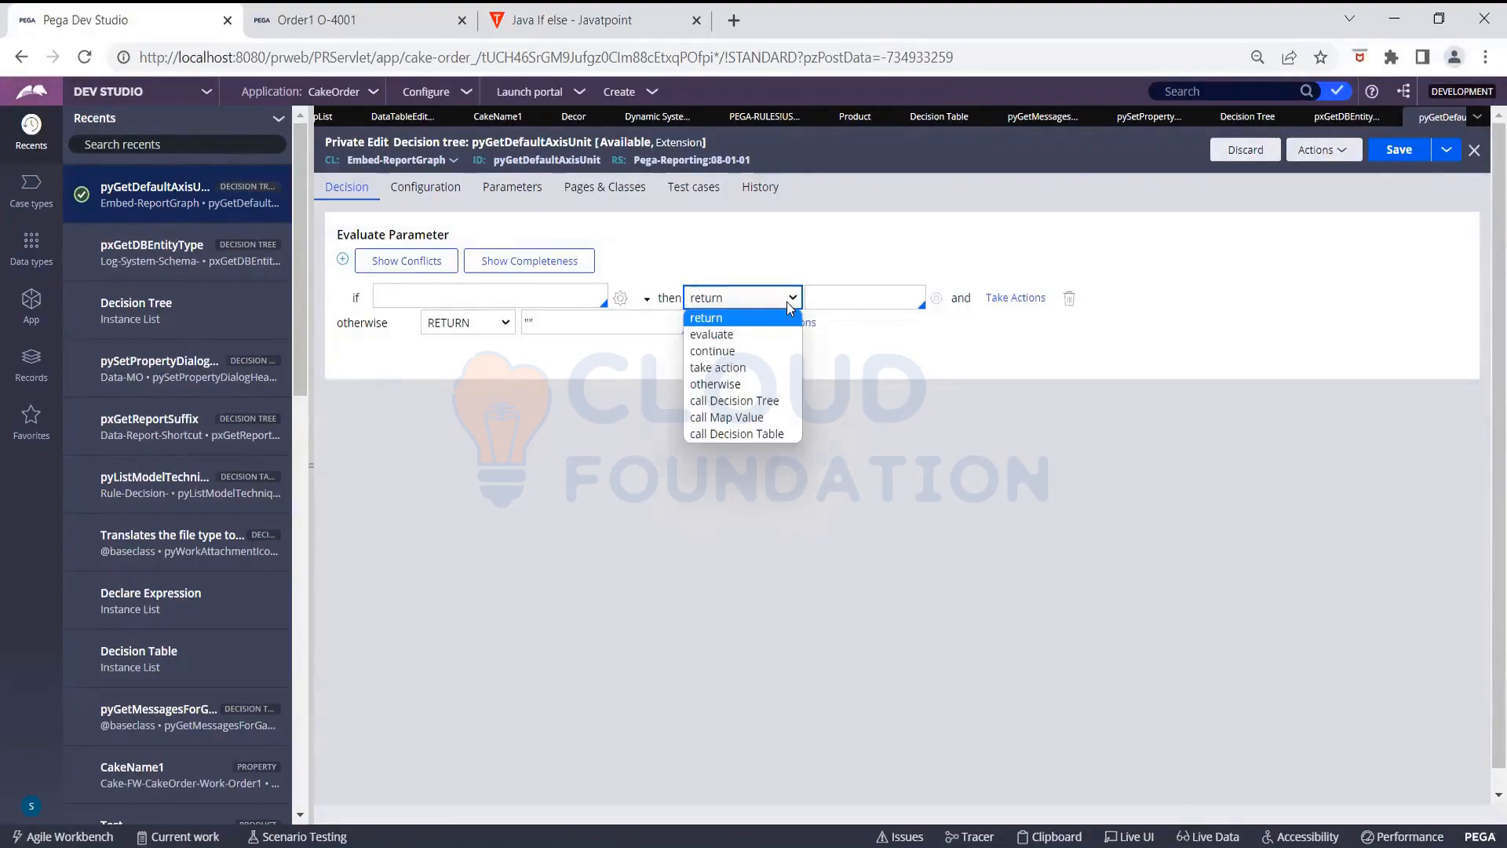
click(743, 346)
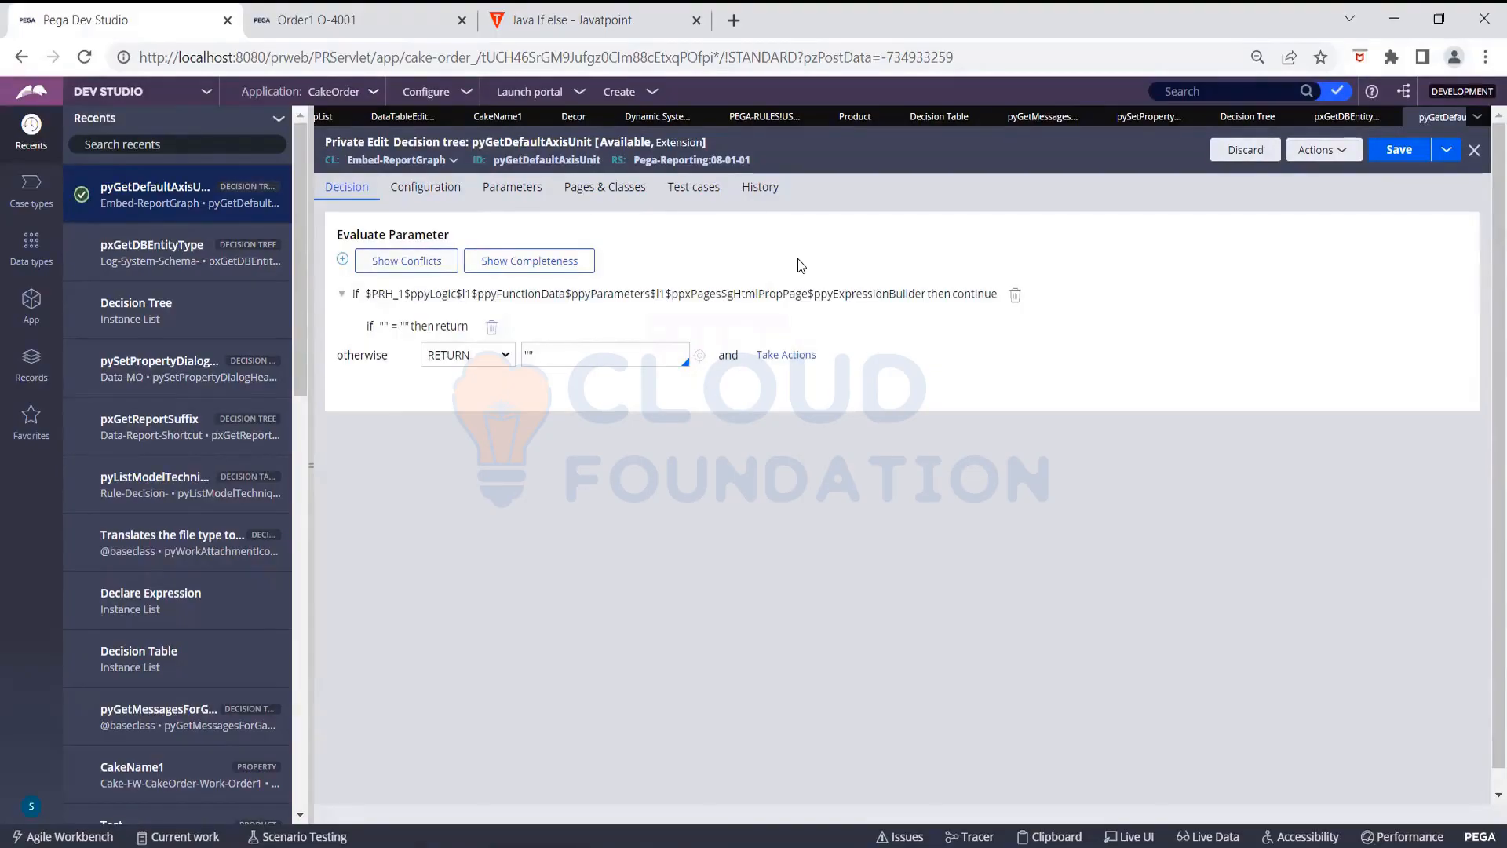
click(630, 296)
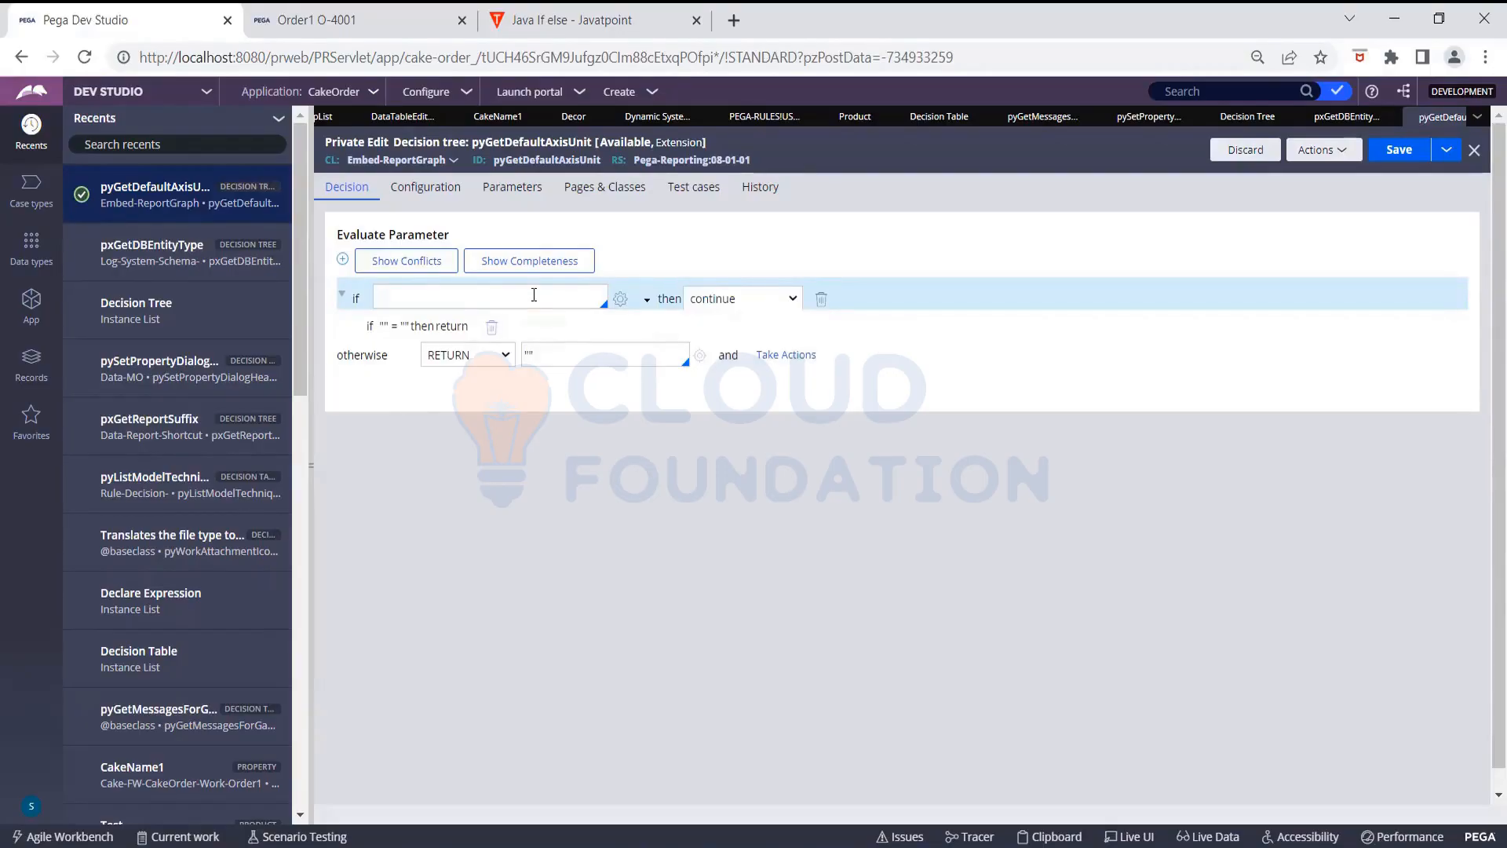
text(Country== ")
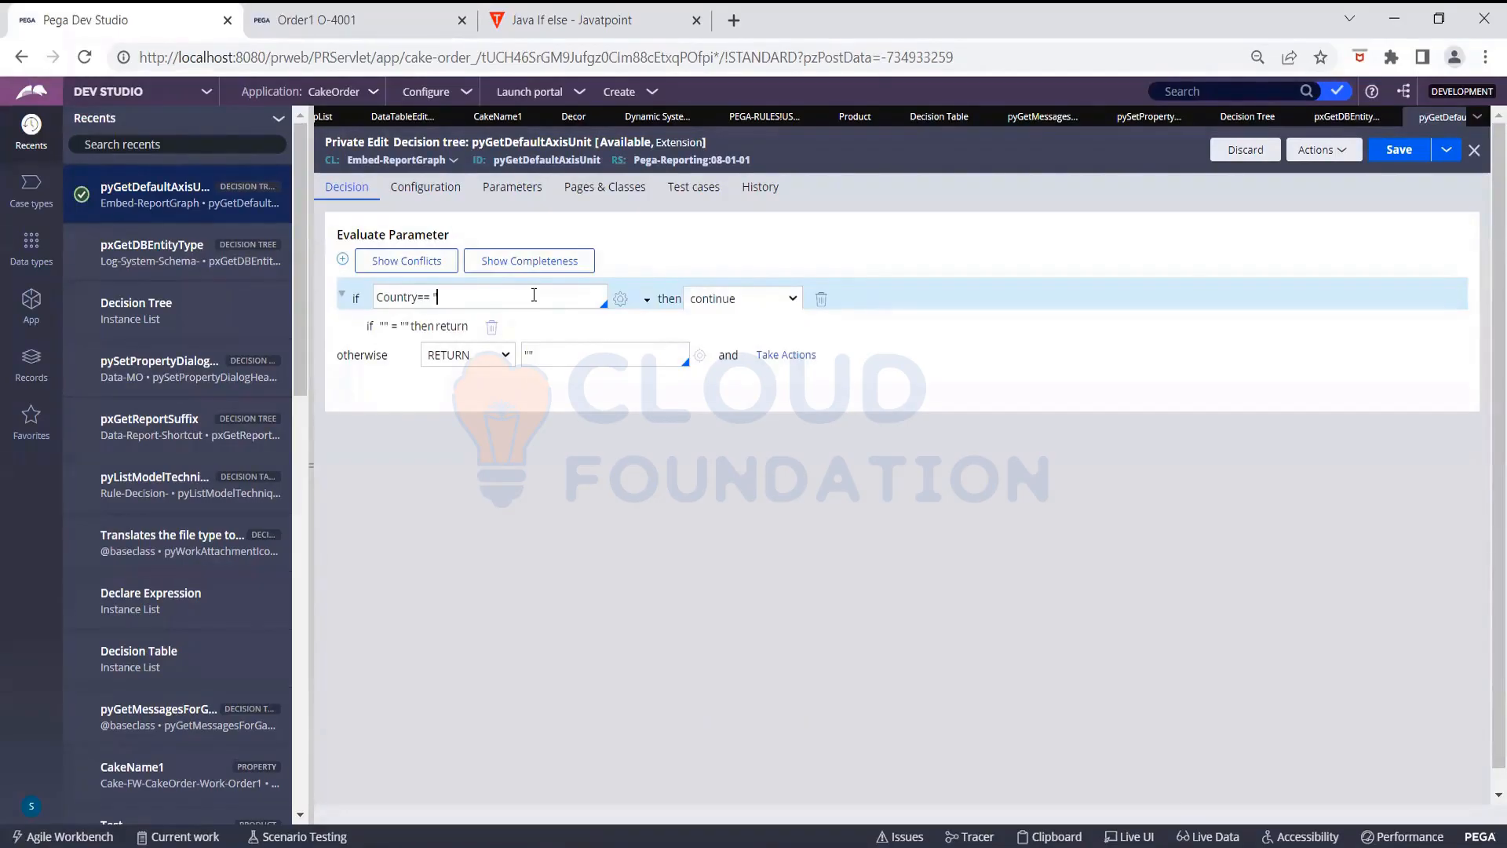
text(India)
click(907, 444)
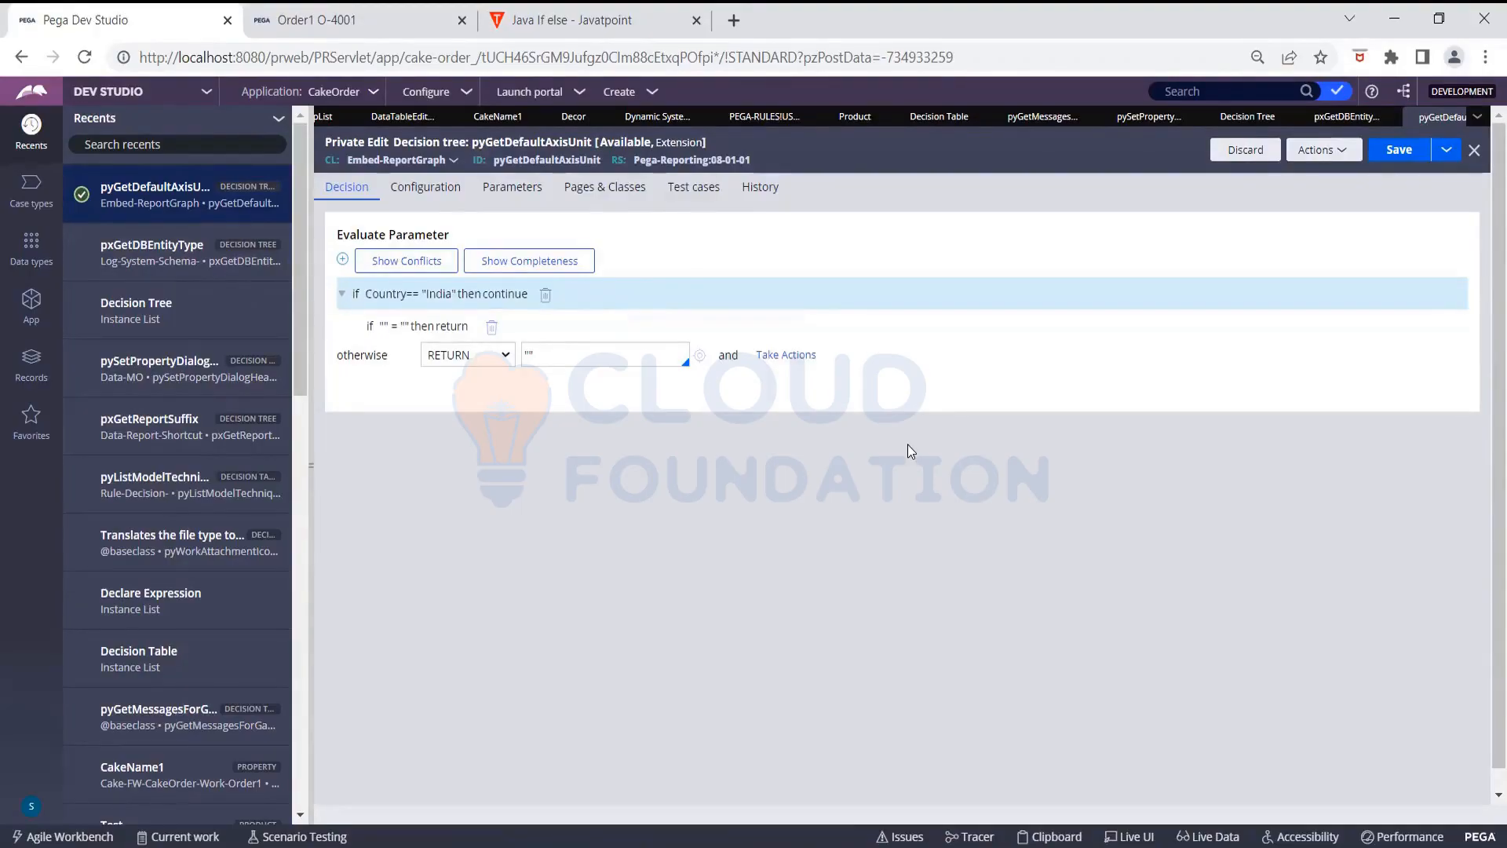
Enter "state" as the left-hand operand of the condition nested under Country, keeping the = operator
click(388, 325)
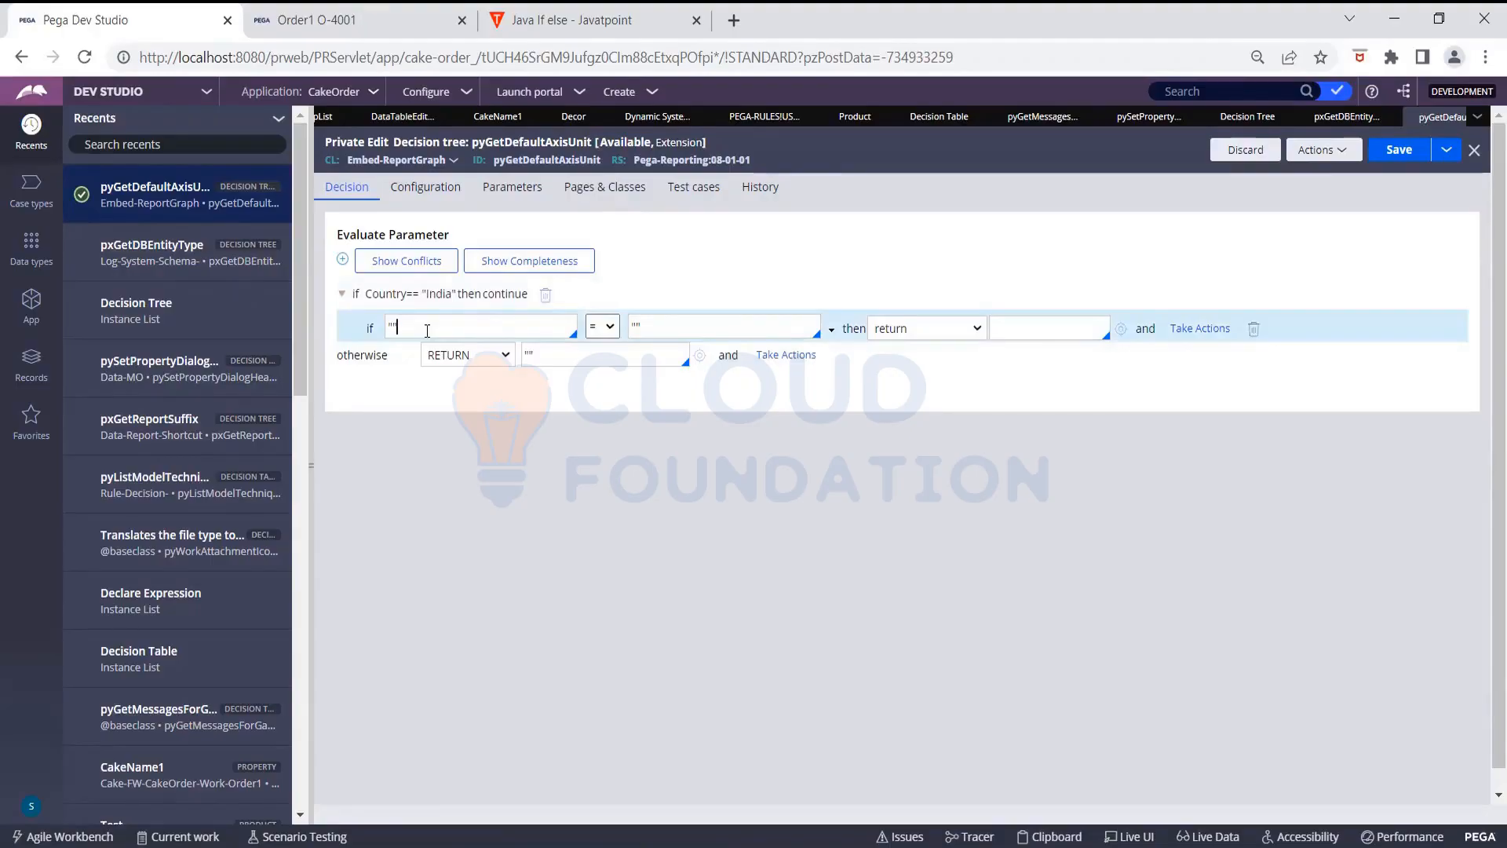
key(Left)
text(state"=="Maharashtra)
click(610, 329)
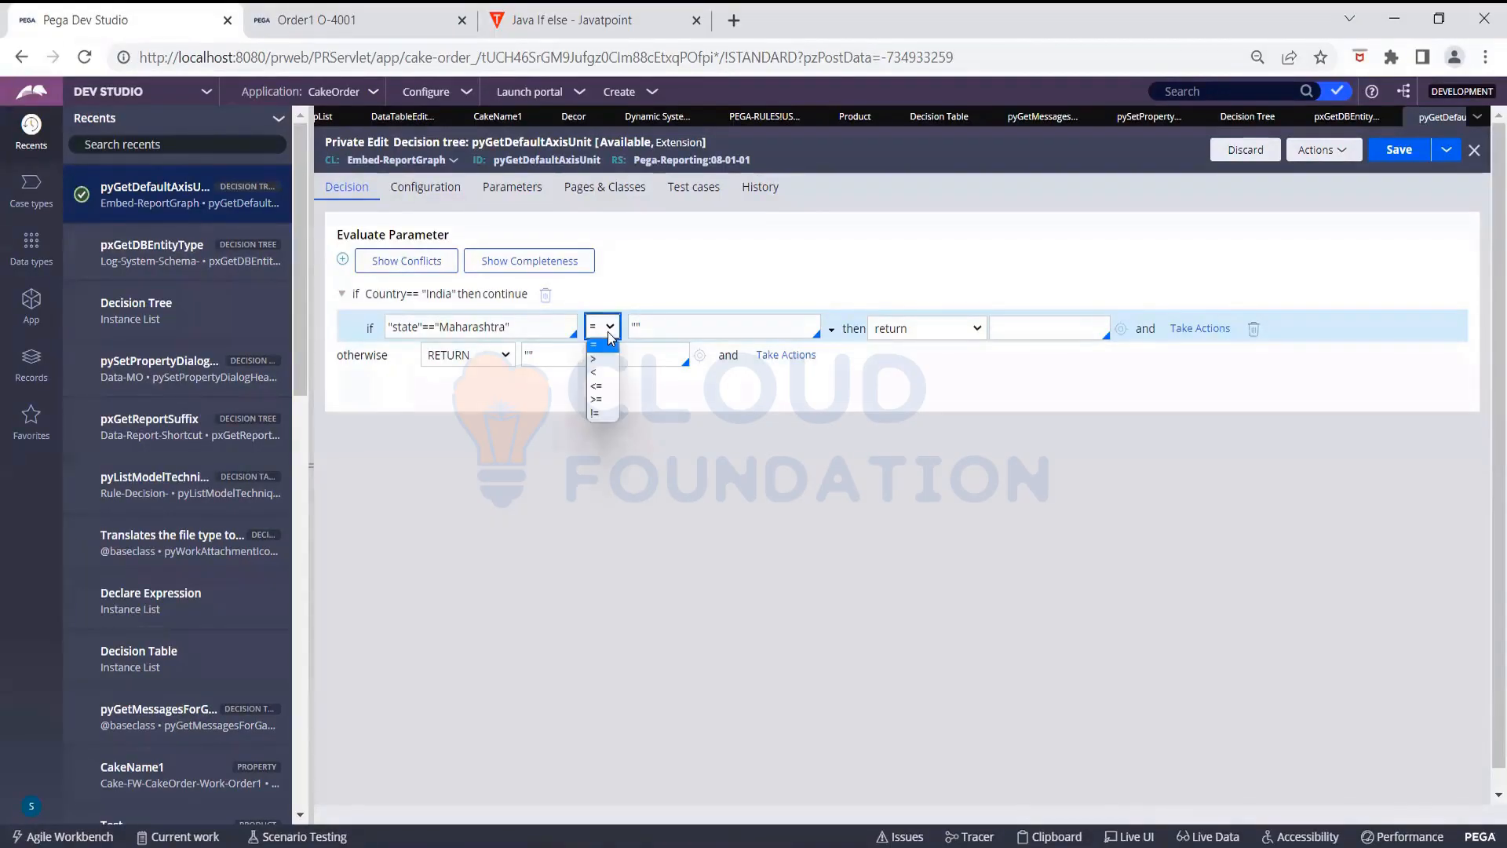
click(610, 336)
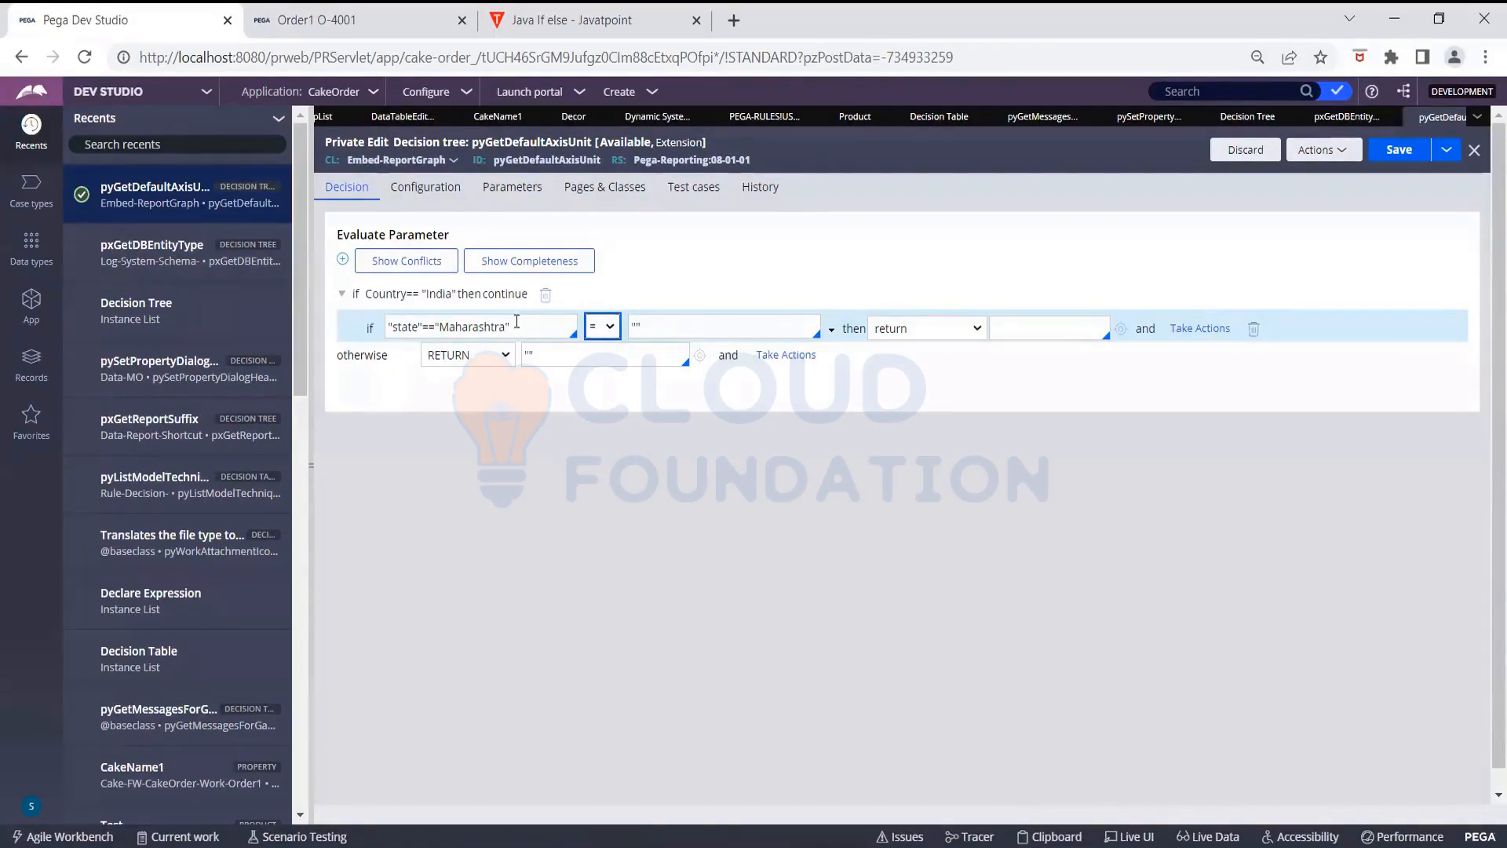
double_click(478, 328)
key(ctrl+c)
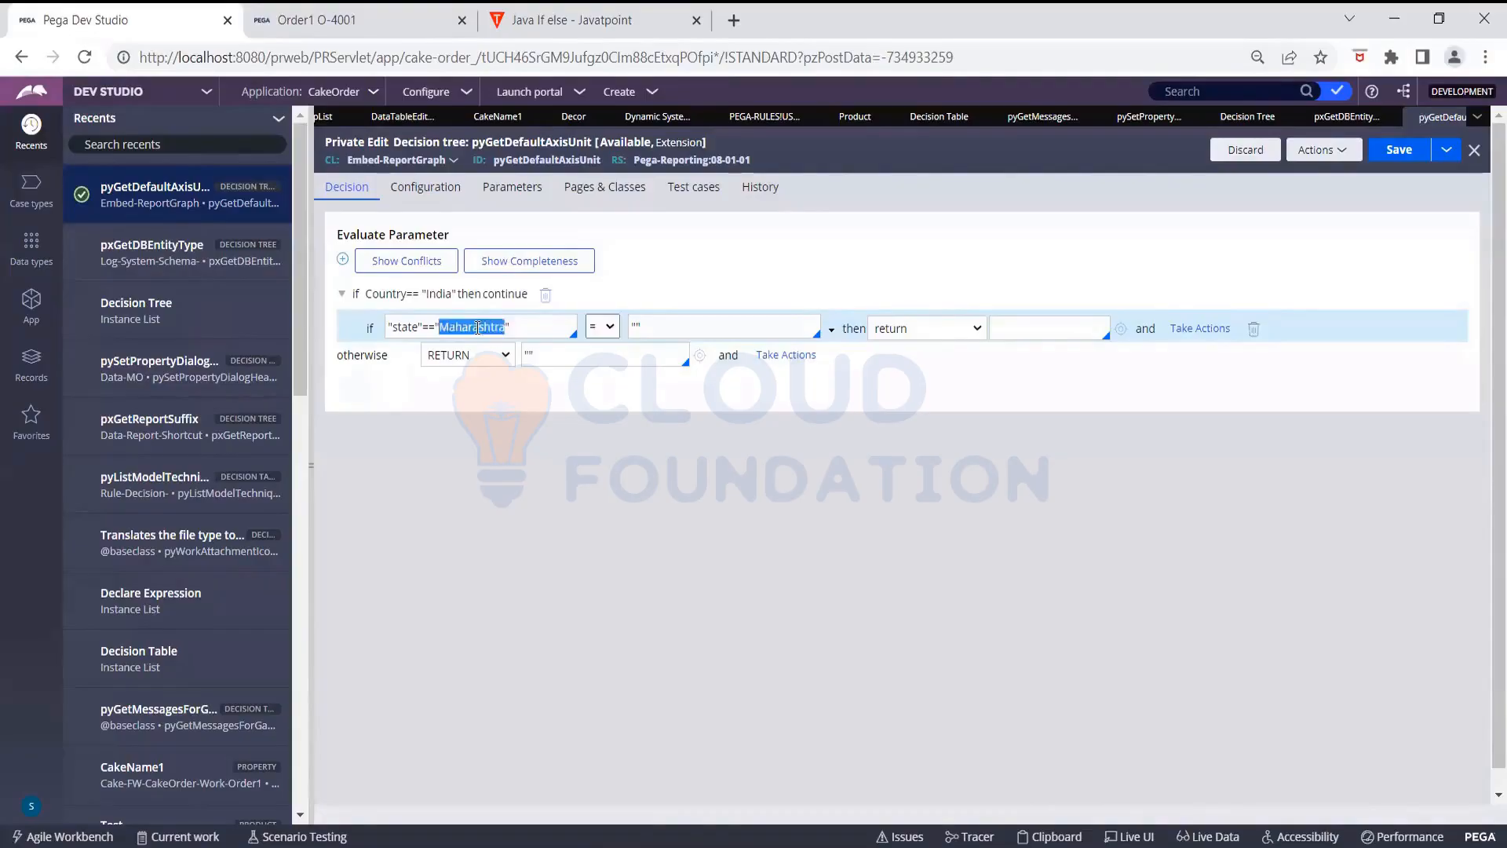
key(BackSpace)
key(BackSpace)
key(BackSpace)
key(BackSpace)
key(BackSpace)
Set the comparison value of the nested state condition to "Maharashtra"
click(713, 330)
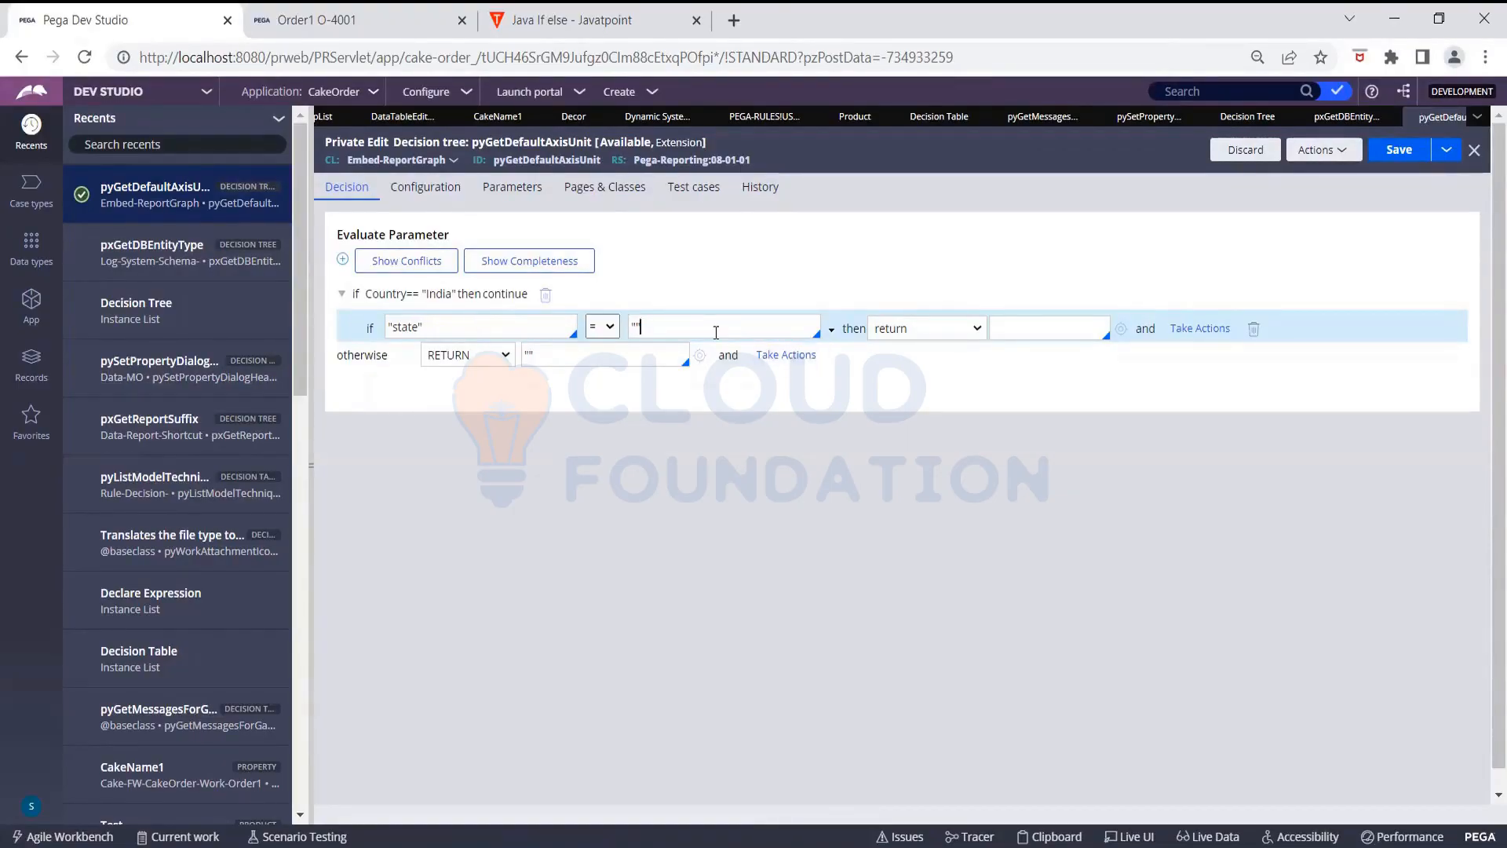
key(BackSpace)
key(BackSpace)
key(ctrl+v)
text(")
key(Left)
key(Left)
key(Left)
key(Left)
key(Left)
key(Left)
key(Left)
key(Left)
text(")
Enter "MH" as the return value of the state condition and switch its action to continue
click(1058, 331)
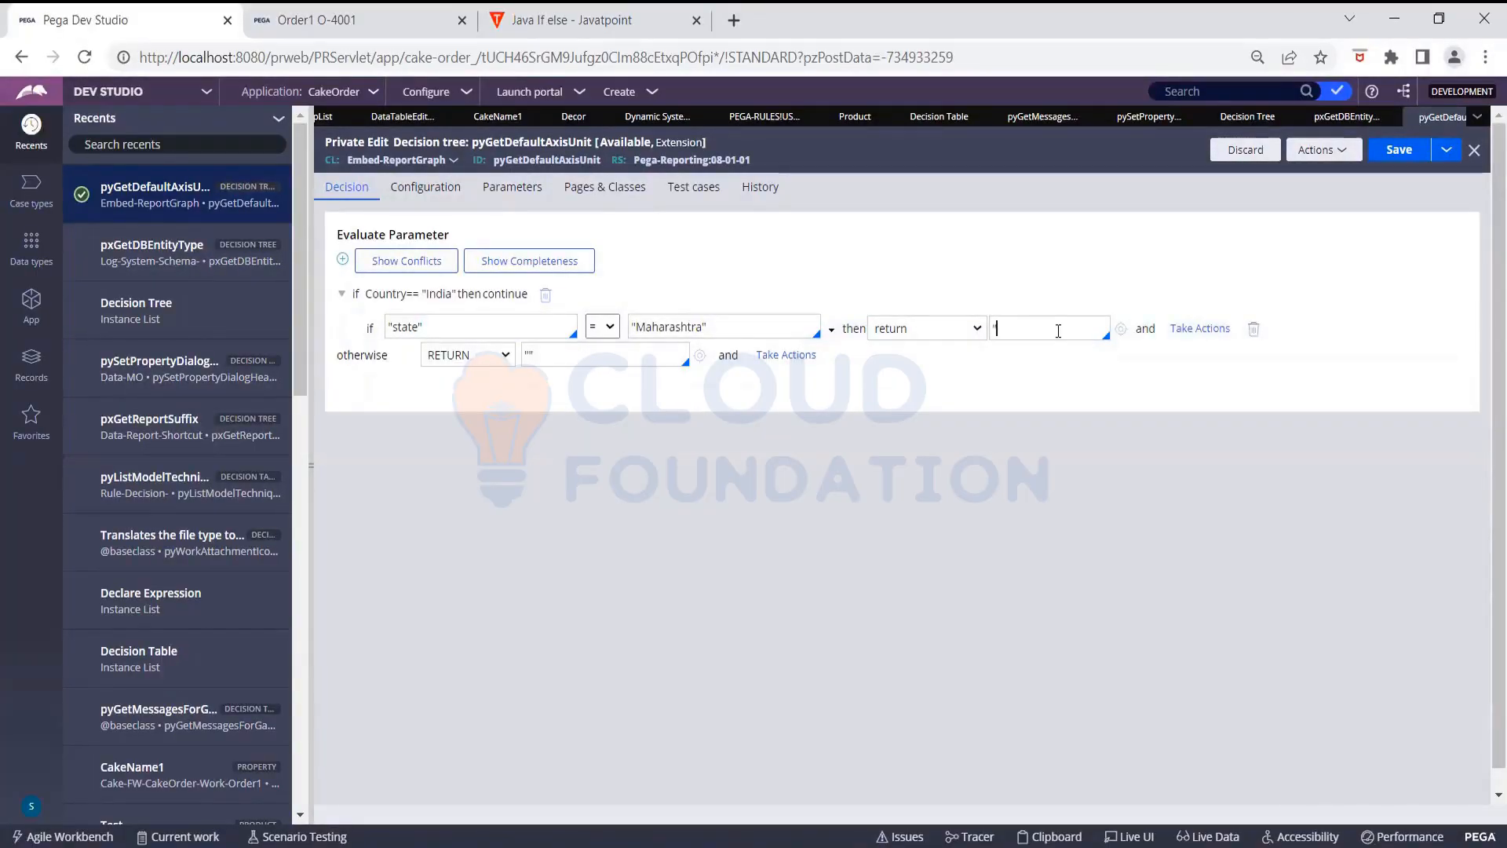
text("MH")
click(903, 333)
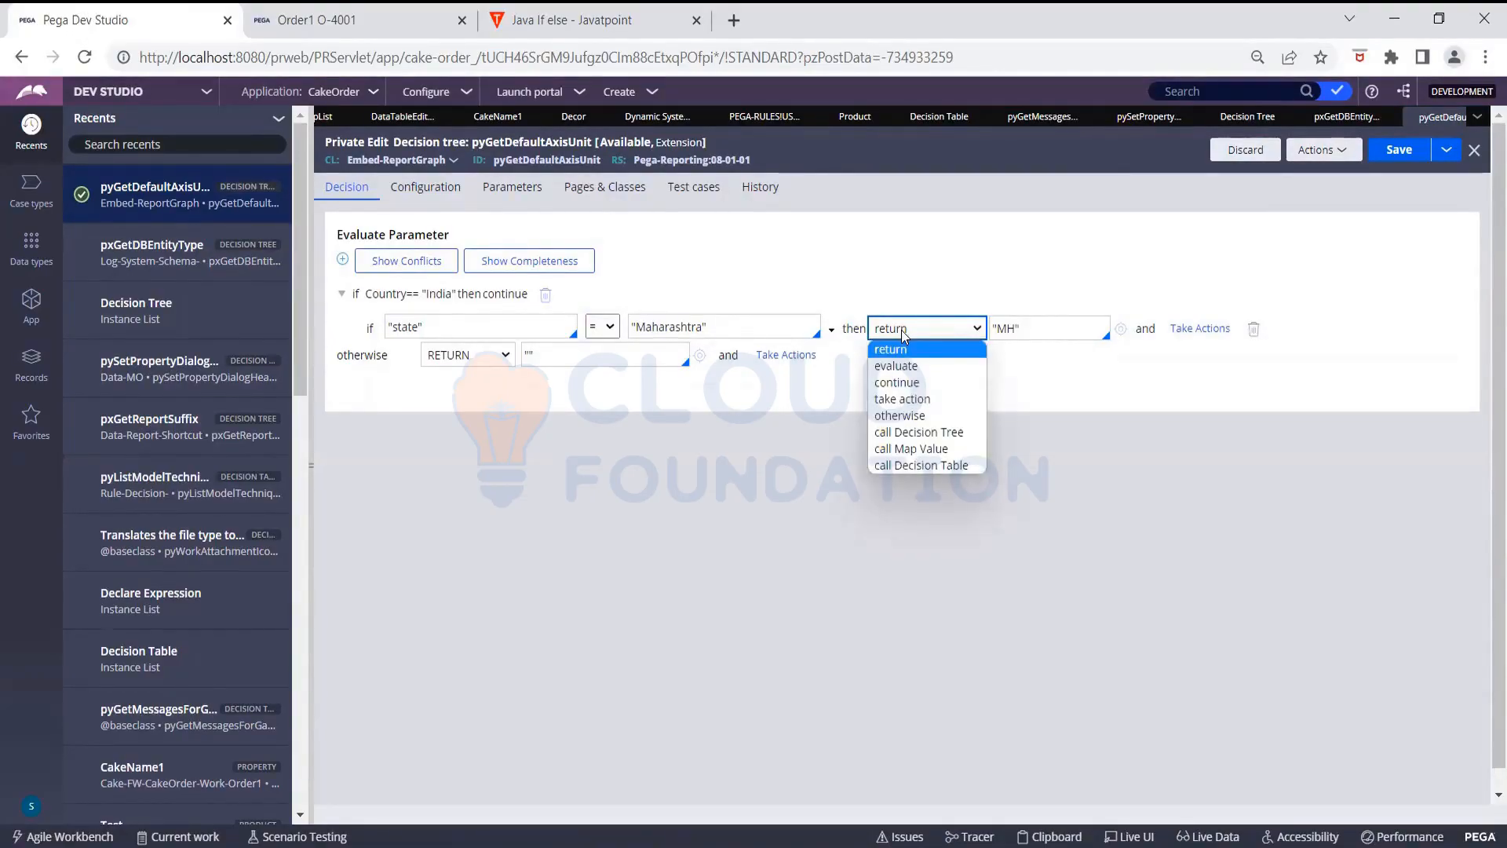
click(899, 383)
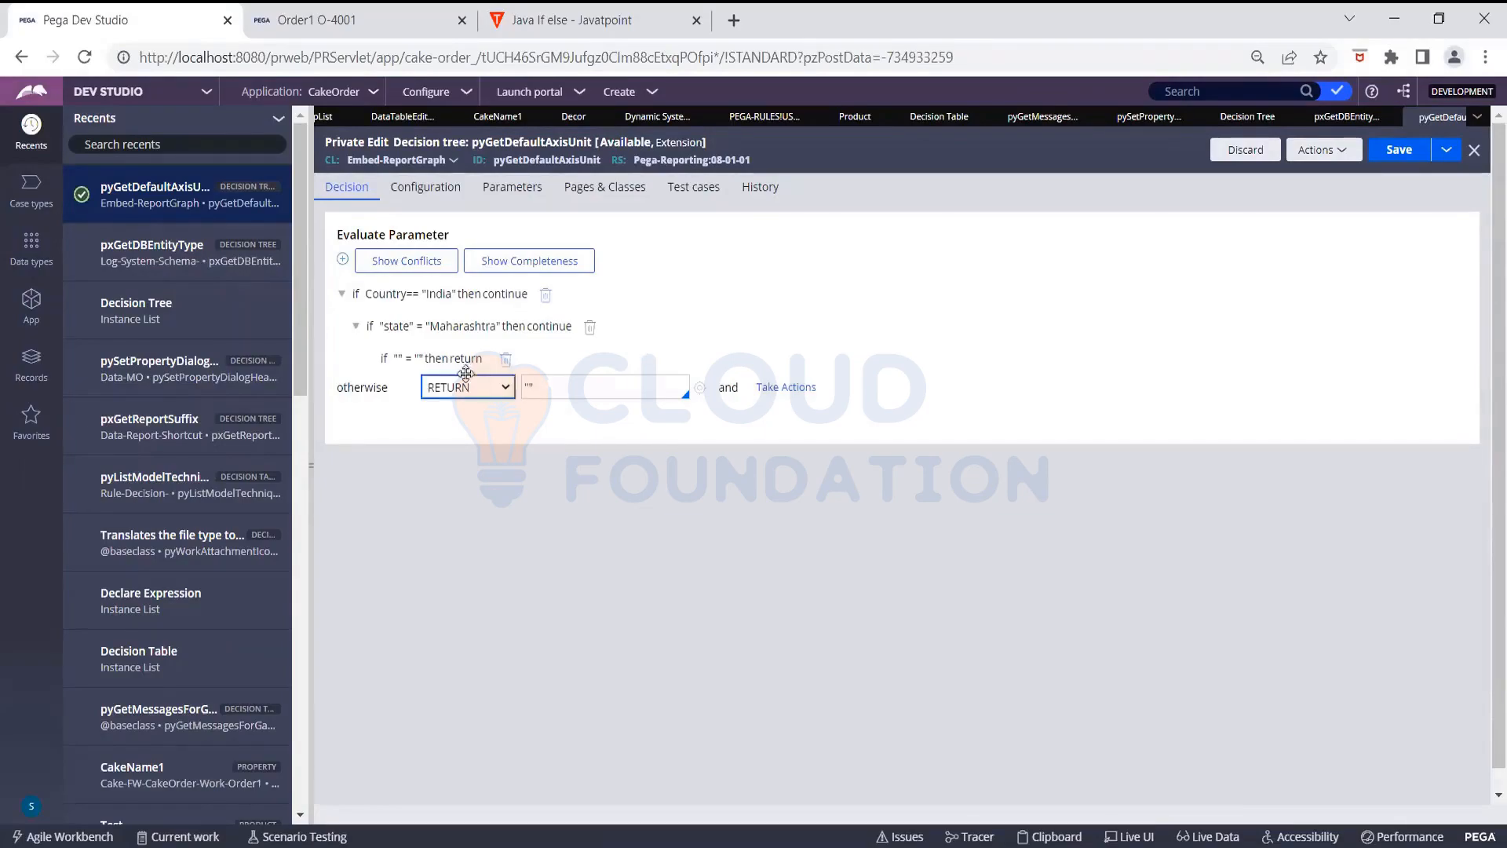
Set the innermost condition under the state branch to "pincode" = 5432
click(401, 358)
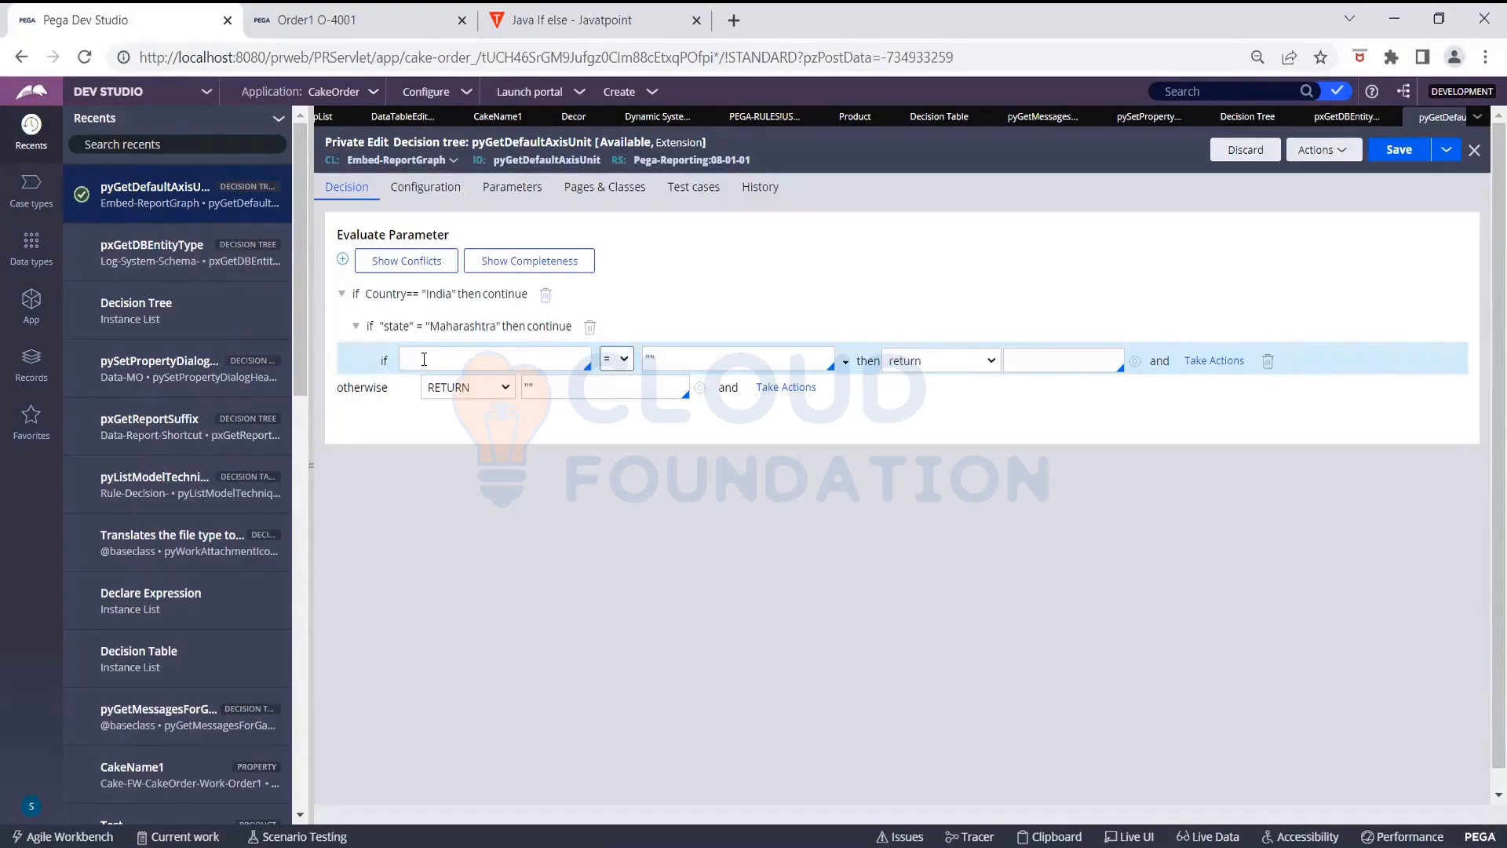
text("pincode")
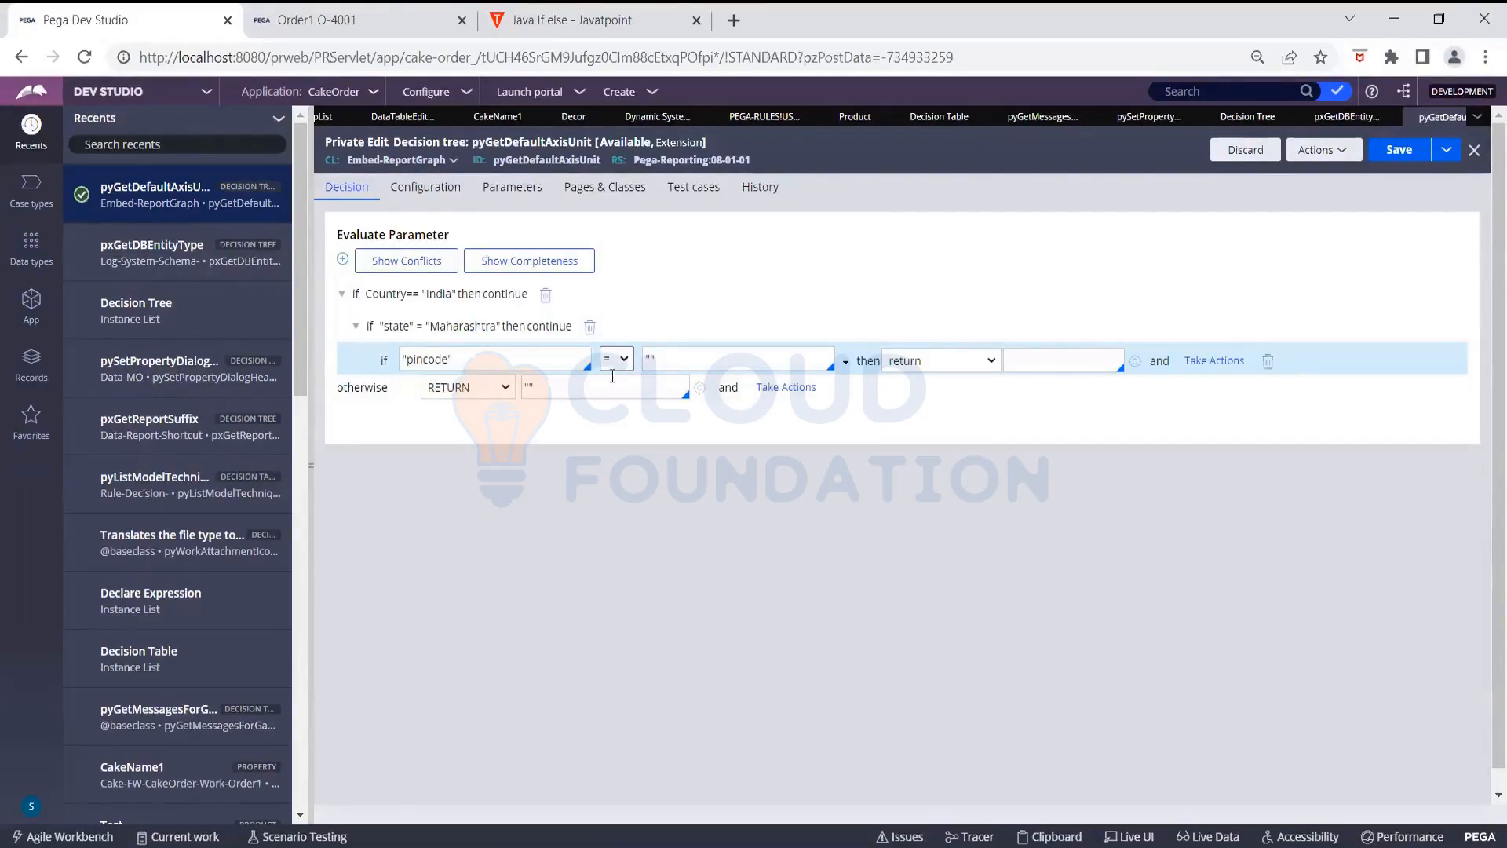
click(673, 359)
key(Left)
key(BackSpace)
key(Delete)
text(5432)
Enter "Test" as the innermost condition's return value and switch its action to take action
click(1057, 351)
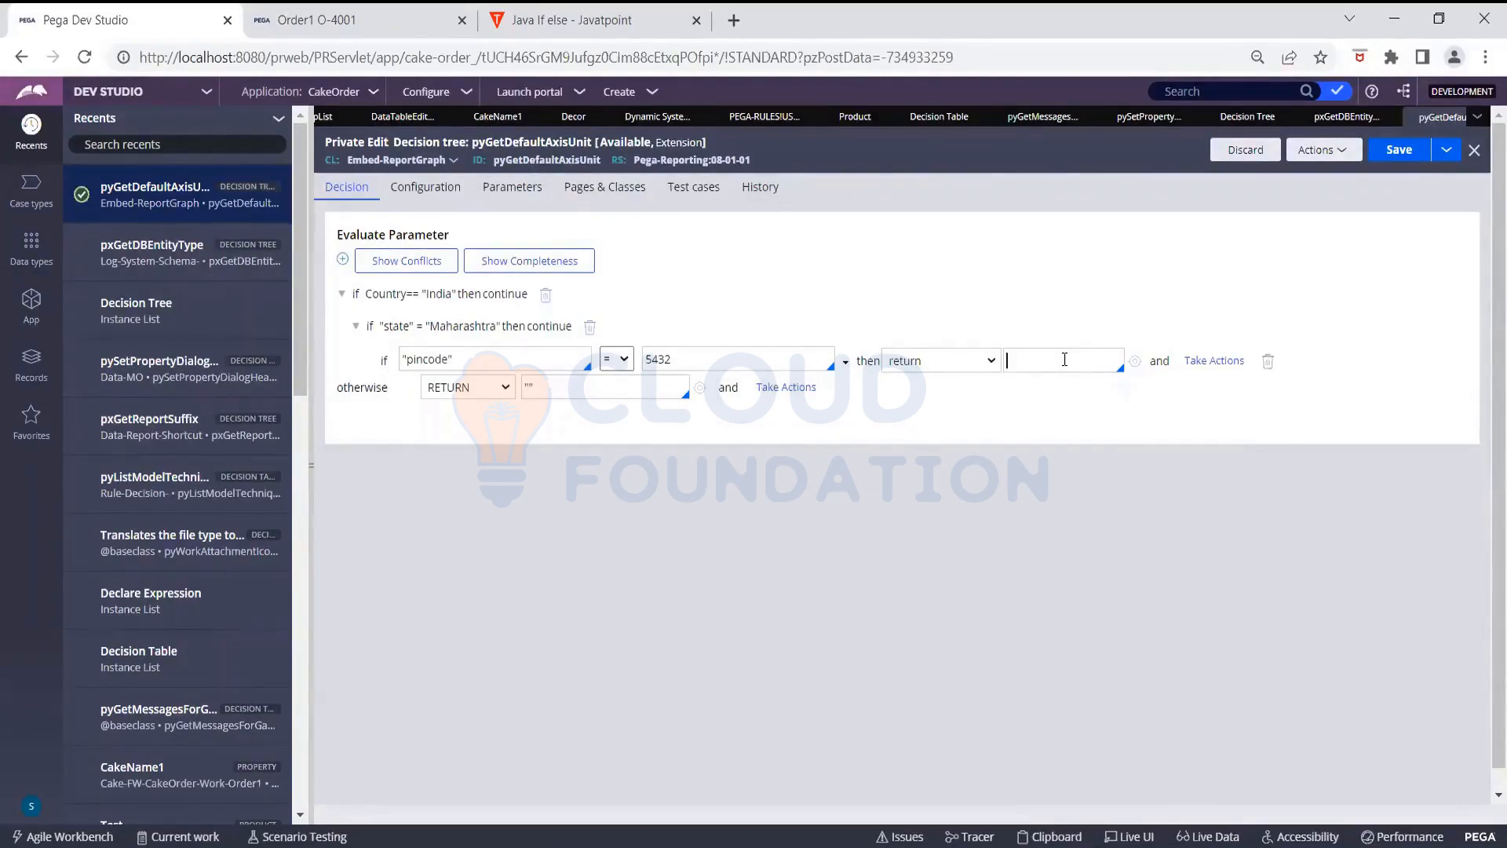
text("Test")
click(981, 360)
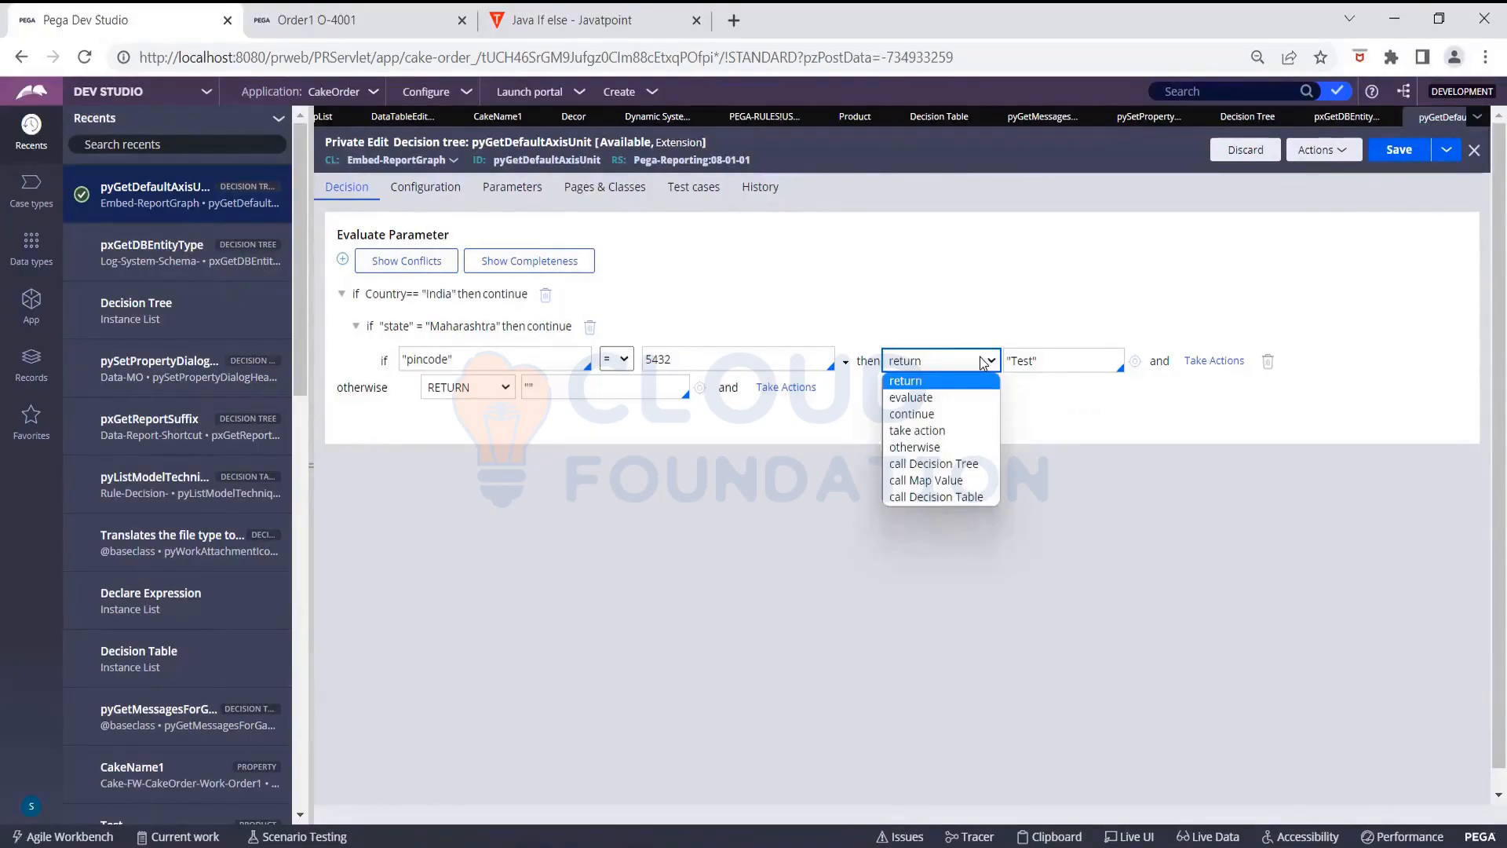
click(946, 431)
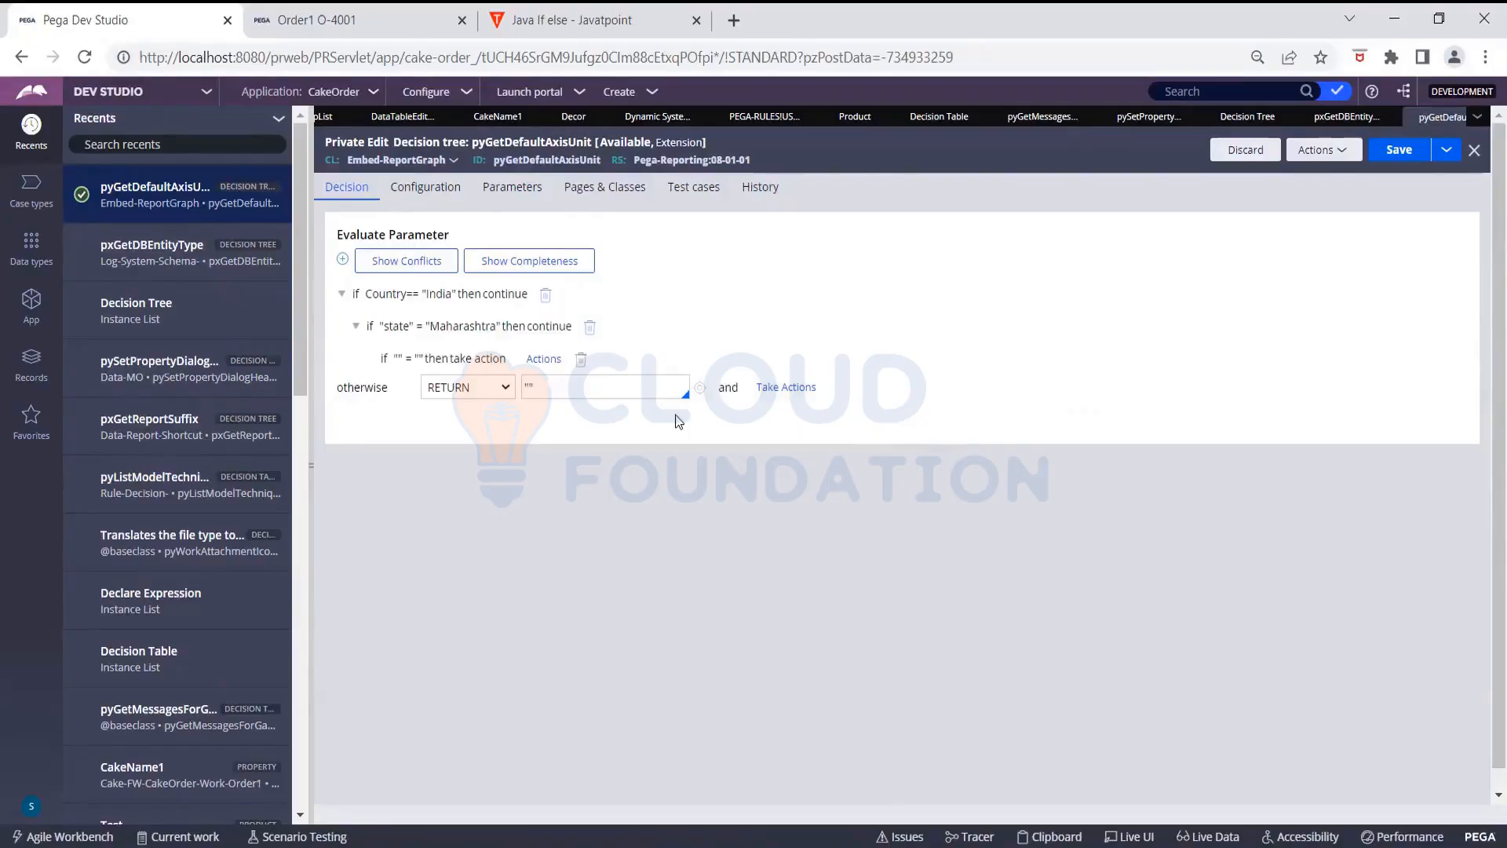
click(543, 358)
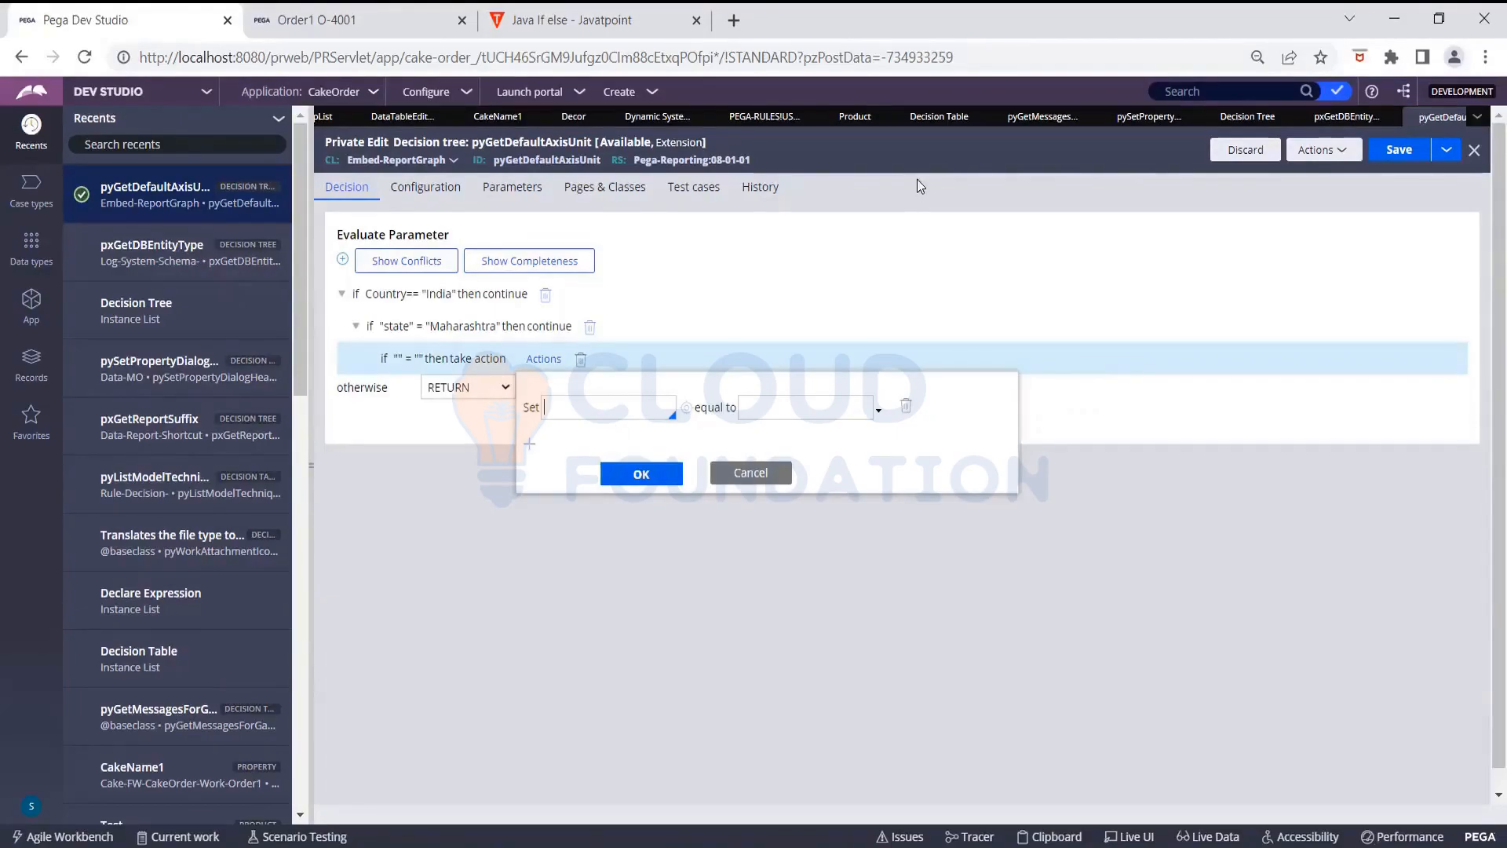
click(880, 409)
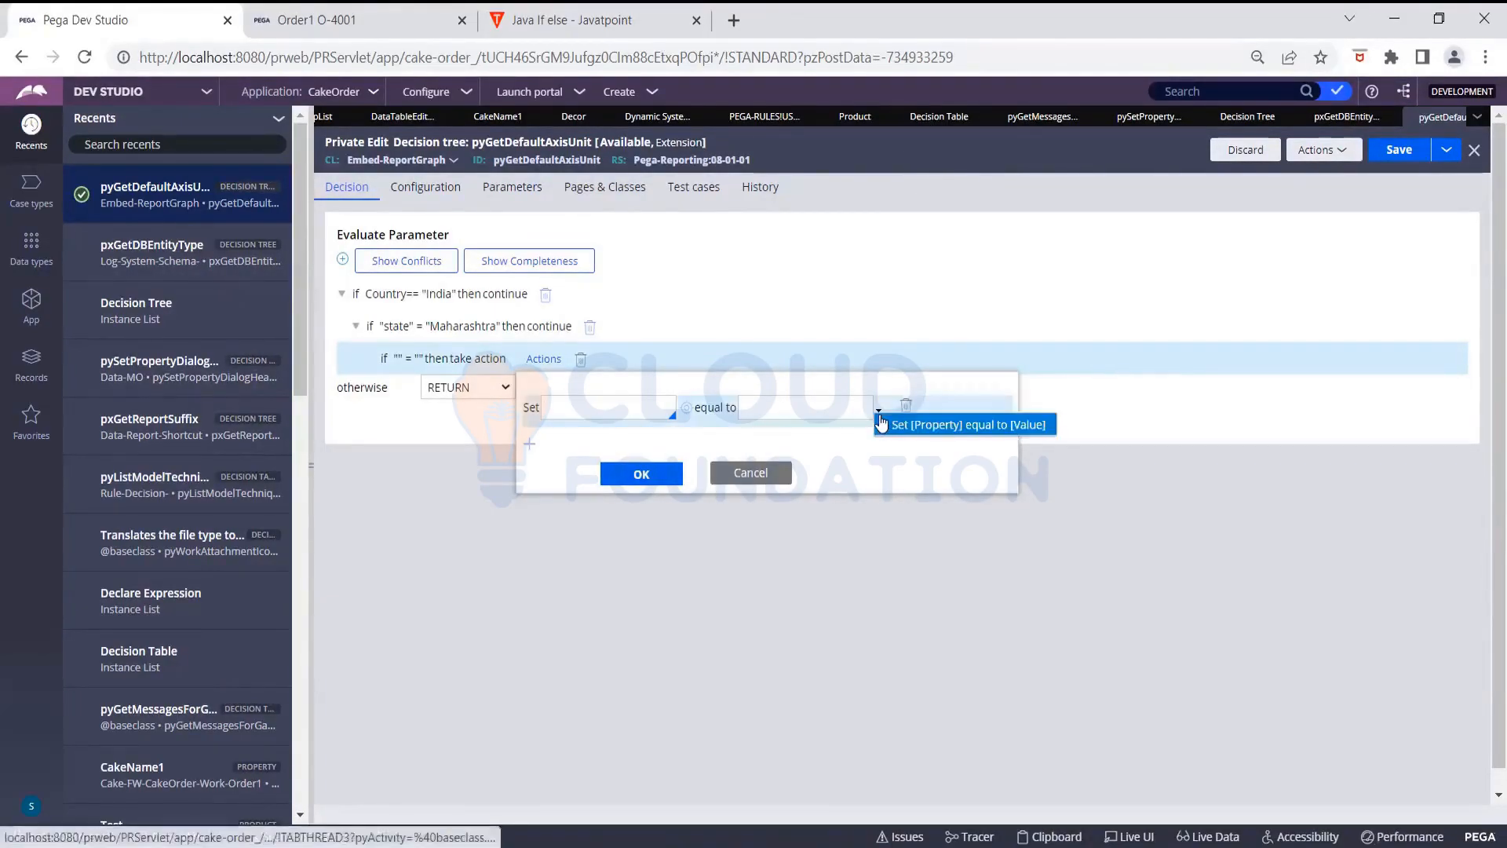
click(881, 422)
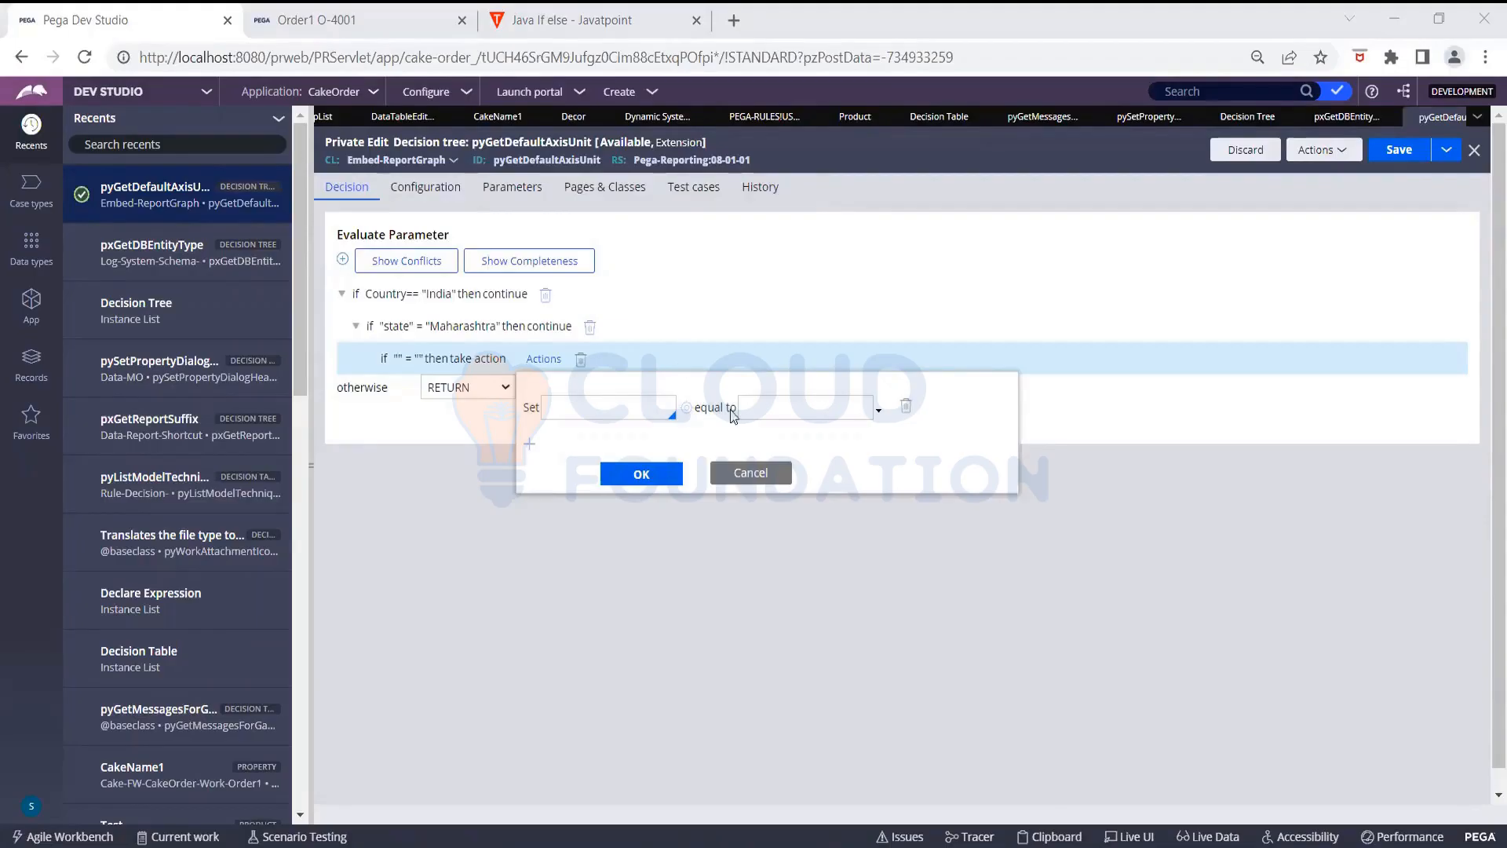
click(721, 473)
Examine the property-setting options in the innermost condition's actions without keeping any
click(543, 359)
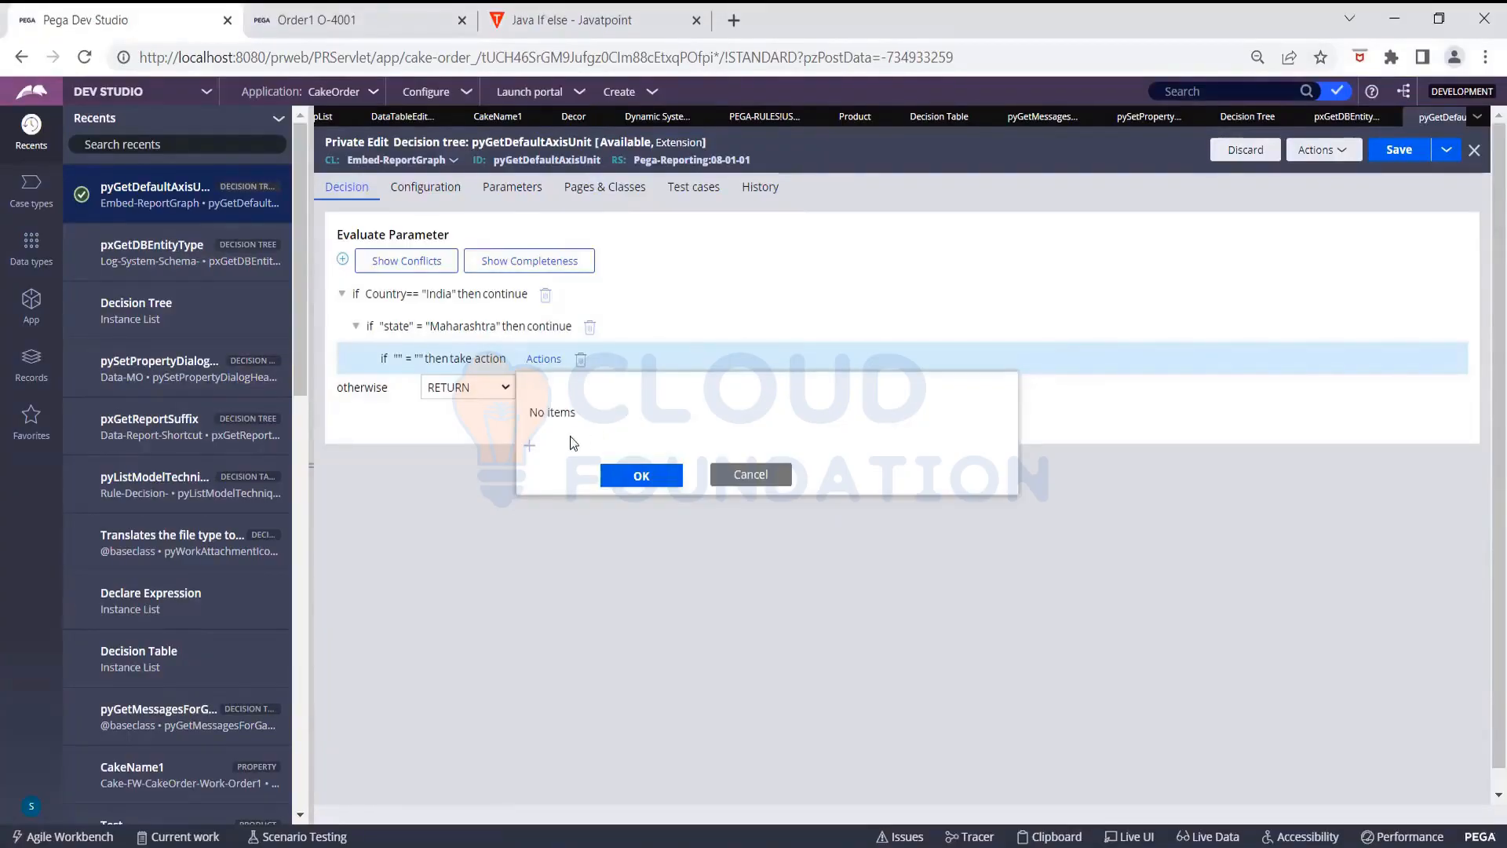
click(529, 443)
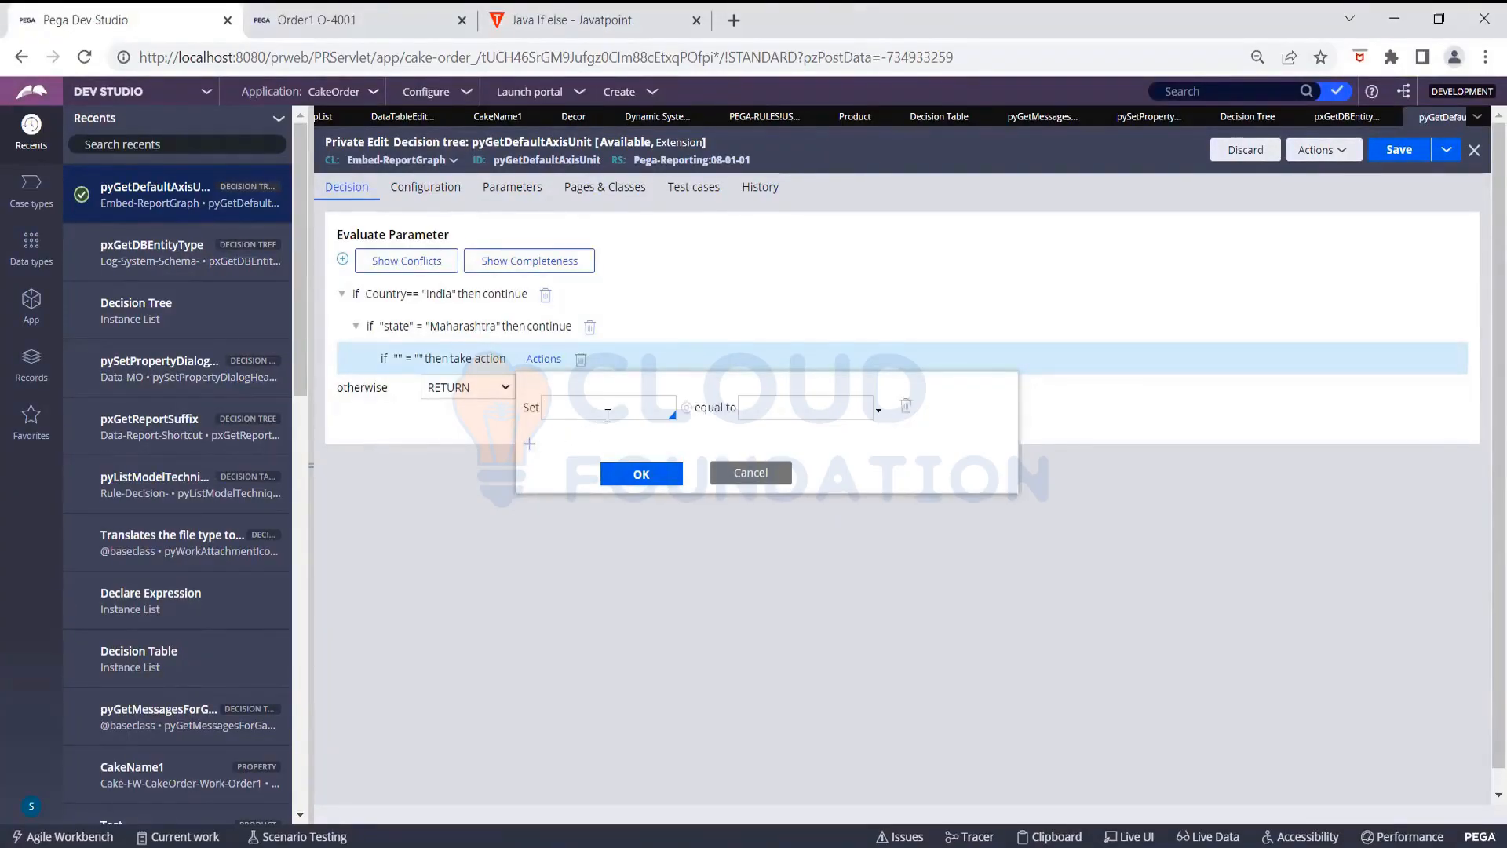
click(608, 415)
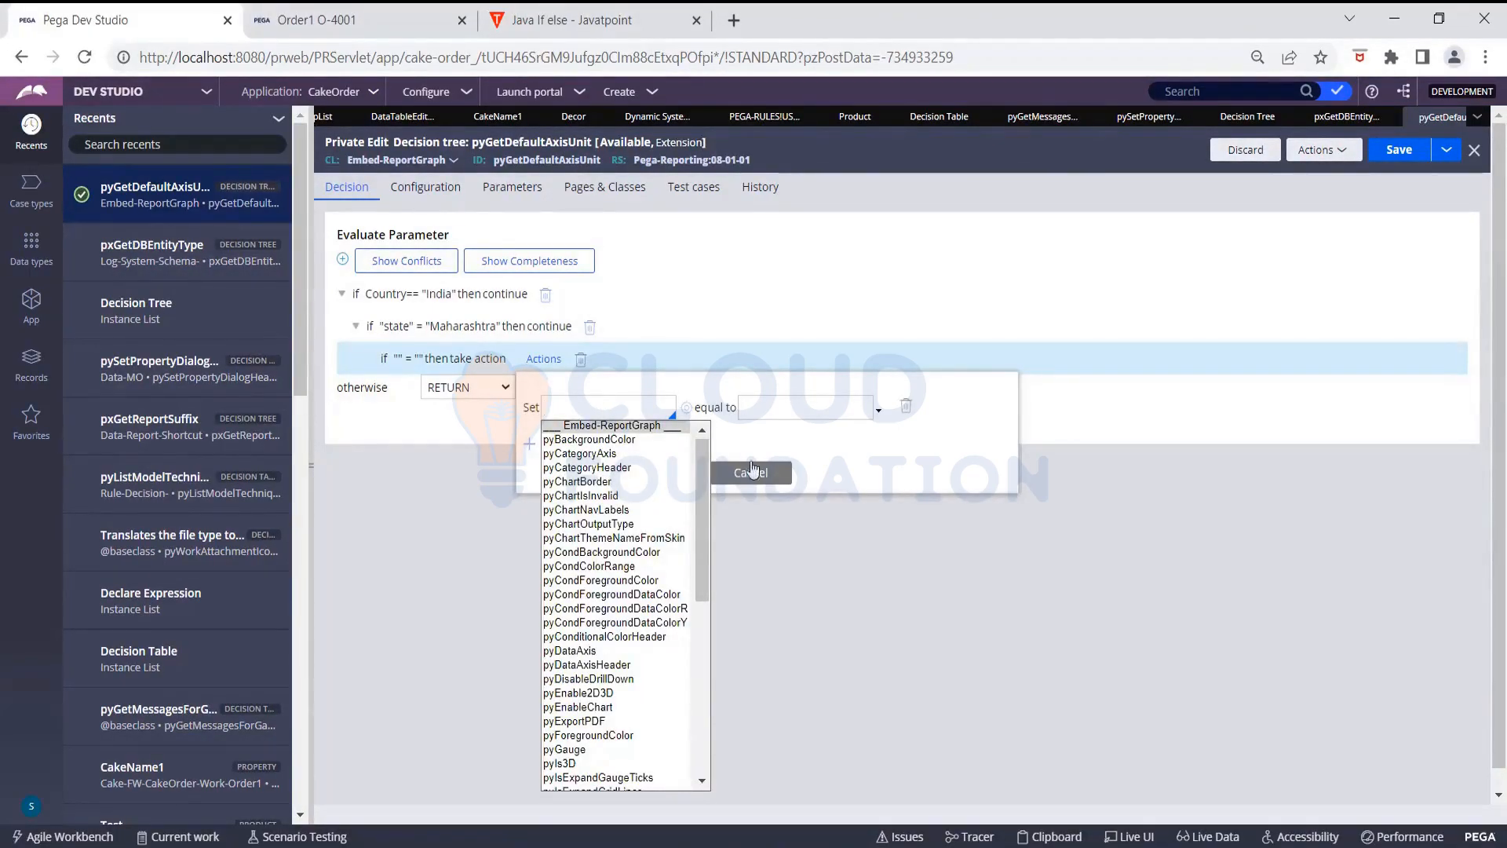
click(749, 464)
Set the pincode condition to call the decision table pxAutomationErrors
click(395, 362)
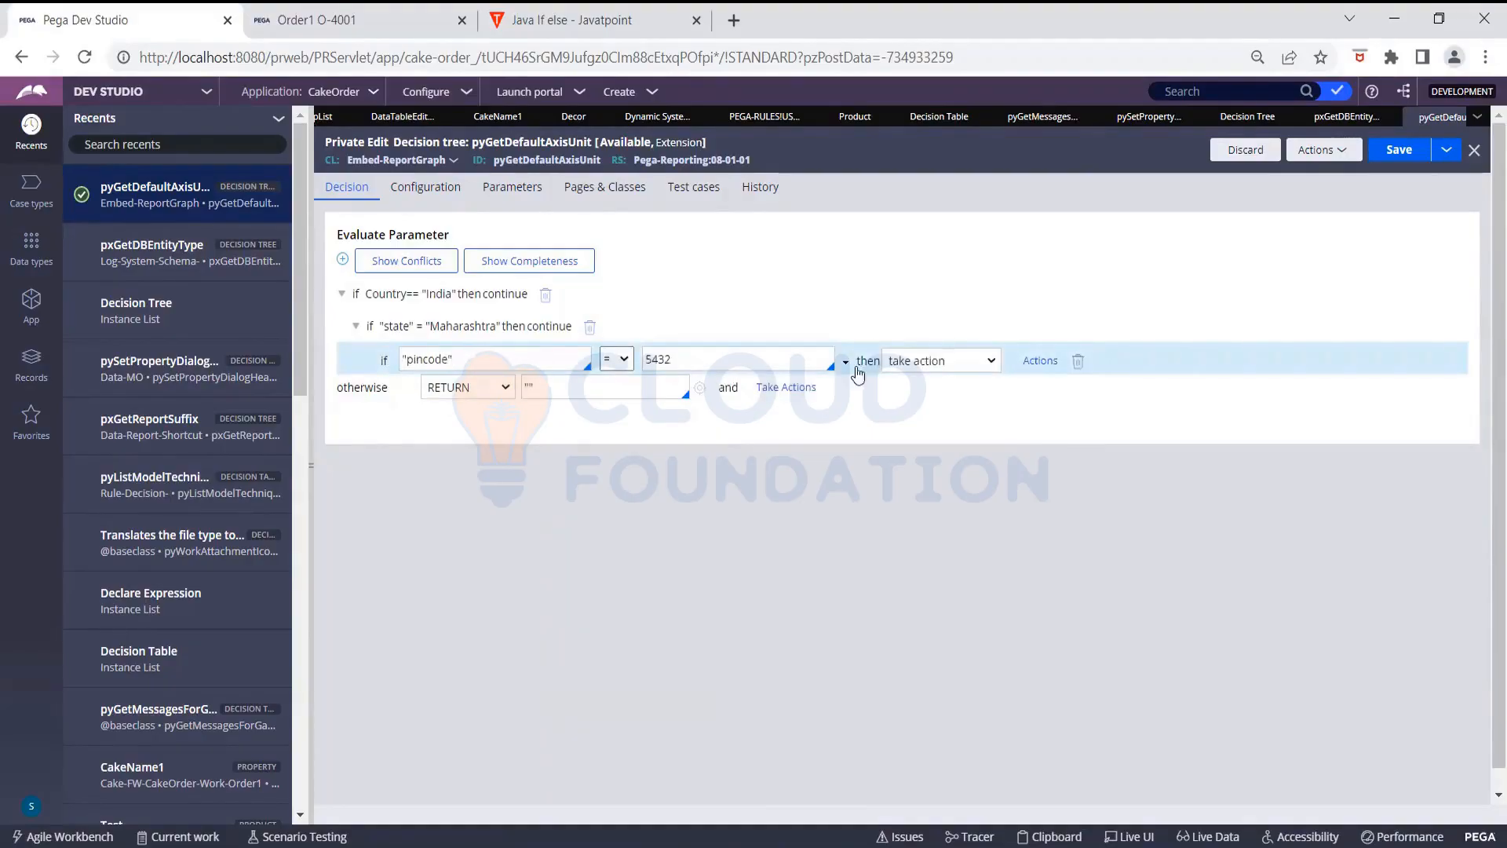
click(925, 361)
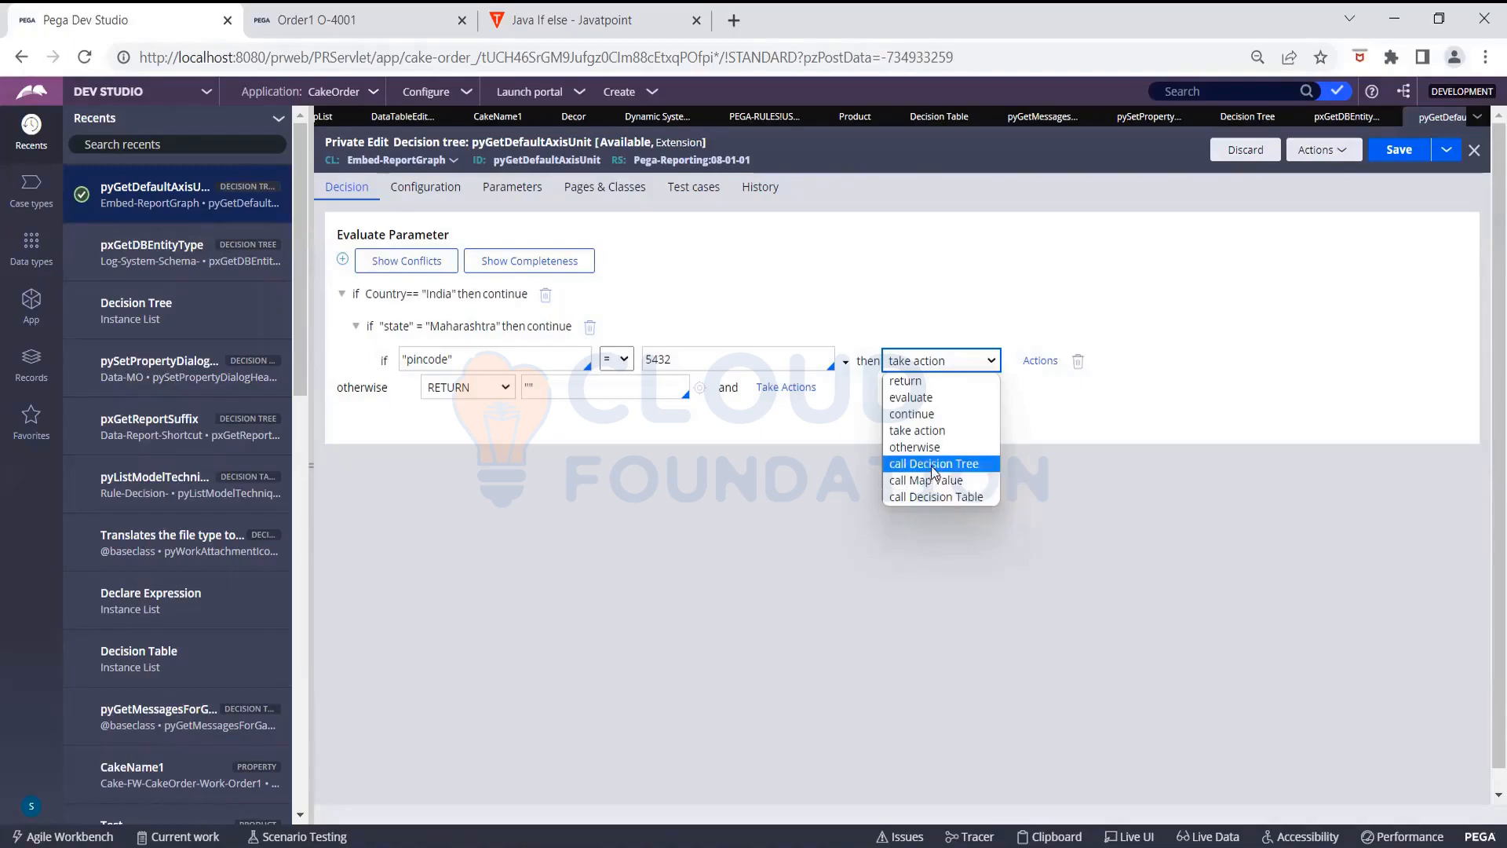
click(934, 498)
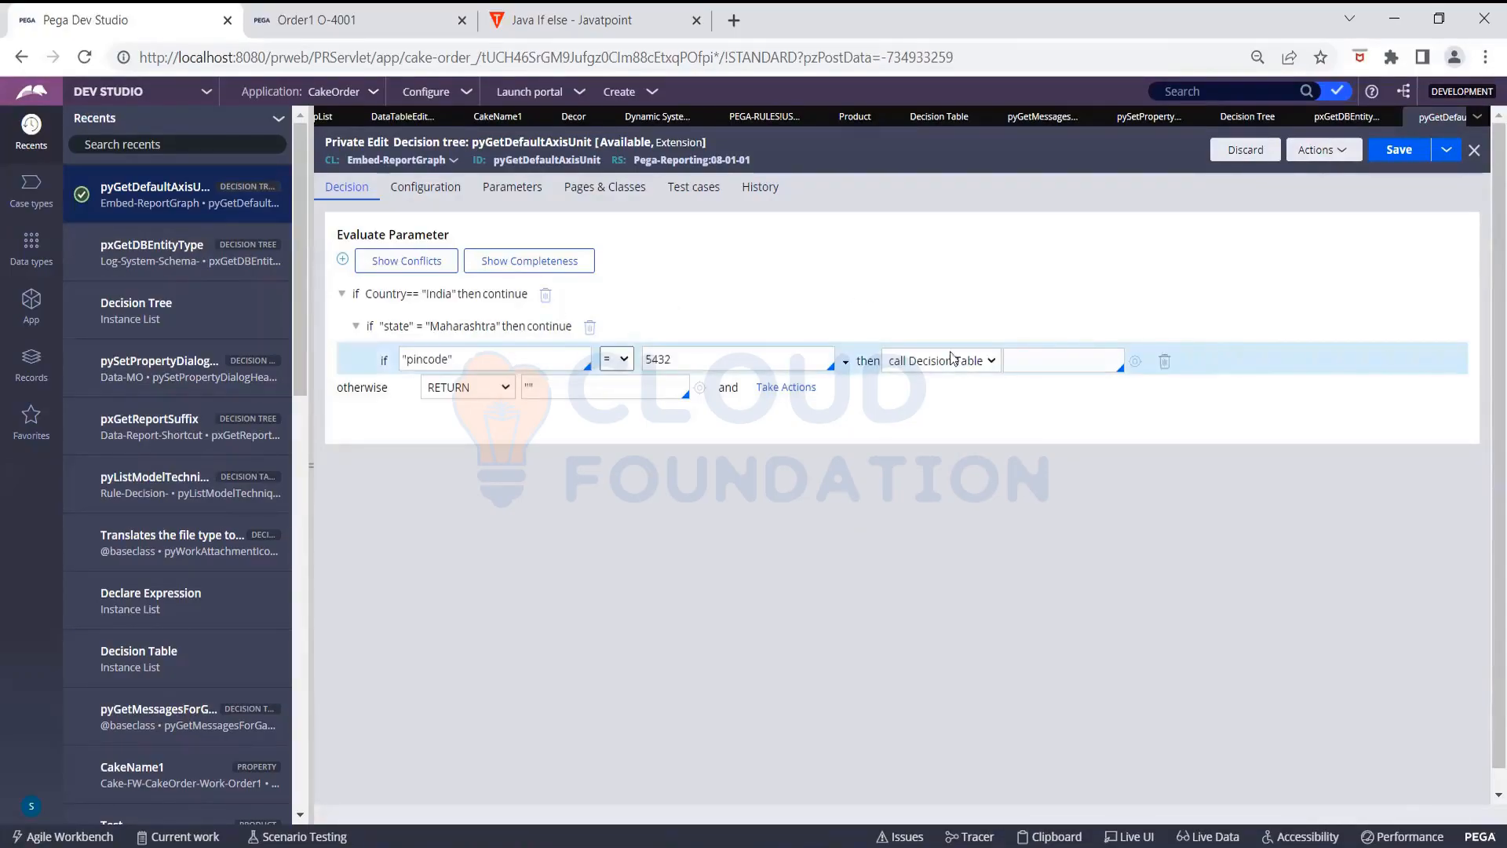
click(1063, 360)
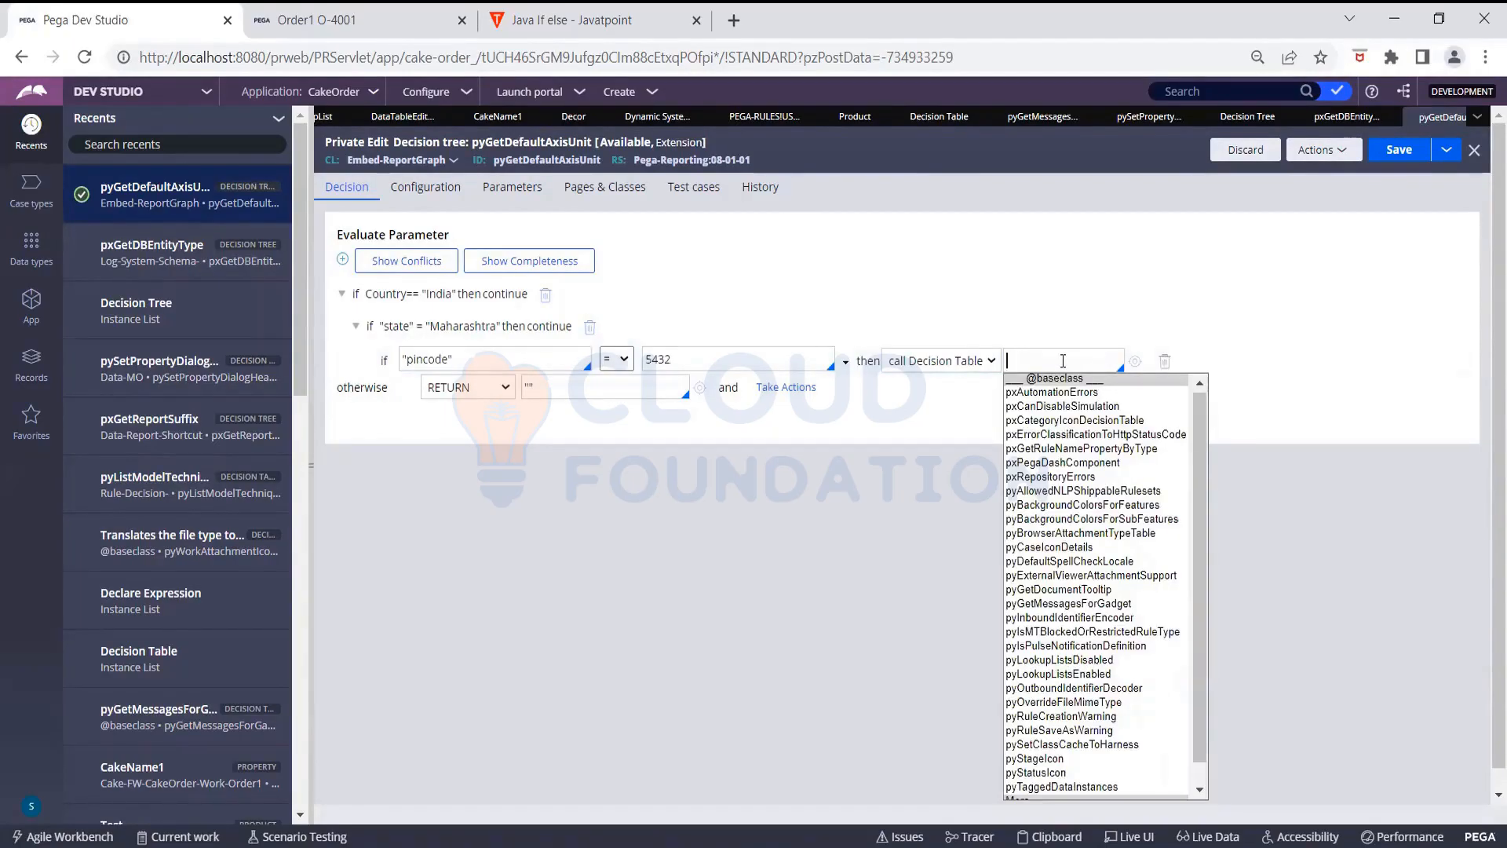
click(1069, 390)
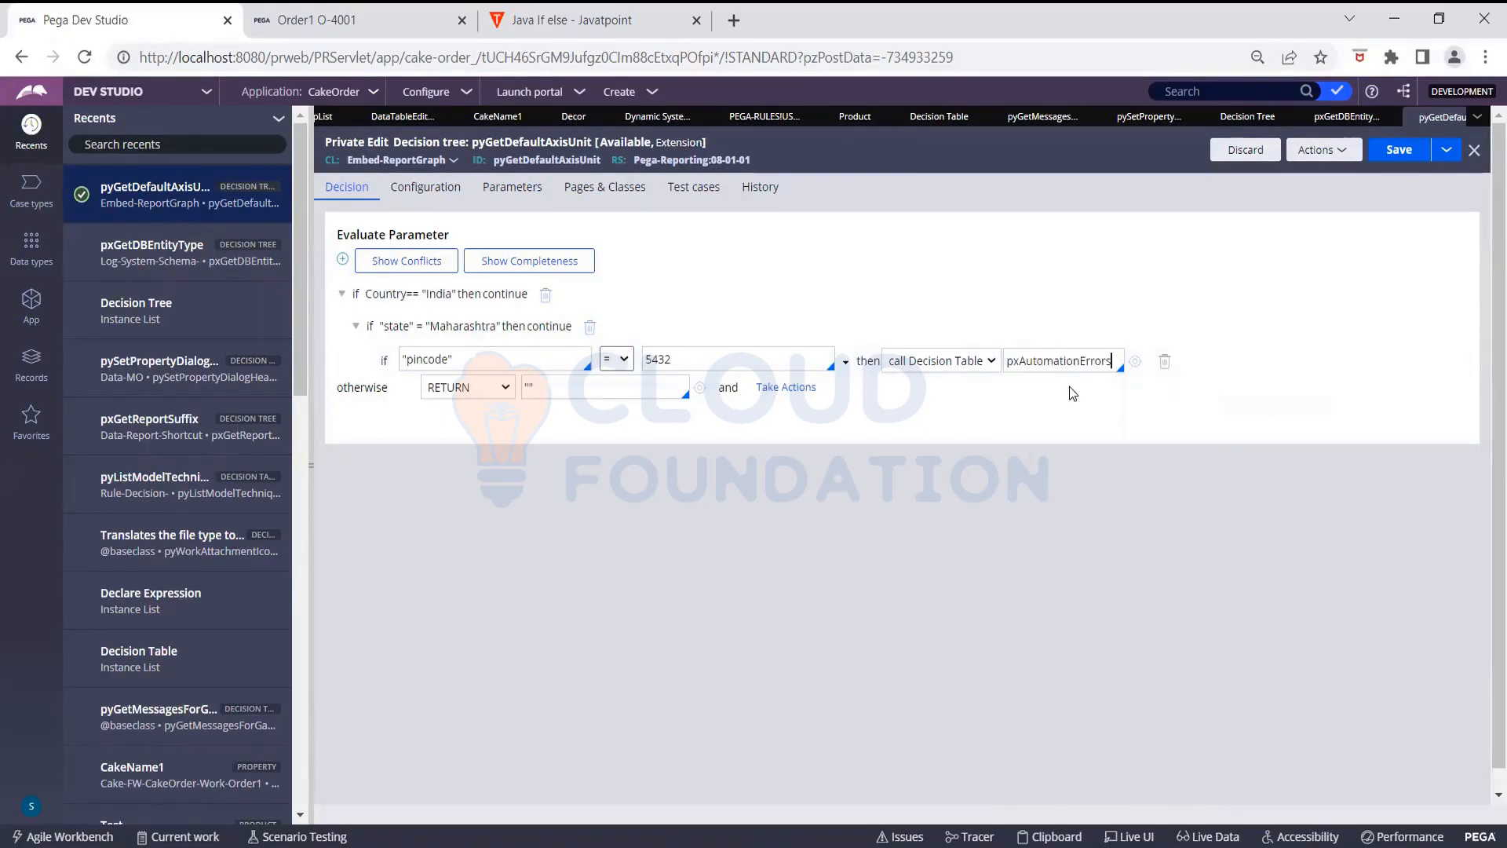
click(1068, 284)
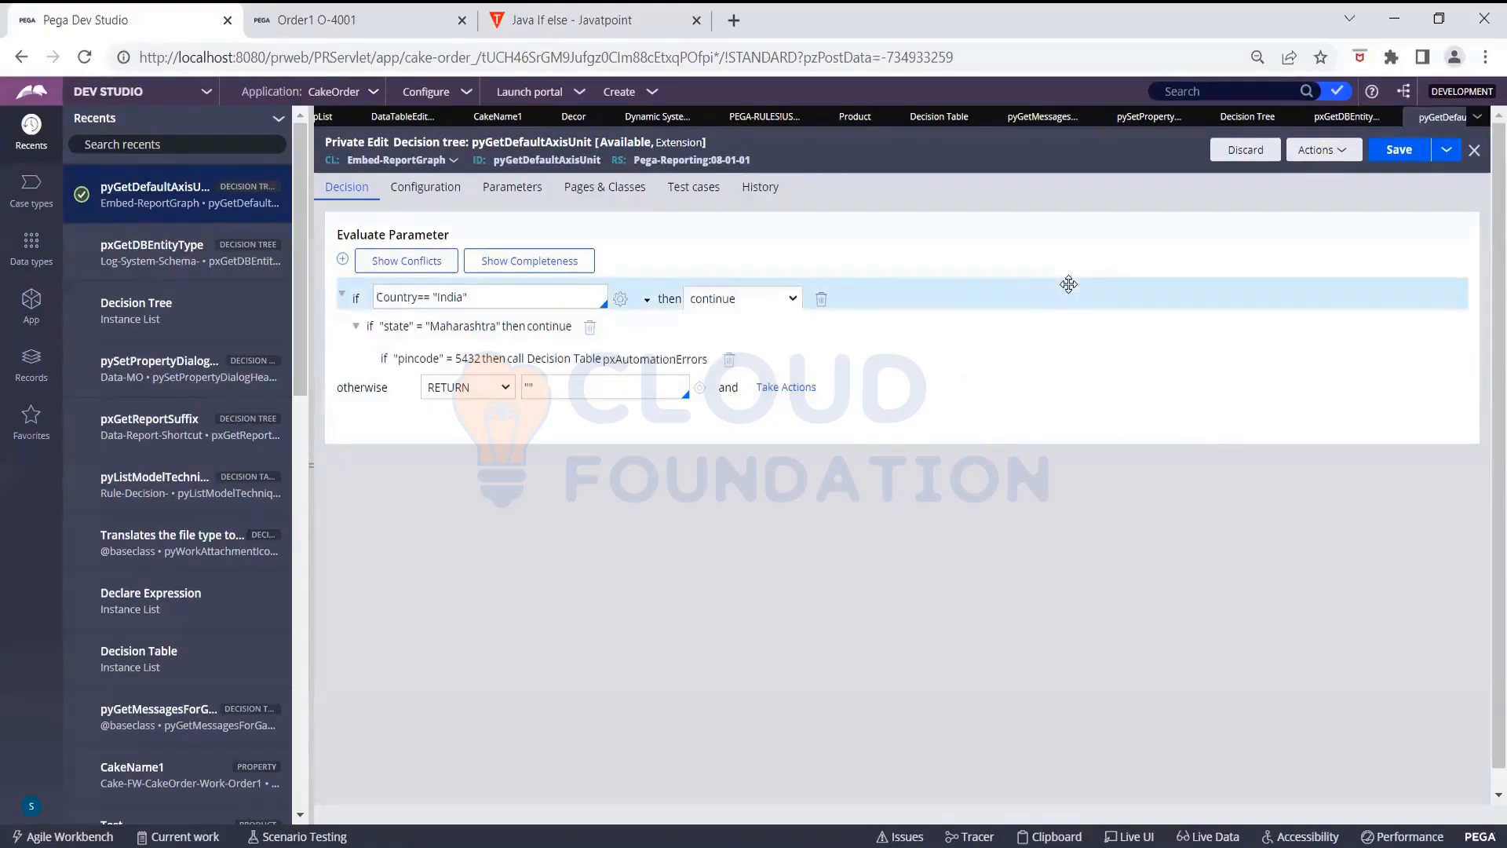
Open the pxAutomationErrors decision table referenced by the pincode condition for viewing, and return to the pyGetDefaultAxisUnit decision tree
click(658, 359)
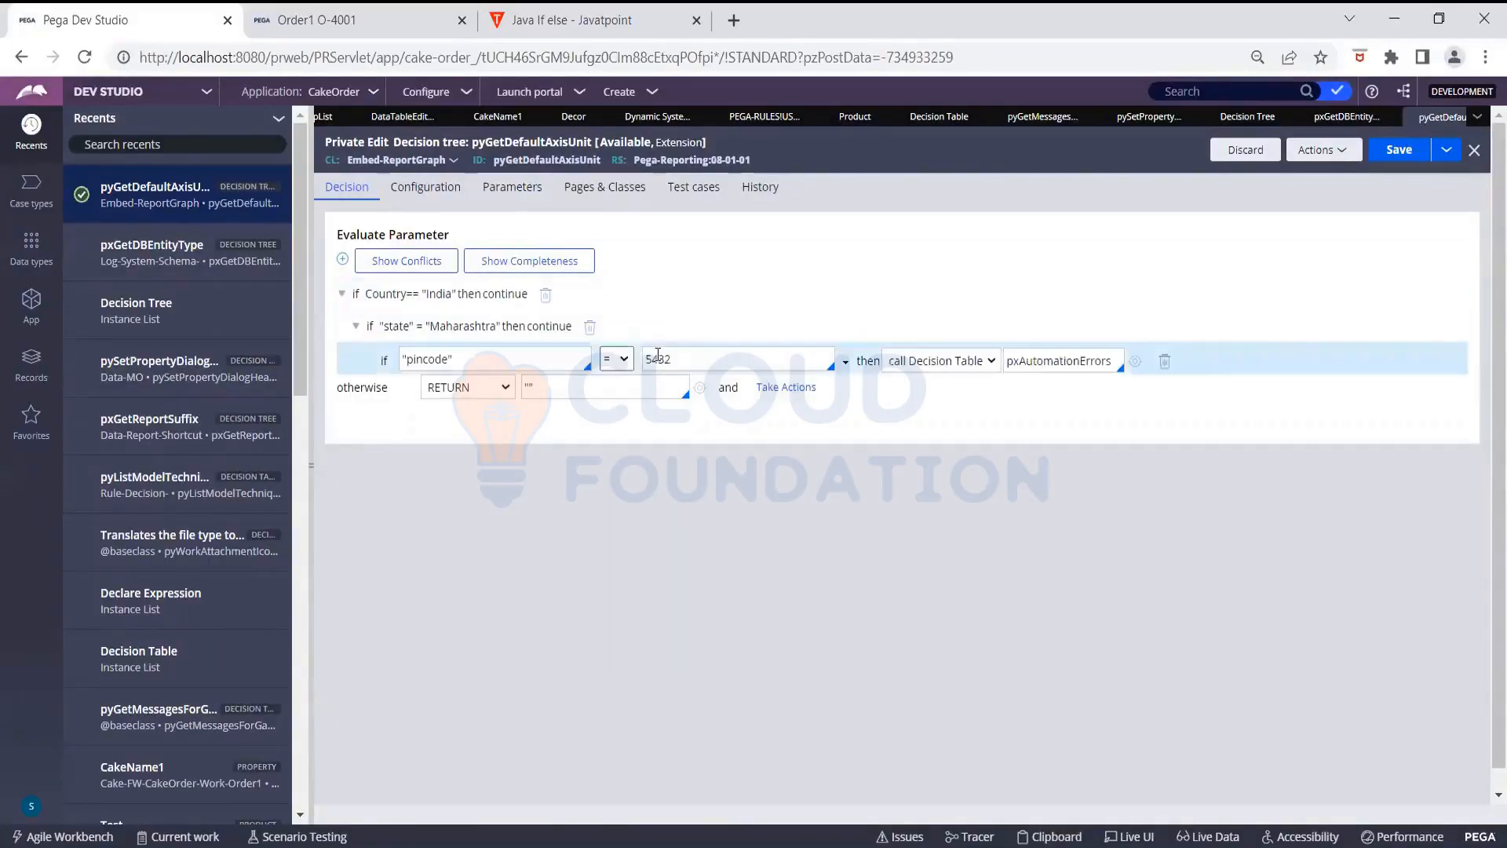
click(1135, 361)
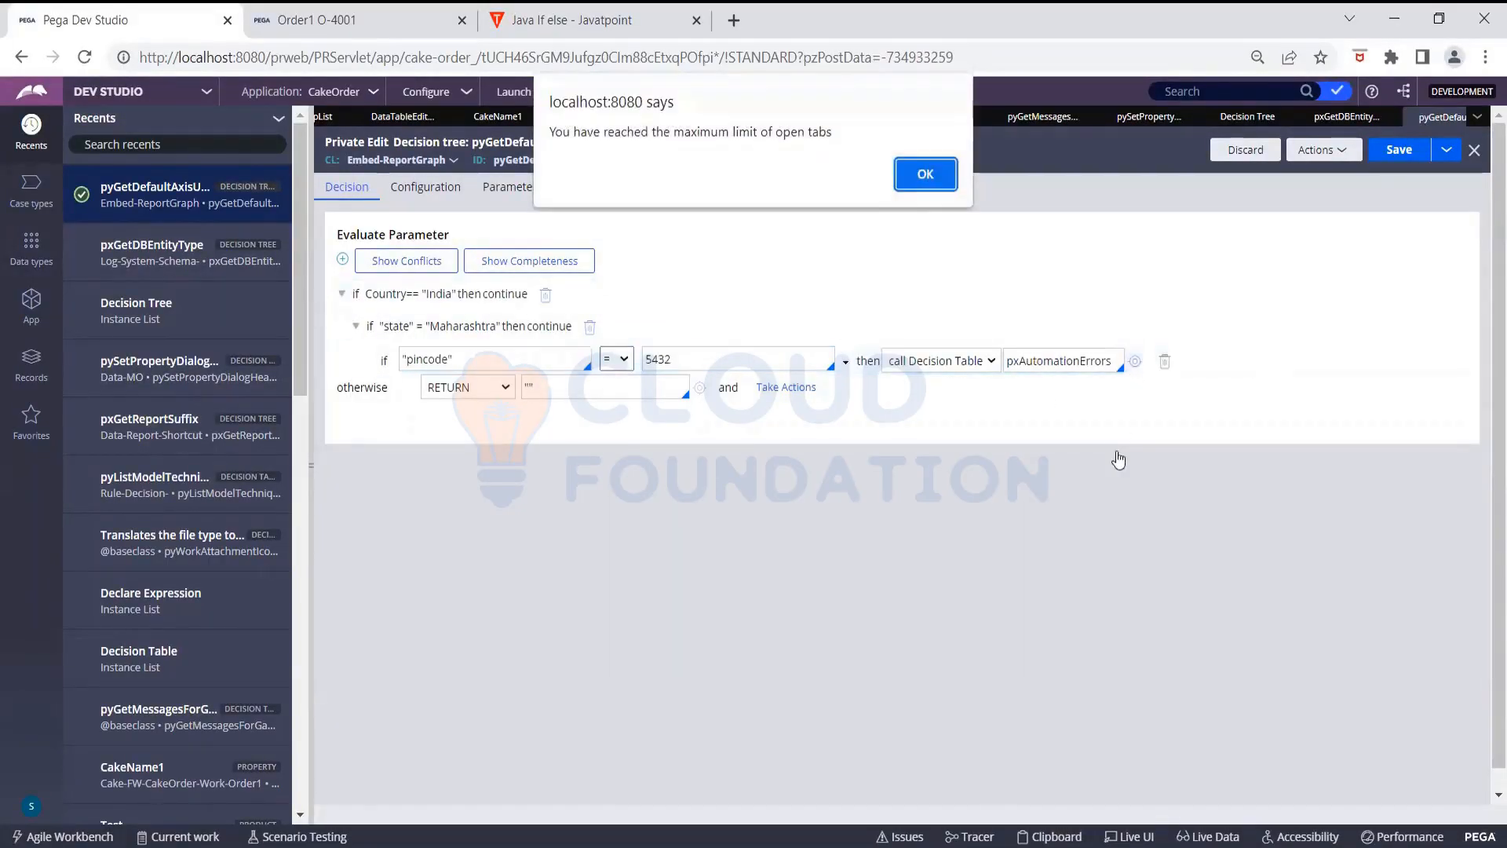
click(907, 182)
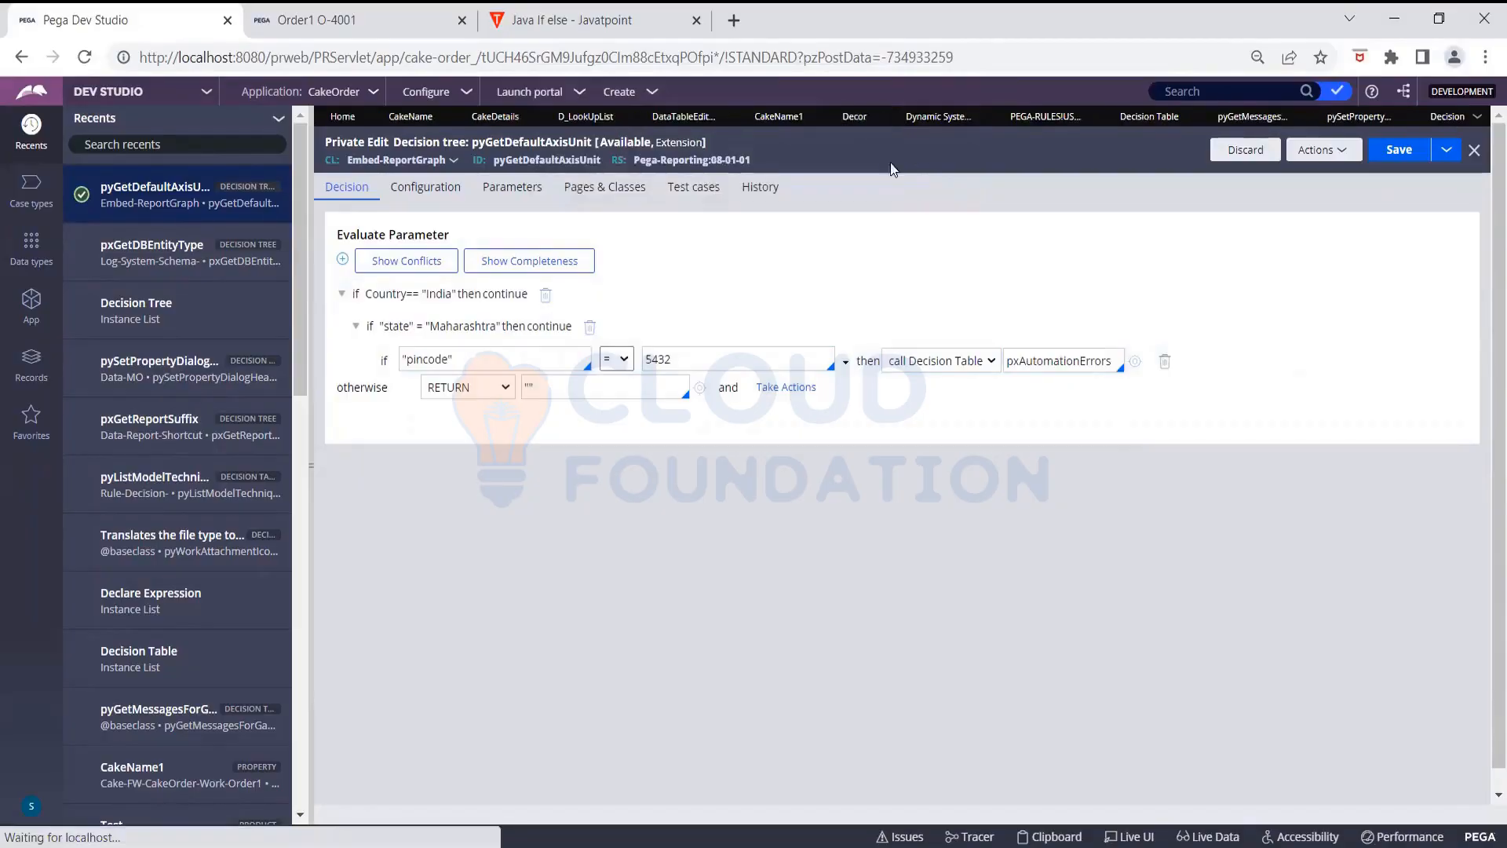
click(1135, 362)
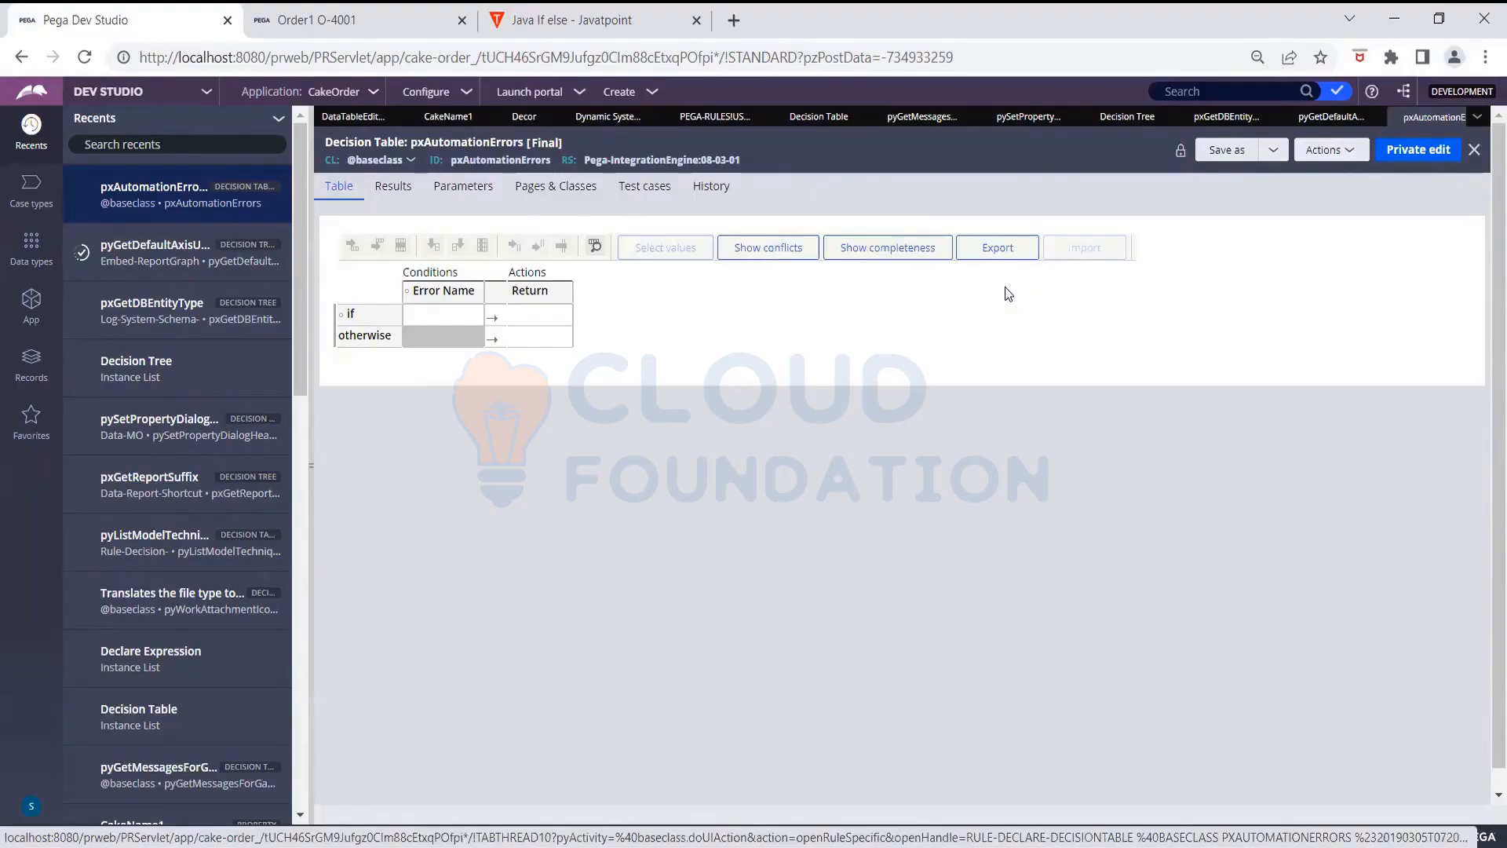
click(1321, 118)
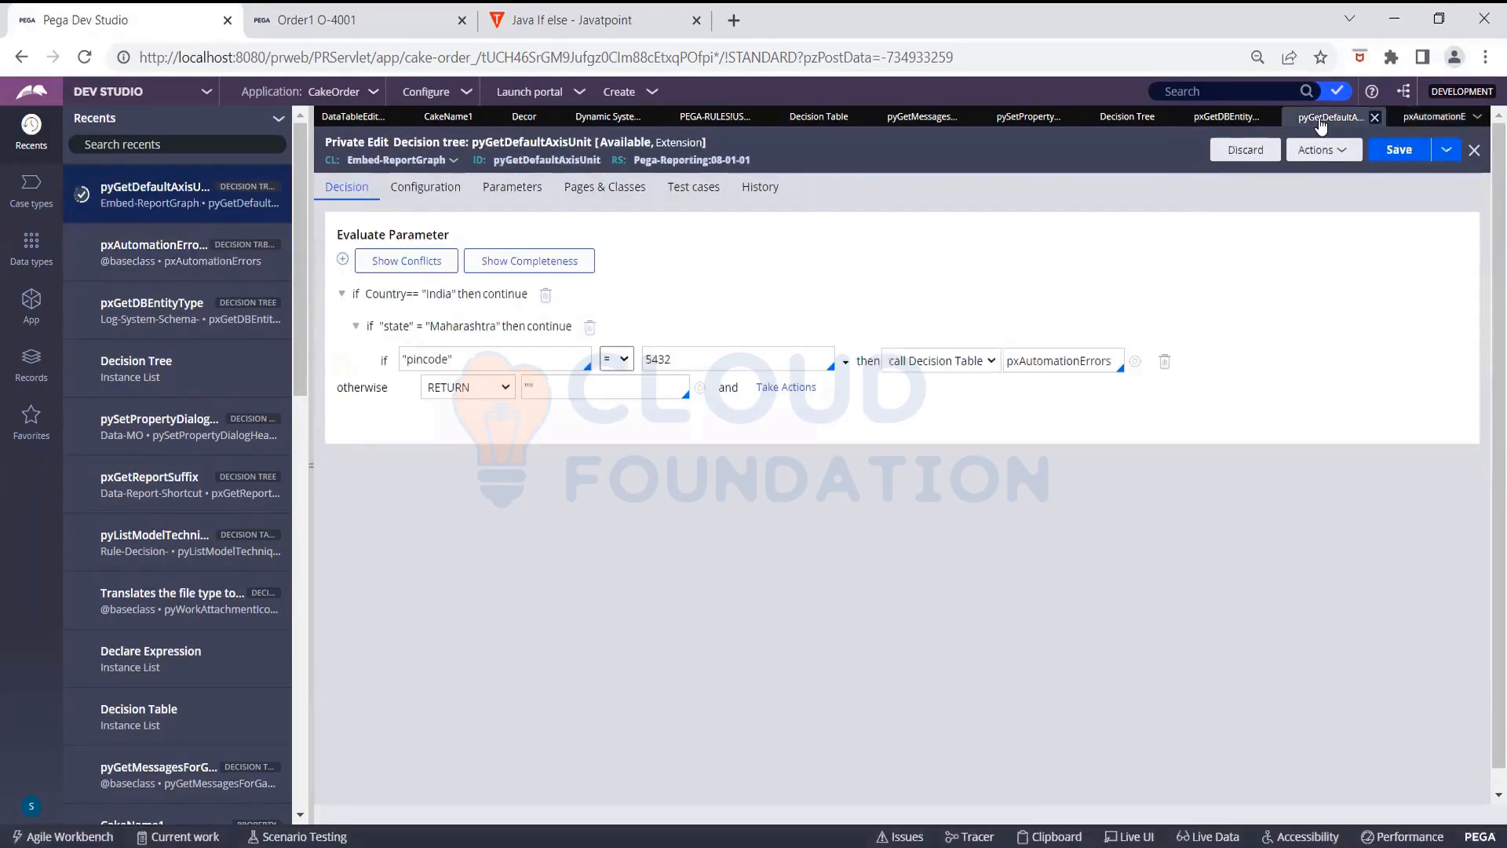
Switch the pincode condition's action to evaluate, with "true" as the value to evaluate
click(971, 365)
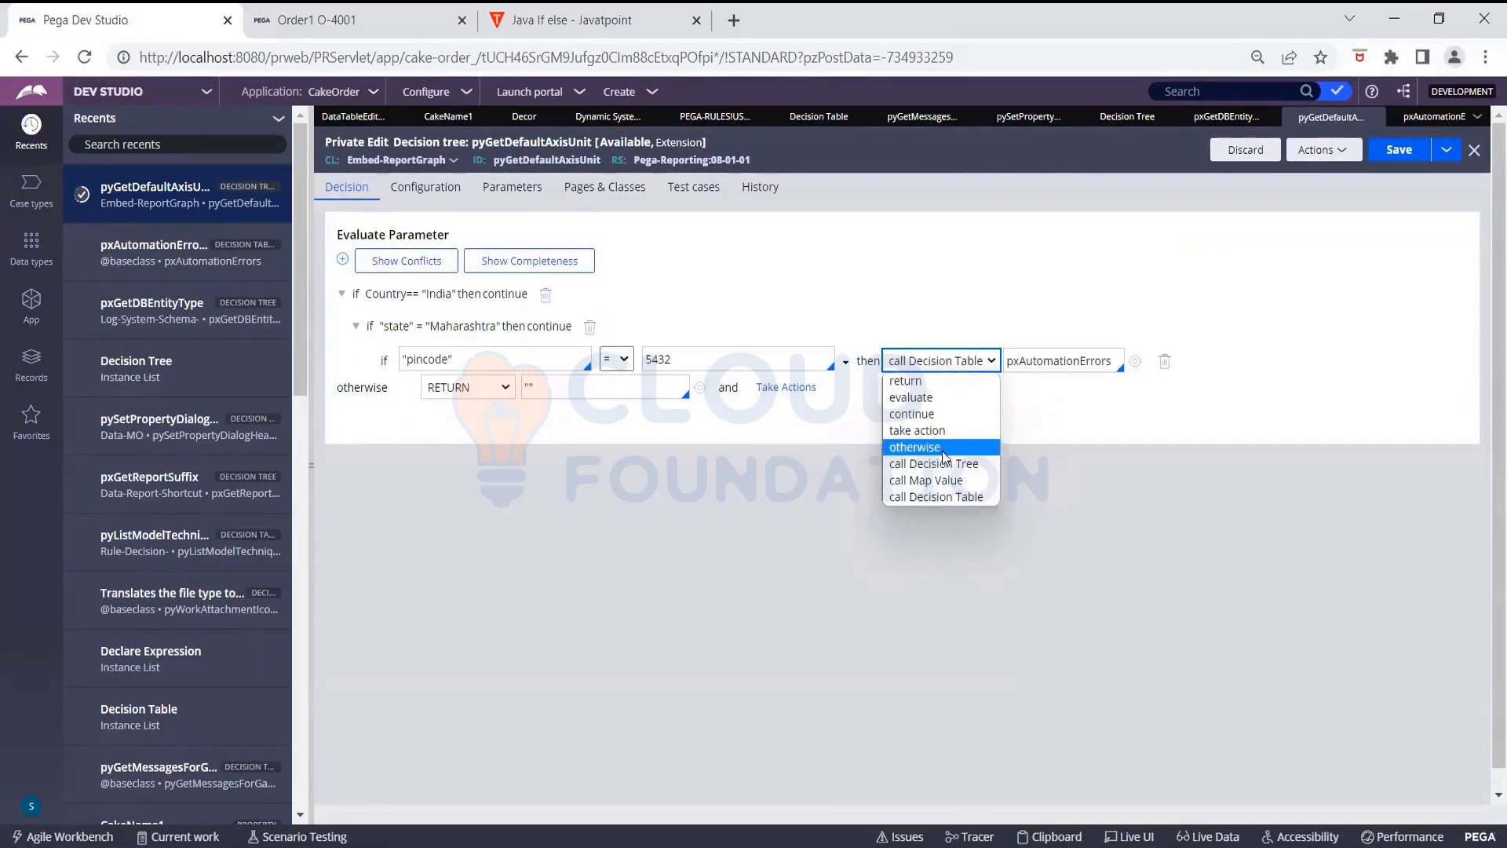
click(926, 394)
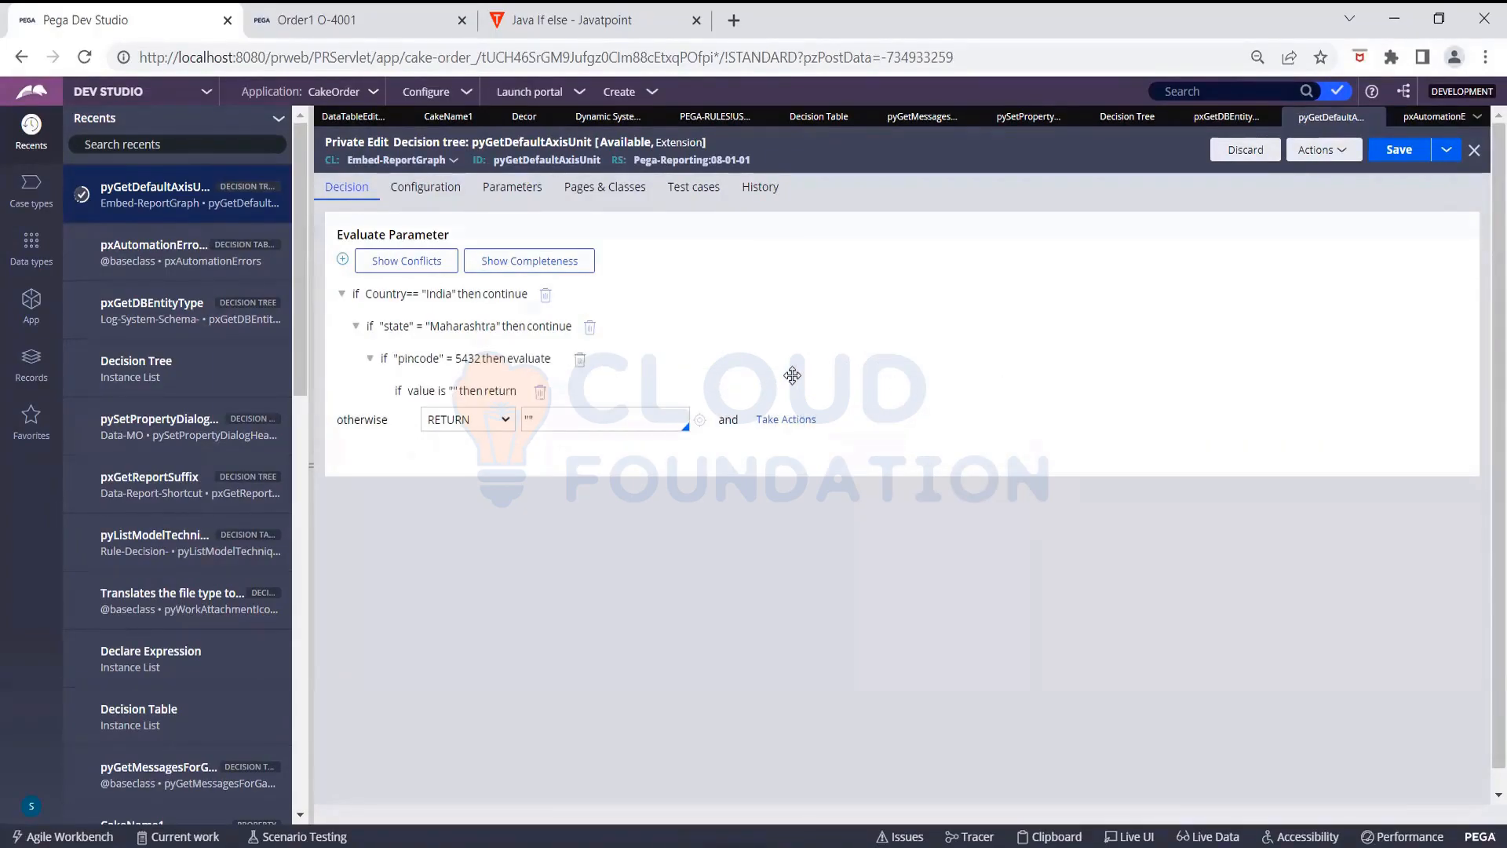
click(526, 358)
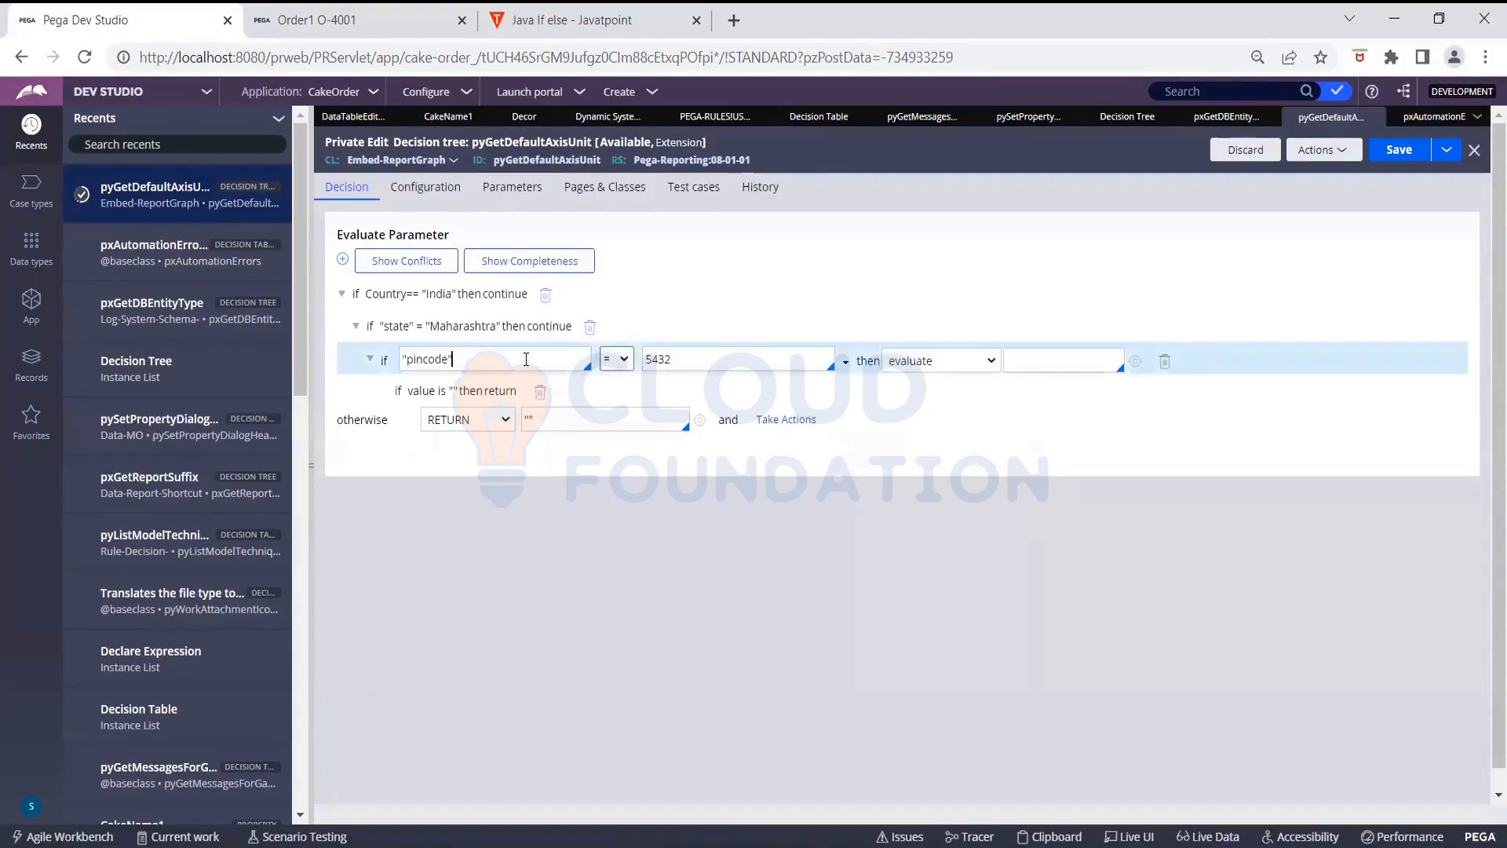
click(1038, 360)
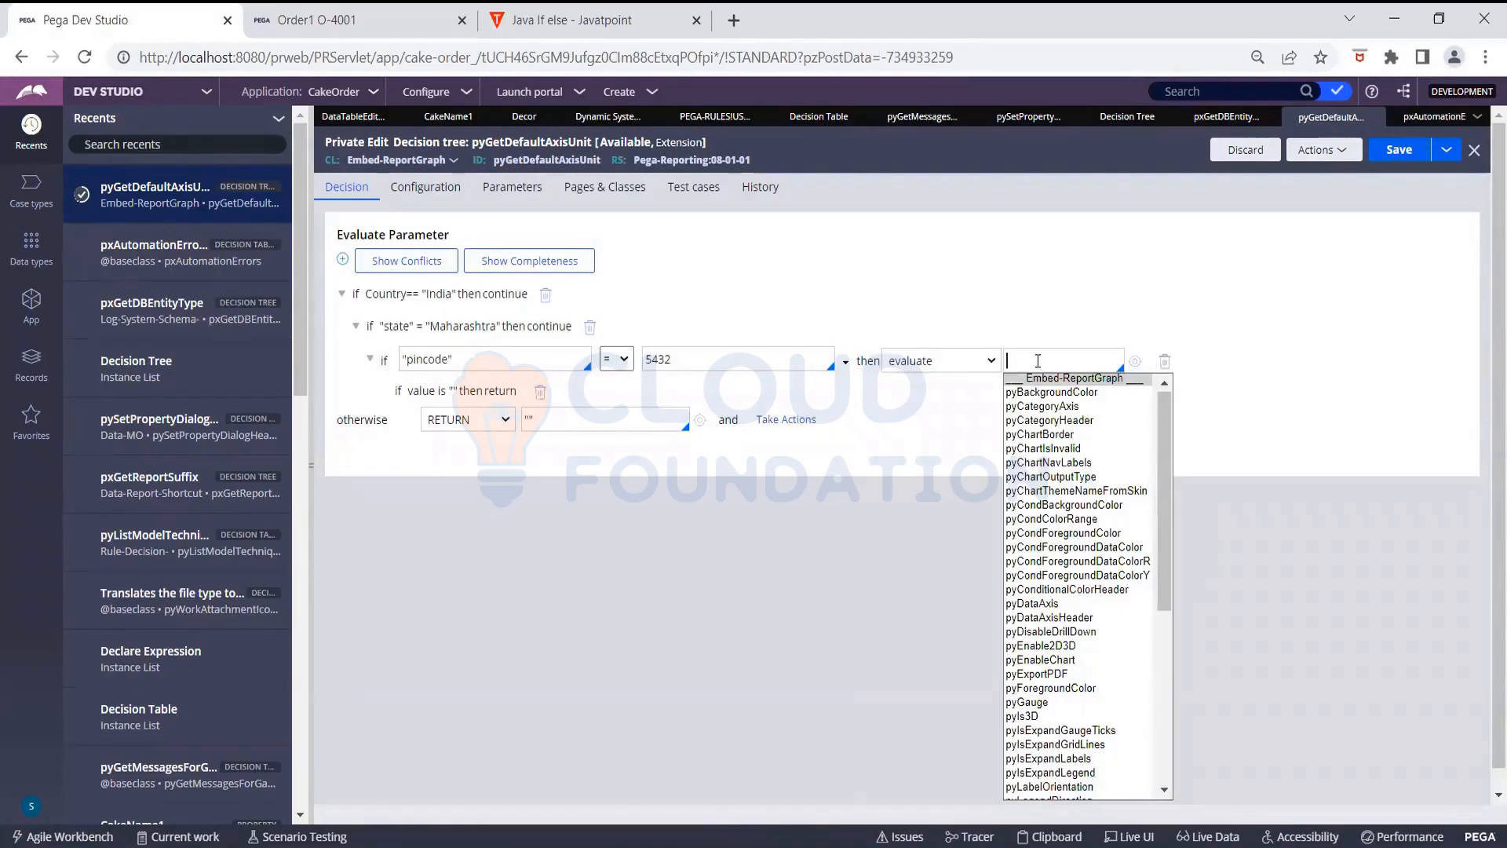
text(true)
click(1071, 294)
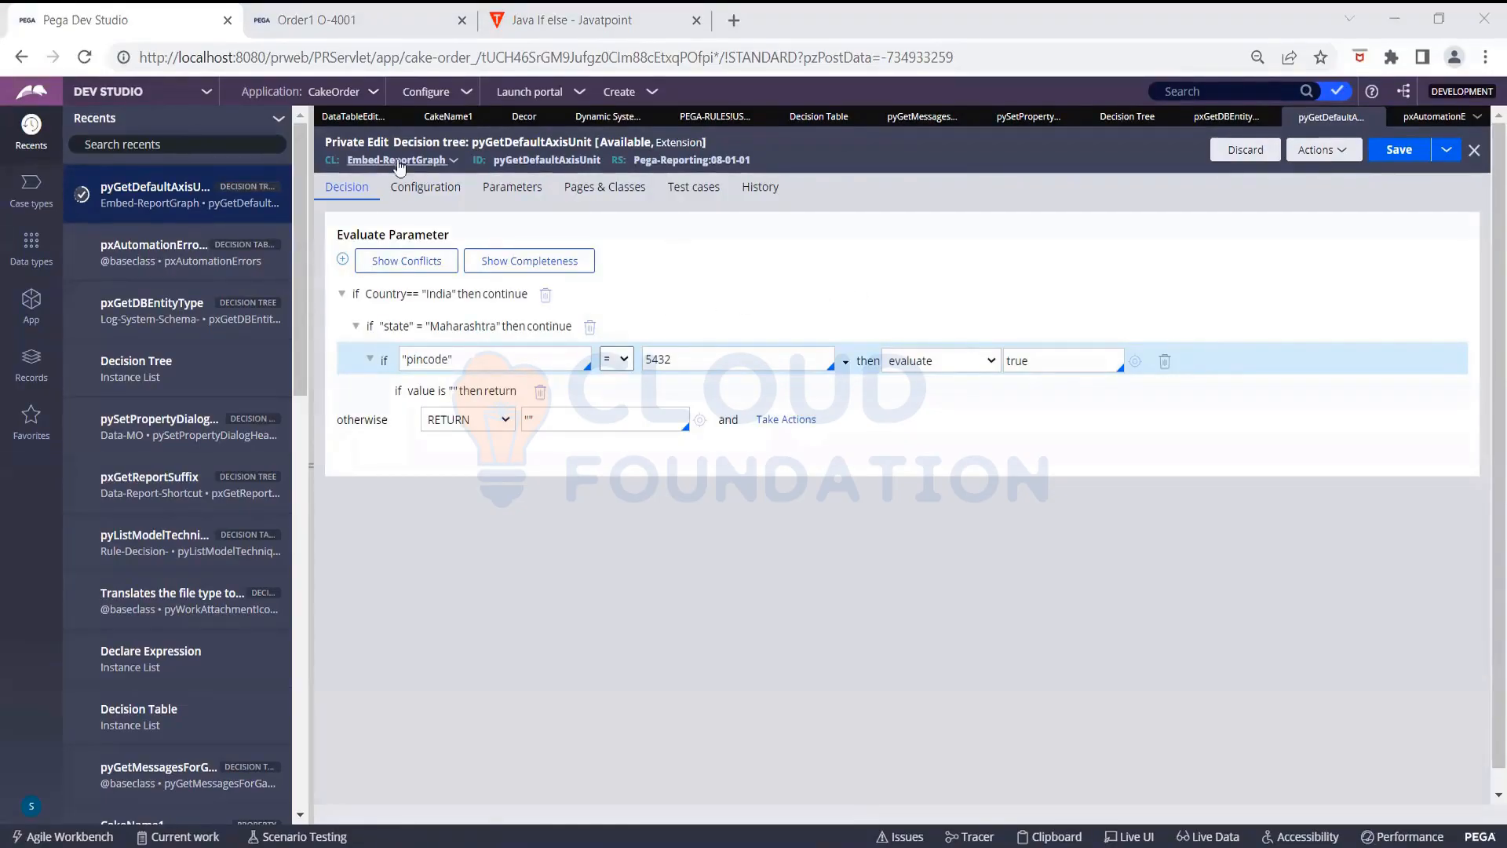
Switch the pincode condition's action to return
click(953, 361)
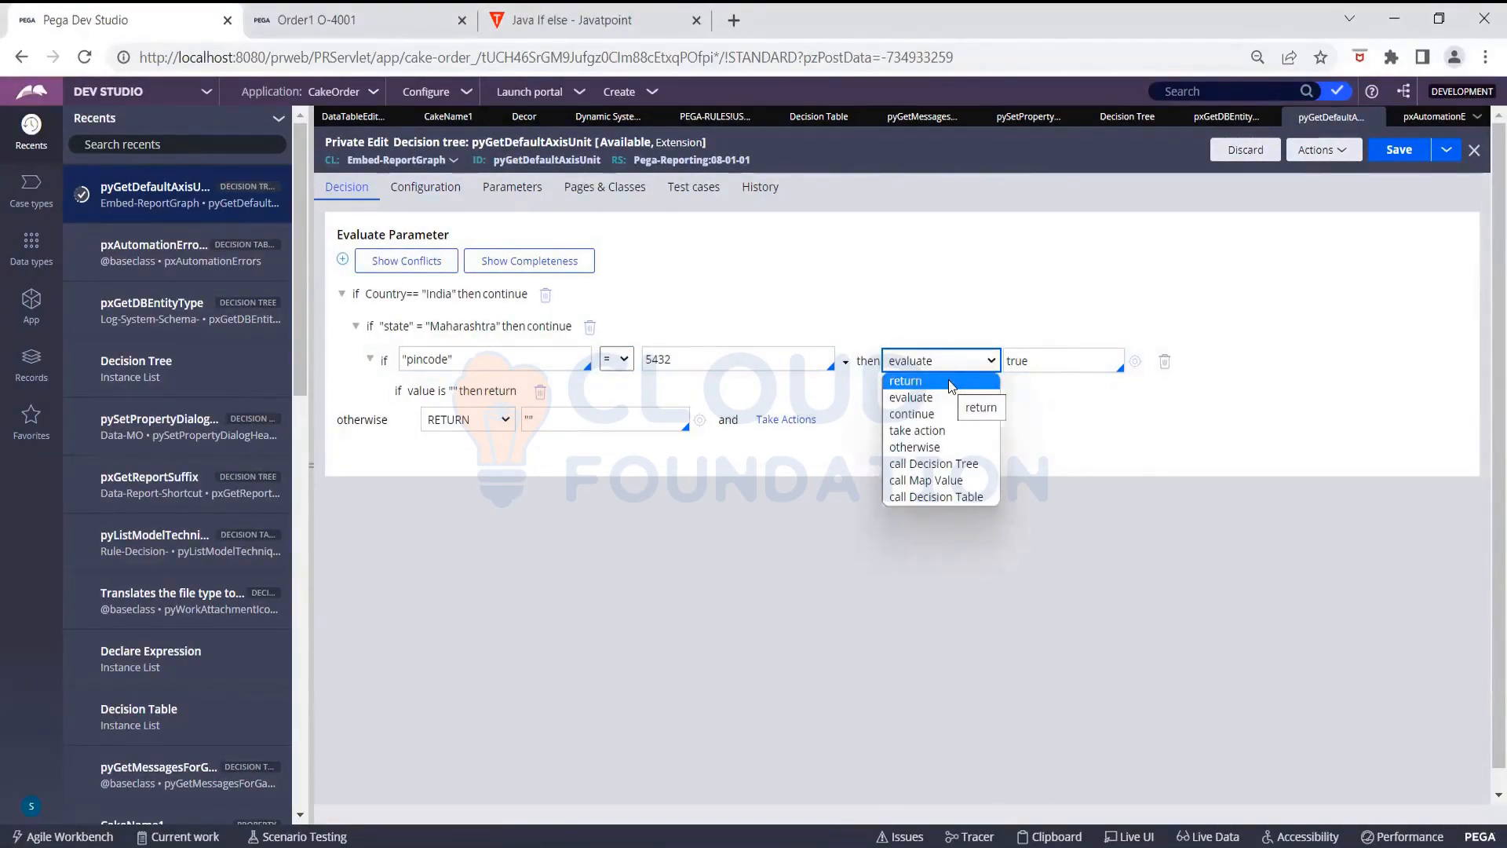
click(906, 382)
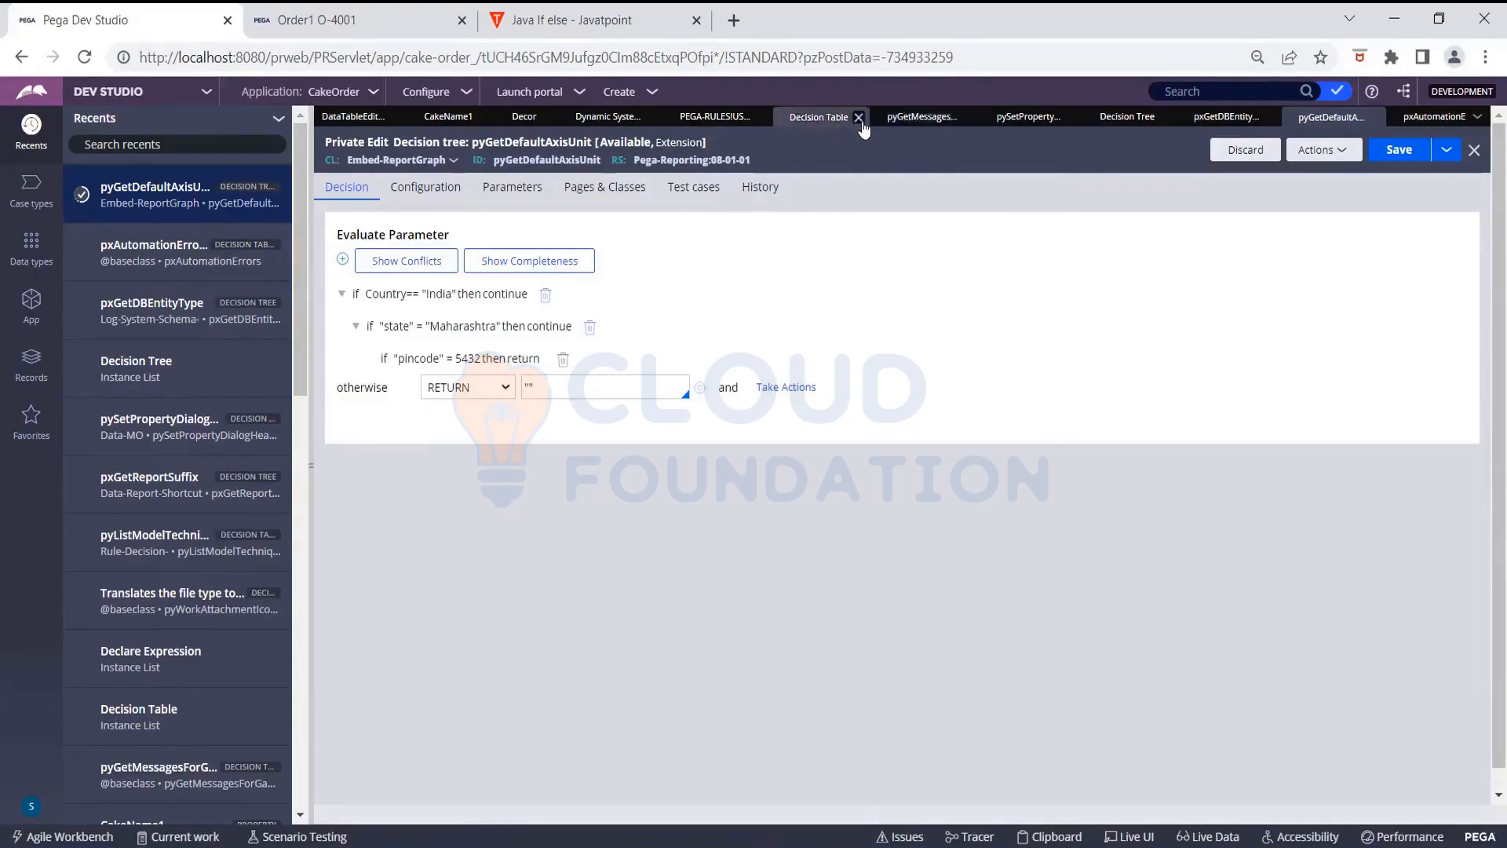
Enable Evaluate all rows for the pyGetMessagesForGadget decision table and review its condition rows
click(915, 118)
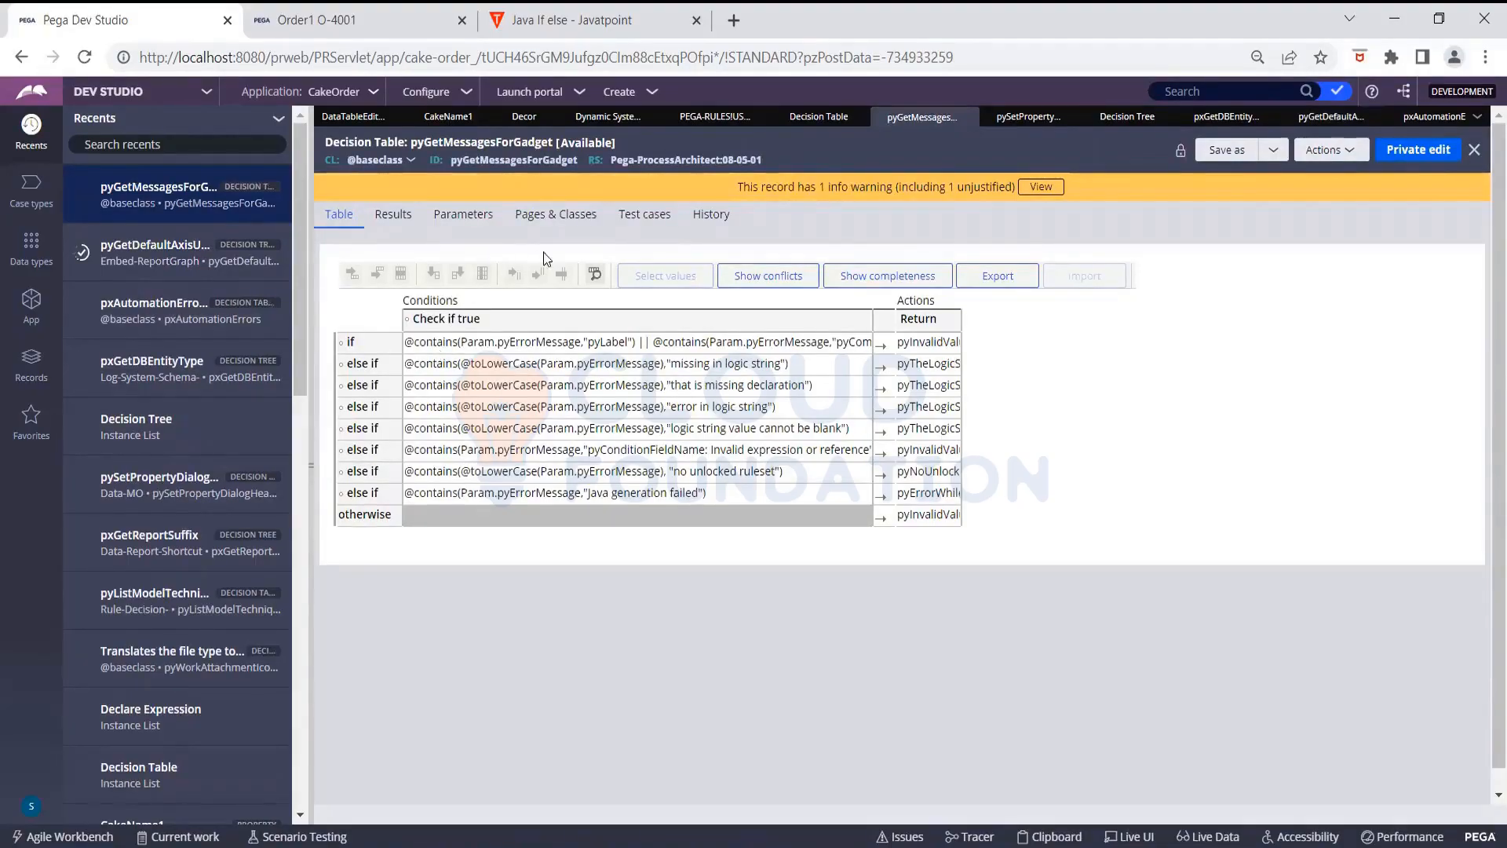
click(456, 227)
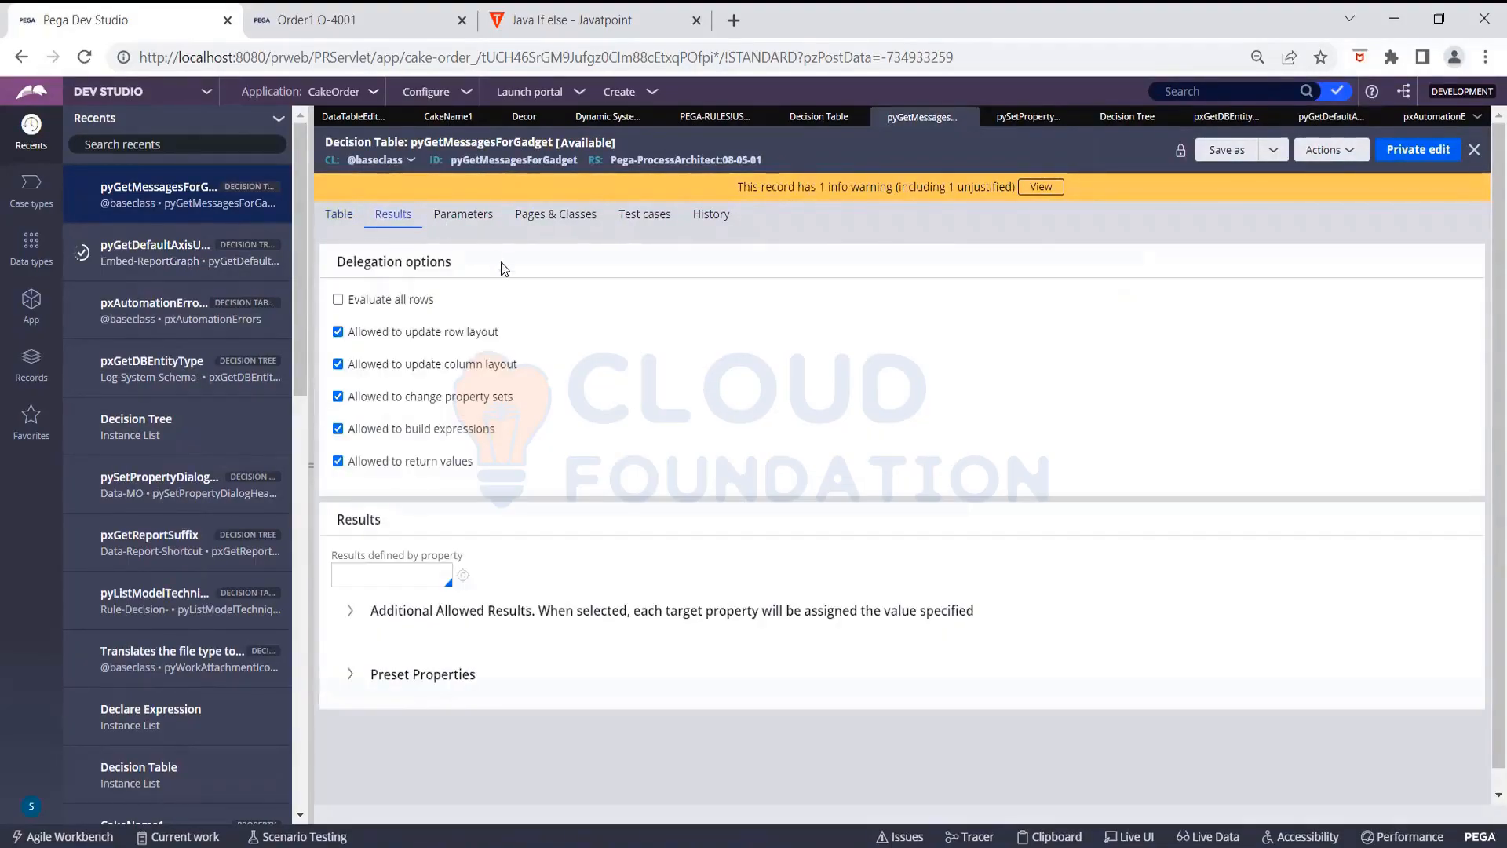
click(414, 305)
click(339, 218)
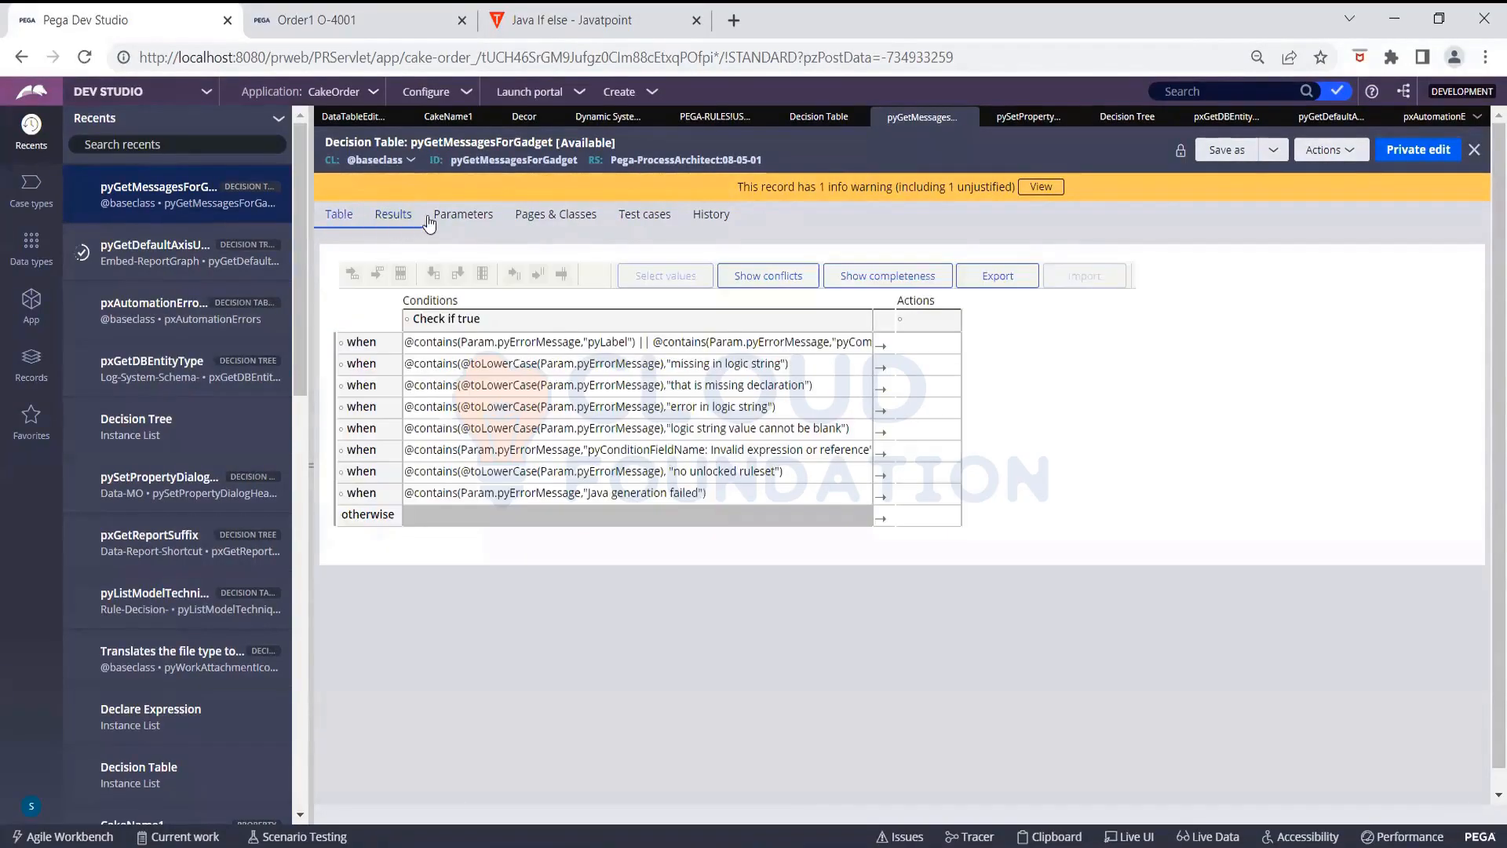
click(397, 216)
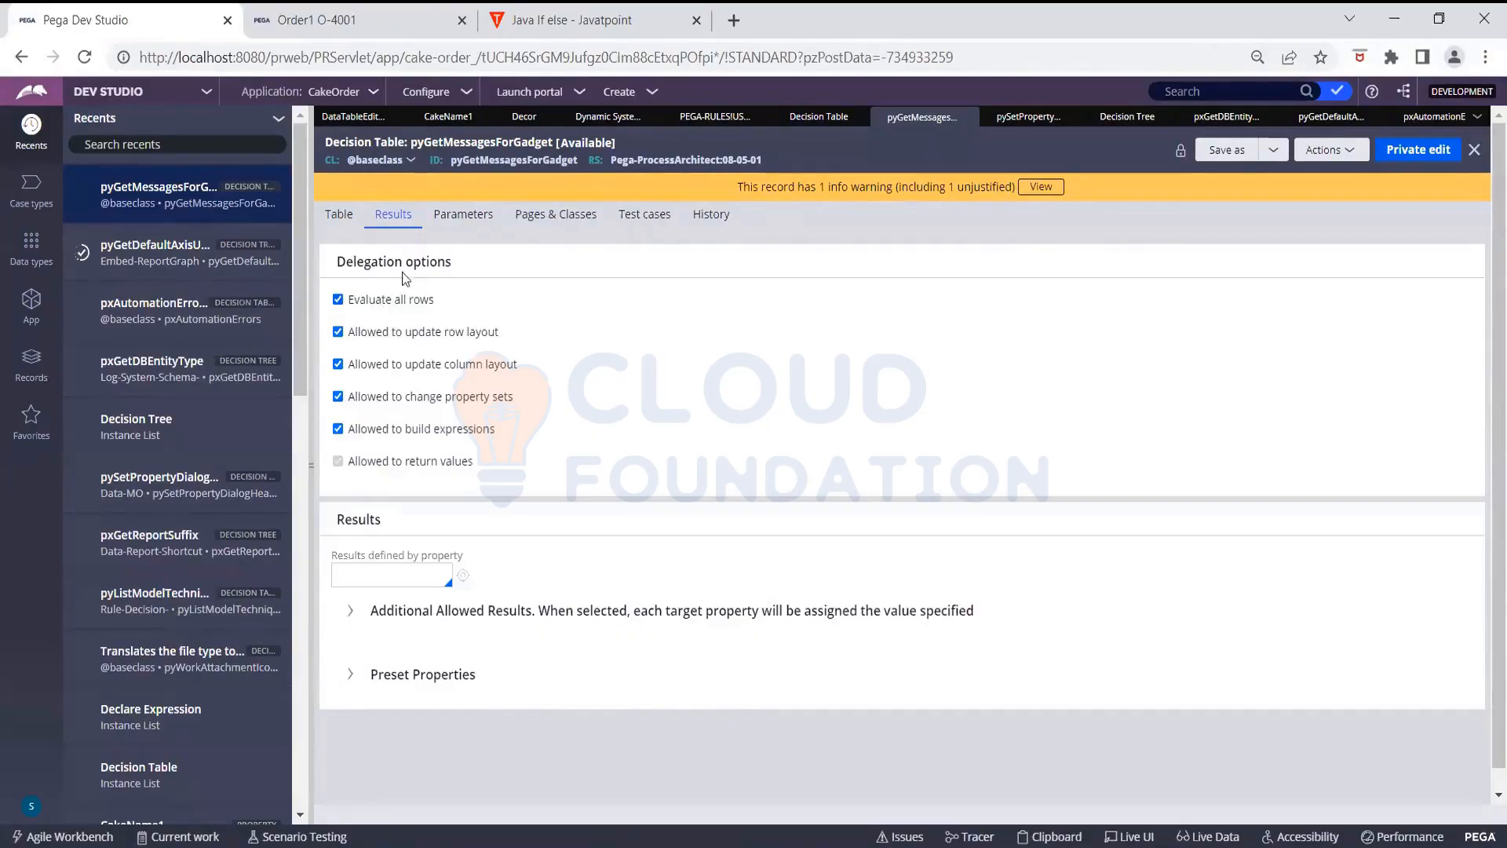
click(342, 222)
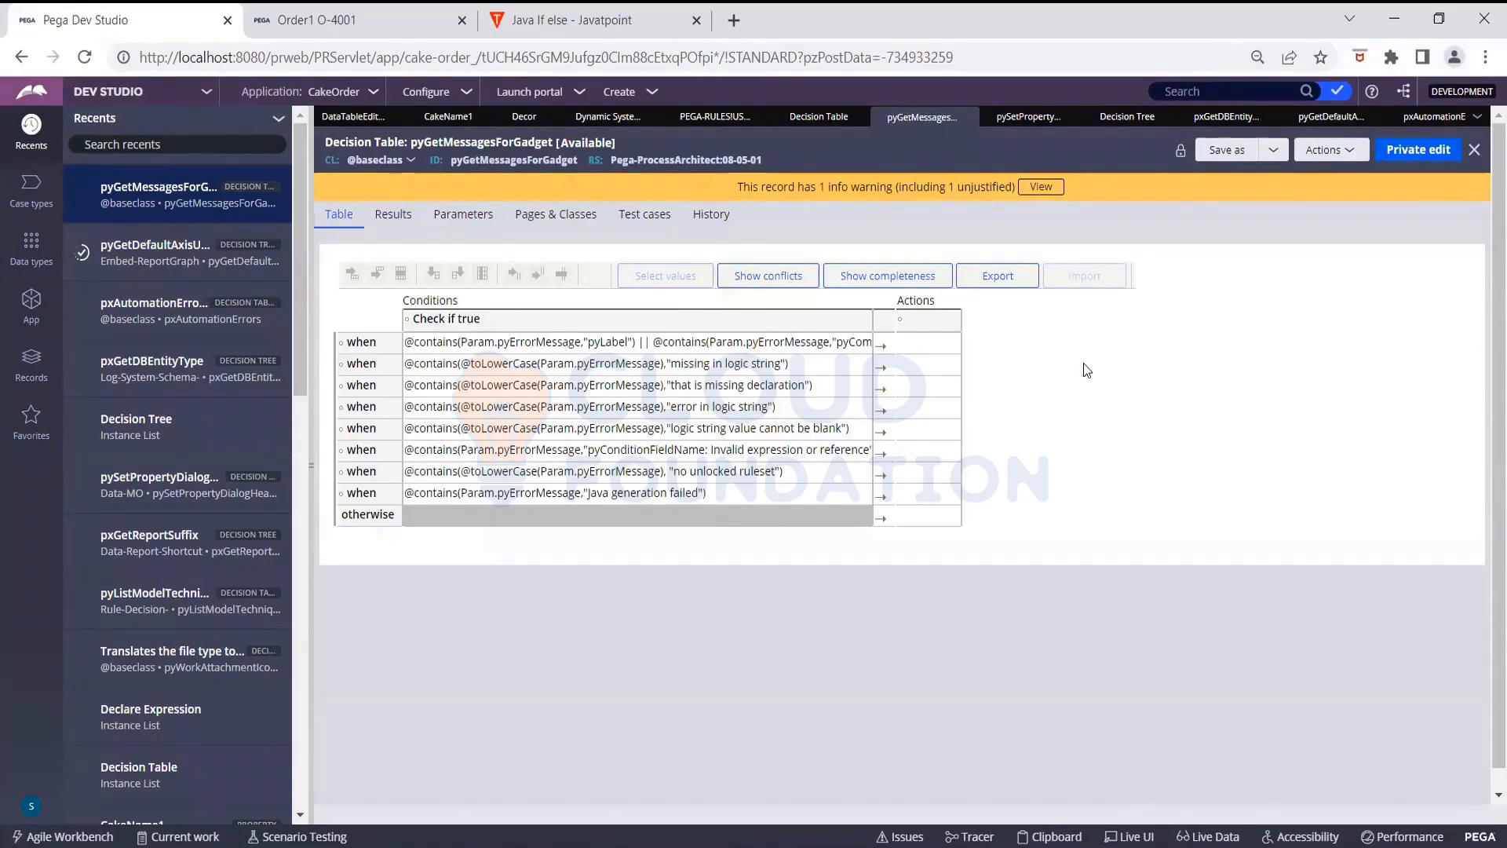
Start a private edit of the pyGetMessagesForGadget decision table
click(927, 347)
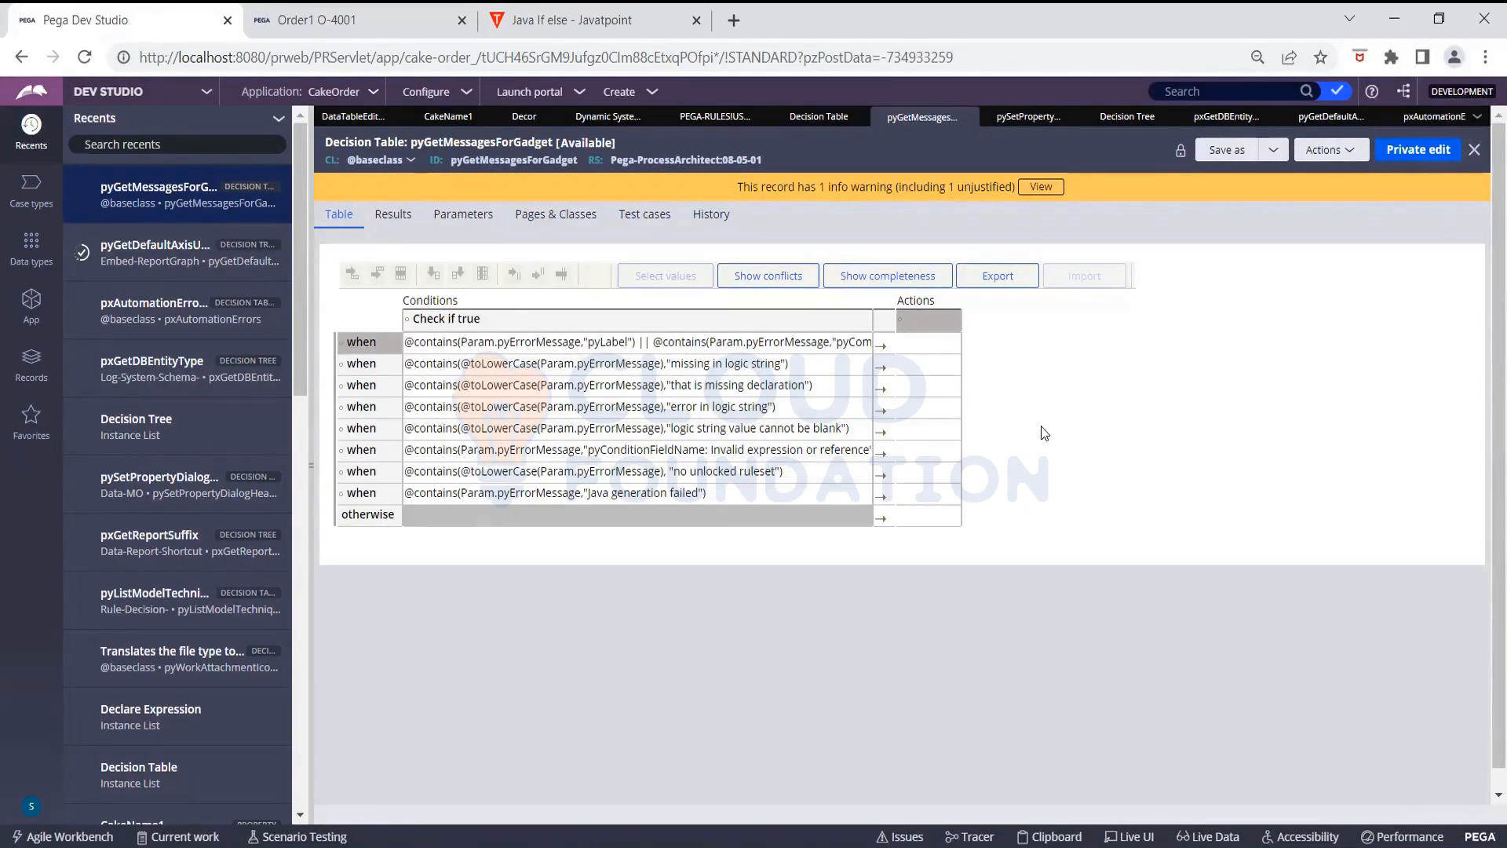
click(1419, 154)
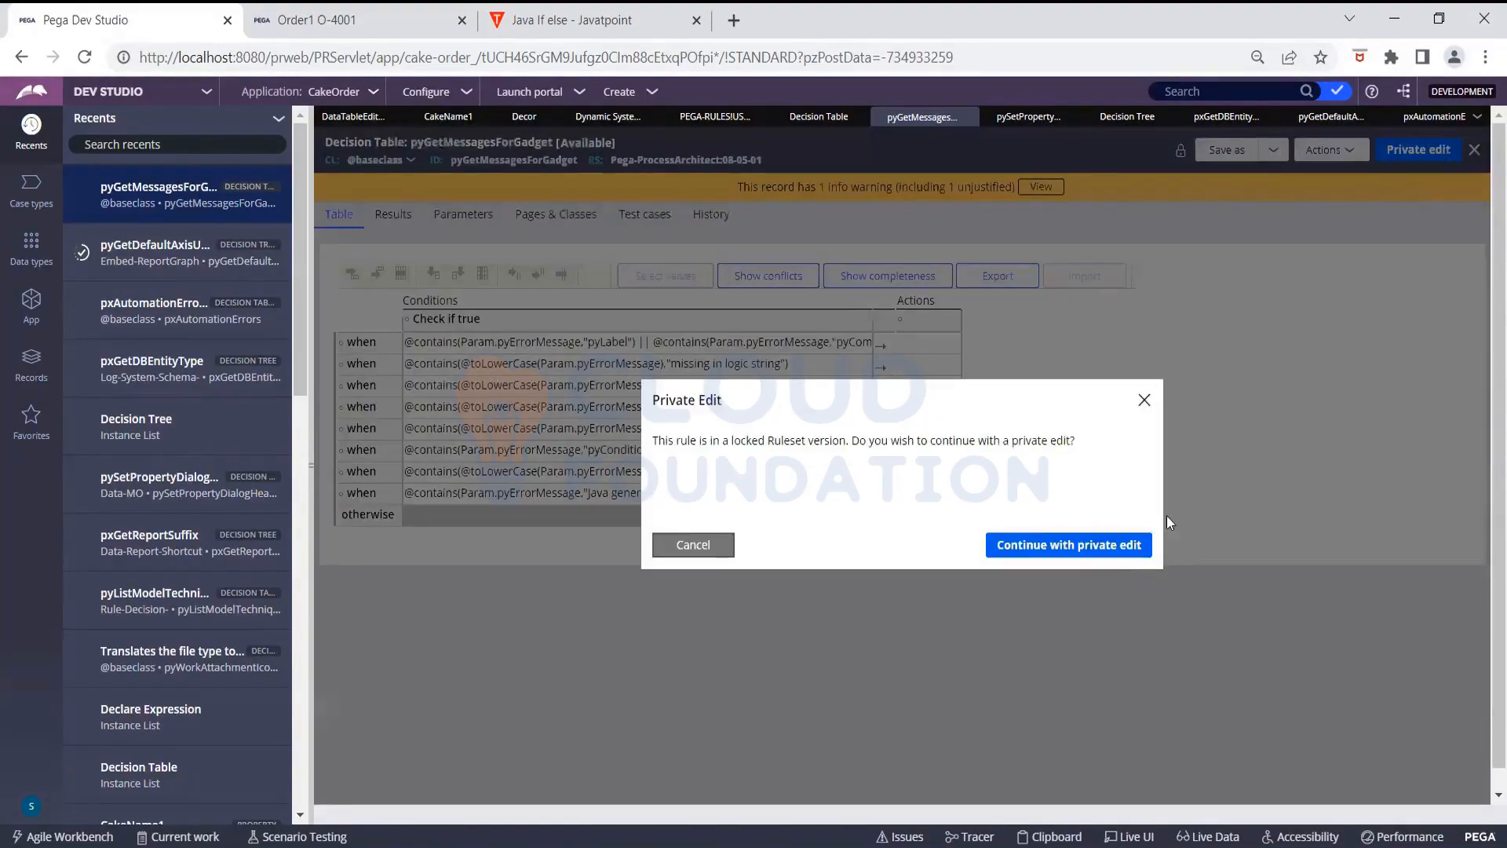
click(1128, 547)
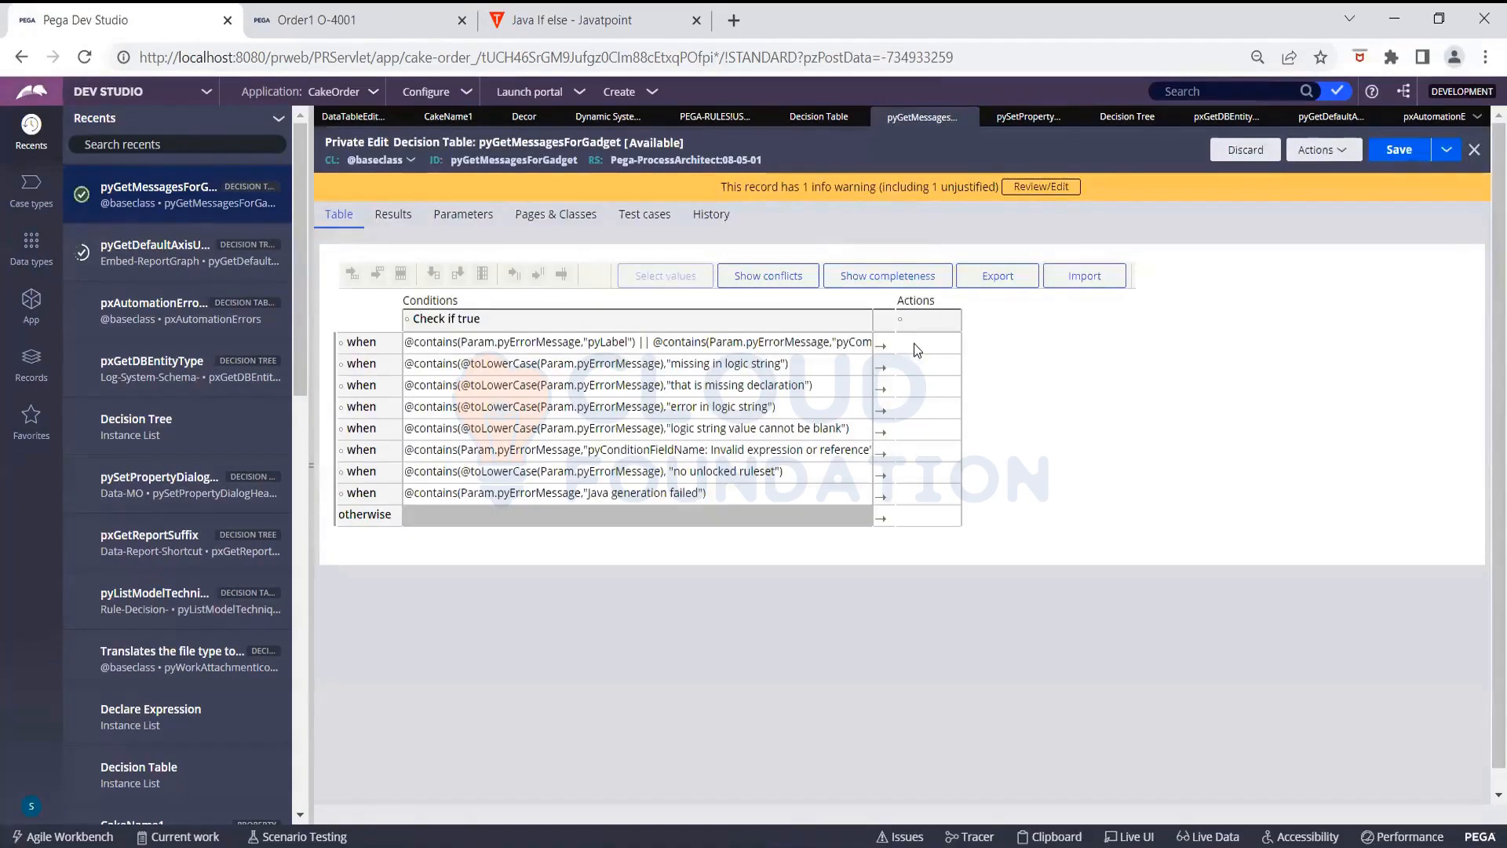
View the property suggestions for the first row's action cell and the property chooser for the action column
click(916, 346)
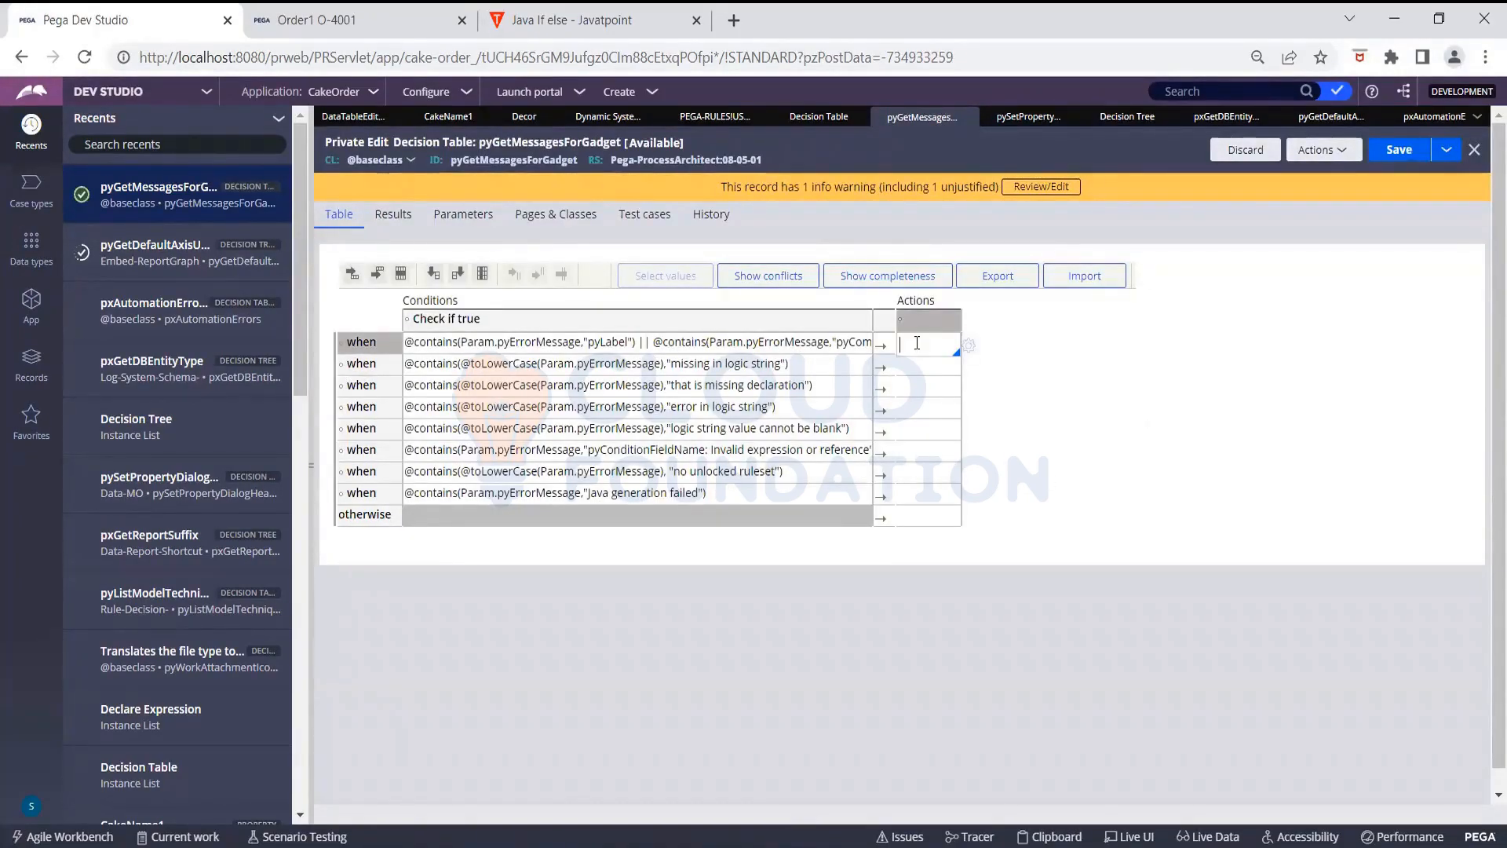
key(Down)
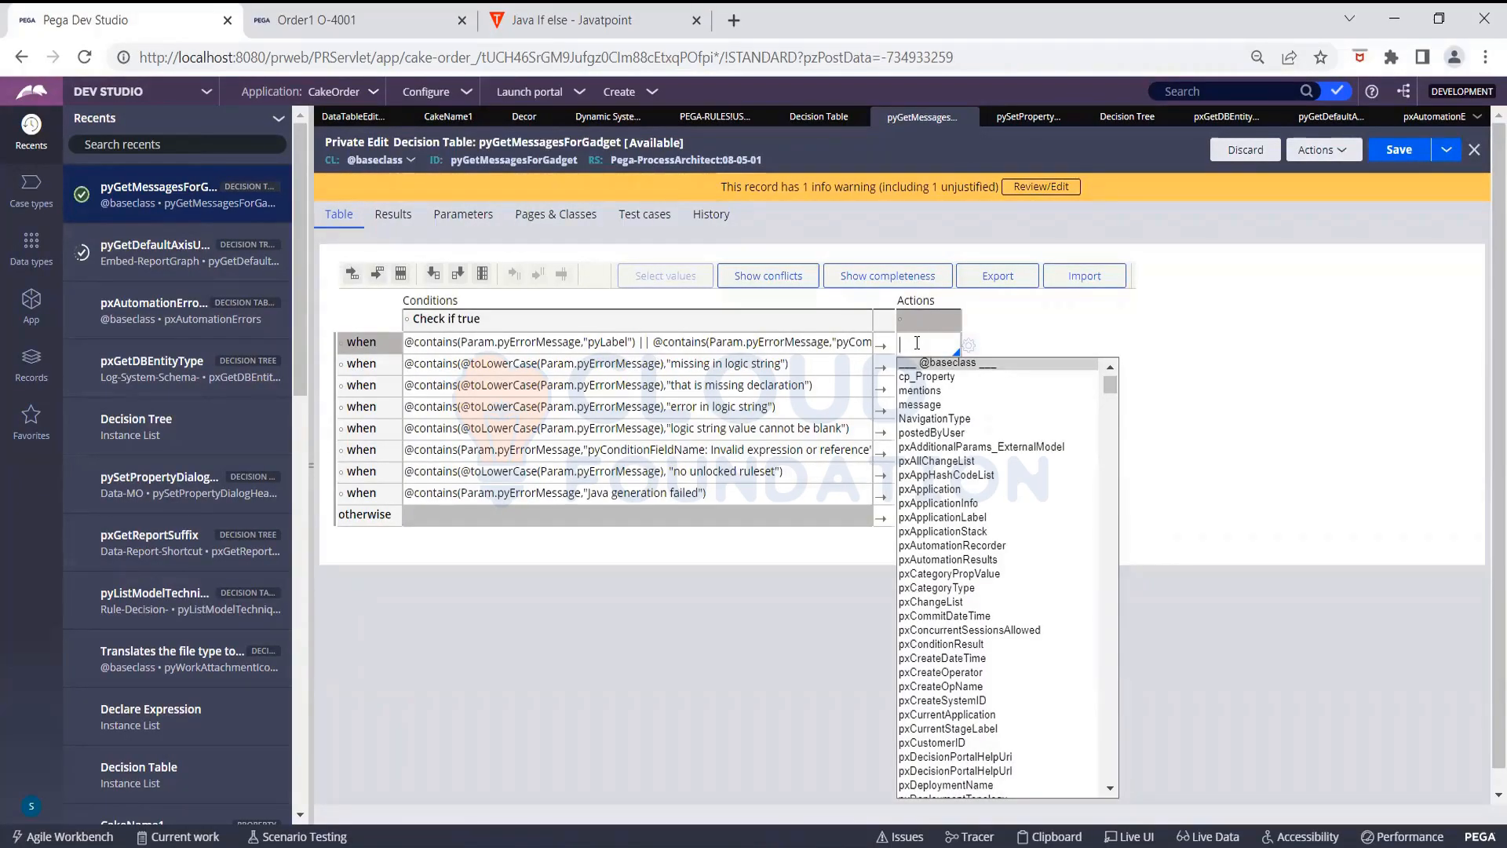
click(1016, 313)
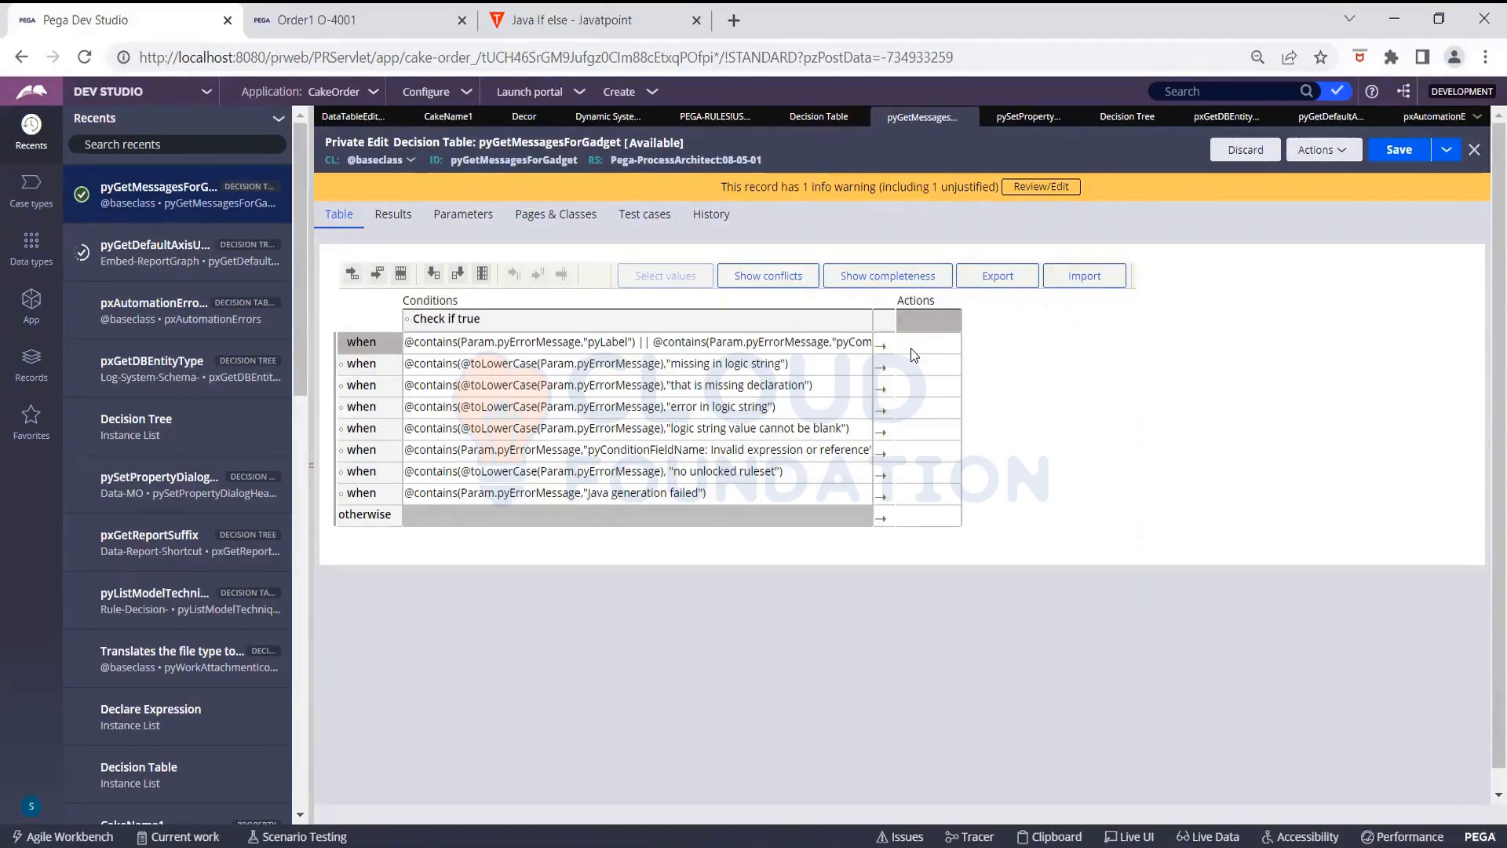
click(930, 317)
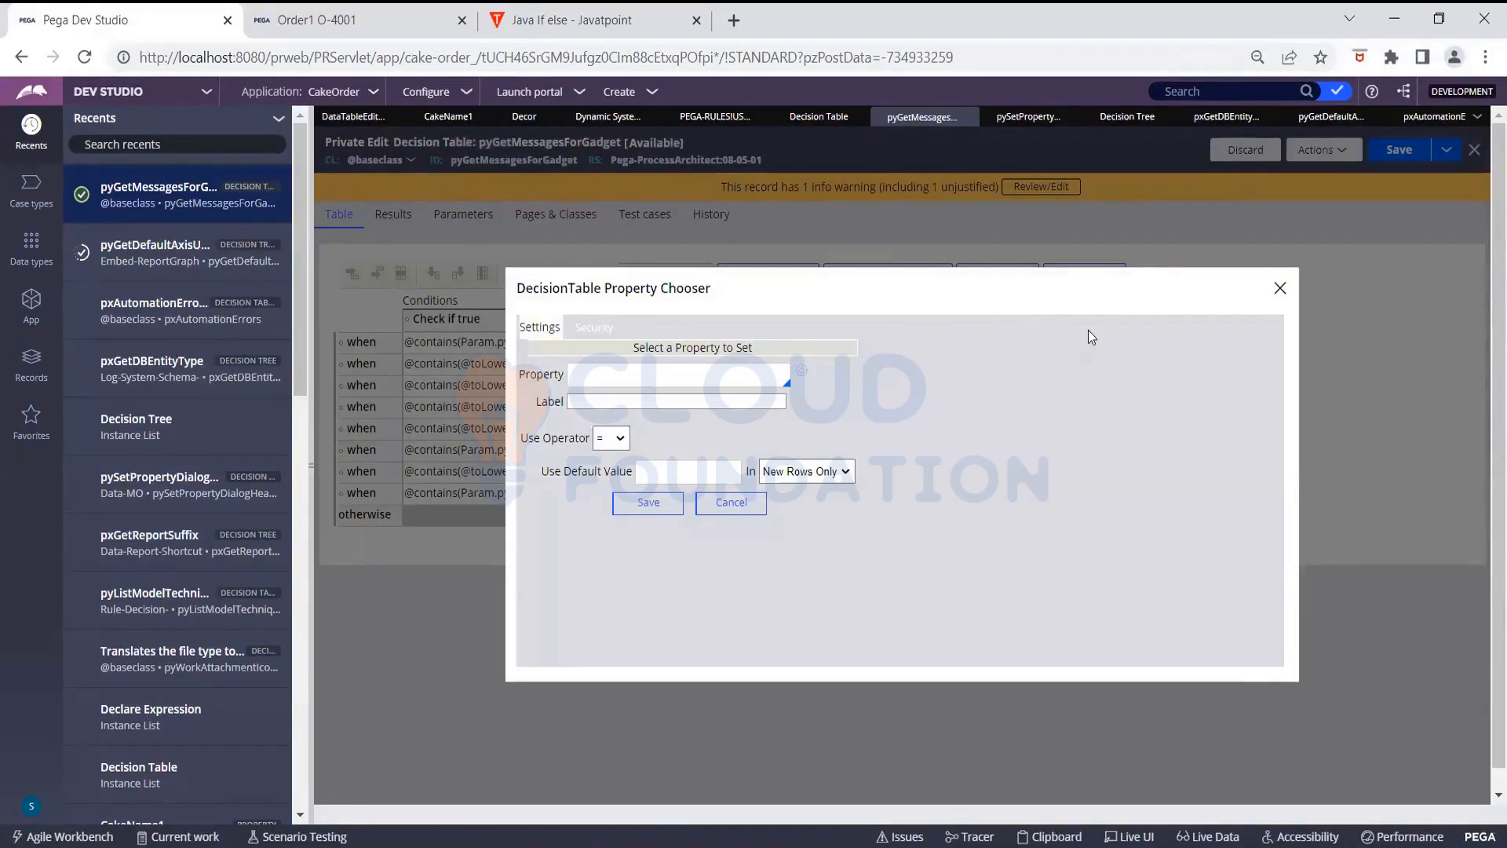
click(732, 504)
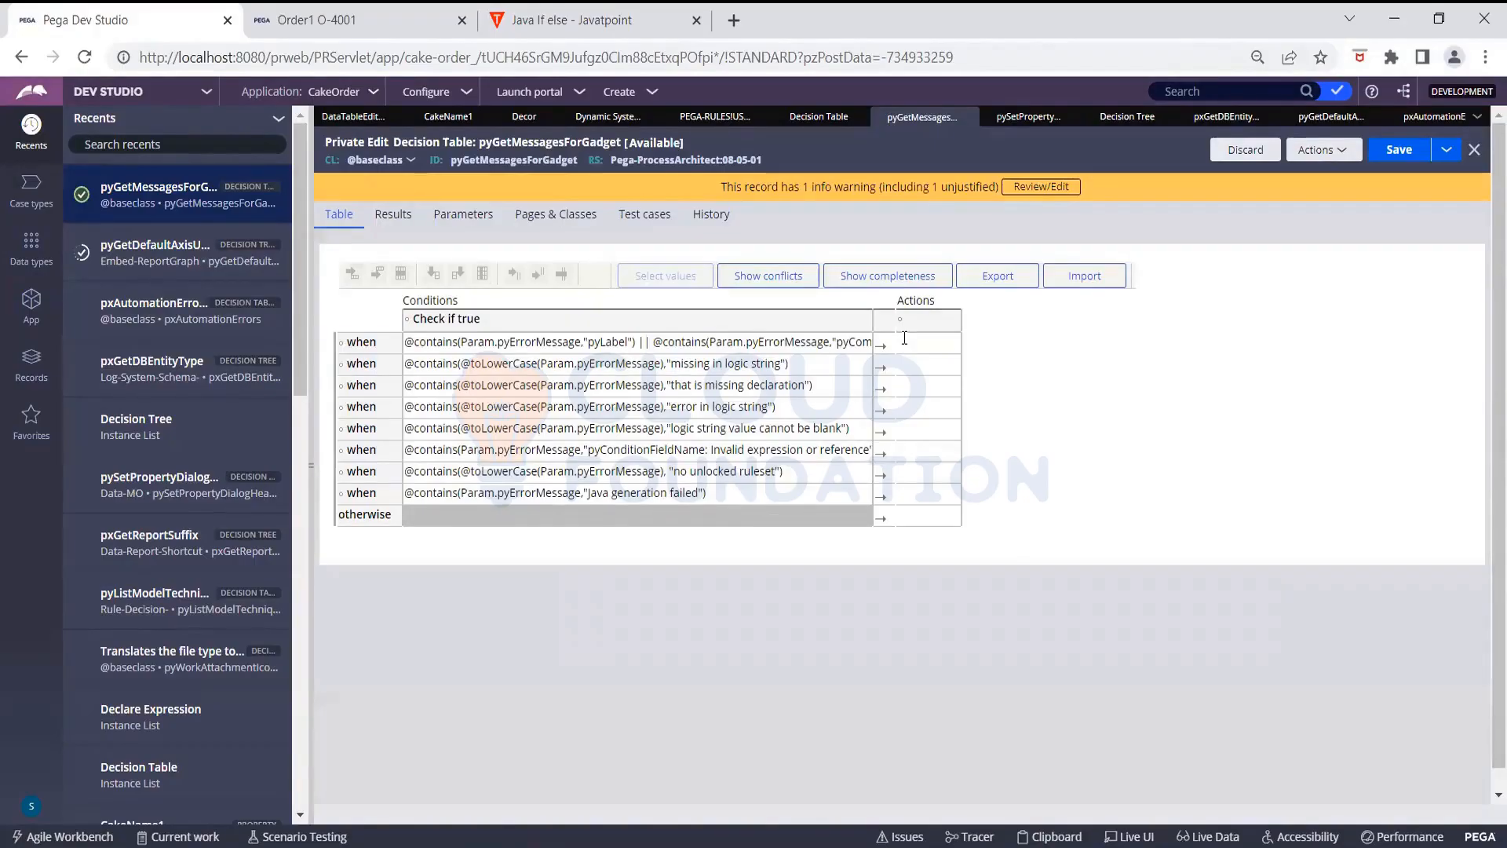
Open the Expression builder for the first row's action cell and search its functions for pxEvaluate
click(932, 348)
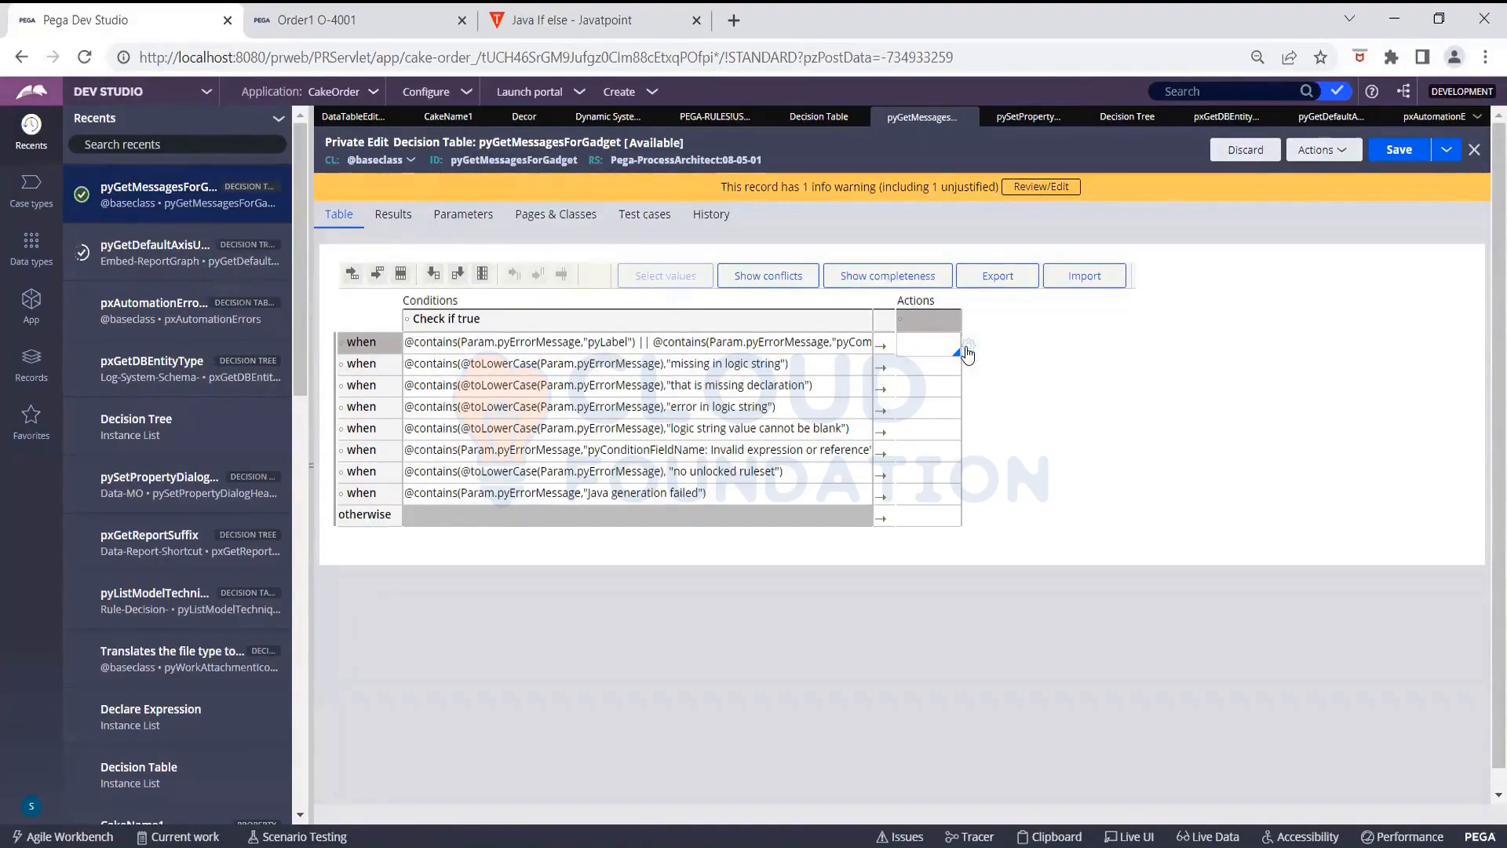
click(968, 350)
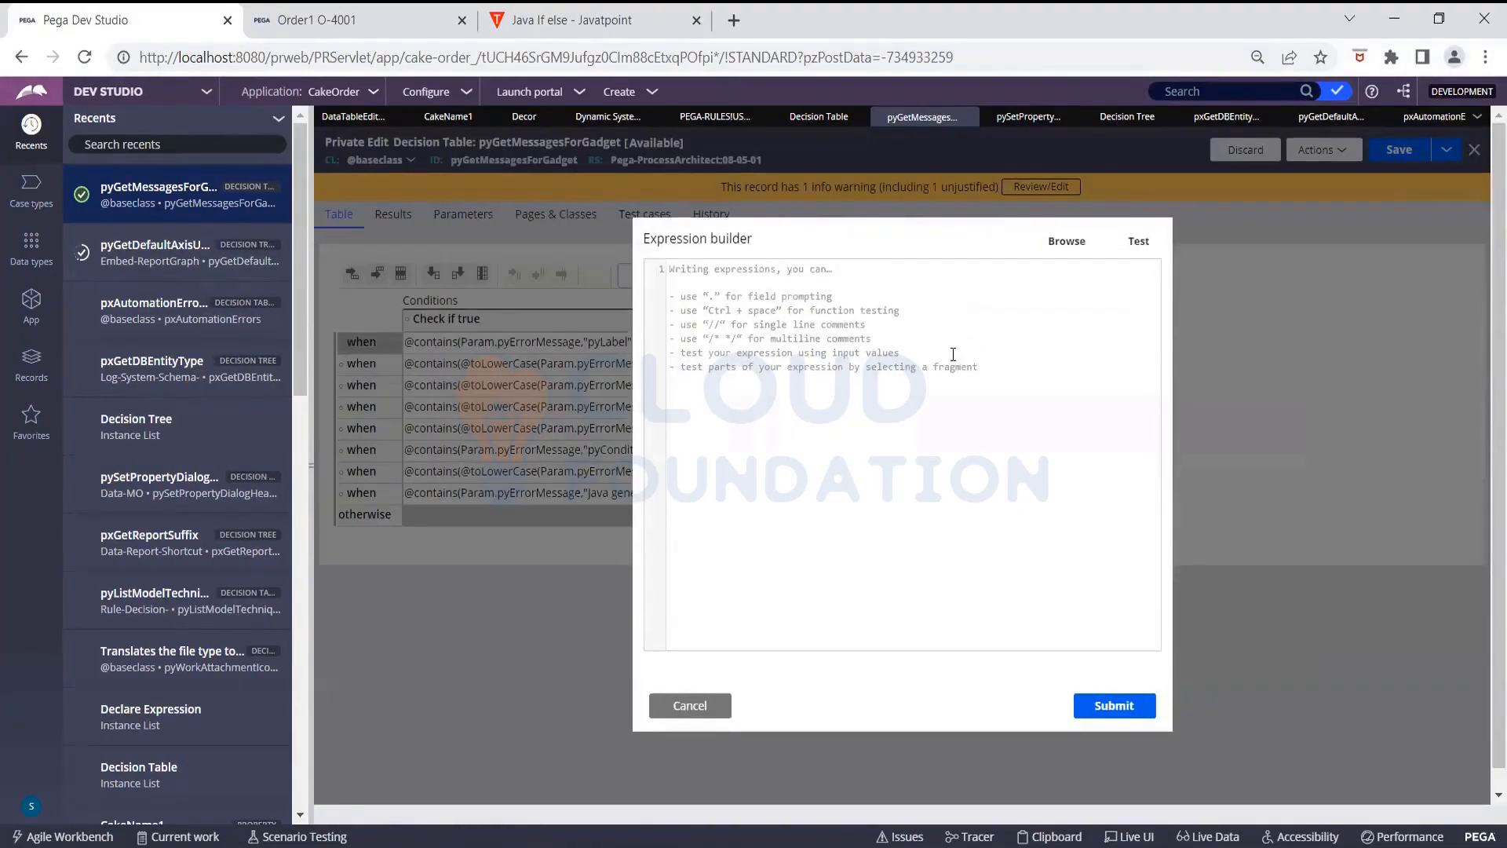
click(1066, 241)
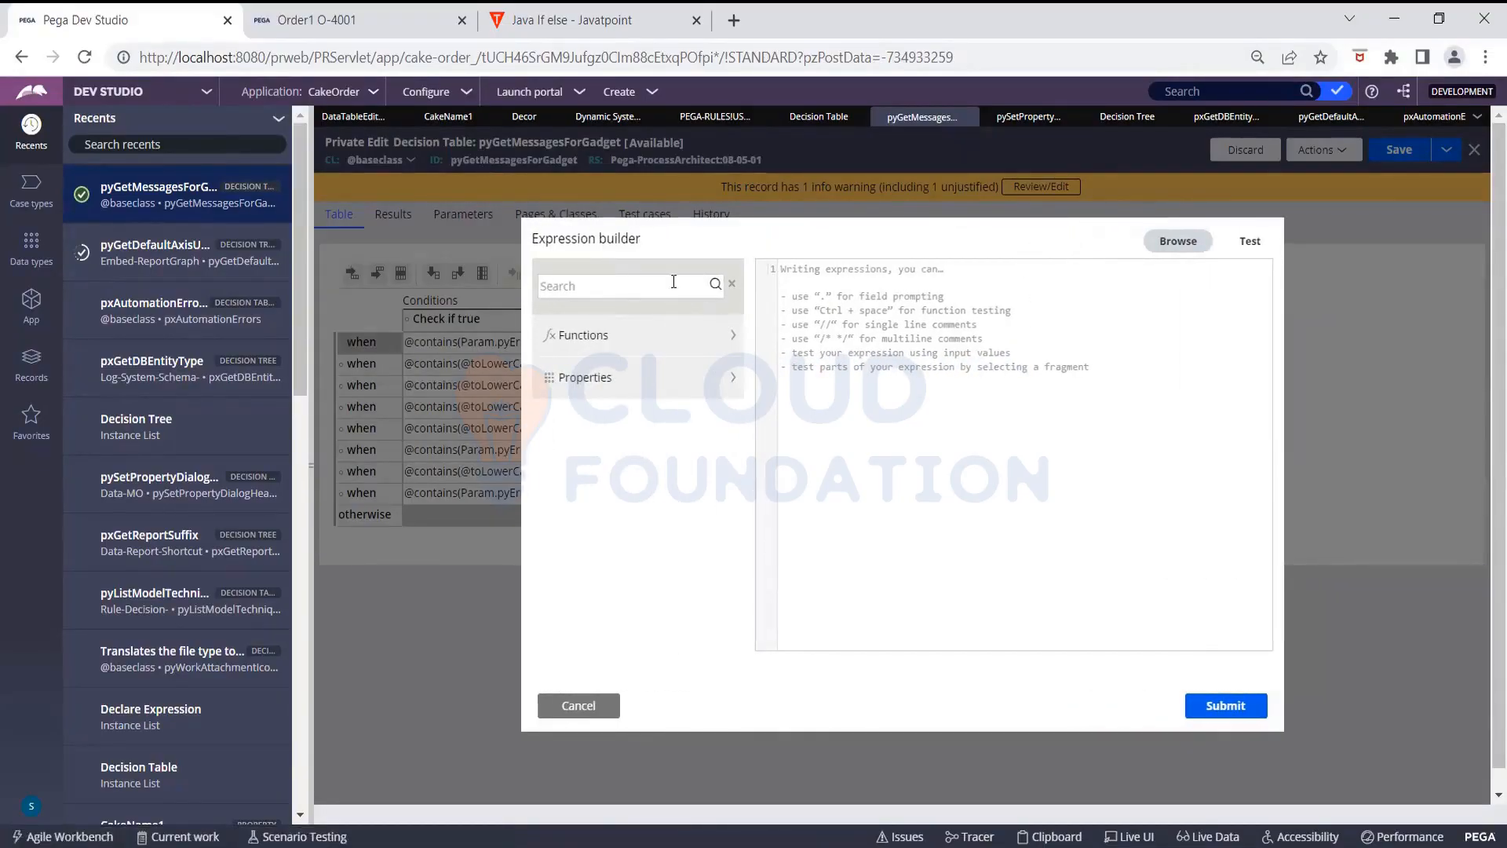
click(620, 337)
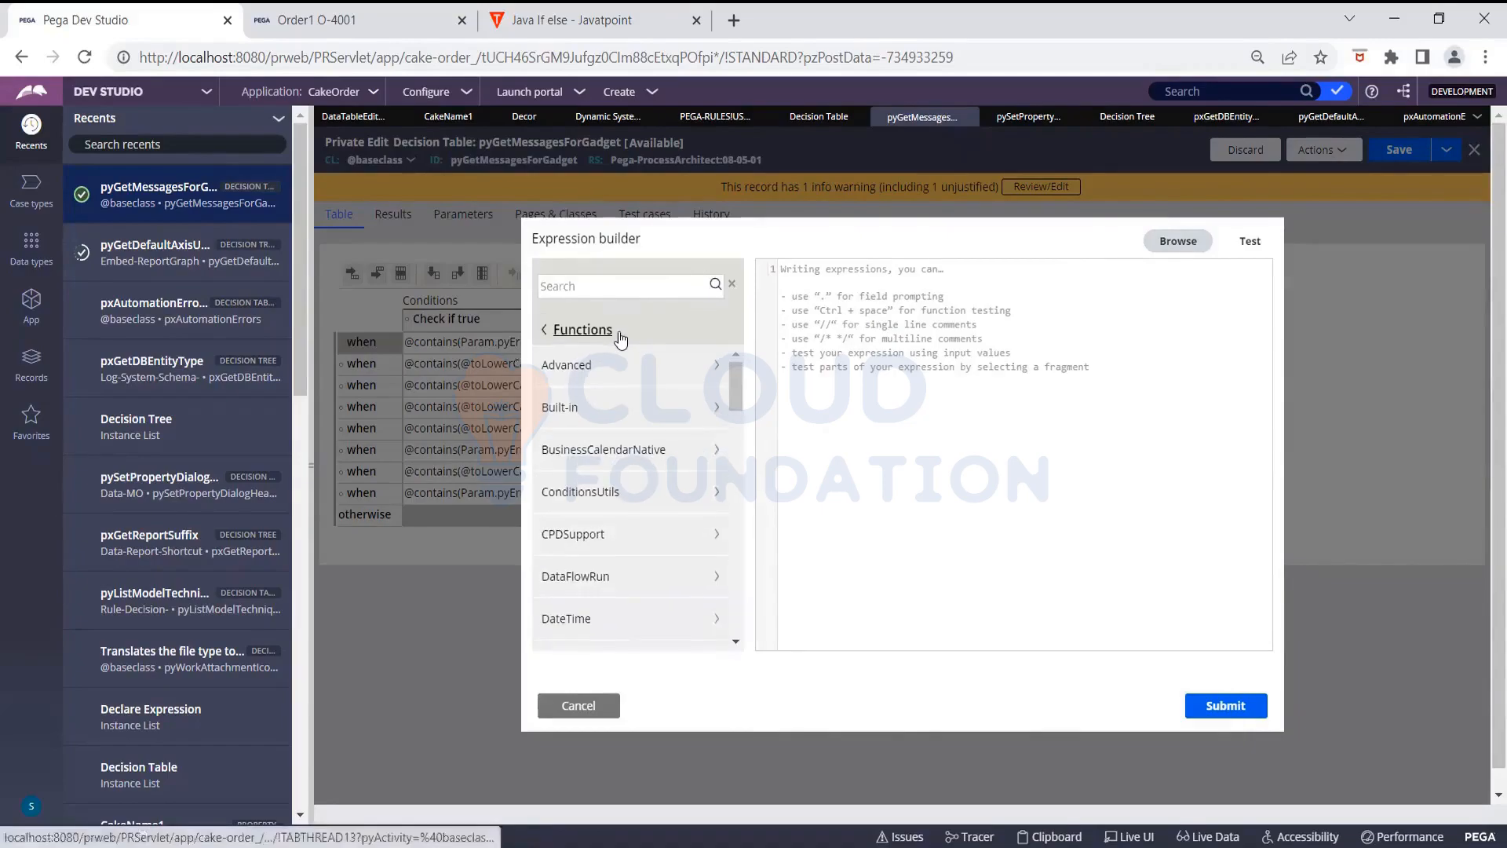
text(px)
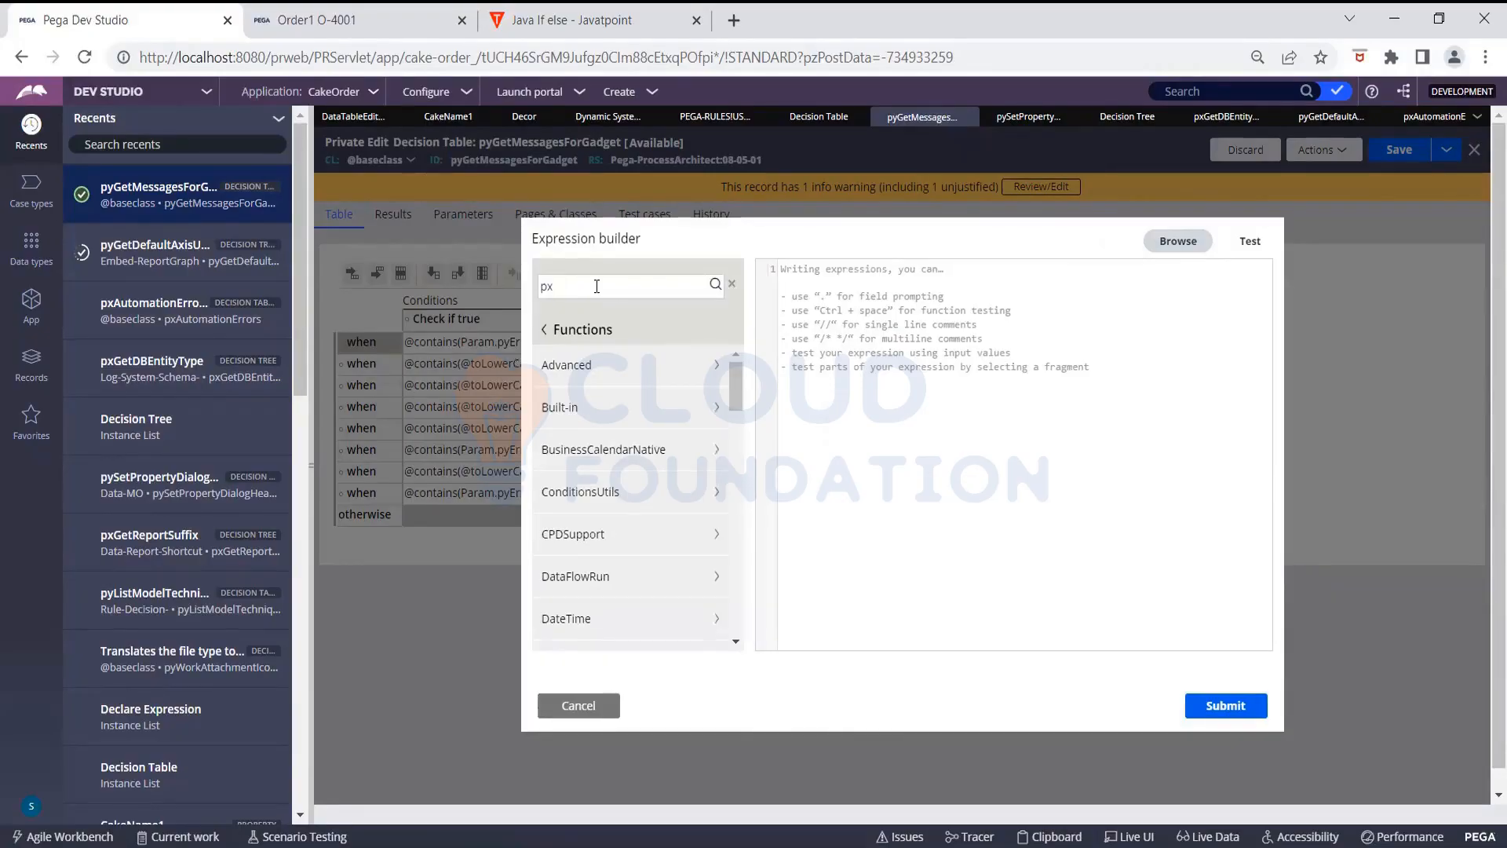
text(Evaluate)
click(713, 284)
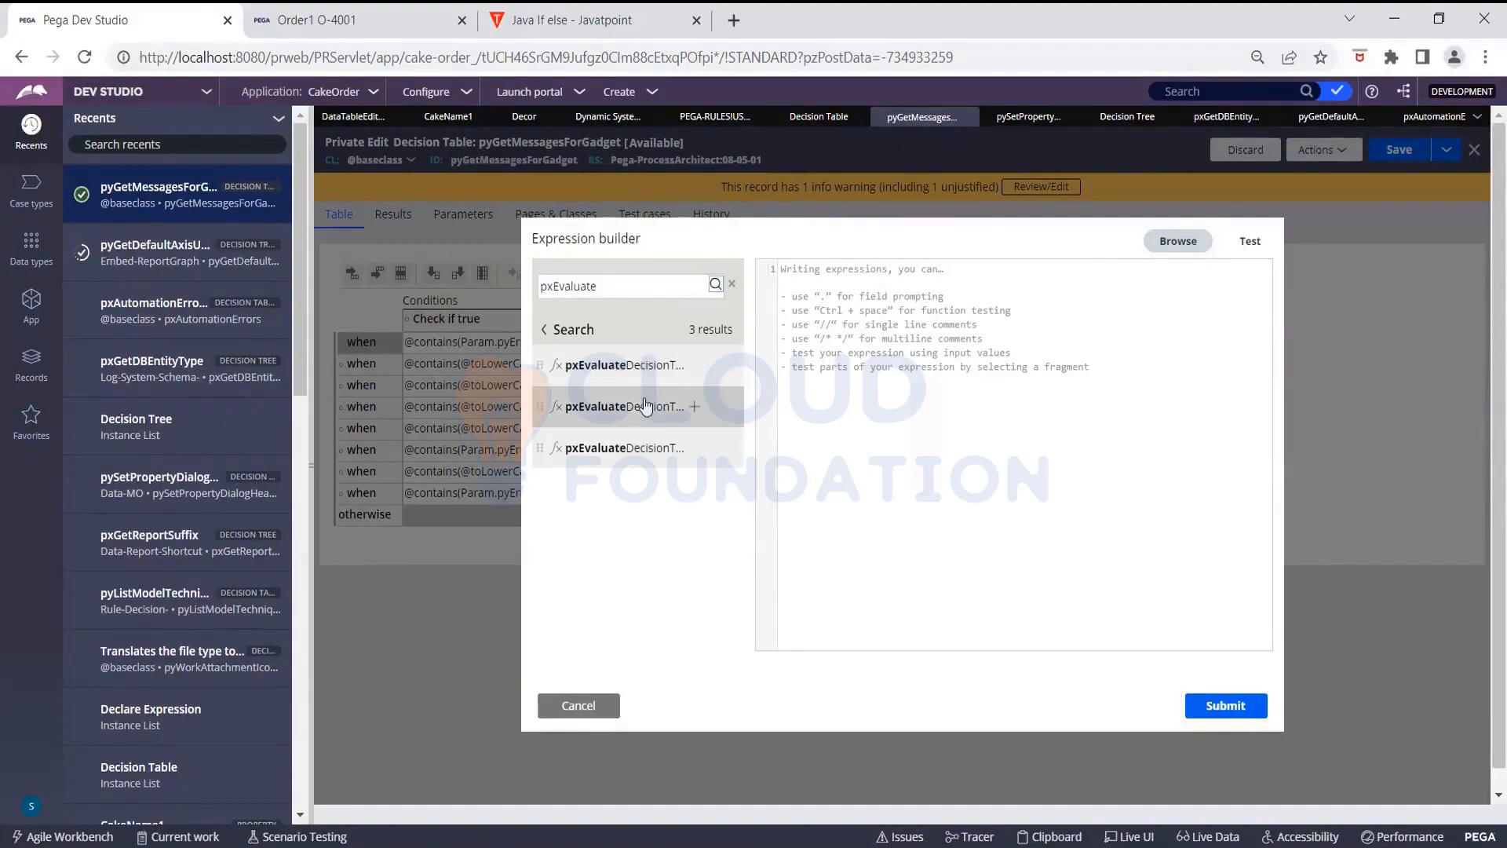
Insert the pxEvaluateDecisionTable function into the expression with "test" as its argument, checking the function's signature
mouse_move(645, 404)
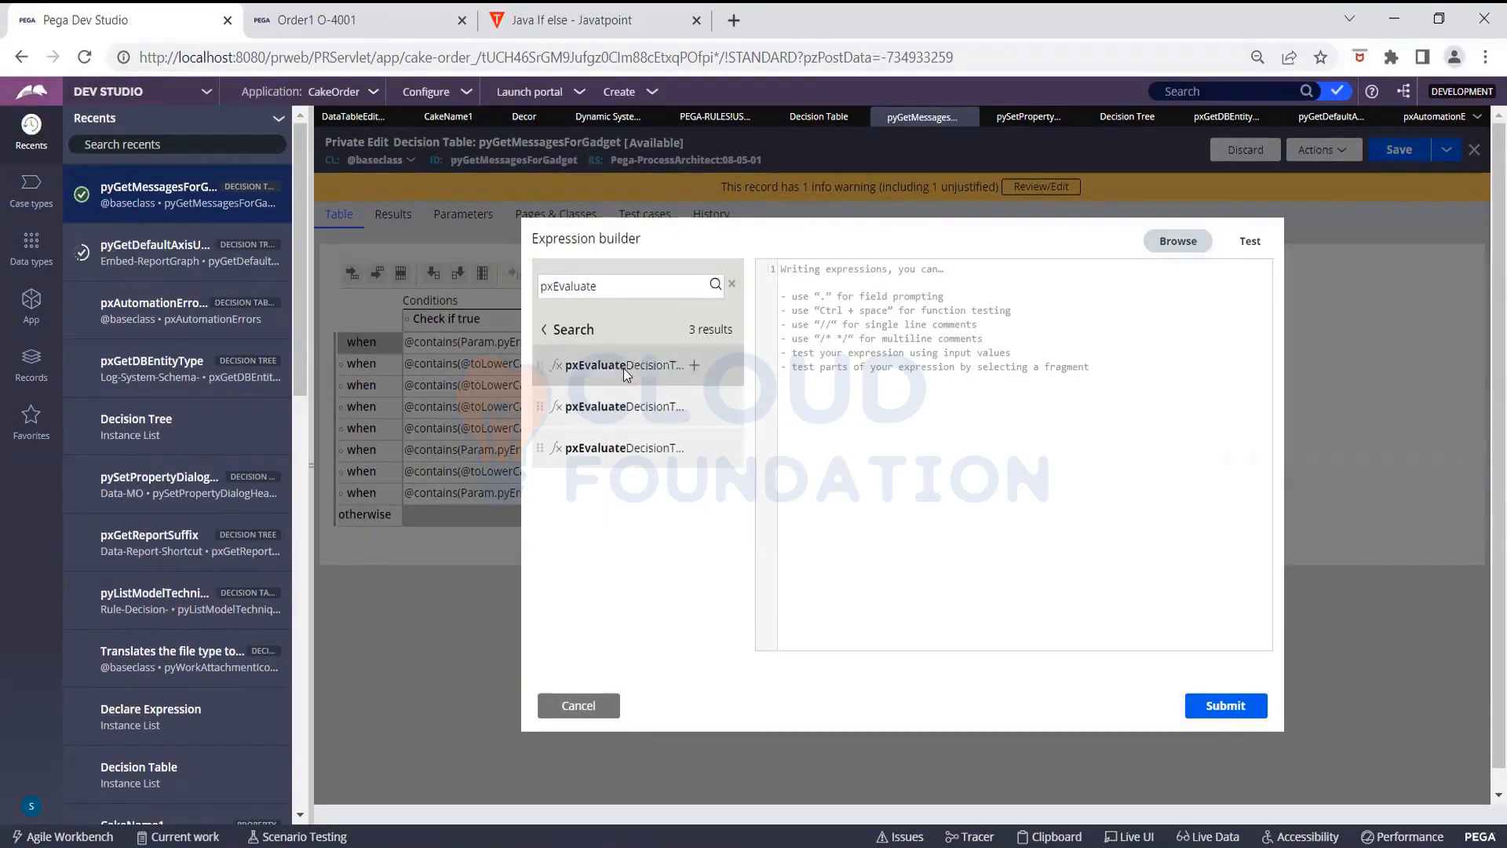
click(693, 366)
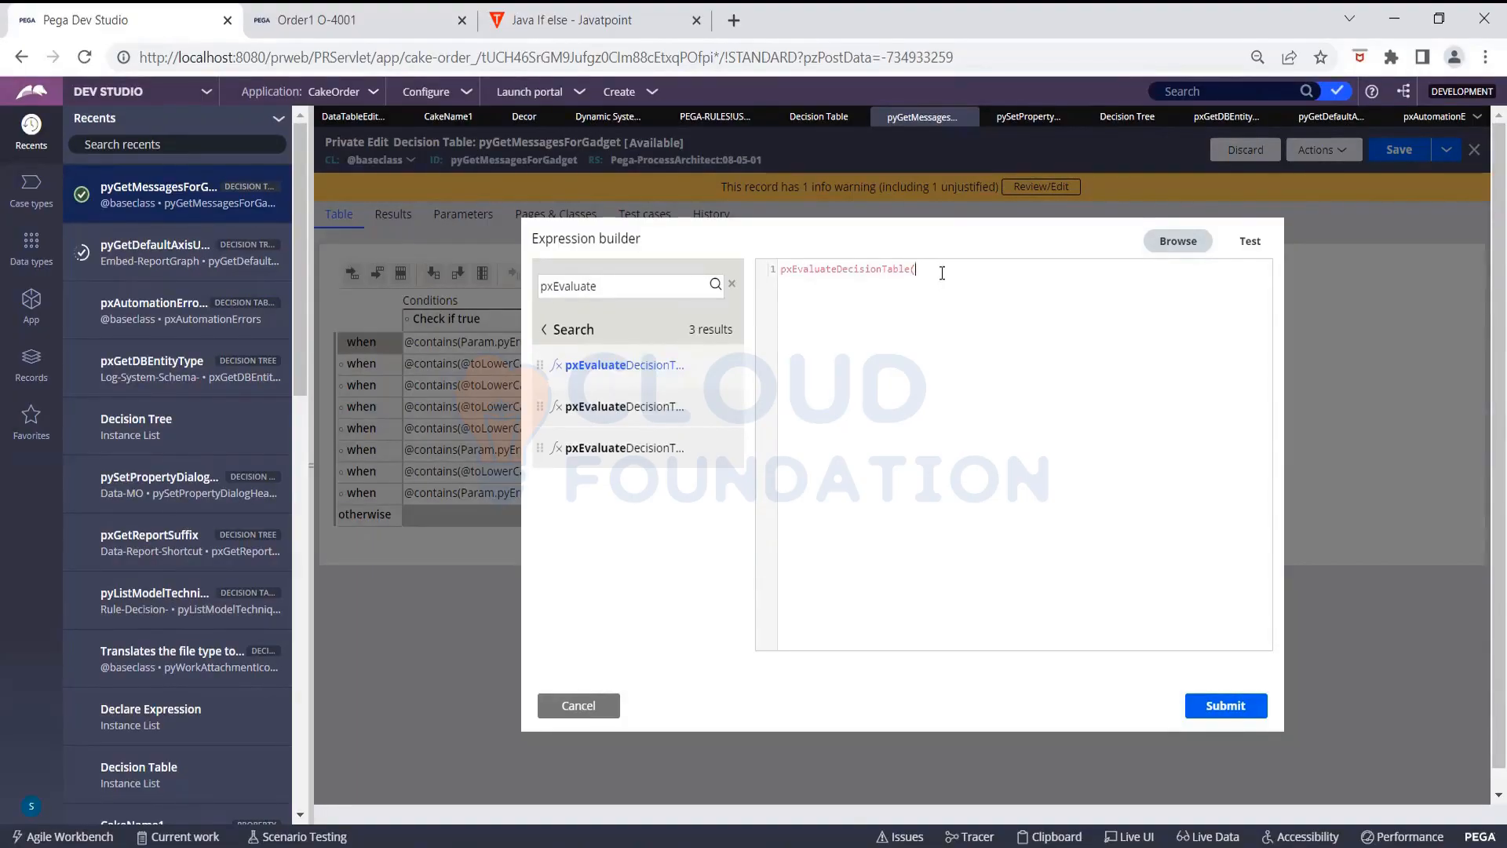
text("t)
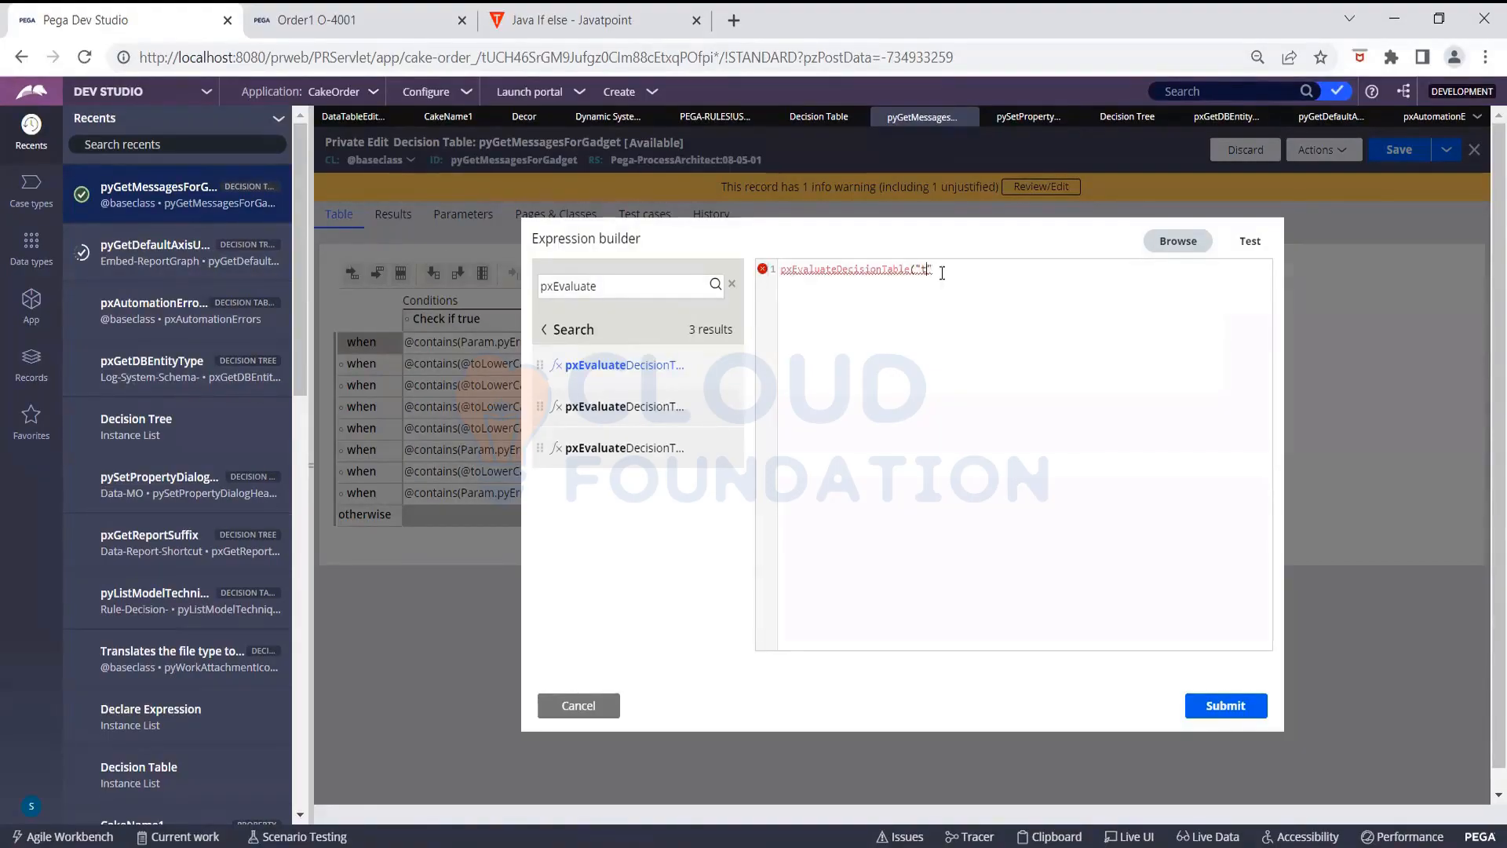
text(es)
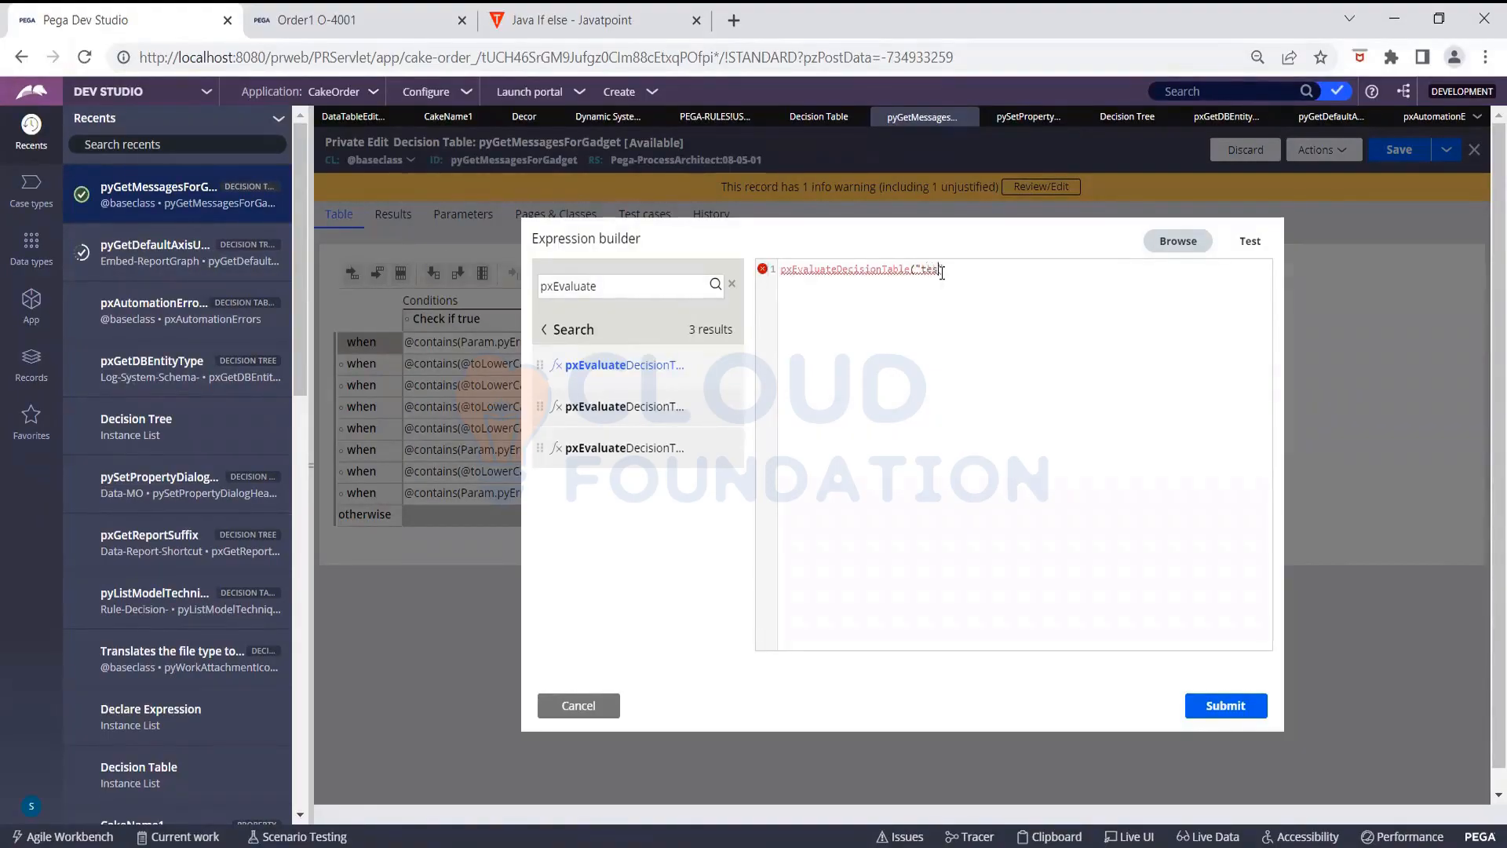
text(t)
mouse_move(661, 376)
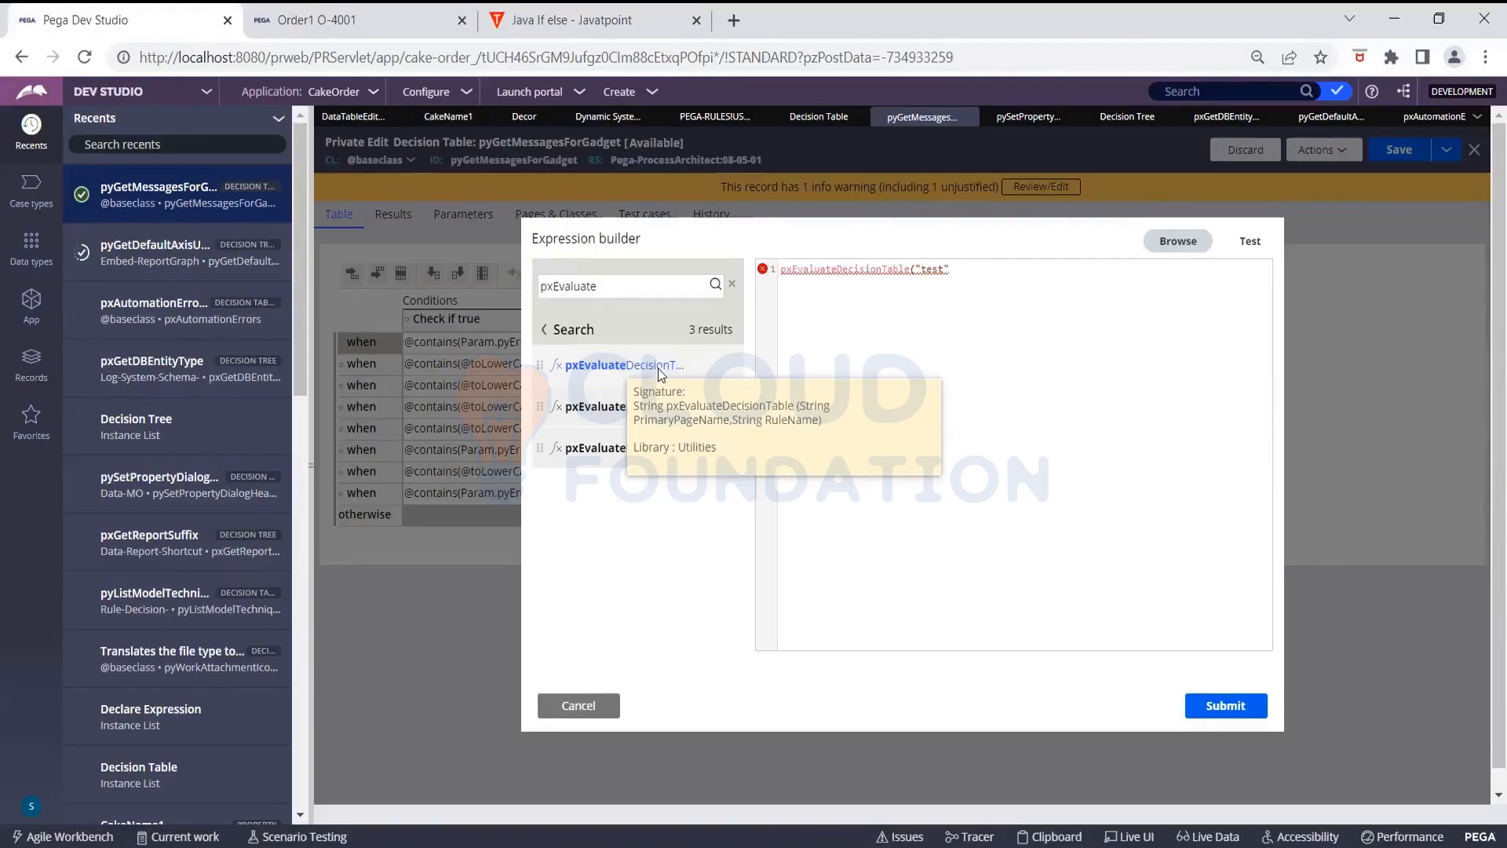
text())
Copy the function name pxEvaluateDecisionTable from the expression and search for it among rules and data
key(ctrl+a)
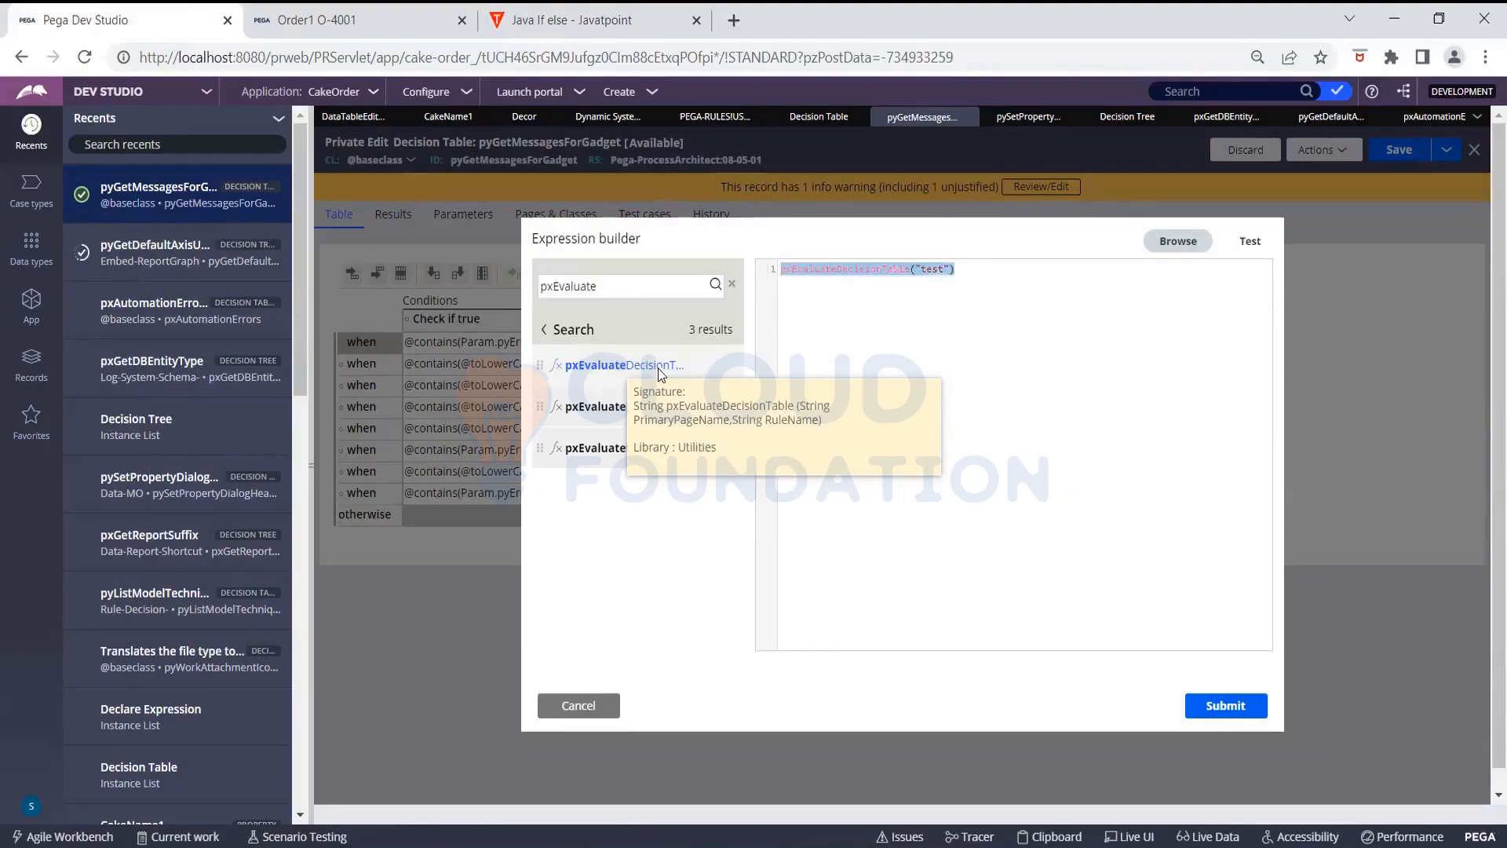
click(912, 270)
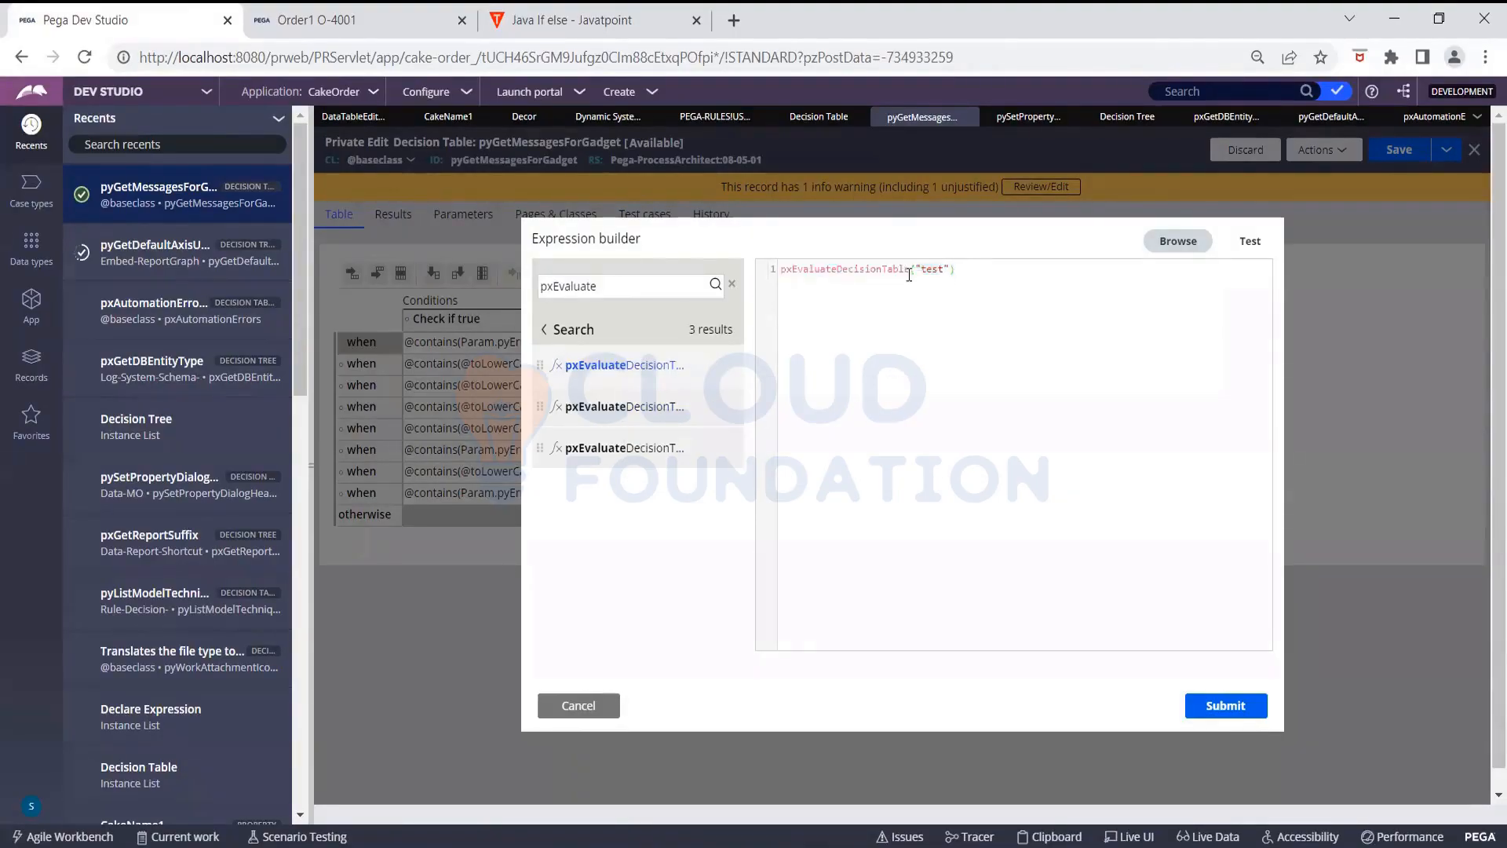
drag(915, 271, 768, 267)
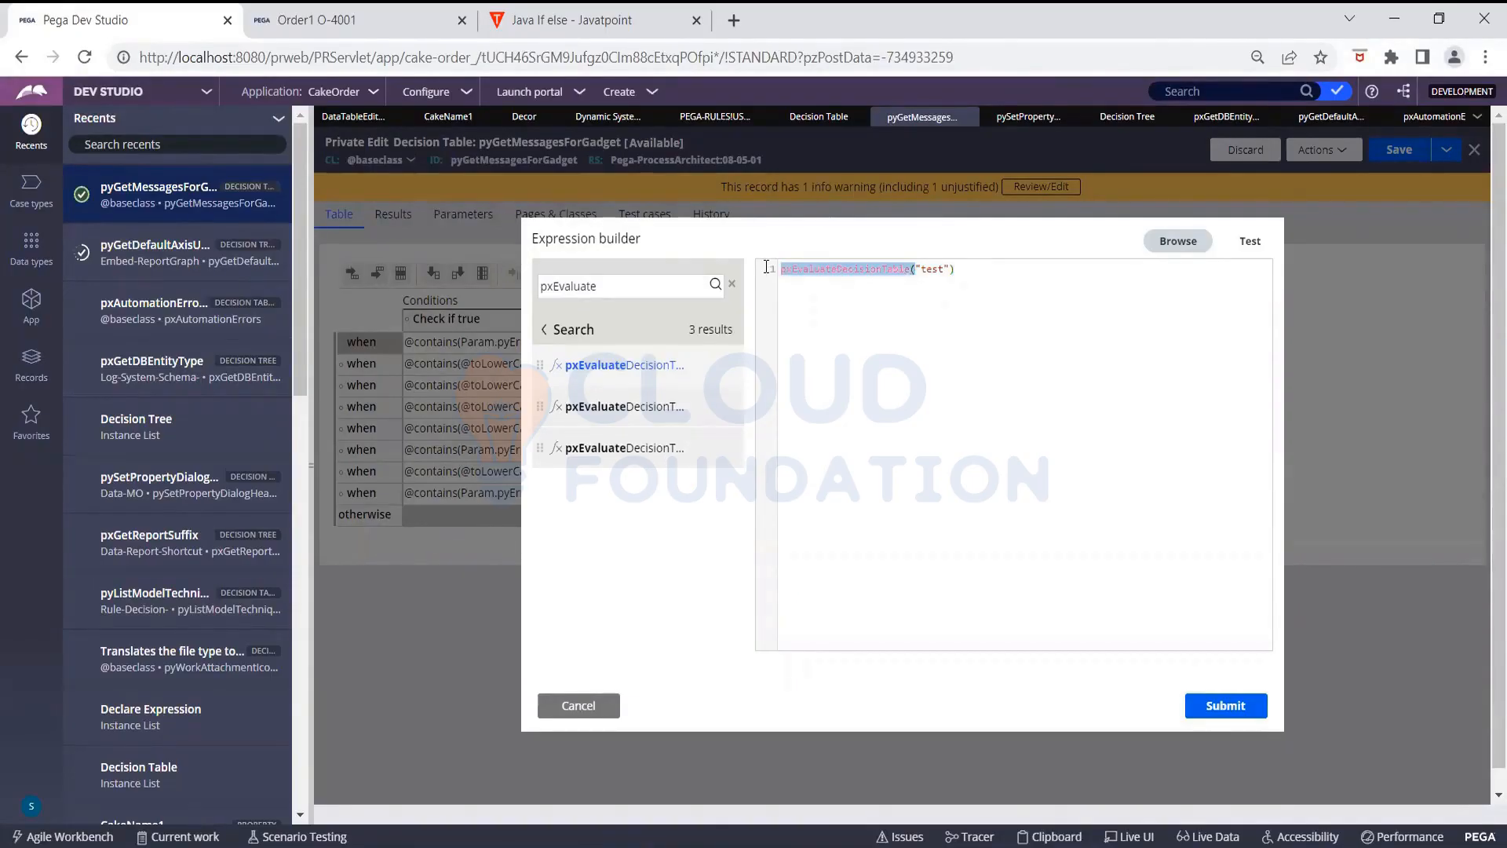
click(844, 293)
triple_click(849, 270)
drag(909, 271, 783, 266)
key(ctrl+c)
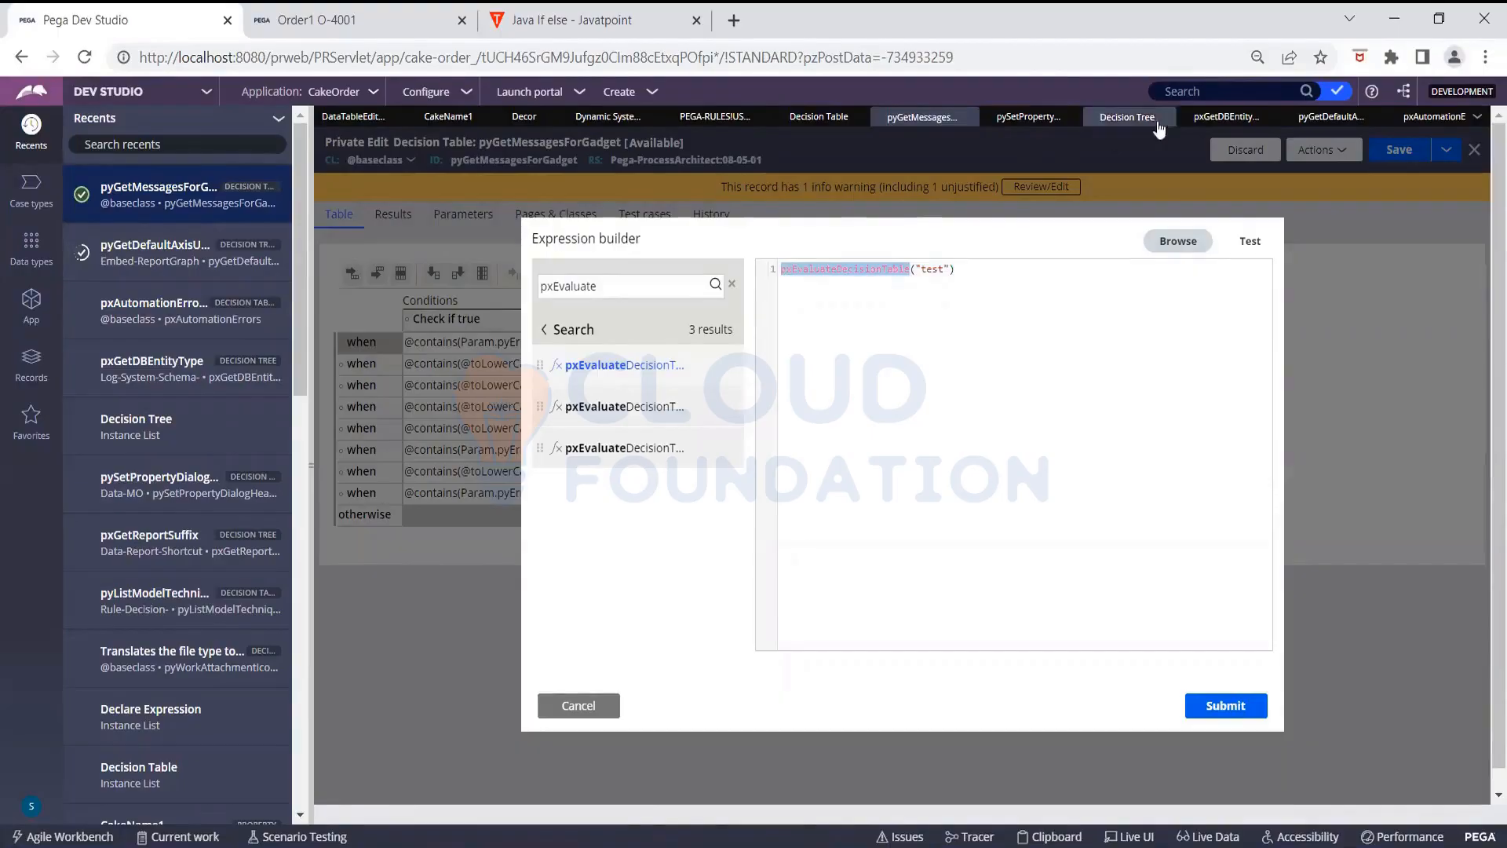
click(1239, 92)
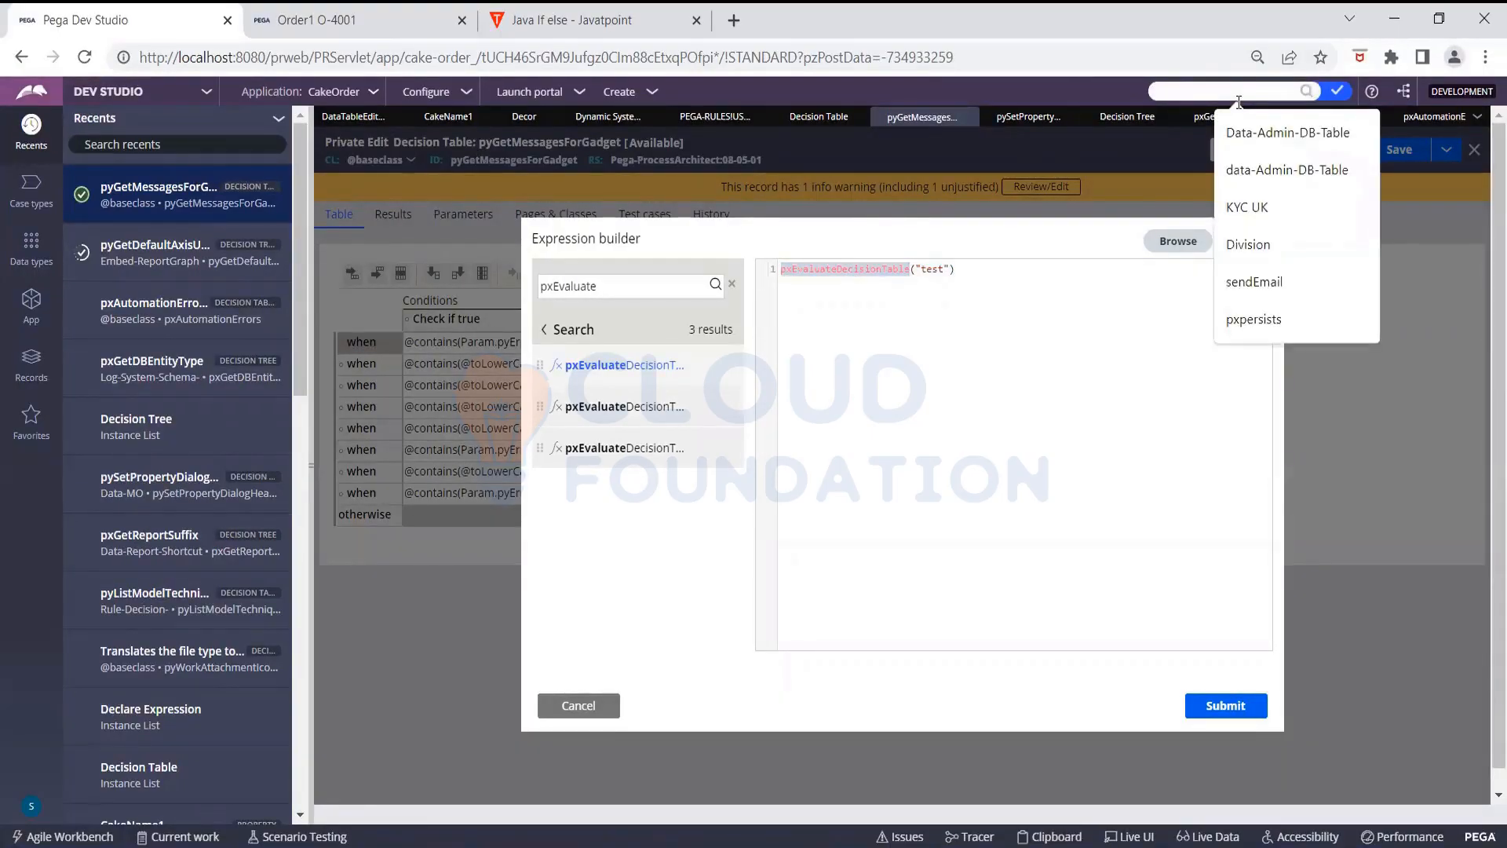
key(ctrl+v)
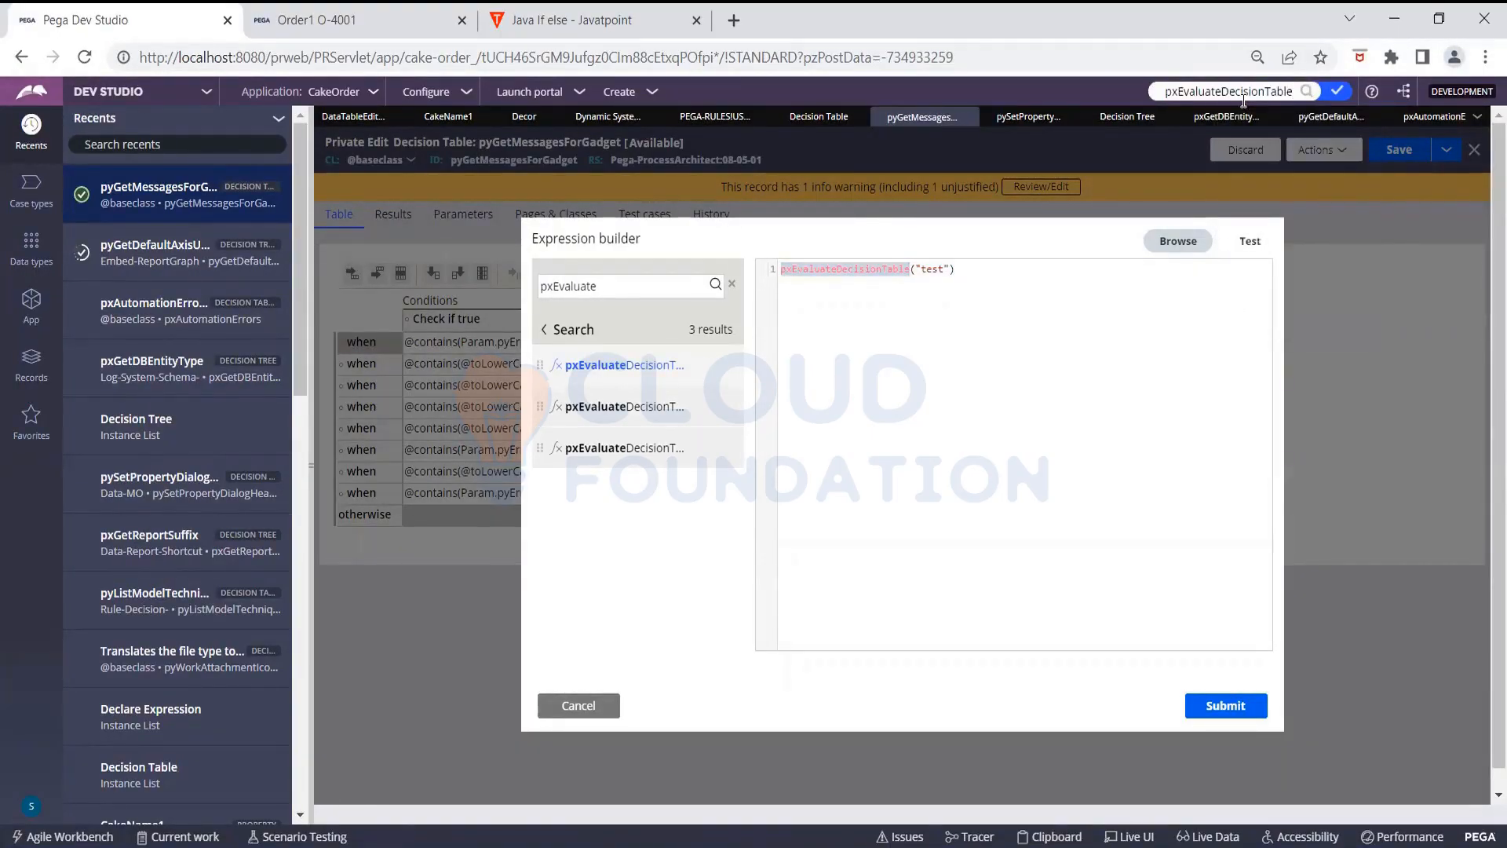
key(Return)
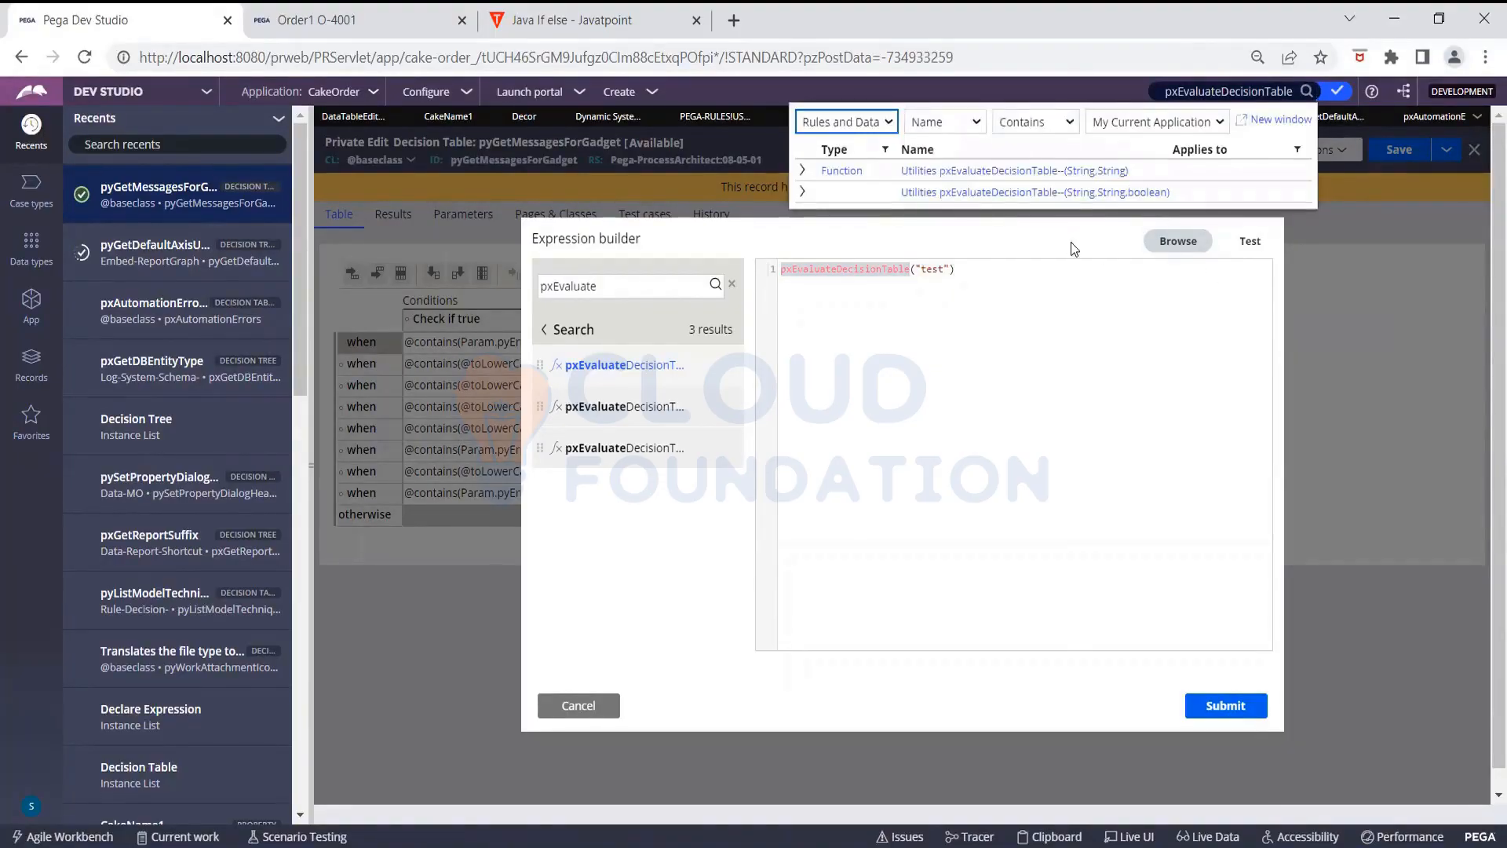
Try to open the (String,String) function, and close the Dynamic Syste…, D_LookUpList, DataTableEdit… and CakeName1 records
click(970, 175)
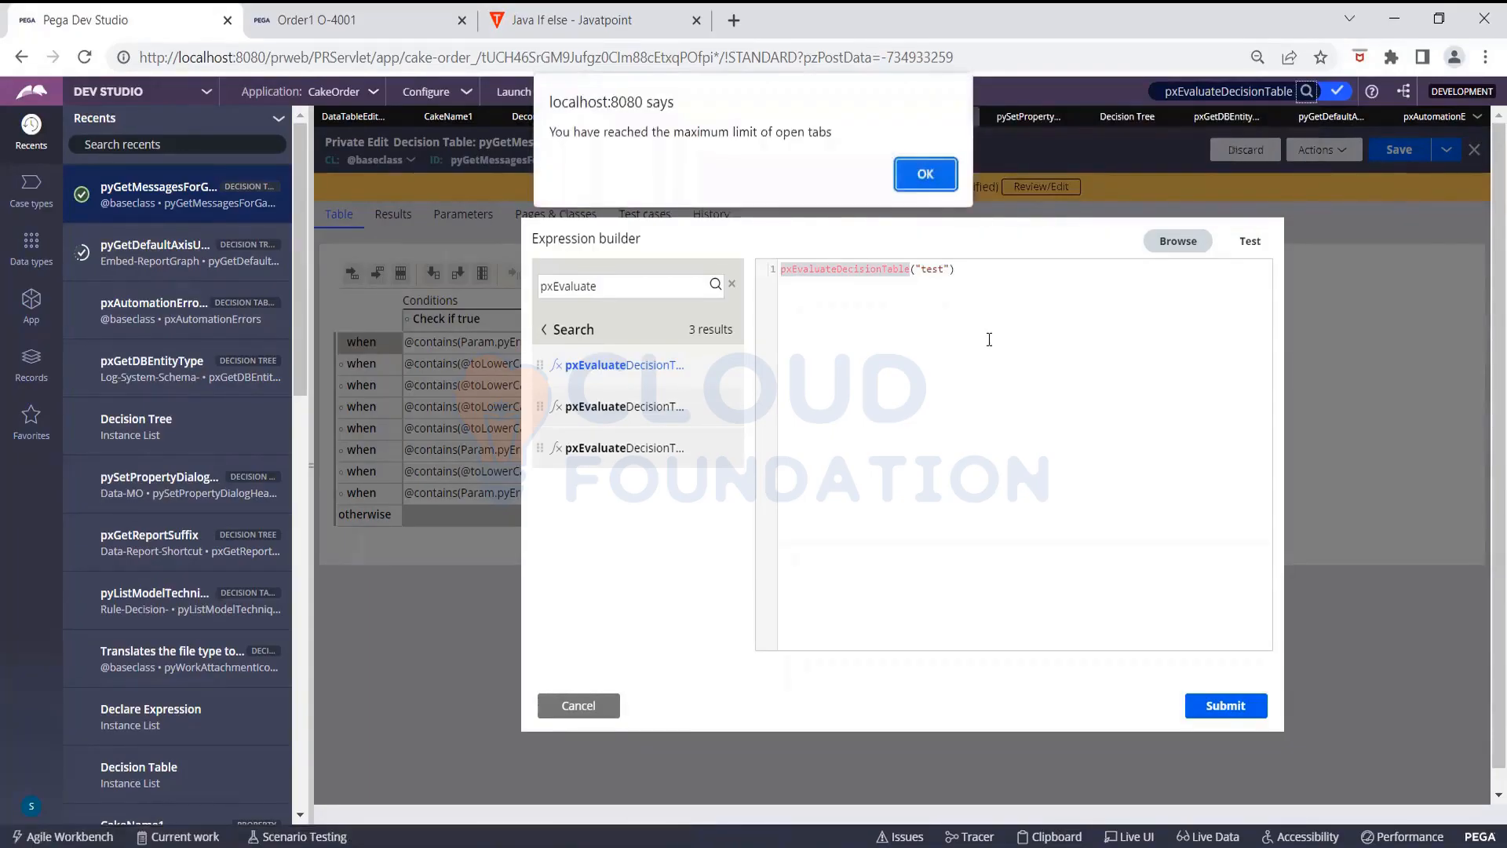
click(935, 176)
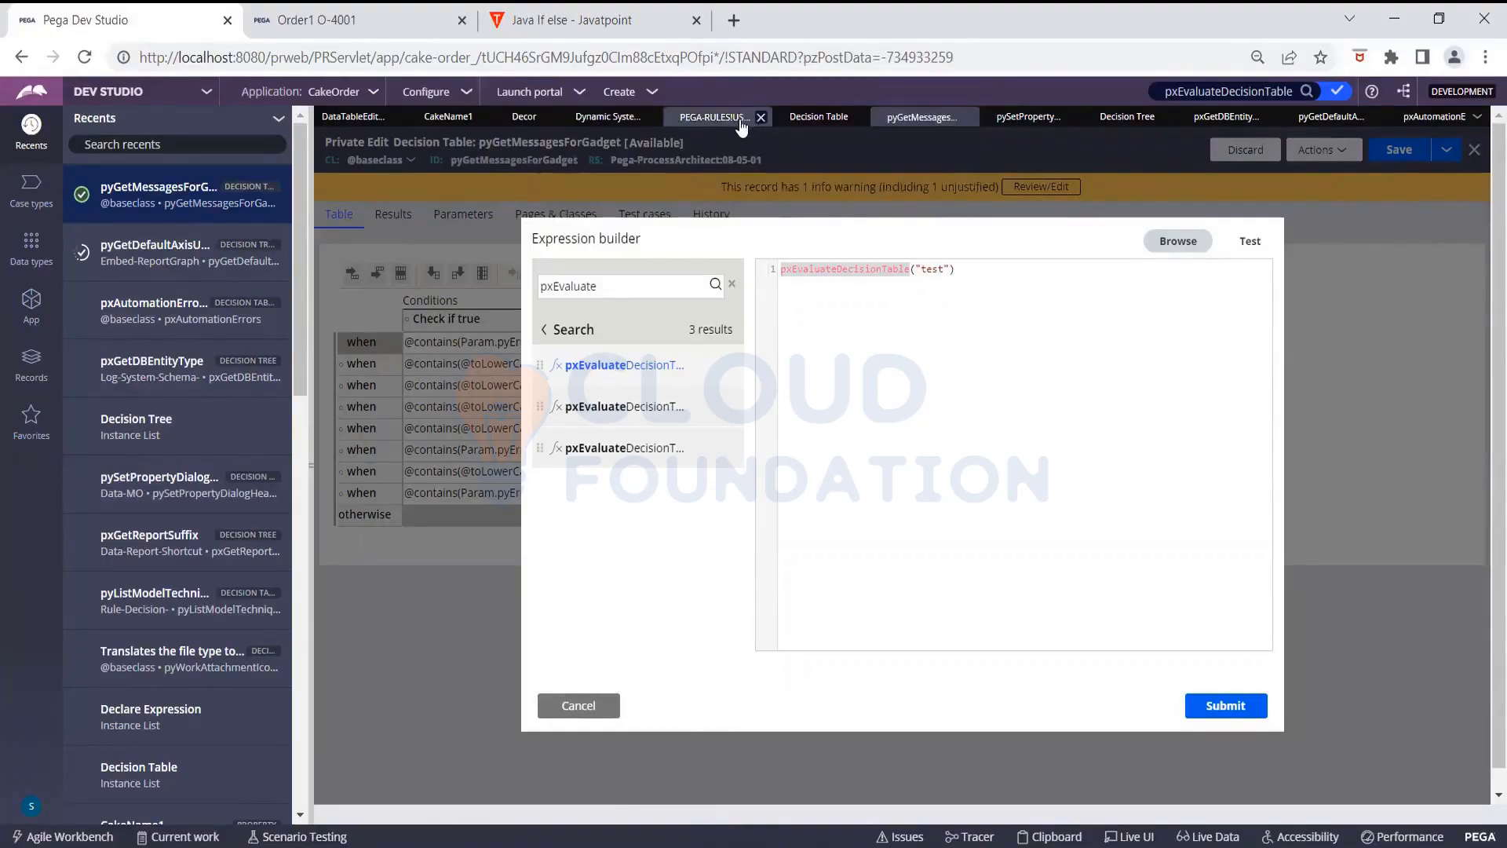
click(655, 118)
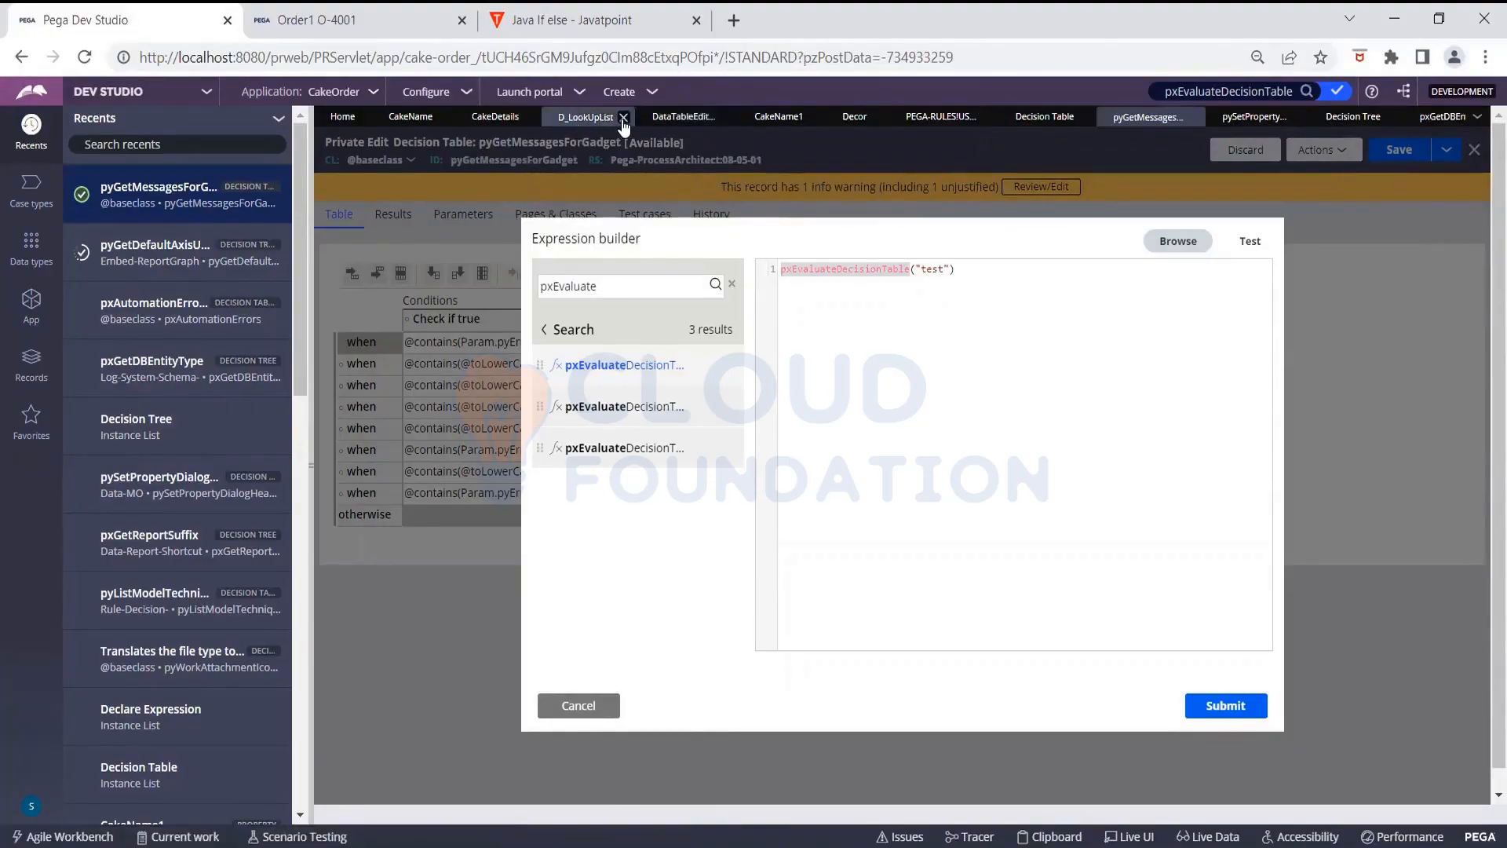
click(623, 117)
click(624, 117)
click(620, 116)
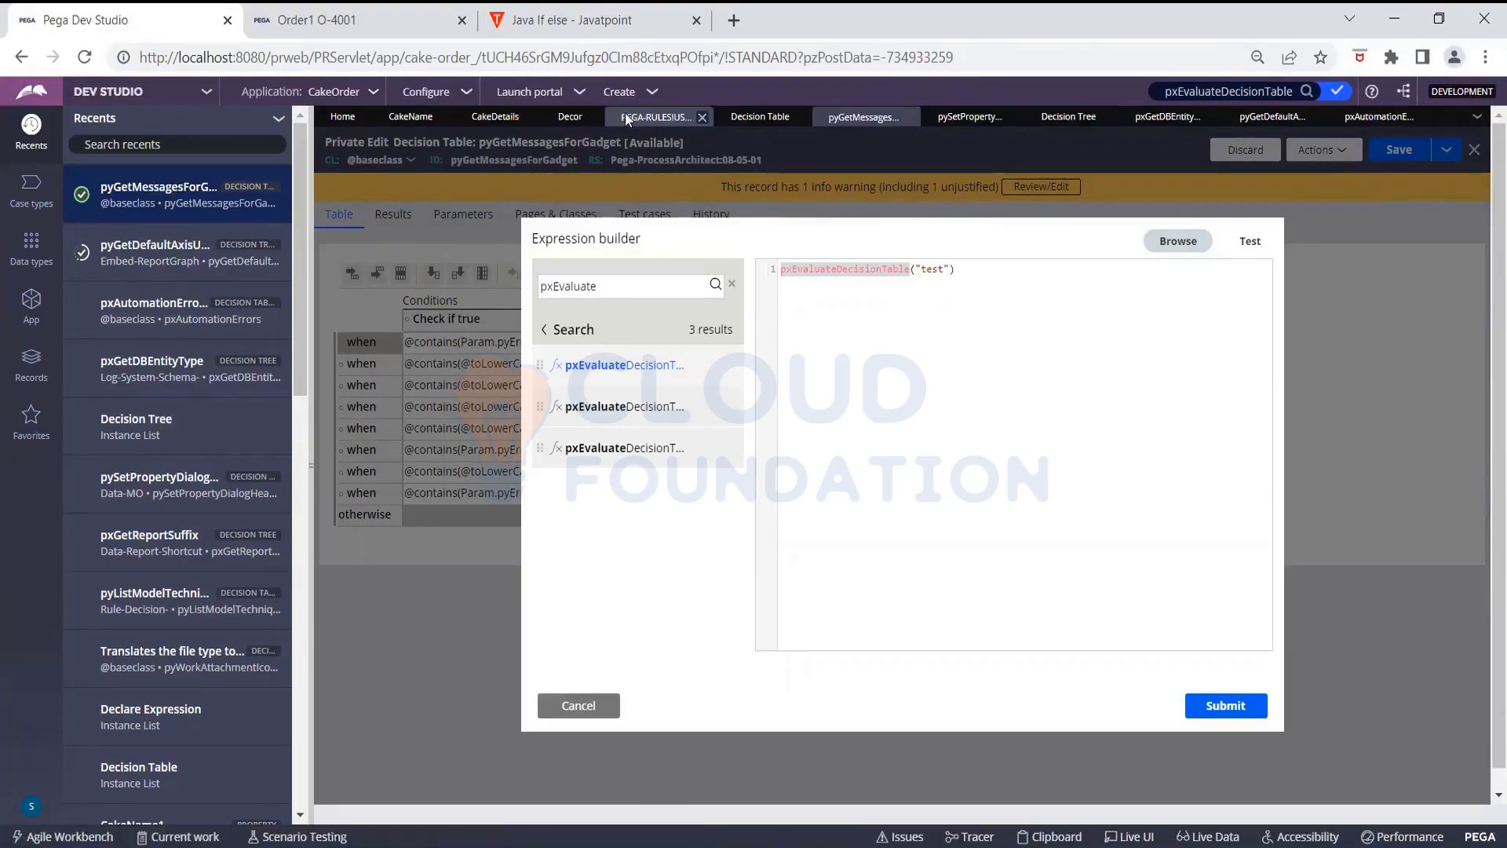
Open the Utilities pxEvaluateDecisionTable--(String,String) function from the search results and view its references
click(1306, 92)
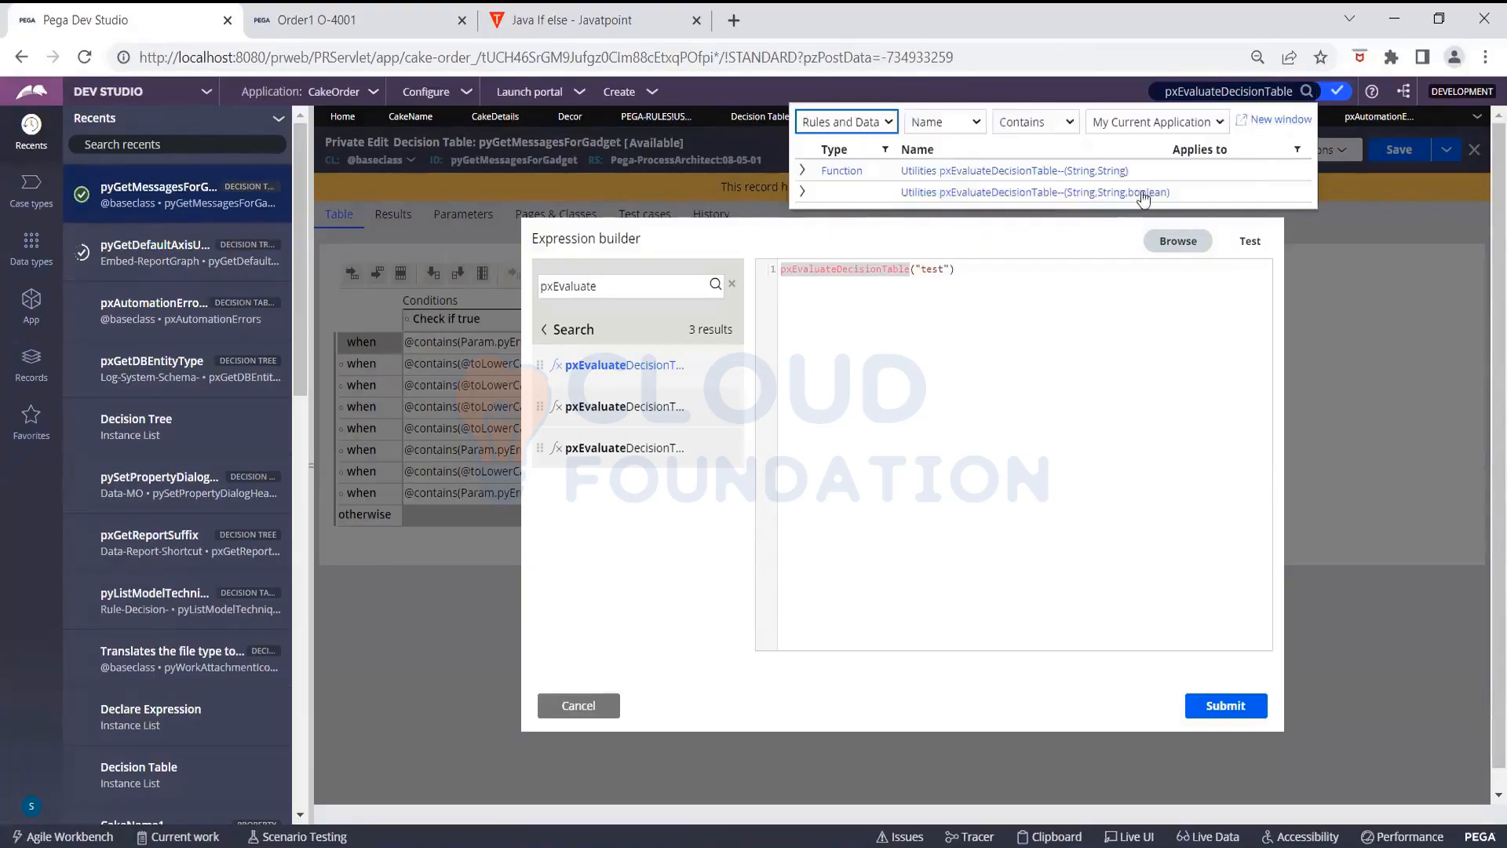
click(1022, 172)
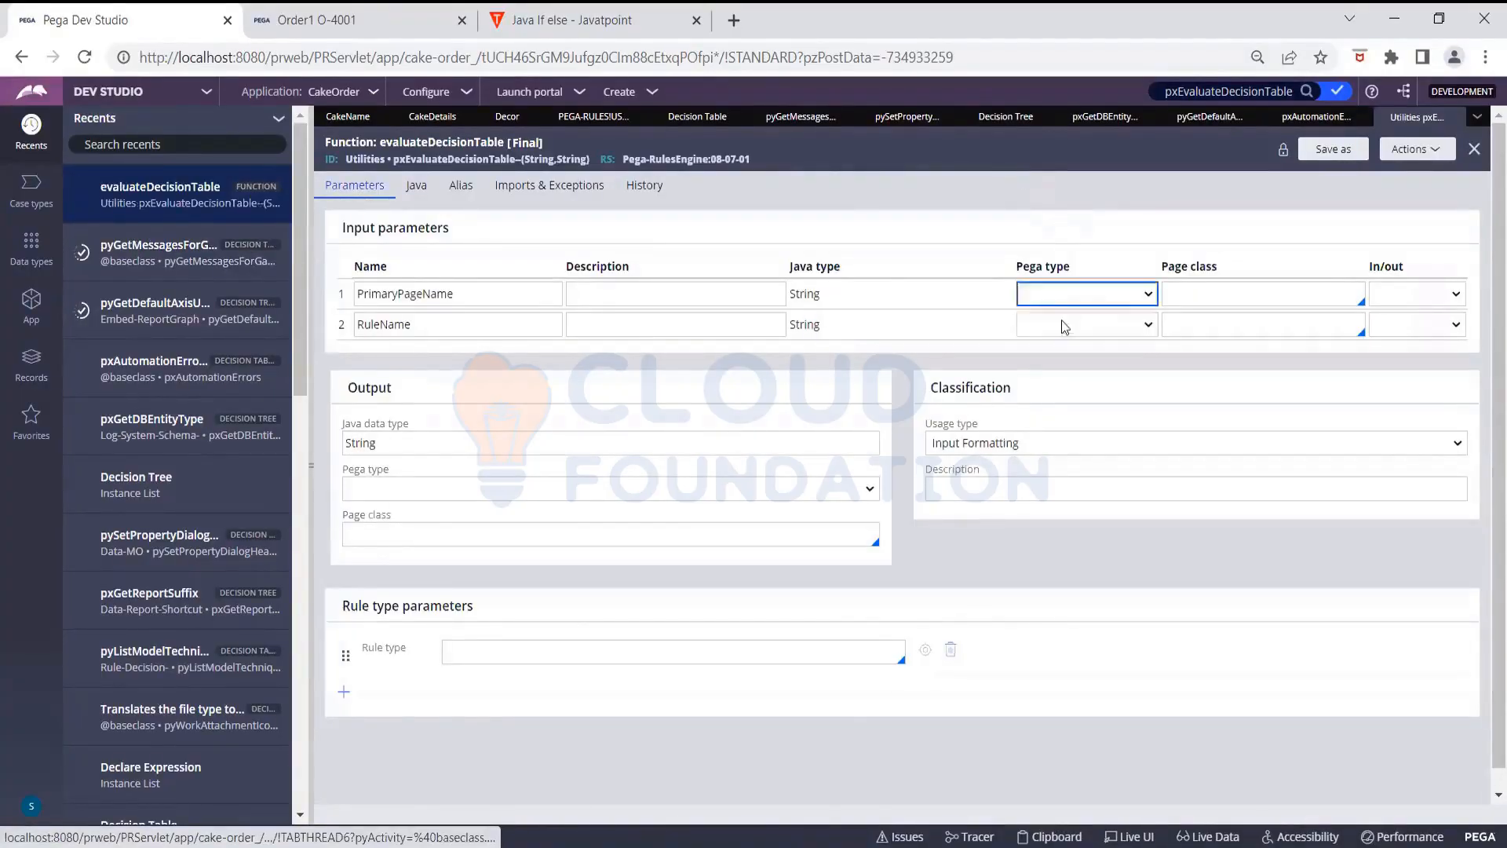
click(1421, 149)
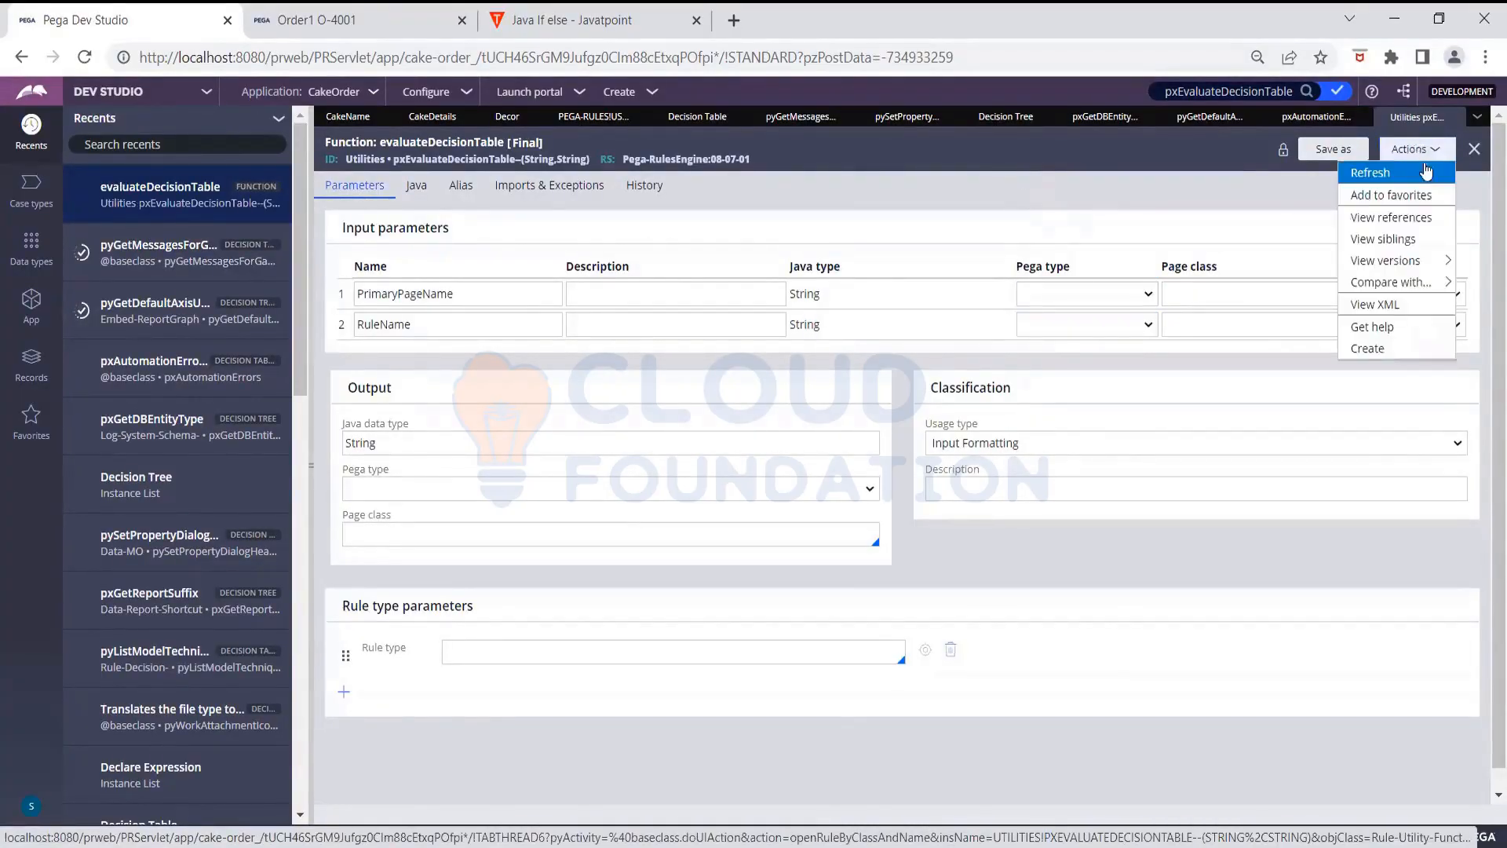
click(1413, 217)
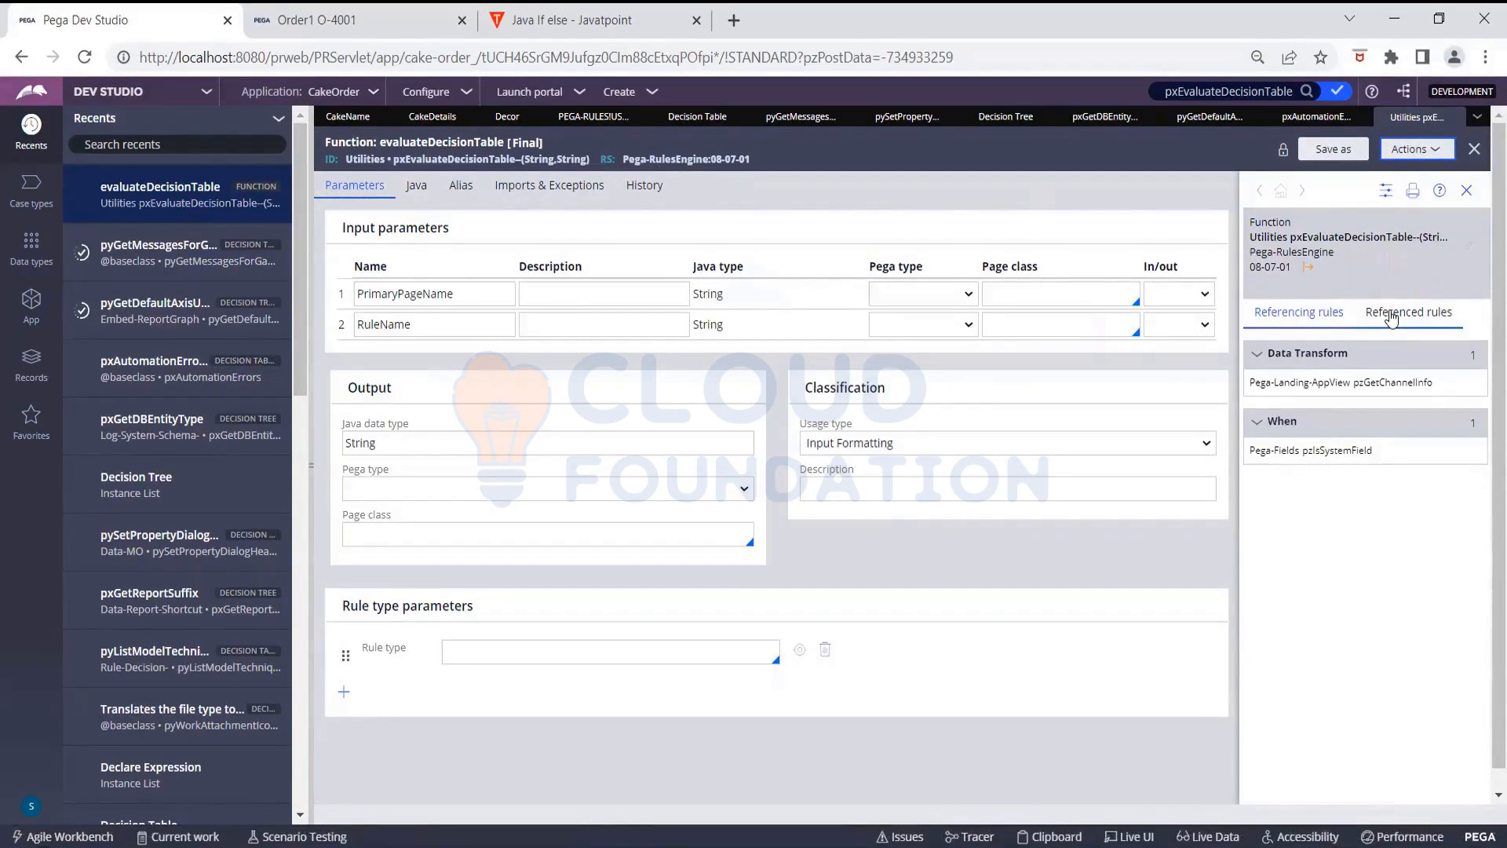
Trace the pzGetChannelInfo data transform's references to the D_pzChannelDetails data page, view that page and close it
click(1363, 384)
click(1473, 384)
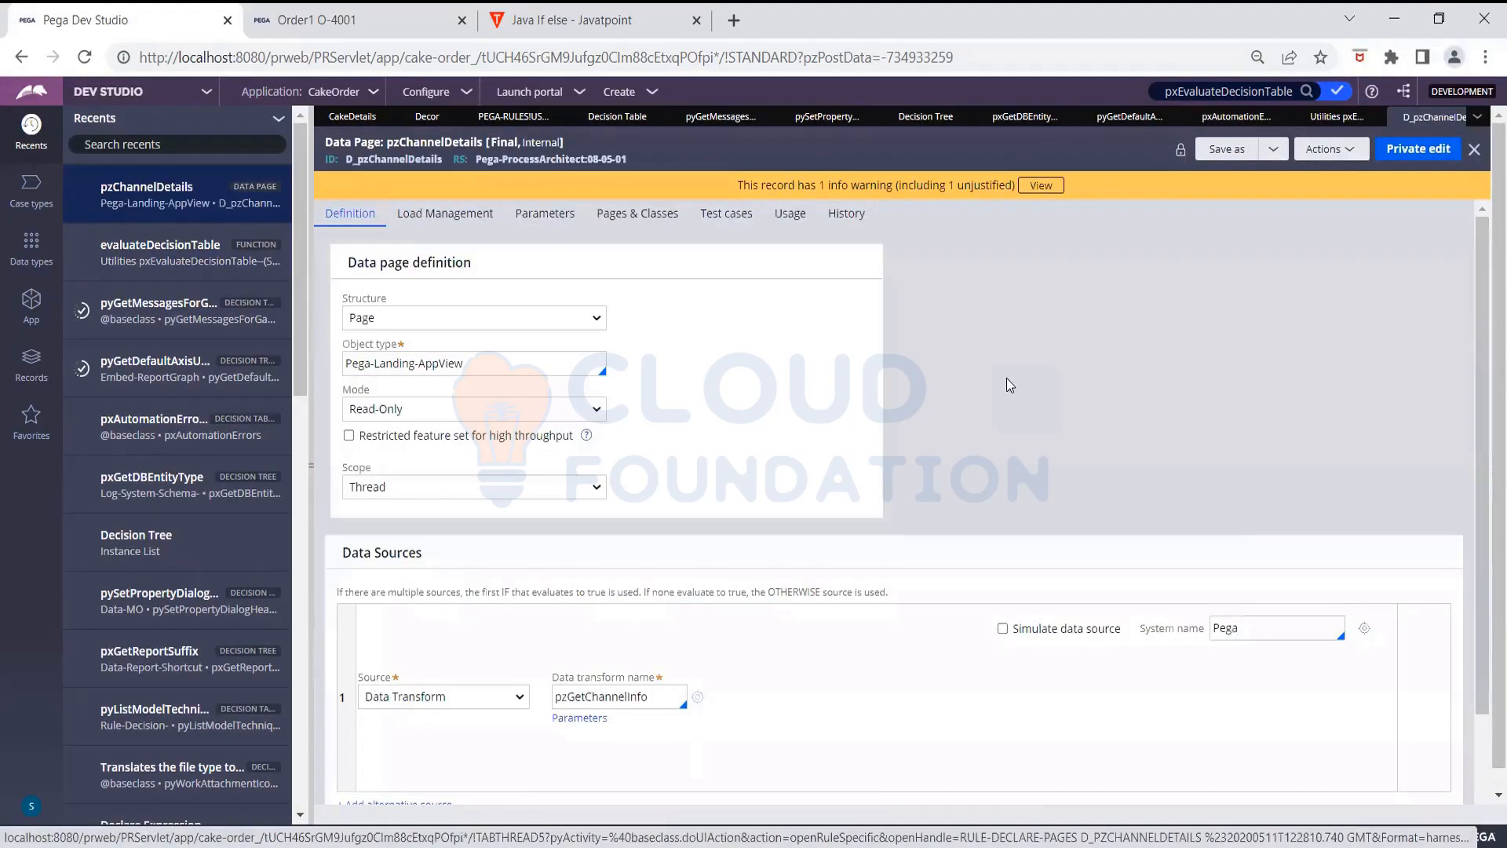
click(1460, 118)
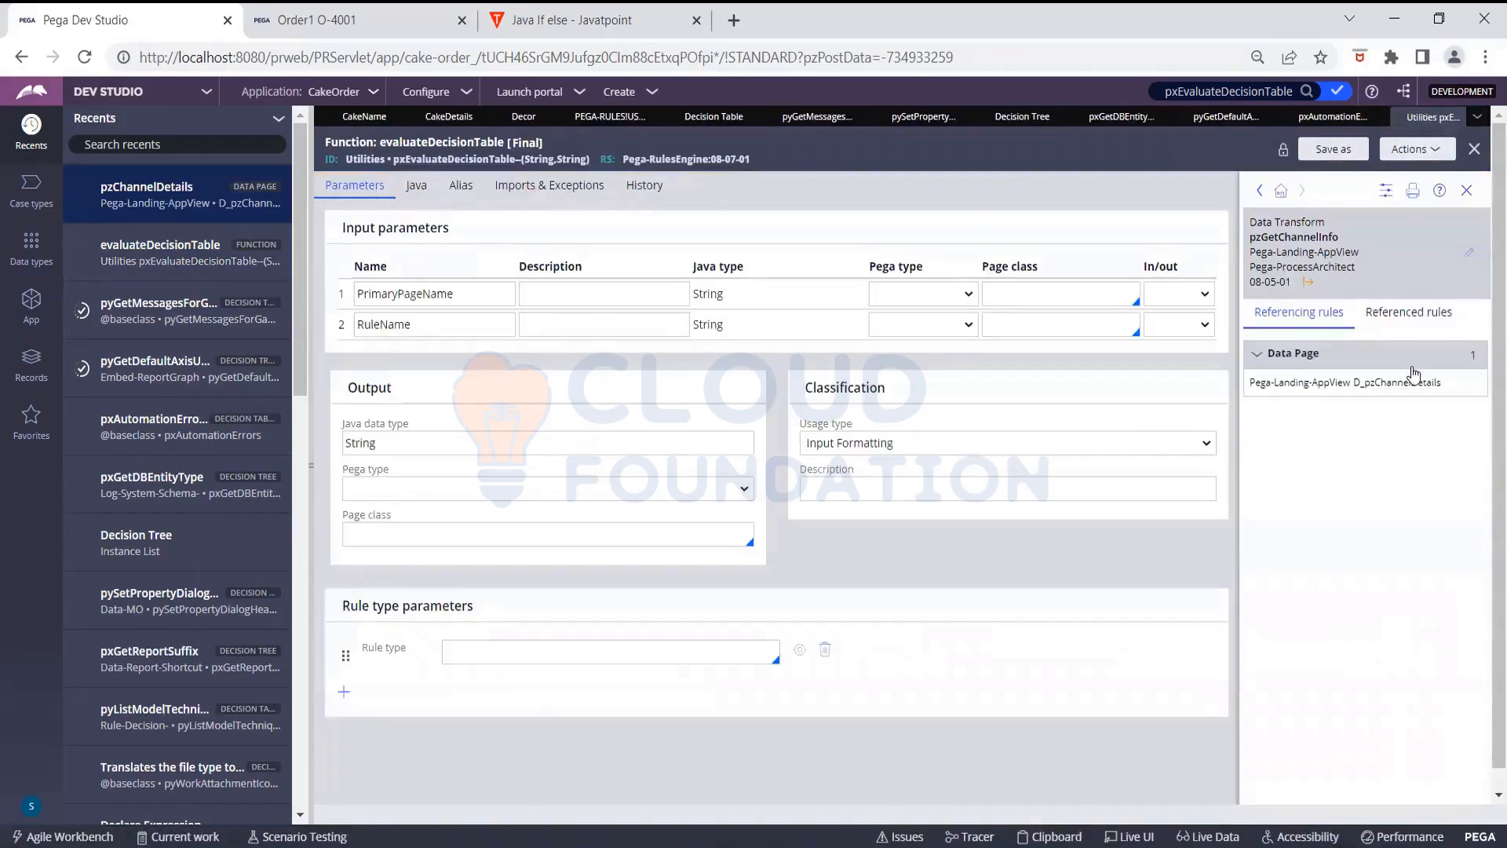
Dismiss the pzGetChannelInfo references and return to the evaluateDecisionTable function's own list of referencing rules
mouse_move(1473, 386)
click(1466, 189)
click(1420, 159)
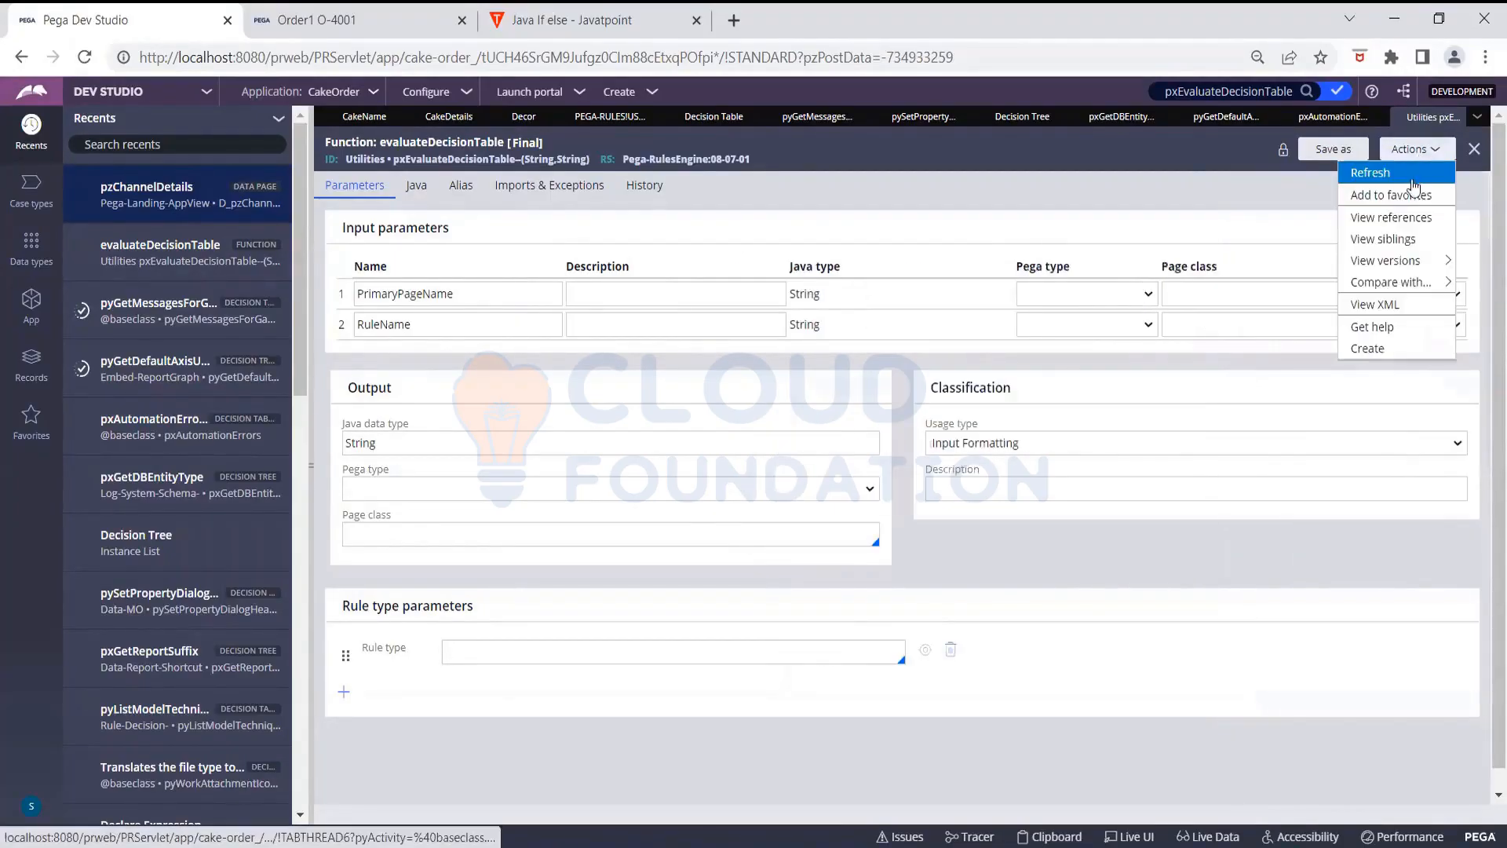
click(1407, 225)
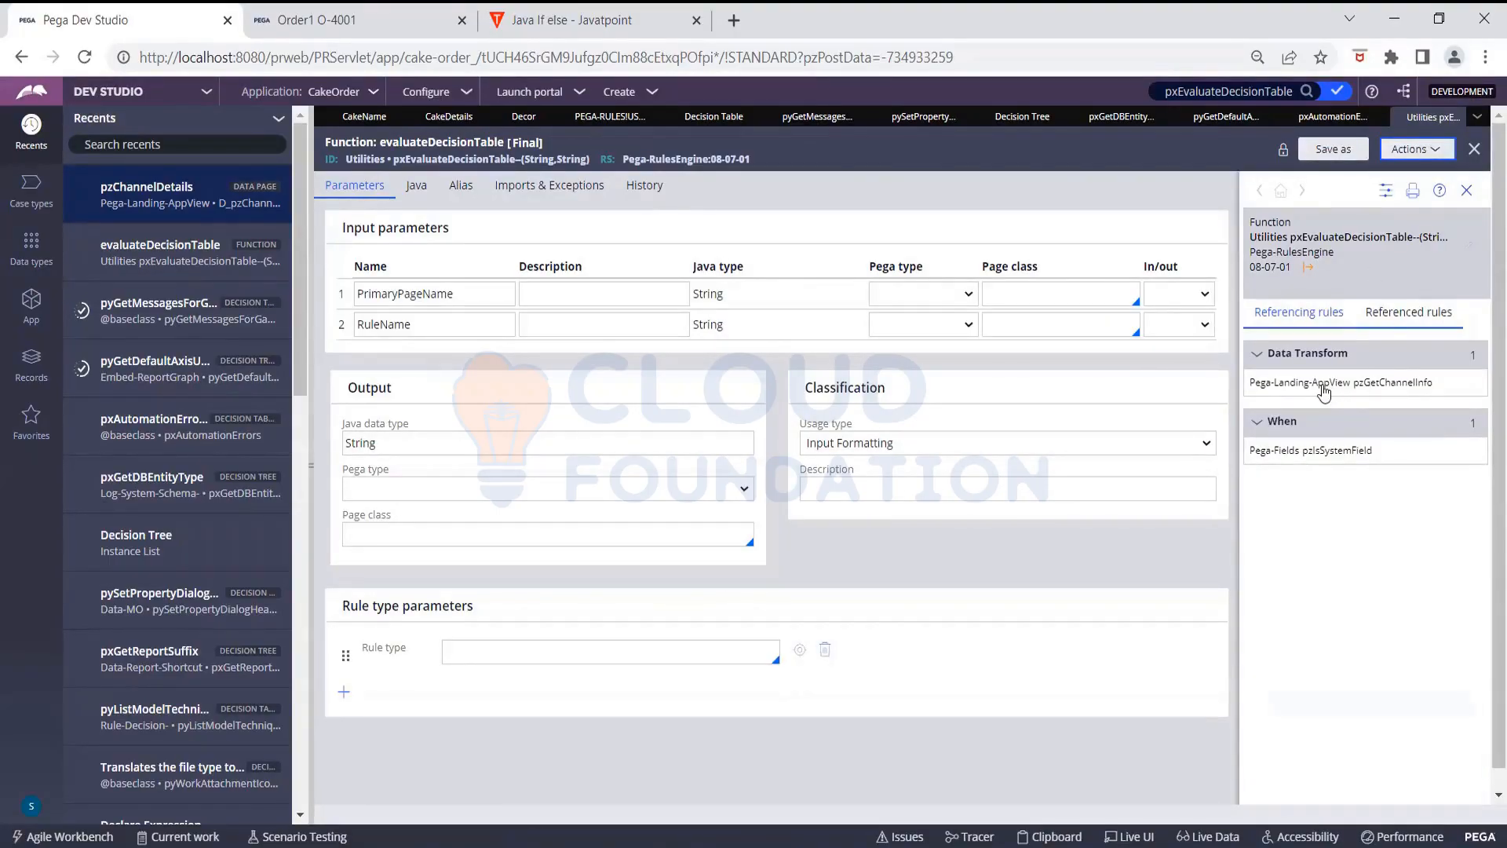
Open the pzGetChannelInfo data transform from the evaluateDecisionTable function's referencing rules
click(1476, 385)
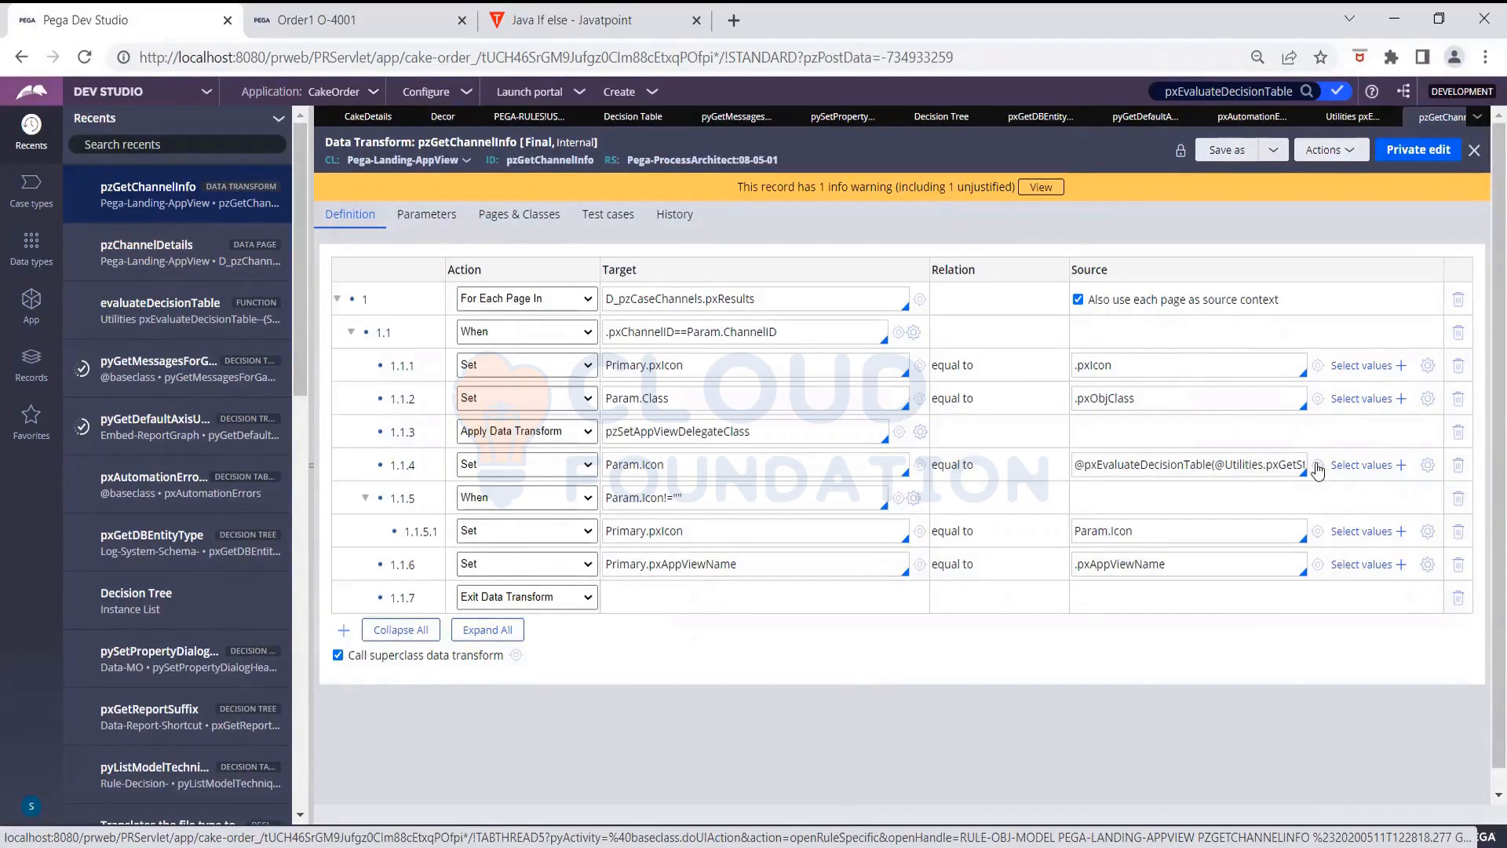
click(1317, 467)
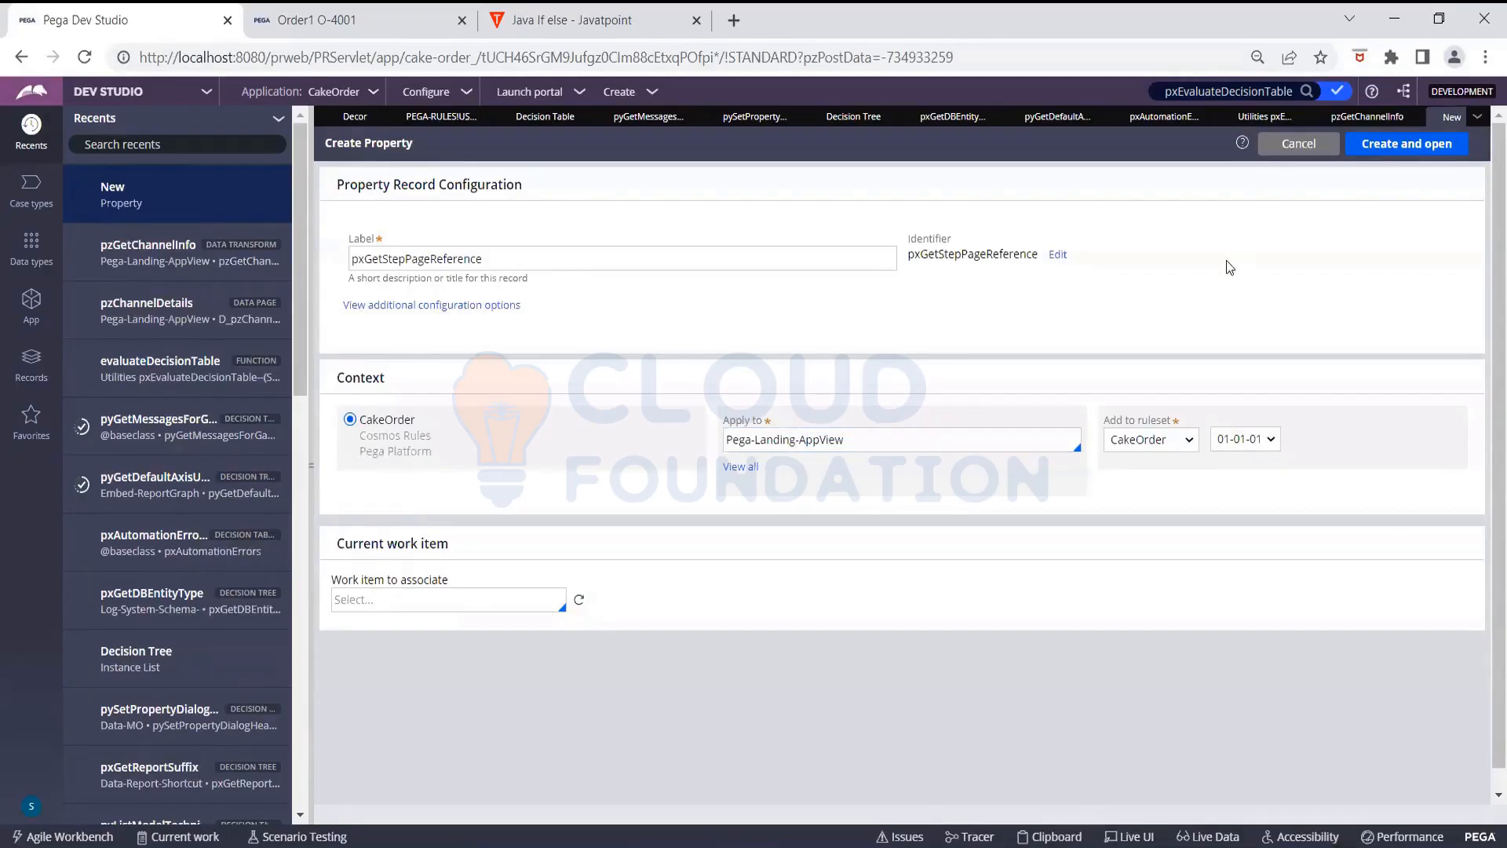
click(1386, 119)
click(1452, 117)
click(1272, 147)
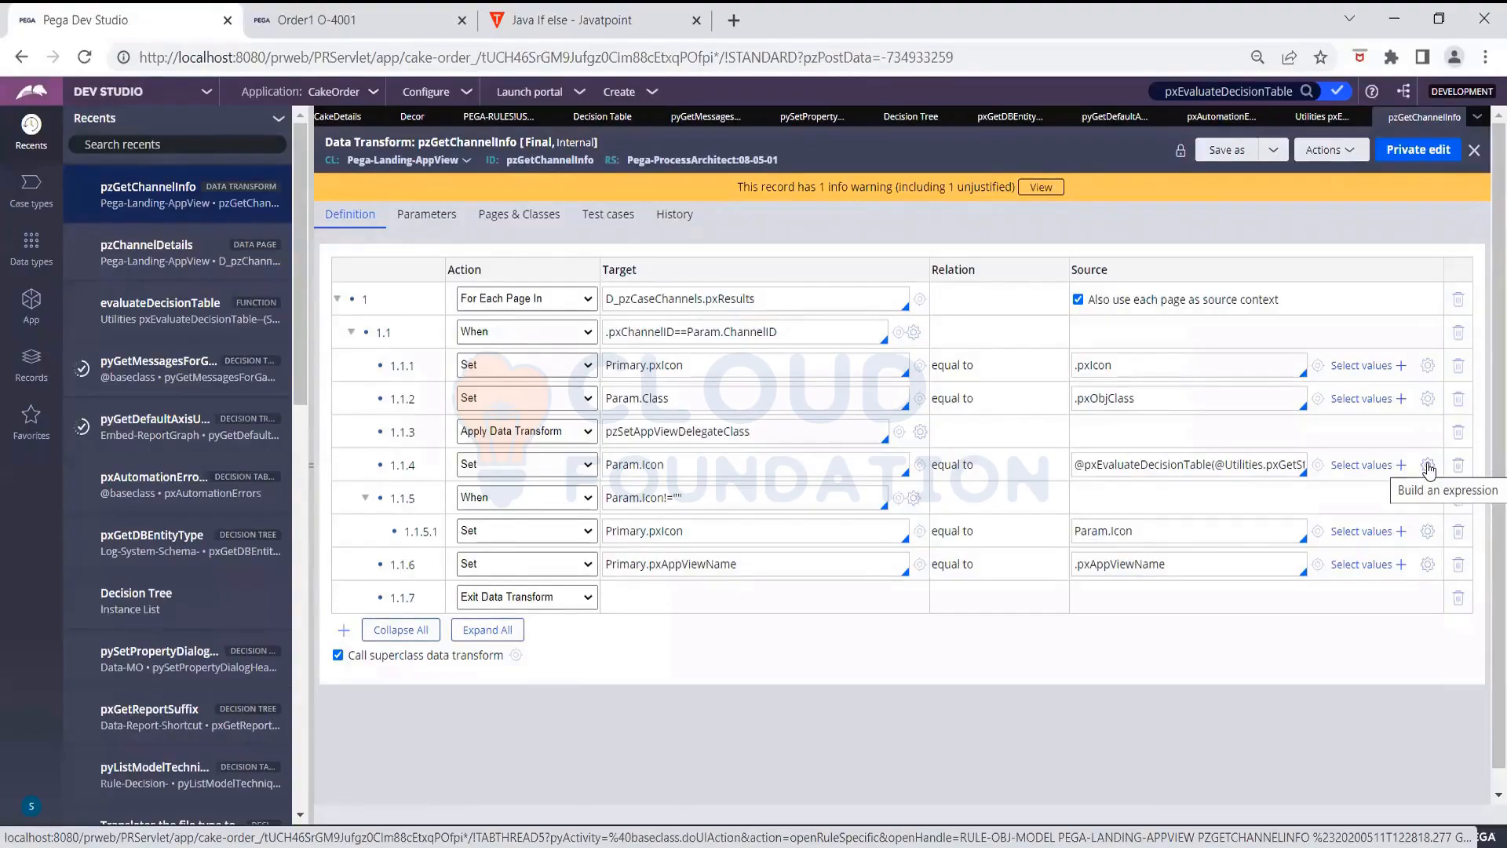
click(1427, 468)
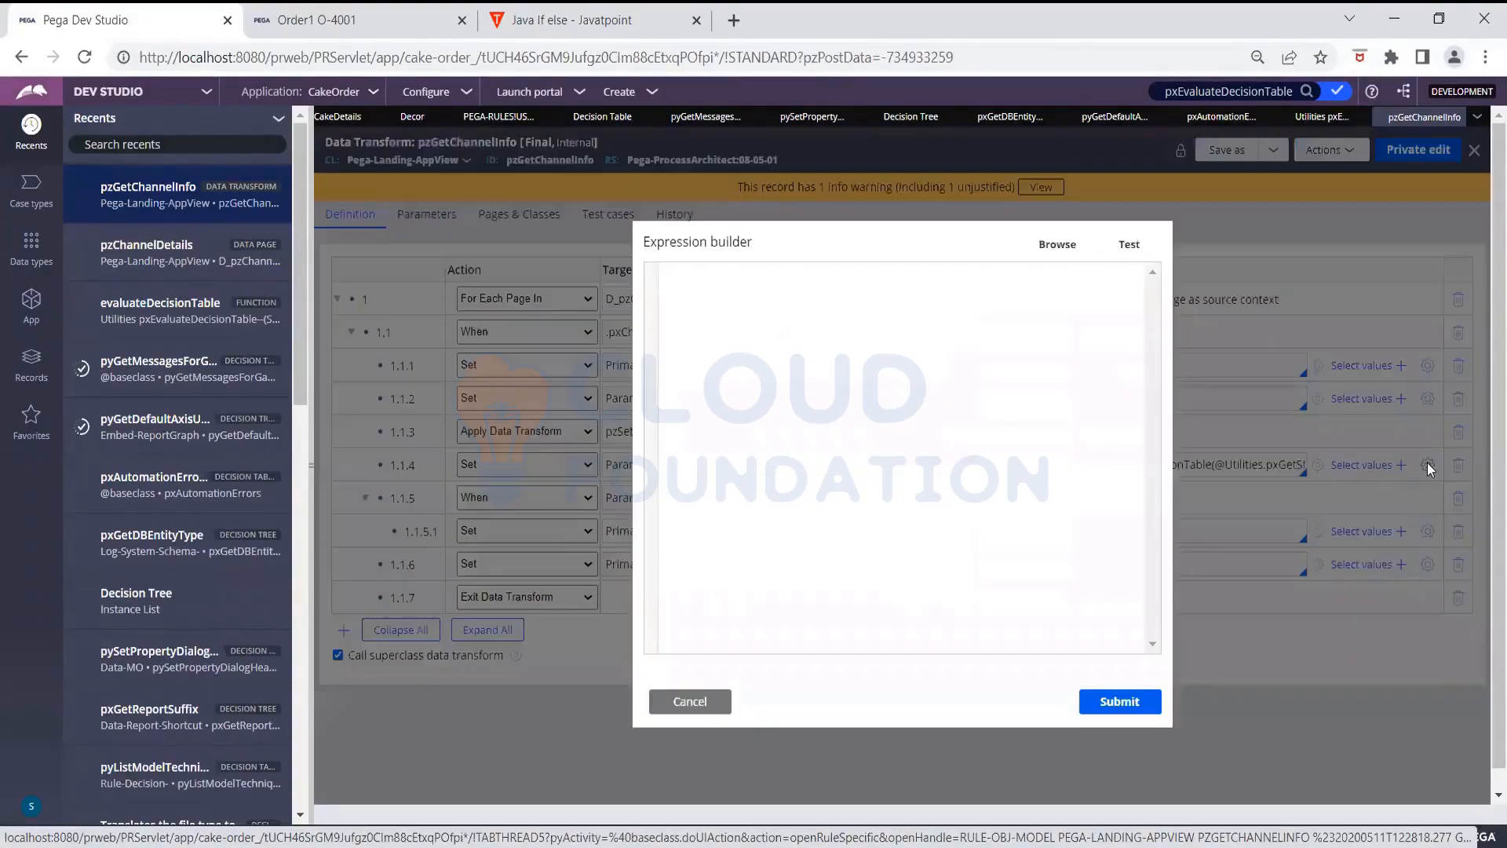
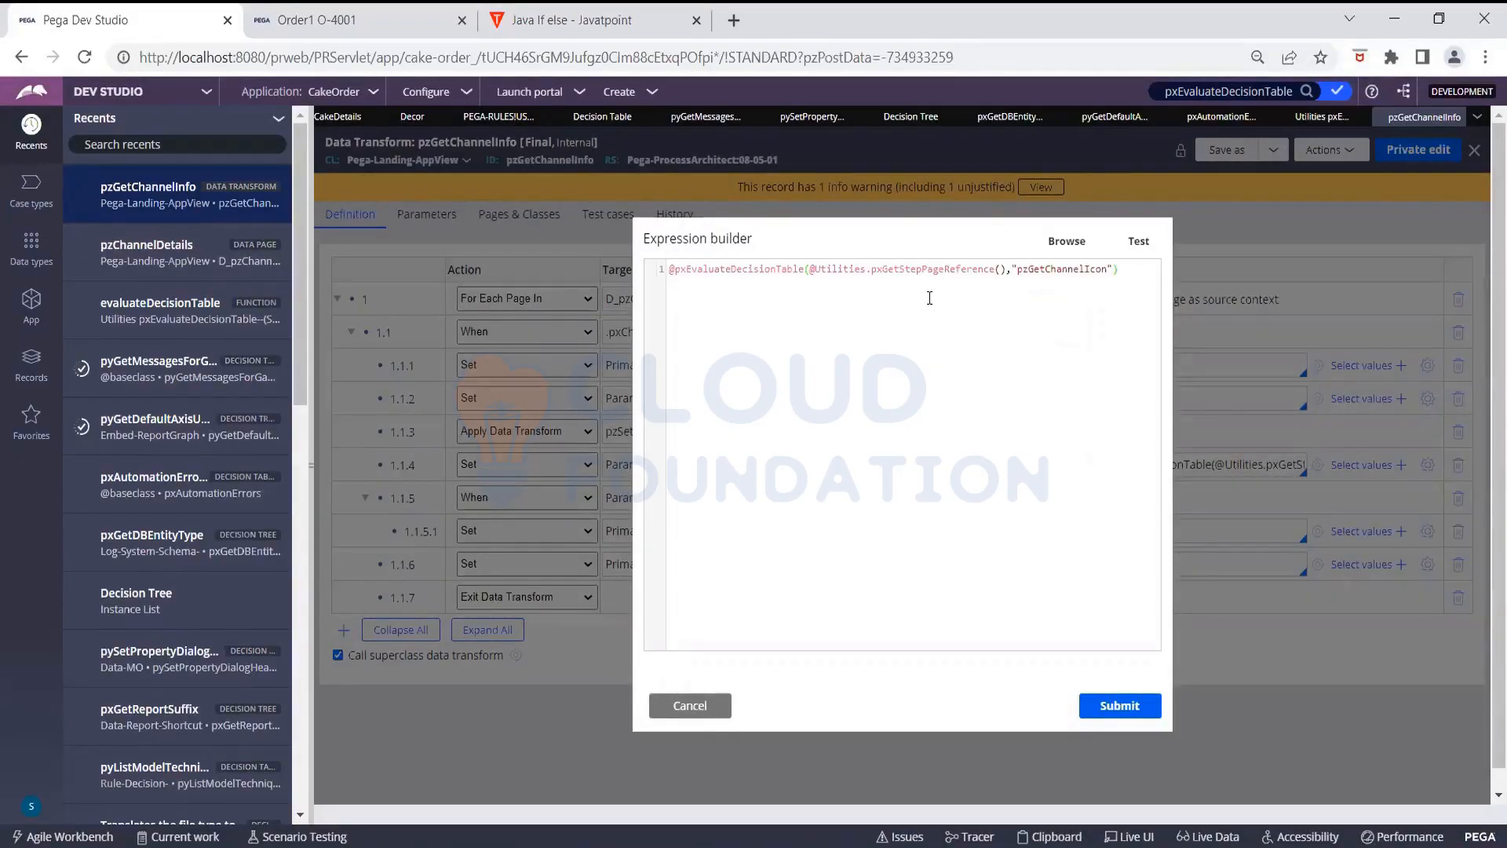
triple_click(744, 269)
click(744, 268)
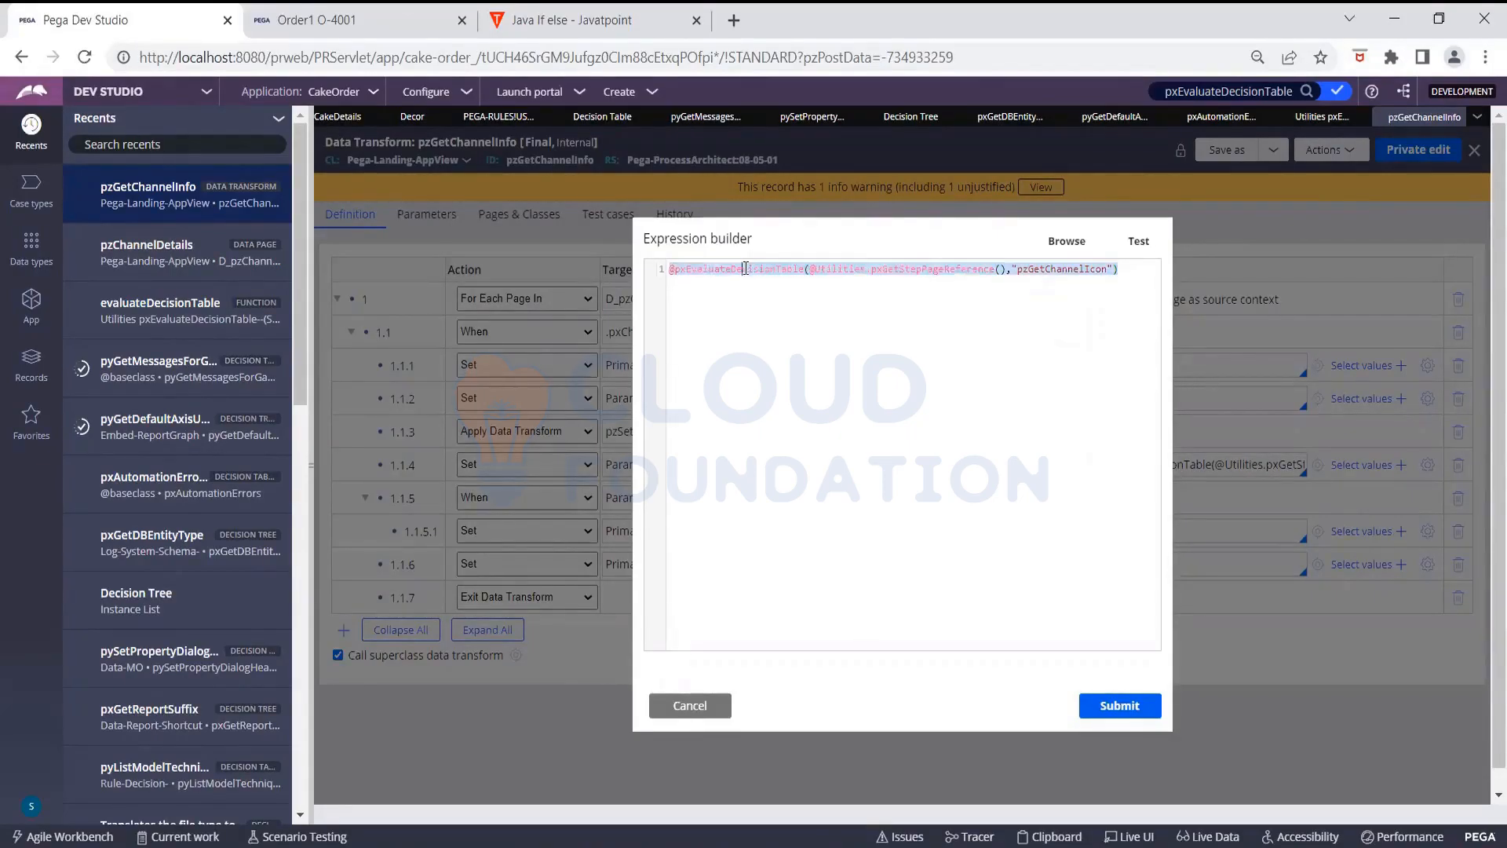
drag(803, 268, 675, 261)
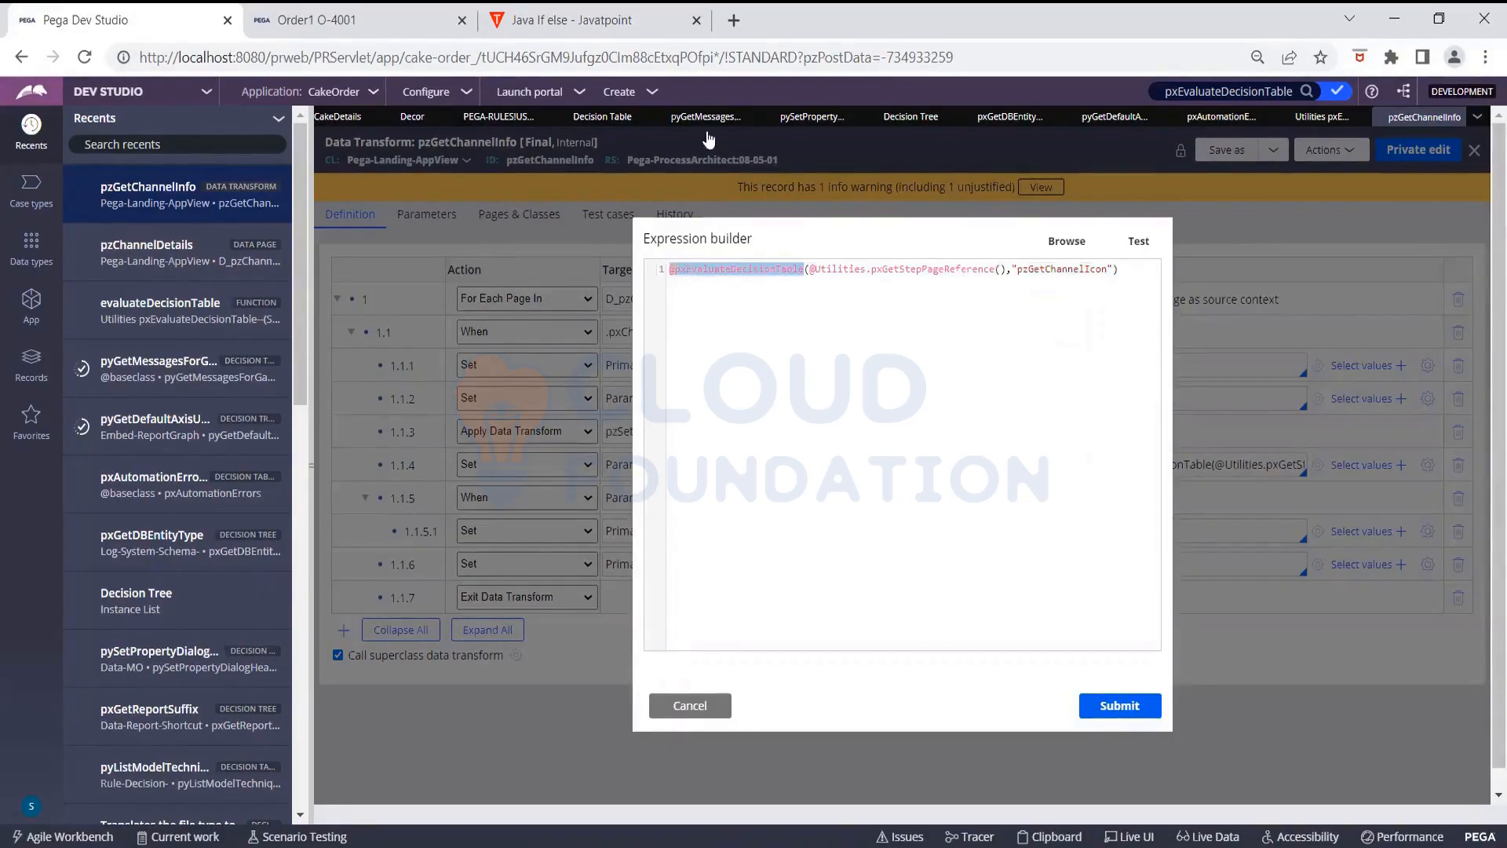
Search Google in a new browser tab for "pxevaluatedecisiontable pega"
key(ctrl+t)
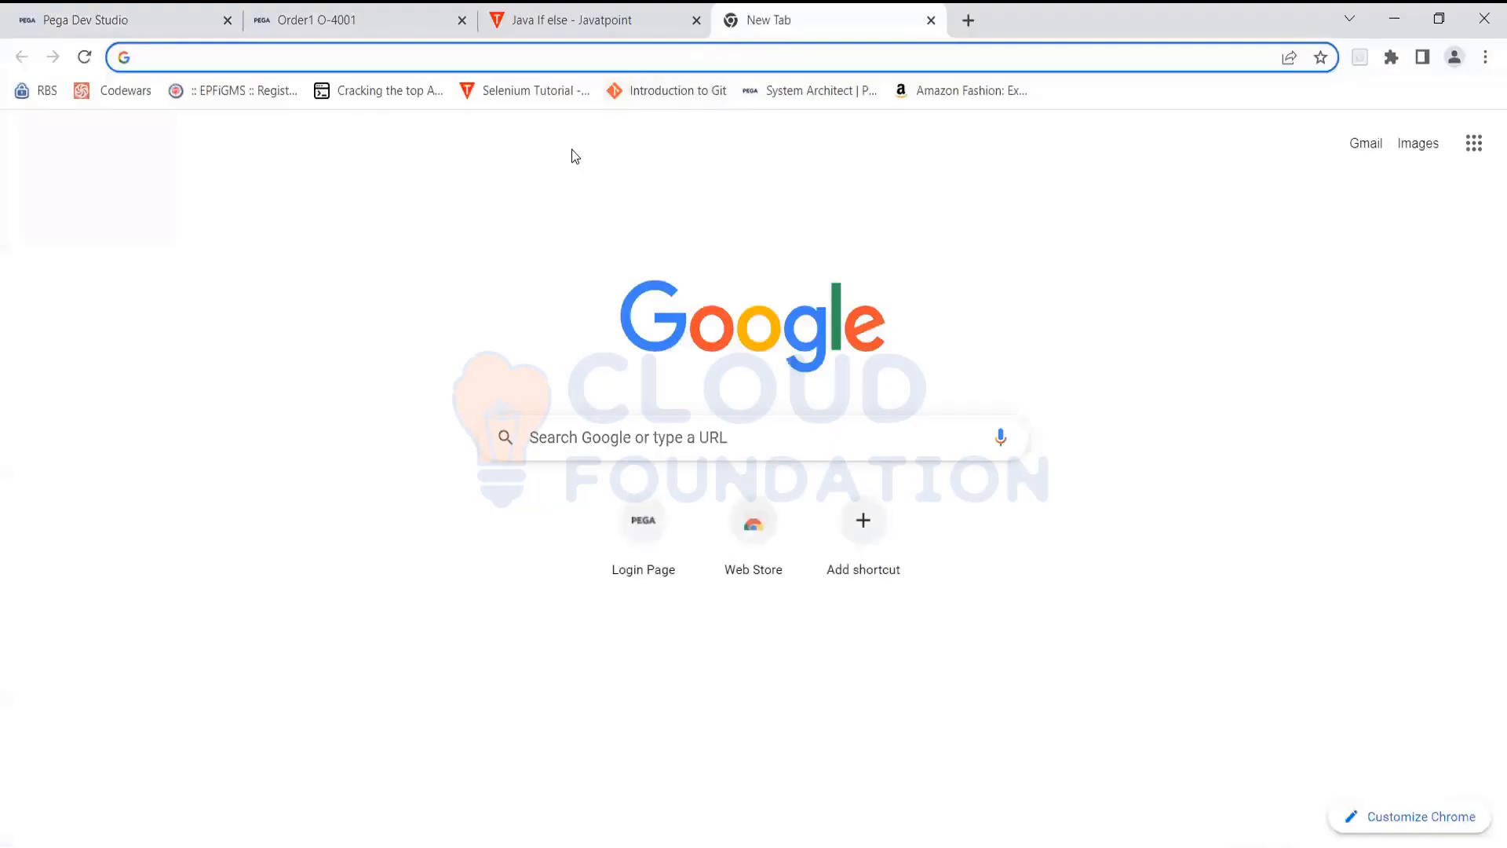
text(@pxEvaluateDecisionTable)
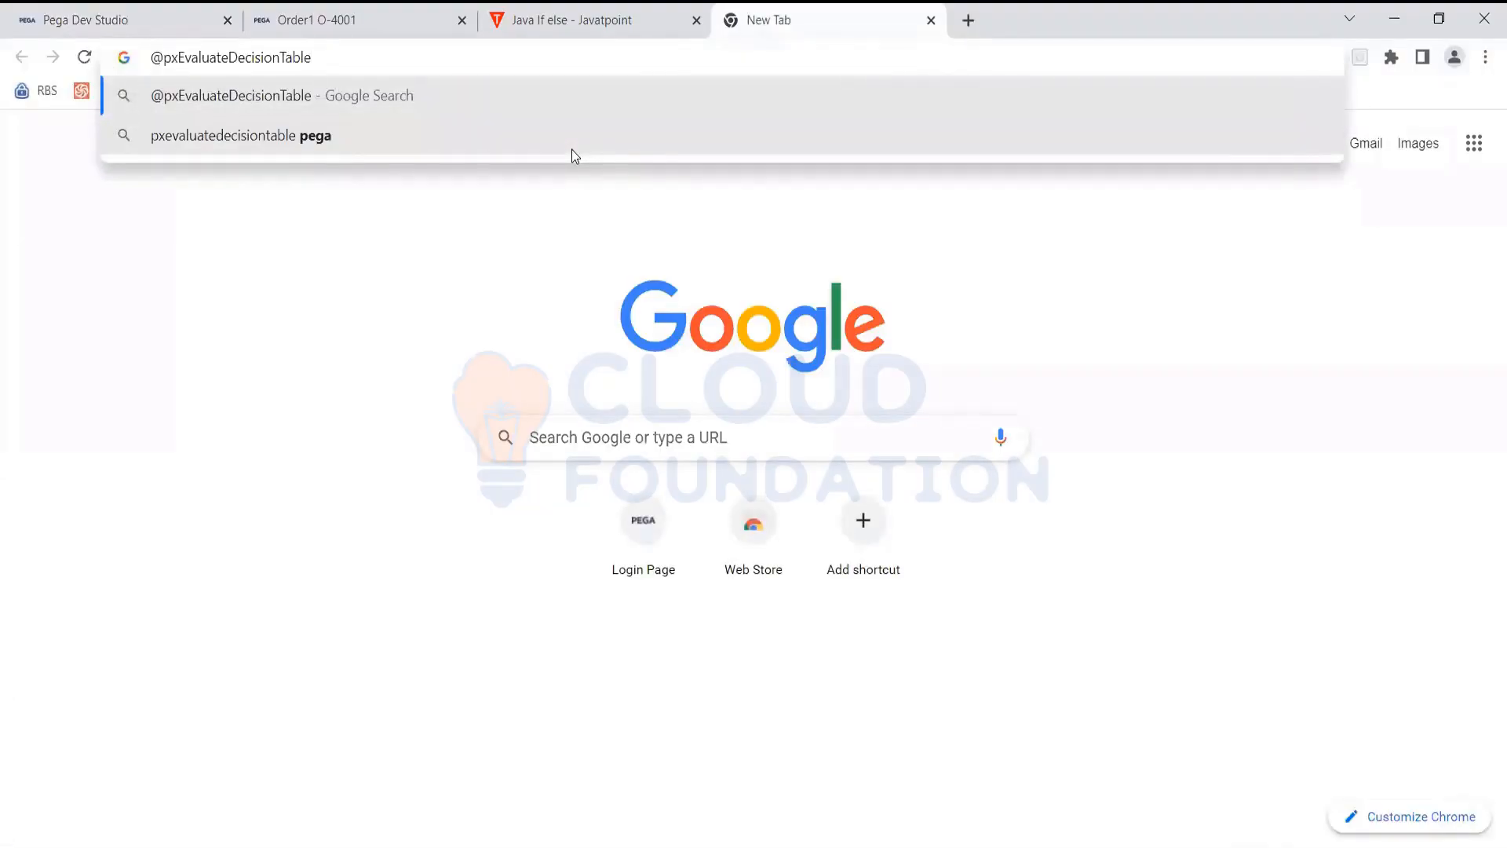
key(Down)
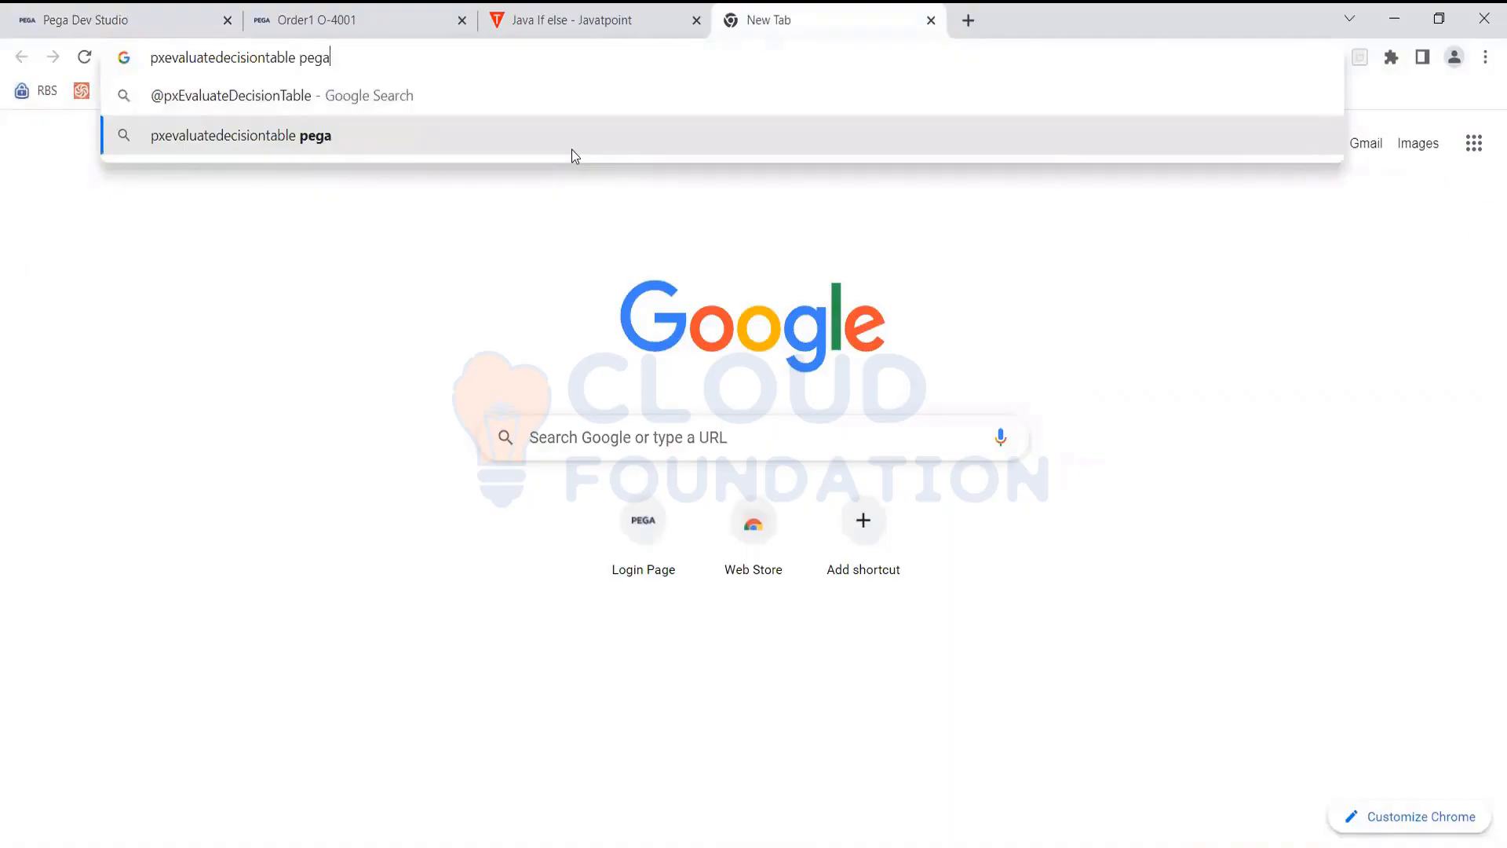
key(Return)
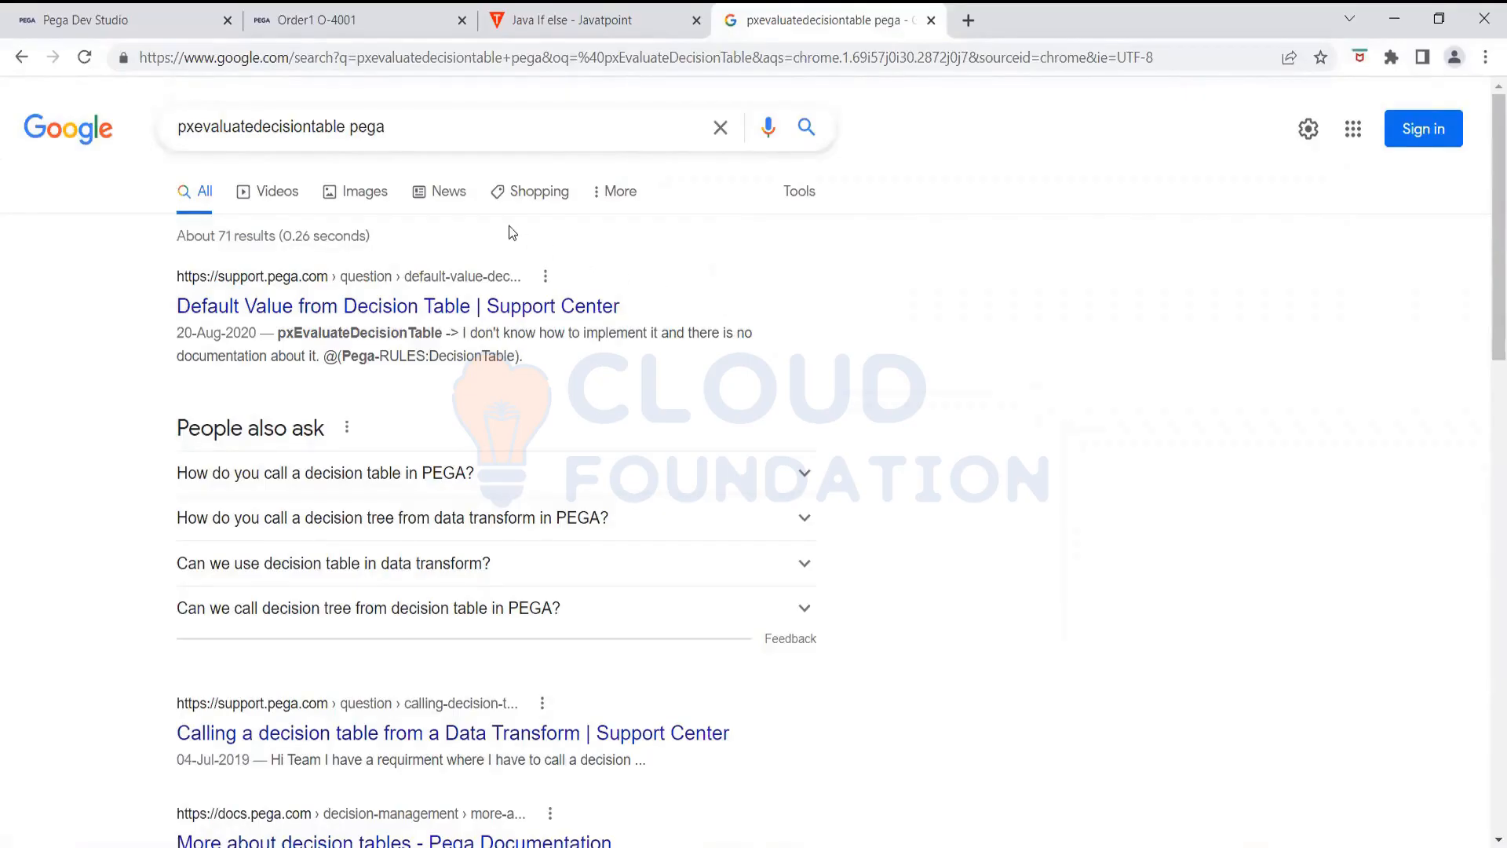
Open the Support Center question "Default Value from Decision Table" and read through the post
click(398, 308)
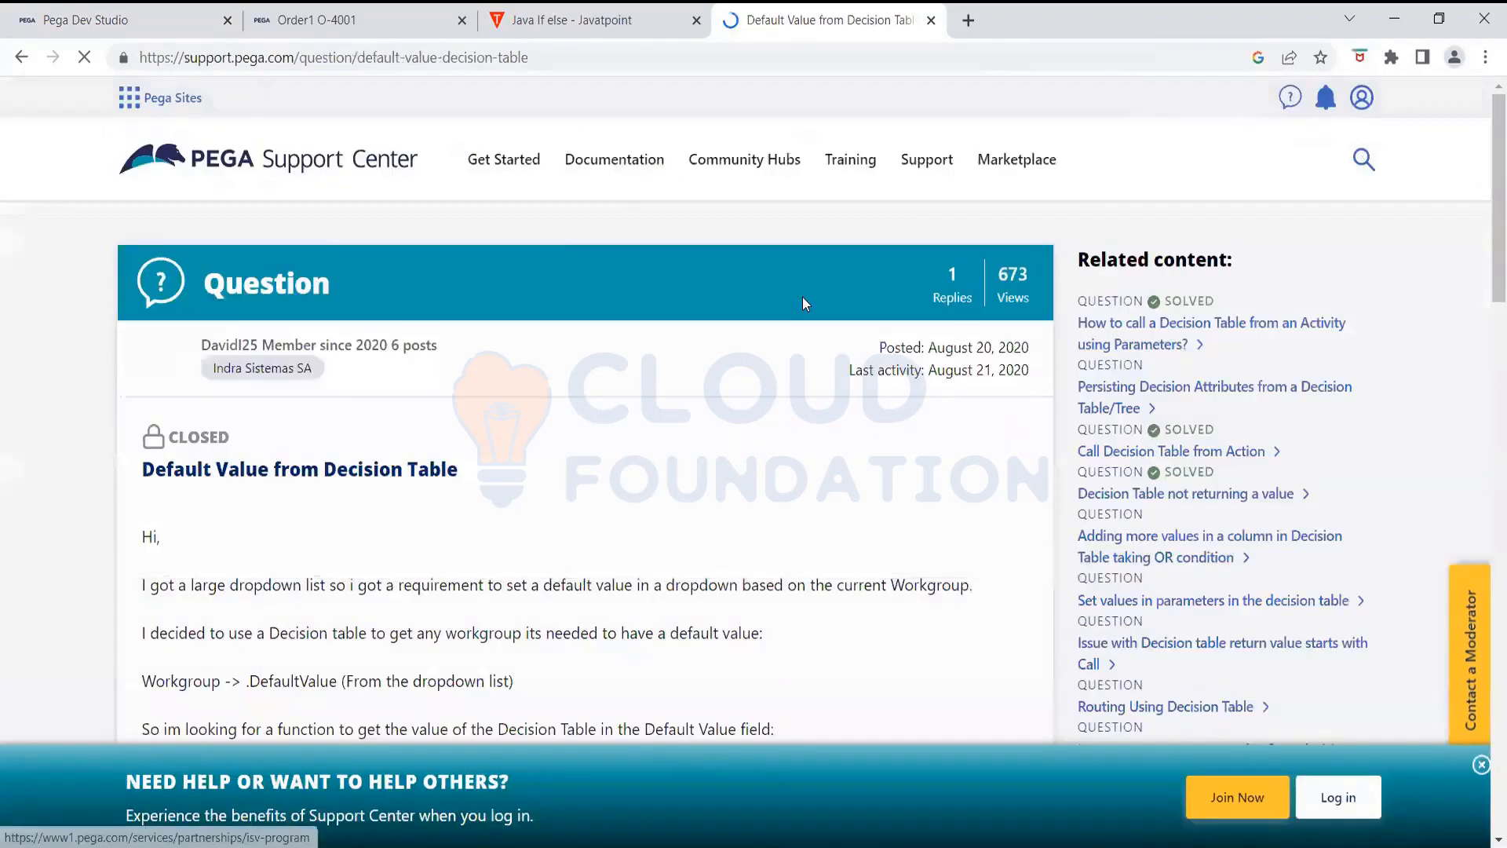
scroll(601, 454, down, 3)
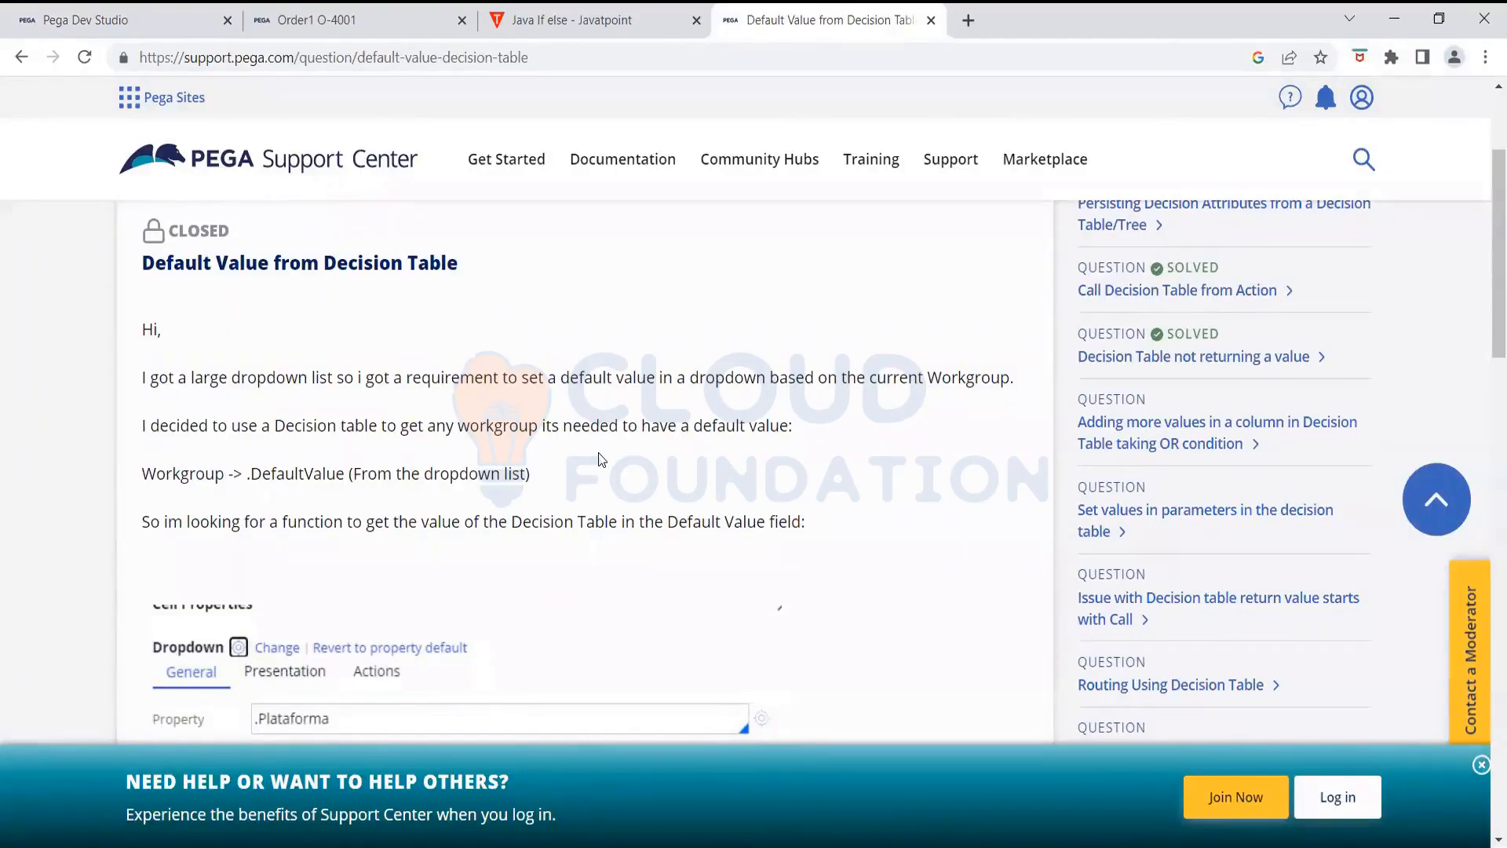
scroll(601, 460, down, 1)
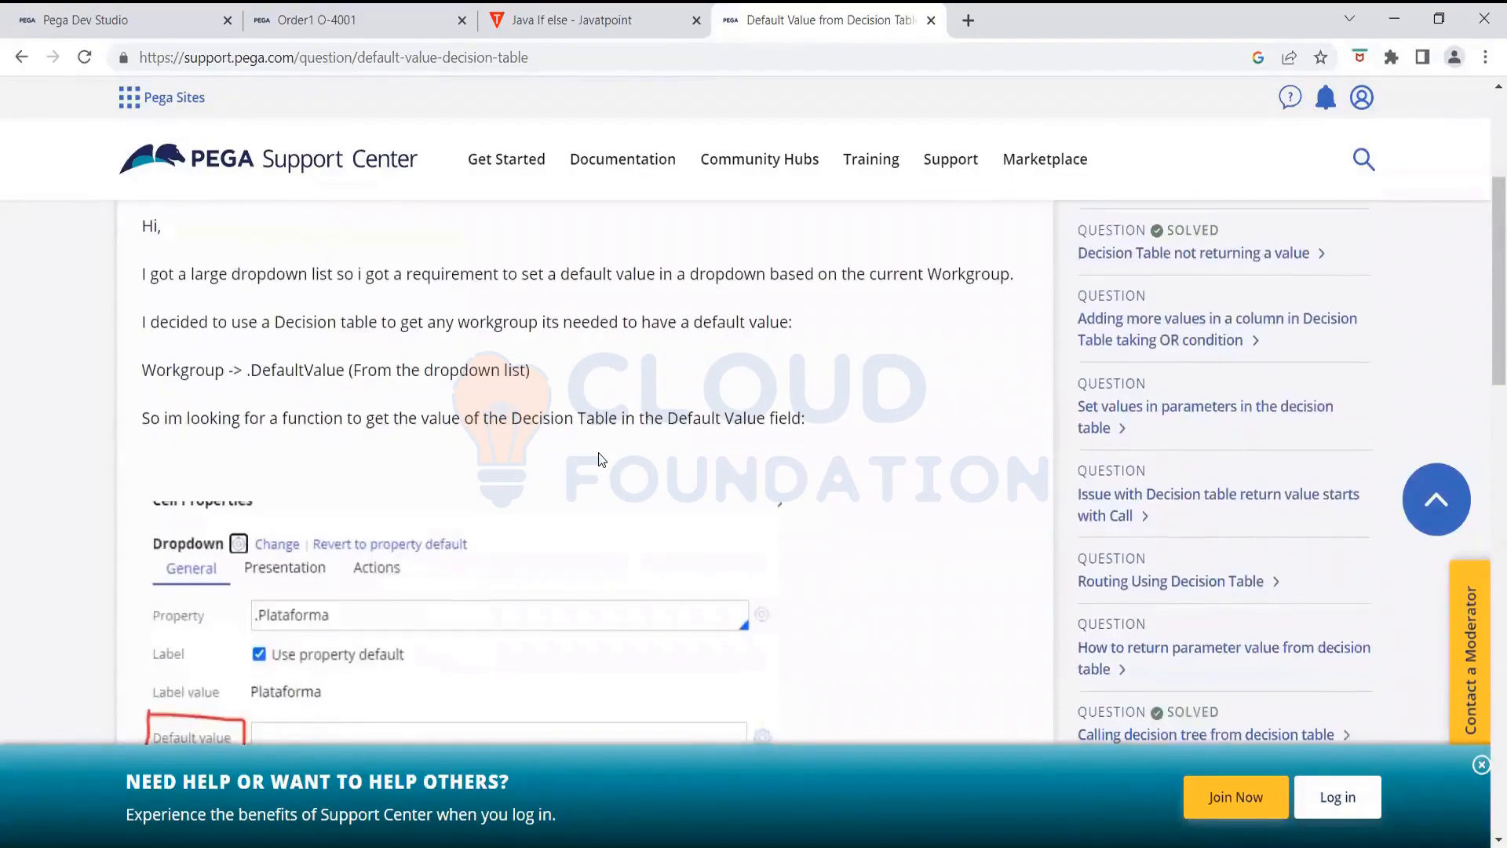
scroll(601, 459, down, 4)
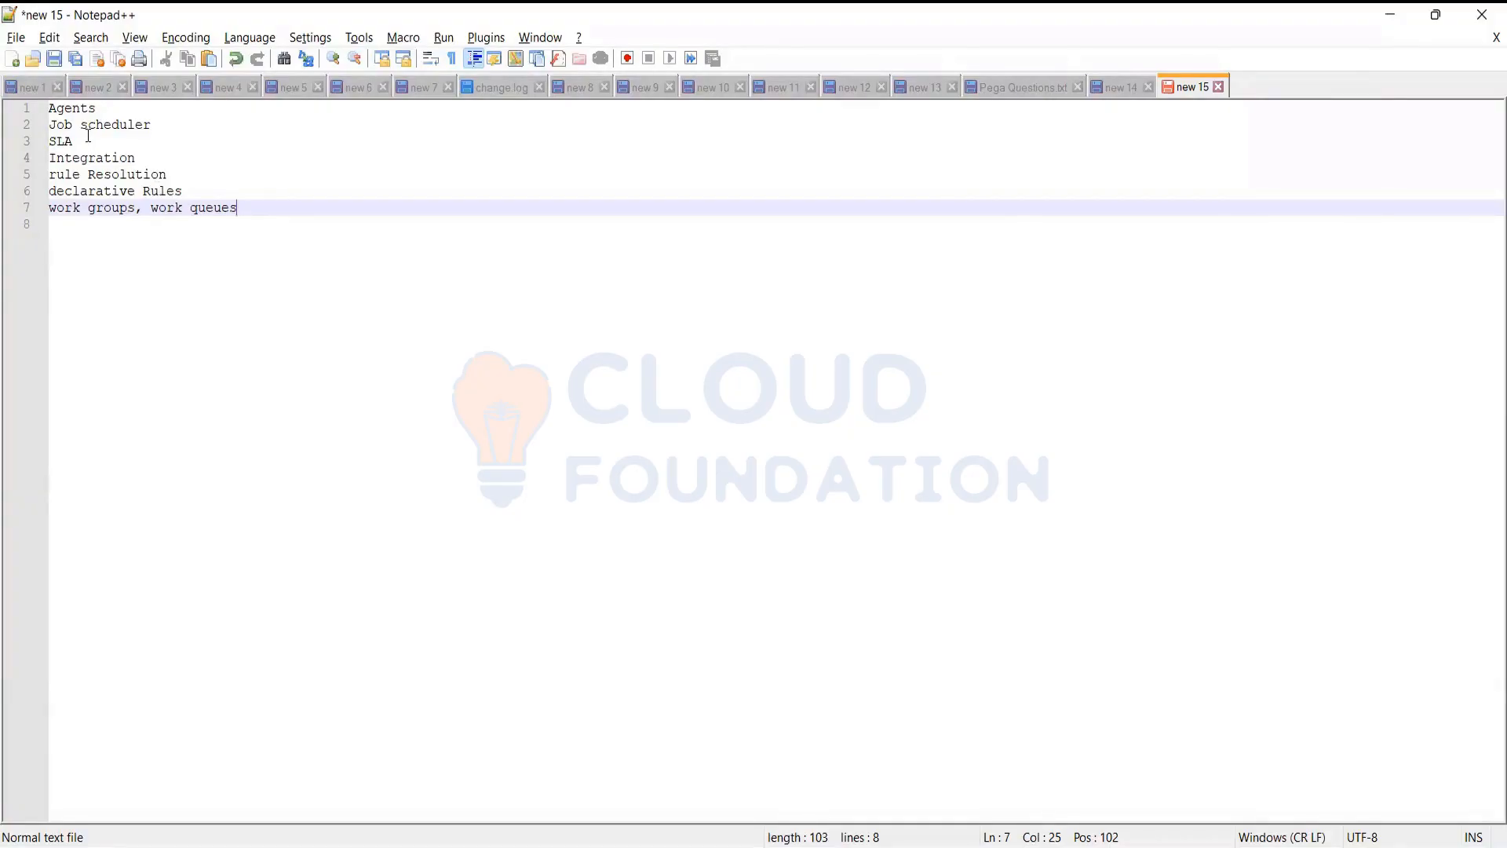
Switch from the Notepad++ topic notes to the Pega Academy Certified Pega System Architect exam page and look through its exam topics
click(87, 141)
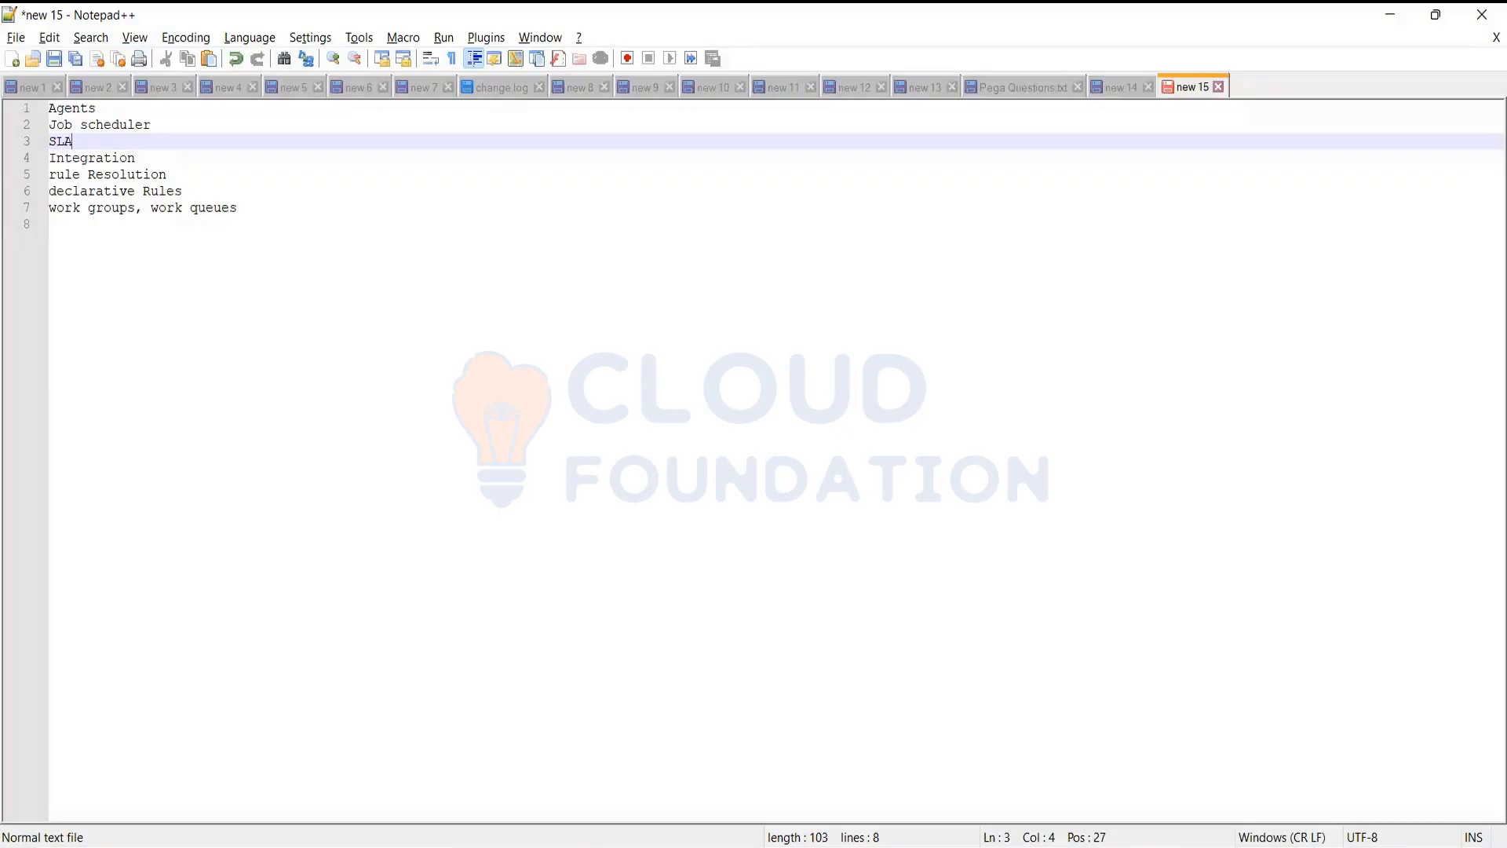
click(917, 795)
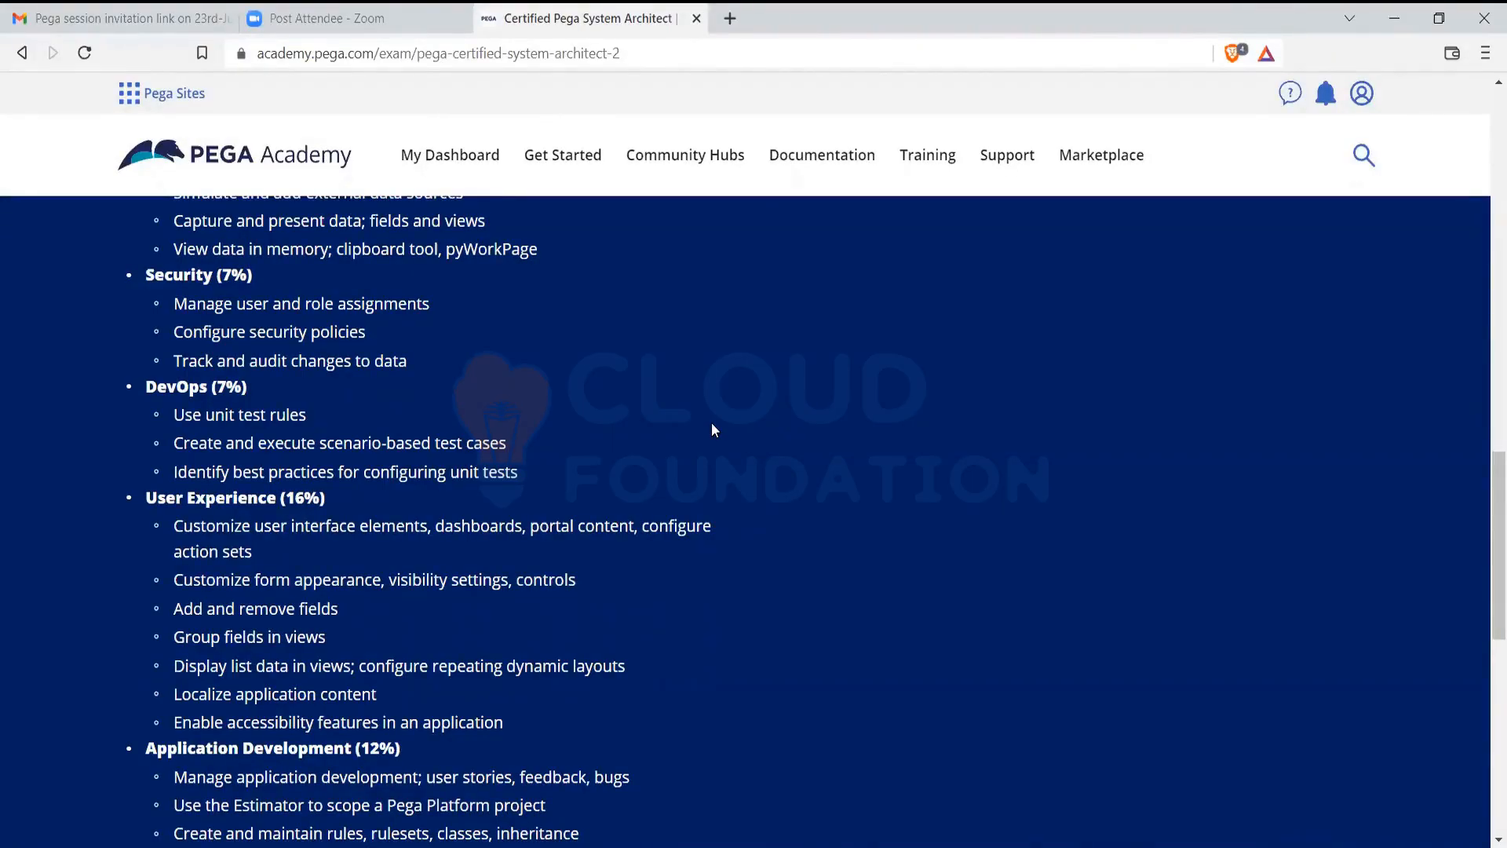
scroll(711, 424, up, 3)
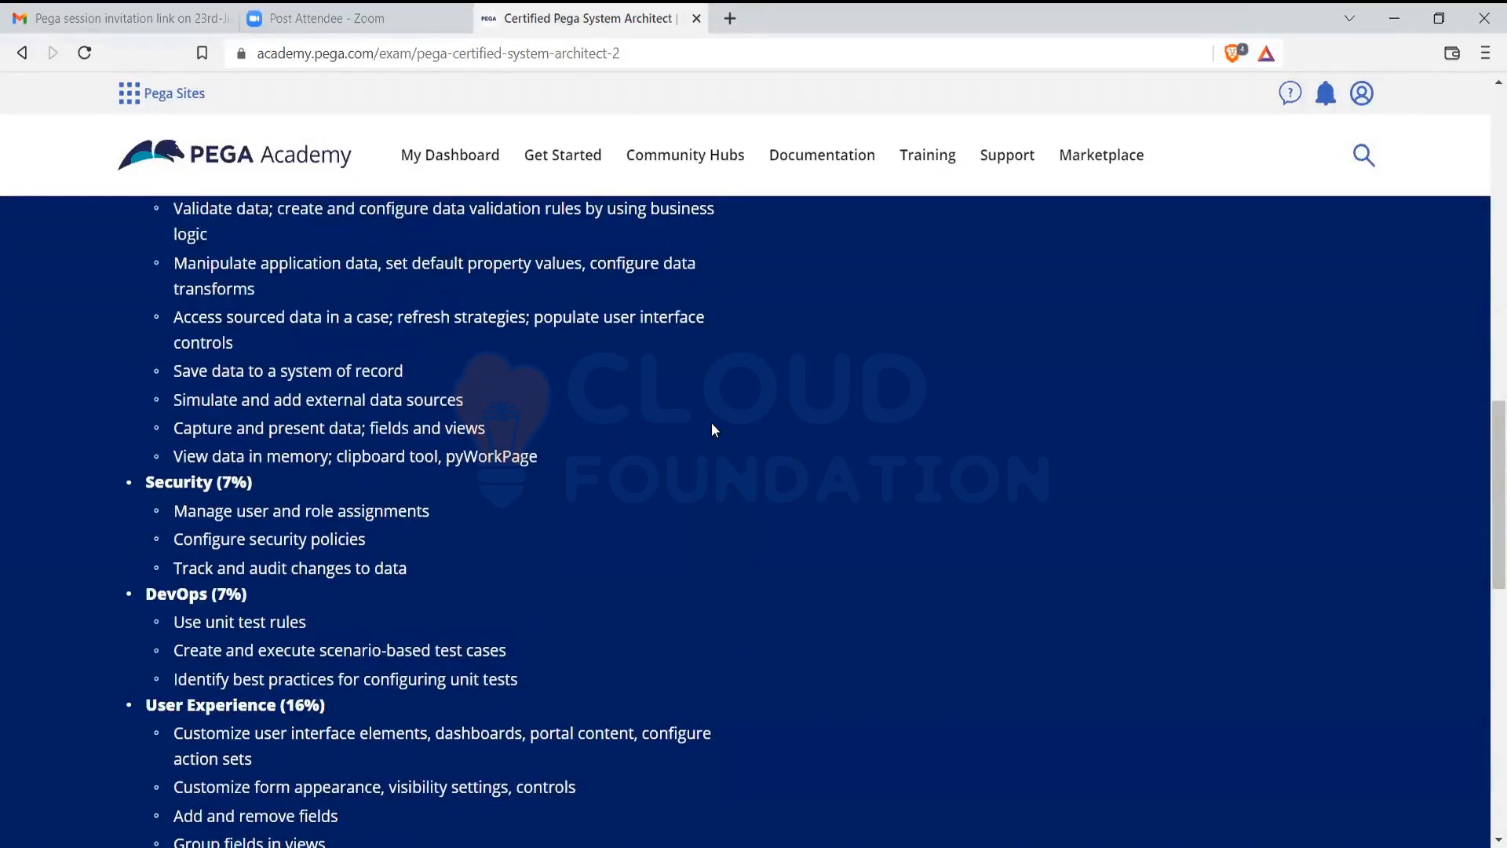
scroll(712, 424, up, 4)
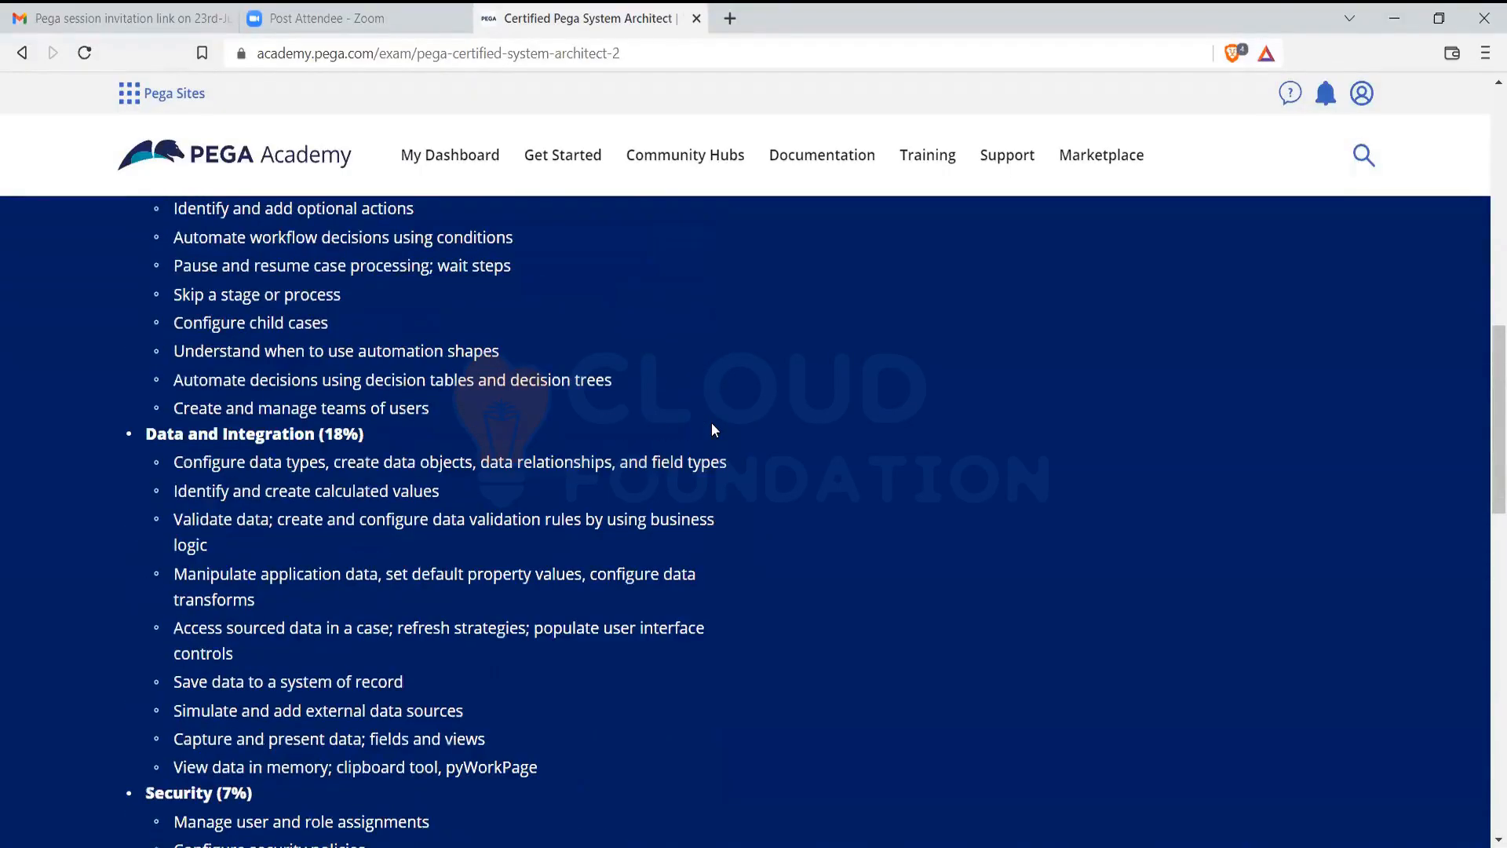
scroll(711, 422, up, 5)
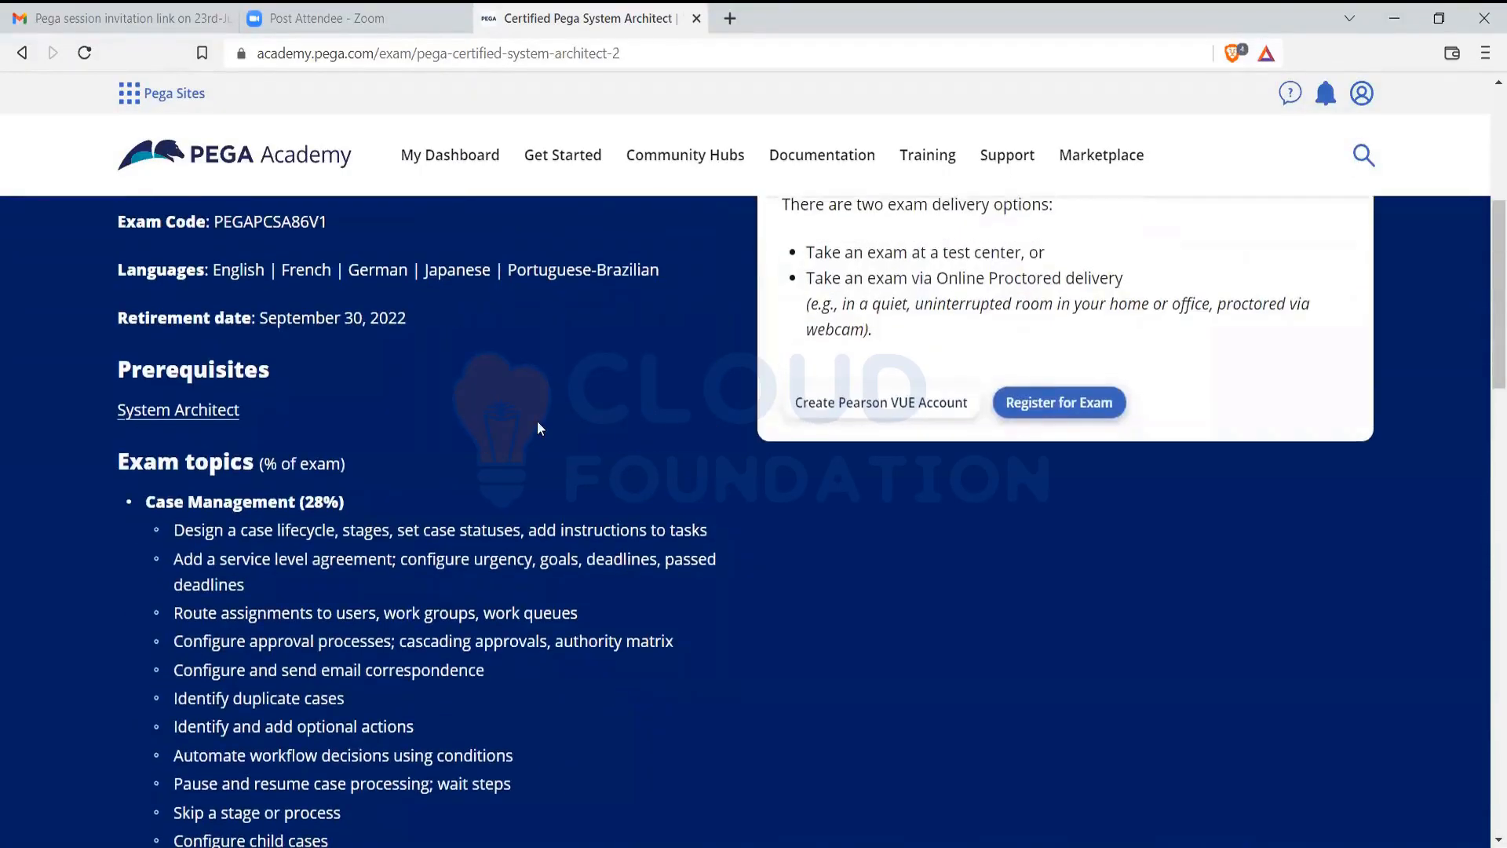
scroll(538, 428, down, 3)
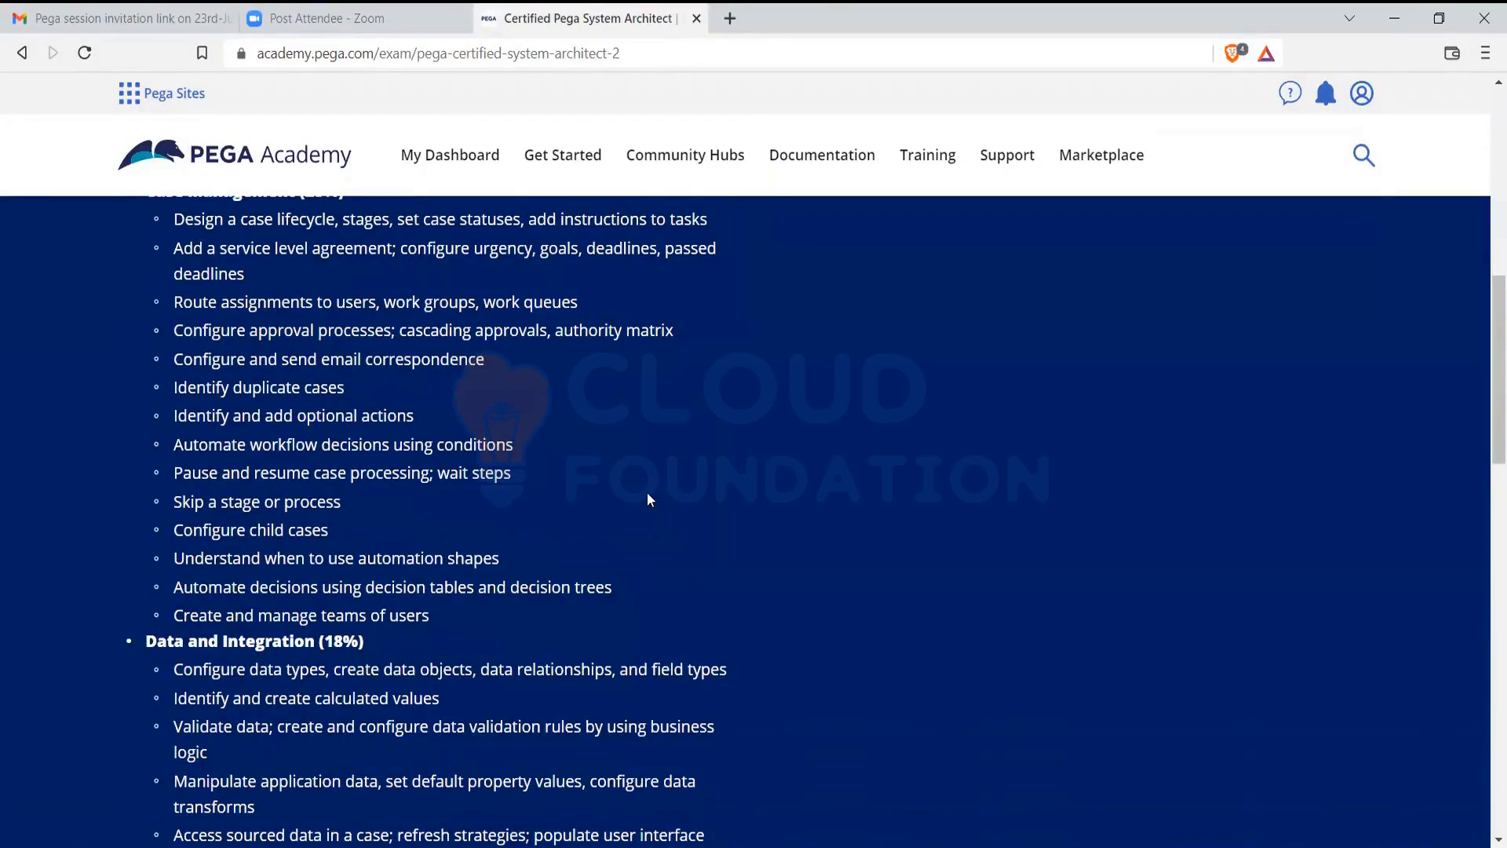
scroll(628, 510, up, 2)
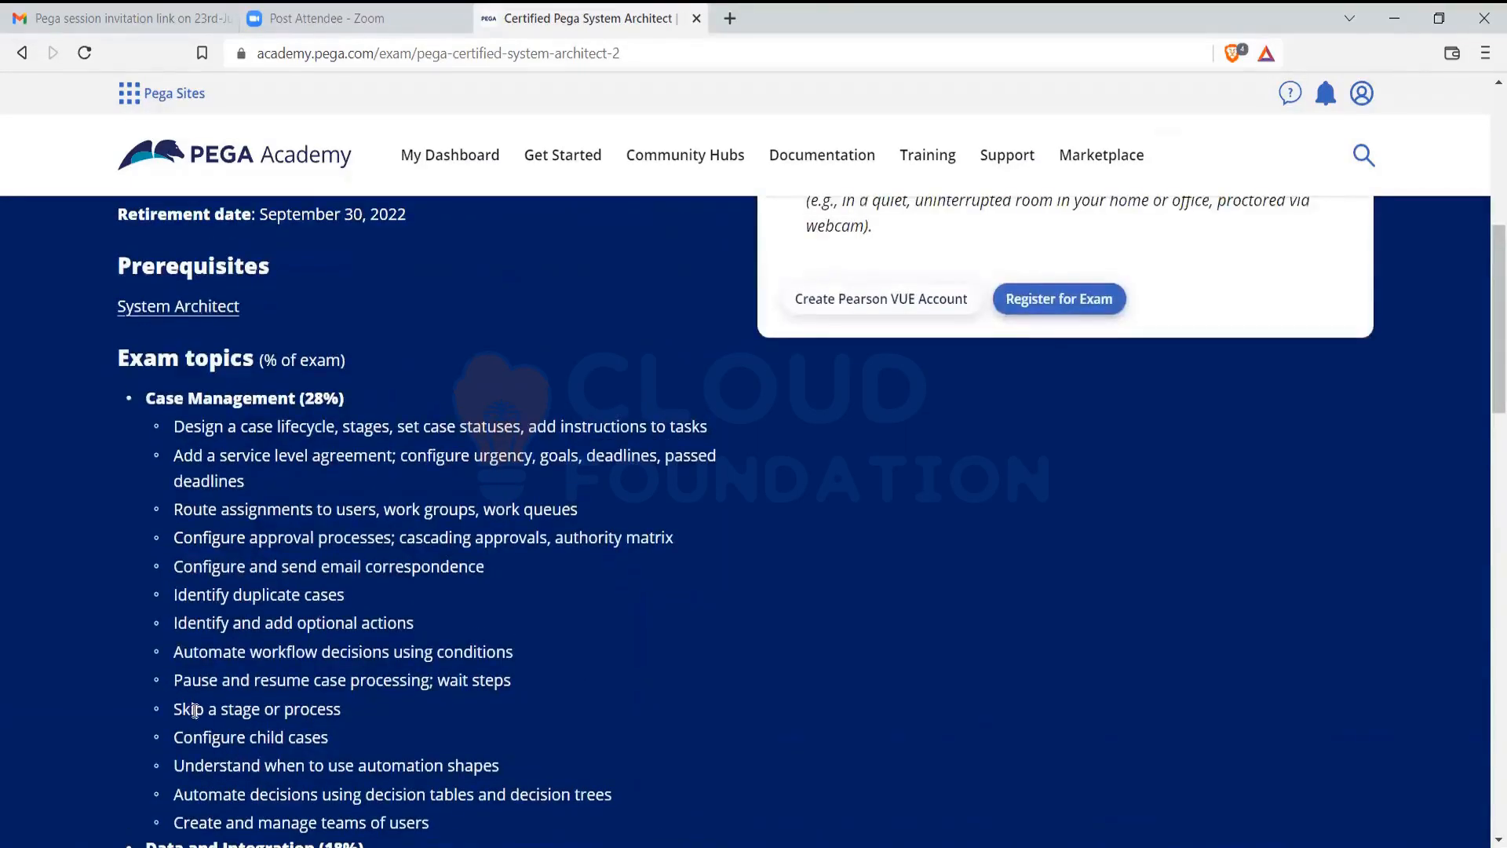
Highlight the exam topics on skipping a stage and adding a service level agreement under Case Management, and clear the selection
drag(200, 711, 283, 714)
click(353, 731)
drag(234, 456, 723, 464)
drag(212, 456, 769, 473)
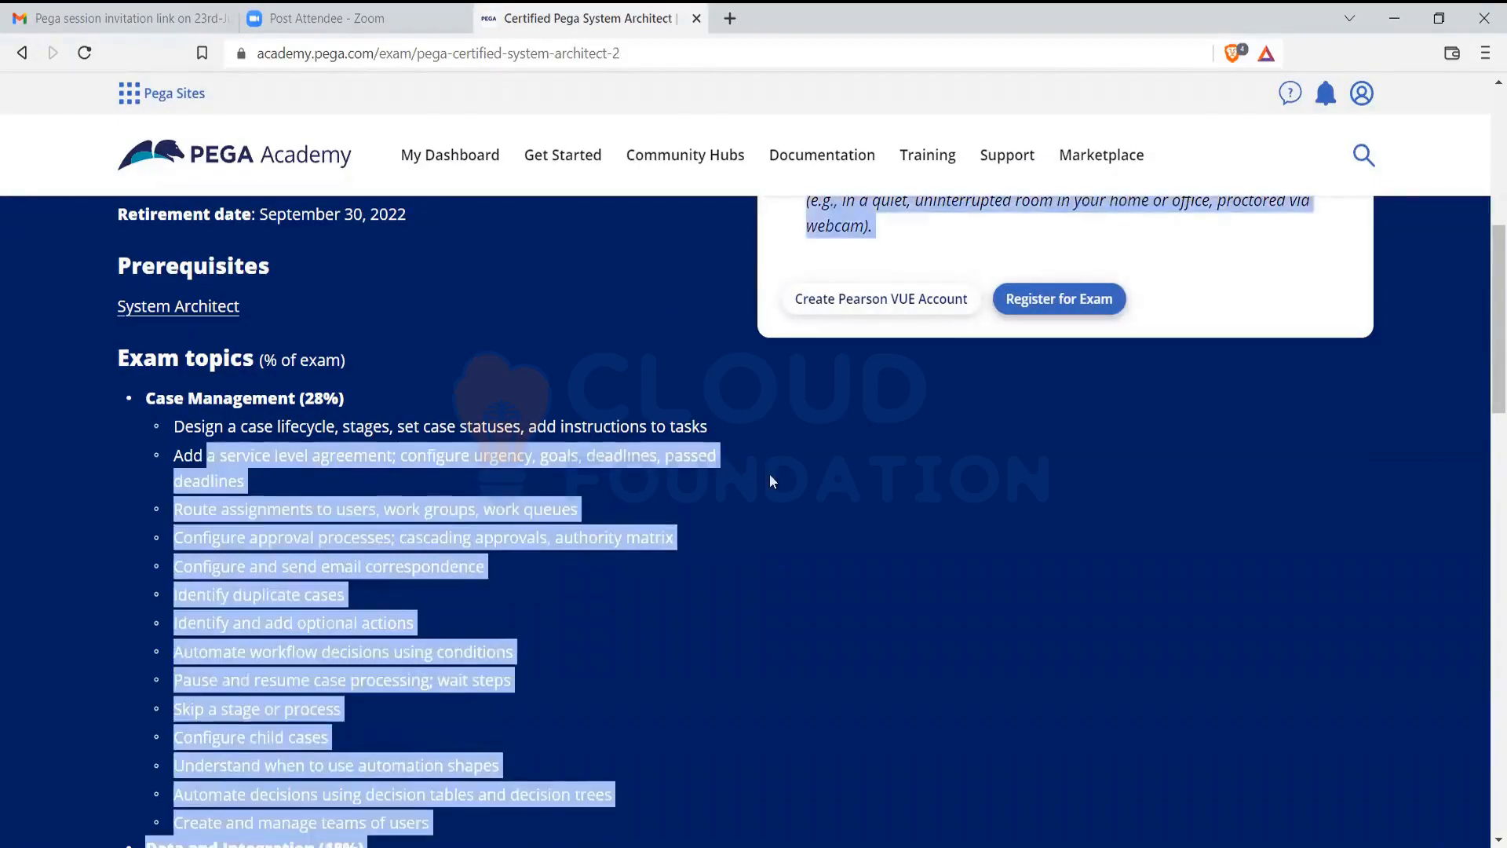
click(768, 473)
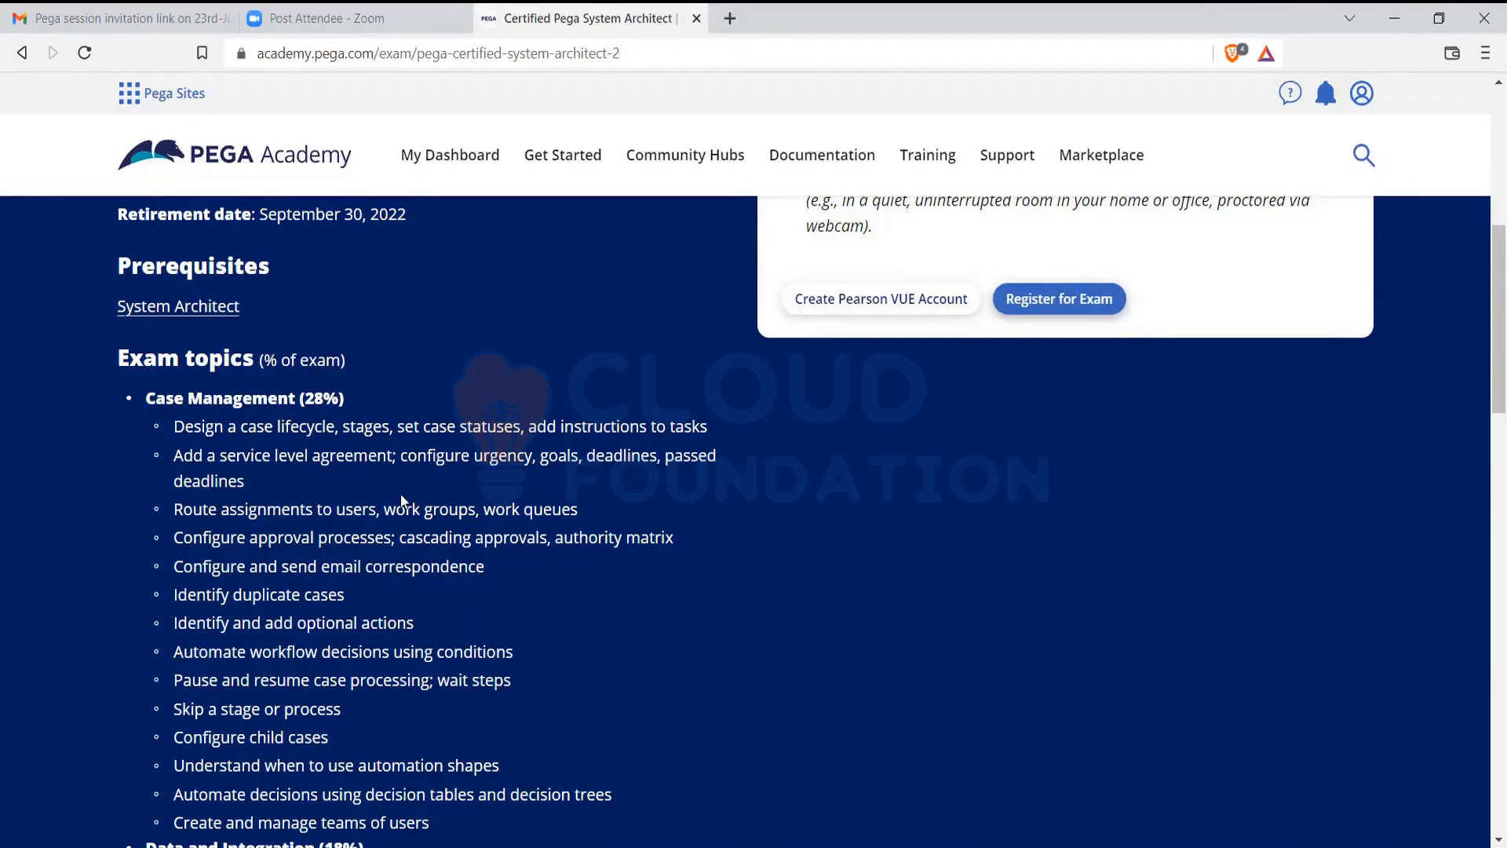
Review the exam topics from Case Management through Data and Integration, Security, DevOps and User Experience
scroll(401, 498, down, 3)
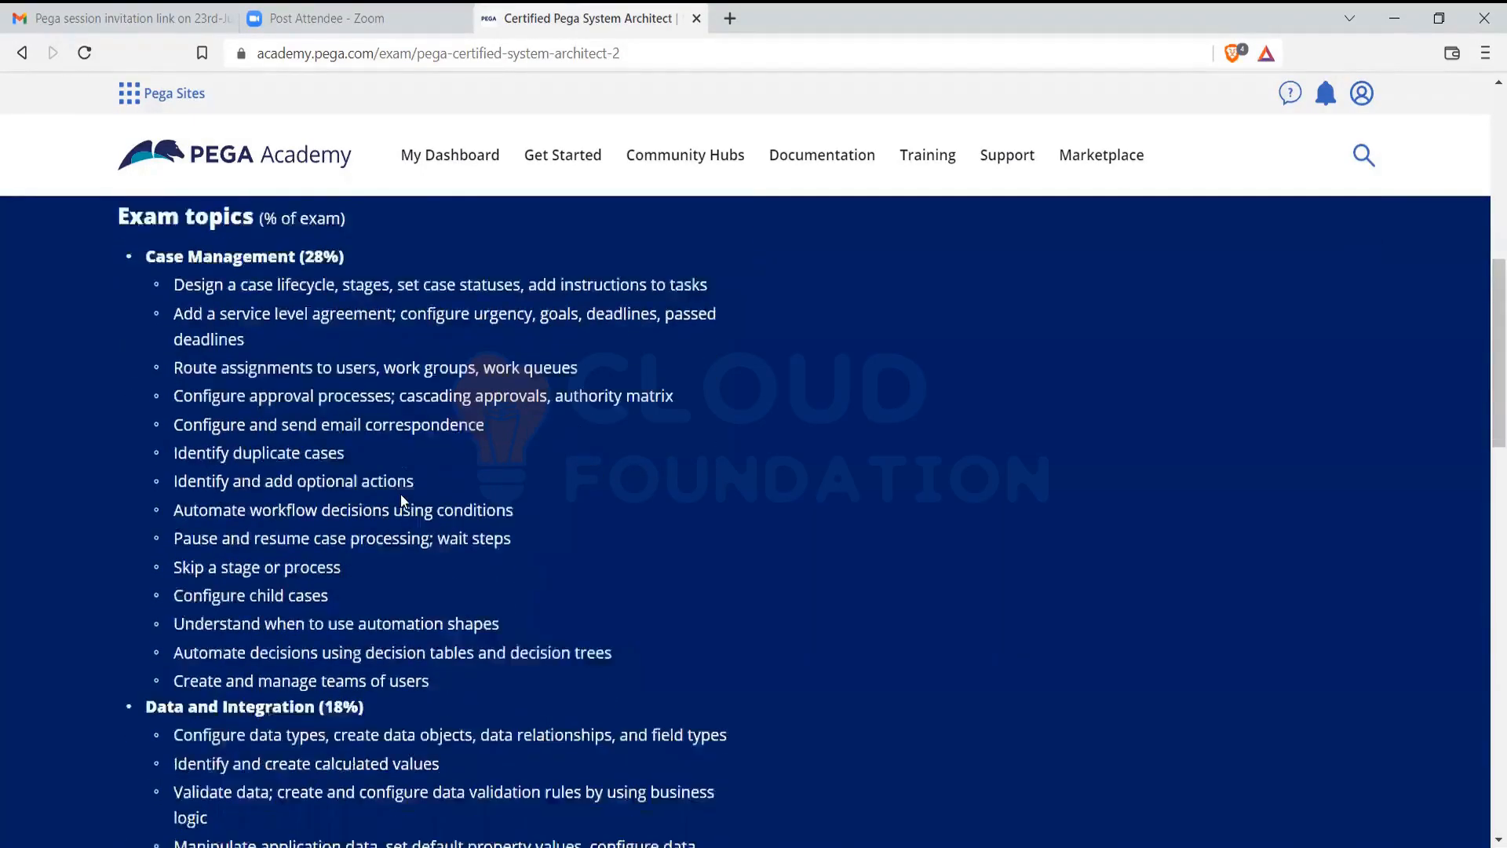
scroll(401, 500, down, 3)
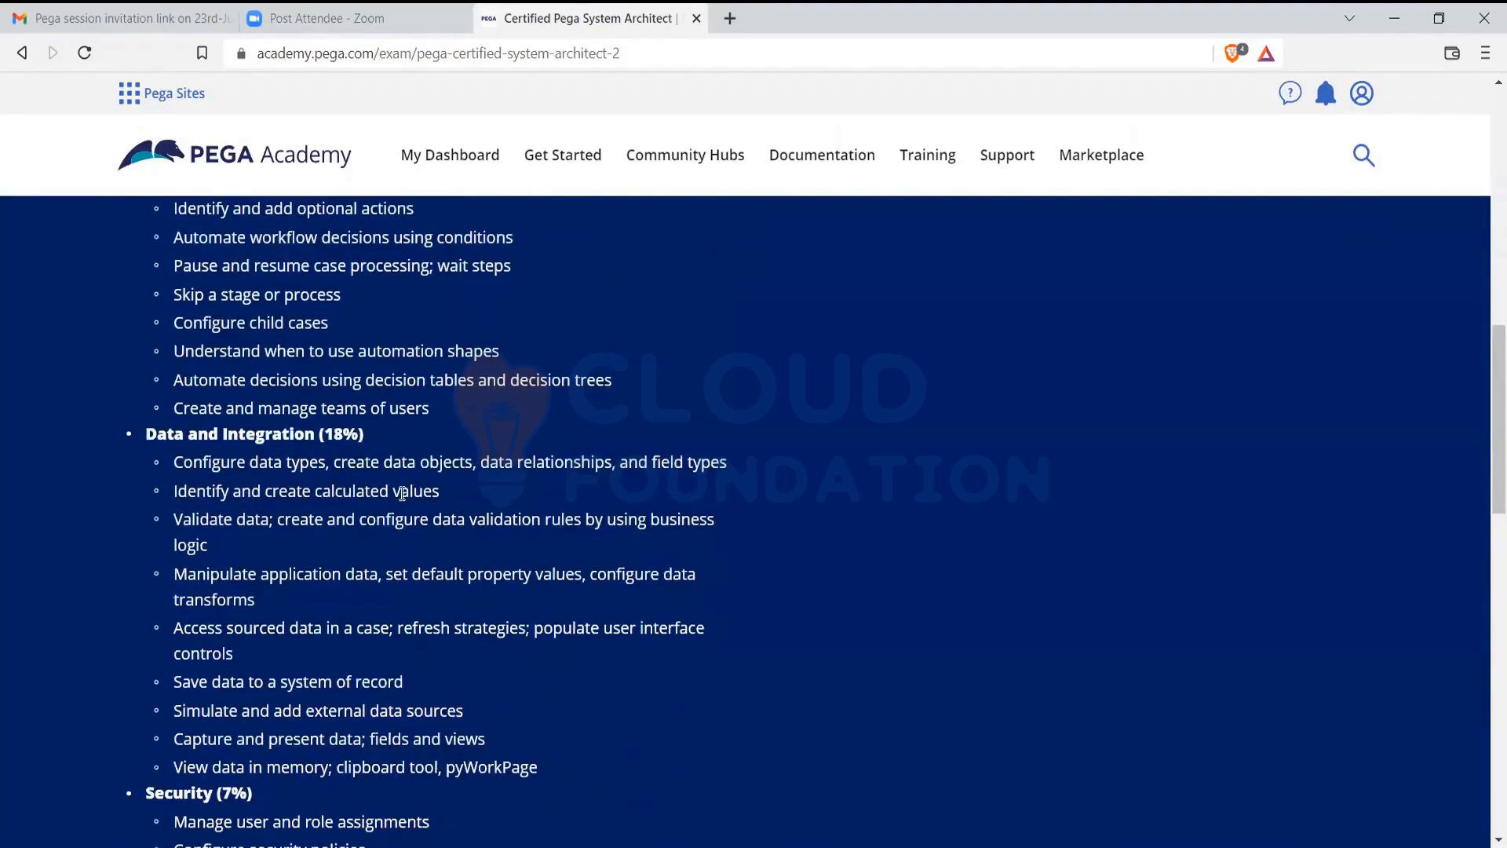
scroll(402, 493, down, 4)
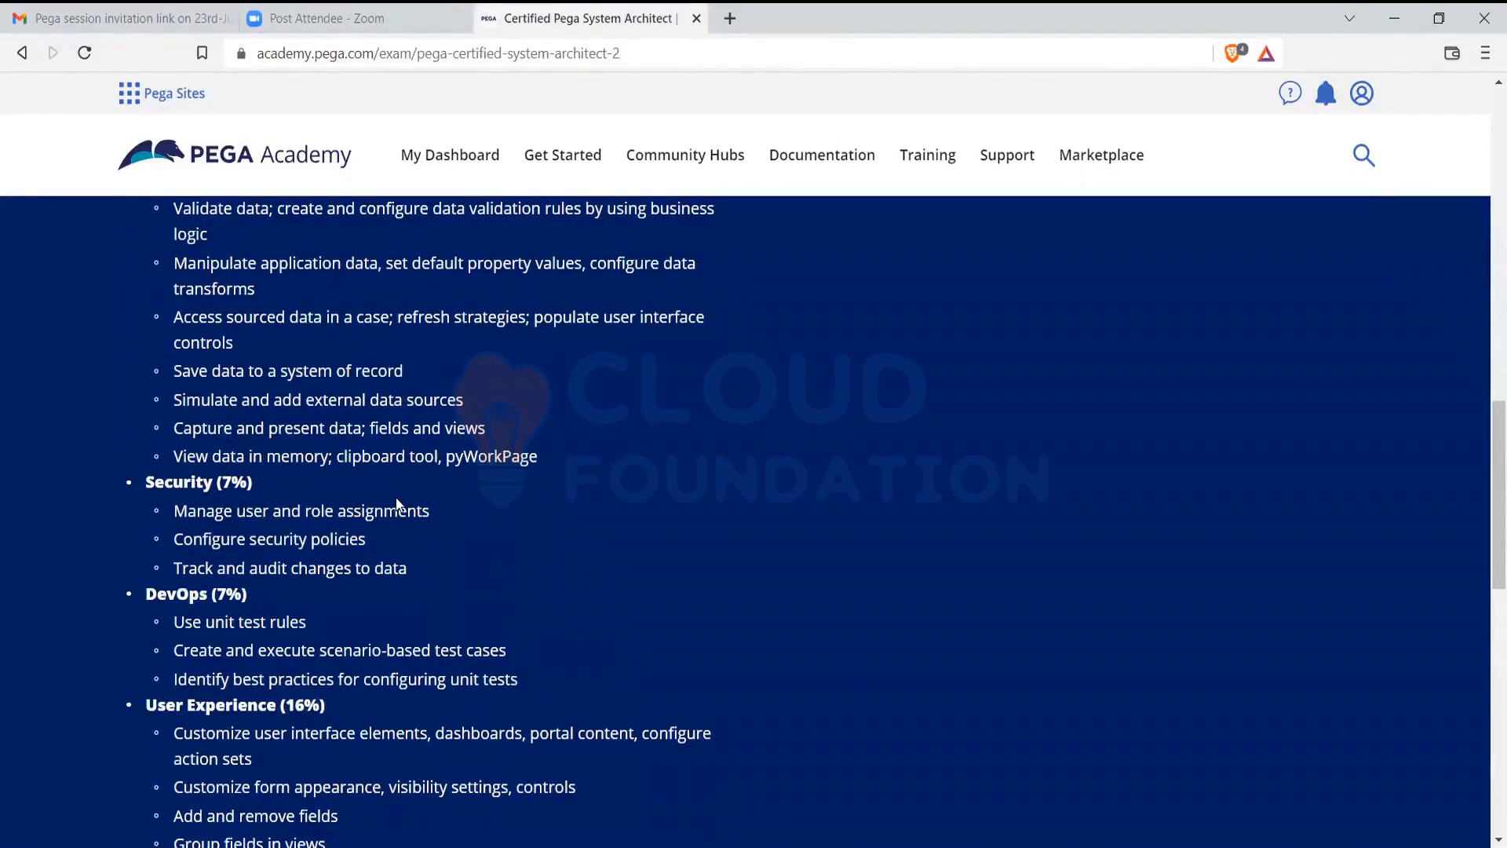
scroll(396, 500, up, 3)
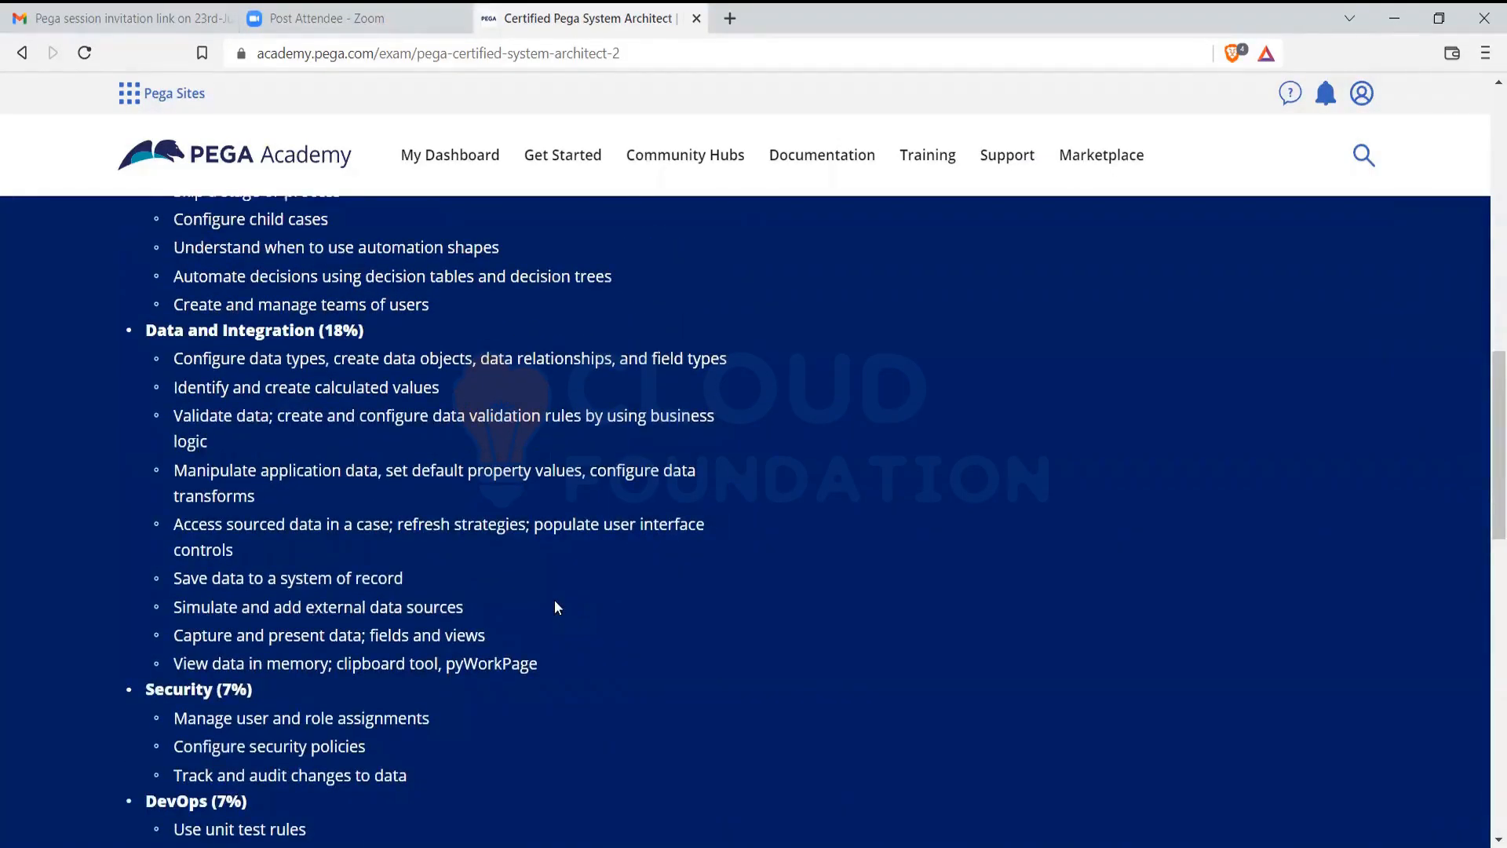
scroll(555, 609, up, 6)
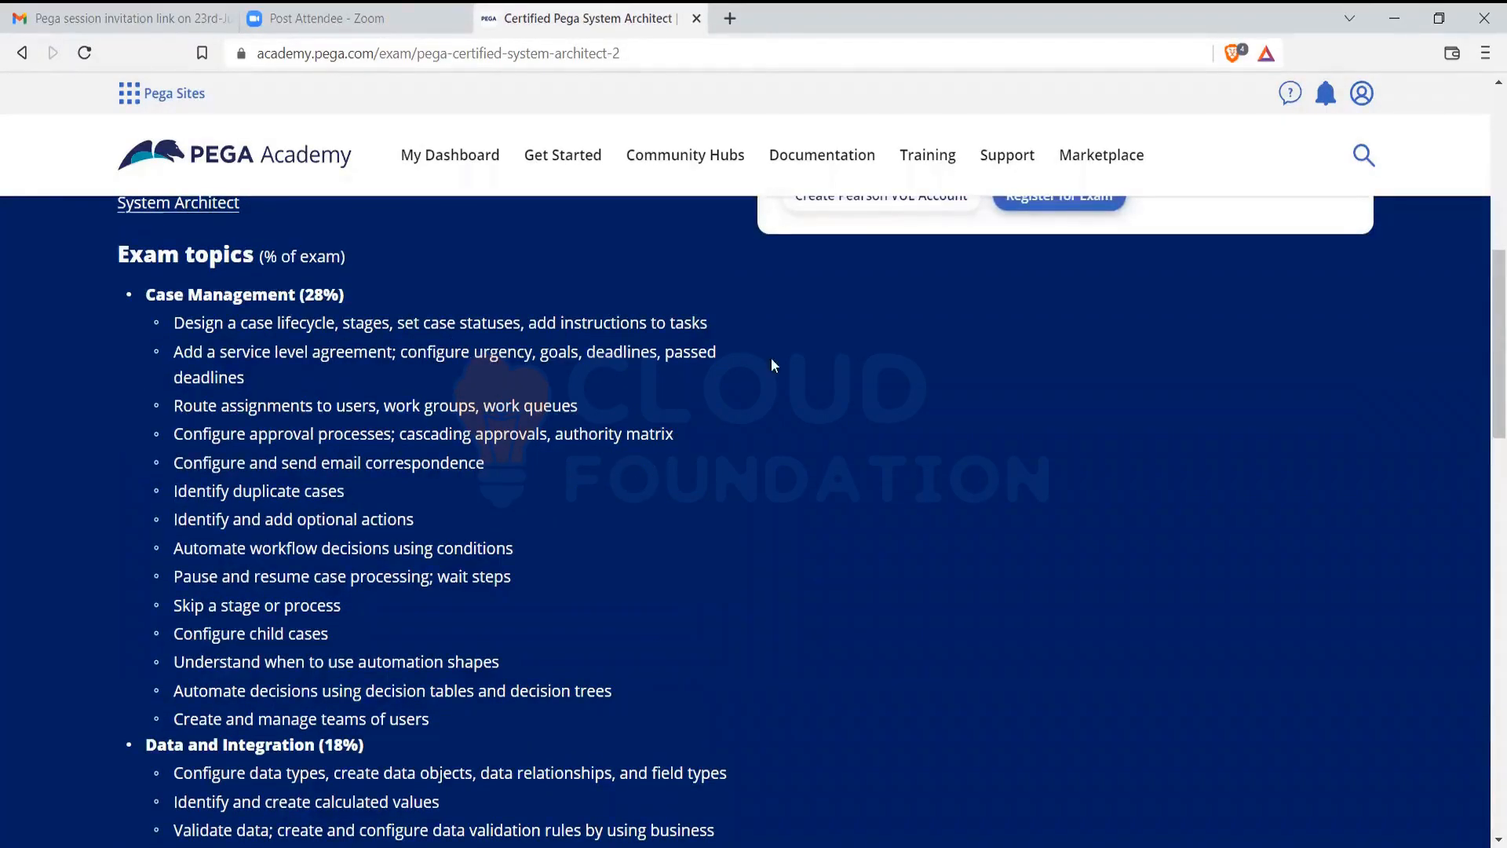
scroll(677, 542, down, 5)
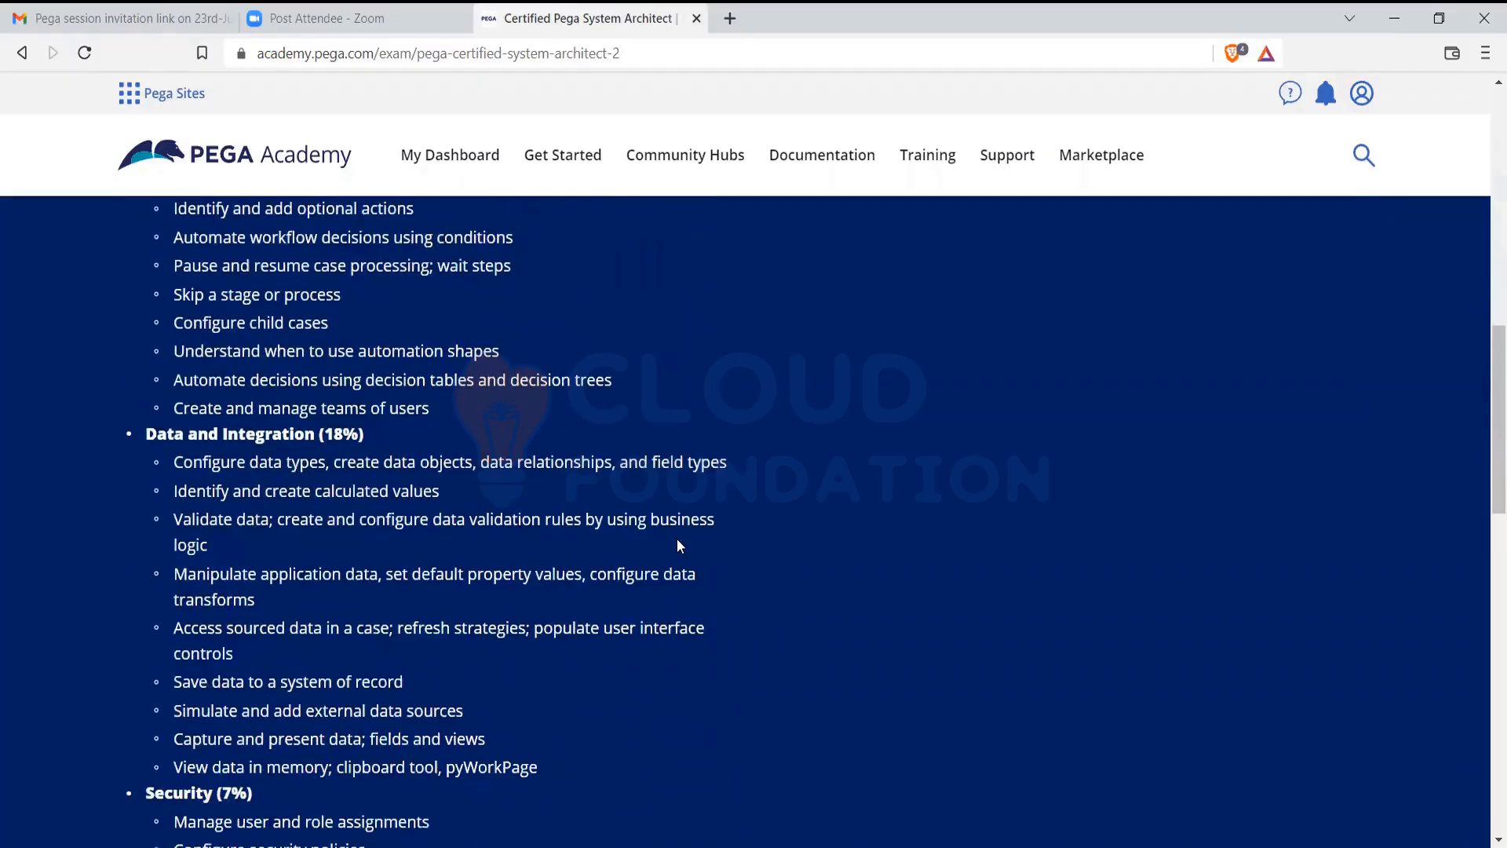
scroll(678, 543, down, 4)
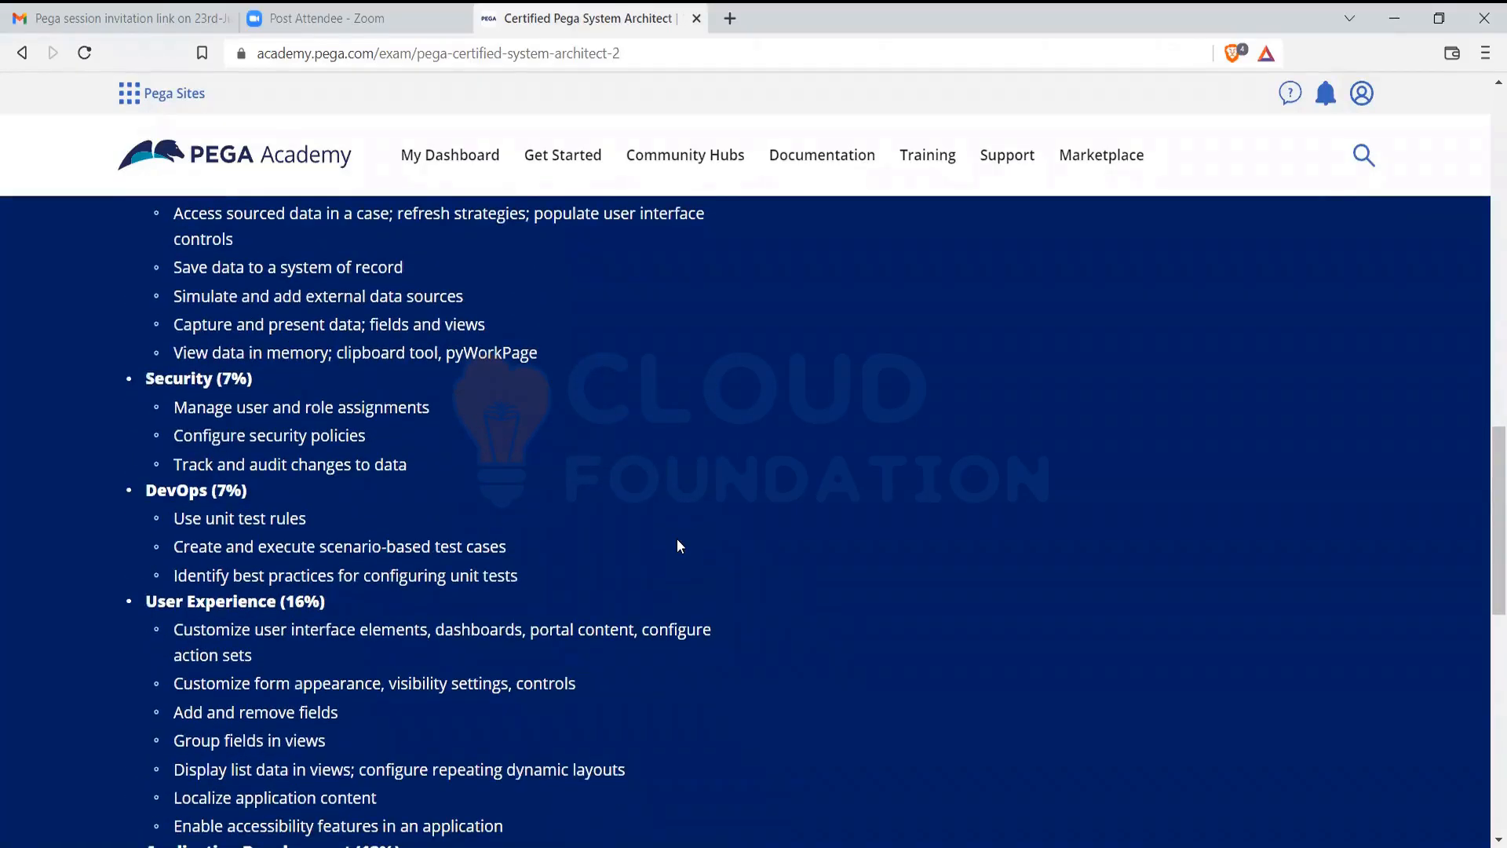
scroll(678, 541, up, 6)
scroll(574, 505, up, 4)
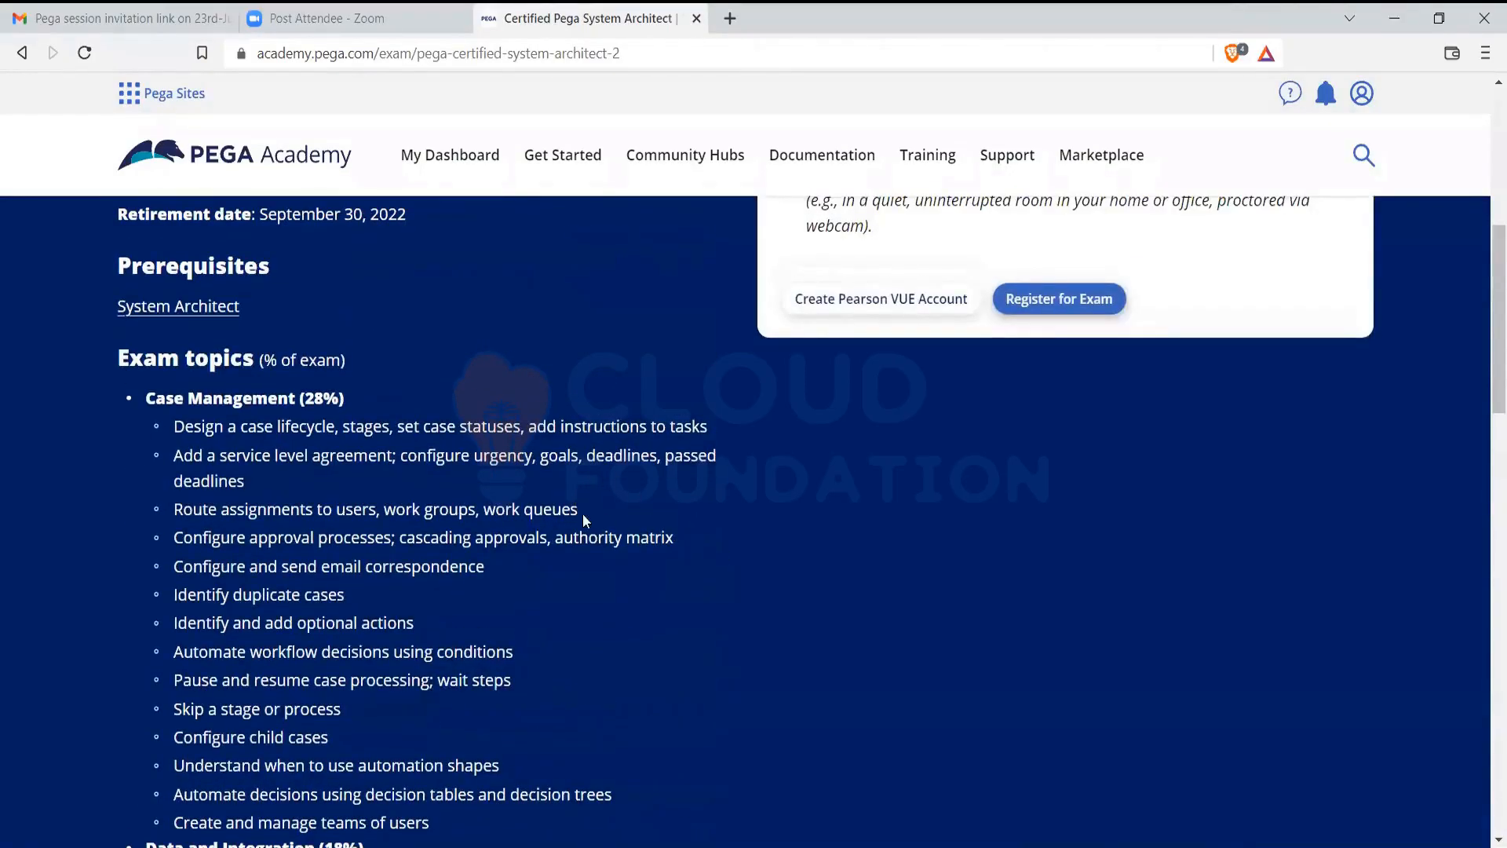
Highlight the exam topic on routing assignments to users, work groups and work queues, and continue through the Case Management list
drag(579, 512, 311, 535)
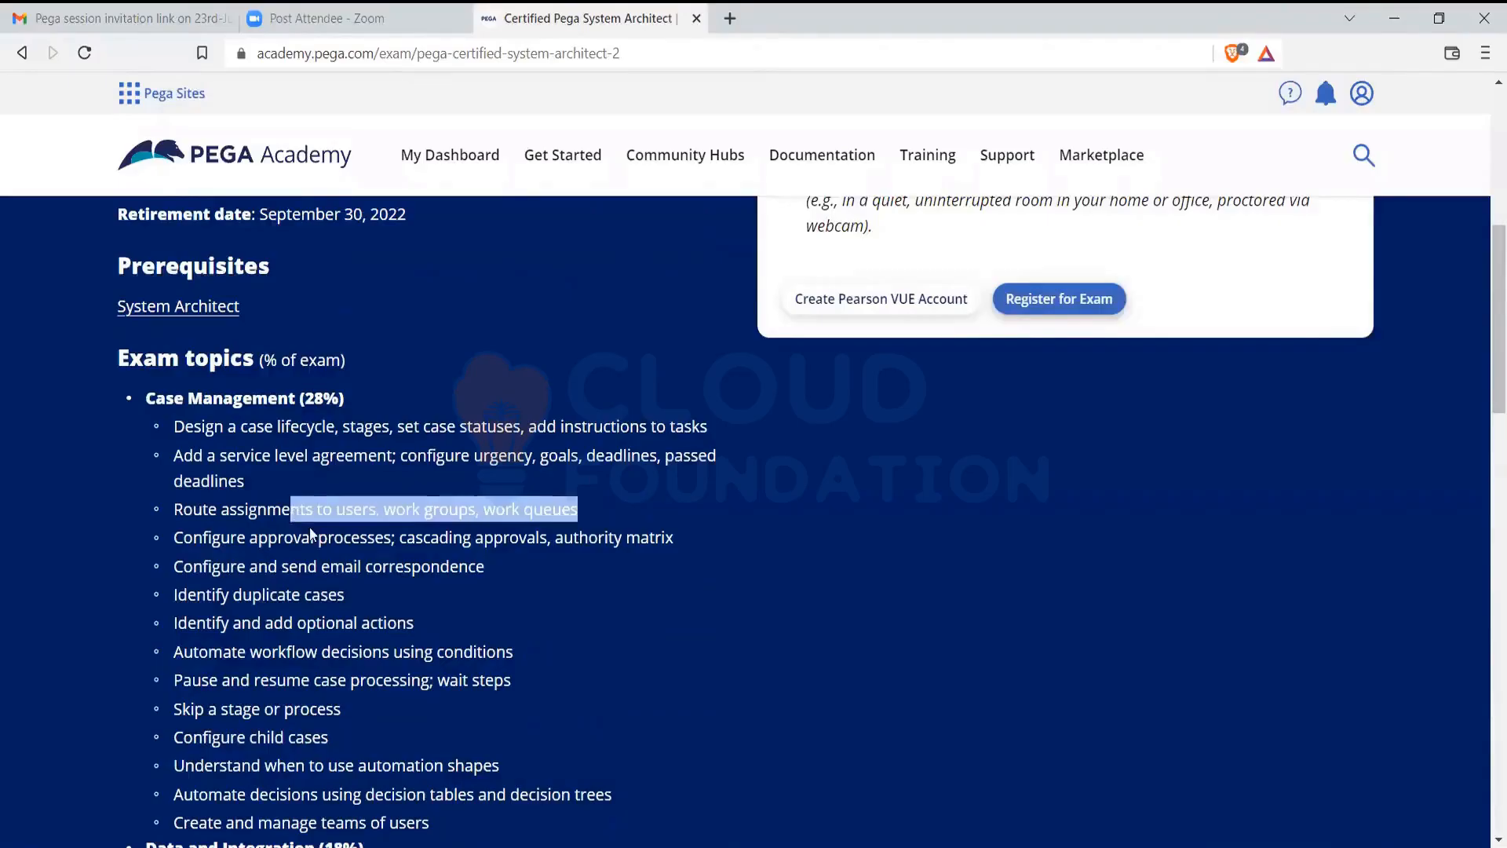
click(510, 611)
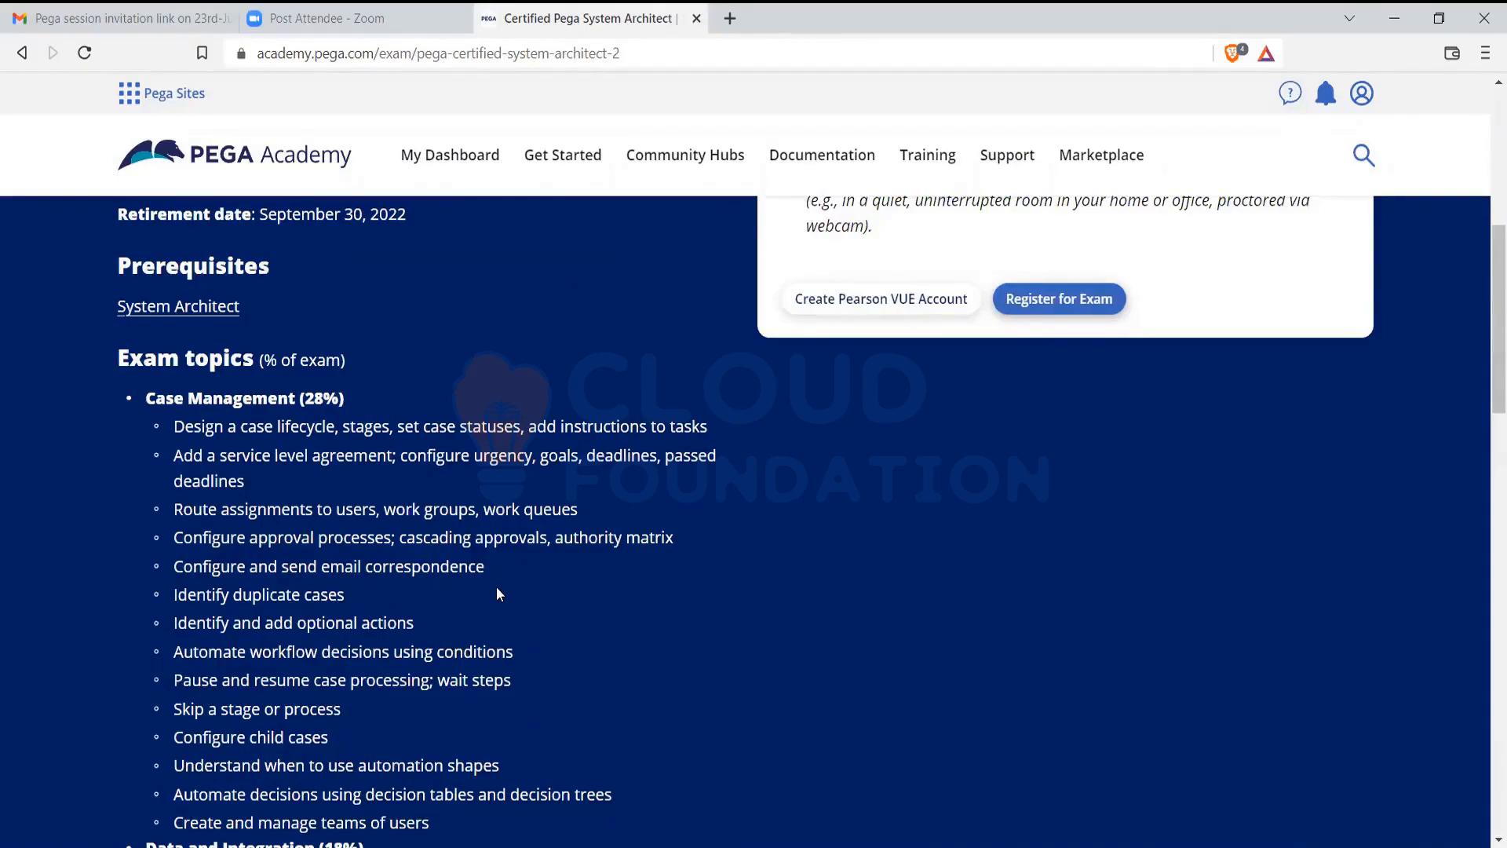
scroll(496, 587, down, 3)
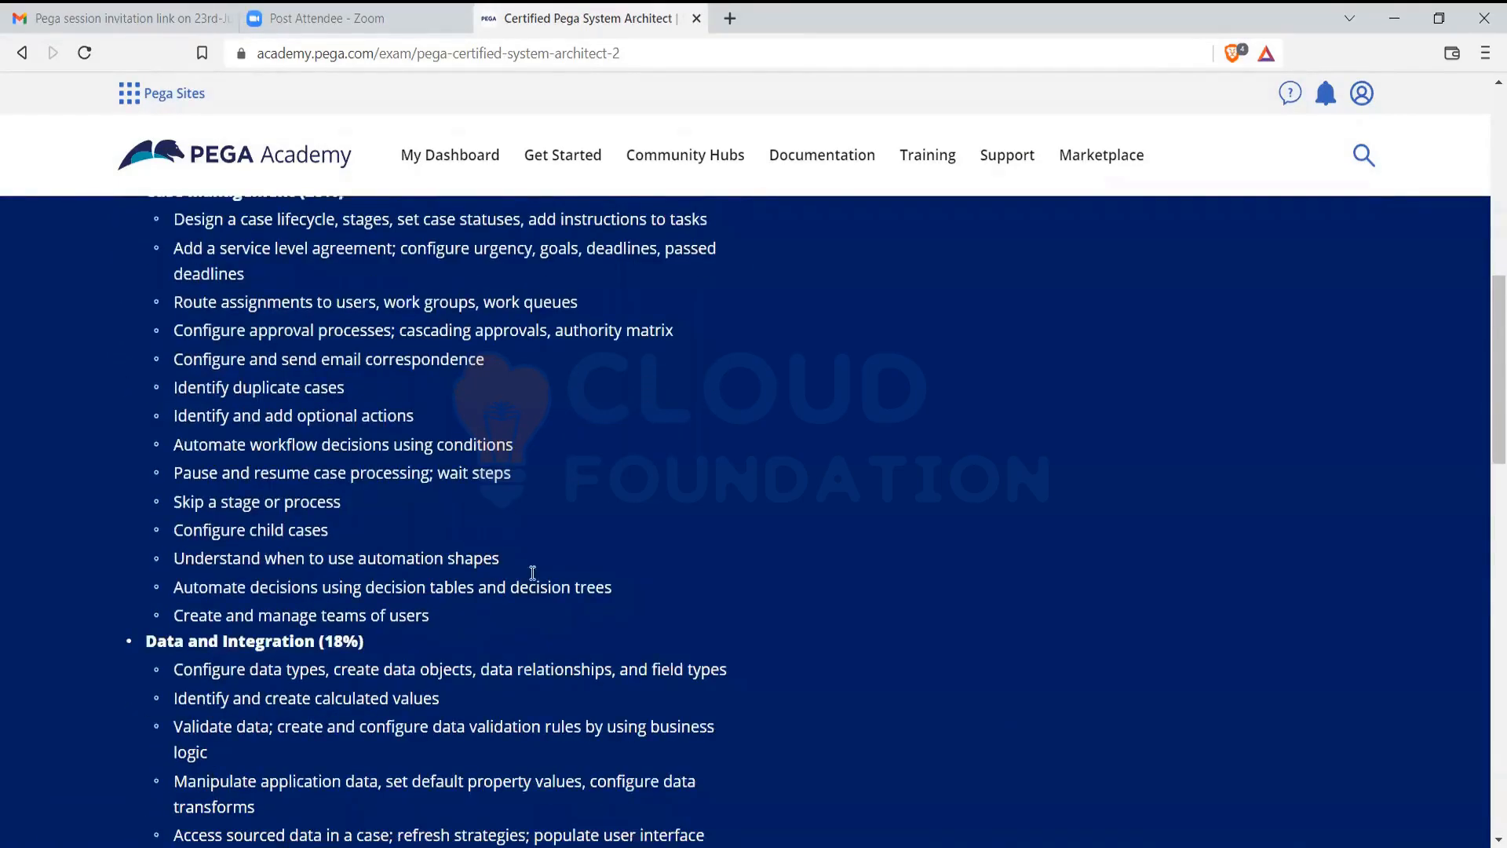
Review the exam topics from Data and Integration down to Mobility, highlighting part of the rules, rulesets, classes and inheritance topic
scroll(605, 555, down, 3)
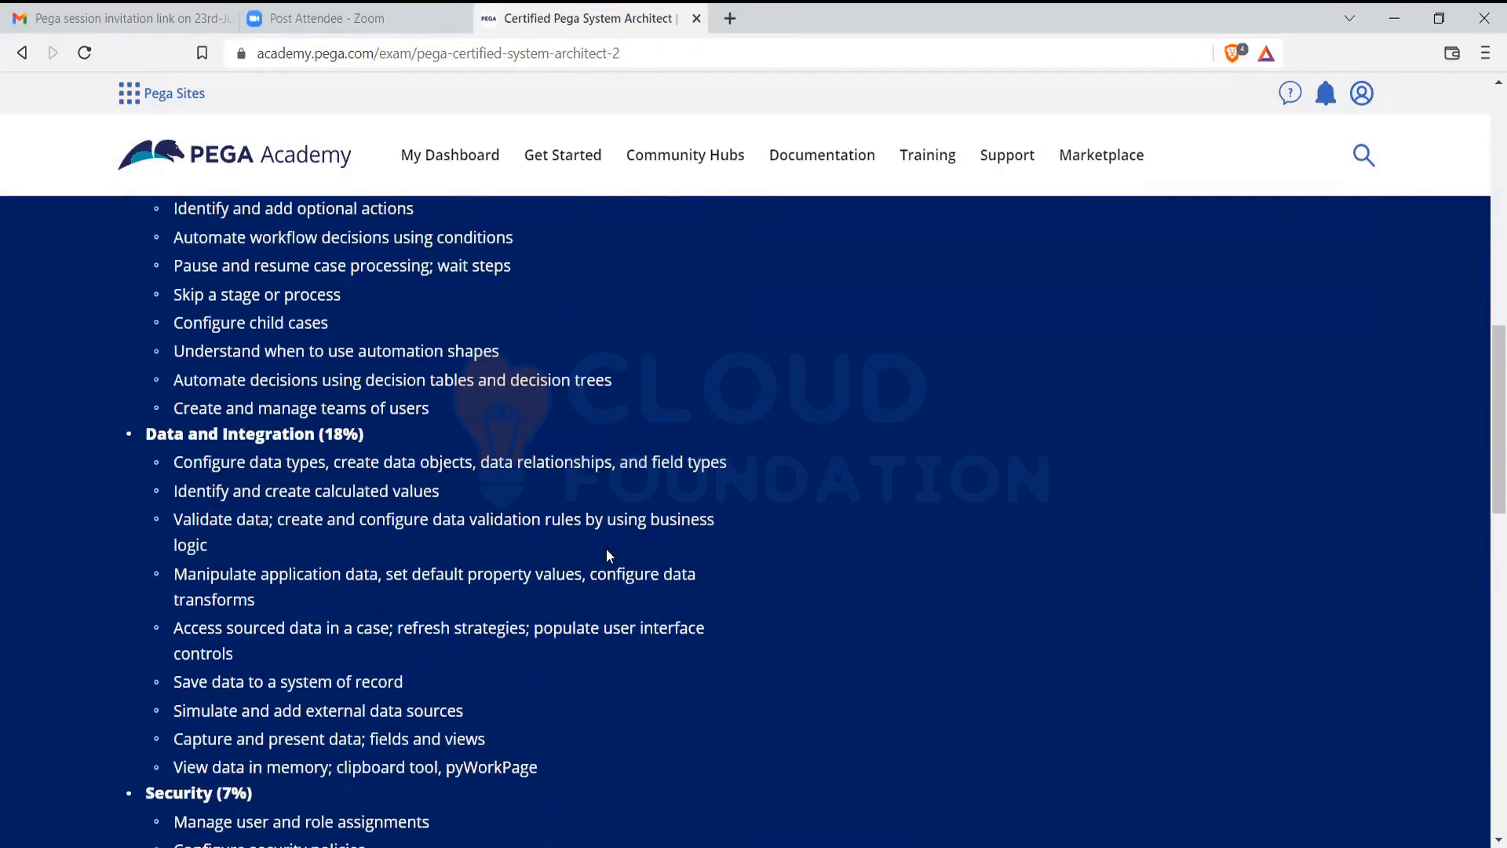
scroll(606, 555, down, 3)
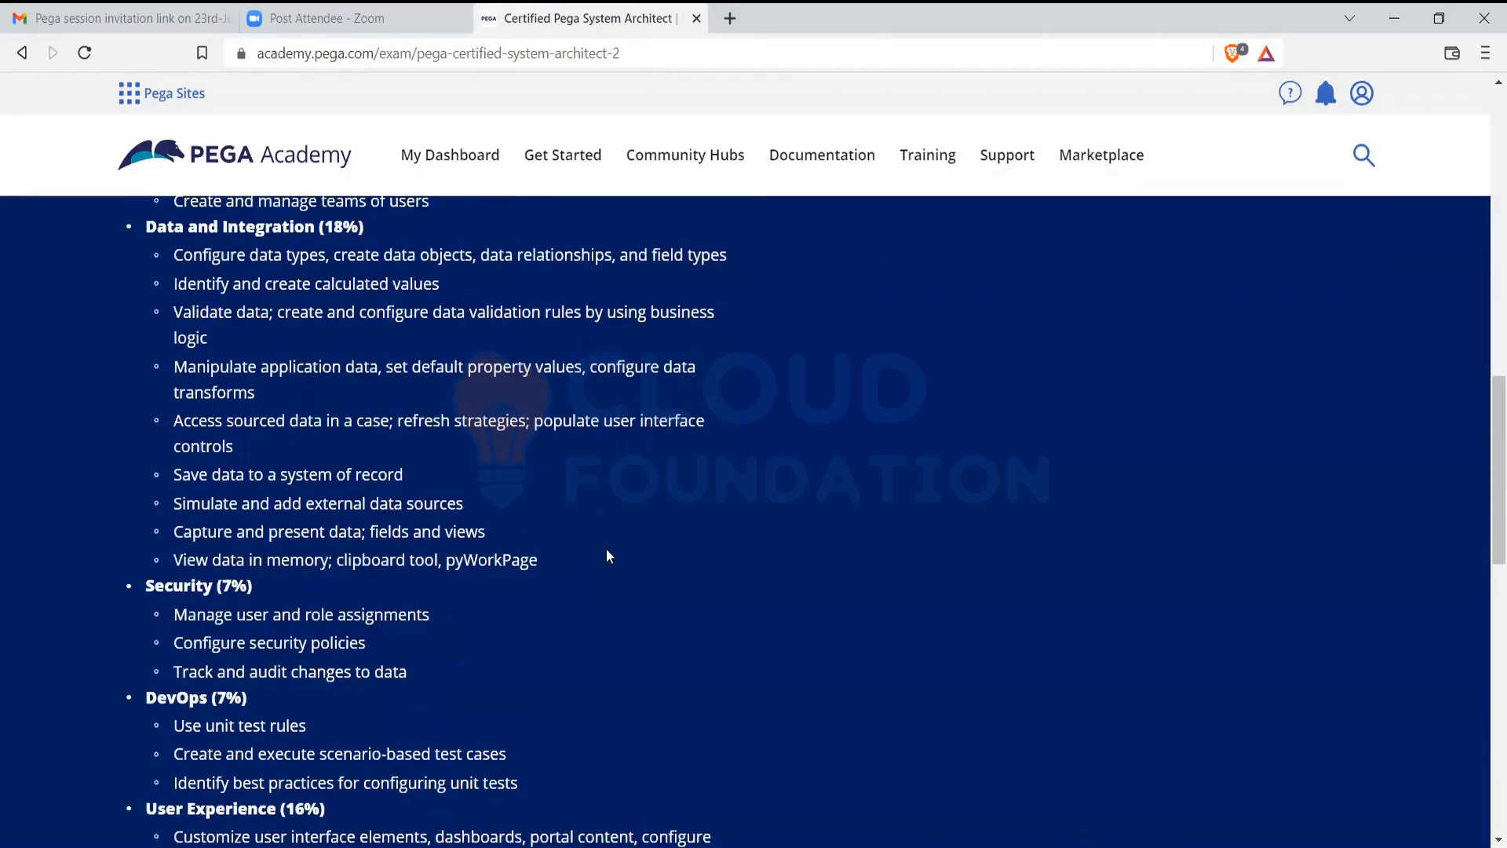
scroll(484, 599, down, 4)
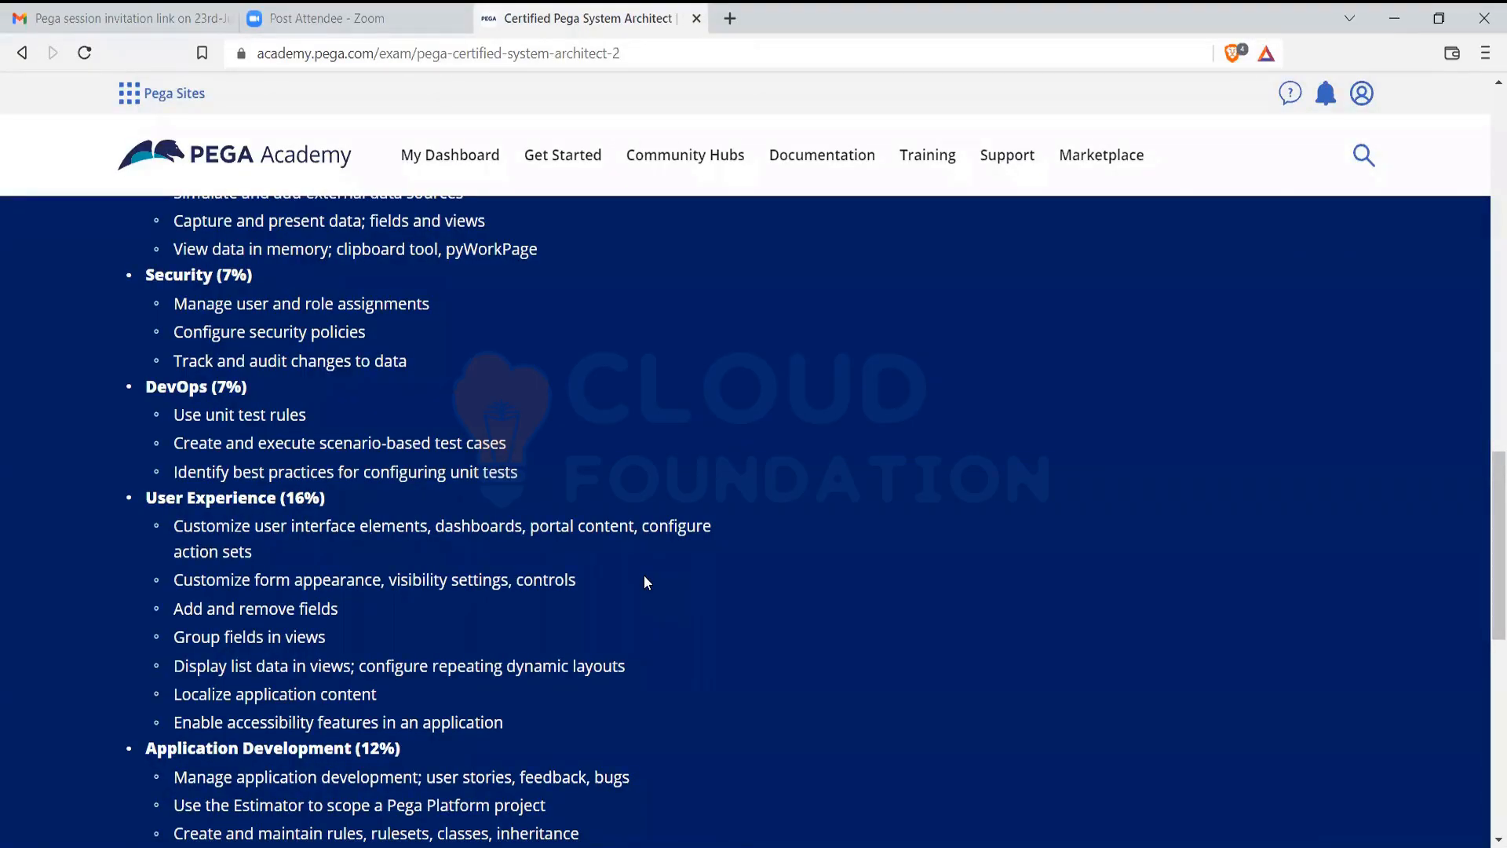
scroll(702, 642, down, 1)
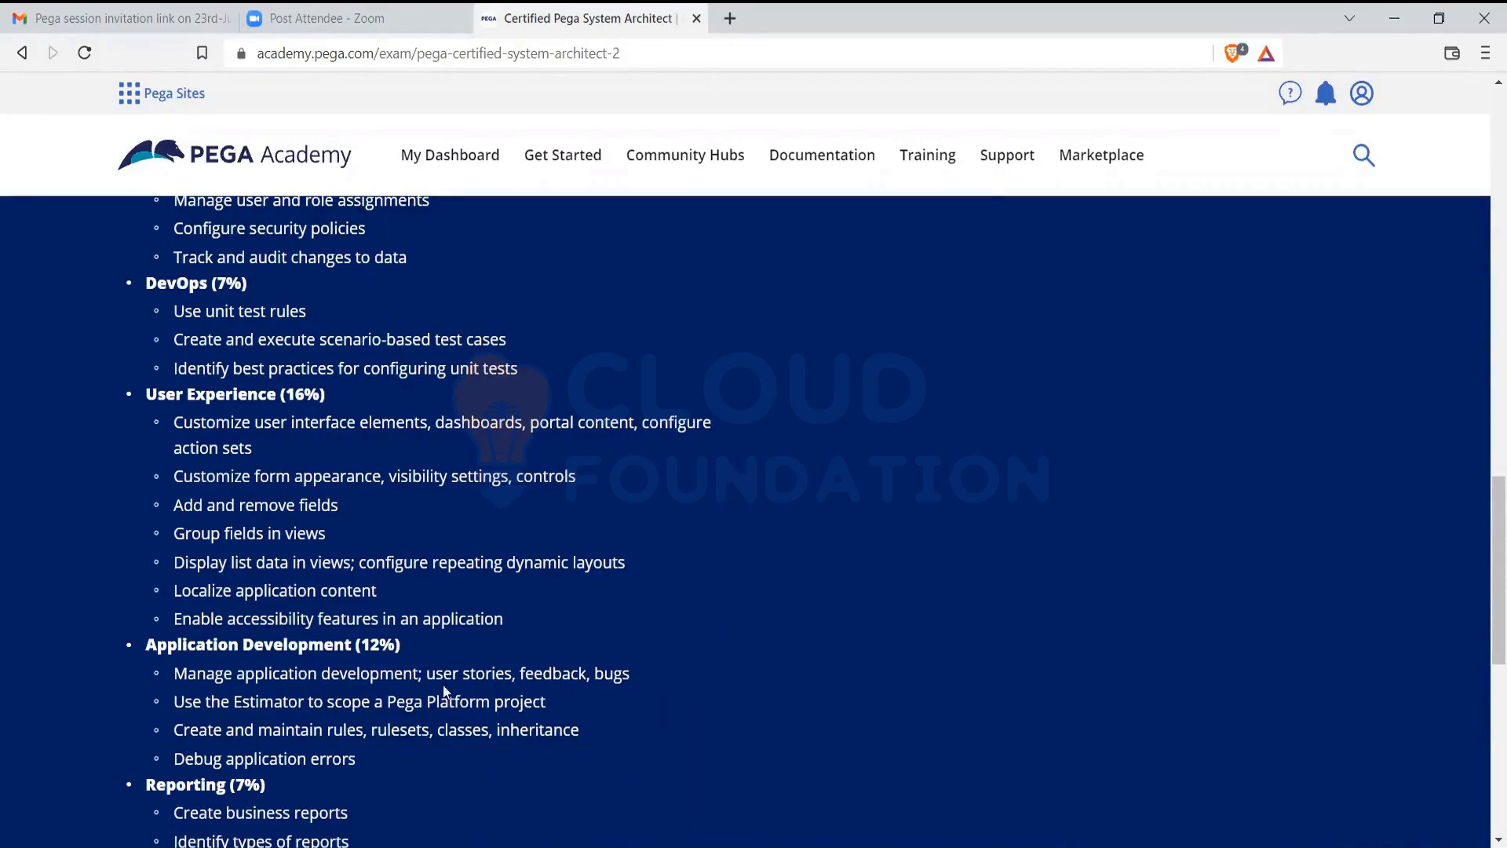
scroll(658, 650, down, 3)
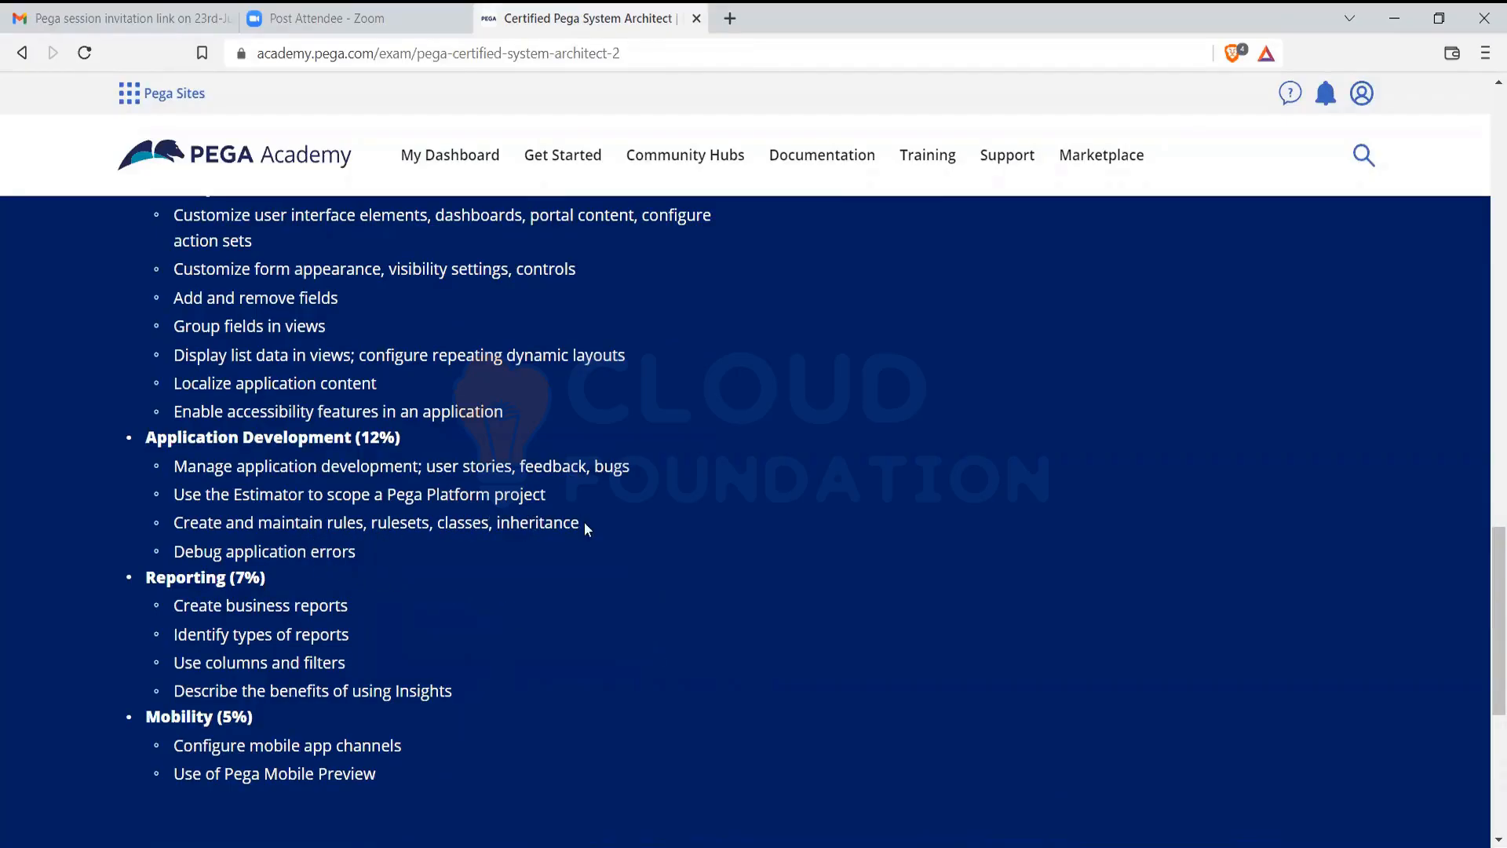
drag(584, 521, 538, 521)
scroll(601, 675, down, 4)
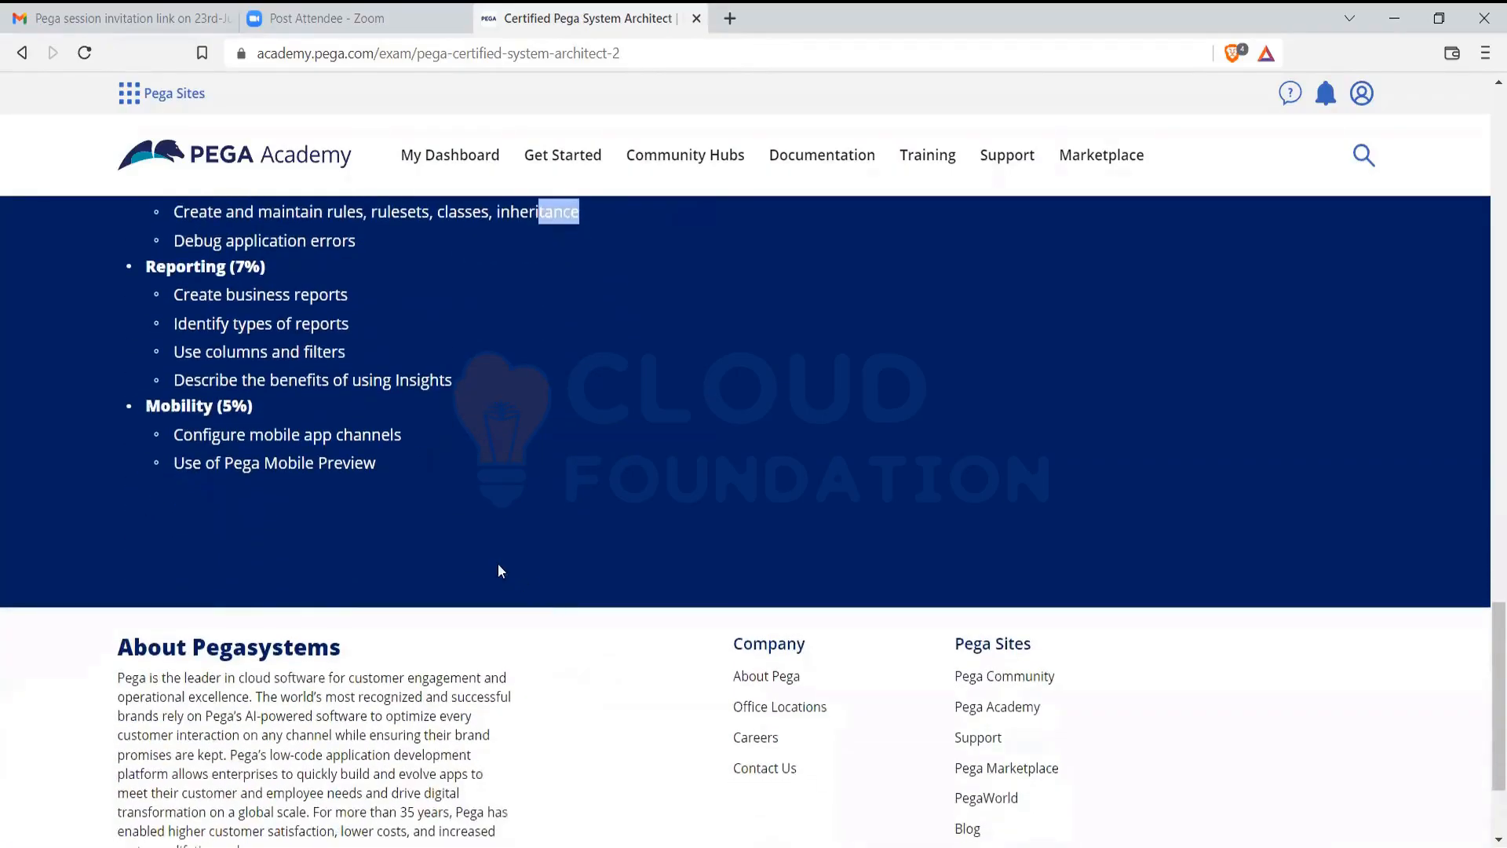
click(454, 528)
Return from the Mobility topics to the exam code, prerequisites and start of the exam topics list
scroll(454, 528, up, 1)
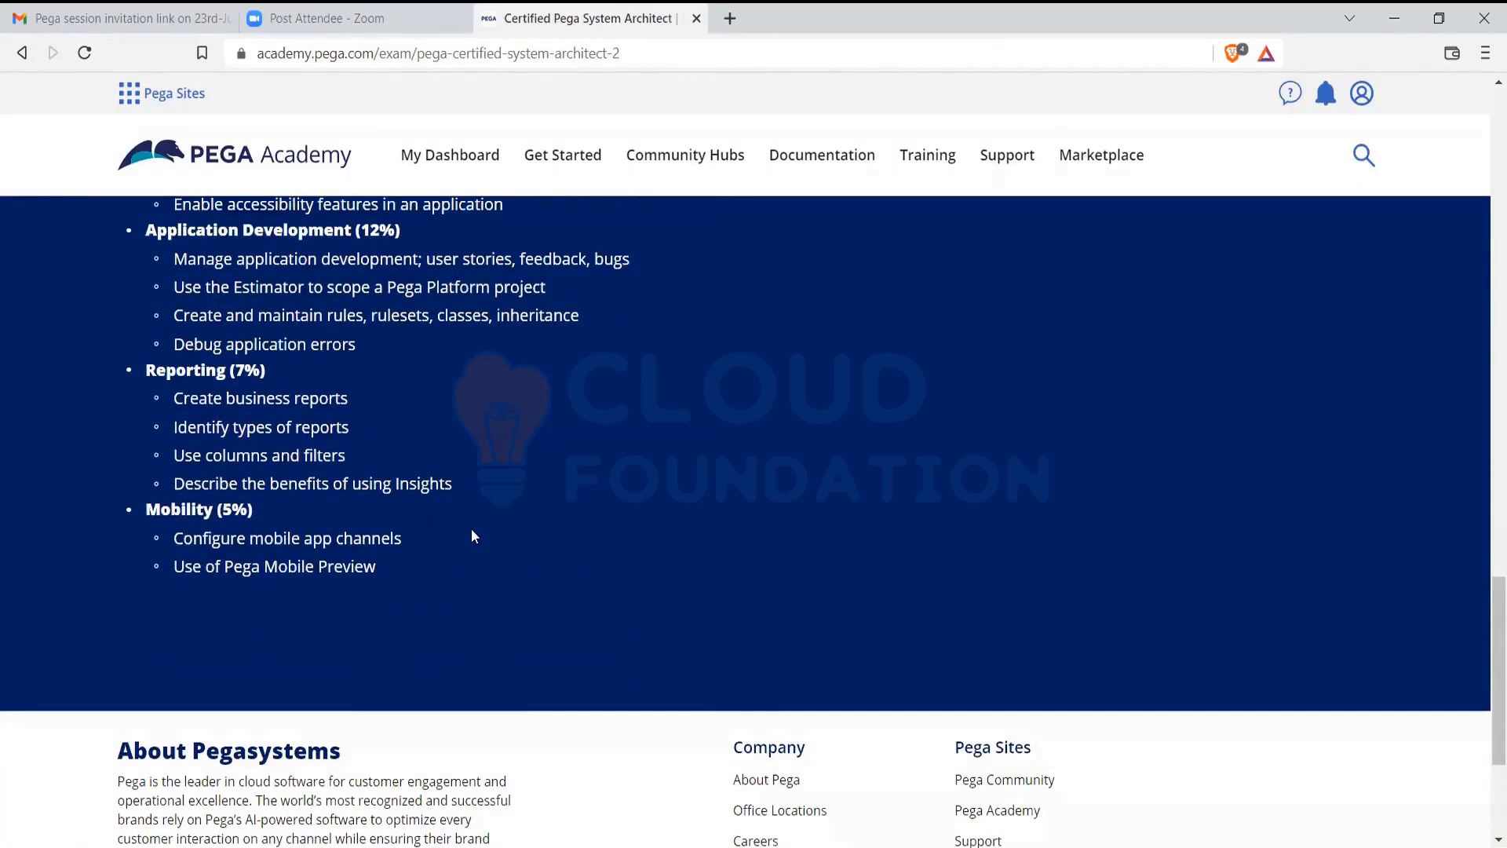
scroll(472, 531, up, 1)
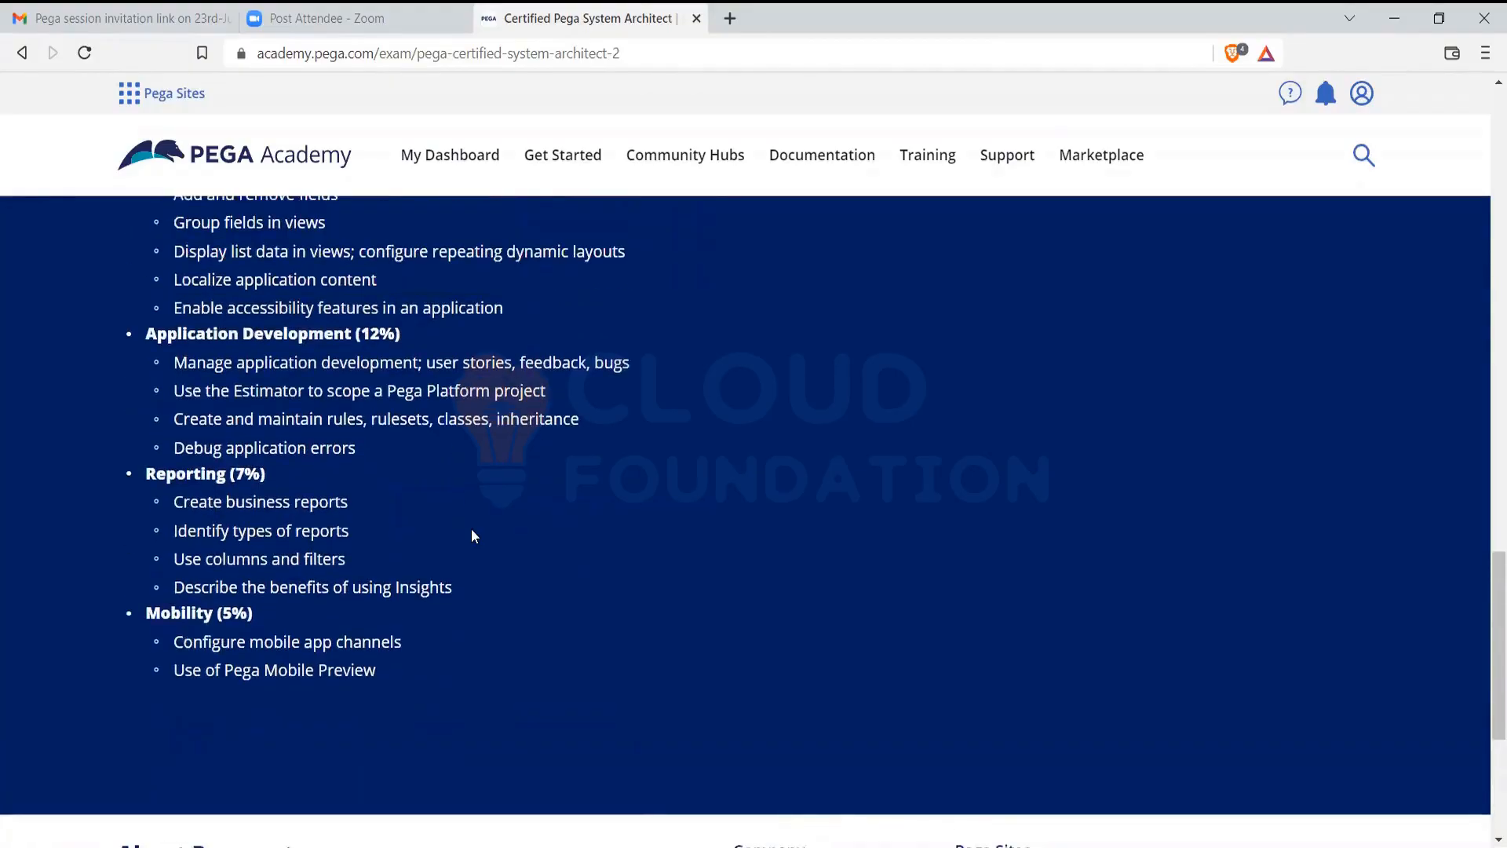
scroll(471, 530, up, 2)
scroll(471, 530, up, 5)
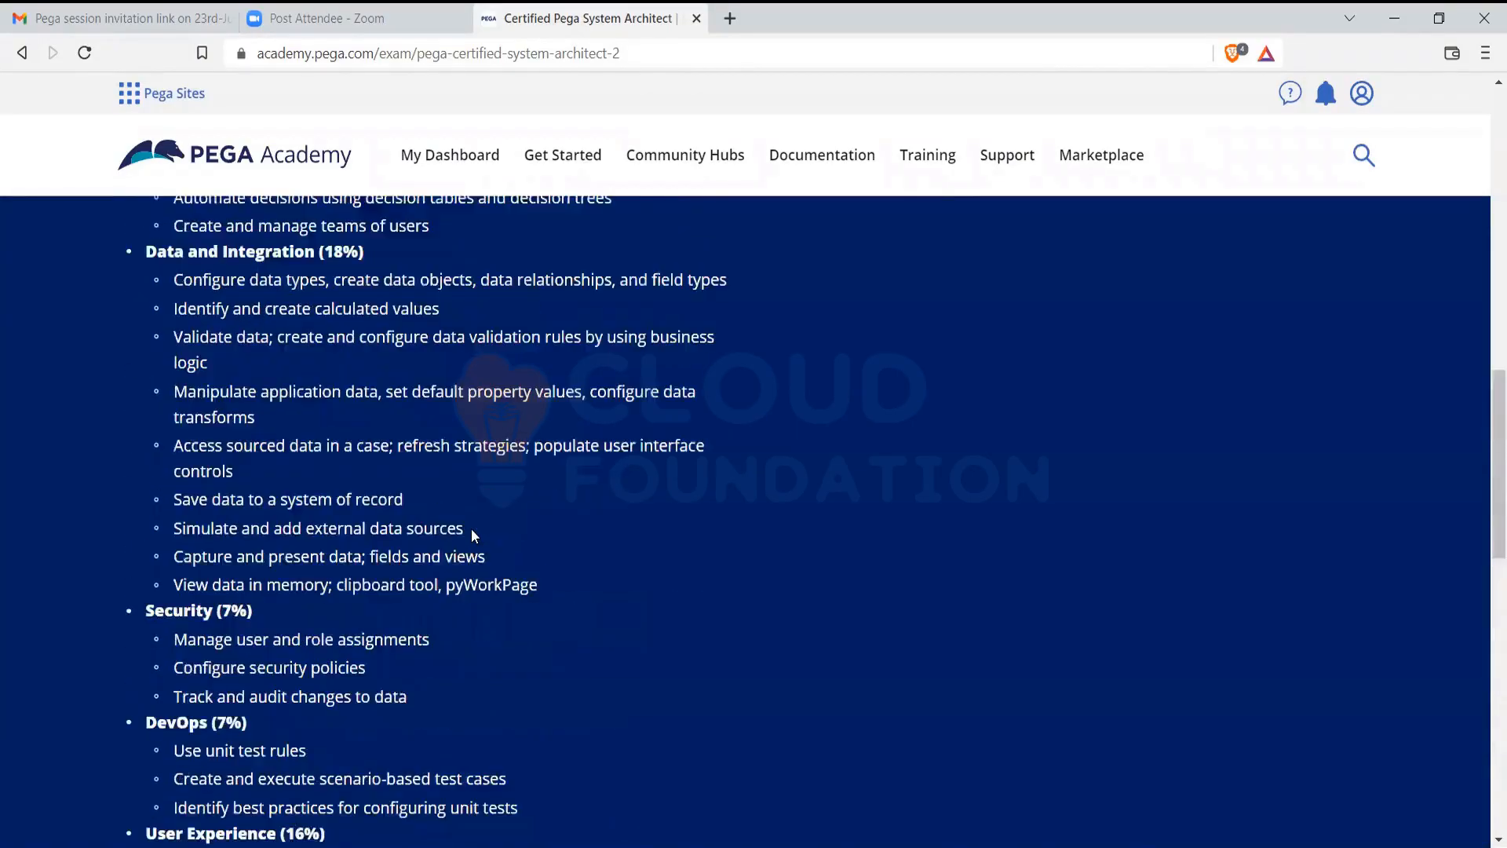
scroll(473, 533, up, 7)
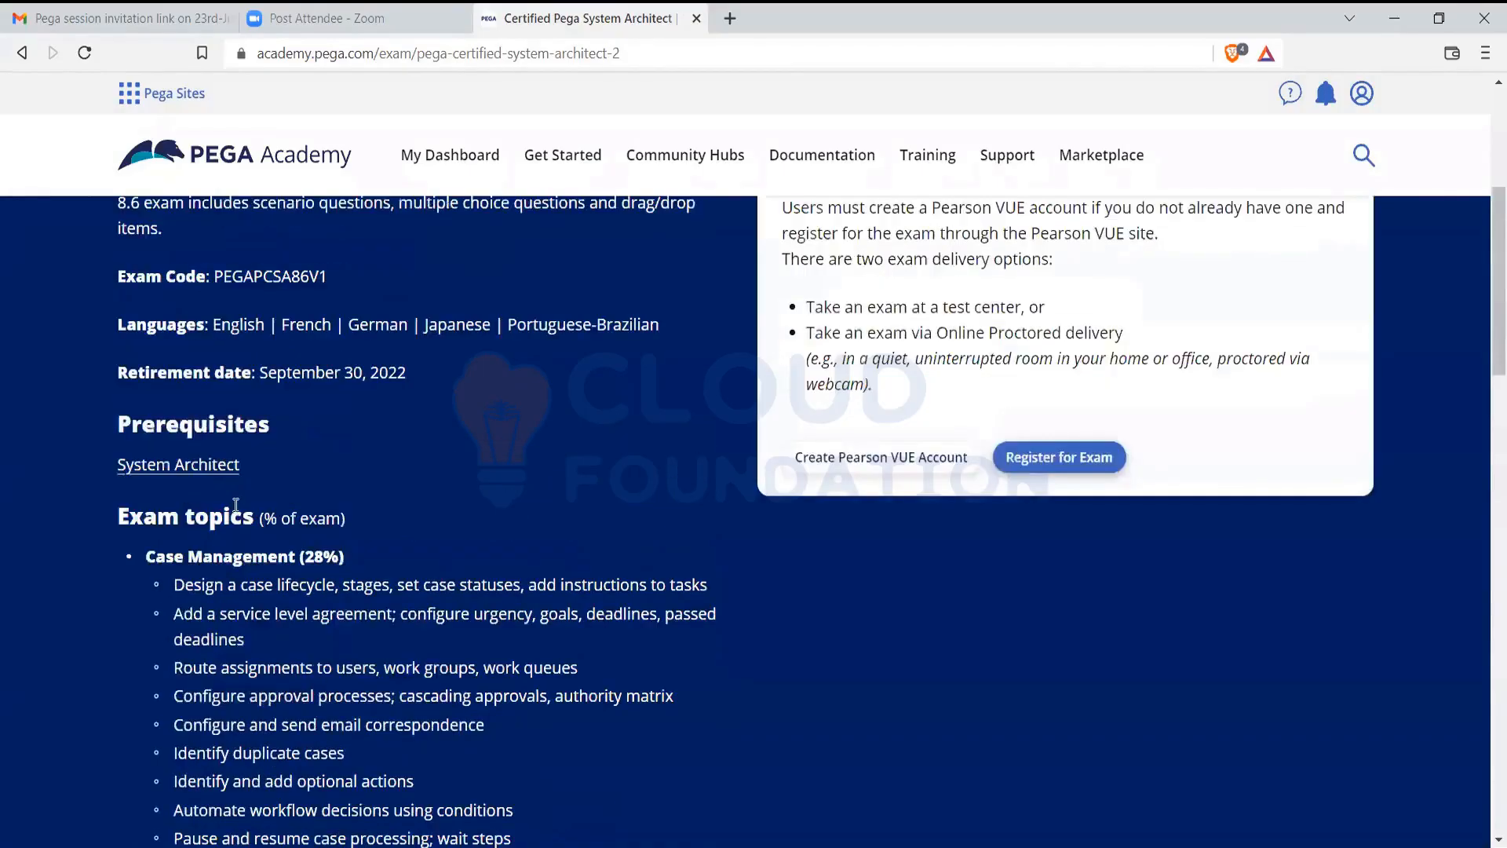
scroll(235, 504, up, 4)
scroll(428, 509, down, 4)
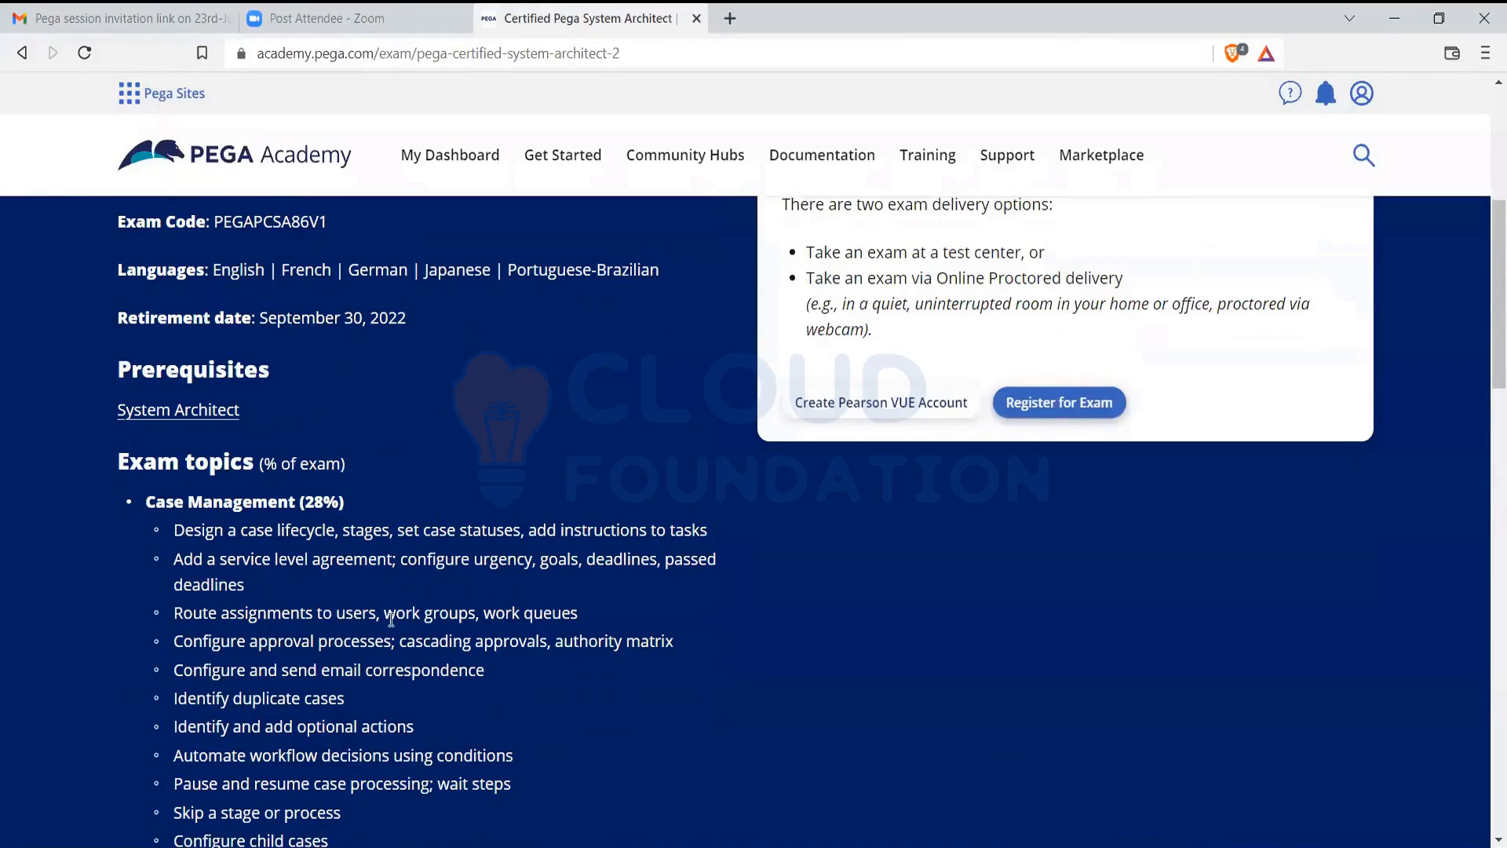
Go through the Case Management and Data and Integration topics, highlight "add external data sources", and clear the selection
scroll(393, 621, down, 1)
scroll(393, 621, down, 1)
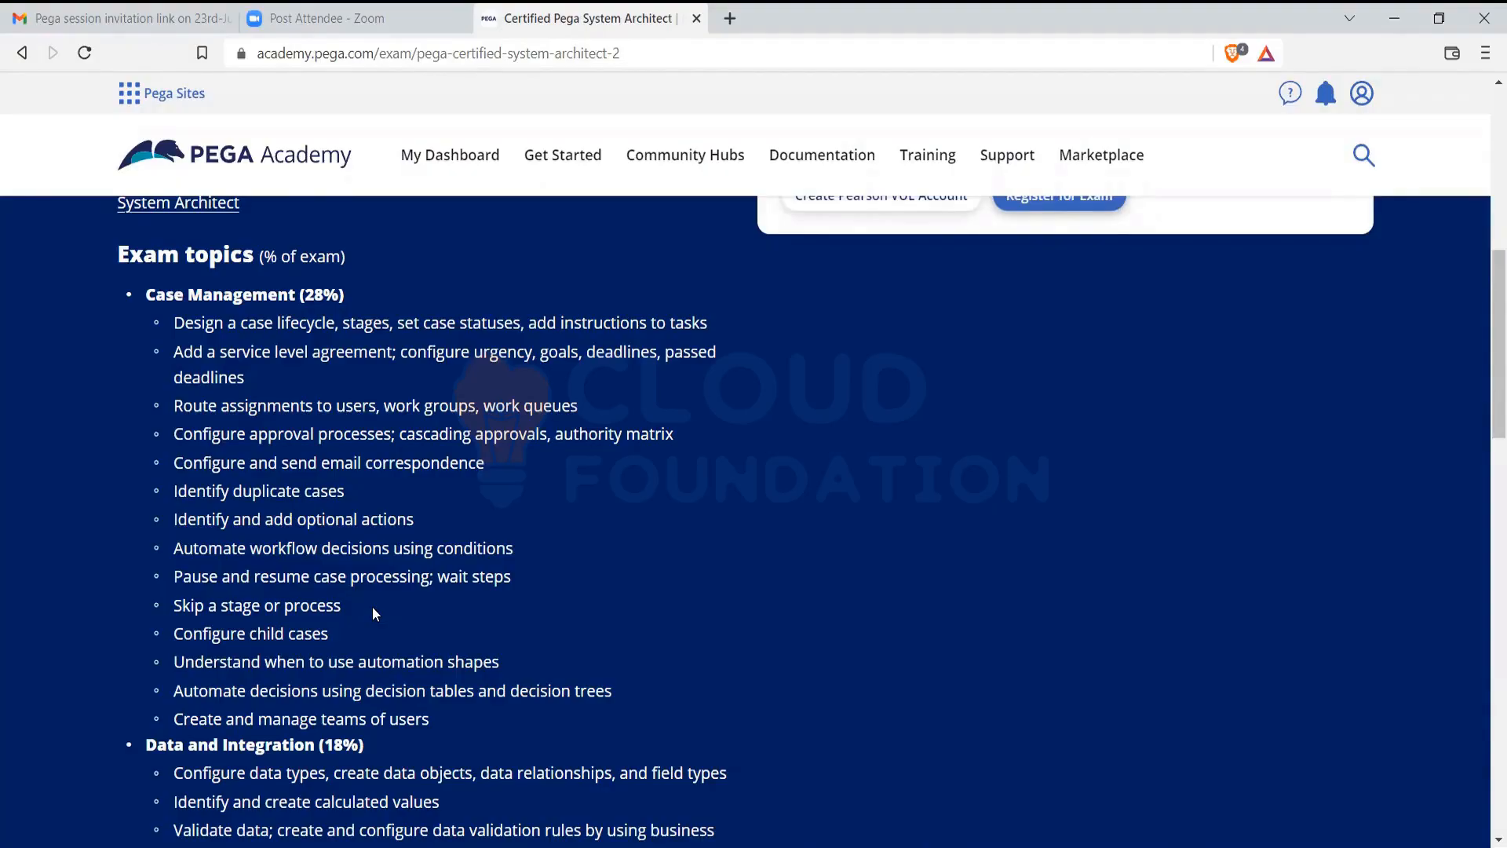
scroll(373, 610, down, 1)
scroll(374, 606, down, 2)
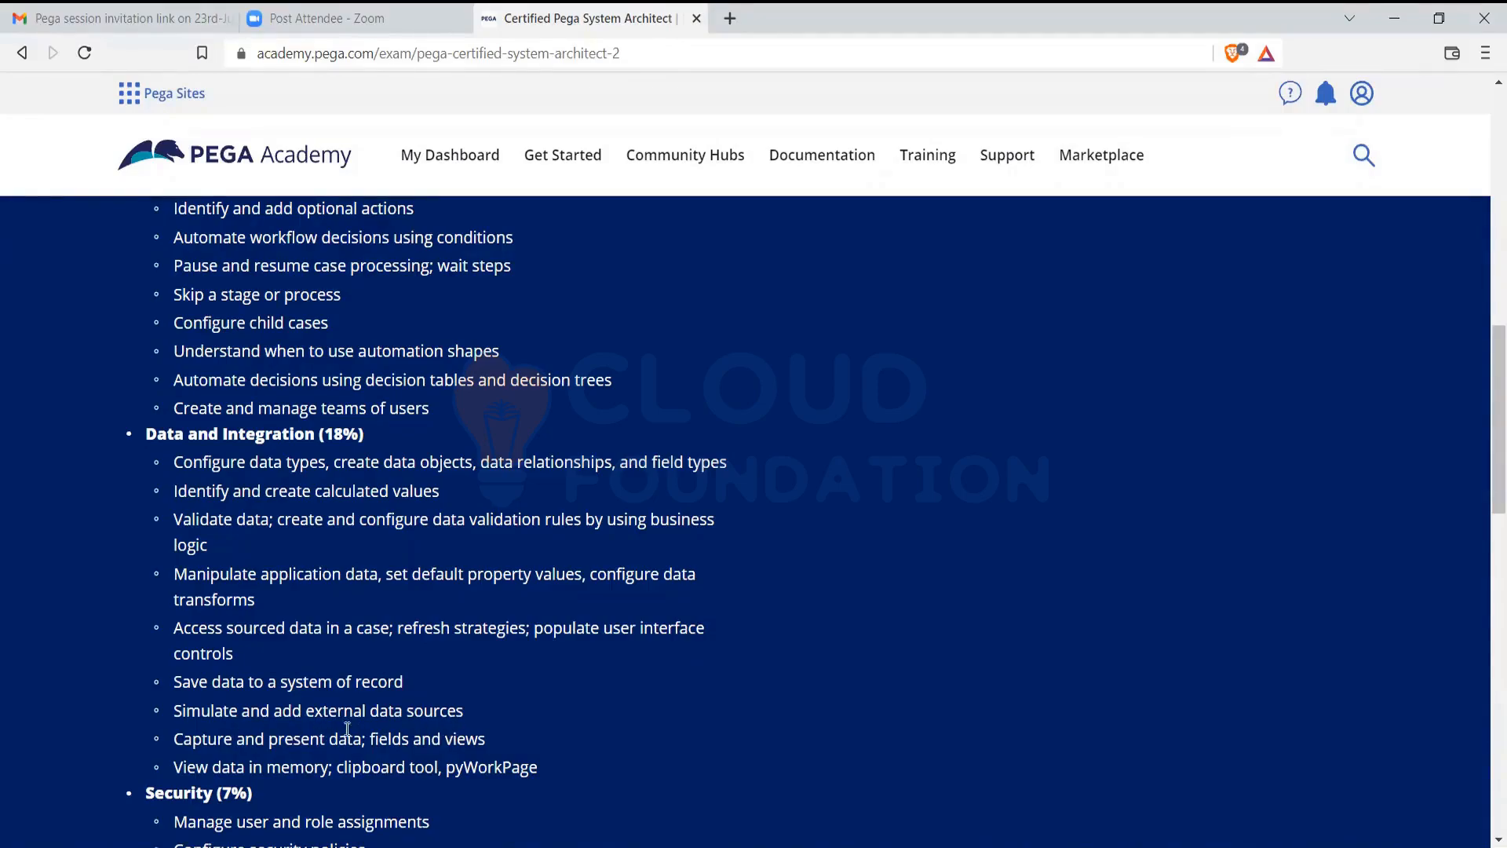
drag(339, 738, 440, 712)
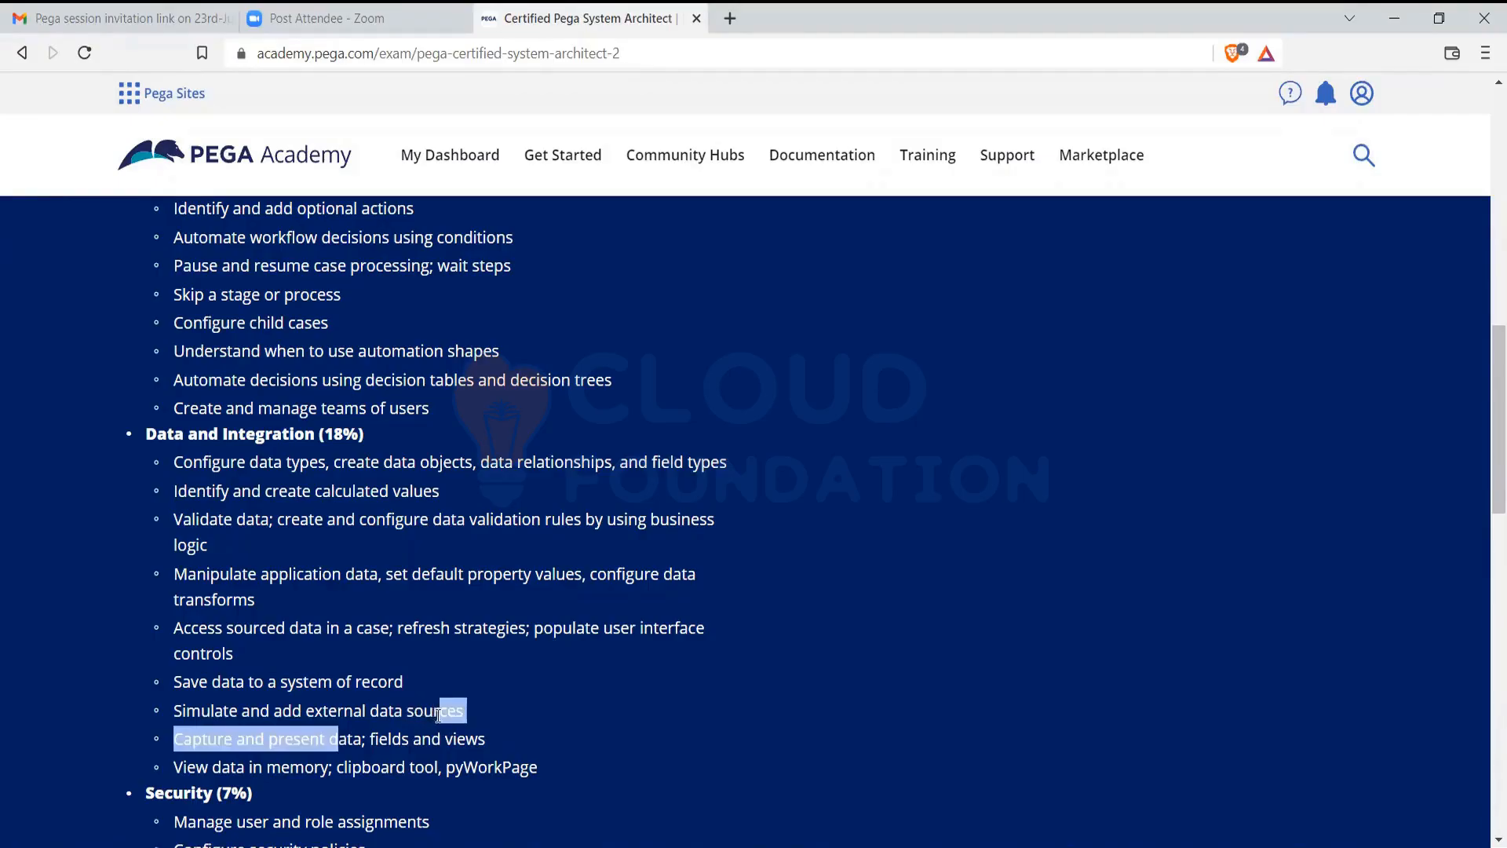
click(376, 715)
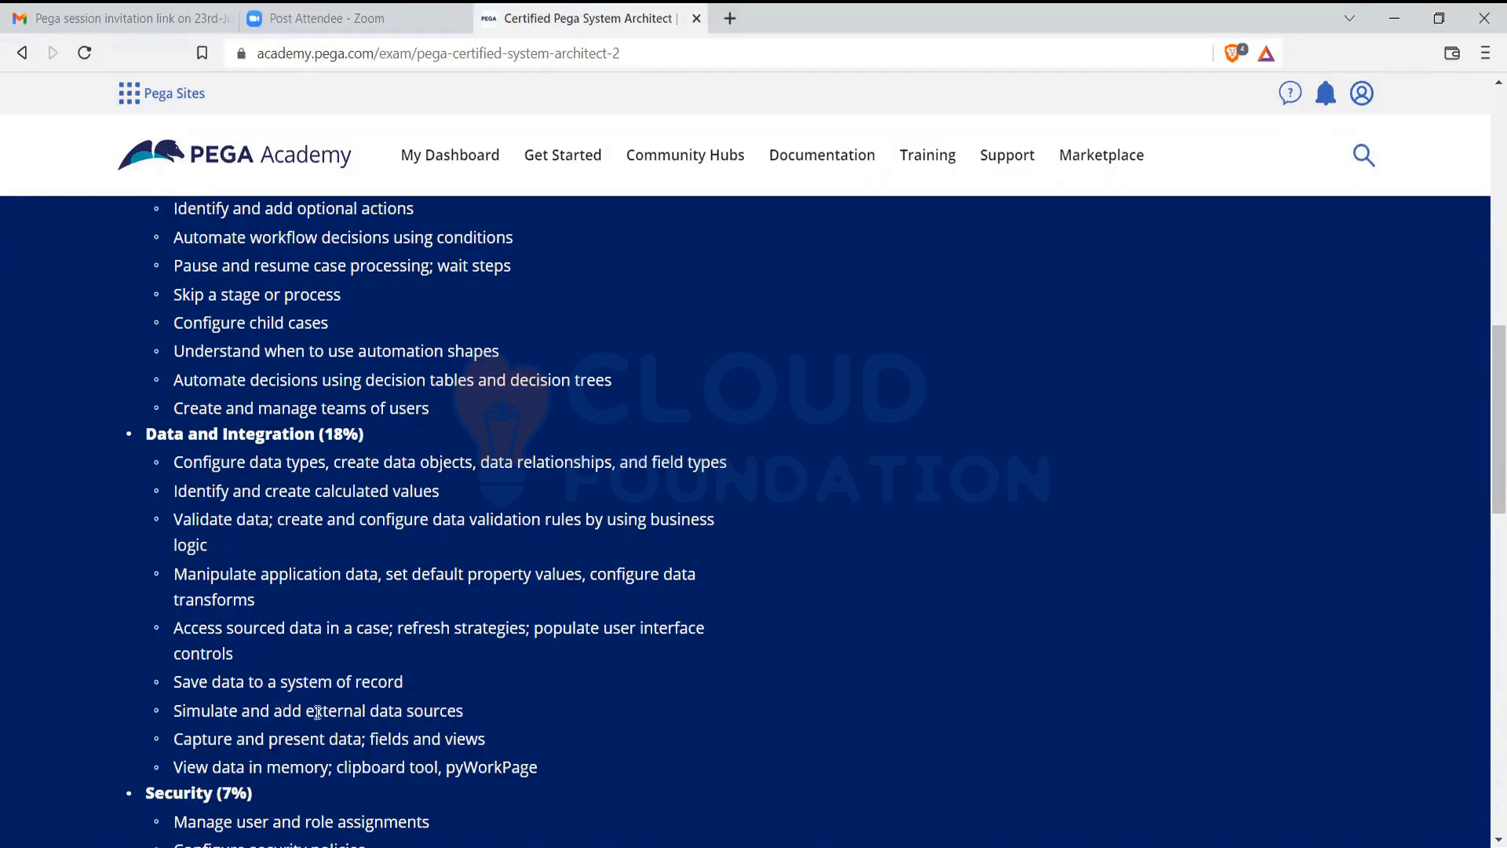
drag(274, 711, 465, 711)
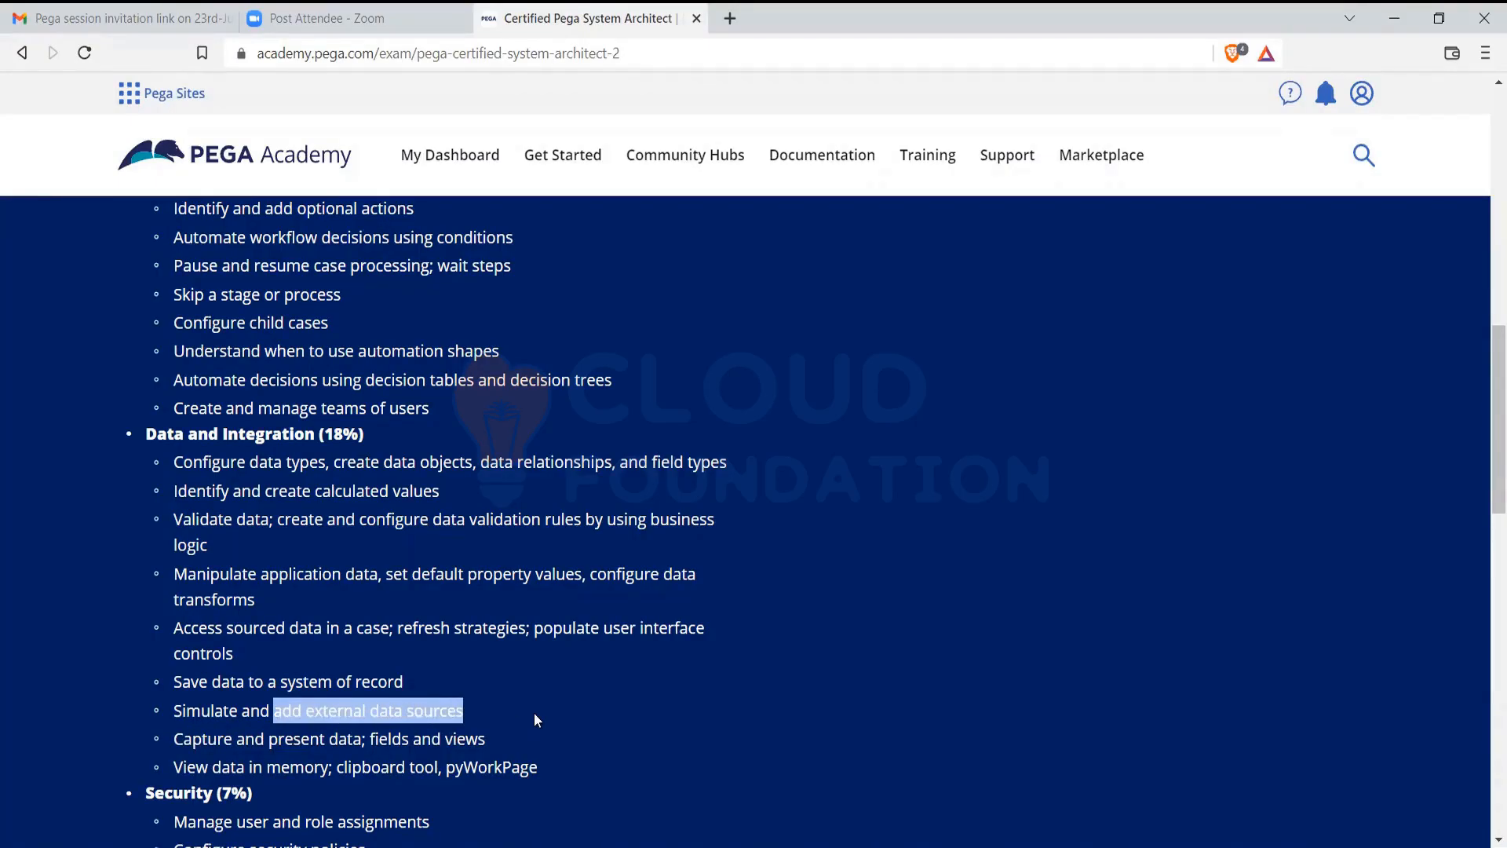
click(514, 739)
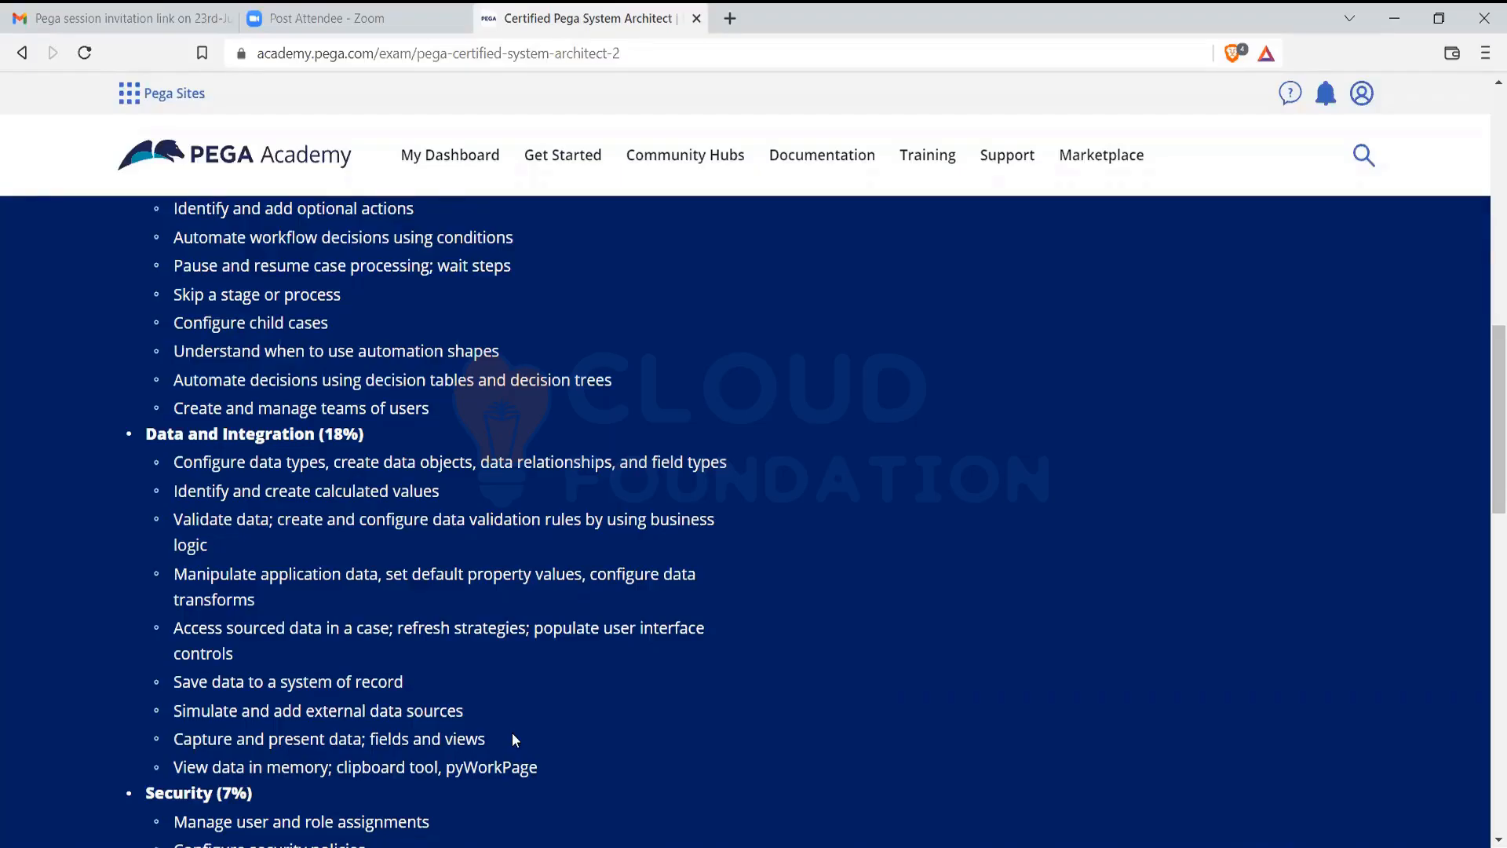
Review the Security, DevOps, User Experience and Application Development topics, briefly highlighting the one on debugging application errors
scroll(592, 663, down, 3)
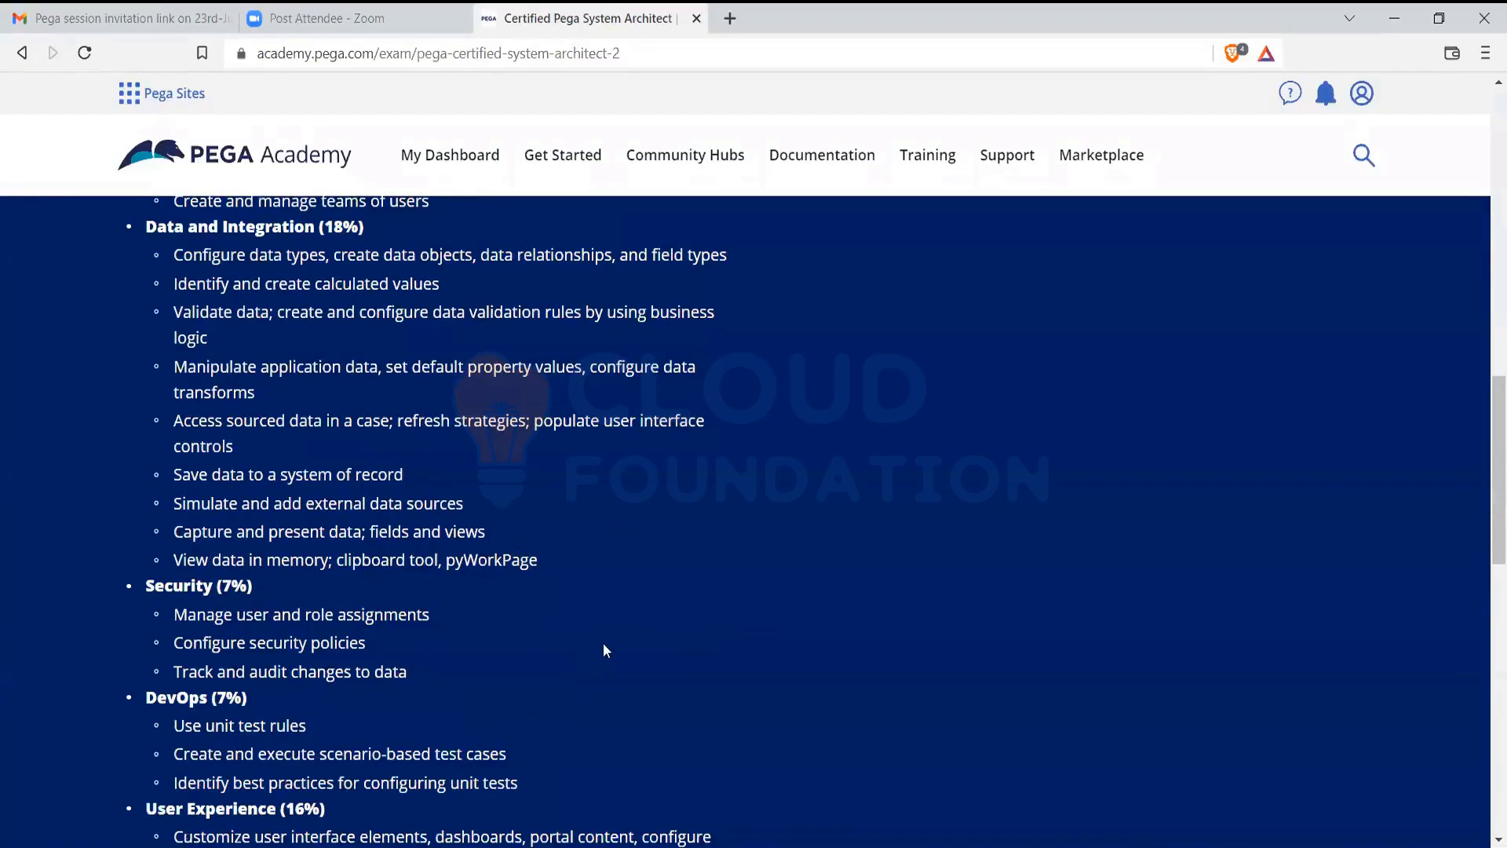
scroll(605, 650, down, 3)
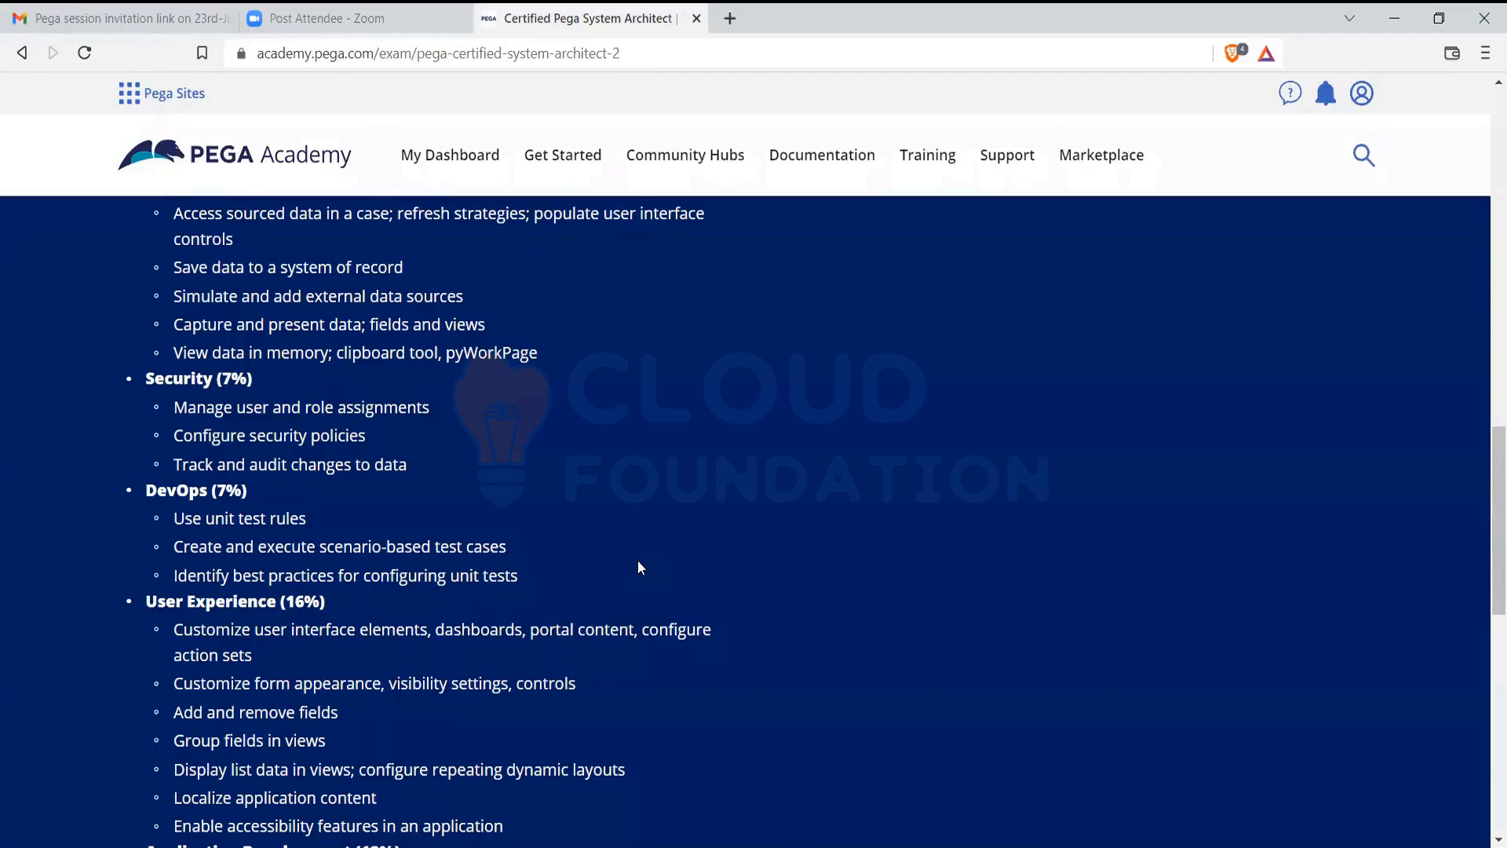
scroll(629, 551, down, 1)
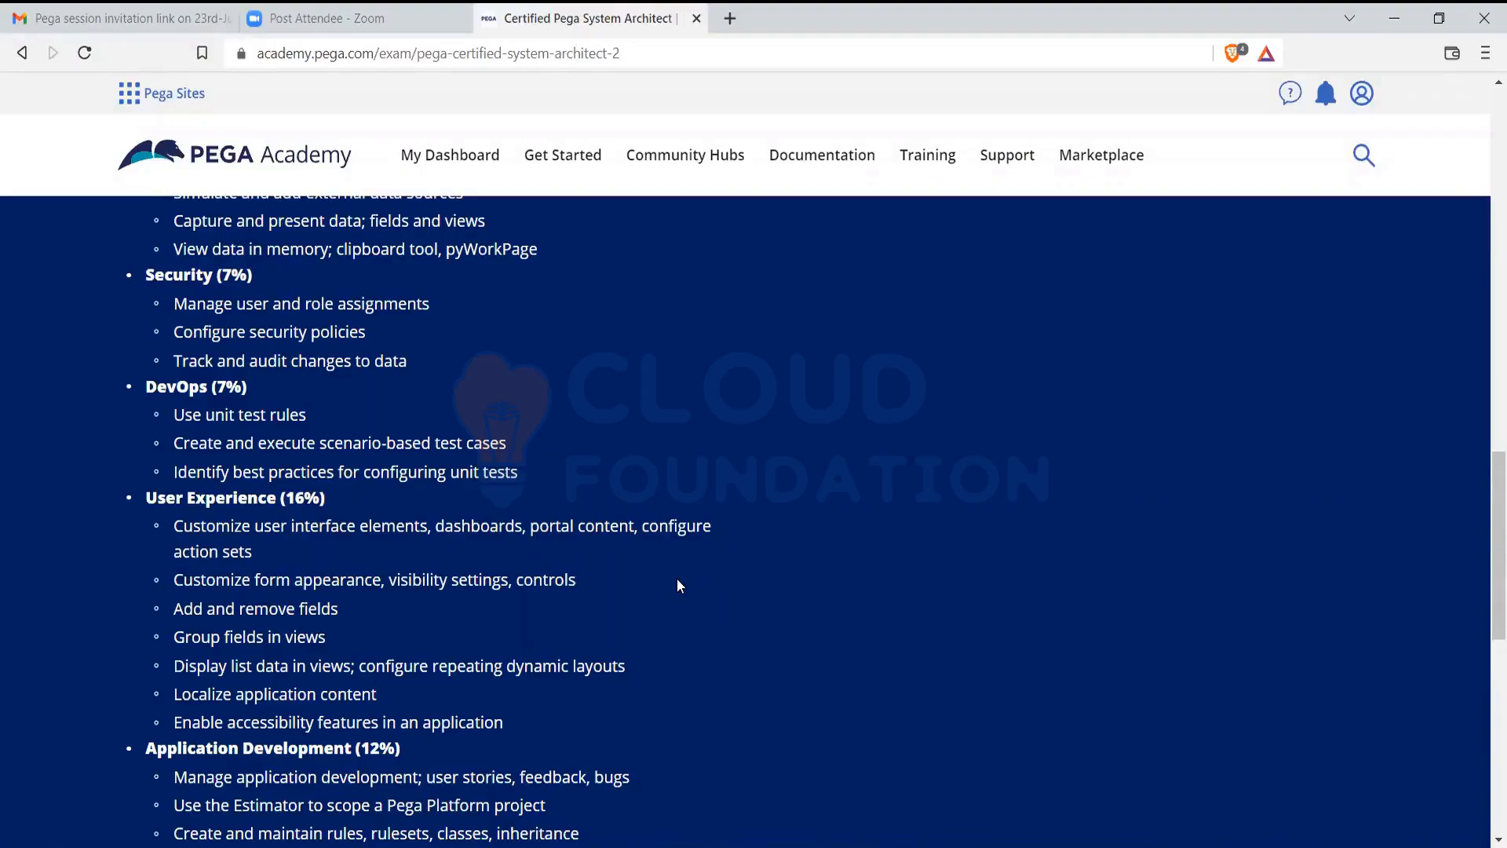
scroll(680, 586, down, 3)
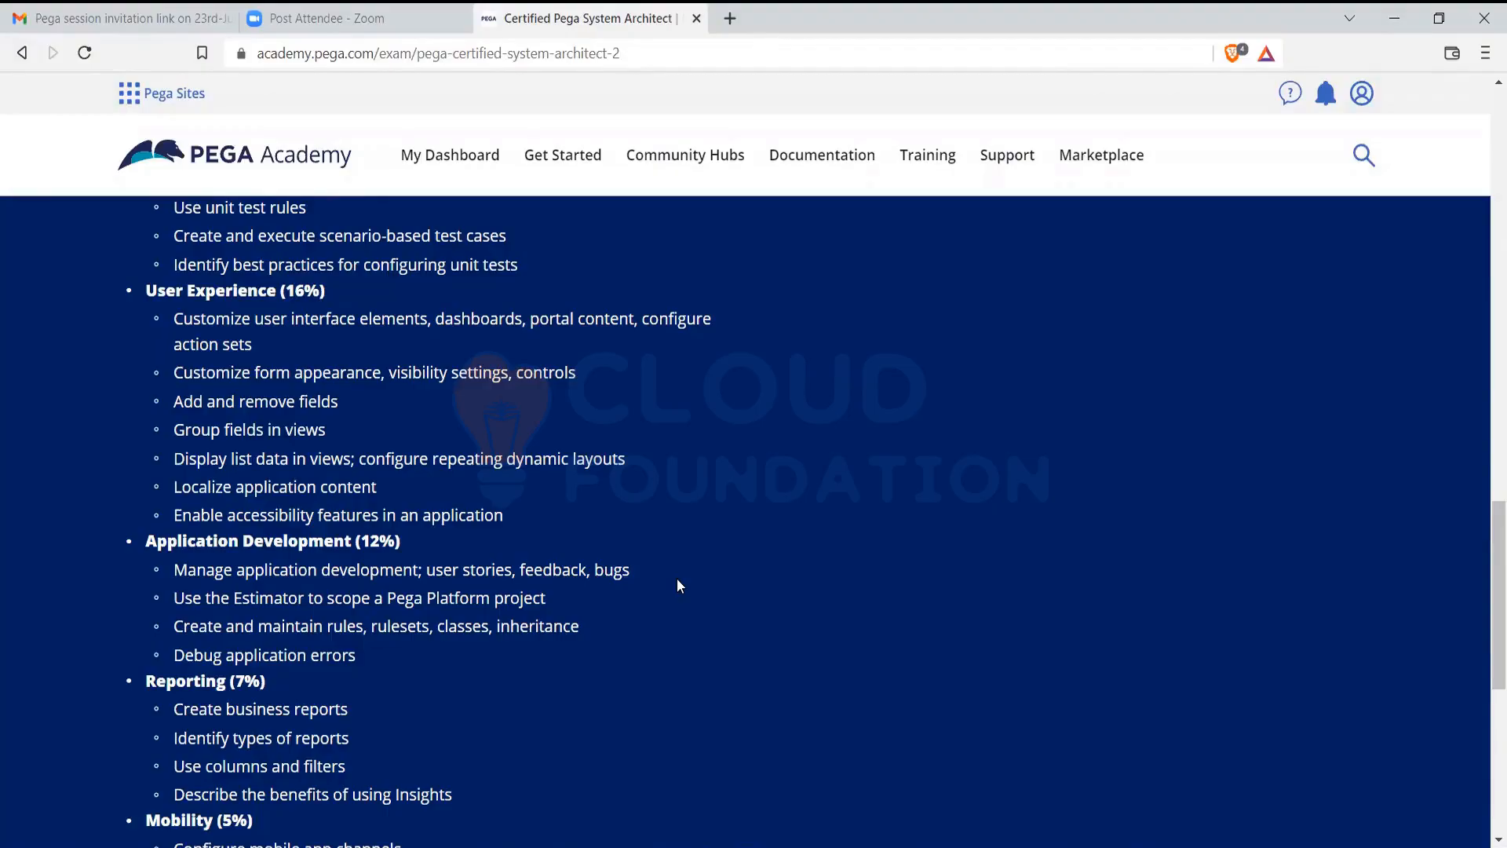
drag(234, 655, 353, 658)
click(361, 659)
scroll(389, 650, down, 1)
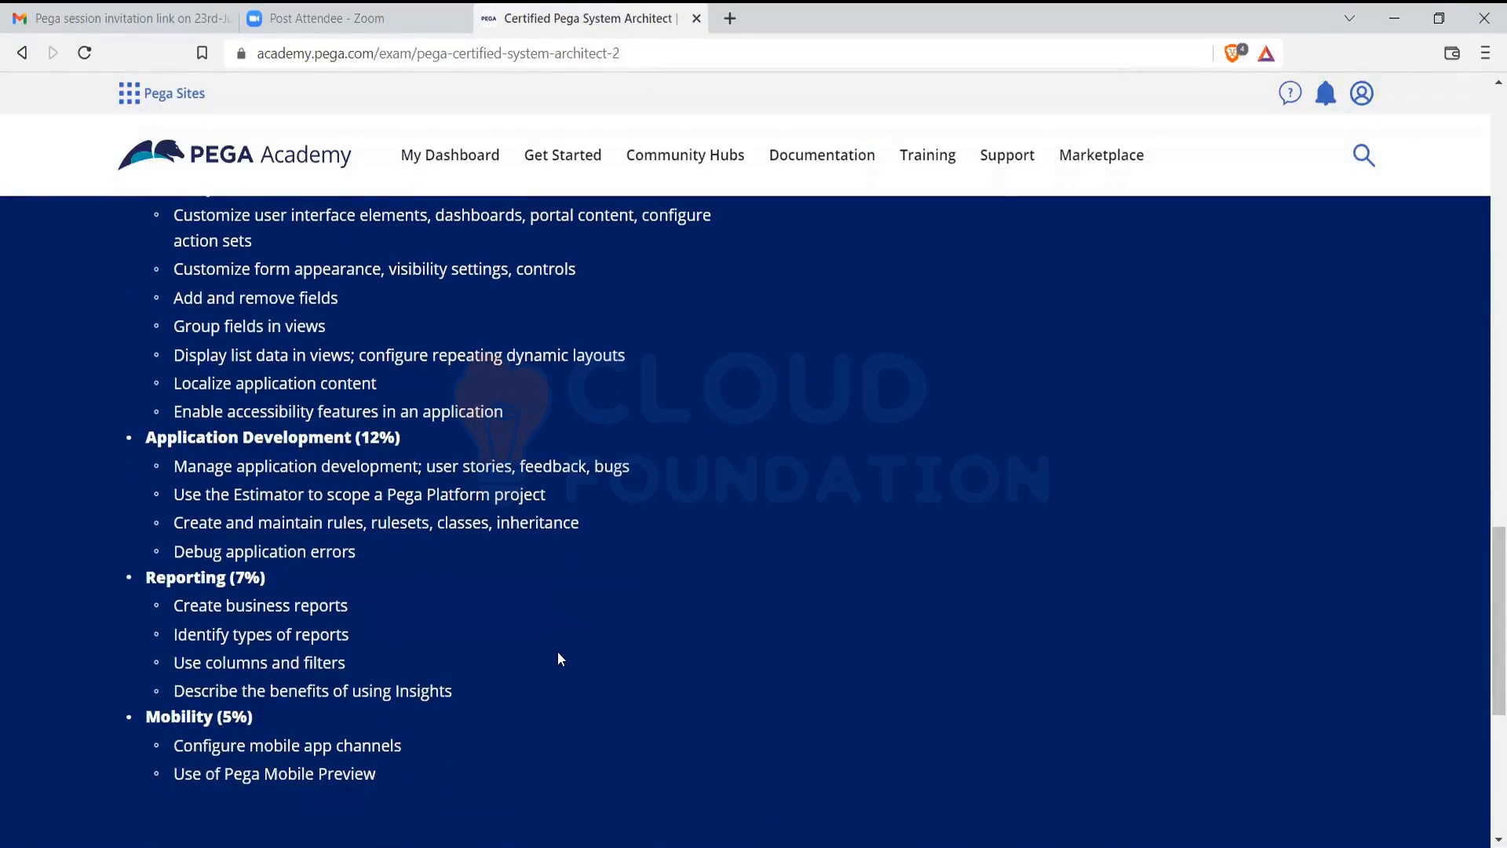
Highlight the Mobility topics on mobile app channels and Pega Mobile Preview, and clear the selection
scroll(559, 658, down, 5)
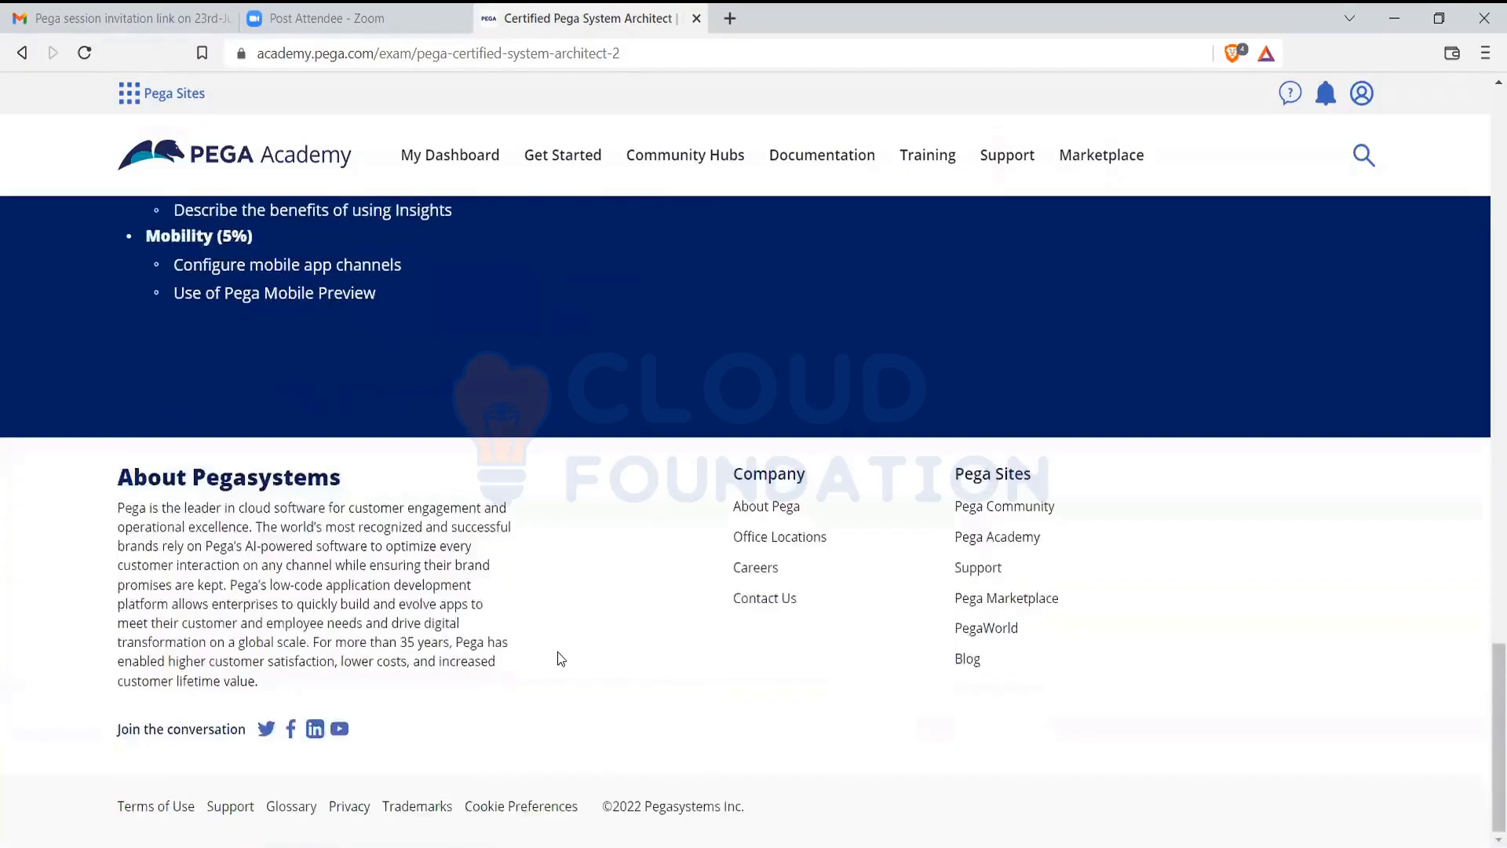
scroll(559, 658, up, 2)
scroll(561, 658, up, 1)
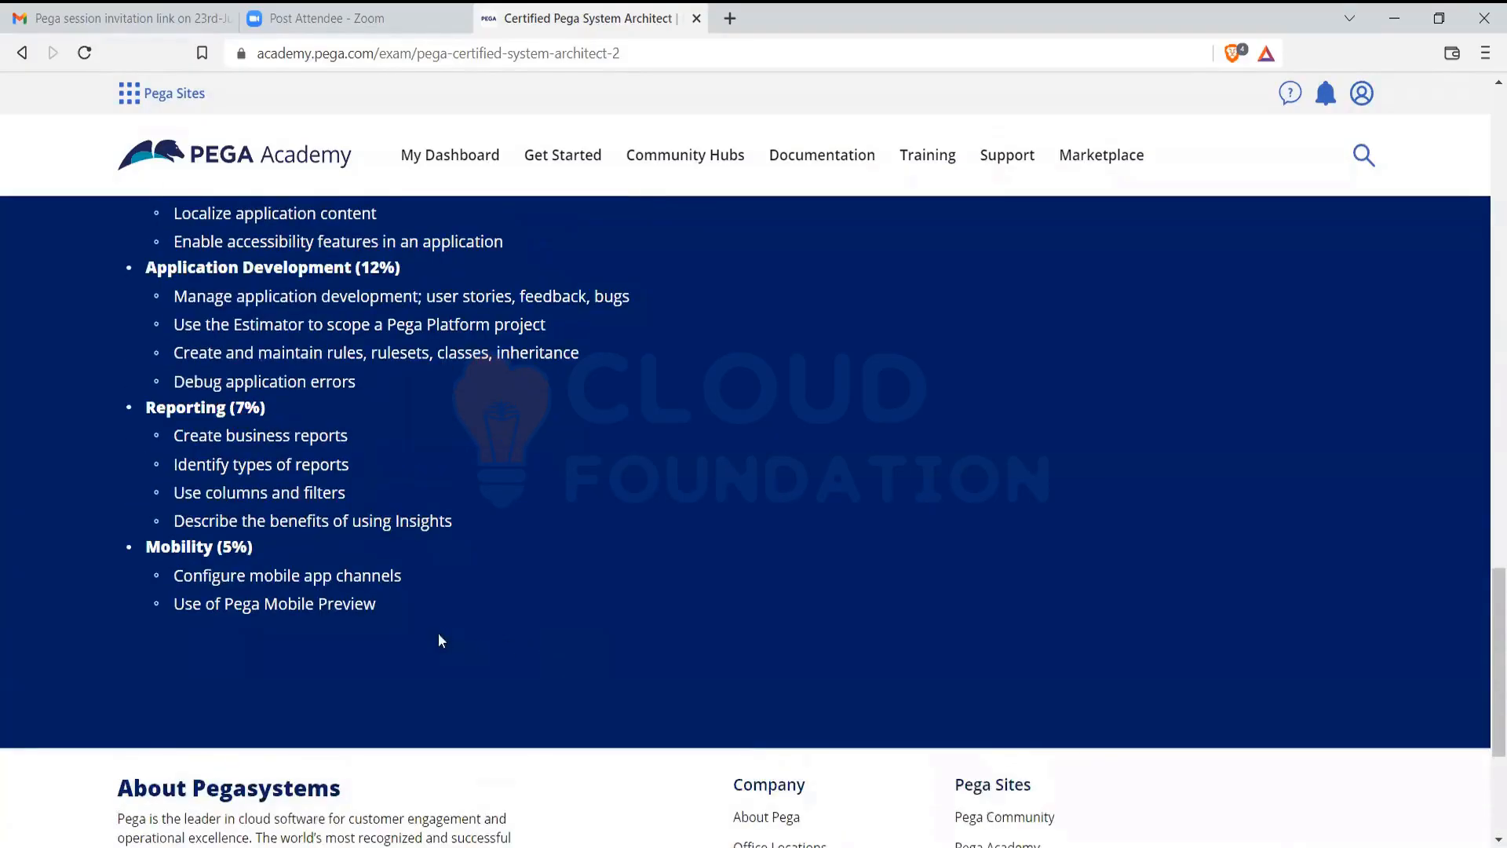
drag(375, 604, 191, 580)
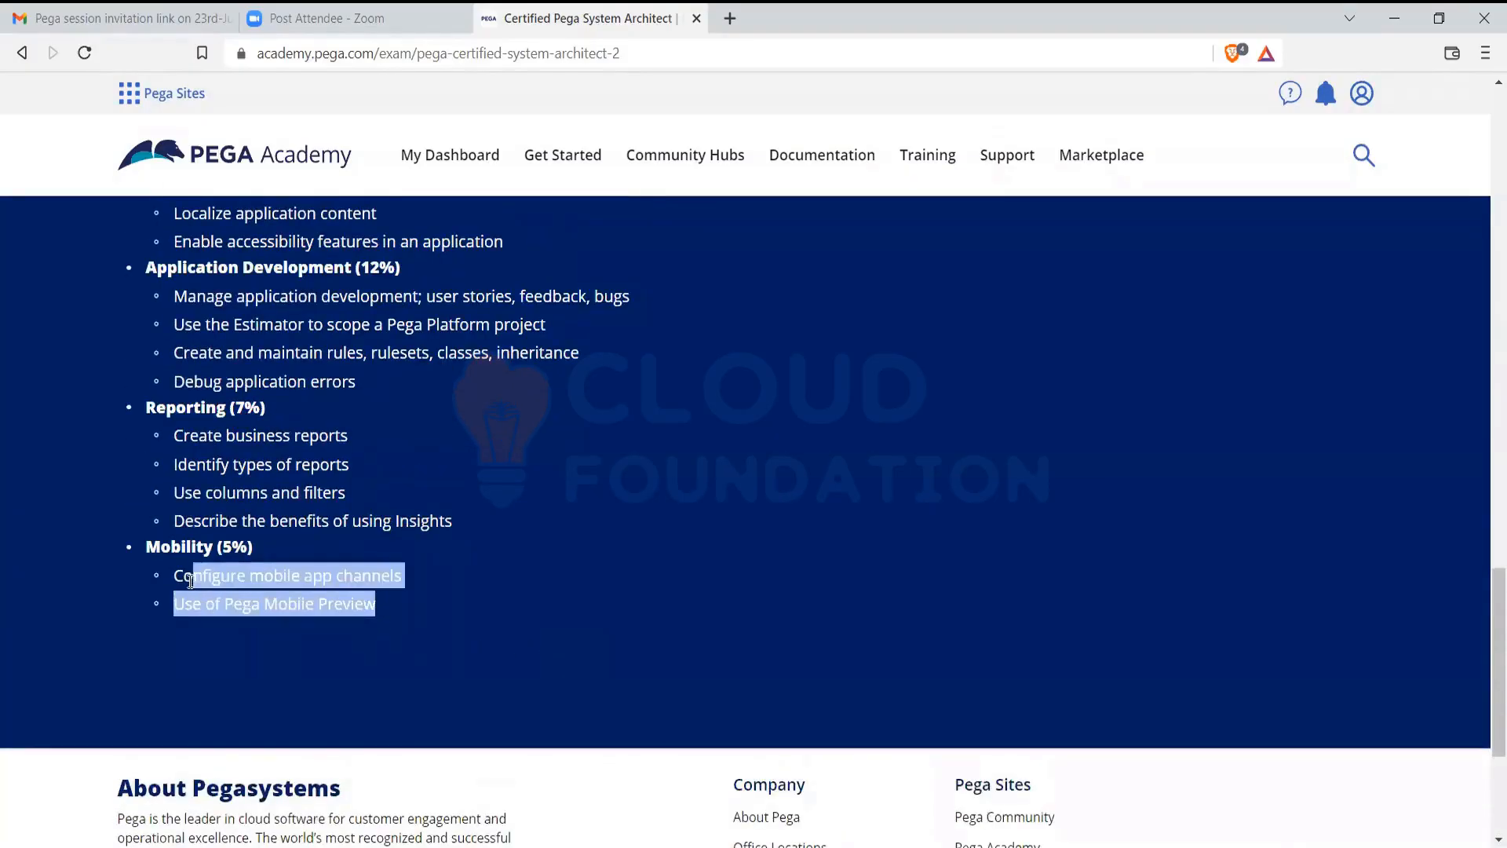
click(374, 659)
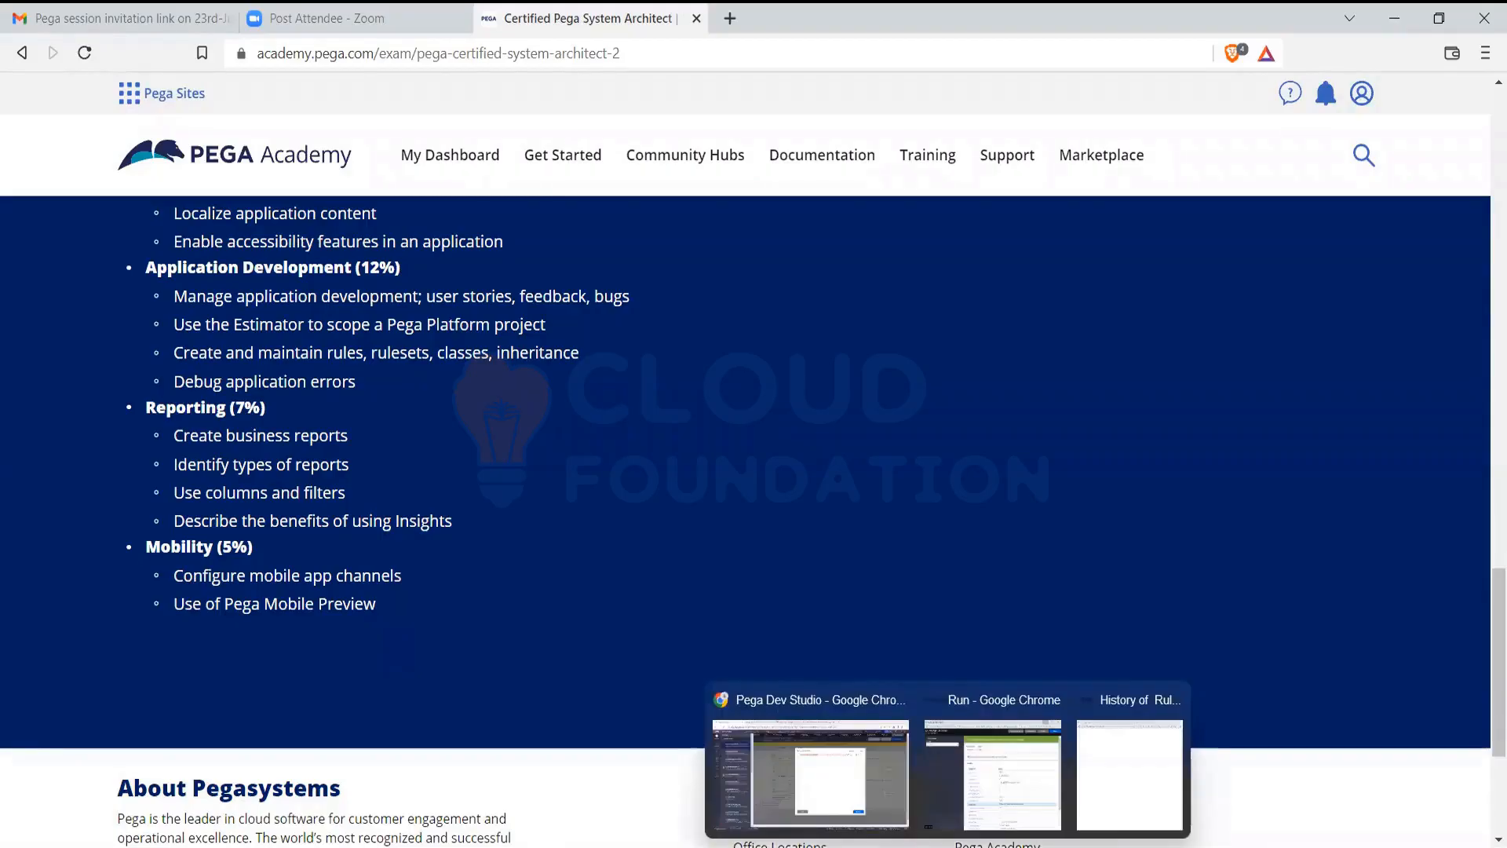
Switch to the Pega Dev Studio window in Chrome and log off the current operator
click(845, 756)
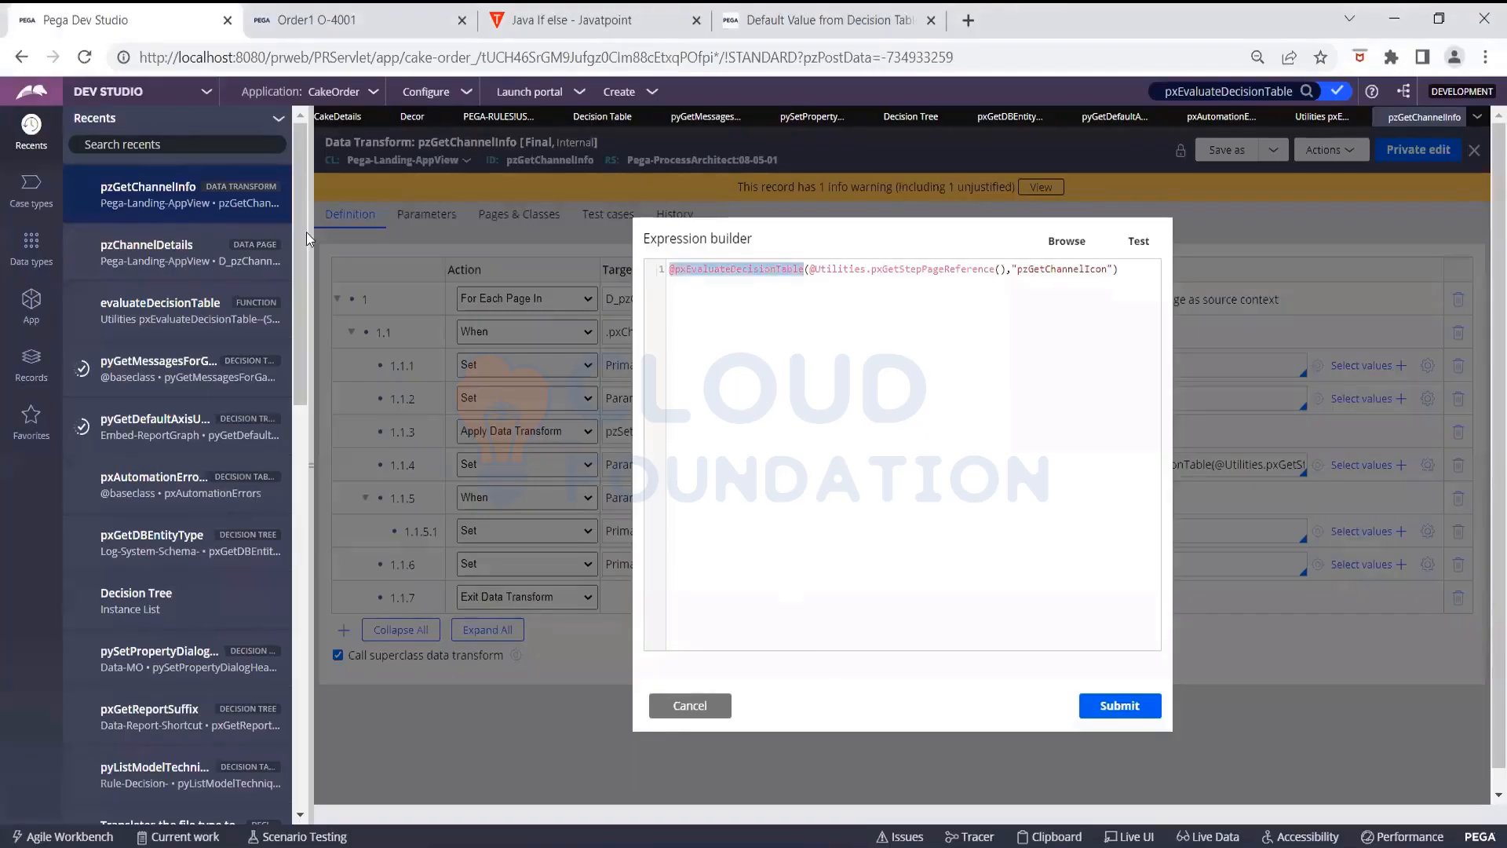
click(135, 101)
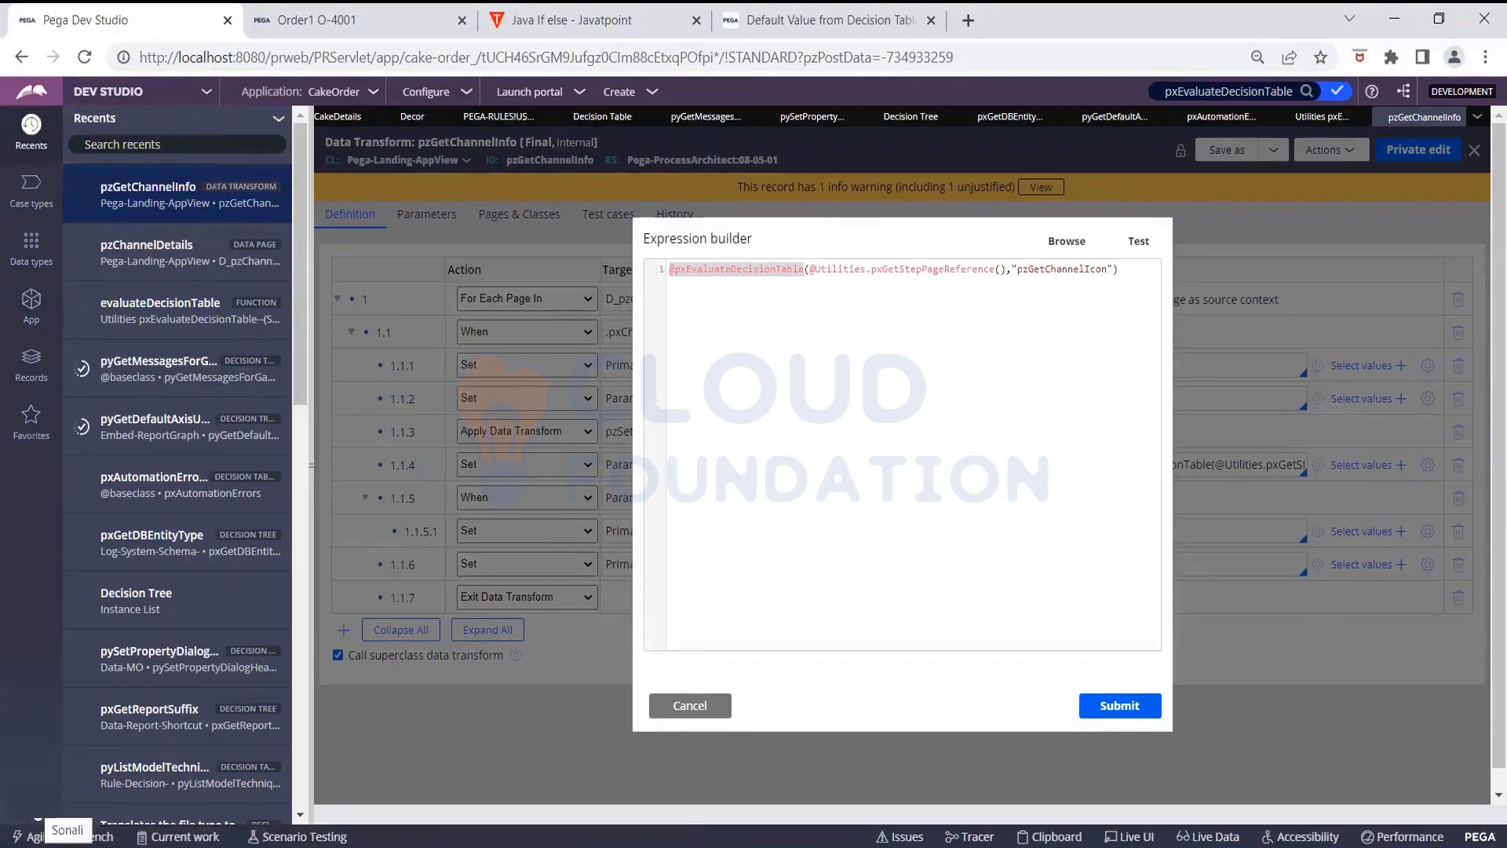
click(36, 801)
click(59, 785)
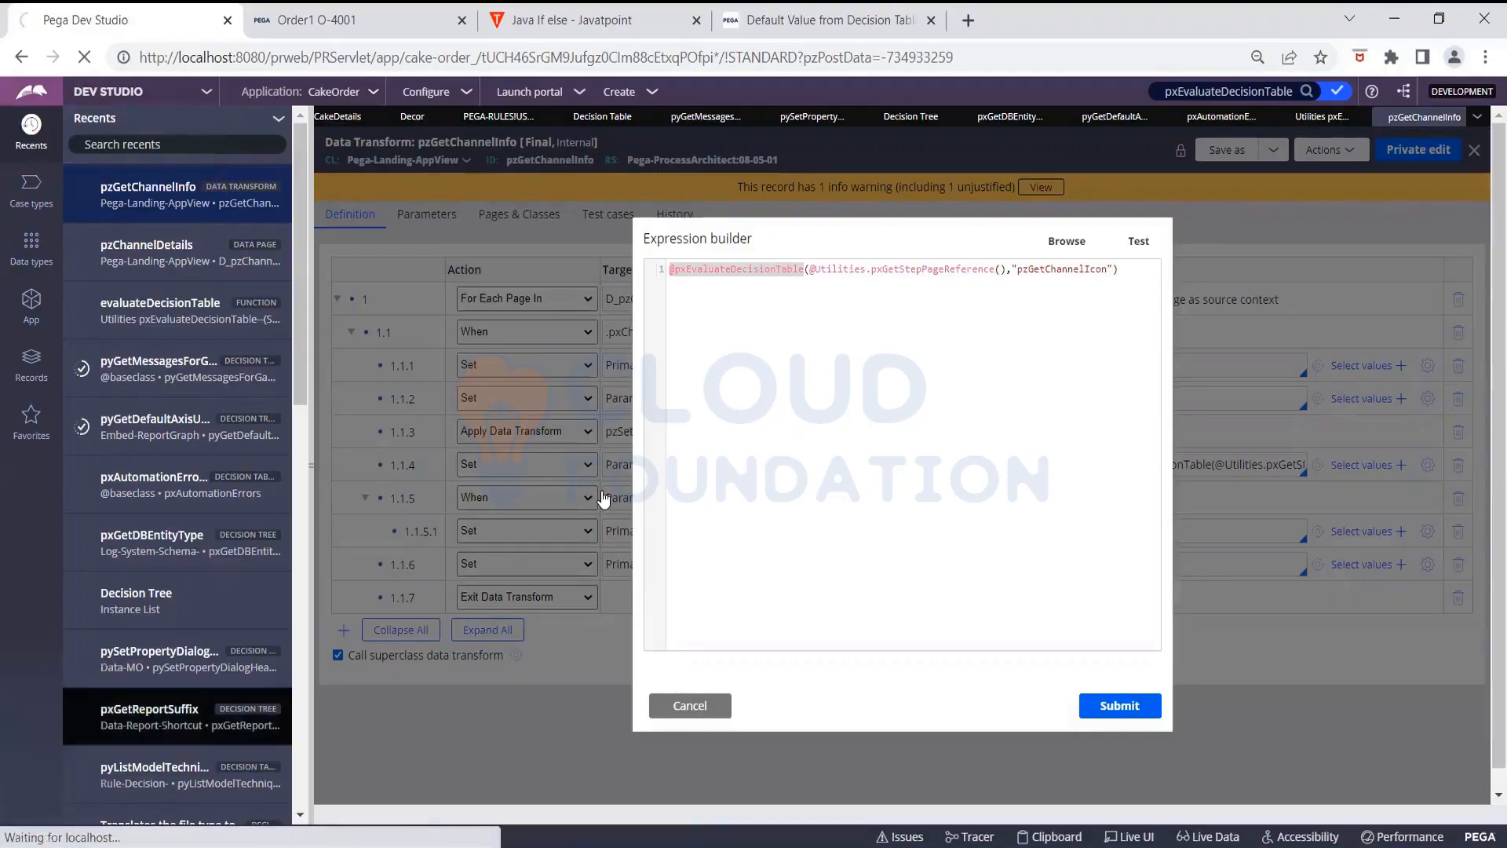